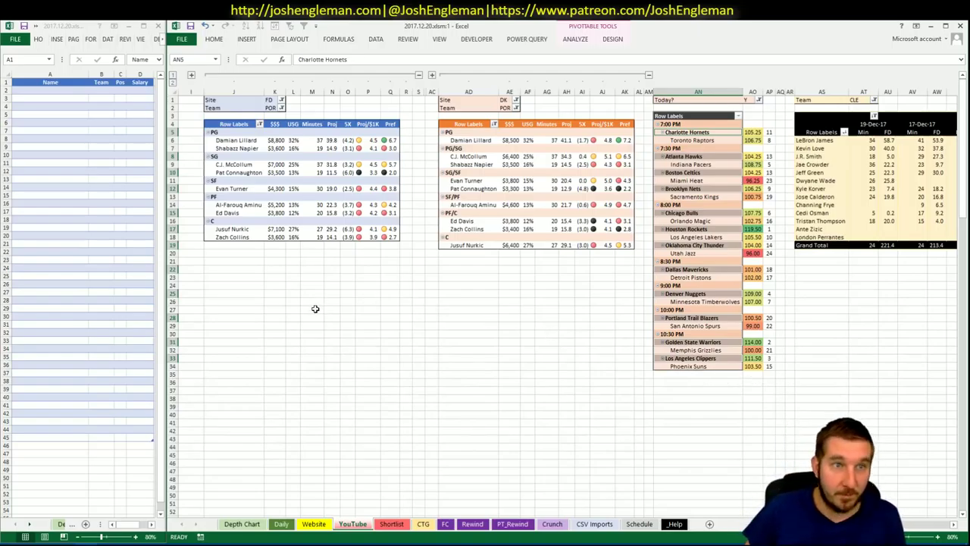
Filter the YouTube sheet's FD pivot table to team CHO and refresh it
{"action": "left_click", "coordinate": [338, 262]}
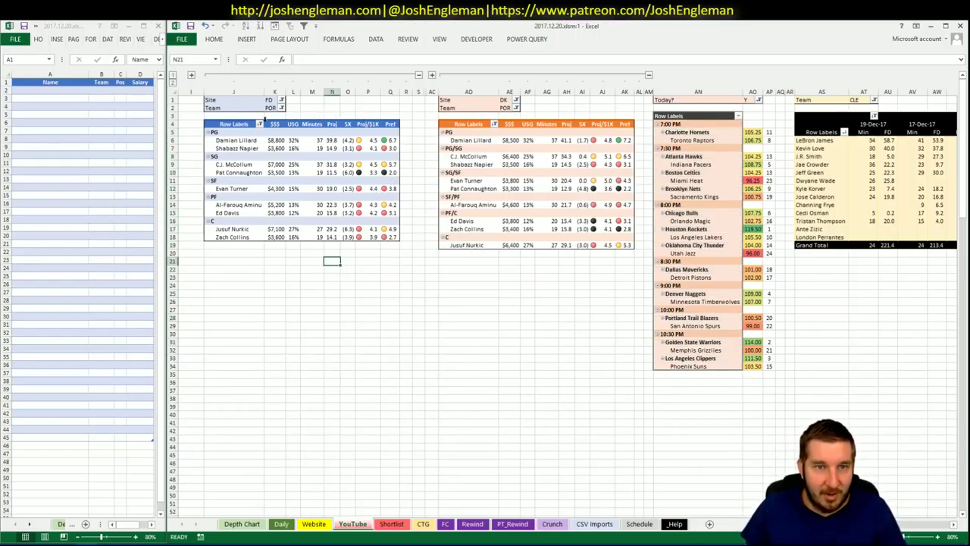
{"action": "left_click", "coordinate": [275, 109]}
{"action": "type", "text": "CHO"}
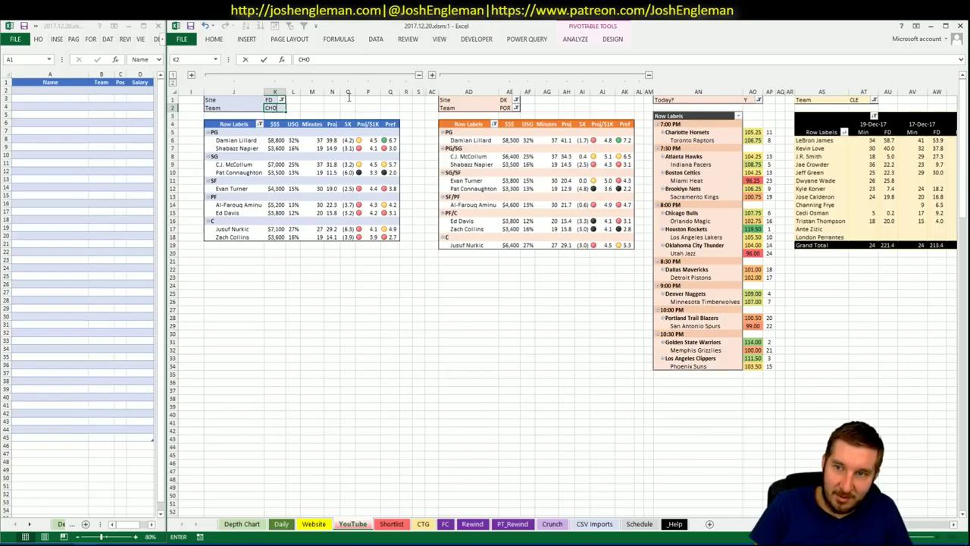
{"action": "key", "text": "Tab"}
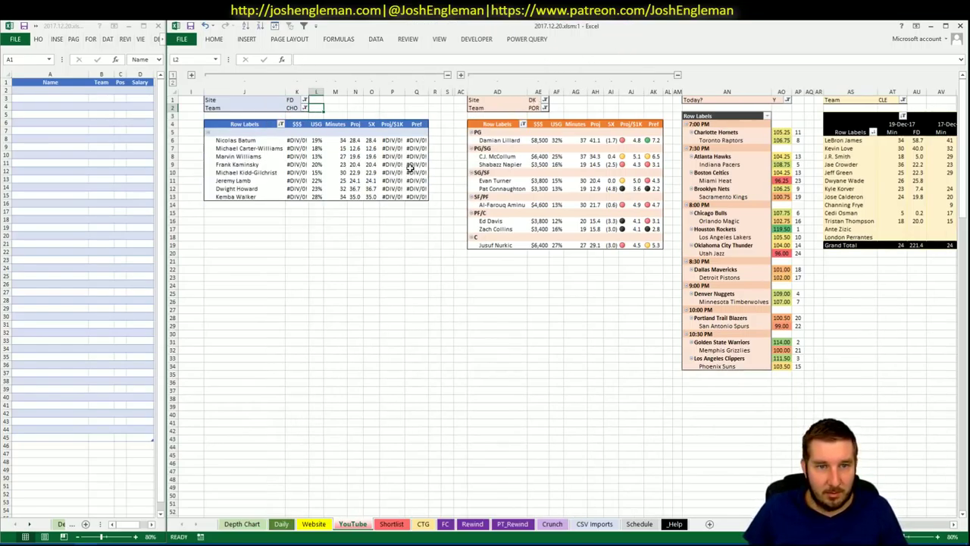
{"action": "right_click", "coordinate": [311, 167]}
{"action": "left_click", "coordinate": [353, 210]}
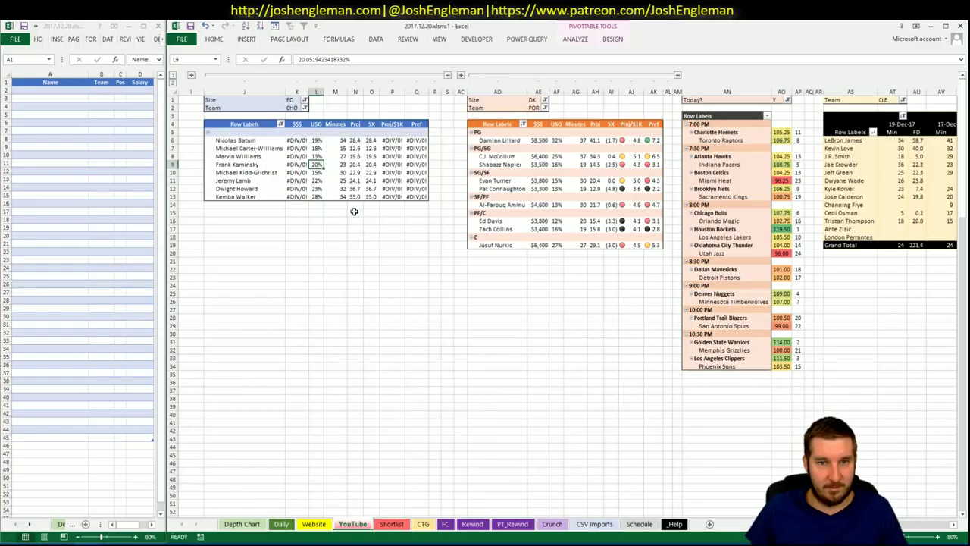
Inspect the grouped player data columns on the Daily sheet, then collapse them again
{"action": "left_click", "coordinate": [281, 524]}
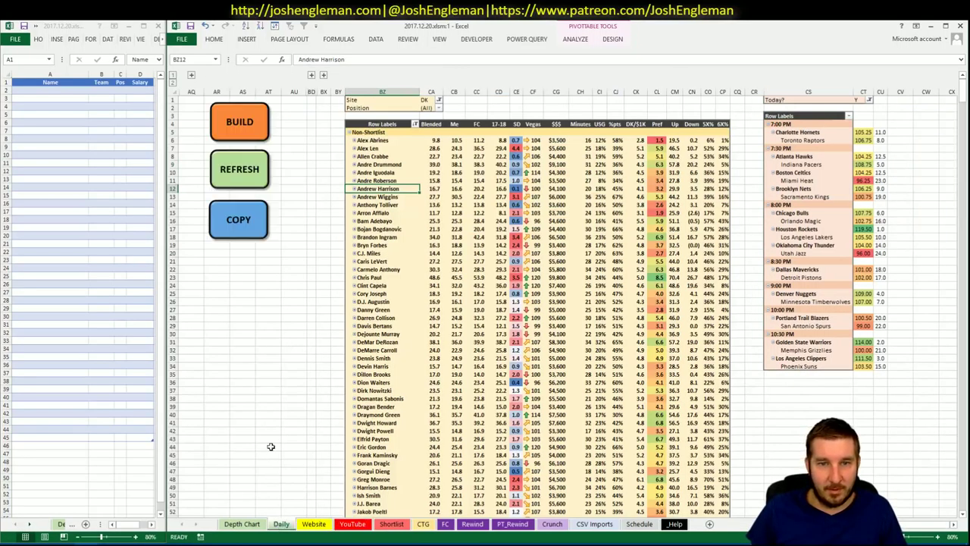
{"action": "left_click", "coordinate": [193, 75]}
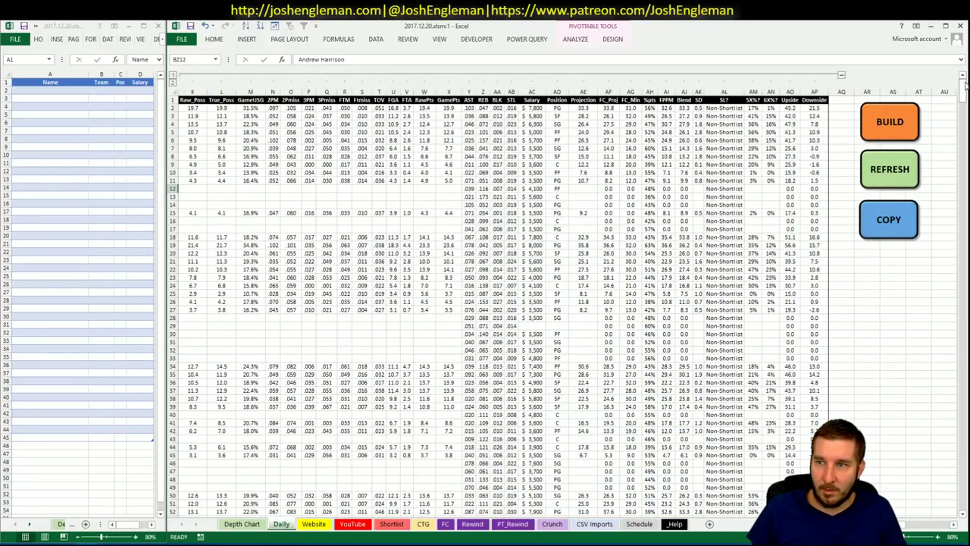
{"action": "mouse_move", "coordinate": [963, 85]}
{"action": "left_mouse_down"}
{"action": "mouse_move", "coordinate": [944, 318]}
{"action": "mouse_move", "coordinate": [945, 470]}
{"action": "mouse_move", "coordinate": [962, 83]}
{"action": "left_mouse_up"}
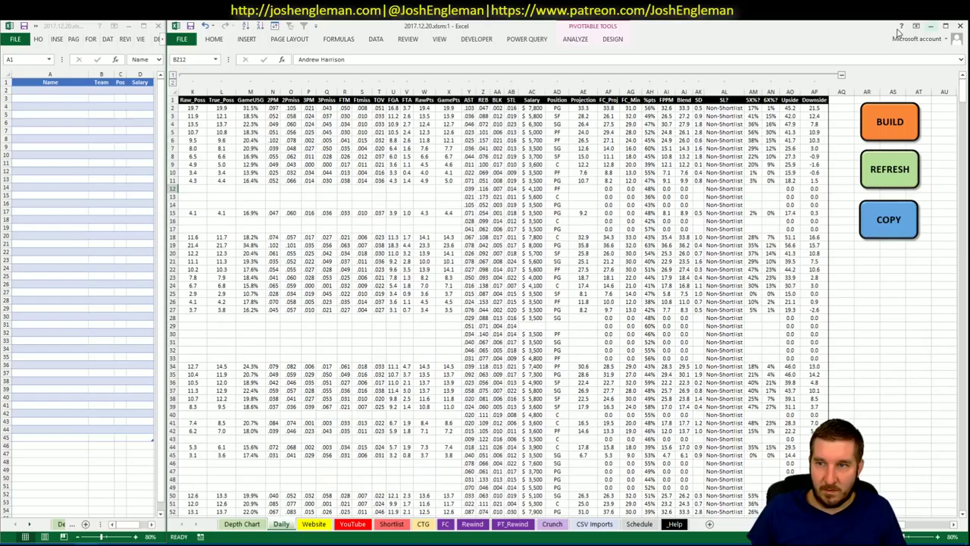
{"action": "left_click", "coordinate": [839, 78]}
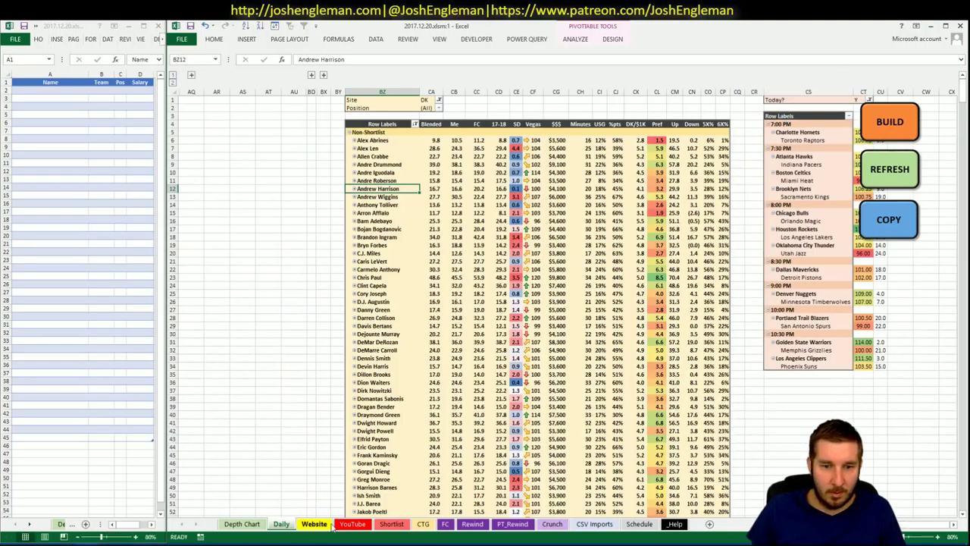
Check the Position filter items of the YouTube sheet's FD pivot table without changing them, and refresh the table
{"action": "left_click", "coordinate": [362, 526]}
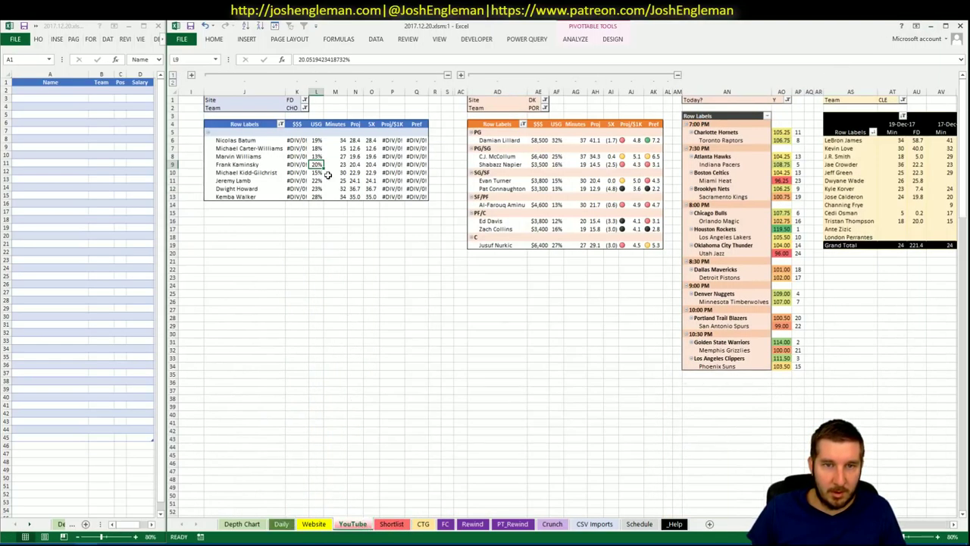
{"action": "right_click", "coordinate": [297, 141]}
{"action": "key", "text": "Escape"}
{"action": "left_click", "coordinate": [238, 128]}
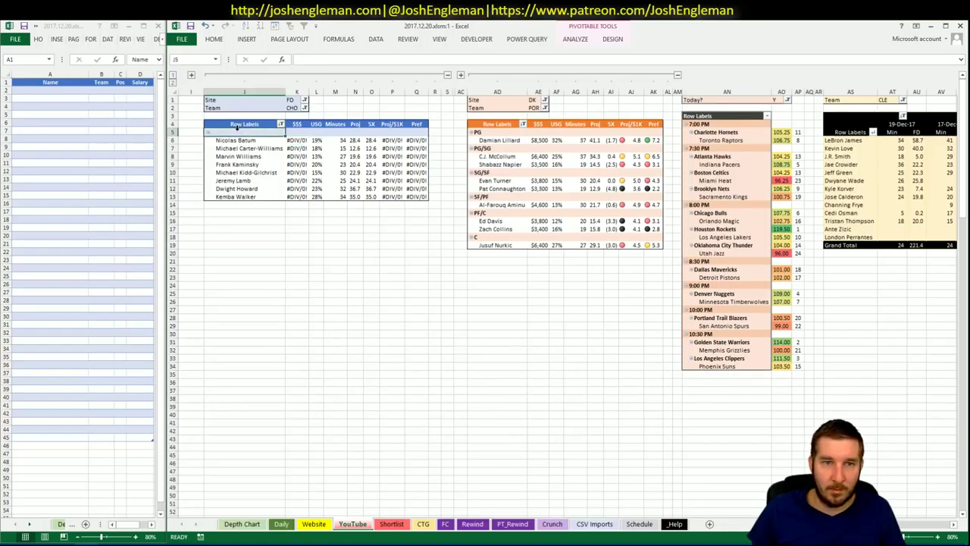
{"action": "left_click", "coordinate": [280, 124]}
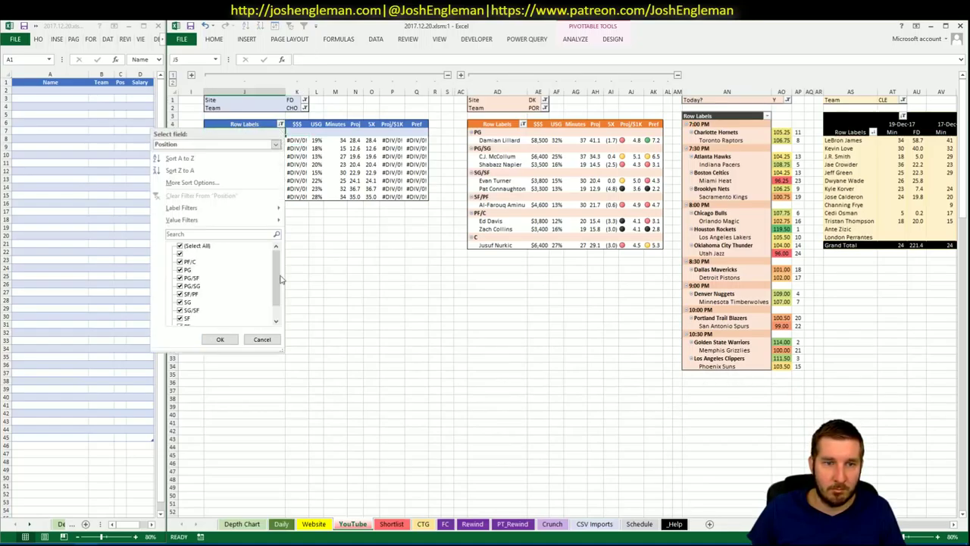
{"action": "left_click_drag", "start_coordinate": [282, 279], "coordinate": [282, 246]}
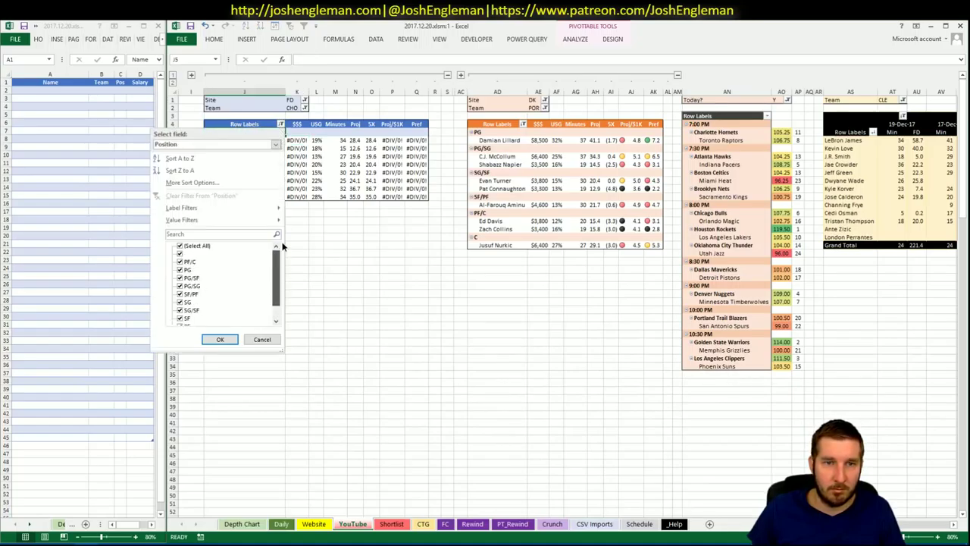
{"action": "left_click", "coordinate": [261, 339]}
{"action": "right_click", "coordinate": [303, 156]}
{"action": "left_click", "coordinate": [326, 199]}
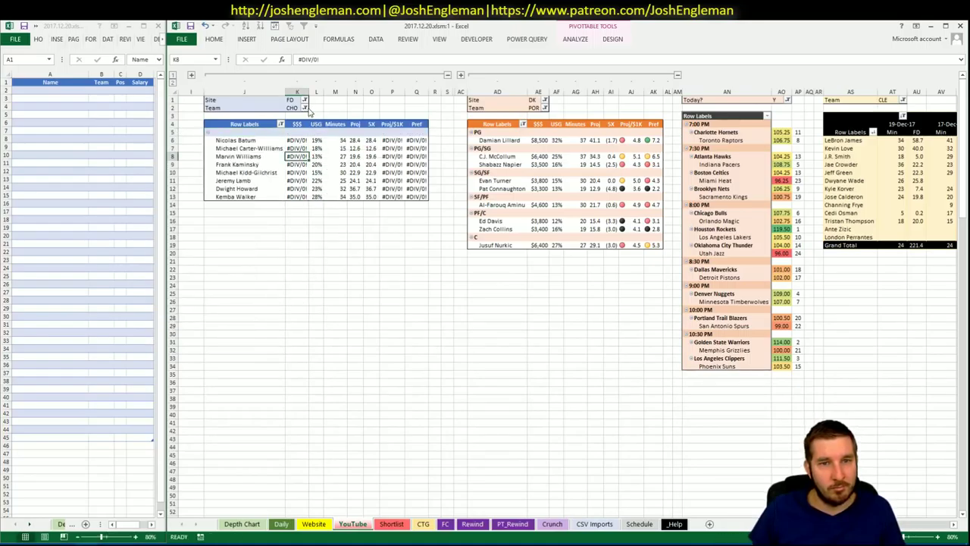
Switch the FD pivot table's team filter to HOU for comparison and set it back to CHO
{"action": "left_click", "coordinate": [304, 109]}
{"action": "left_click", "coordinate": [208, 179]}
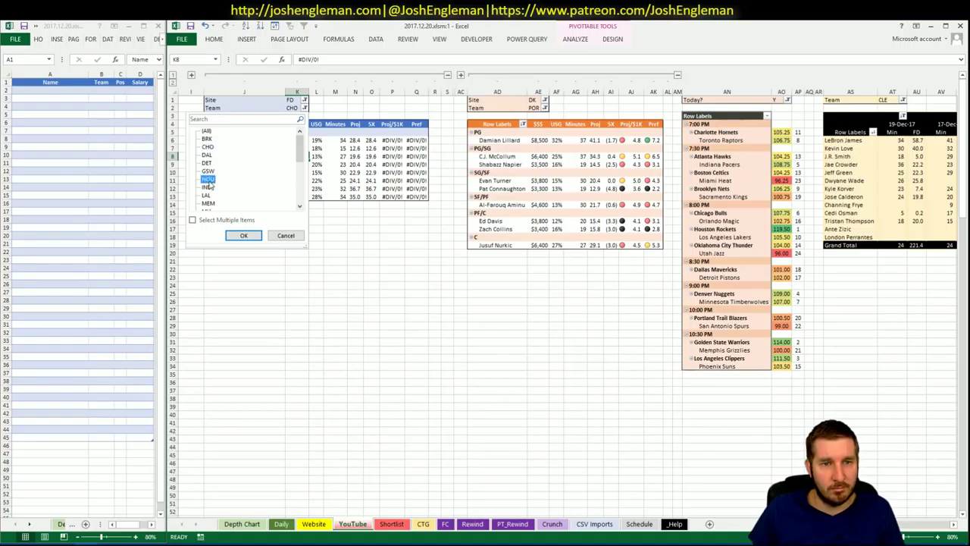
{"action": "left_click", "coordinate": [243, 235]}
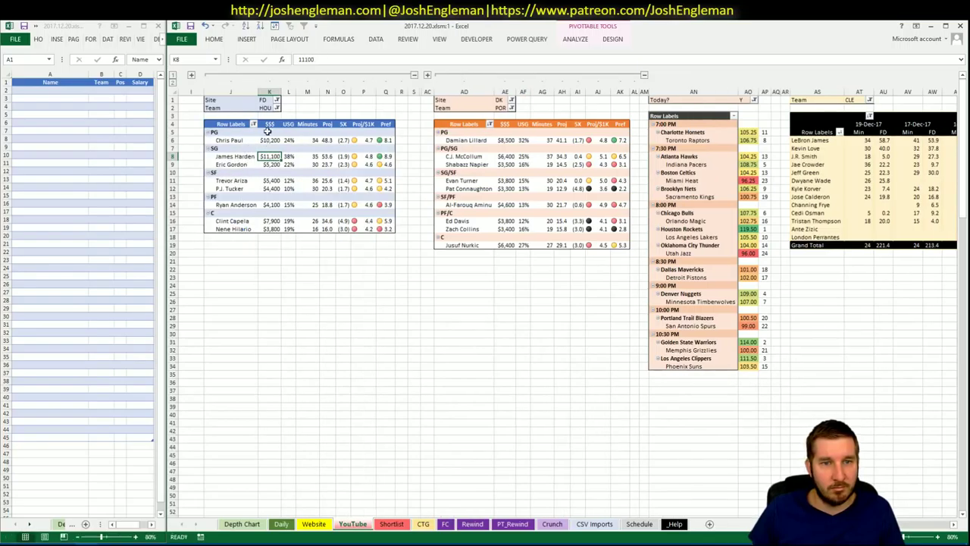
{"action": "left_click", "coordinate": [276, 108]}
{"action": "left_click", "coordinate": [179, 148]}
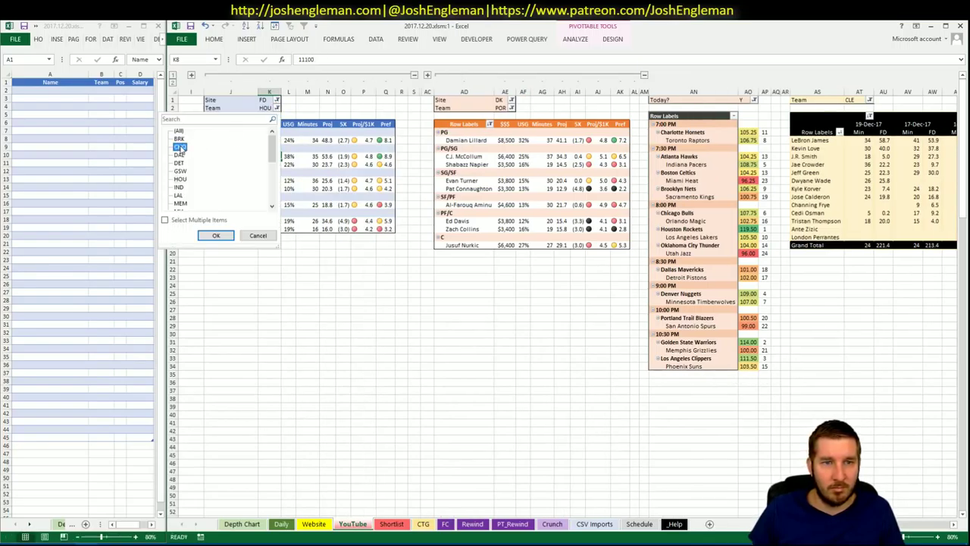
{"action": "left_click", "coordinate": [215, 235]}
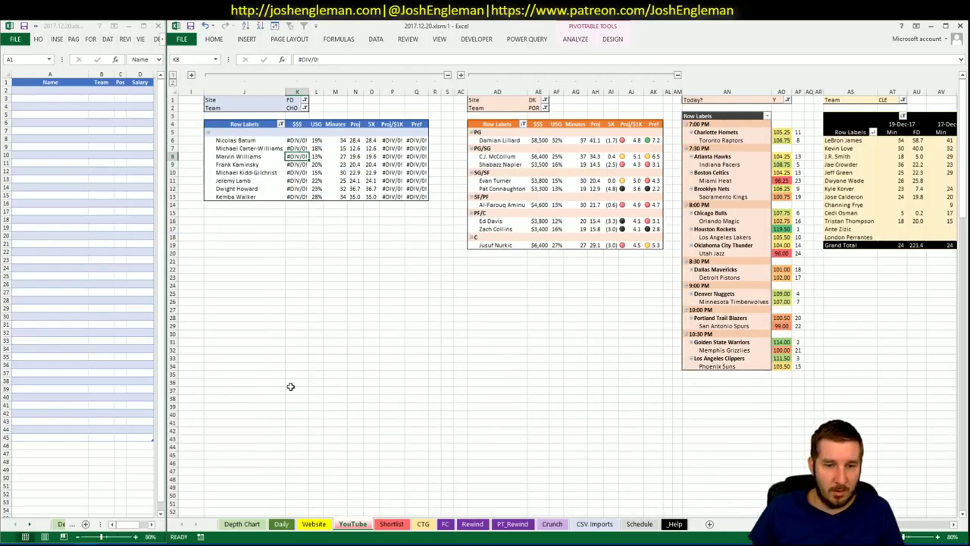
Expand the Daily sheet's grouped columns and examine the CHO players' rows and the formula in their Salary column
{"action": "left_click", "coordinate": [250, 524]}
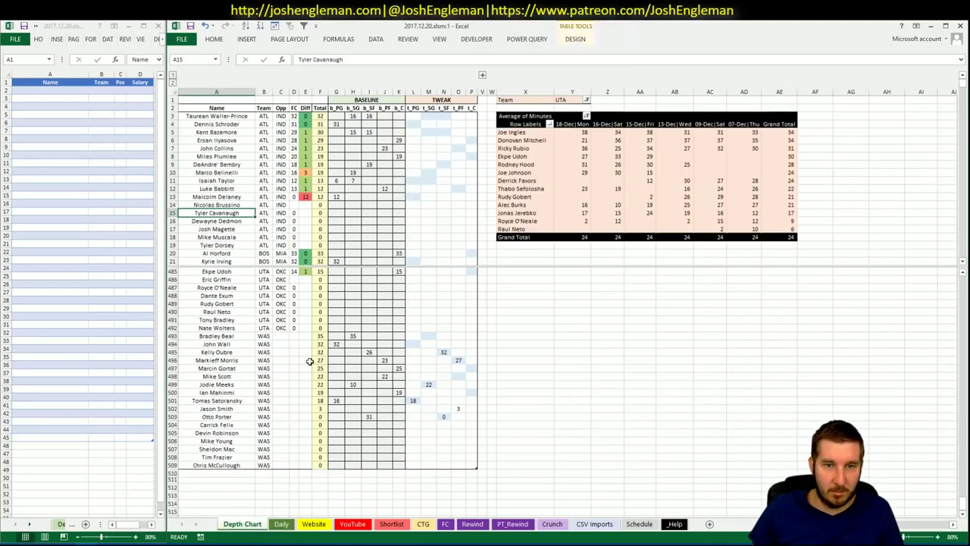
{"action": "left_click", "coordinate": [281, 524]}
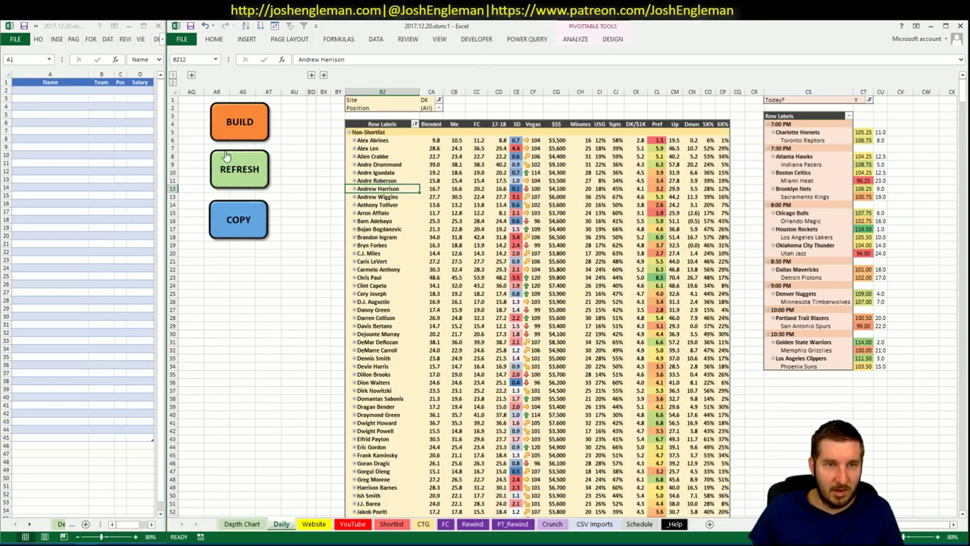
{"action": "left_click", "coordinate": [191, 74]}
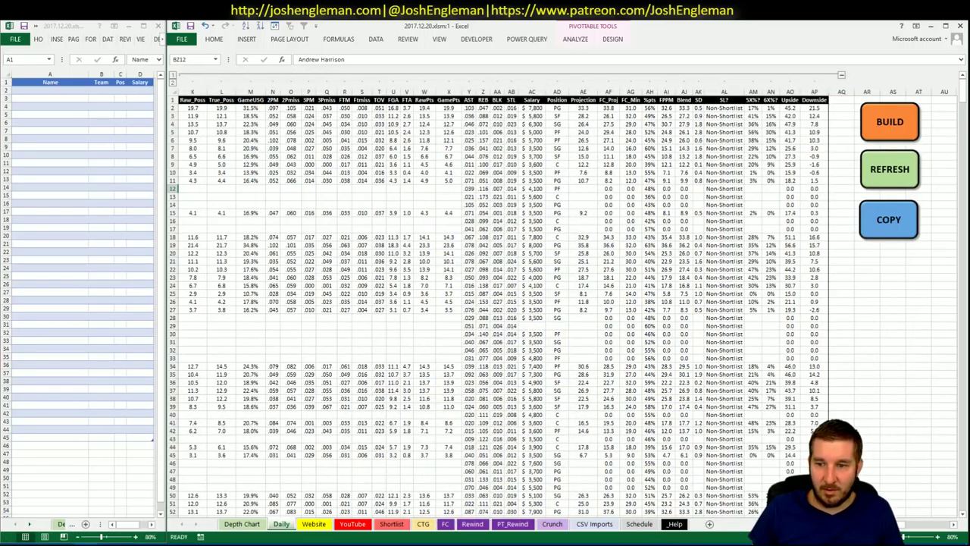
{"action": "scroll", "coordinate": [585, 273], "scroll_direction": "down", "scroll_amount": 9}
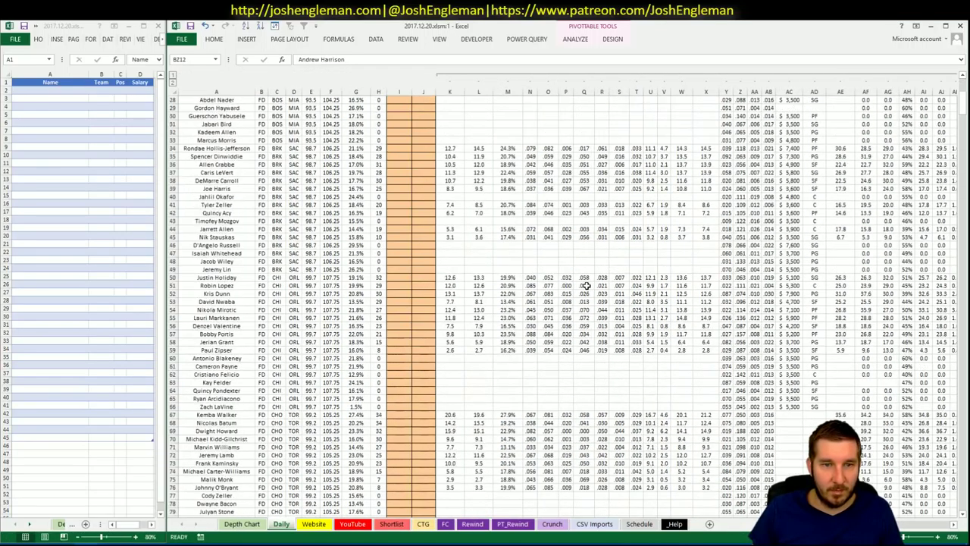
{"action": "scroll", "coordinate": [301, 332], "scroll_direction": "down", "scroll_amount": 4}
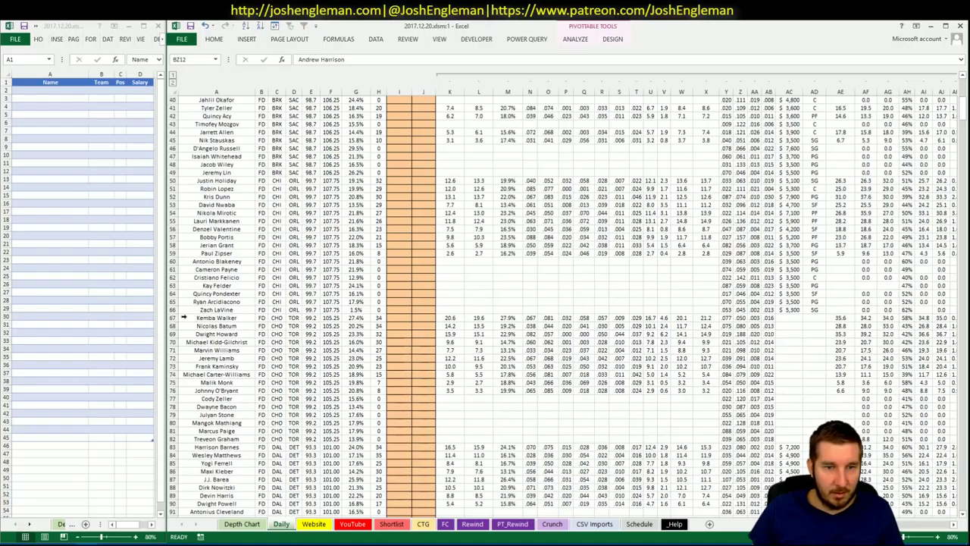
{"action": "left_click_drag", "start_coordinate": [173, 317], "coordinate": [173, 374]}
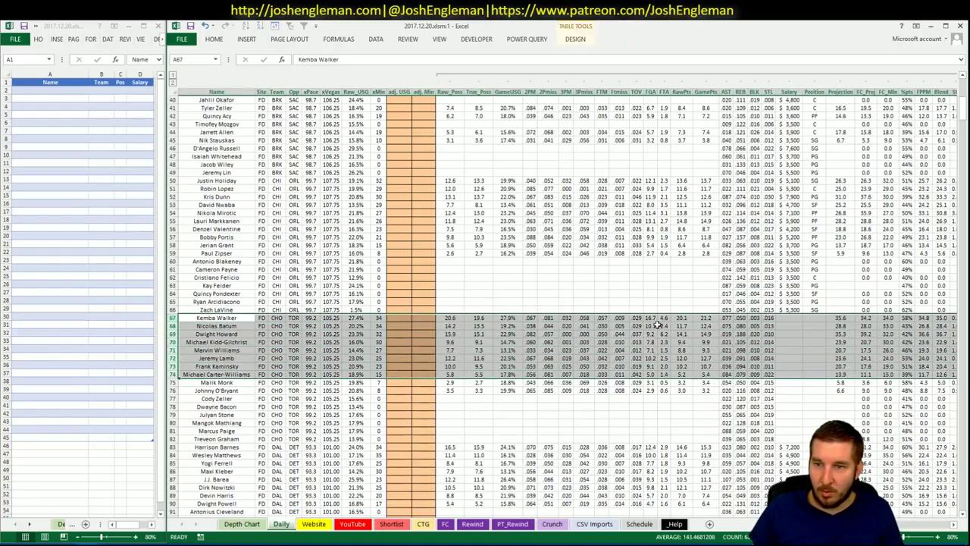
{"action": "left_click", "coordinate": [789, 343]}
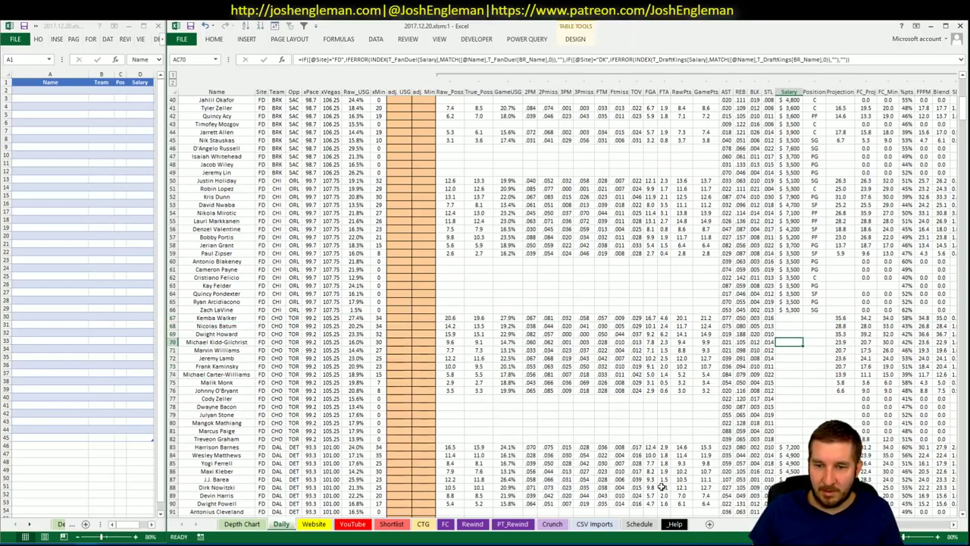
Examine the imported DraftKings and FanDuel salary tables on the CSV Imports sheet for Charlotte entries
{"action": "left_click", "coordinate": [594, 524]}
{"action": "key", "text": "ctrl+Home"}
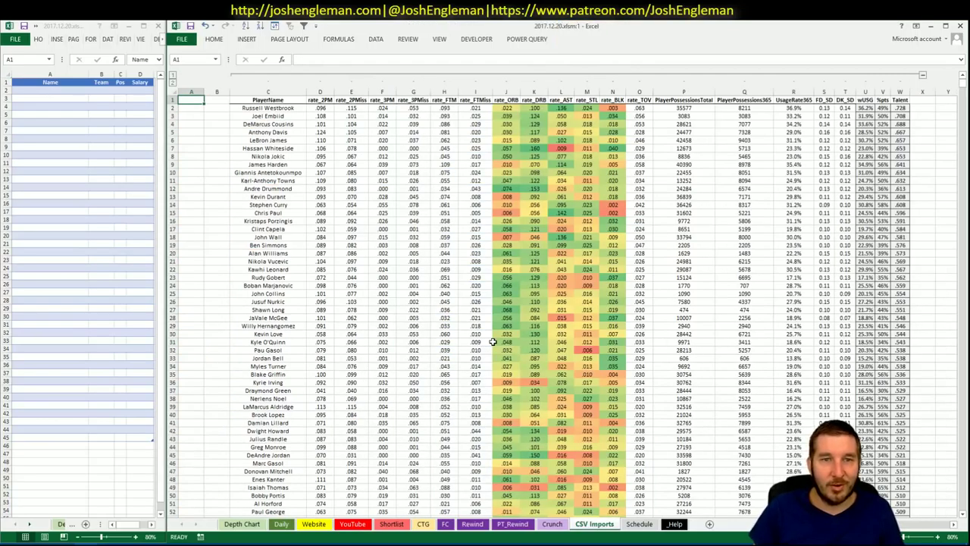
{"action": "scroll", "coordinate": [901, 530], "scroll_direction": "right", "scroll_amount": 15}
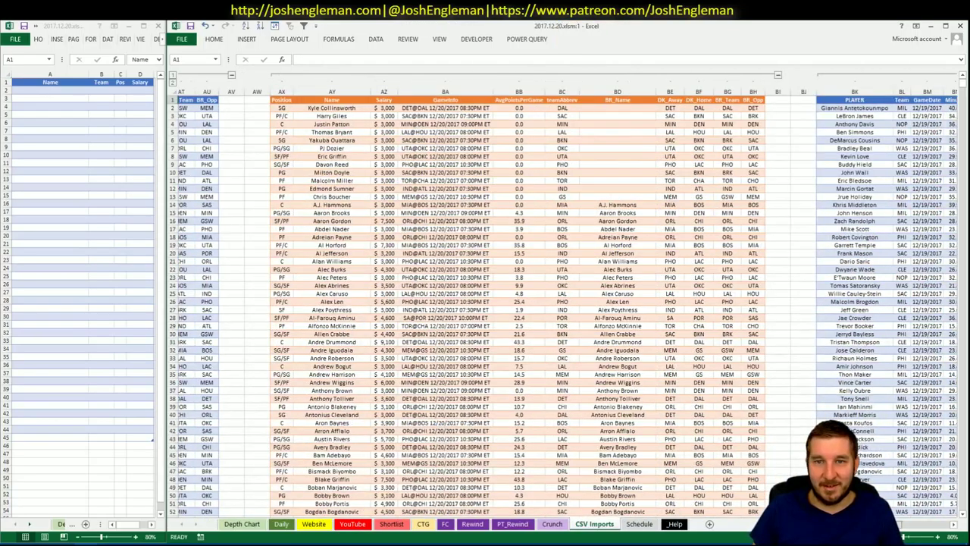
{"action": "scroll", "coordinate": [601, 402], "scroll_direction": "left", "scroll_amount": 1}
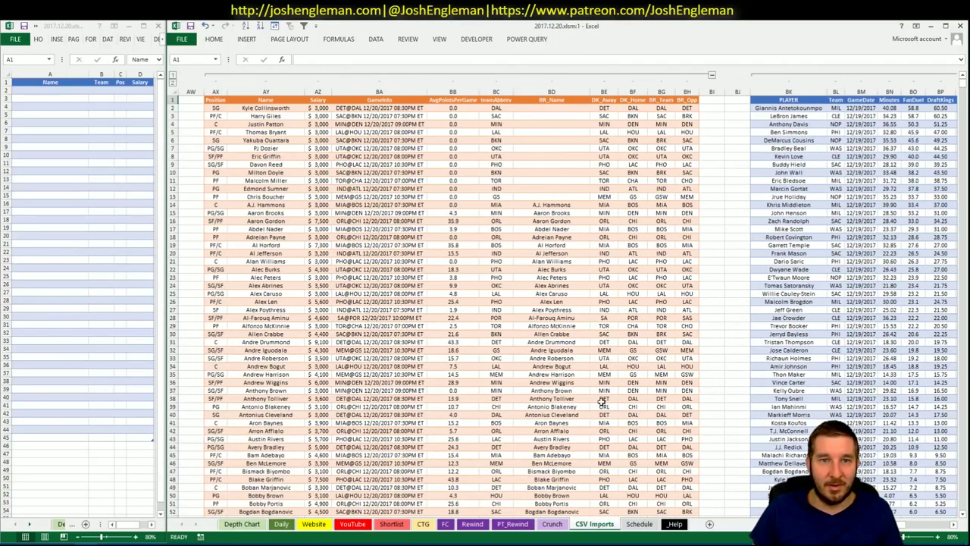
{"action": "left_click", "coordinate": [475, 180]}
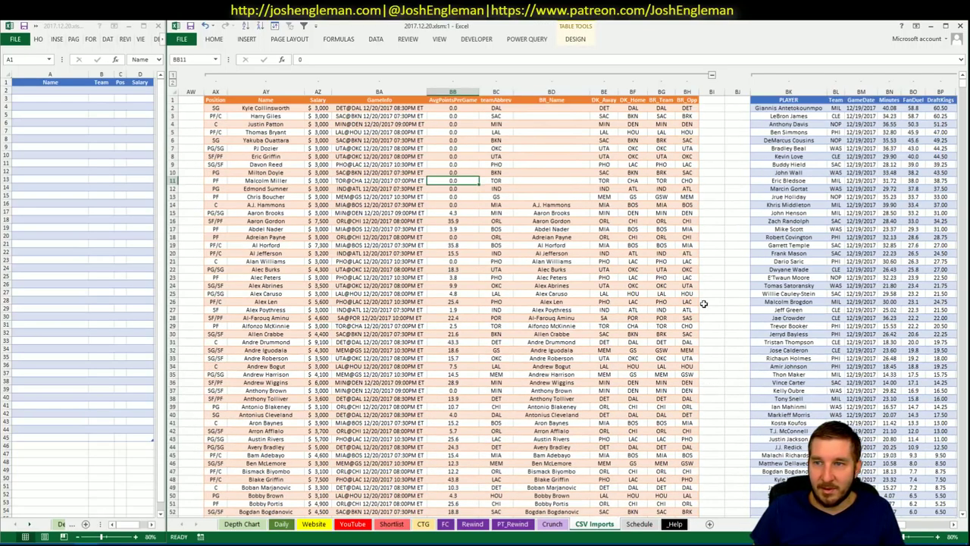
{"action": "scroll", "coordinate": [697, 412], "scroll_direction": "left", "scroll_amount": 10}
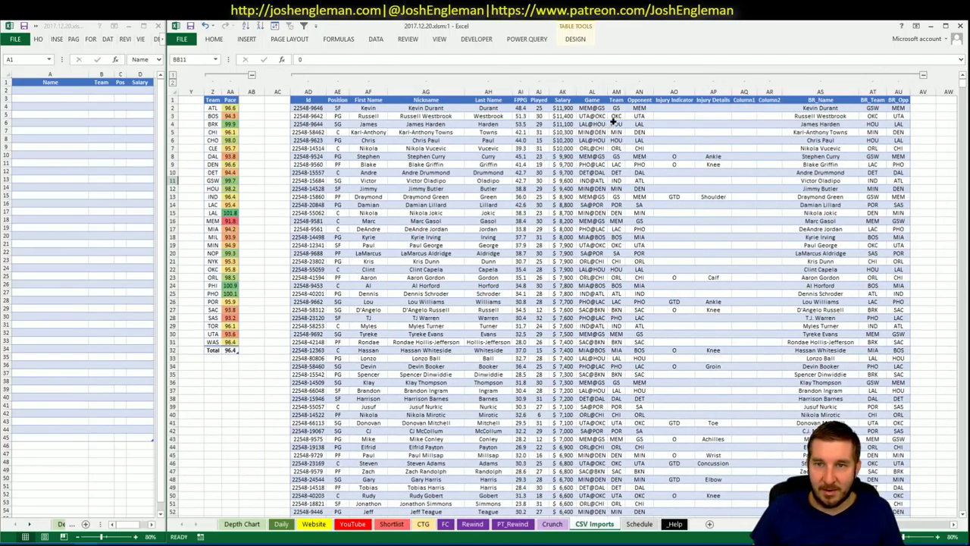
Sort the FanDuel salary table by Team from A to Z and look through the list for Charlotte players
{"action": "left_click", "coordinate": [612, 123]}
{"action": "left_click", "coordinate": [245, 25]}
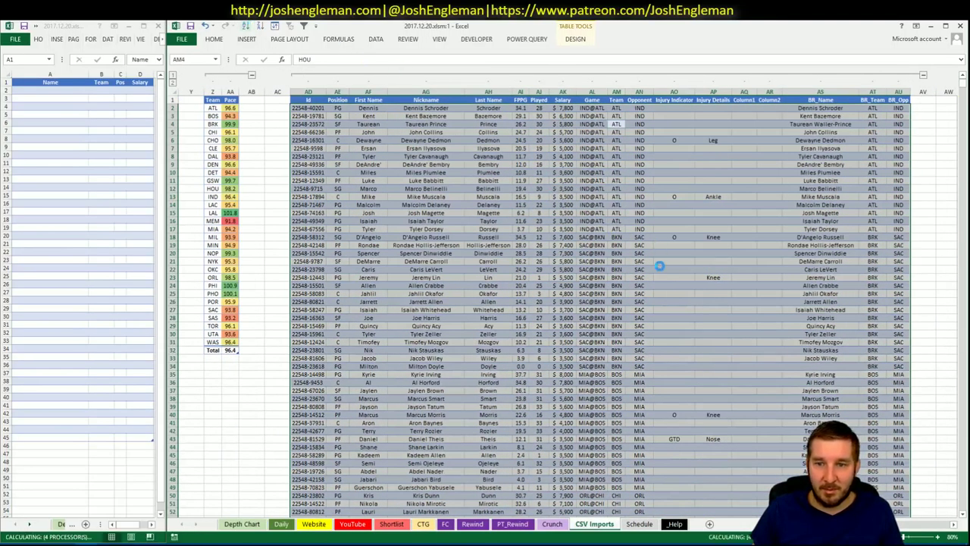
{"action": "scroll", "coordinate": [660, 266], "scroll_direction": "down", "scroll_amount": 9}
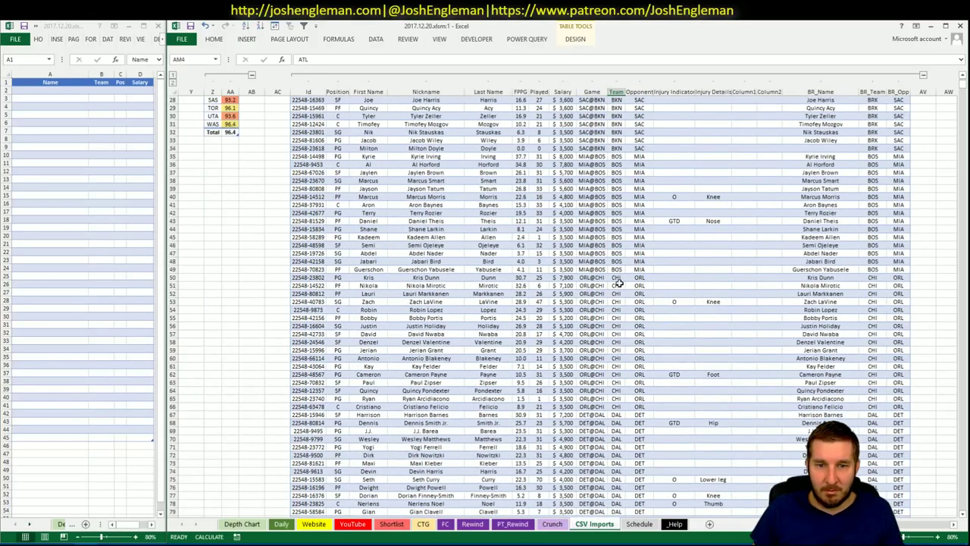
Switch to Chrome, maximize it and open FanDuel's NBA contest lobby in place of the suspended page
{"action": "key", "text": "alt+Tab"}
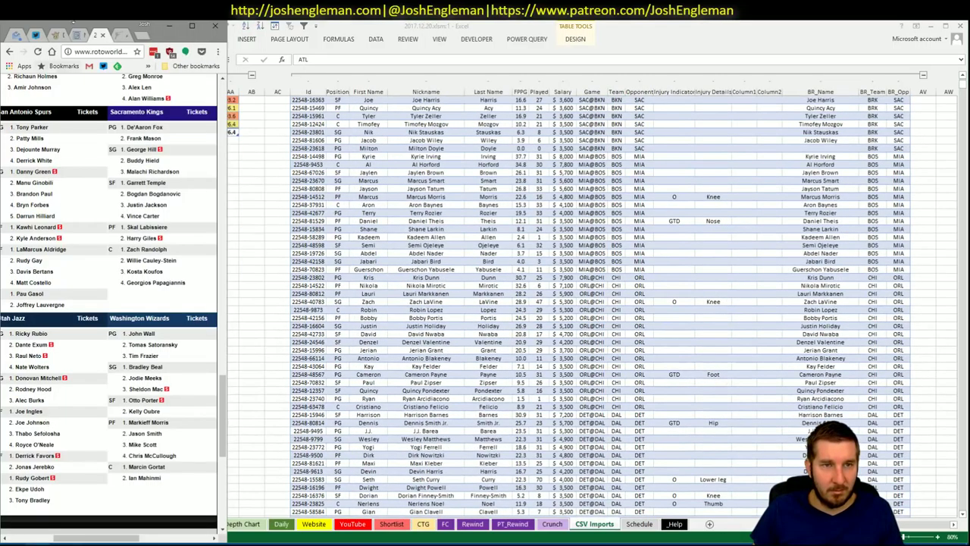
{"action": "left_click", "coordinate": [199, 25]}
{"action": "left_click", "coordinate": [386, 25]}
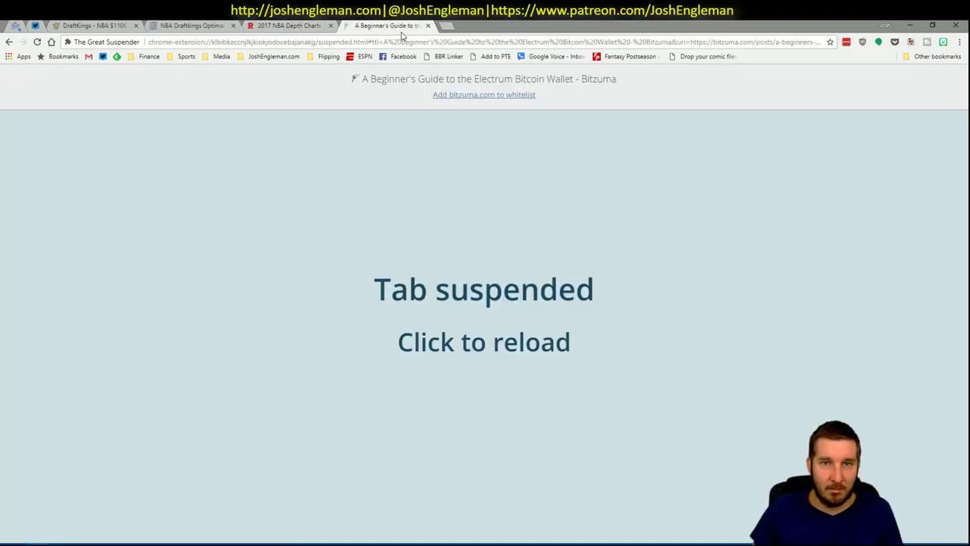
{"action": "left_click", "coordinate": [401, 40]}
{"action": "type", "text": "fand"}
{"action": "key", "text": "Return"}
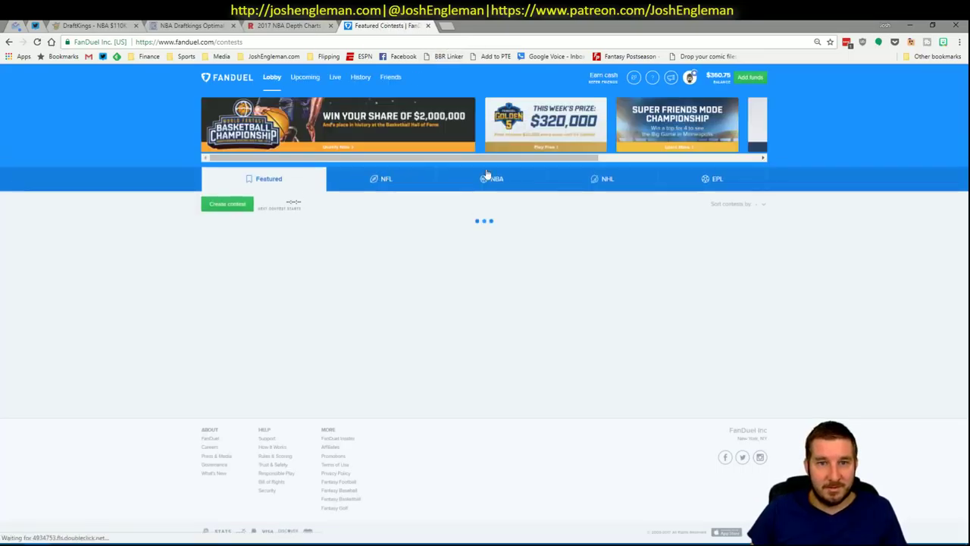
{"action": "left_click", "coordinate": [521, 176]}
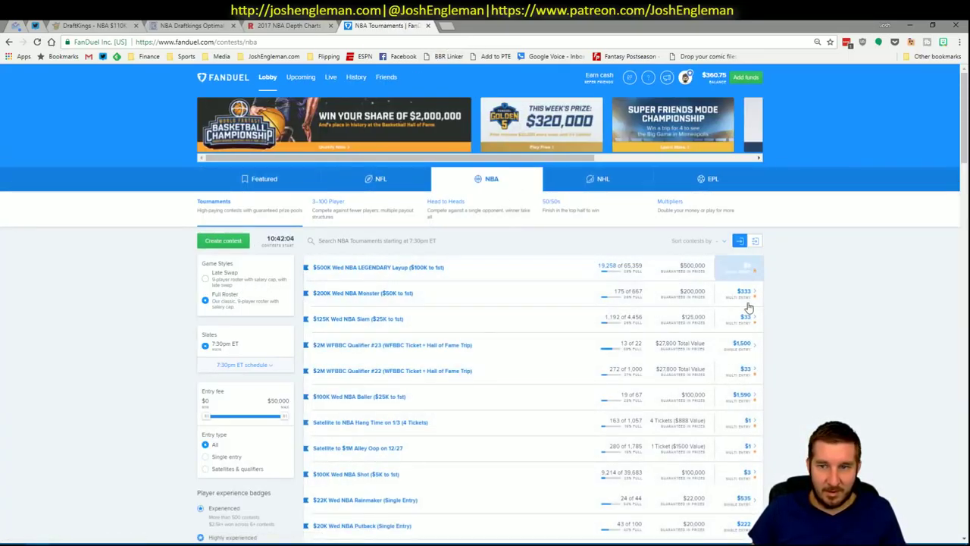
Open the "Satellite to NBA Hang Time on 1/3" contest, check the games in its slate, and return to the contest lobby
{"action": "scroll", "coordinate": [833, 316], "scroll_direction": "down", "scroll_amount": 2}
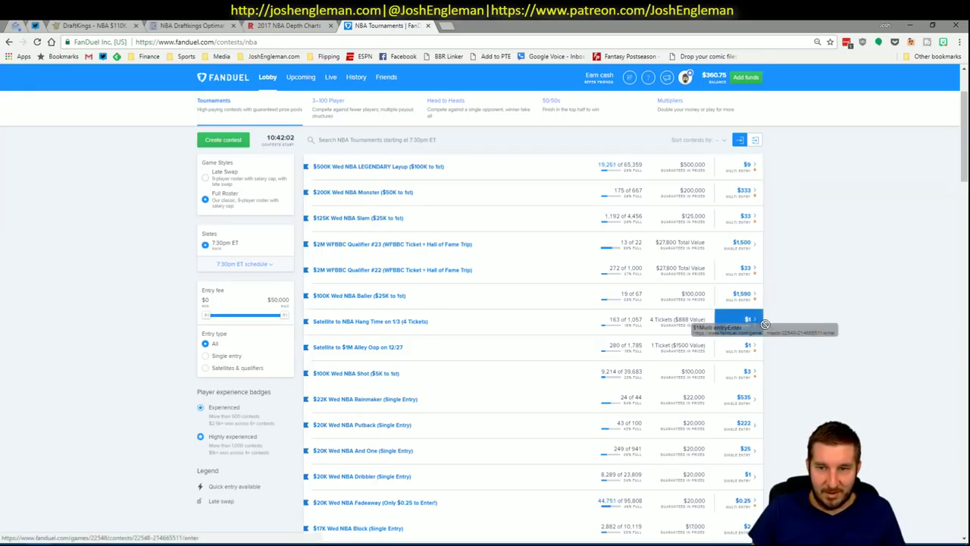
{"action": "left_click", "coordinate": [742, 324]}
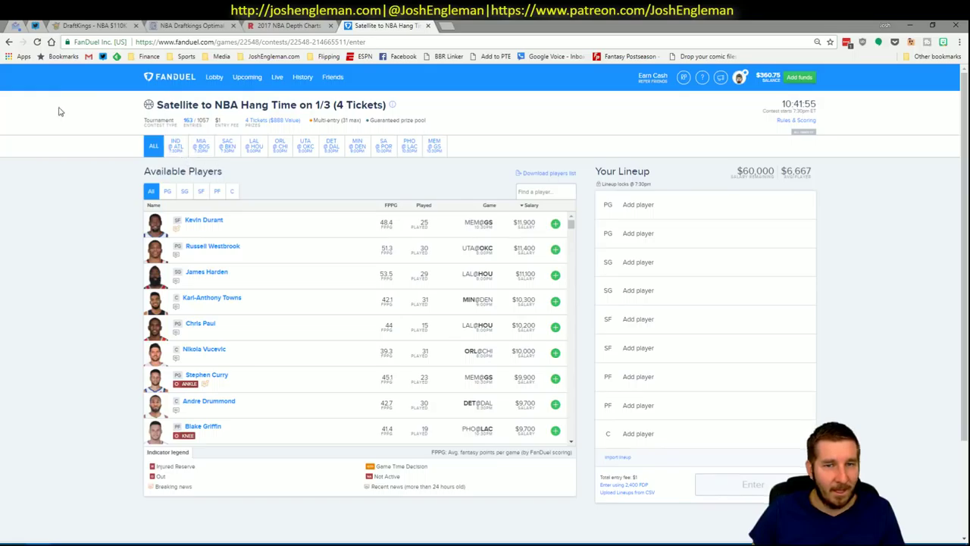
{"action": "left_click", "coordinate": [9, 43]}
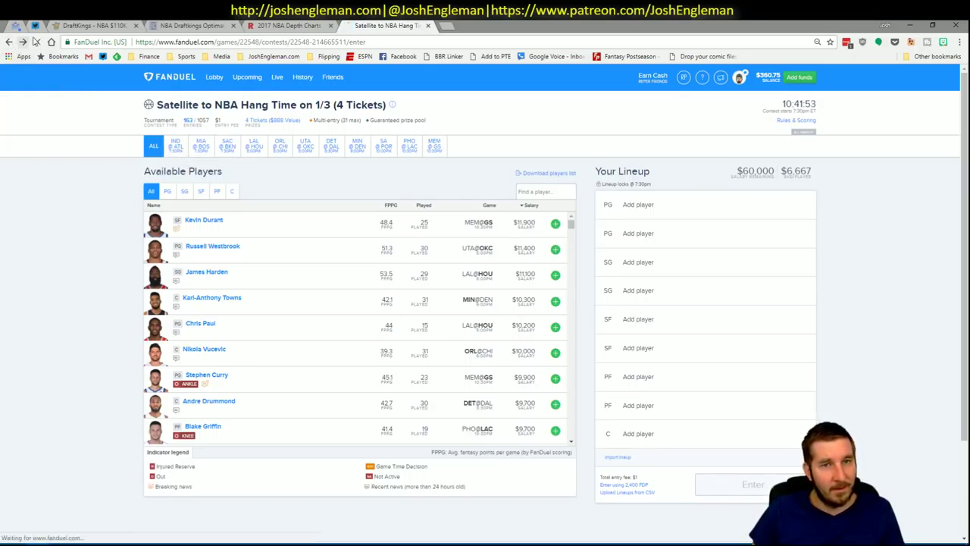
{"action": "key", "text": "alt+Tab"}
{"action": "key", "text": "alt+Tab"}
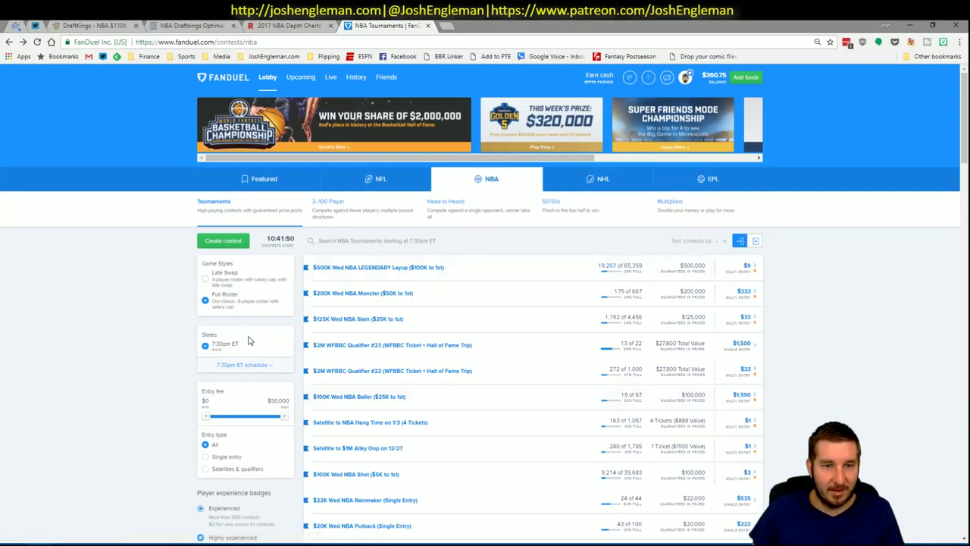
Switch to the Excel workbook and examine the Dec 20, 2017 games and their Today? flags on the Schedule sheet
{"action": "left_click", "coordinate": [86, 544]}
{"action": "left_click", "coordinate": [61, 506]}
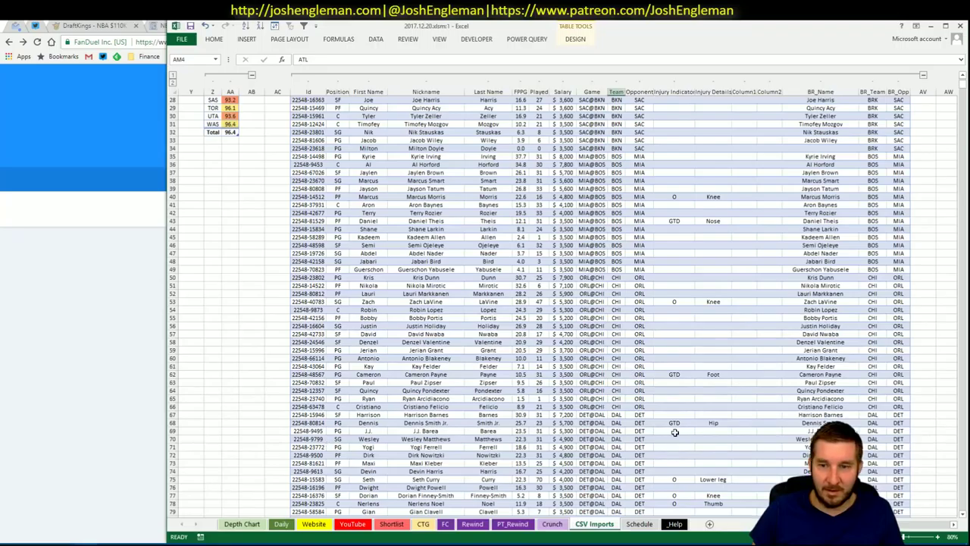
{"action": "left_click", "coordinate": [281, 525]}
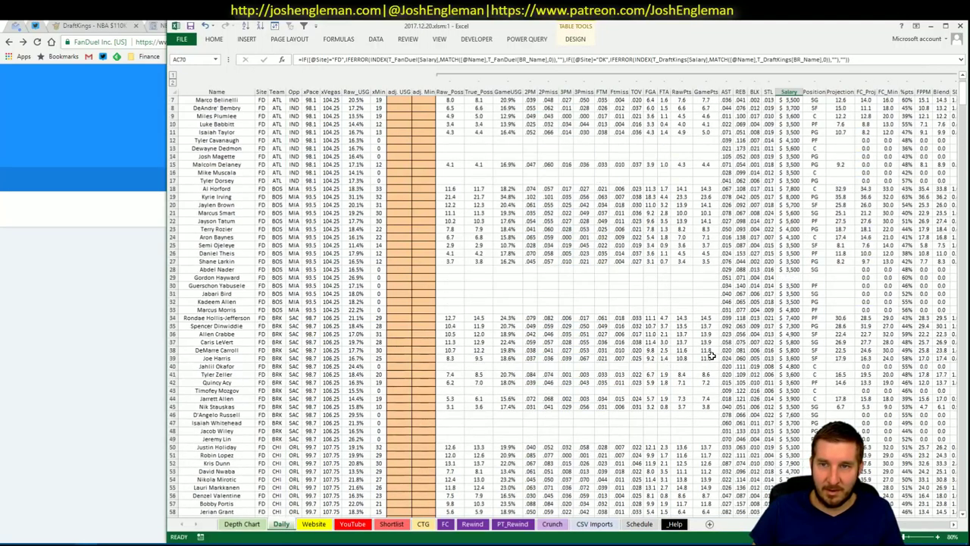
{"action": "left_click", "coordinate": [636, 527]}
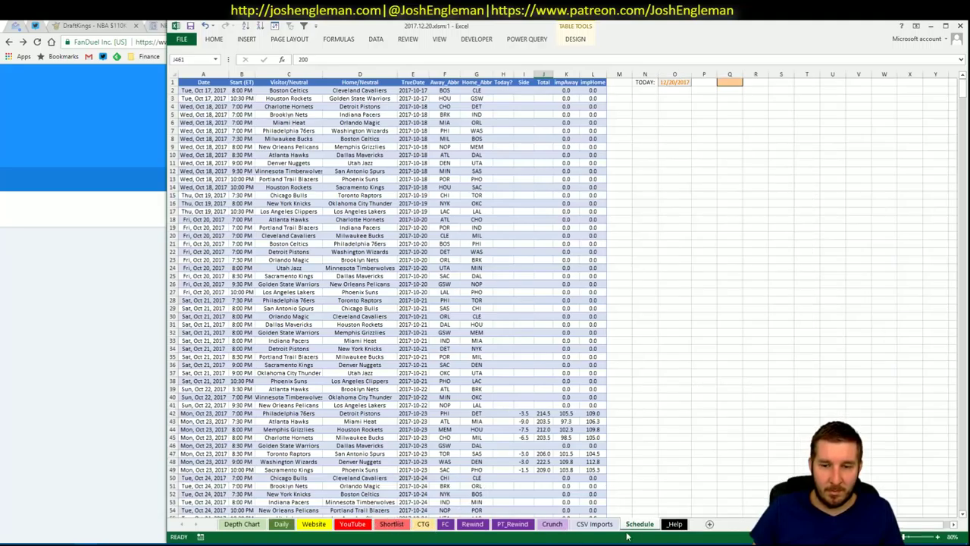
{"action": "scroll", "coordinate": [365, 187], "scroll_direction": "down", "scroll_amount": 20}
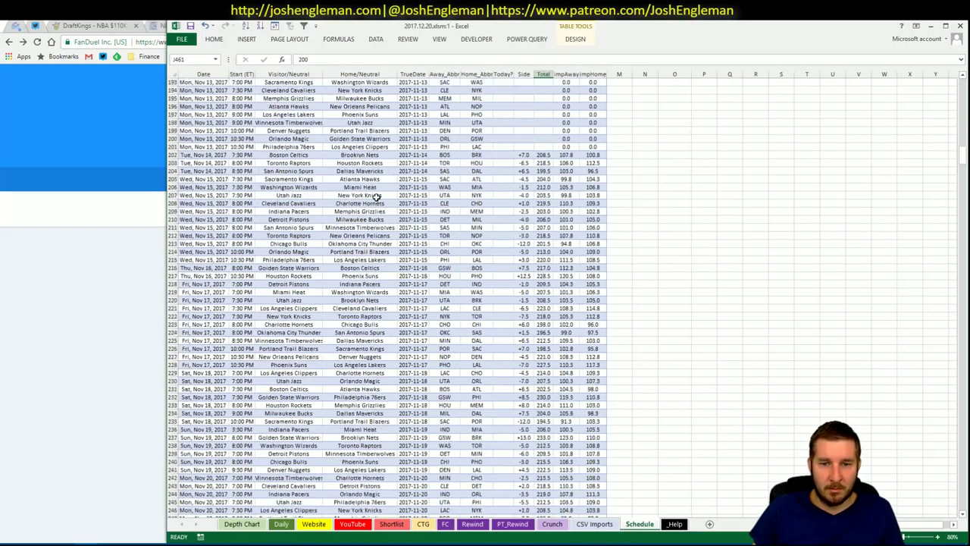
{"action": "scroll", "coordinate": [381, 203], "scroll_direction": "up", "scroll_amount": 17}
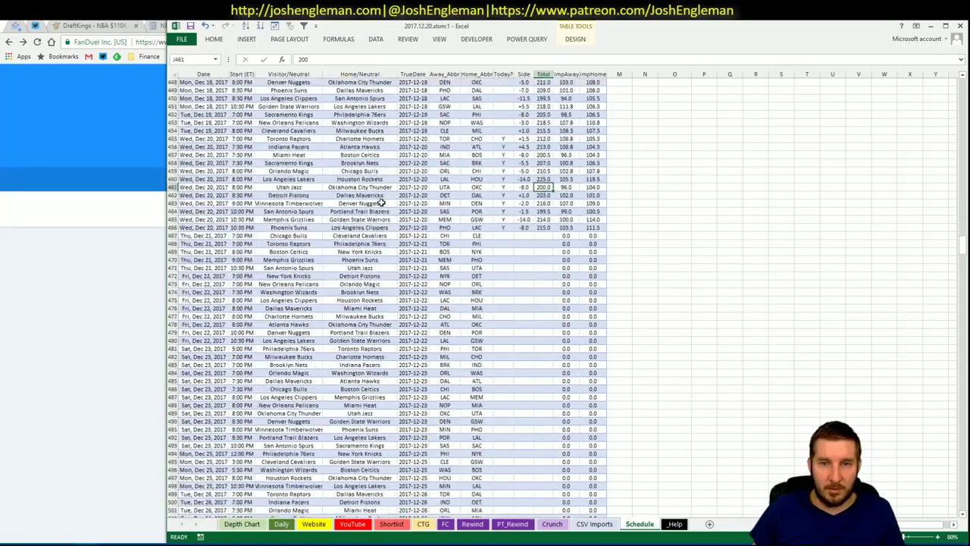
{"action": "left_click_drag", "start_coordinate": [500, 259], "coordinate": [209, 323]}
Switch back to Chrome, open ESPN in a new tab, and set its NBA scoreboard date to Dec 20
{"action": "left_click", "coordinate": [50, 317]}
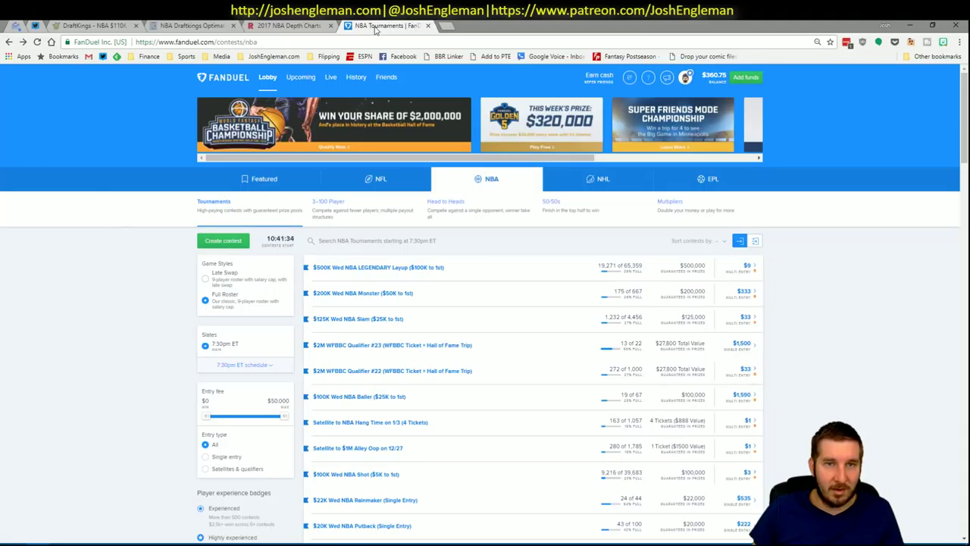
{"action": "left_click", "coordinate": [448, 28]}
{"action": "left_click", "coordinate": [365, 56]}
{"action": "left_click", "coordinate": [386, 25]}
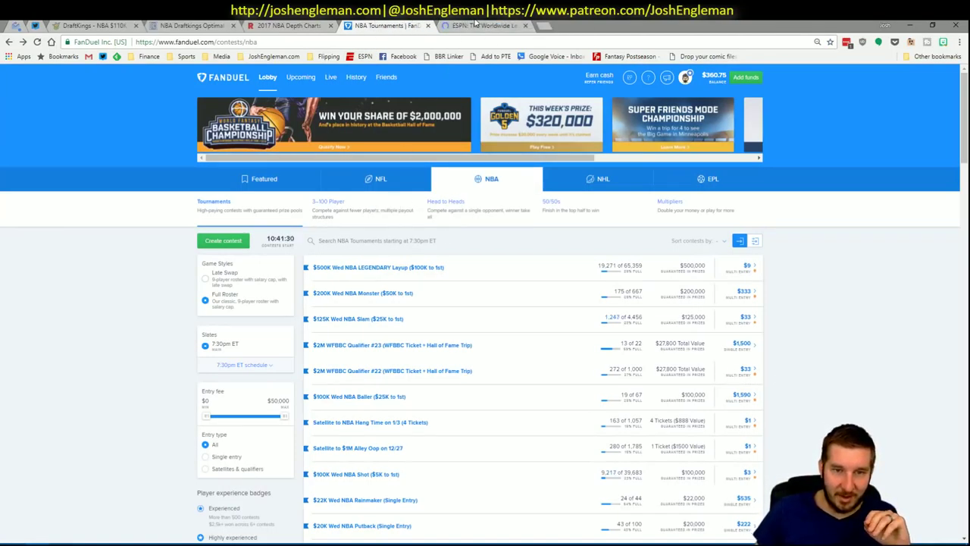
{"action": "left_click", "coordinate": [475, 25]}
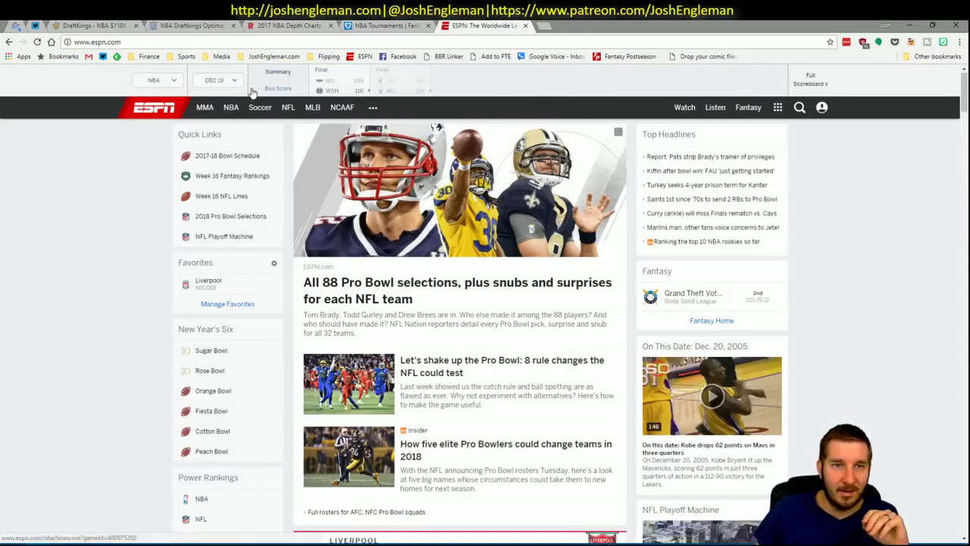
{"action": "left_click", "coordinate": [216, 80]}
{"action": "left_click", "coordinate": [226, 127]}
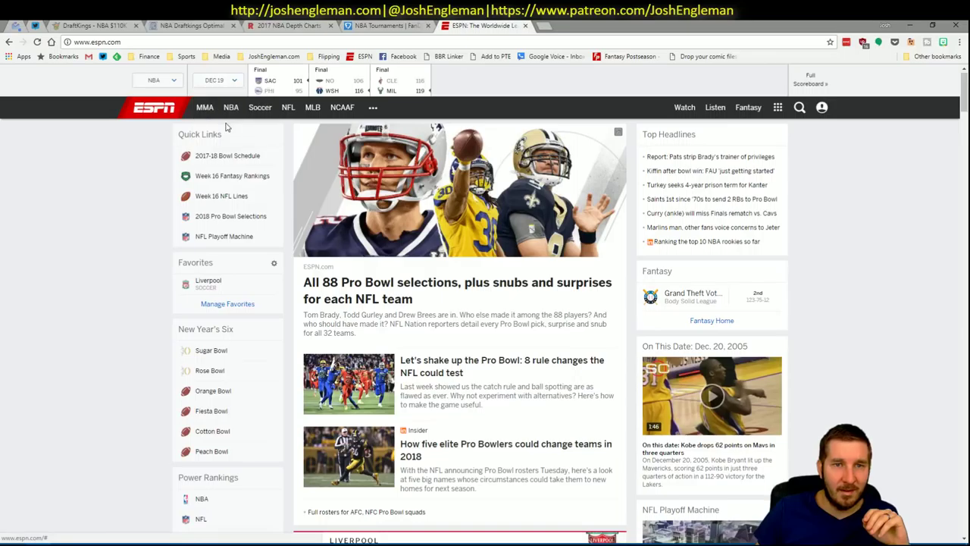
Compare the FanDuel NBA lobby's slate with the Dec 20 game times on ESPN's scoreboard
{"action": "left_click", "coordinate": [394, 25]}
{"action": "left_click", "coordinate": [315, 25]}
{"action": "left_click", "coordinate": [416, 25]}
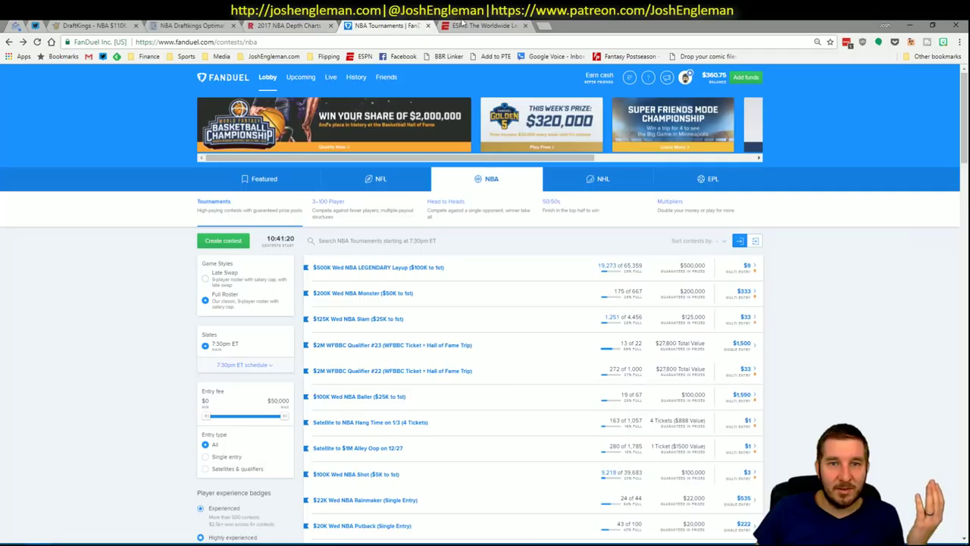
{"action": "left_click", "coordinate": [480, 25]}
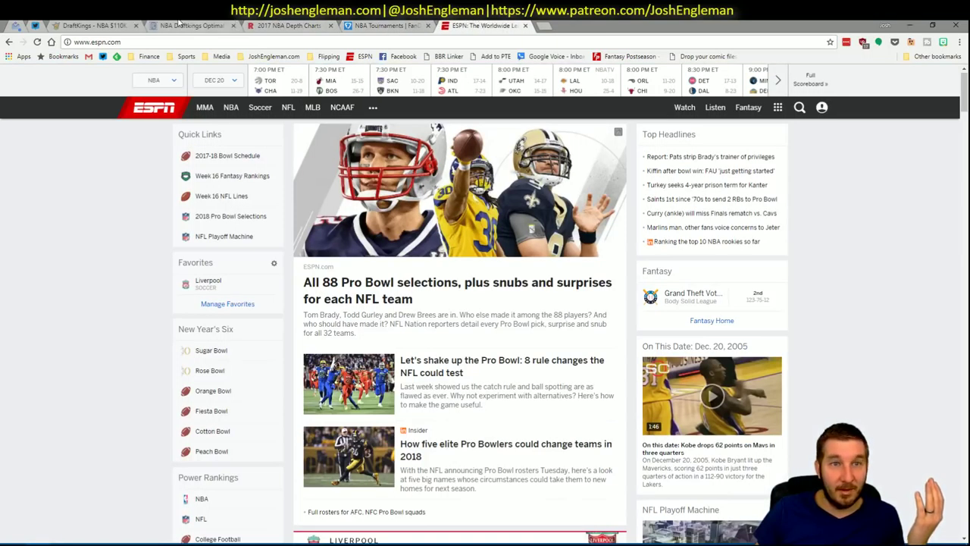
Reload the suspended DraftKings contest page, check its games, and go to the DraftKings NBA contest lobby
{"action": "left_click", "coordinate": [180, 25]}
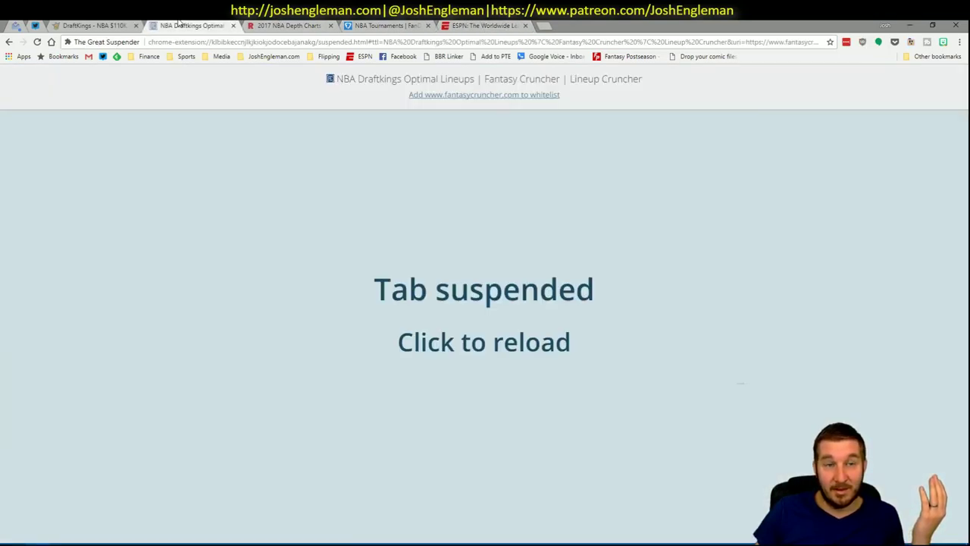
{"action": "left_click", "coordinate": [103, 29]}
{"action": "left_click", "coordinate": [418, 294]}
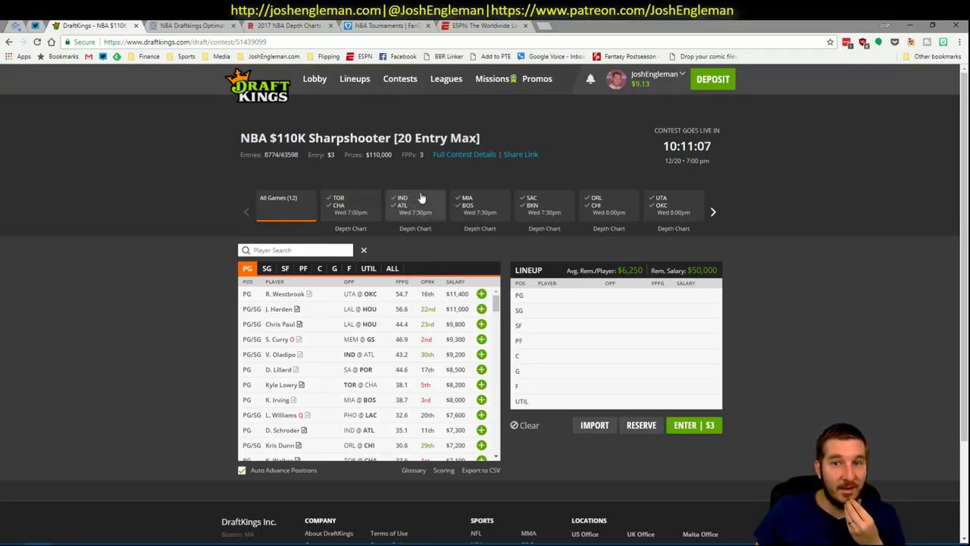
{"action": "left_click", "coordinate": [314, 79]}
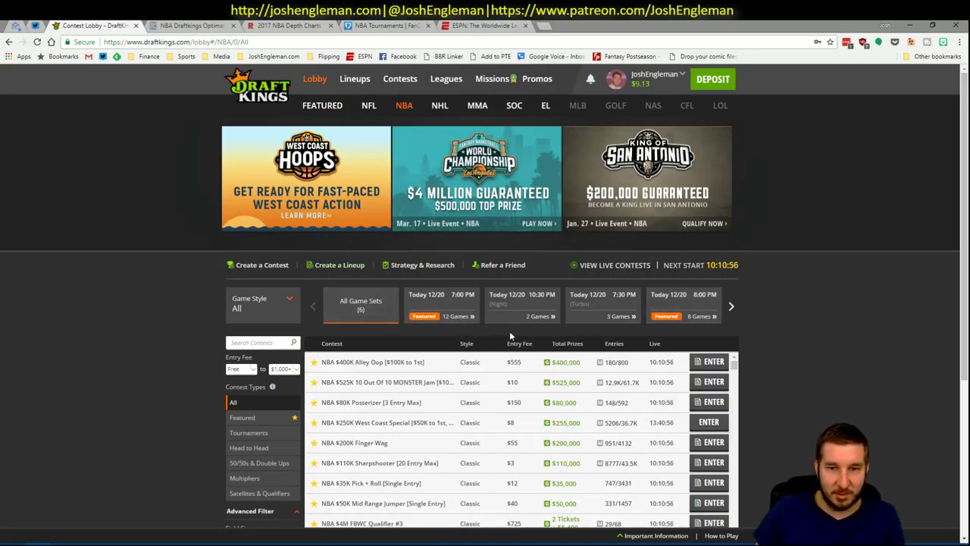
Return to the Excel workbook and filter the YouTube sheet's DraftKings pivot table to team CHO
{"action": "left_click", "coordinate": [910, 25]}
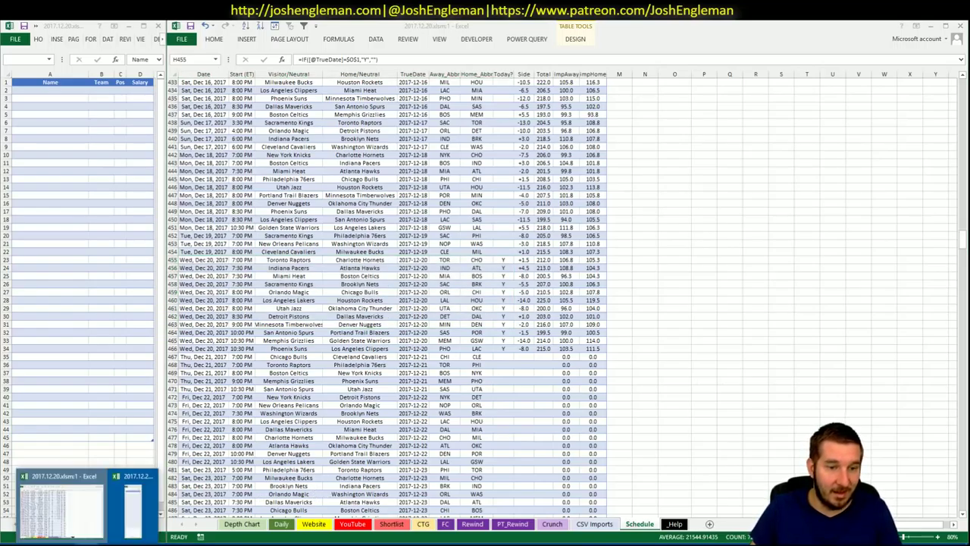
{"action": "key", "text": "F2"}
{"action": "left_click", "coordinate": [447, 525]}
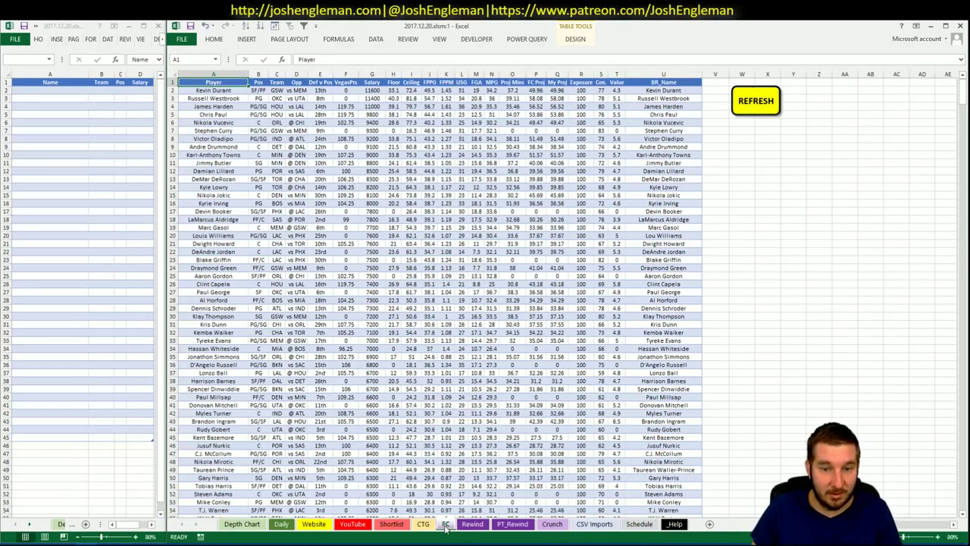
{"action": "left_click", "coordinate": [312, 523]}
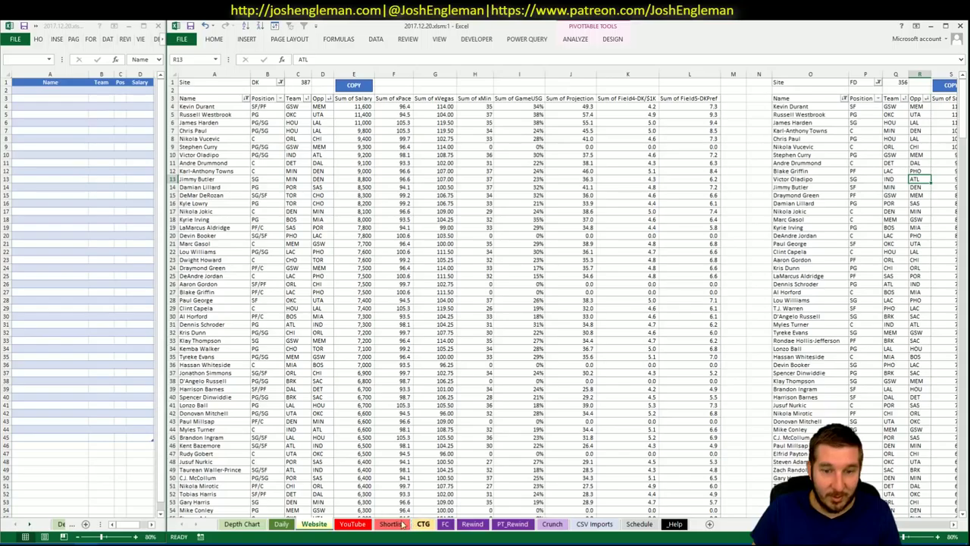
{"action": "left_click", "coordinate": [353, 524]}
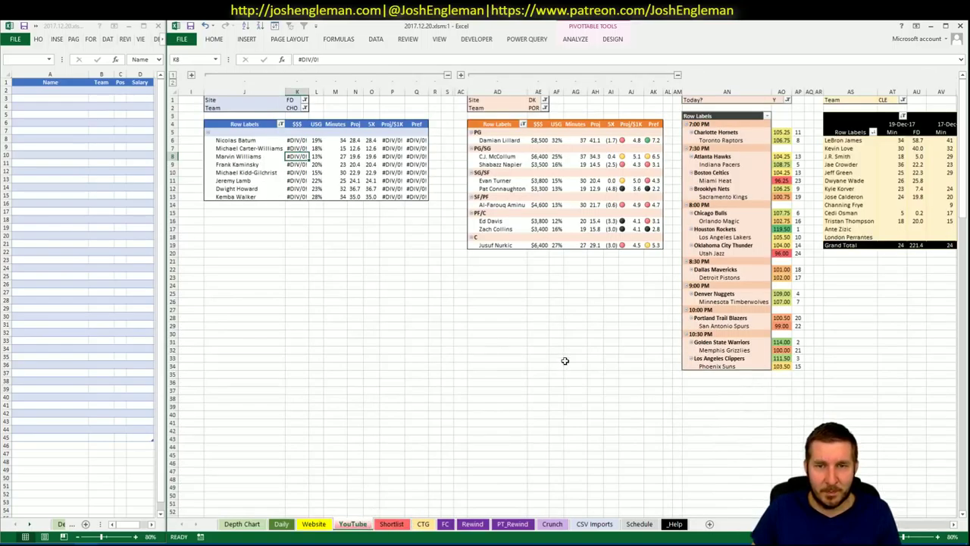
{"action": "left_click", "coordinate": [540, 109]}
{"action": "type", "text": "CH"}
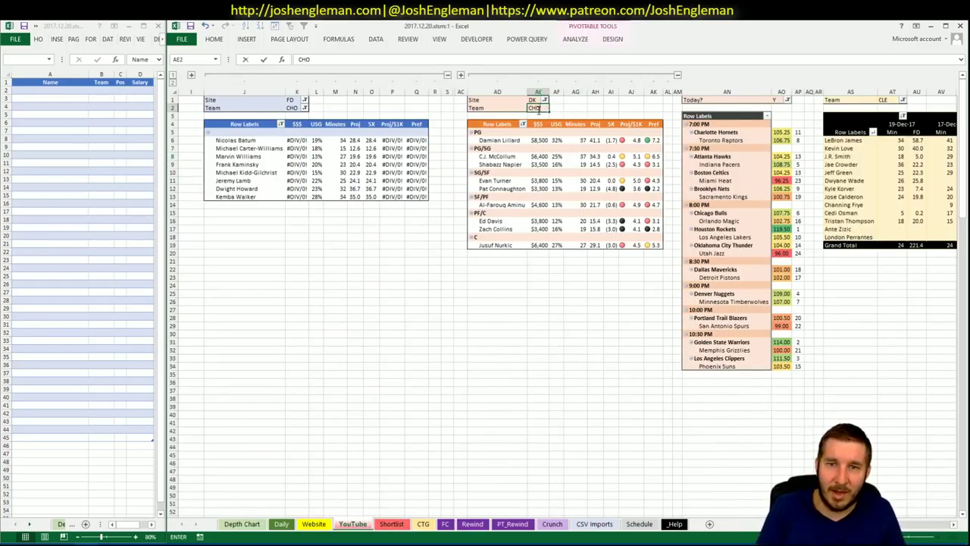
{"action": "type", "text": "O"}
{"action": "key", "text": "Return"}
Filter the game log pivot table on the YouTube sheet to team CHO and show its recent game dates beside the DraftKings table
{"action": "left_click", "coordinate": [918, 101]}
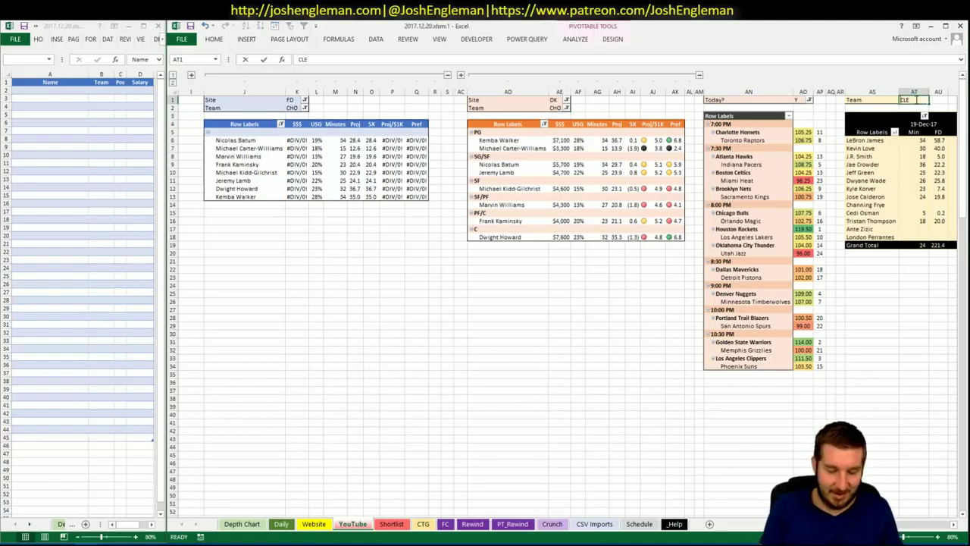
{"action": "key", "text": "Return"}
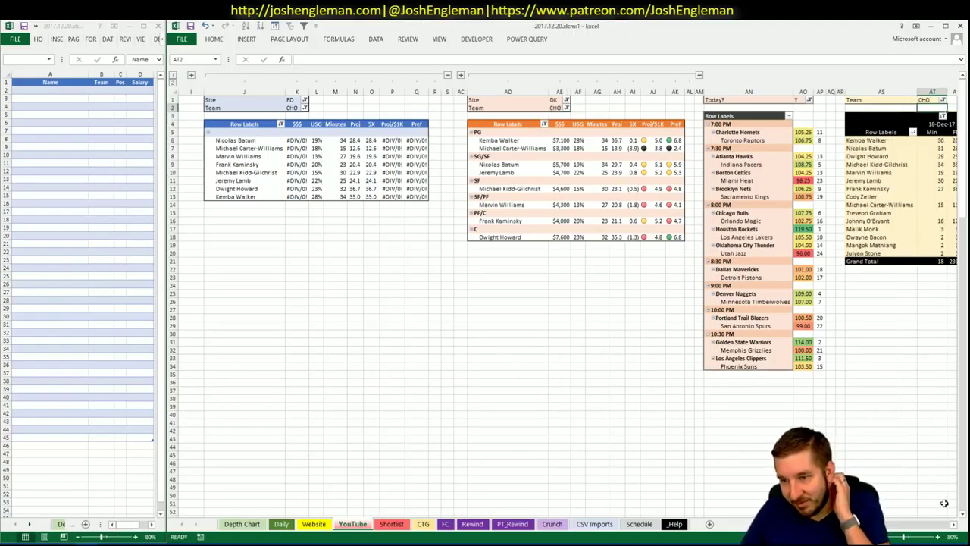
{"action": "left_click", "coordinate": [953, 527]}
{"action": "left_click", "coordinate": [953, 526]}
{"action": "left_click", "coordinate": [953, 524]}
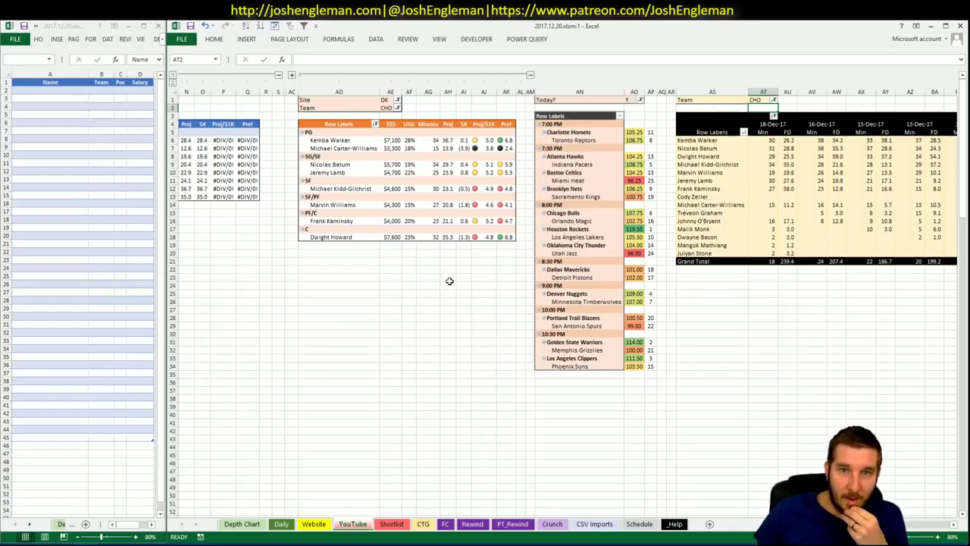
{"action": "left_click", "coordinate": [953, 525]}
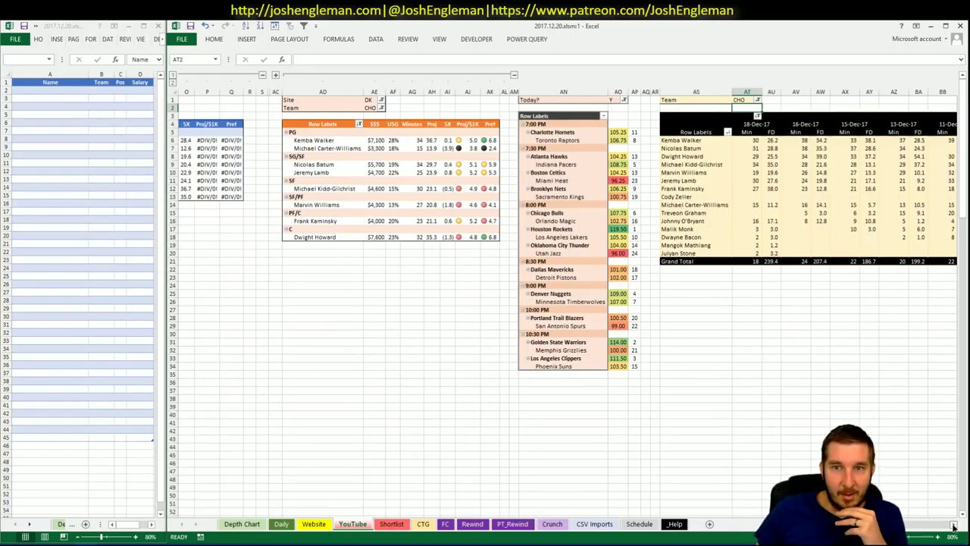
{"action": "left_click", "coordinate": [953, 526]}
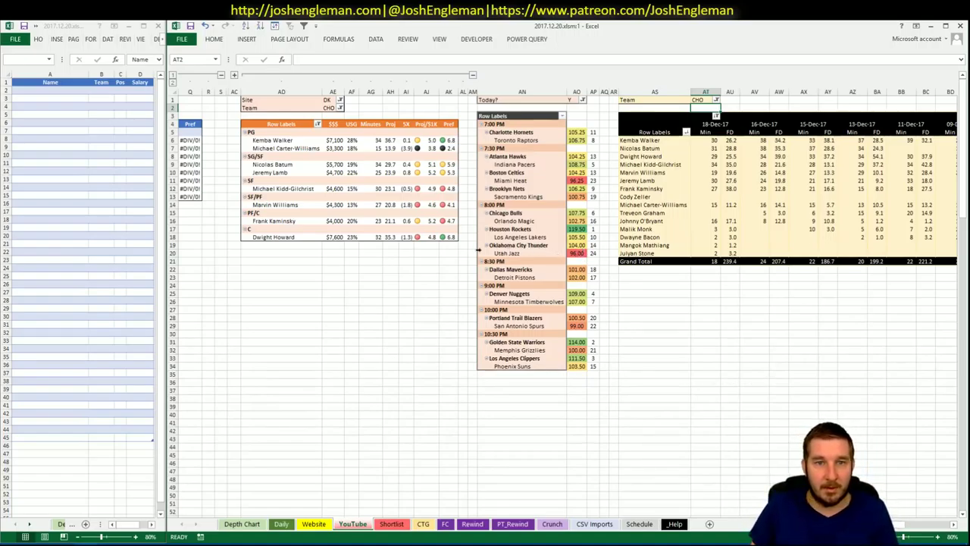
Switch to Chrome and load the cleaningtheglass.com team stats page in place of ESPN
{"action": "left_click", "coordinate": [37, 543]}
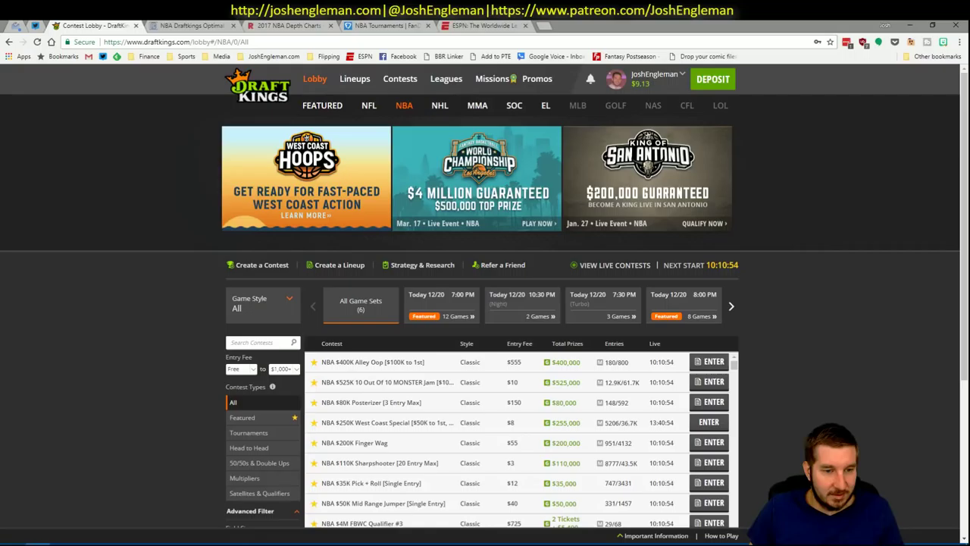
{"action": "left_click", "coordinate": [502, 25]}
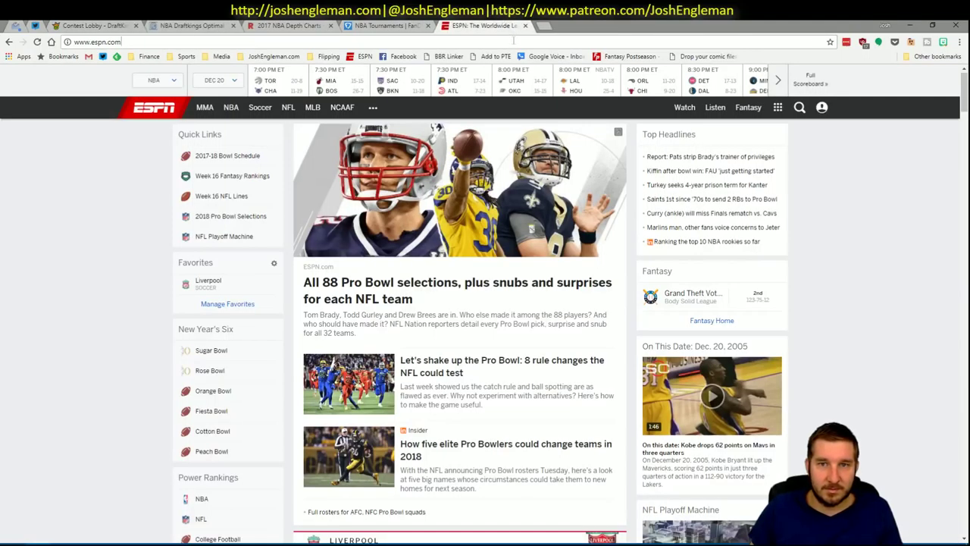
{"action": "left_click", "coordinate": [513, 41]}
{"action": "type", "text": "cleaningtheglass"}
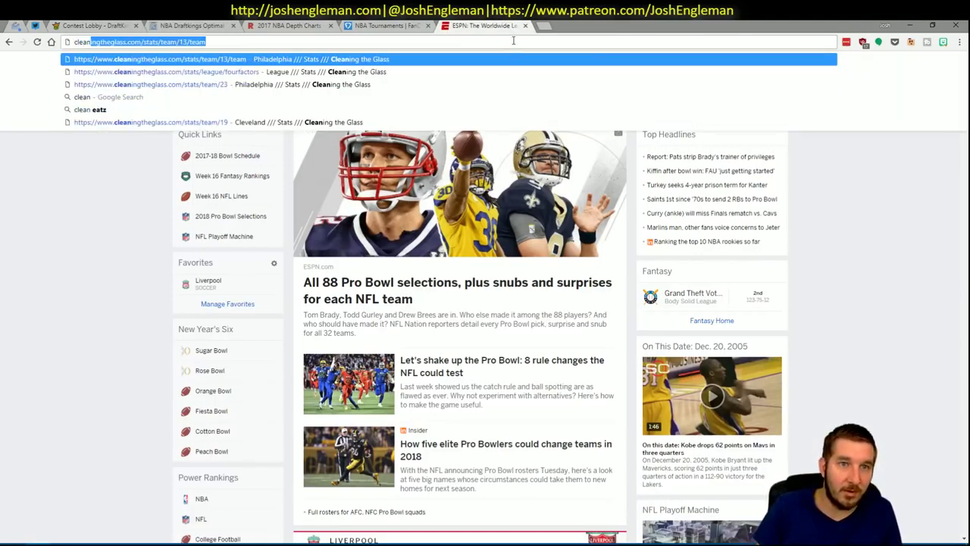
{"action": "key", "text": "Return"}
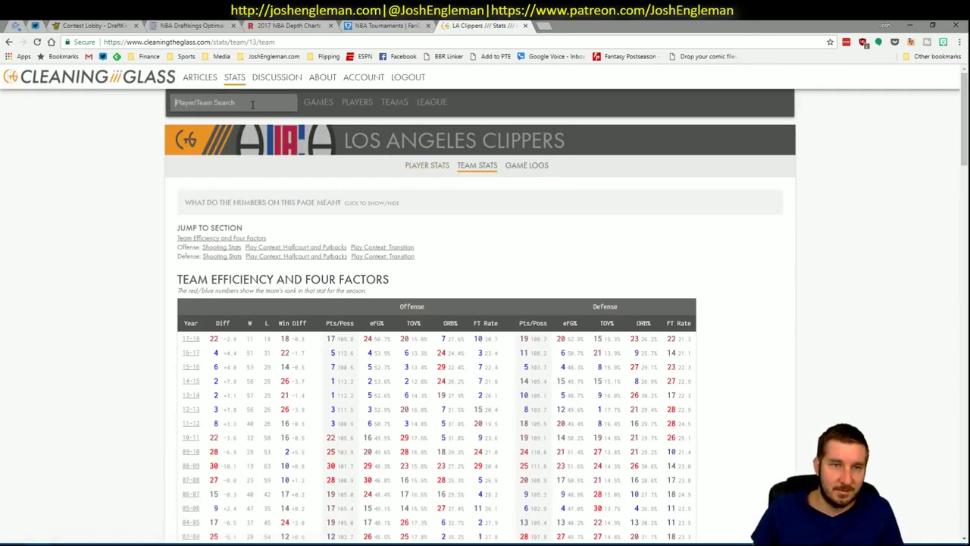
Search Cleaning the Glass for "horn", open the Charlotte Hornets page, and view the team's Shooting: Frequency table
{"action": "left_click", "coordinate": [252, 104]}
{"action": "type", "text": "horn"}
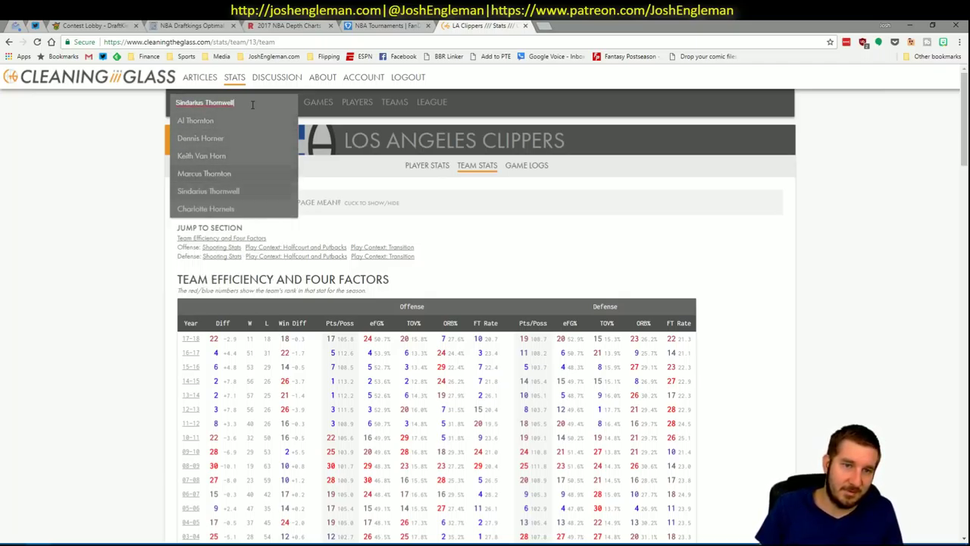
{"action": "key", "text": "Up"}
{"action": "key", "text": "Return"}
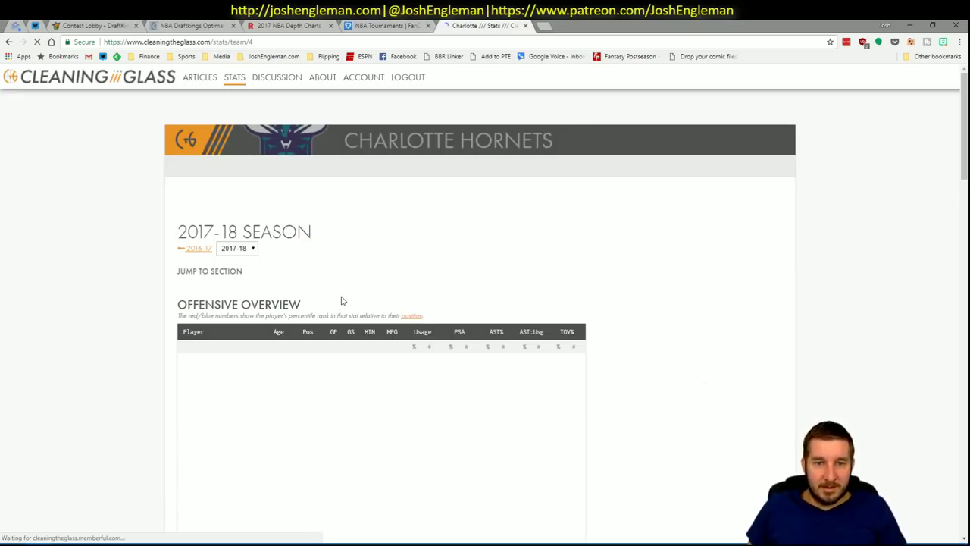
{"action": "left_click", "coordinate": [321, 282]}
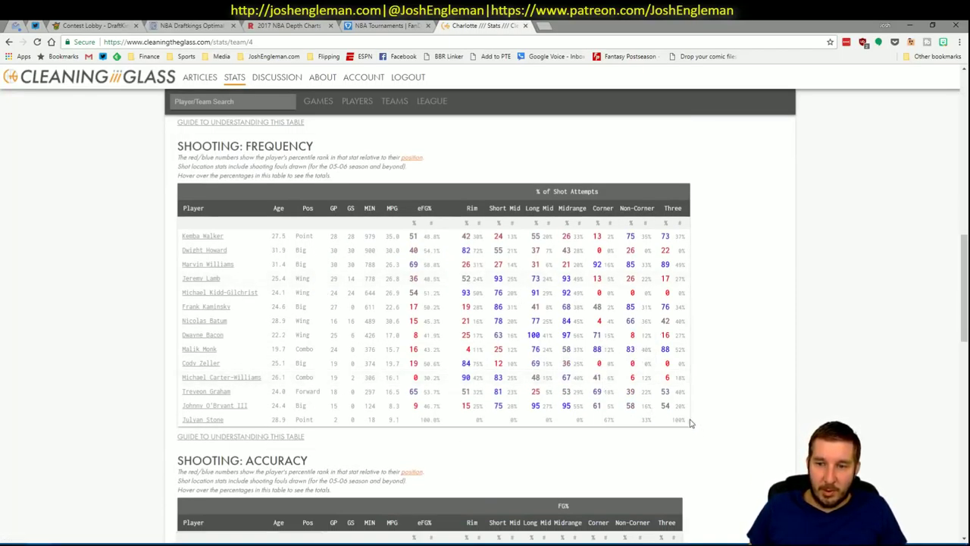
Copy all Charlotte player rows from the Shooting: Frequency table and bring them into the Excel workbook's CTG sheet
{"action": "left_click_drag", "start_coordinate": [688, 425], "coordinate": [180, 241]}
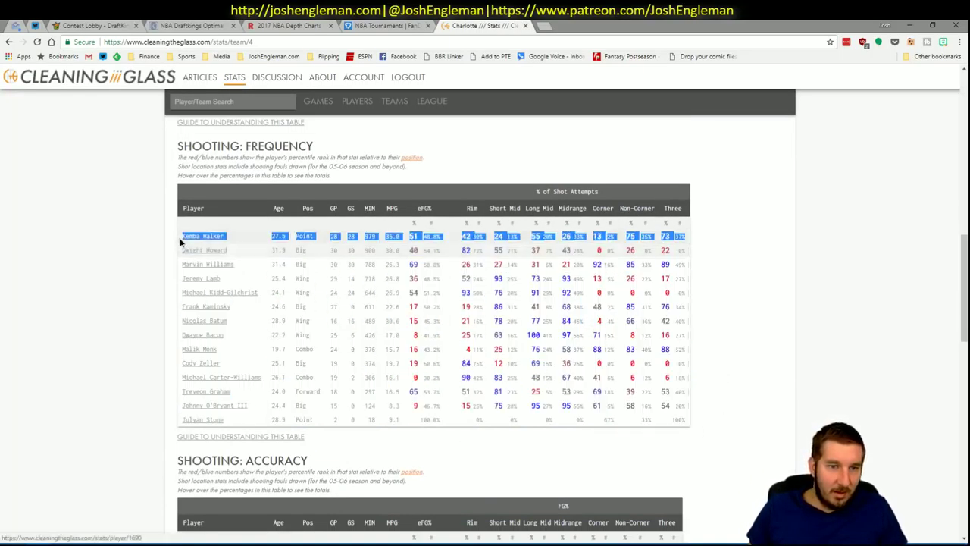
{"action": "left_click", "coordinate": [180, 241]}
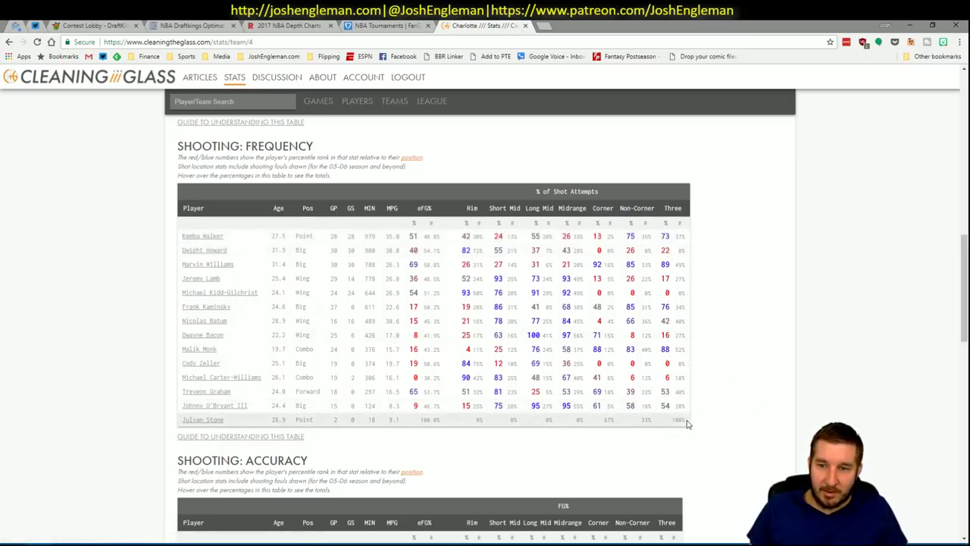
{"action": "left_click_drag", "start_coordinate": [688, 424], "coordinate": [181, 241]}
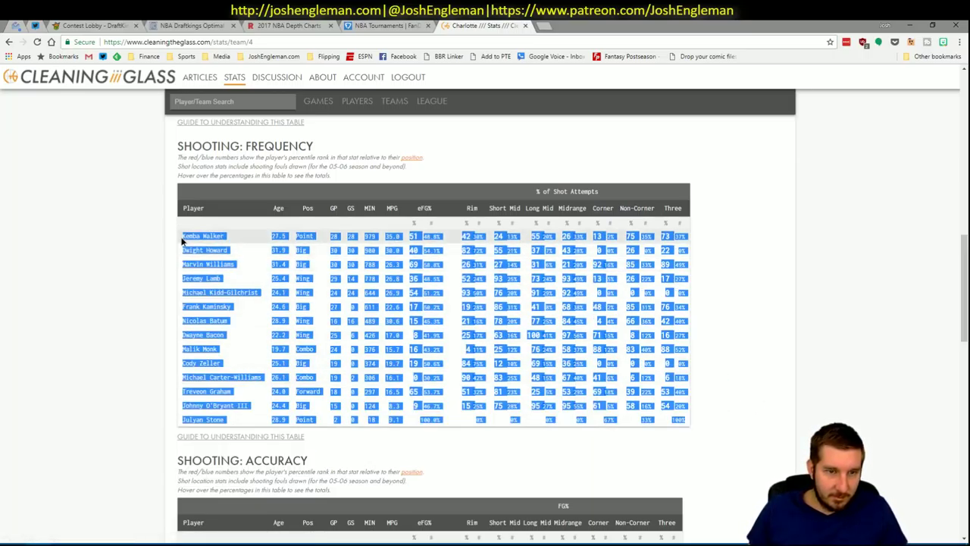
{"action": "key", "text": "alt+Tab"}
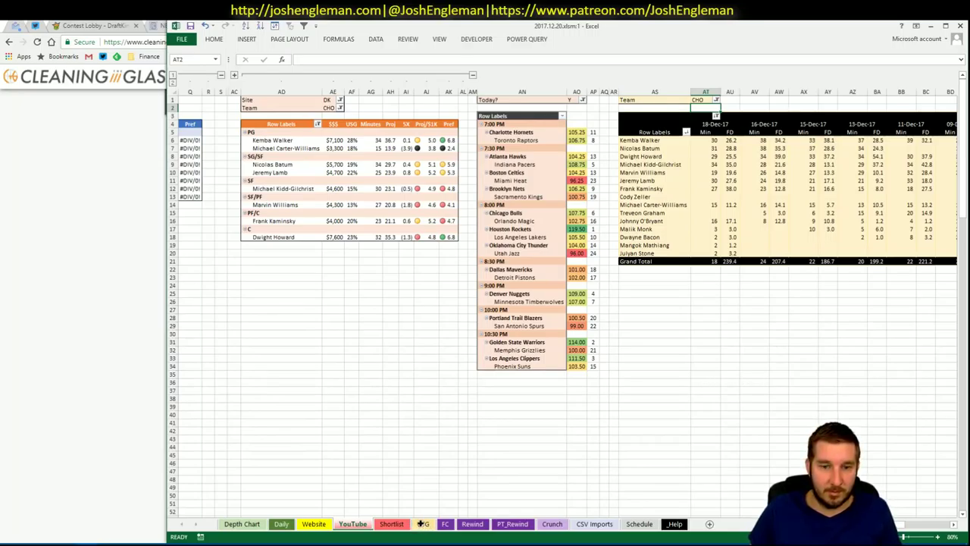
{"action": "left_click", "coordinate": [423, 523]}
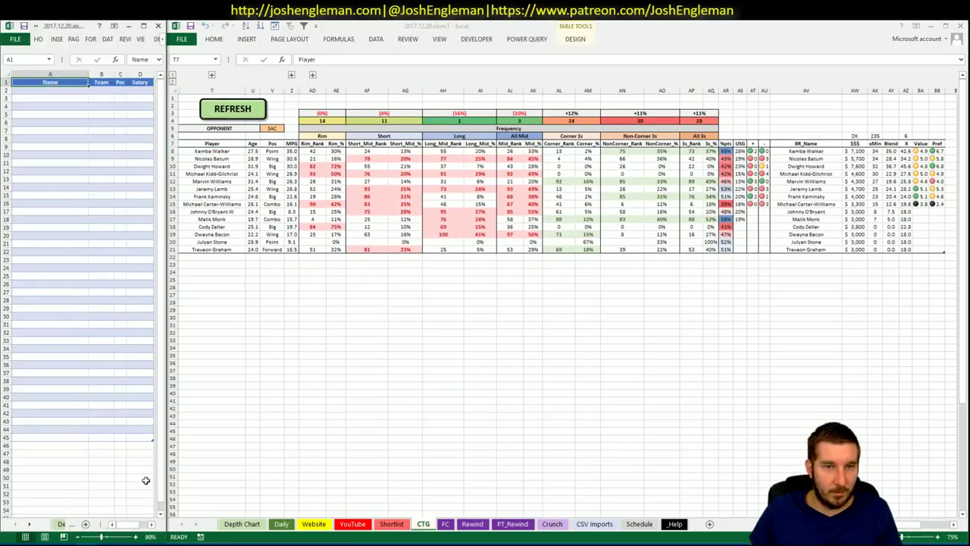
Set the opponent on the CTG sheet to TOR to compare Charlotte's shot profile with Toronto's defense
{"action": "left_click", "coordinate": [273, 143]}
{"action": "left_click", "coordinate": [271, 127]}
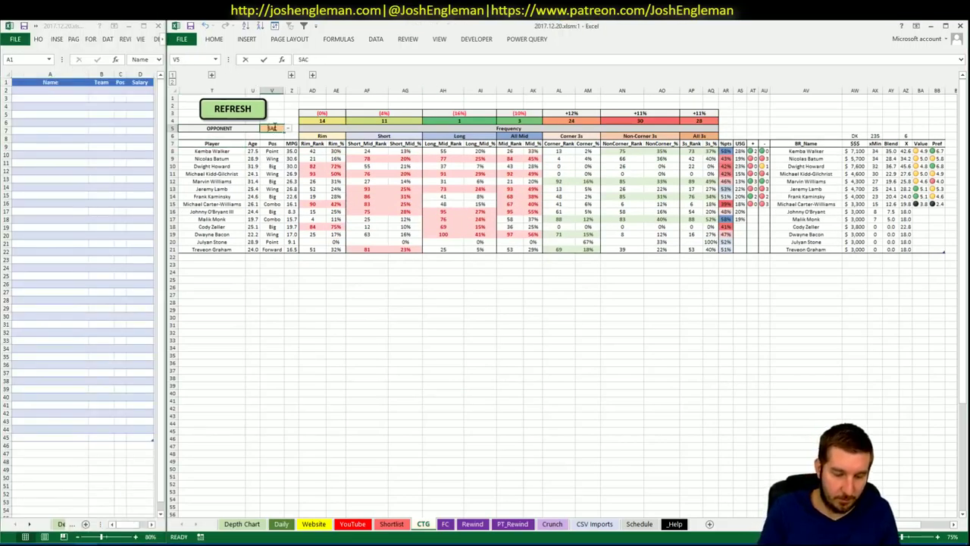
{"action": "type", "text": "TOR"}
{"action": "key", "text": "Return"}
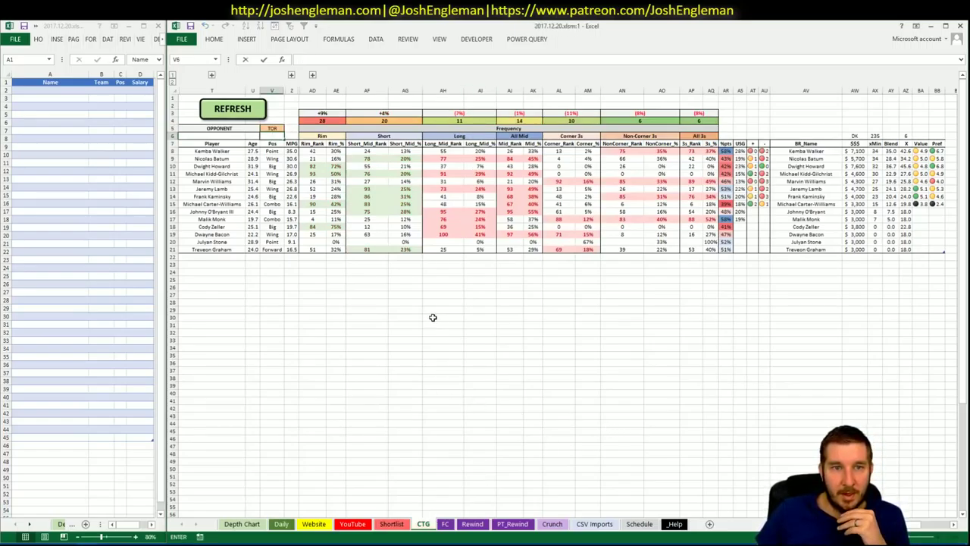
{"action": "left_click", "coordinate": [388, 372]}
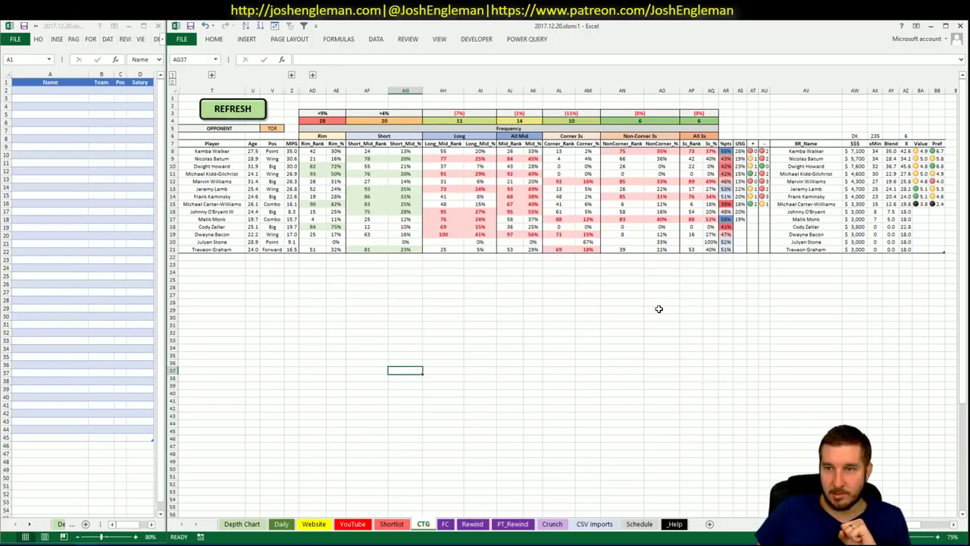
Return to the YouTube sheet and inspect the fields used by the Charlotte game log pivot table
{"action": "left_click", "coordinate": [355, 524]}
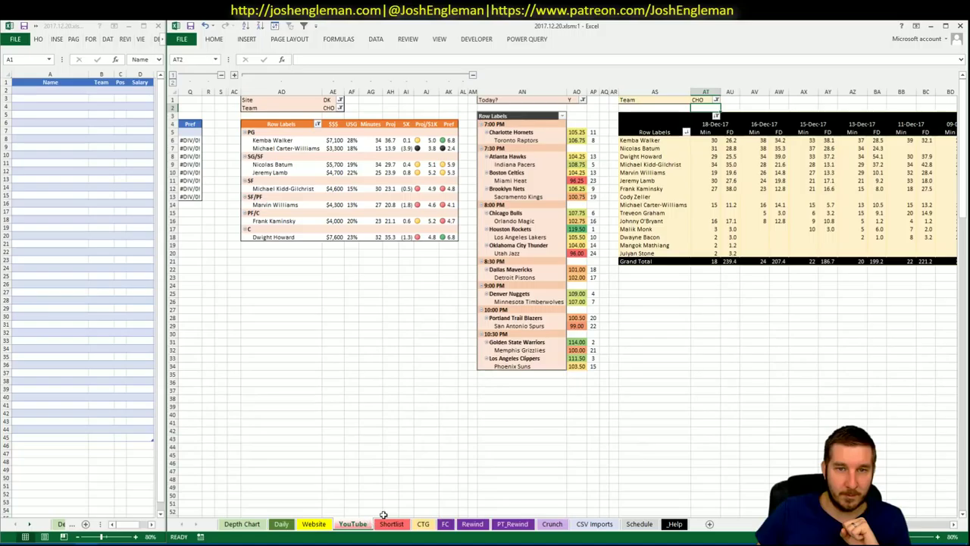
{"action": "left_click", "coordinate": [954, 524]}
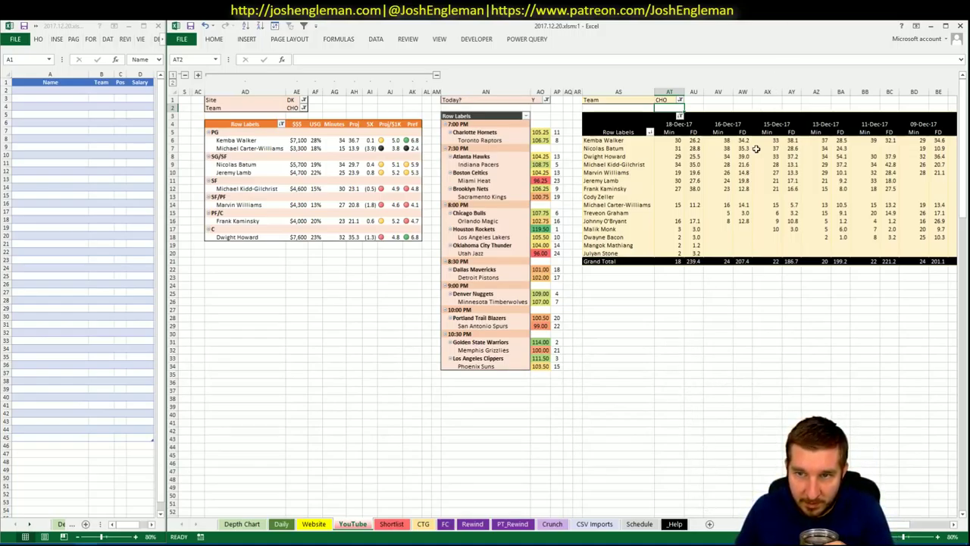
{"action": "right_click", "coordinate": [695, 132]}
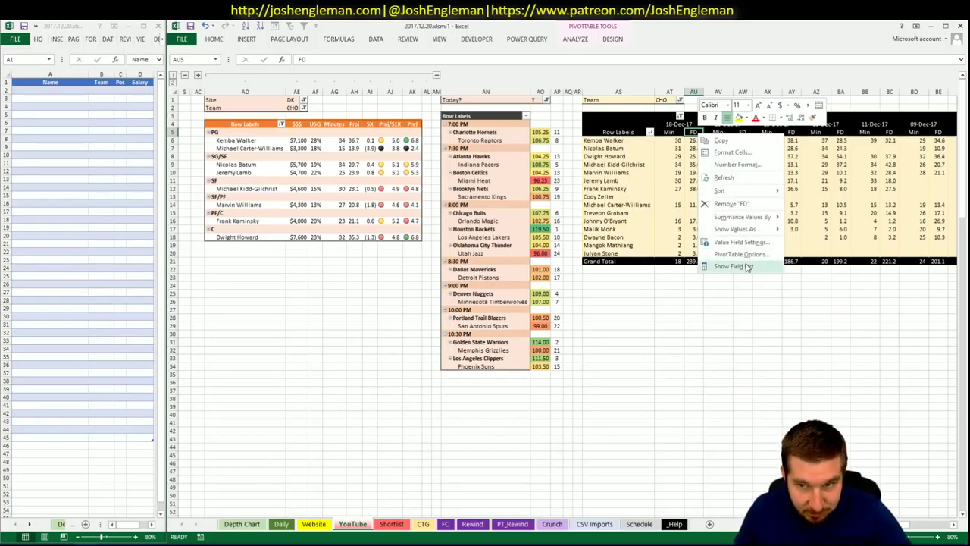
{"action": "left_click", "coordinate": [748, 267]}
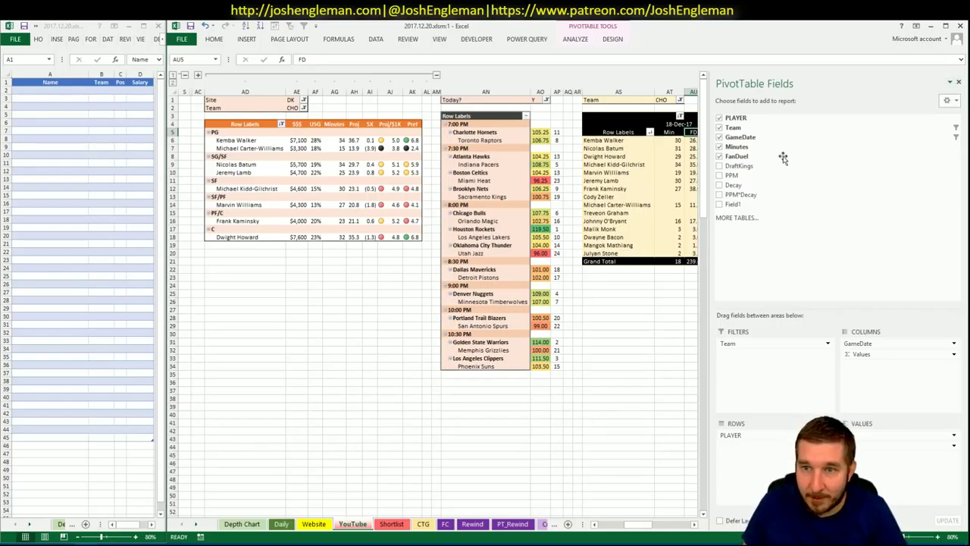
{"action": "left_click", "coordinate": [959, 83]}
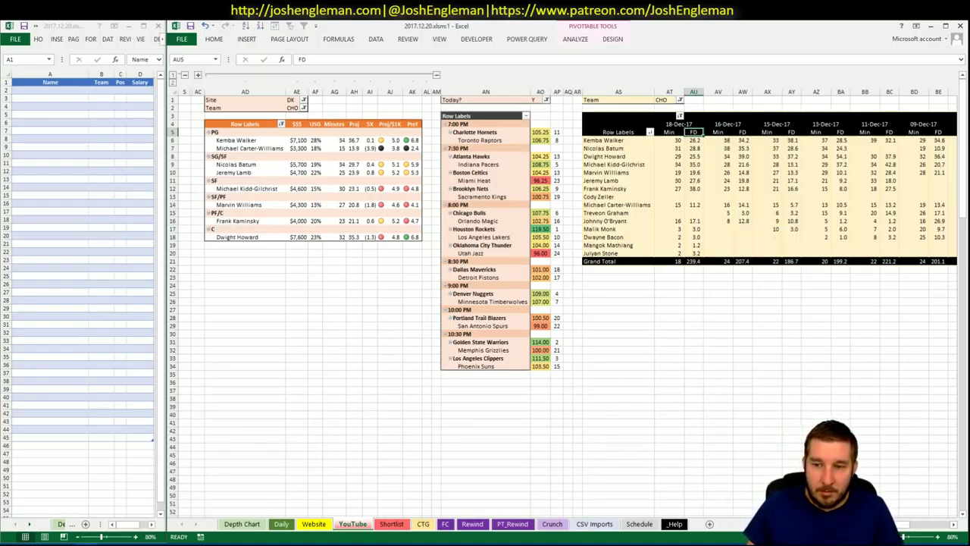
Enter Dwight Howard and Nicolas Batum in the first two rows of the player list's Name column
{"action": "left_click", "coordinate": [119, 153]}
{"action": "left_click", "coordinate": [73, 90]}
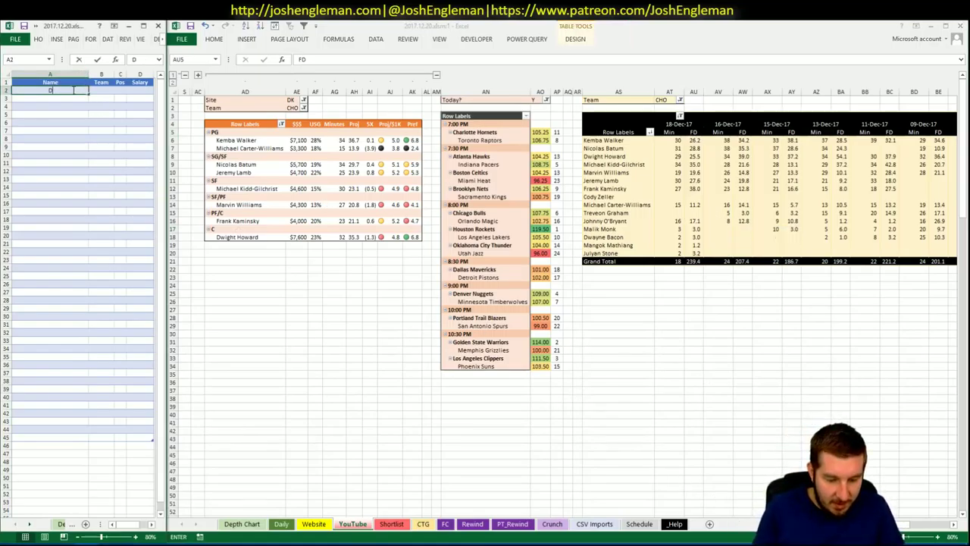
{"action": "type", "text": "Dwight Howard"}
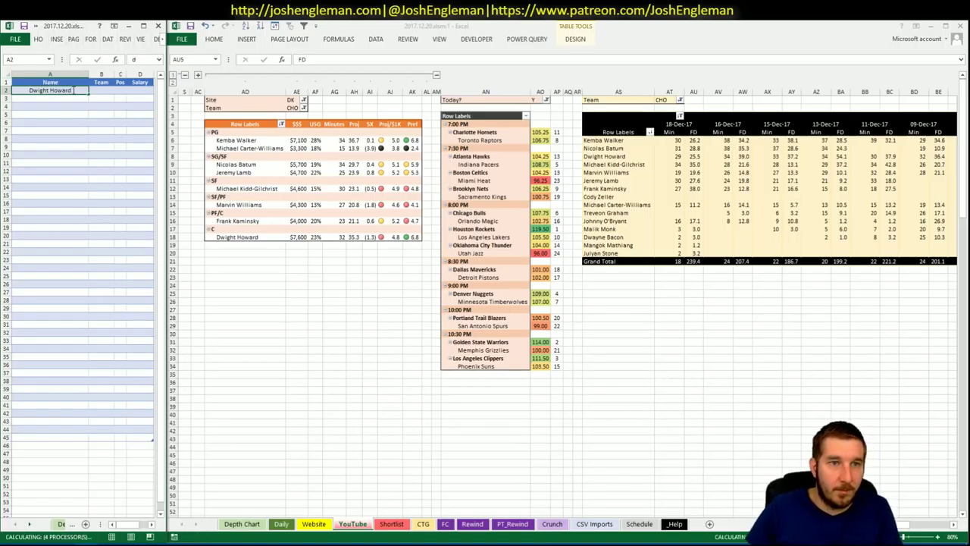
{"action": "key", "text": "Return"}
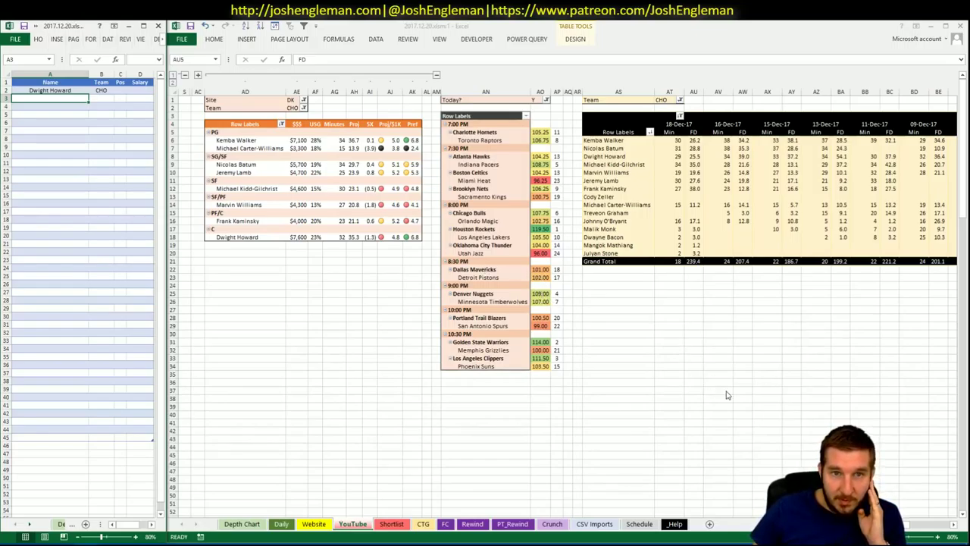
{"action": "key", "text": "alt+Tab"}
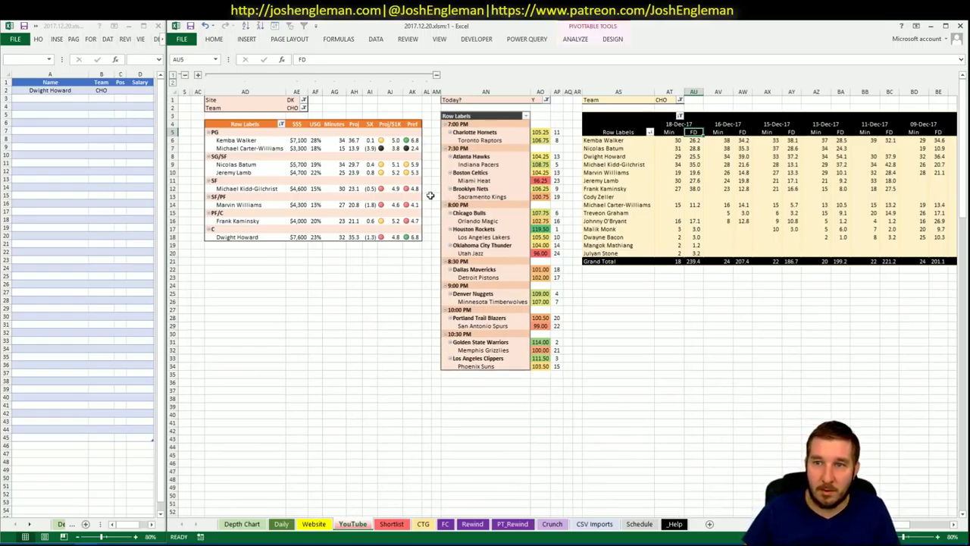
{"action": "left_click", "coordinate": [79, 100]}
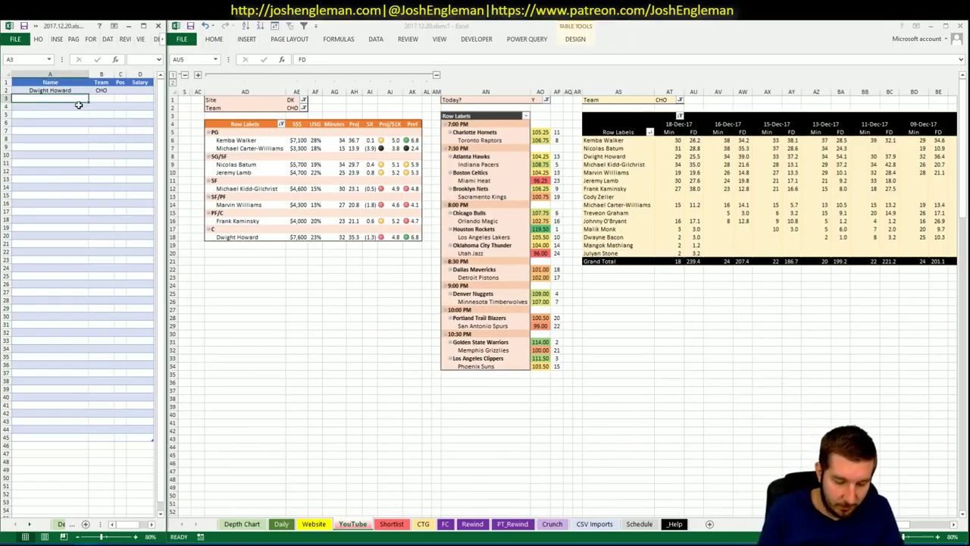
{"action": "type", "text": "Nicolas Batum"}
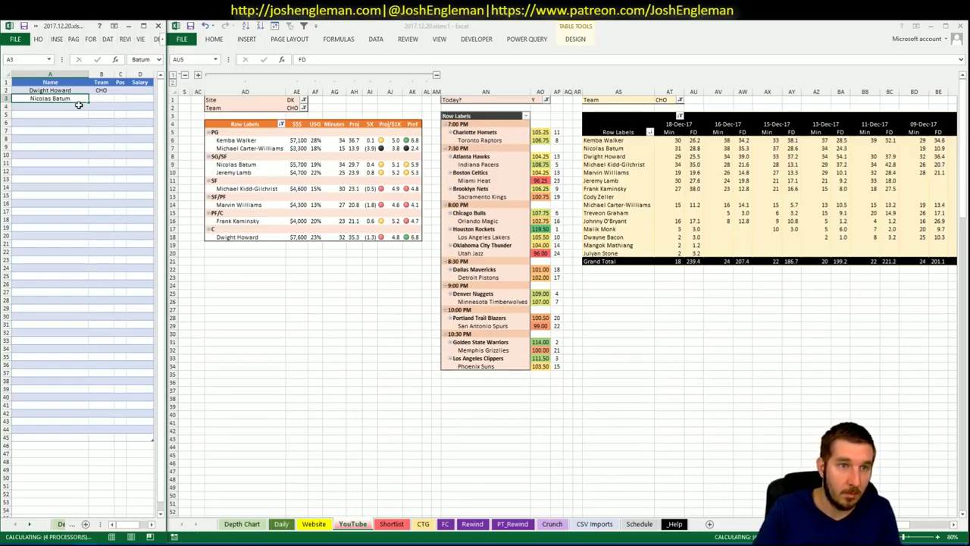
{"action": "key", "text": "Return"}
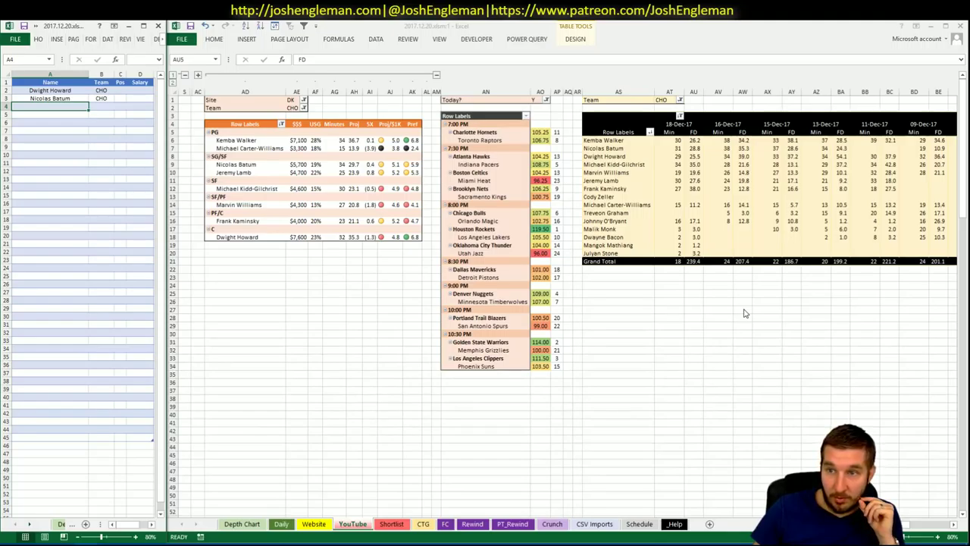
Add Michael Kidd-Gilchrist to the player list below Nicolas Batum
{"action": "left_click", "coordinate": [79, 130]}
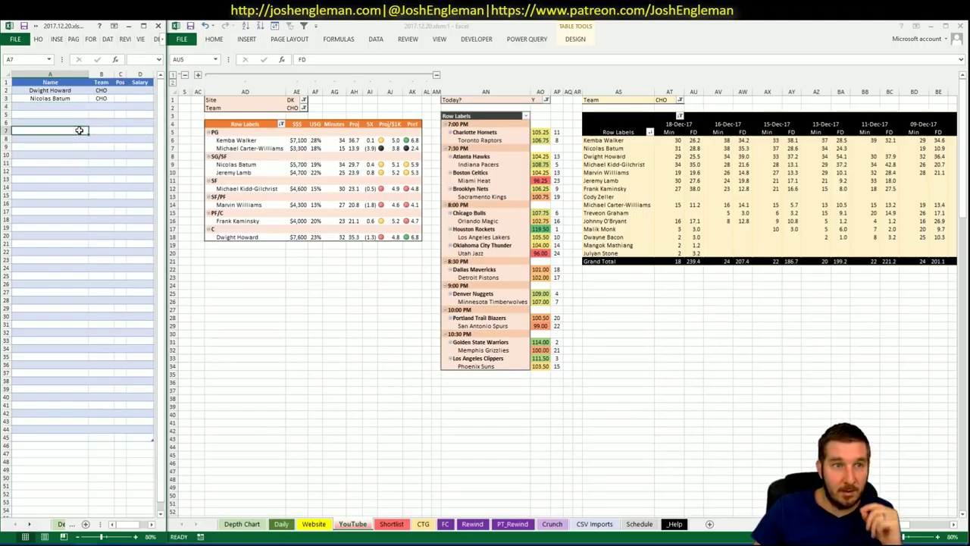
{"action": "left_click", "coordinate": [69, 105]}
{"action": "type", "text": "Michael Kidd-"}
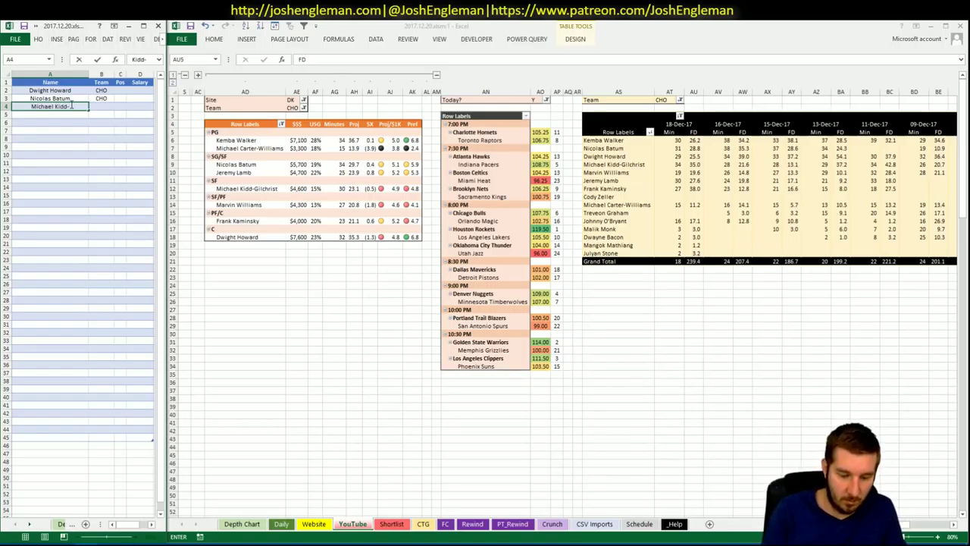
{"action": "type", "text": "Gilchrist"}
{"action": "key", "text": "Return"}
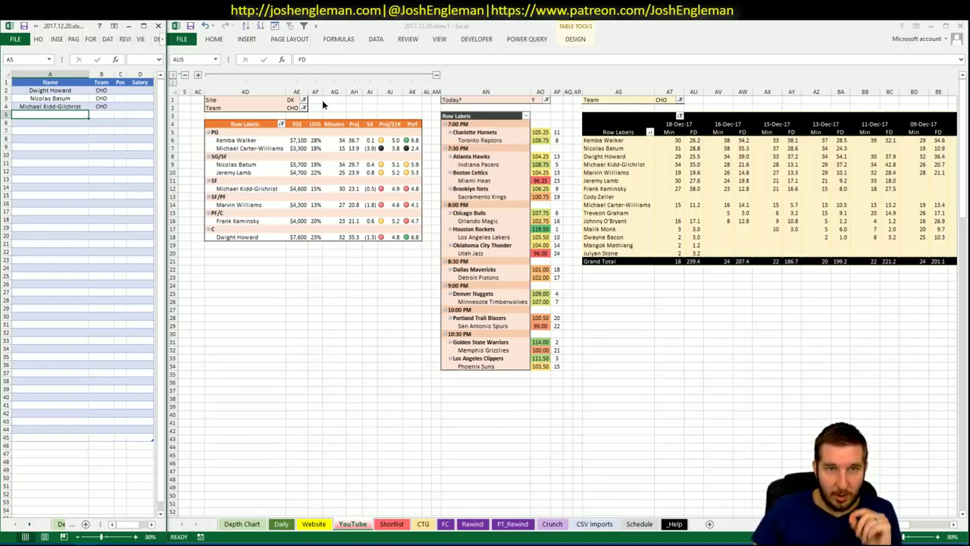
Filter both the DraftKings and game log pivot tables on the YouTube sheet to team TOR
{"action": "left_click", "coordinate": [293, 107]}
{"action": "type", "text": "TO"}
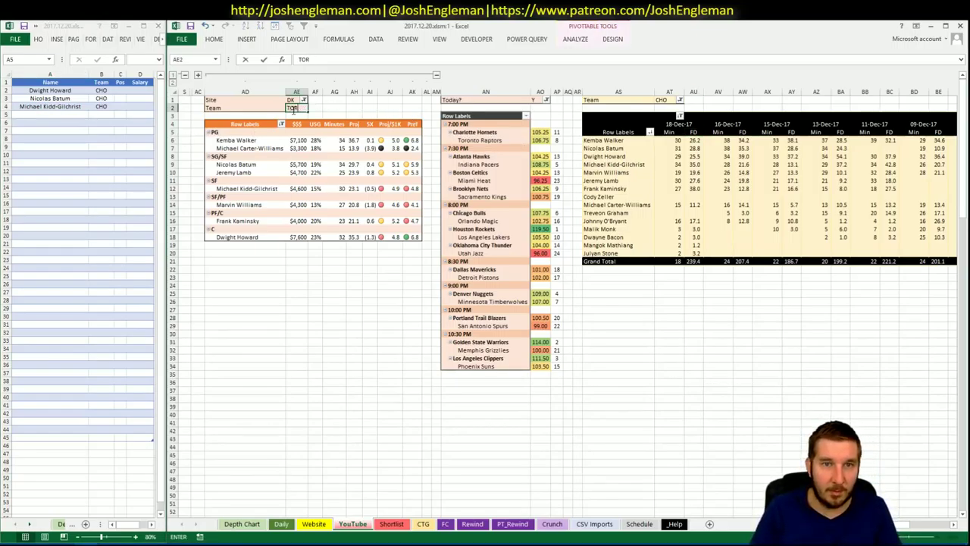
{"action": "type", "text": "R"}
{"action": "key", "text": "Return"}
{"action": "left_click", "coordinate": [650, 99]}
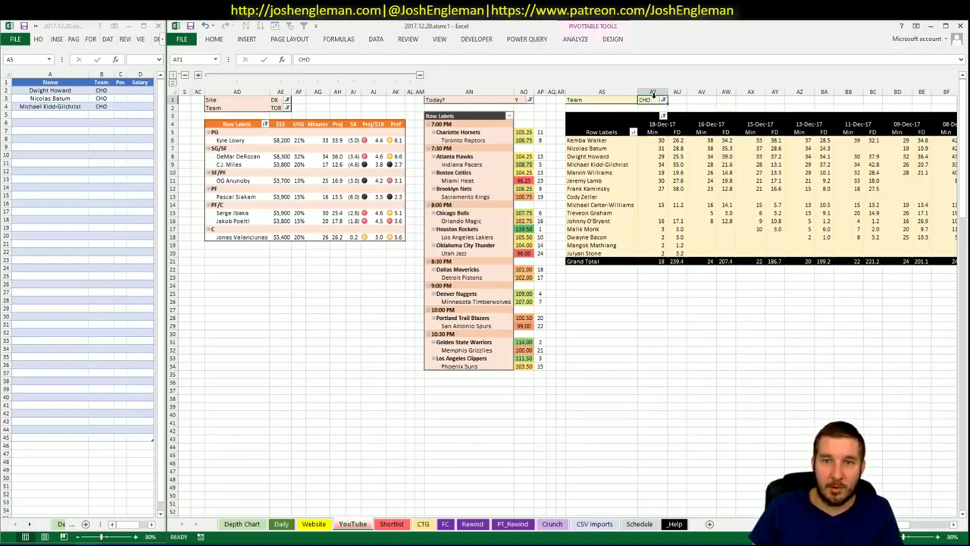
{"action": "type", "text": "TOR"}
{"action": "key", "text": "Return"}
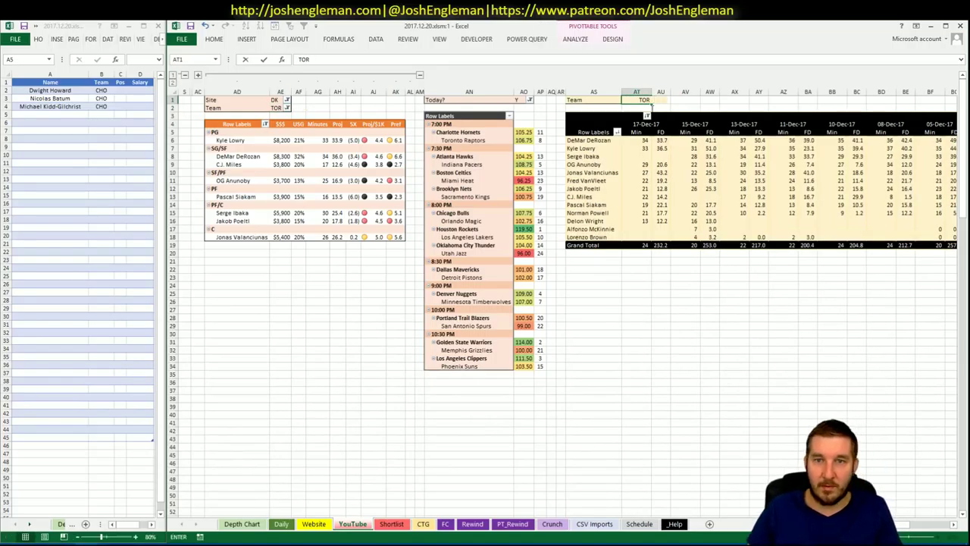
{"action": "left_click", "coordinate": [731, 306]}
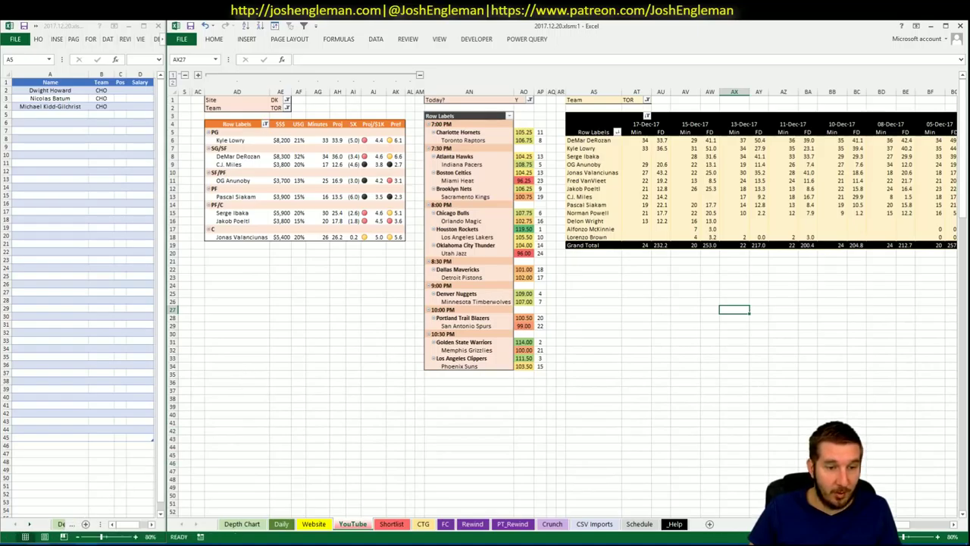
Switch to Chrome, search Cleaning the Glass for "rapto", and open the Toronto Raptors page at the Shooting: Frequency table
{"action": "key", "text": "alt+Tab"}
{"action": "left_click", "coordinate": [228, 102]}
{"action": "type", "text": "ra"}
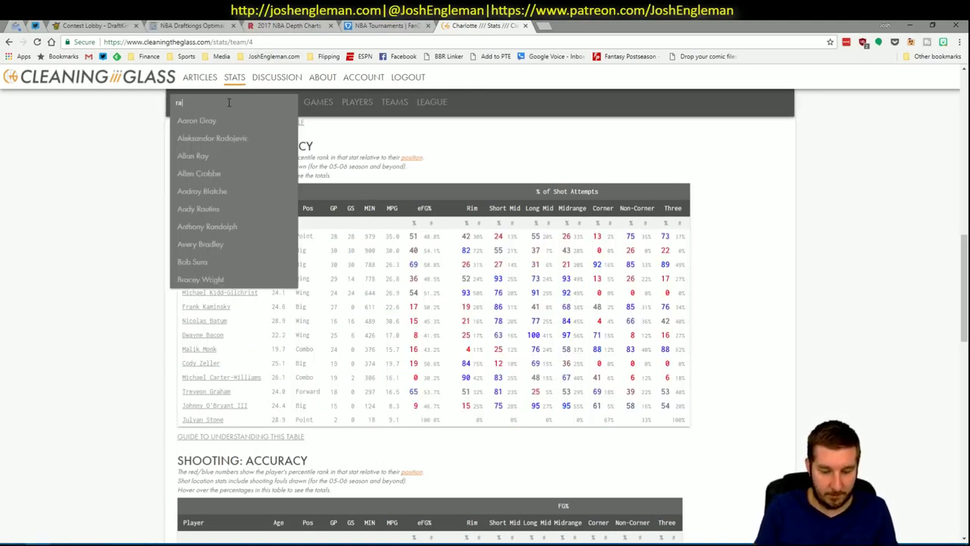
{"action": "type", "text": "pto"}
{"action": "key", "text": "Down"}
{"action": "key", "text": "Return"}
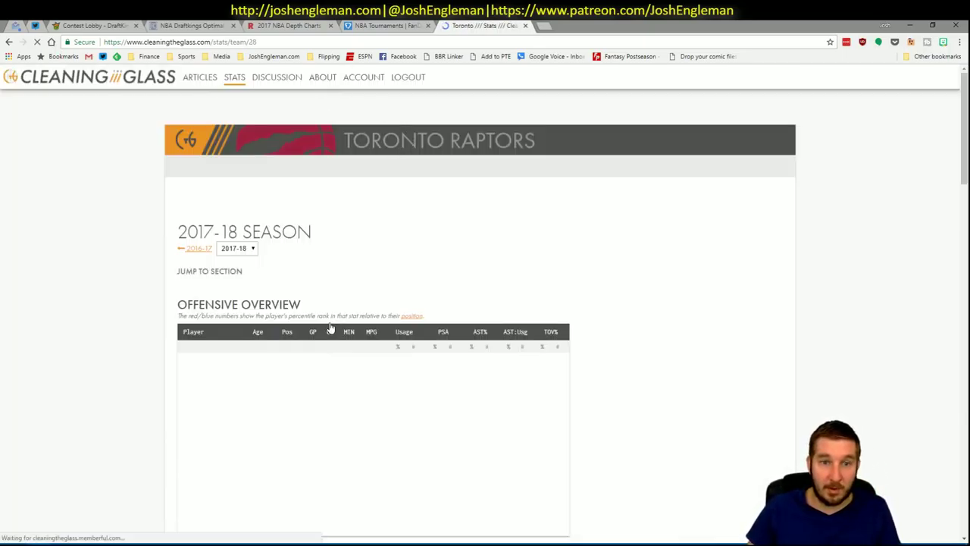
{"action": "left_click", "coordinate": [326, 283]}
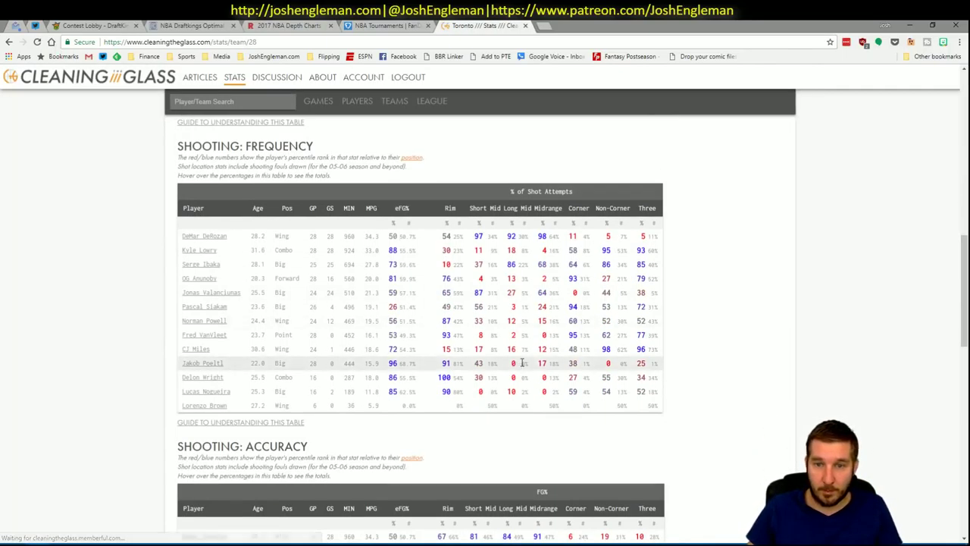
Copy all Toronto player rows from the Shooting: Frequency table and load them into the Excel workbook's CTG sheet
{"action": "left_click_drag", "start_coordinate": [656, 409], "coordinate": [184, 237]}
{"action": "key", "text": "alt+Tab"}
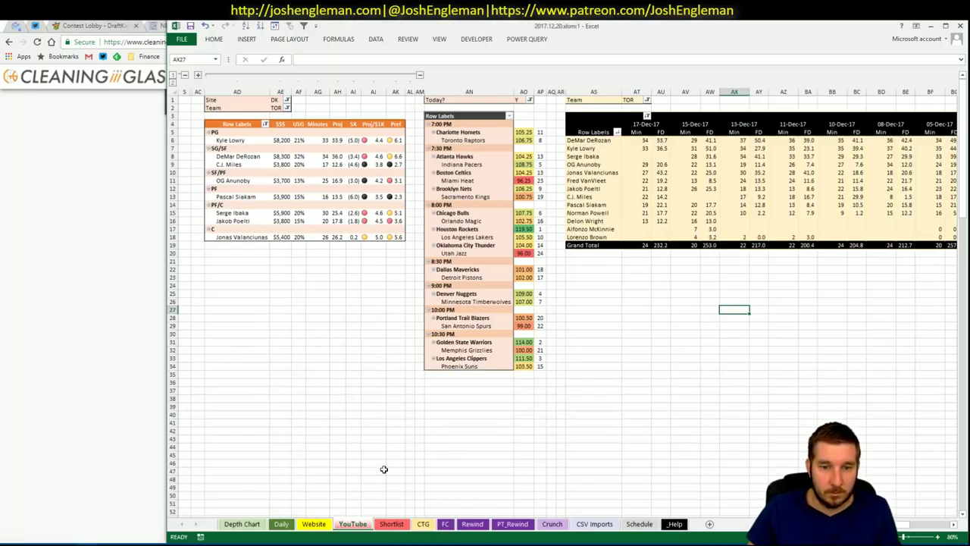
{"action": "left_click", "coordinate": [423, 523]}
{"action": "mouse_move", "coordinate": [91, 540]}
{"action": "left_click", "coordinate": [85, 501]}
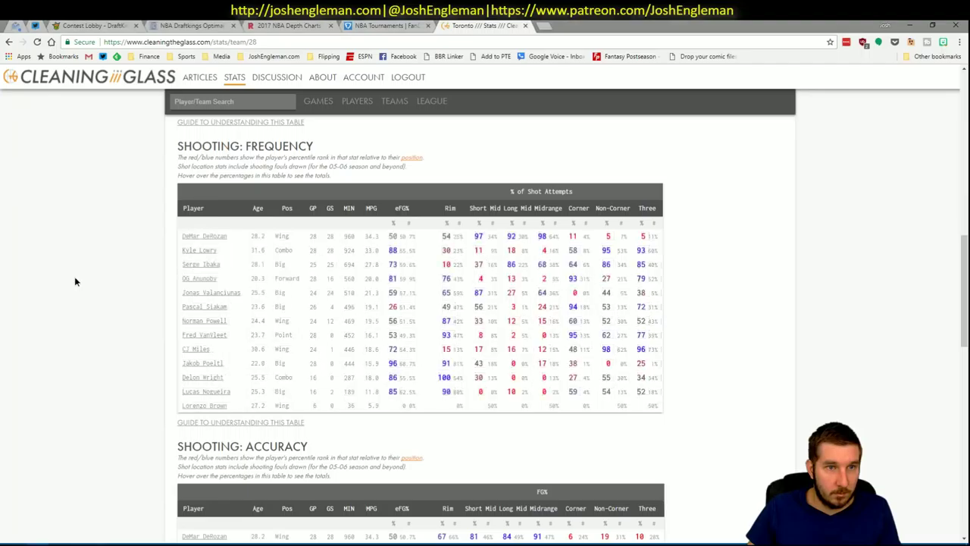
{"action": "double_click", "coordinate": [631, 24]}
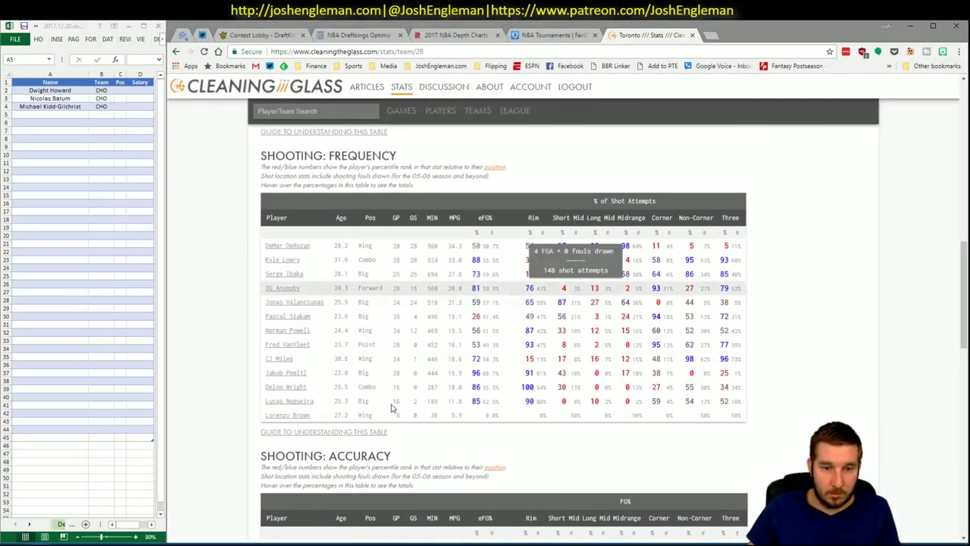
{"action": "mouse_move", "coordinate": [87, 540]}
{"action": "left_click", "coordinate": [85, 516]}
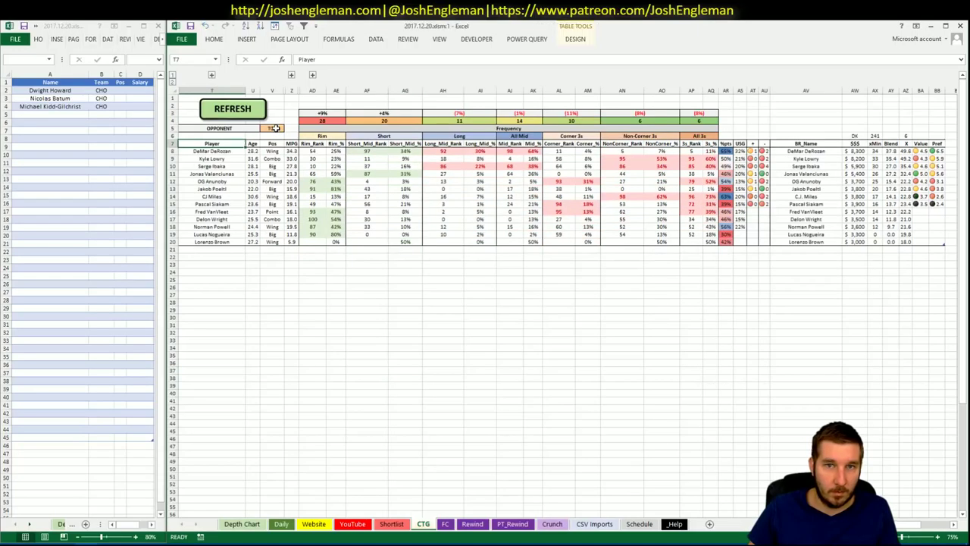
Set the opponent on the CTG sheet to CHO for the Toronto players
{"action": "left_click", "coordinate": [273, 128]}
{"action": "type", "text": "CHO"}
{"action": "key", "text": "Return"}
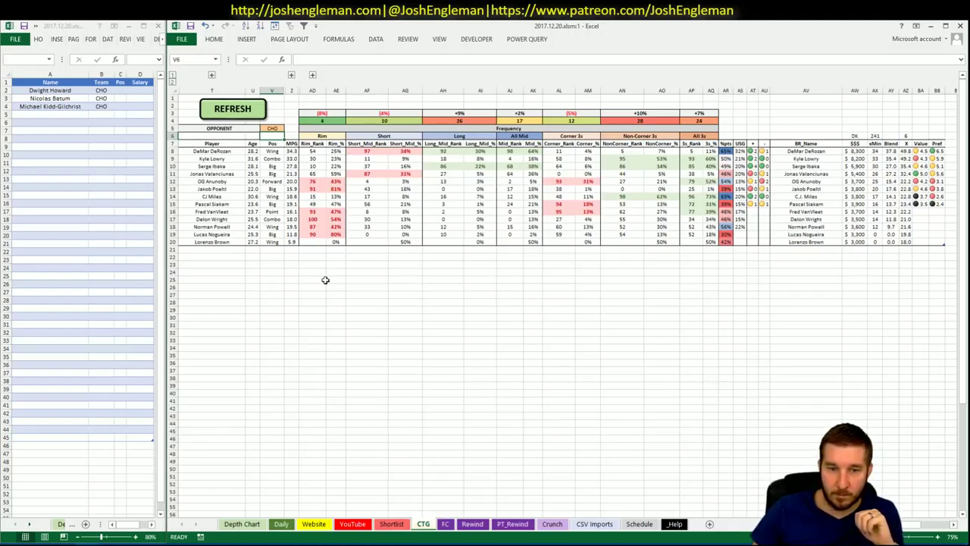
On the Daily sheet, regroup the projections pivot table by team, with the player names listed under each team
{"action": "left_click", "coordinate": [281, 523]}
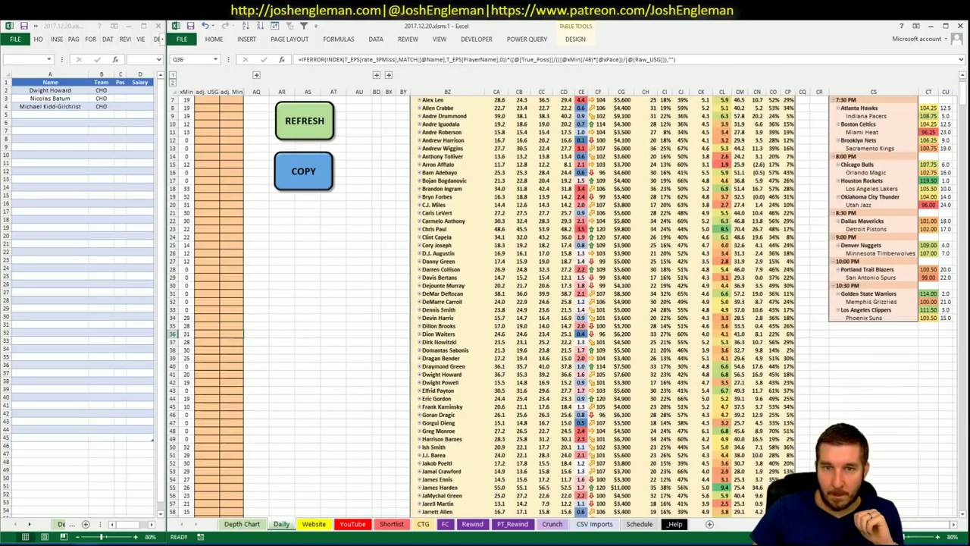
{"action": "right_click", "coordinate": [472, 182]}
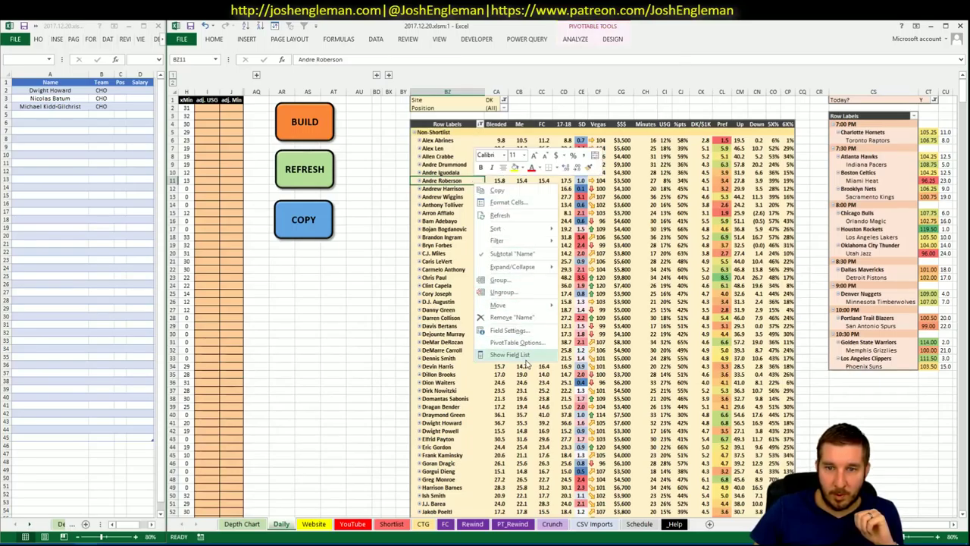
{"action": "left_click", "coordinate": [523, 355]}
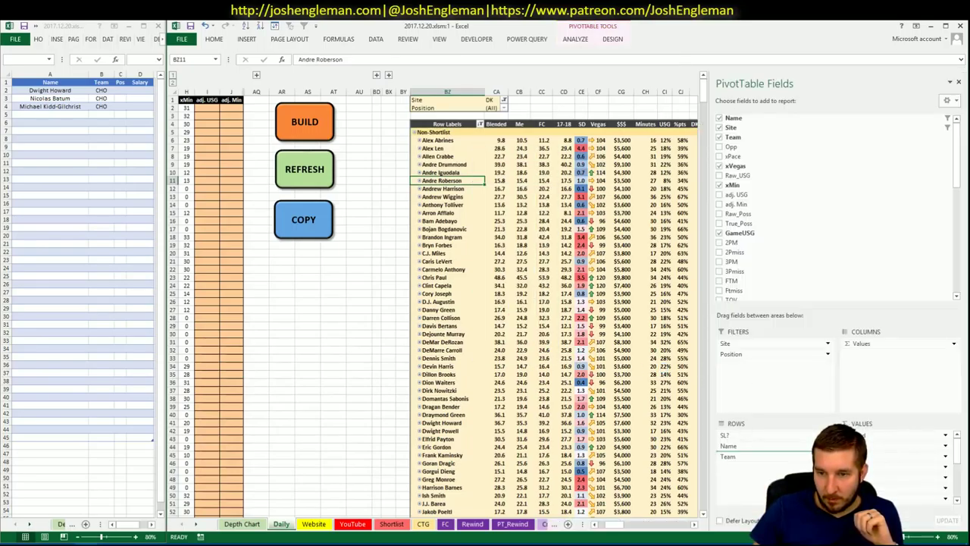
{"action": "left_click", "coordinate": [958, 81]}
Sort the players within each team of the Daily pivot table by salary from highest to lowest
{"action": "left_click", "coordinate": [553, 300]}
{"action": "scroll", "coordinate": [598, 341], "scroll_direction": "down", "scroll_amount": 12}
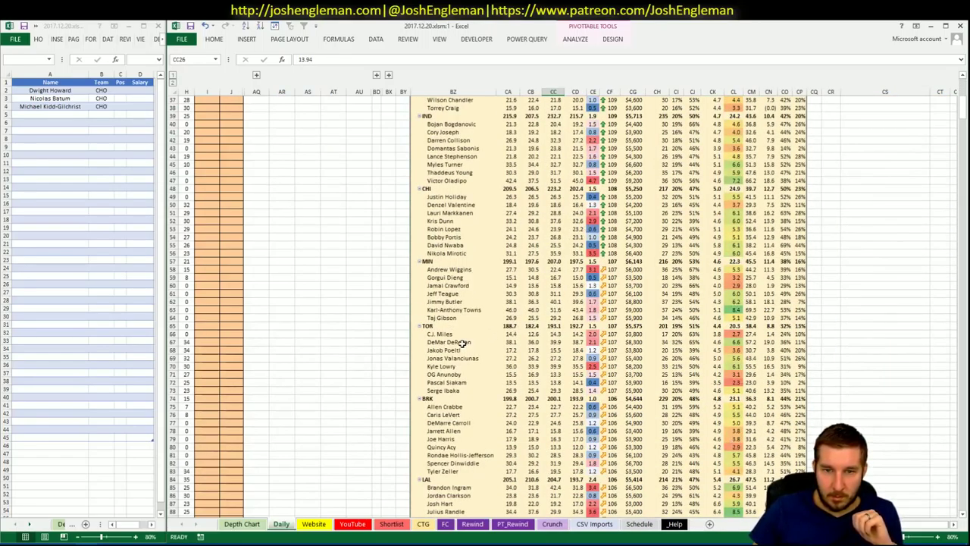
{"action": "left_click_drag", "start_coordinate": [462, 343], "coordinate": [778, 388]}
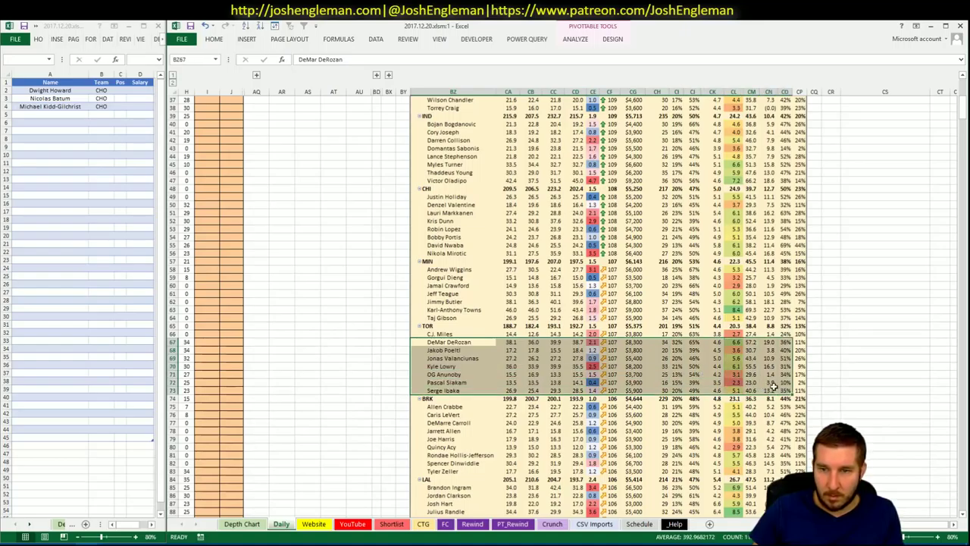
{"action": "left_click", "coordinate": [632, 350]}
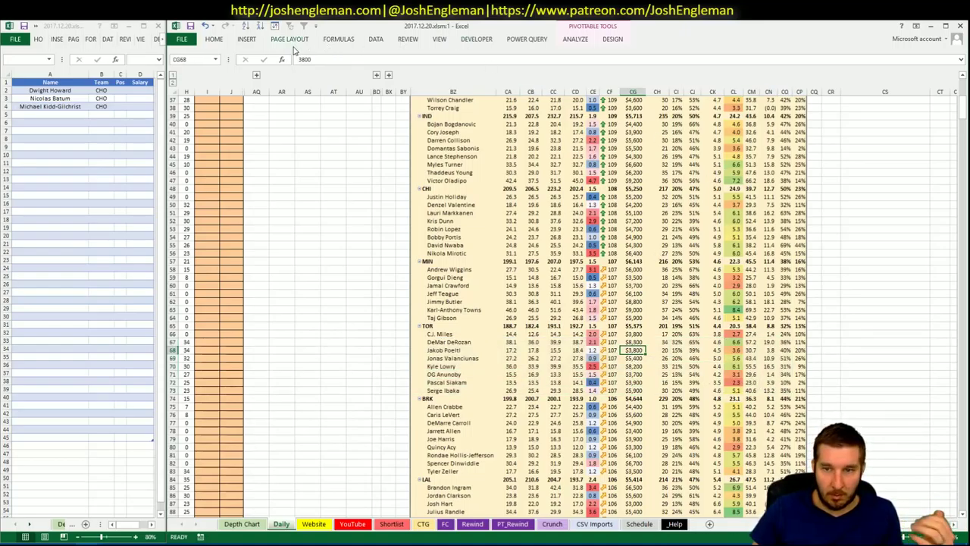
{"action": "key", "text": "F9"}
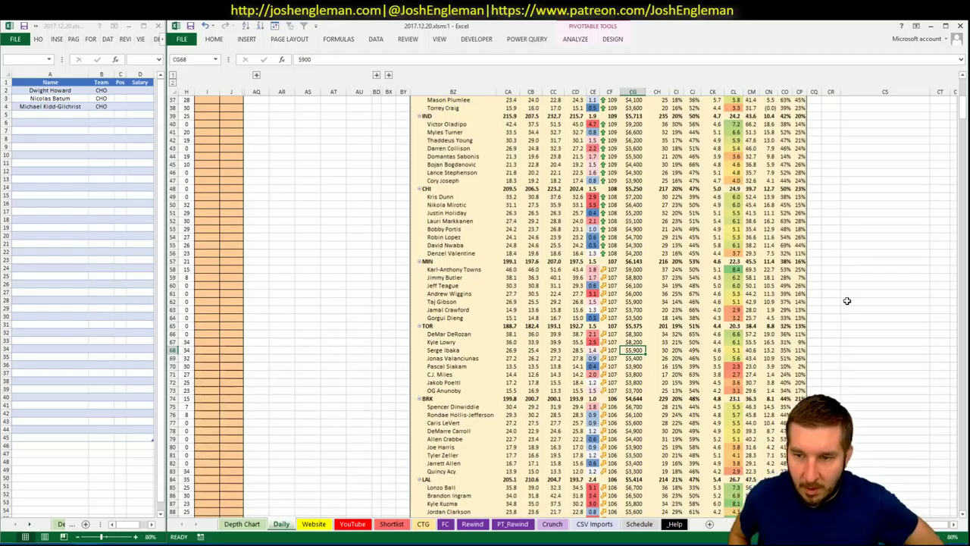
Return to the CTG sheet and add DeMar DeRozan to the preferred player list below Michael Kidd-Gilchrist
{"action": "left_click", "coordinate": [394, 525]}
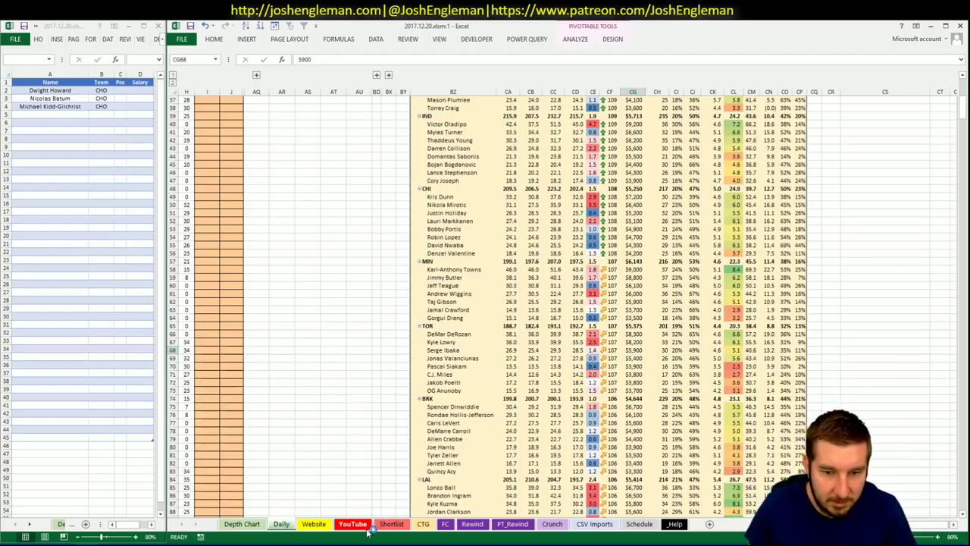
{"action": "left_click", "coordinate": [424, 524]}
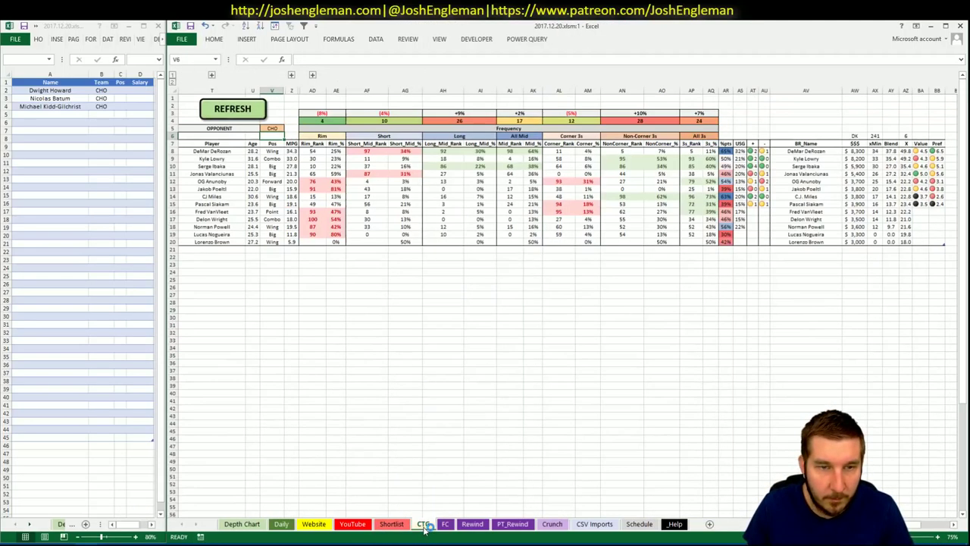
{"action": "left_click", "coordinate": [67, 115]}
{"action": "type", "text": "De"}
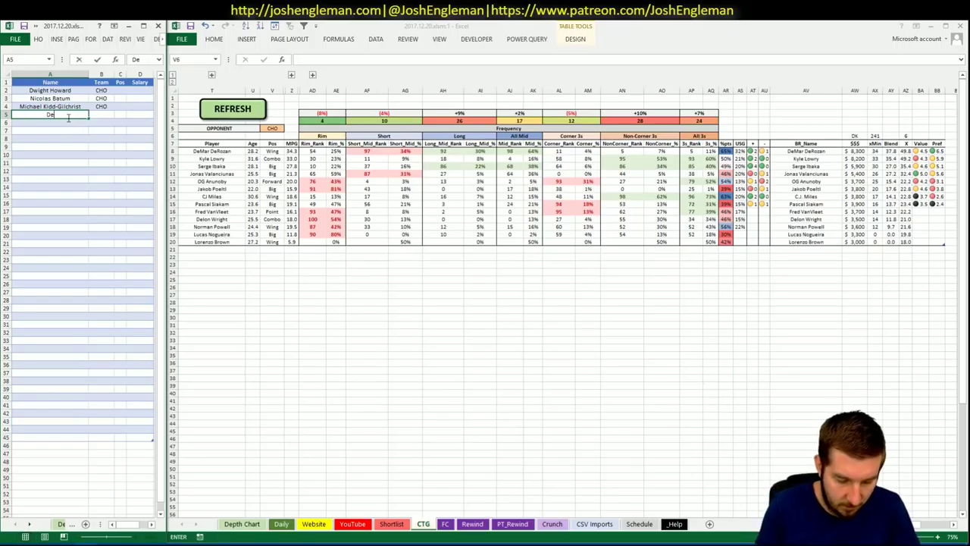
{"action": "type", "text": "Mar DeRozan"}
{"action": "key", "text": "Return"}
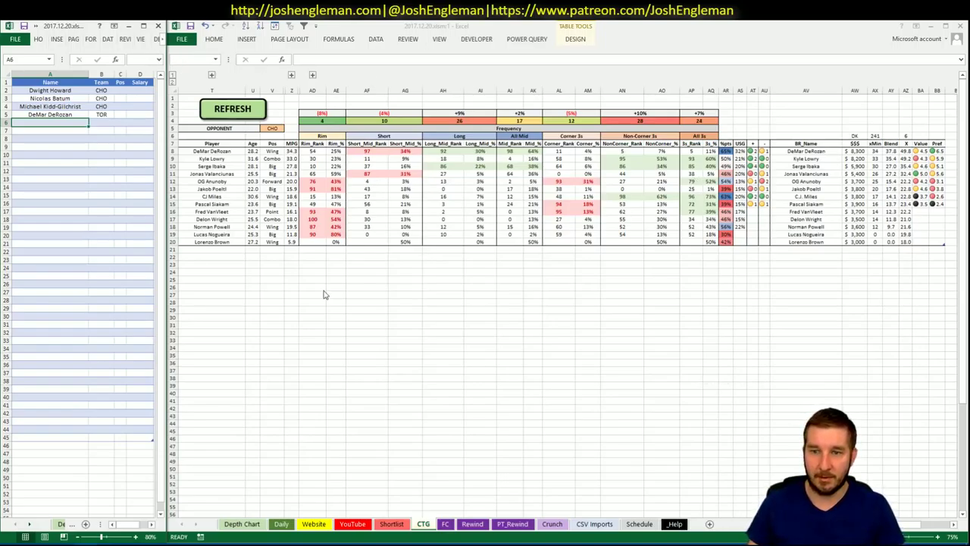
Review Toronto's projections and game log on the YouTube sheet, and add Serge Ibaka to the preferred player list
{"action": "left_click", "coordinate": [367, 522]}
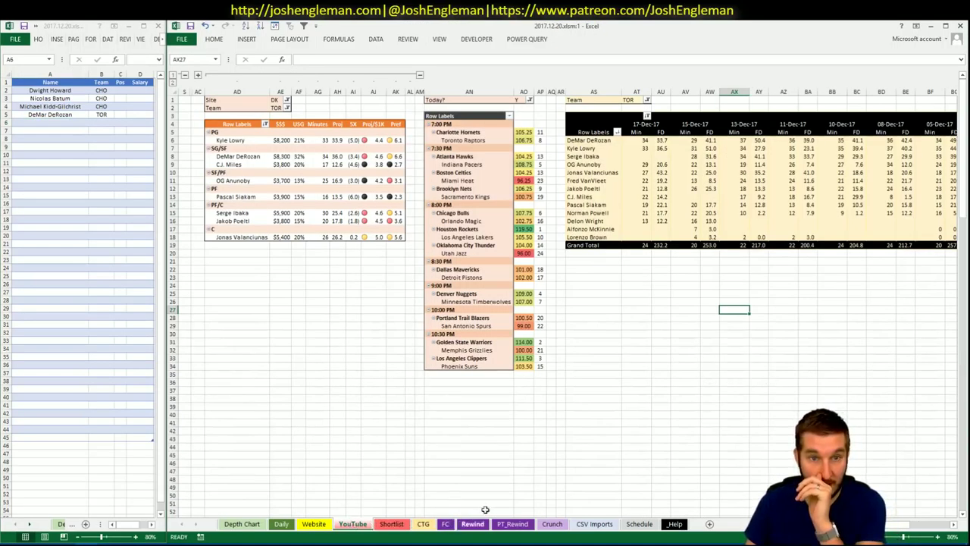
{"action": "scroll", "coordinate": [567, 293], "scroll_direction": "right", "scroll_amount": 1}
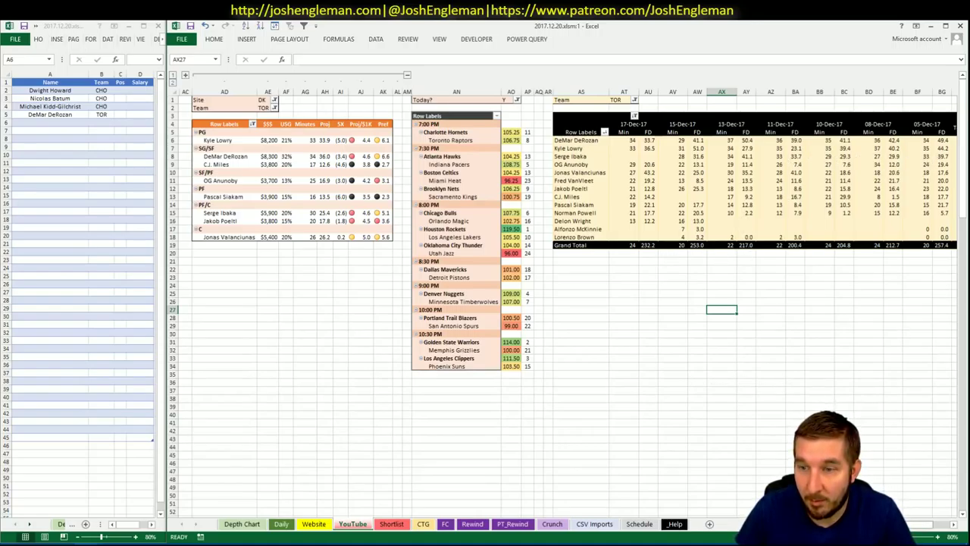
{"action": "scroll", "coordinate": [566, 294], "scroll_direction": "right", "scroll_amount": 3}
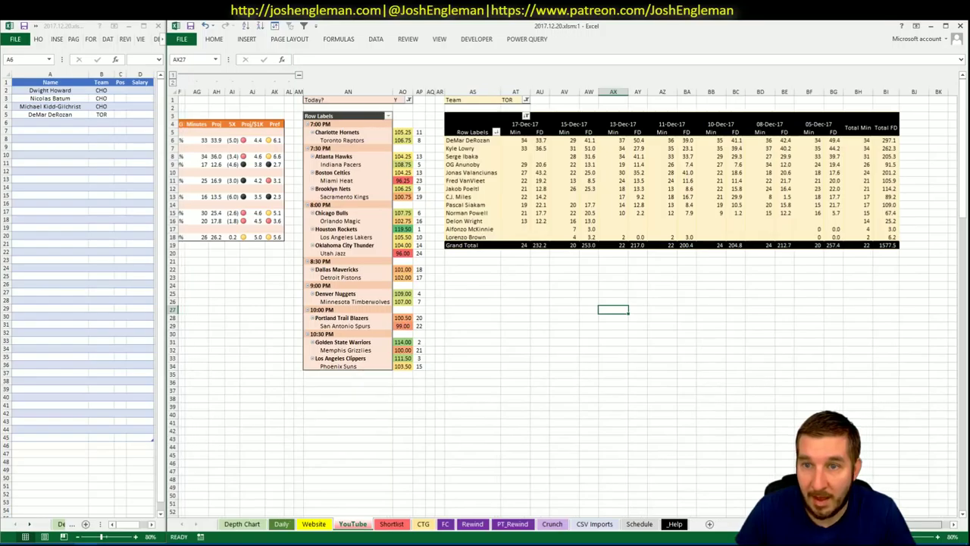
{"action": "scroll", "coordinate": [796, 212], "scroll_direction": "right", "scroll_amount": 1}
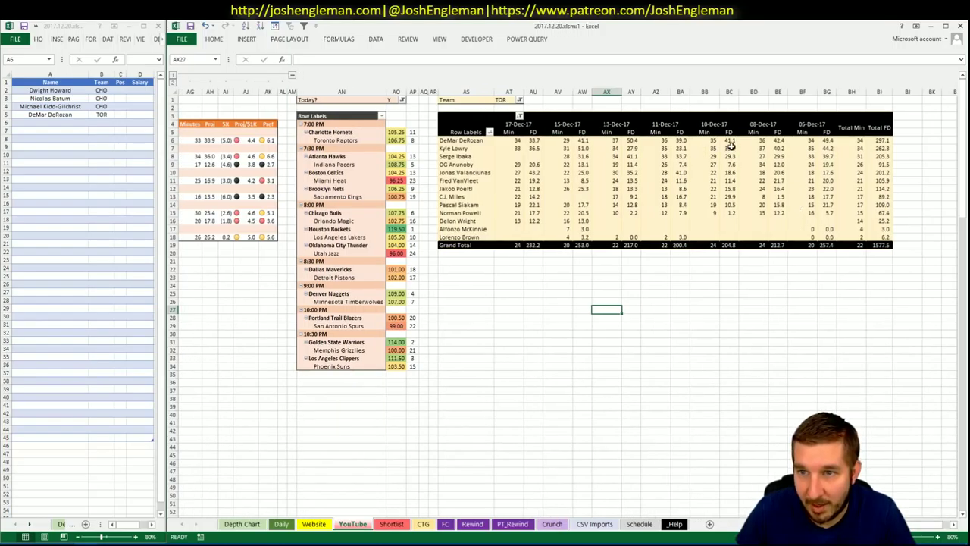
{"action": "scroll", "coordinate": [530, 303], "scroll_direction": "left", "scroll_amount": 3}
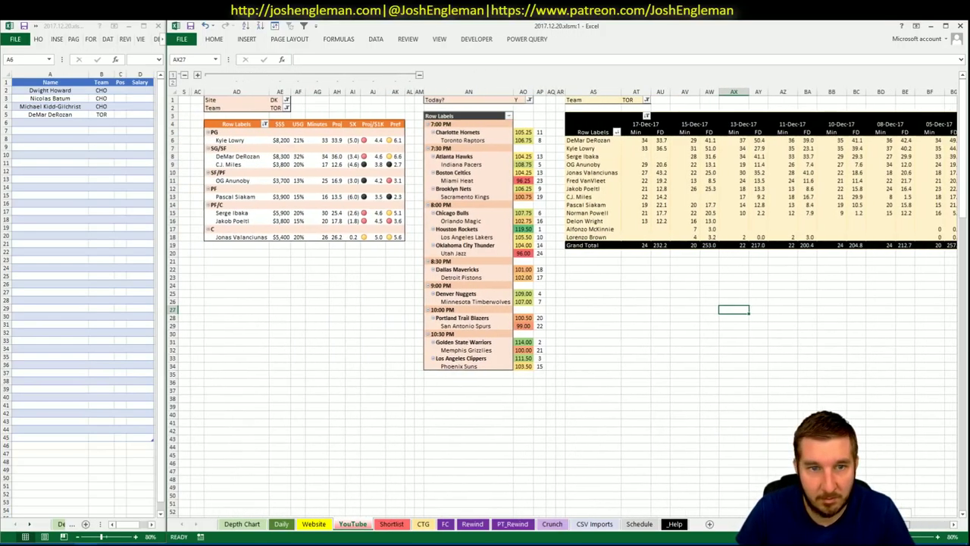
{"action": "left_click", "coordinate": [52, 121]}
{"action": "type", "text": "Serg"}
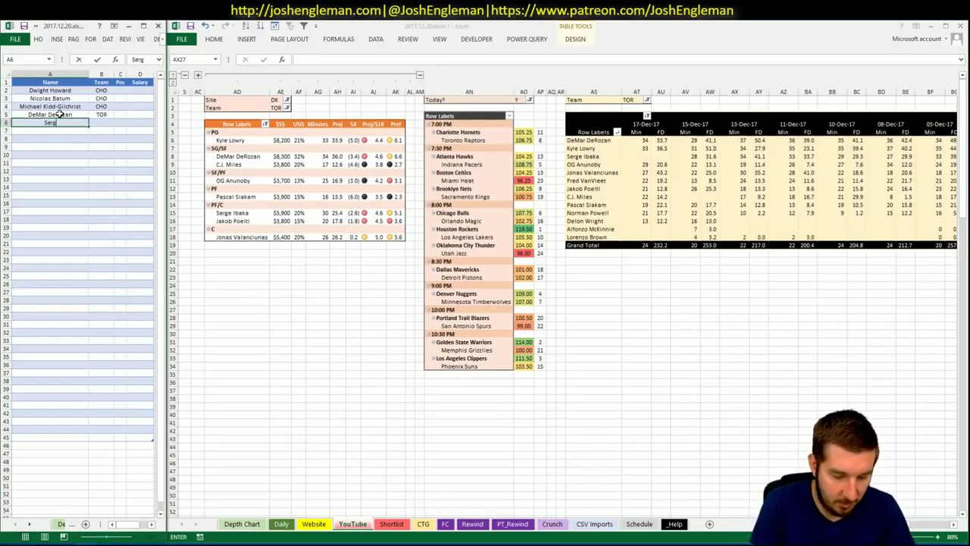
{"action": "type", "text": "e Ibaka"}
{"action": "key", "text": "Return"}
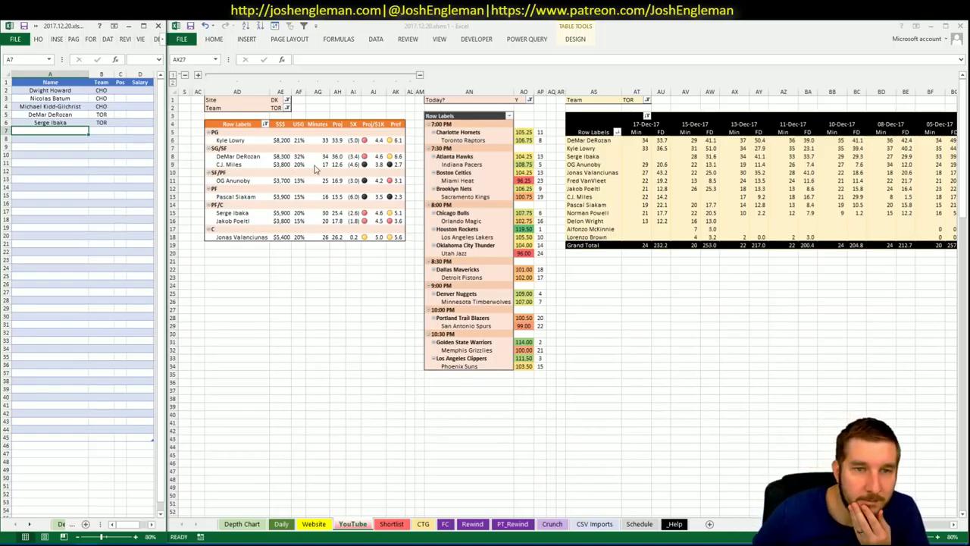
Switch to Chrome, filter FantasyCruncher's DraftKings players to PG, and examine Kyle Lowry's game log against CHA
{"action": "key", "text": "alt+Tab"}
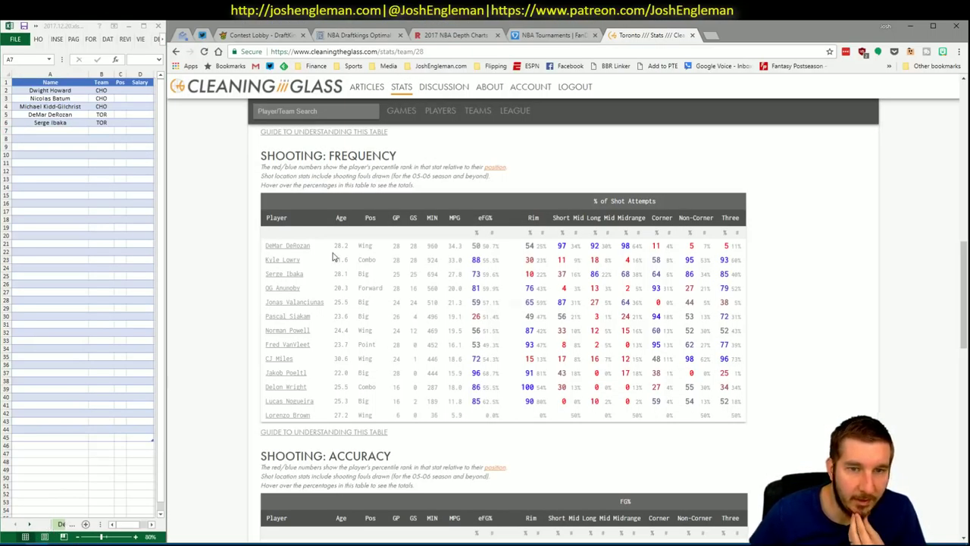
{"action": "left_click", "coordinate": [378, 38]}
{"action": "left_click", "coordinate": [497, 322]}
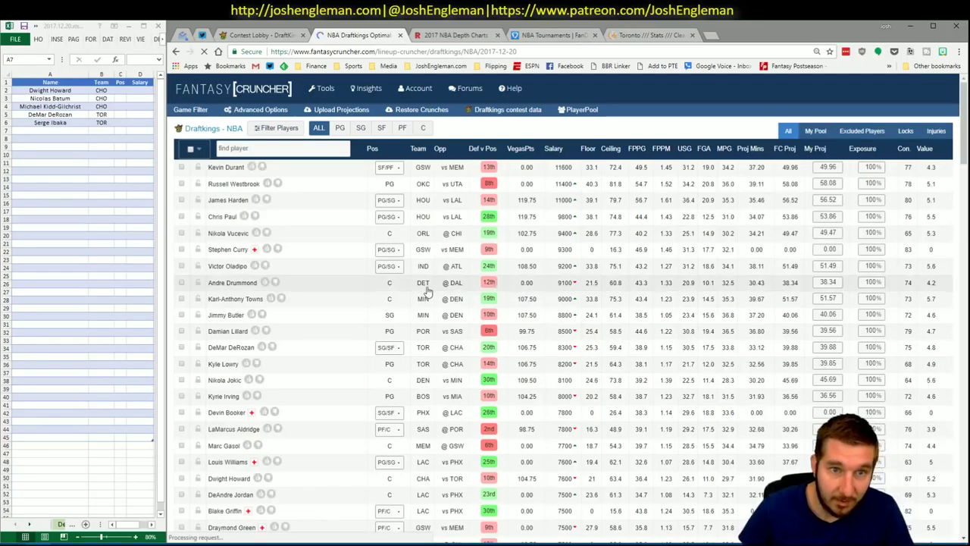
{"action": "left_click", "coordinate": [340, 127]}
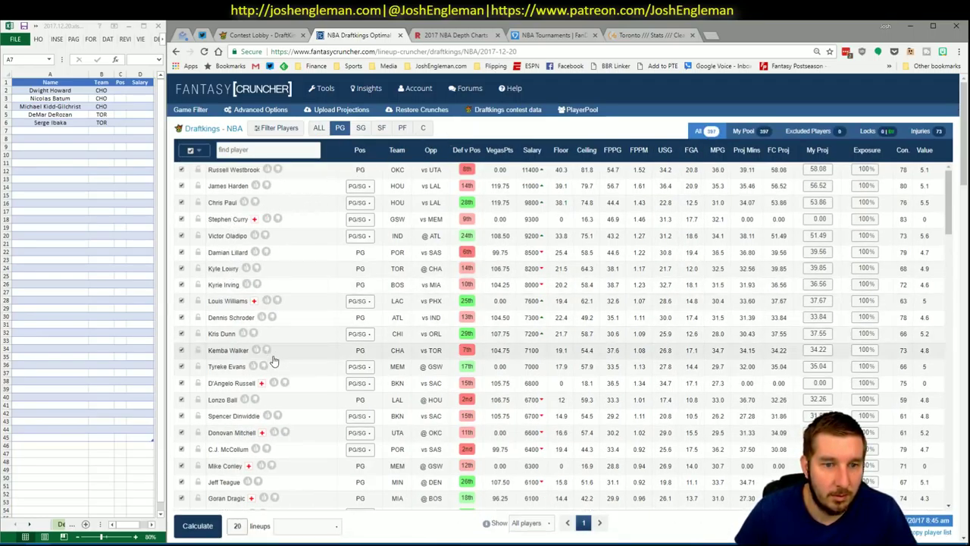
{"action": "left_click", "coordinate": [223, 269]}
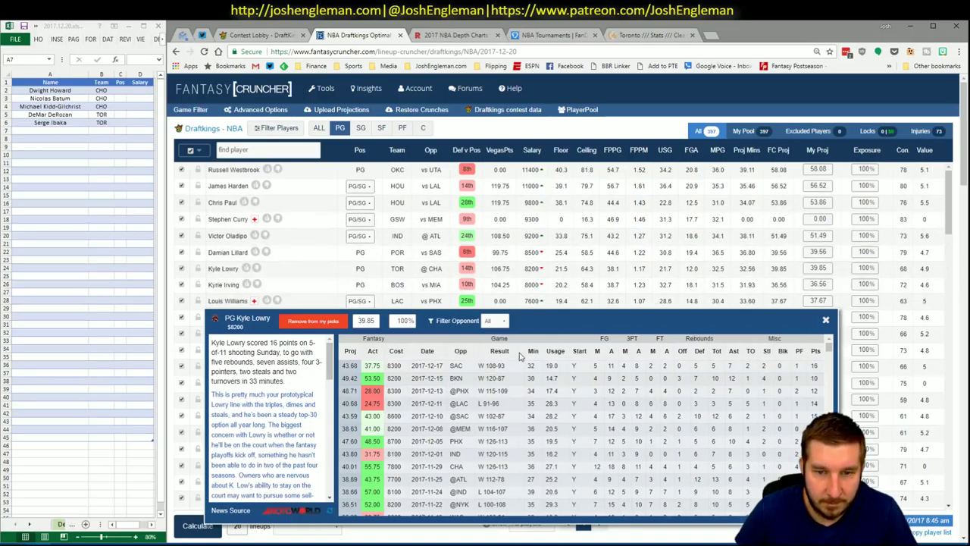
{"action": "left_click", "coordinate": [504, 322]}
{"action": "left_click", "coordinate": [494, 339]}
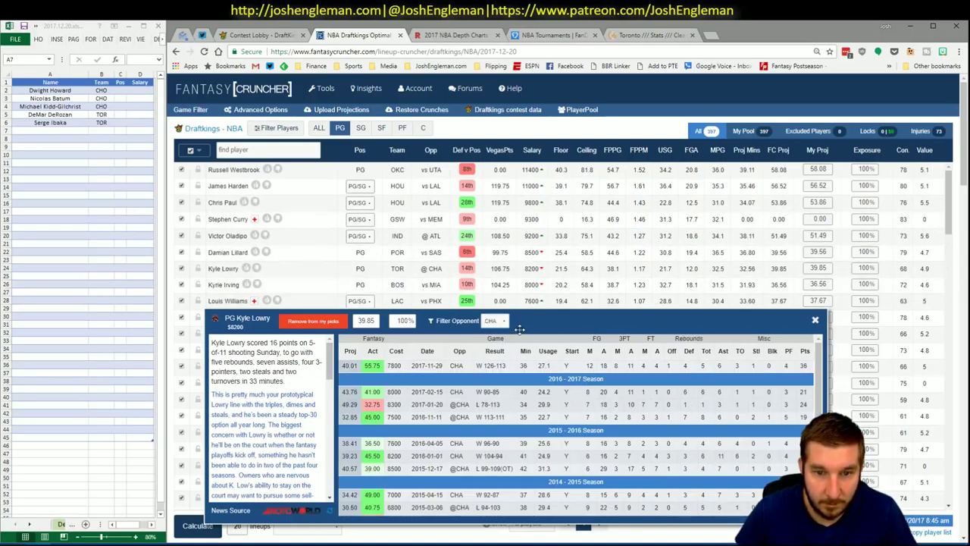
{"action": "left_click", "coordinate": [814, 320]}
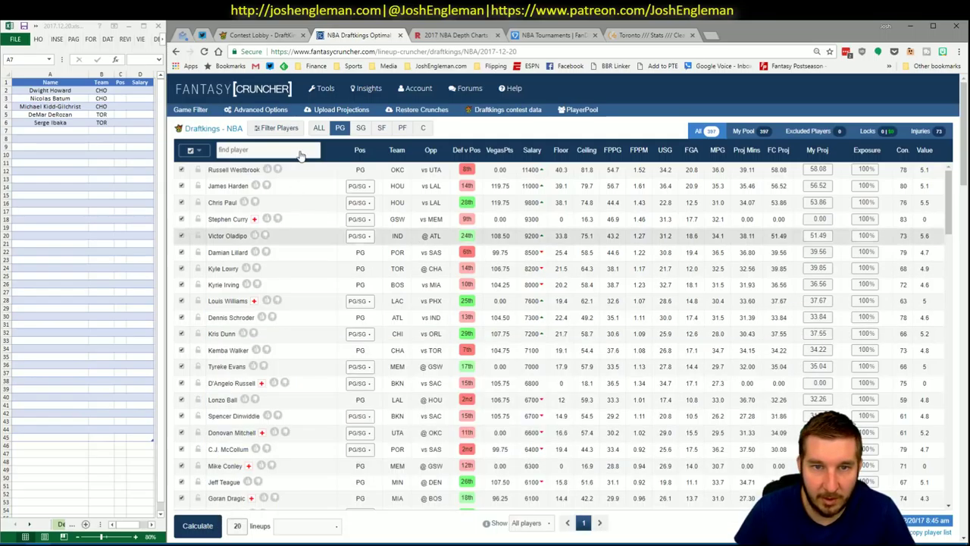
Filter the FantasyCruncher players to SG and examine DeMar DeRozan's game log against CHA
{"action": "left_click", "coordinate": [361, 128]}
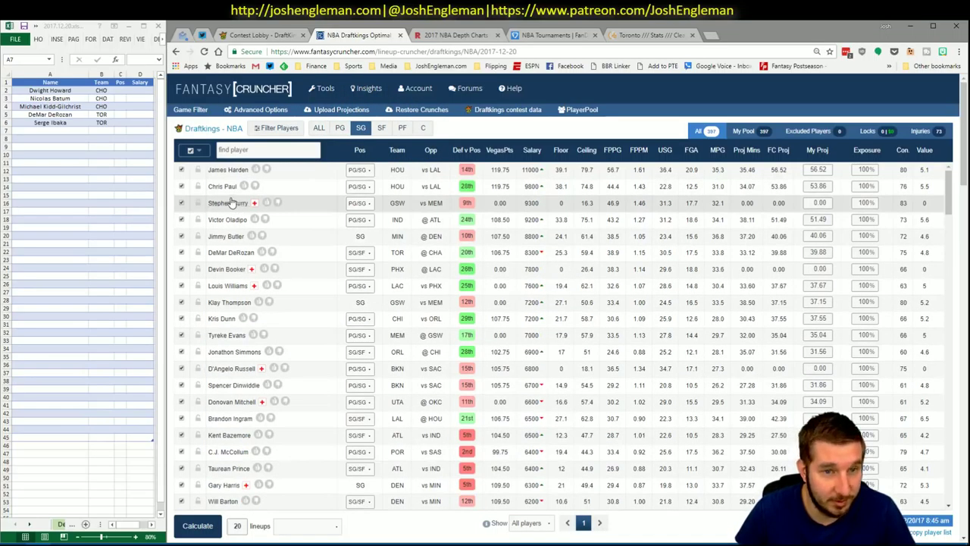
{"action": "left_click", "coordinate": [233, 254]}
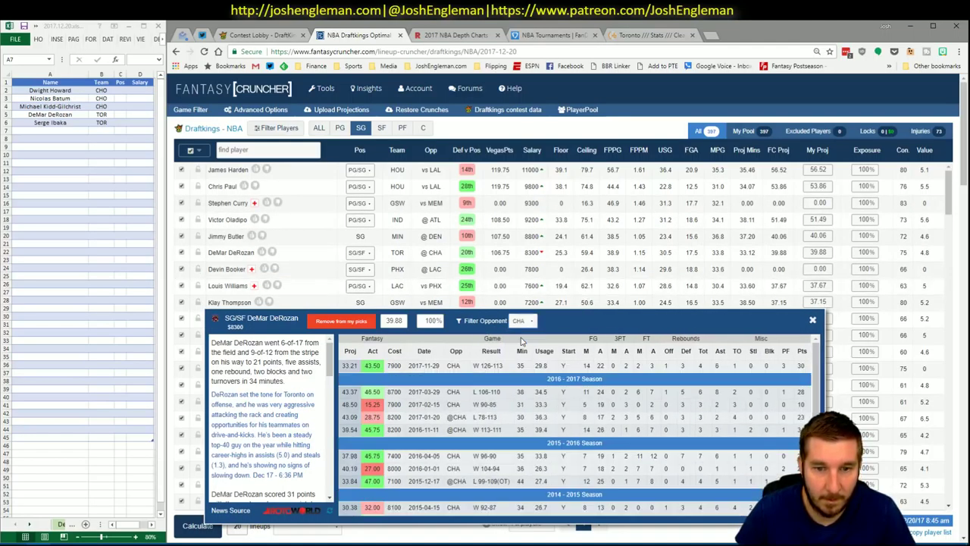
{"action": "left_click", "coordinate": [813, 322]}
Add Kyle Lowry to the preferred player list in Excel below Serge Ibaka
{"action": "left_click", "coordinate": [63, 130]}
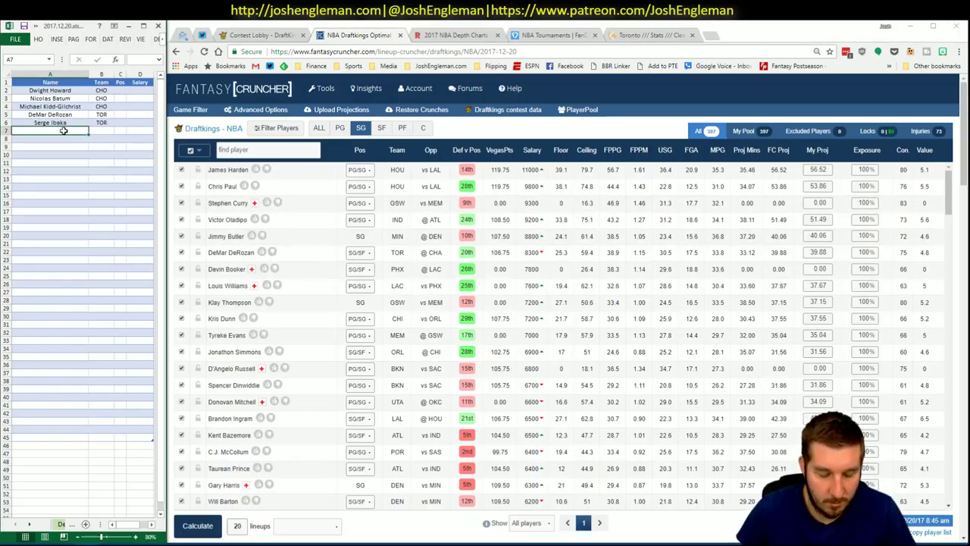
{"action": "type", "text": "Kyle Lowry"}
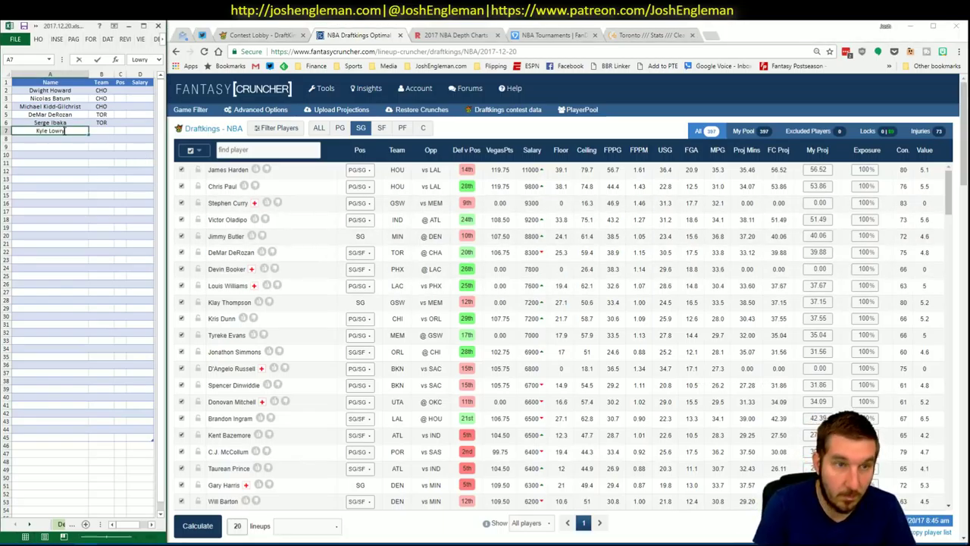
{"action": "key", "text": "Return"}
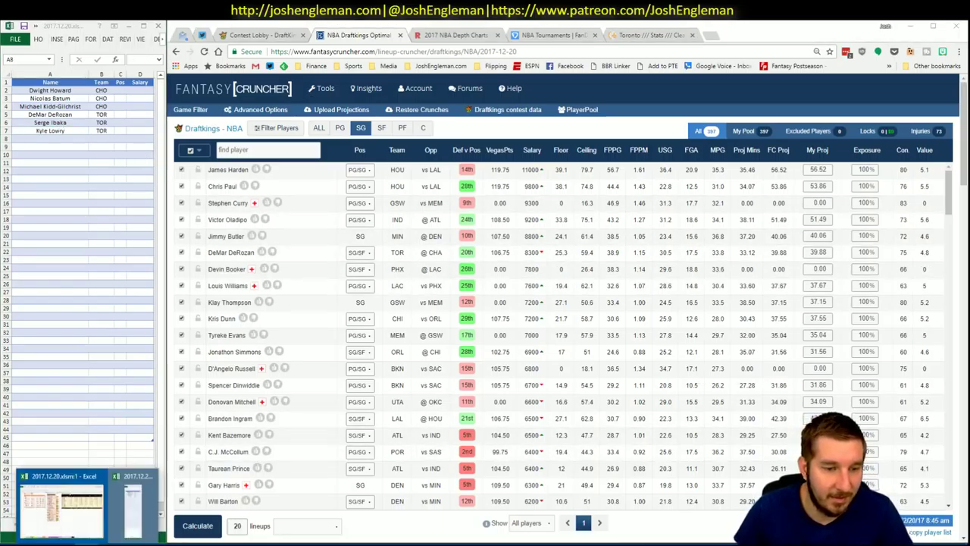
Switch back to the Excel workbook and compare Toronto's projections on the YouTube sheet with the shot profiles on the CTG sheet
{"action": "mouse_move", "coordinate": [90, 517]}
{"action": "left_click", "coordinate": [62, 506]}
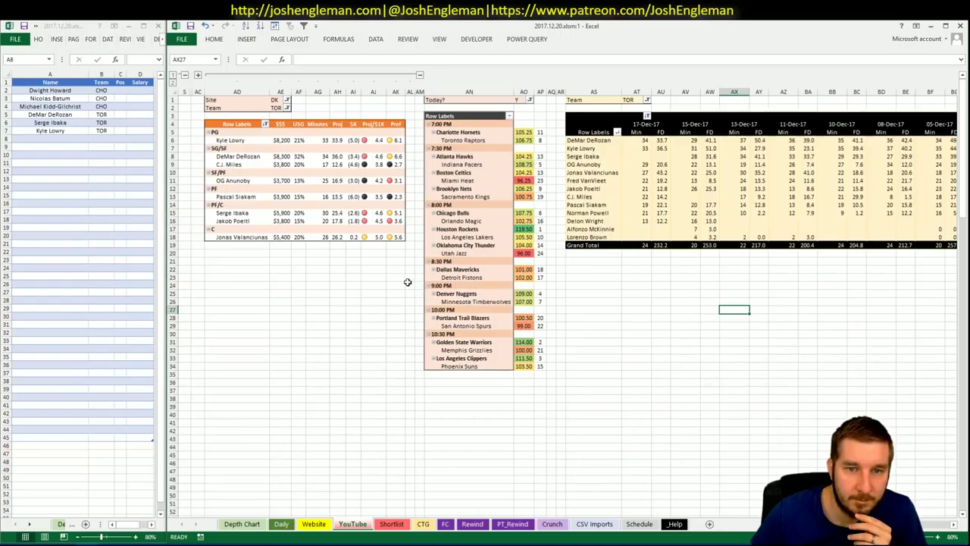
{"action": "scroll", "coordinate": [568, 293], "scroll_direction": "right", "scroll_amount": 1}
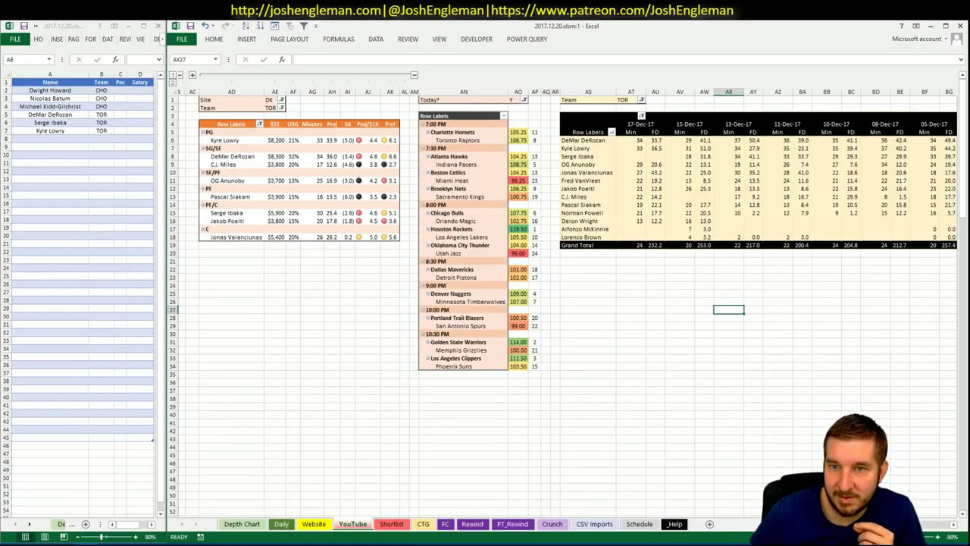
{"action": "scroll", "coordinate": [568, 293], "scroll_direction": "left", "scroll_amount": 1}
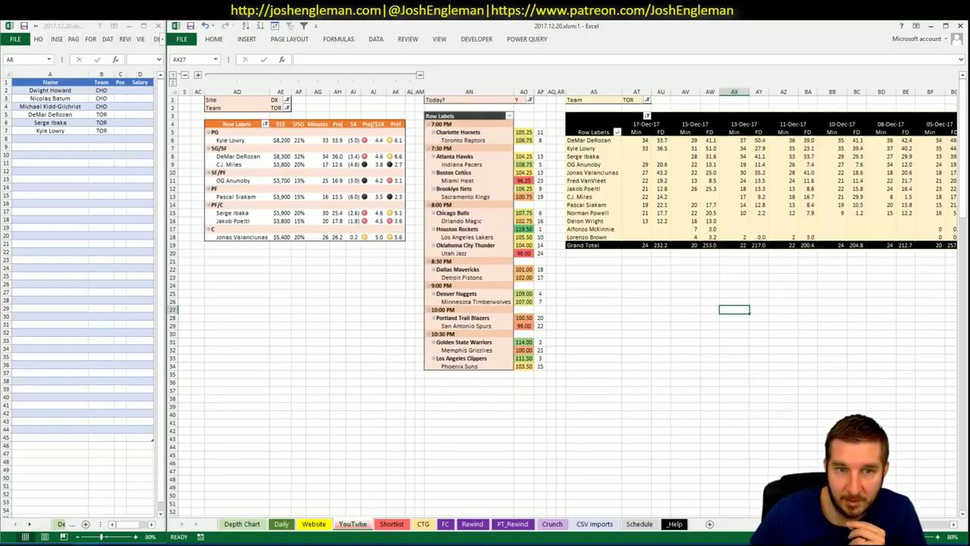
{"action": "left_click", "coordinate": [423, 523]}
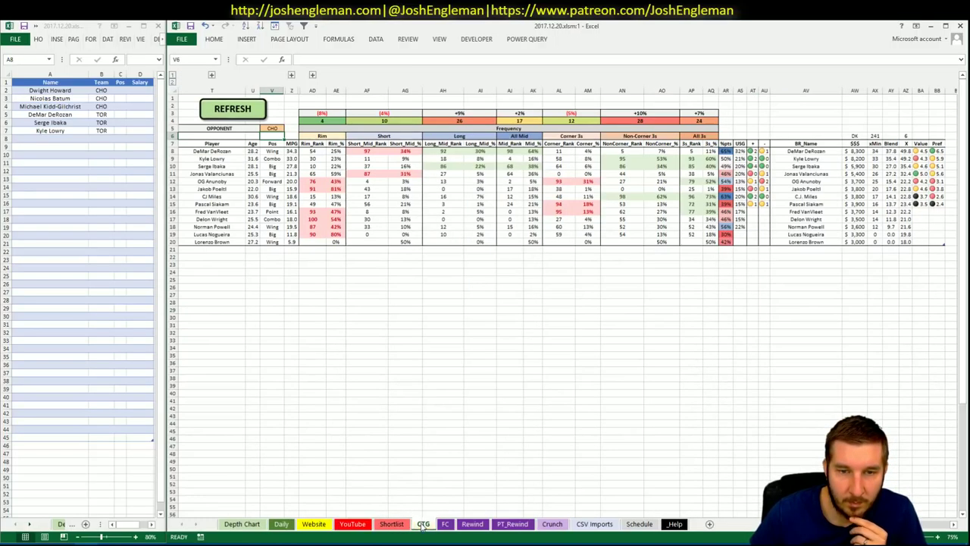
{"action": "left_click", "coordinate": [335, 174]}
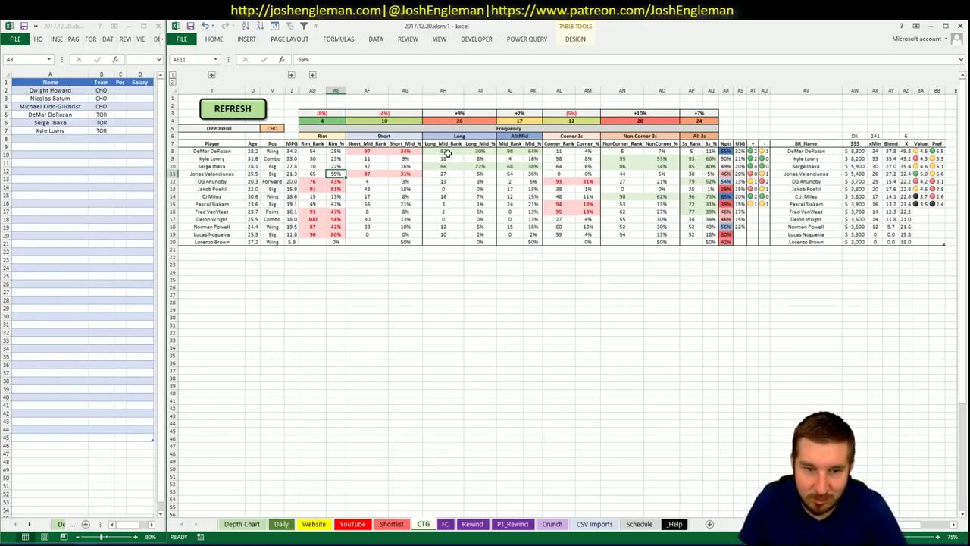
Switch to Chrome, open Jonas Valanciunas's game log on FantasyCruncher, and examine his games filtered to opponent ATL
{"action": "key", "text": "alt+Tab"}
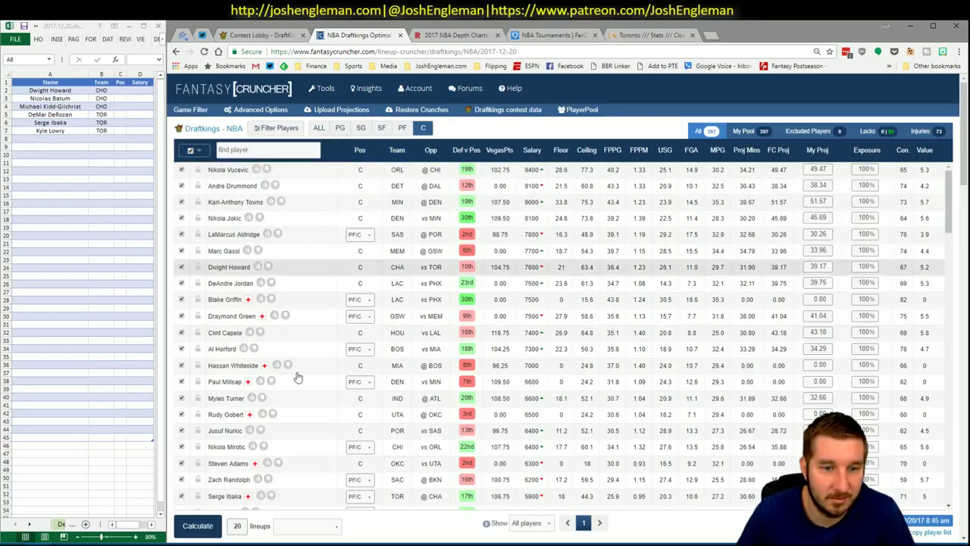
{"action": "scroll", "coordinate": [315, 341], "scroll_direction": "down", "scroll_amount": 2}
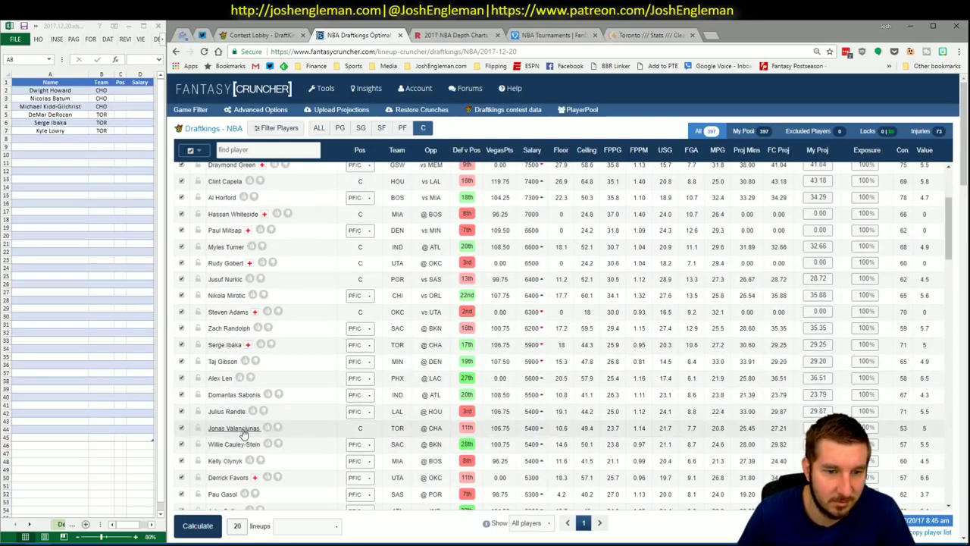
{"action": "left_click", "coordinate": [242, 429]}
{"action": "left_click", "coordinate": [515, 321]}
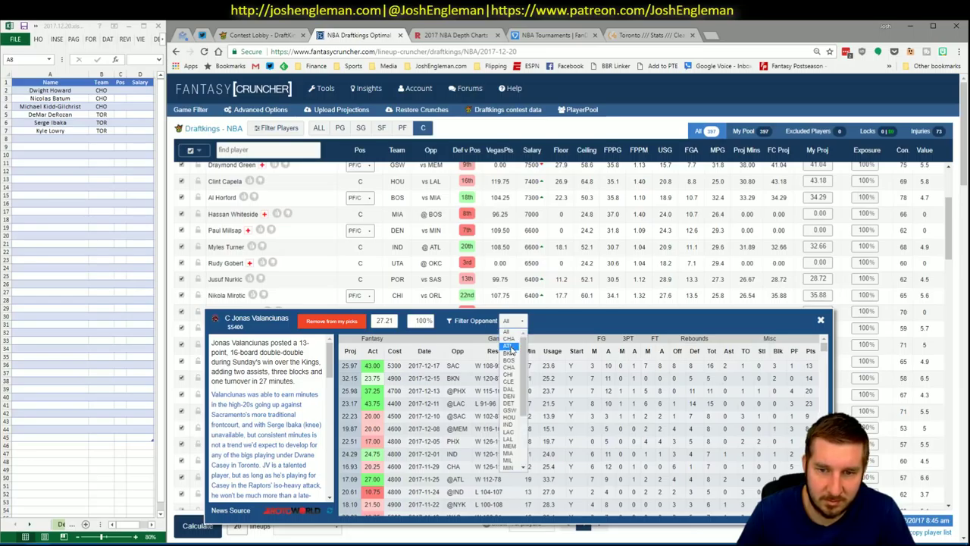
{"action": "left_click", "coordinate": [509, 346]}
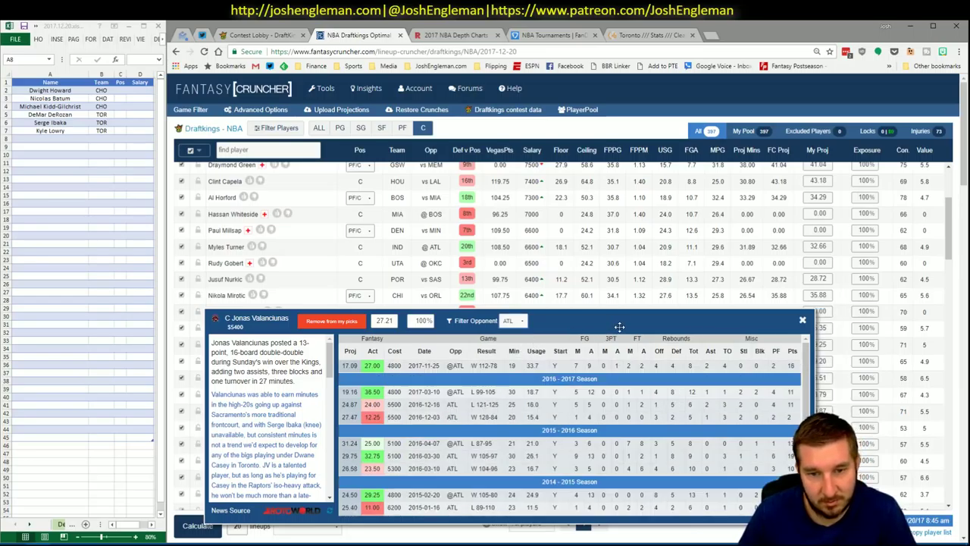
{"action": "left_click", "coordinate": [802, 320]}
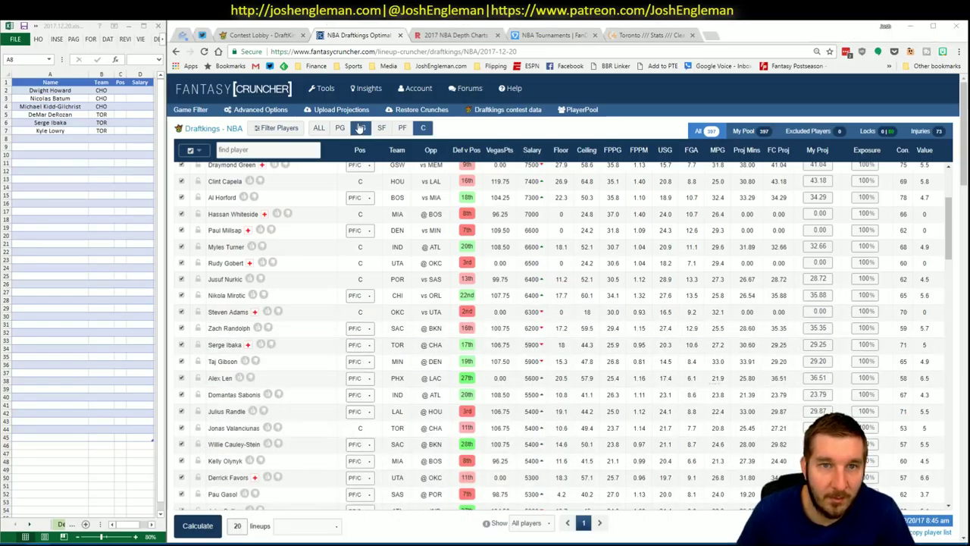
Switch back to the Excel workbook and review Jonas Valanciunas's full projection row on the Daily sheet
{"action": "key", "text": "alt+Tab"}
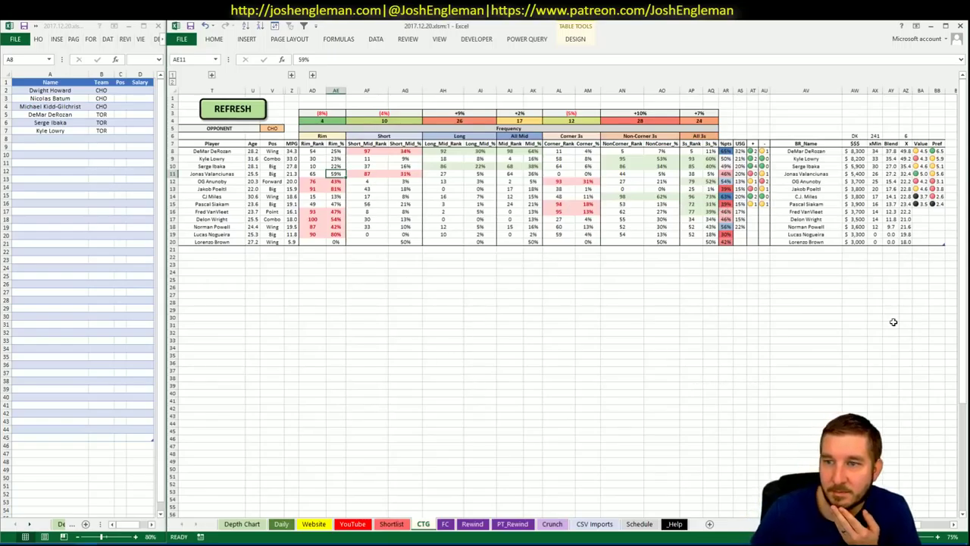
{"action": "left_click", "coordinate": [281, 524]}
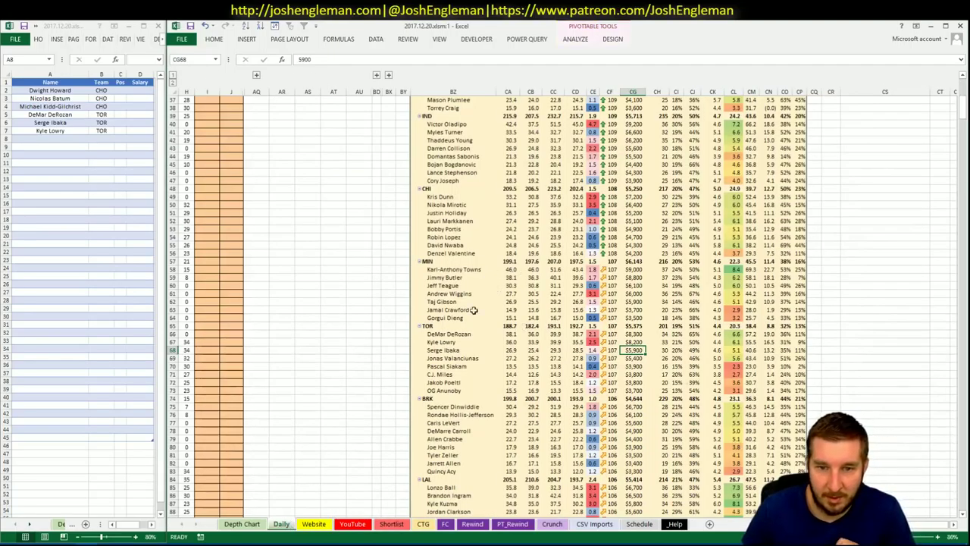
{"action": "left_click_drag", "start_coordinate": [464, 359], "coordinate": [795, 356]}
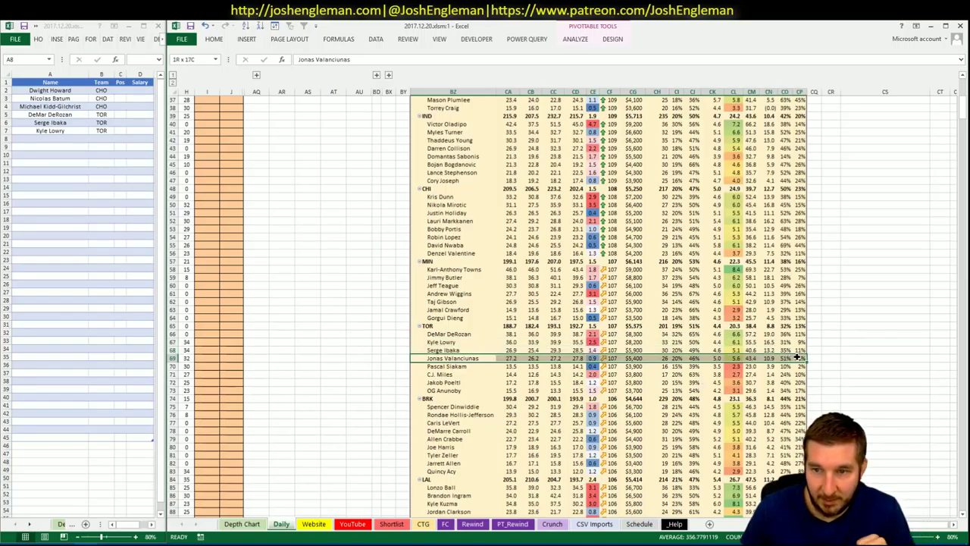
{"action": "left_click_drag", "start_coordinate": [797, 357], "coordinate": [798, 359]}
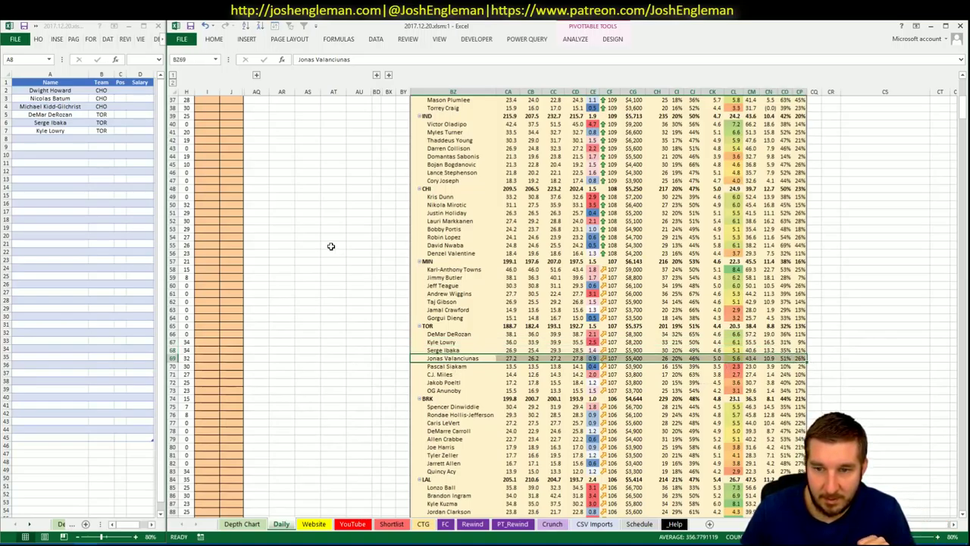
Copy Jonas Valanciunas's name from the Daily sheet into the preferred player list below Kyle Lowry
{"action": "left_click", "coordinate": [69, 139]}
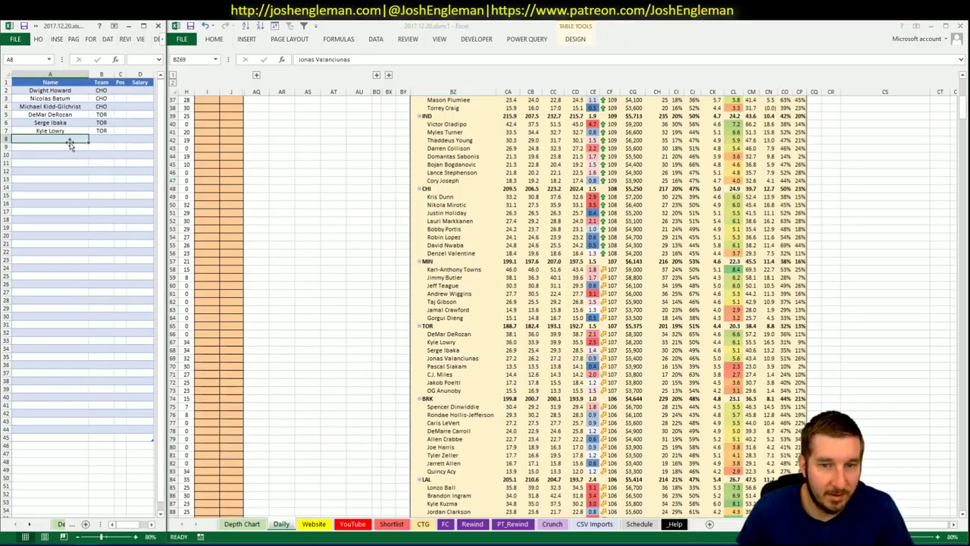
{"action": "left_click", "coordinate": [444, 357]}
{"action": "key", "text": "ctrl+c"}
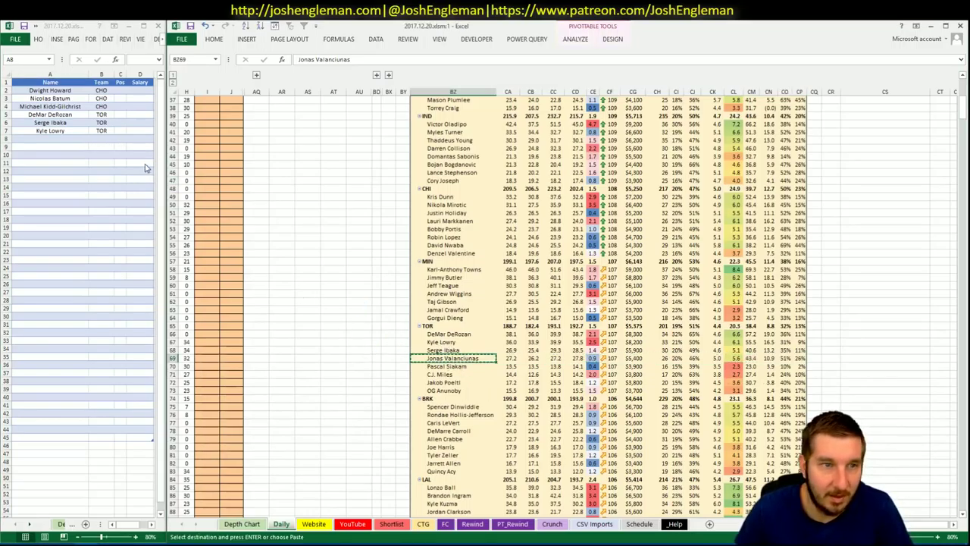
{"action": "left_click", "coordinate": [67, 139]}
{"action": "right_click", "coordinate": [67, 139]}
{"action": "left_click", "coordinate": [102, 186]}
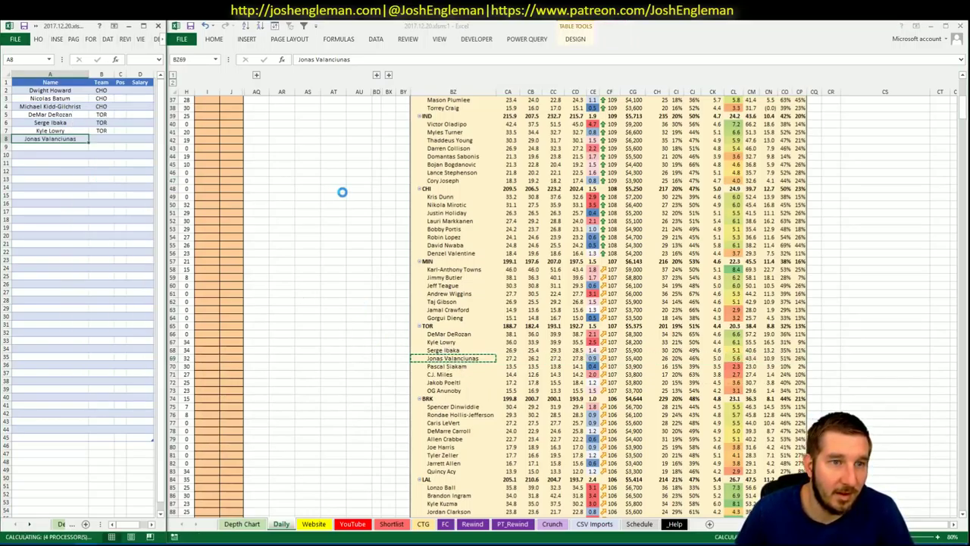
On the YouTube sheet, set the team filter of the FD projections table to ATL
{"action": "left_click", "coordinate": [441, 213]}
{"action": "left_click", "coordinate": [434, 526]}
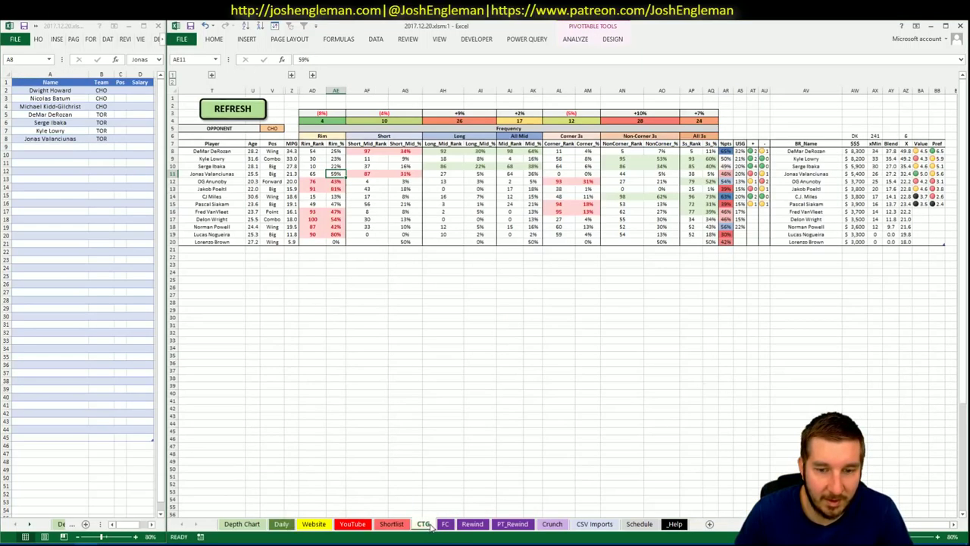
{"action": "key", "text": "ctrl+Page_Up"}
{"action": "key", "text": "ctrl+Page_Up"}
{"action": "left_click", "coordinate": [523, 372]}
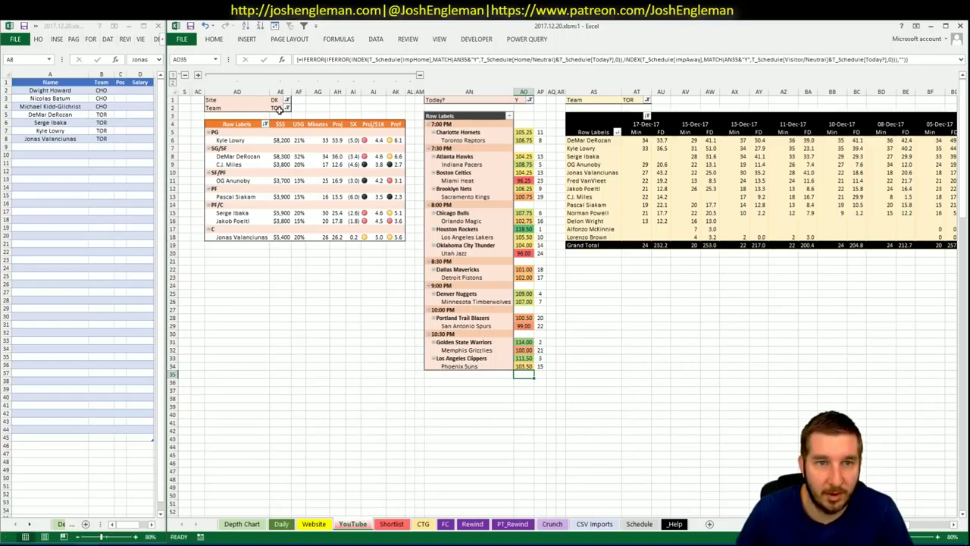
{"action": "scroll", "coordinate": [303, 114], "scroll_direction": "left", "scroll_amount": 5}
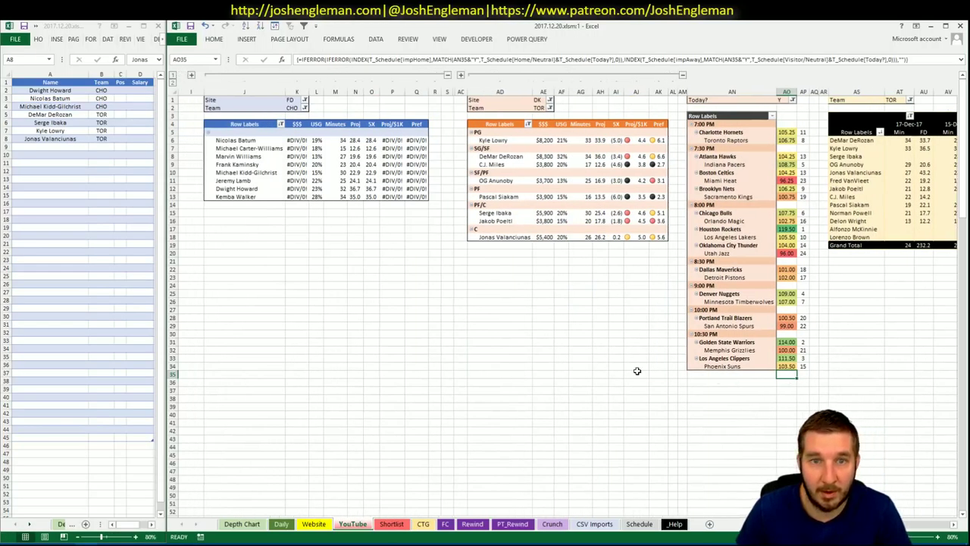
{"action": "left_click", "coordinate": [306, 108]}
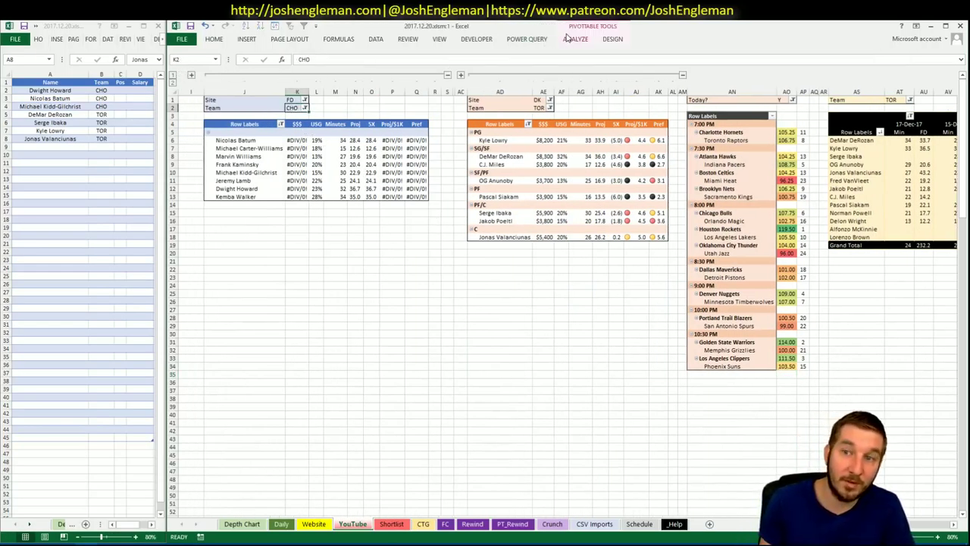
{"action": "type", "text": "ATL"}
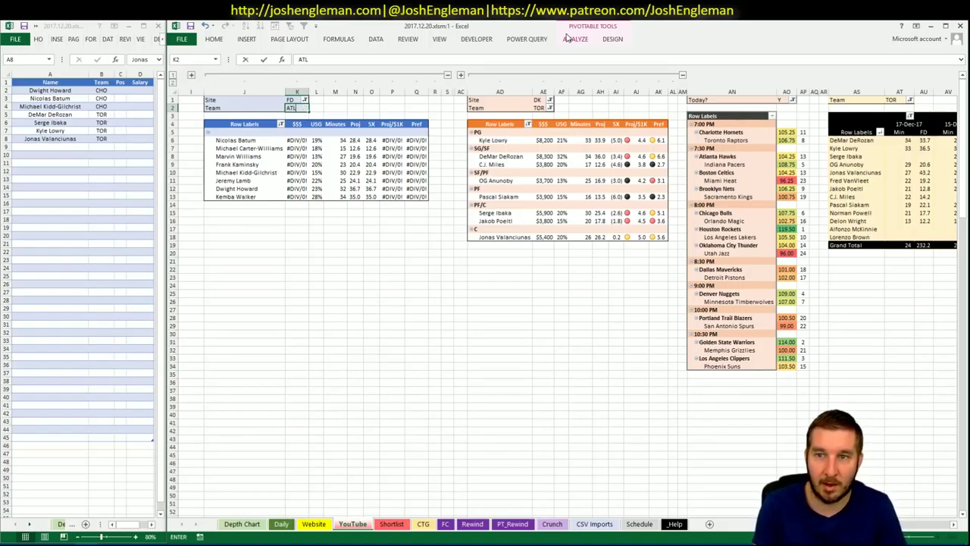
{"action": "key", "text": "Tab"}
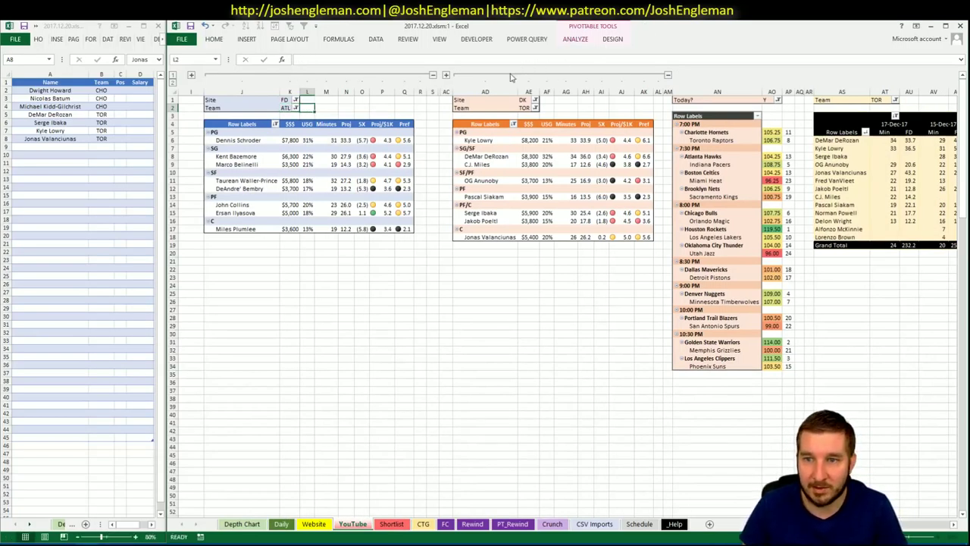
Set the team filters of the DK projections table and the recent game log table to ATL
{"action": "left_click", "coordinate": [522, 107]}
{"action": "type", "text": "ATL"}
{"action": "key", "text": "Return"}
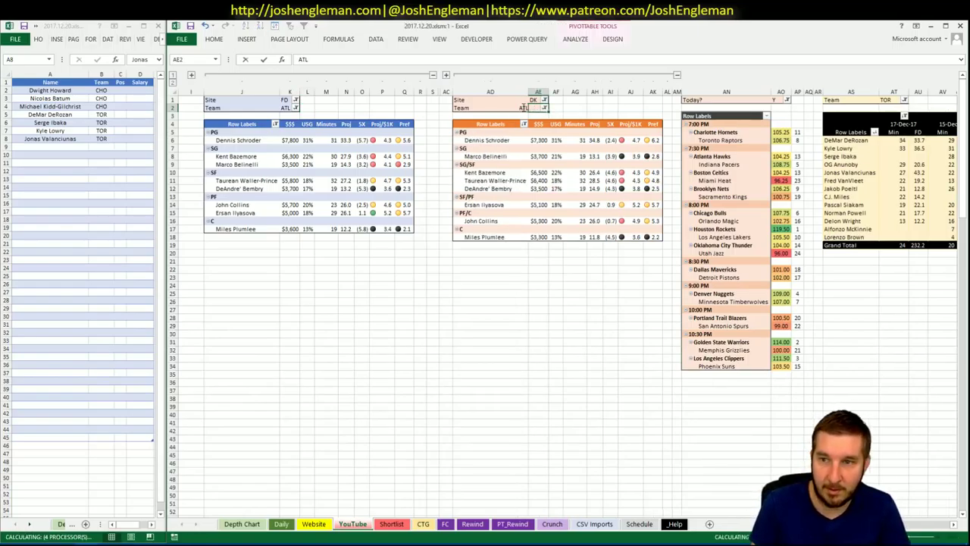
{"action": "key", "text": "Return"}
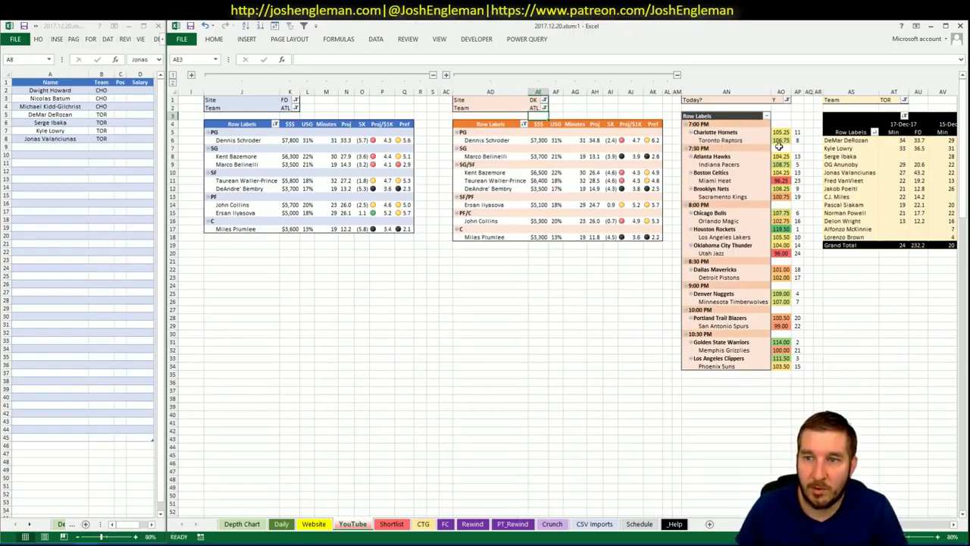
{"action": "left_click", "coordinate": [887, 100]}
{"action": "type", "text": "A"}
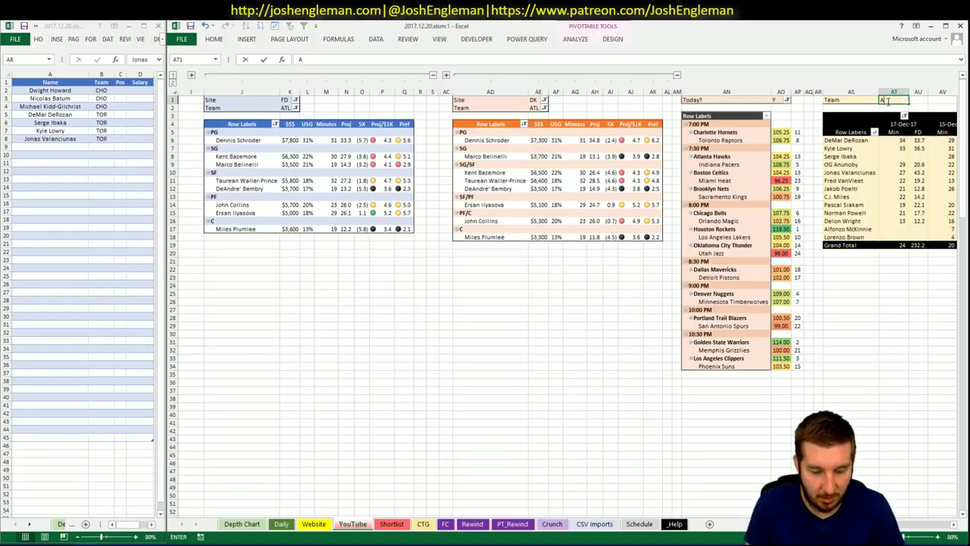
{"action": "type", "text": "TL"}
{"action": "key", "text": "Return"}
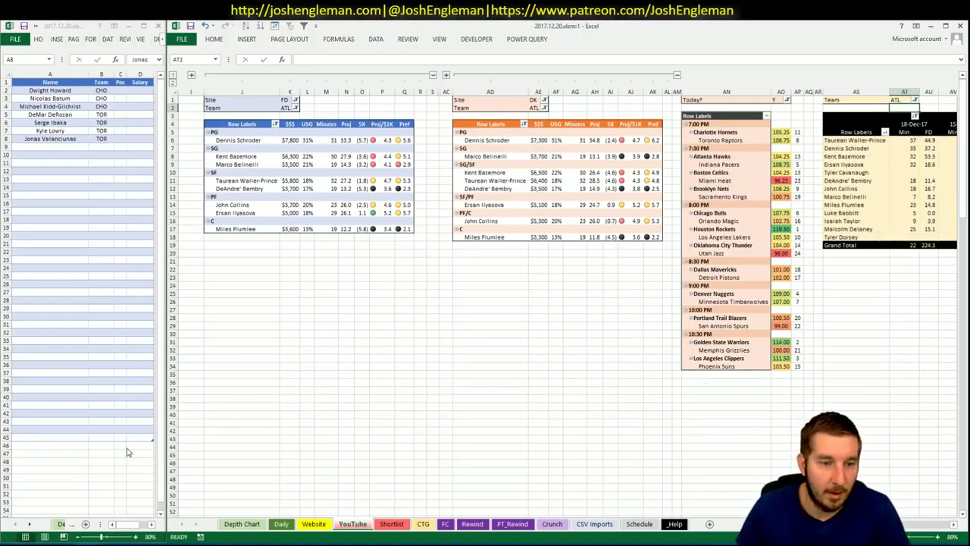
Switch to Chrome and open the Atlanta Hawks player stats on Cleaning the Glass by searching for "atl"
{"action": "key", "text": "alt+Tab"}
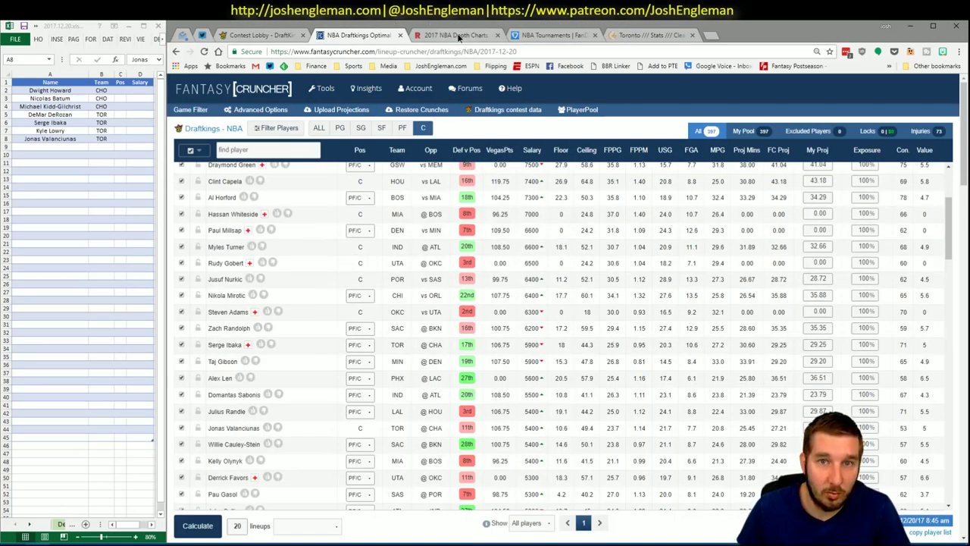
{"action": "left_click", "coordinate": [457, 35]}
{"action": "left_click", "coordinate": [651, 36]}
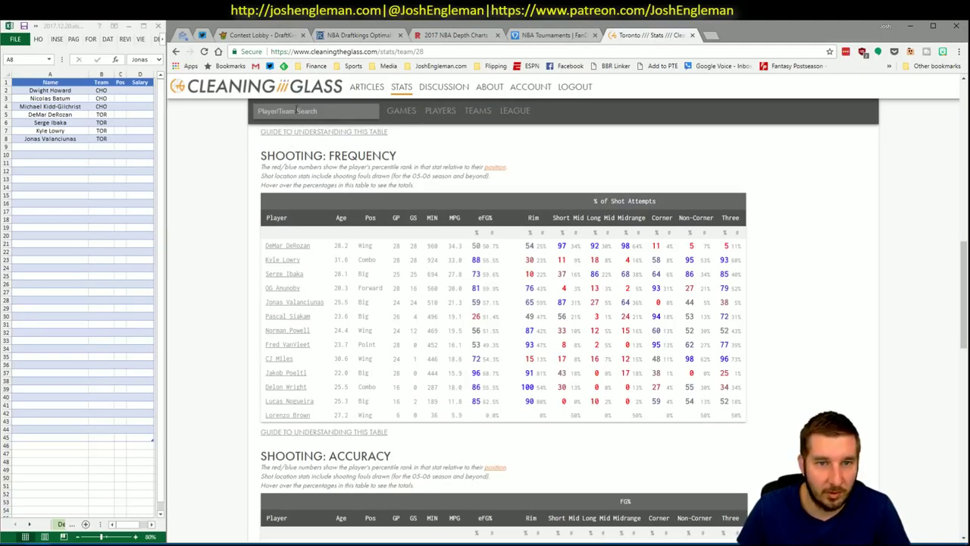
{"action": "left_click", "coordinate": [295, 111]}
{"action": "type", "text": "atl"}
{"action": "key", "text": "Return"}
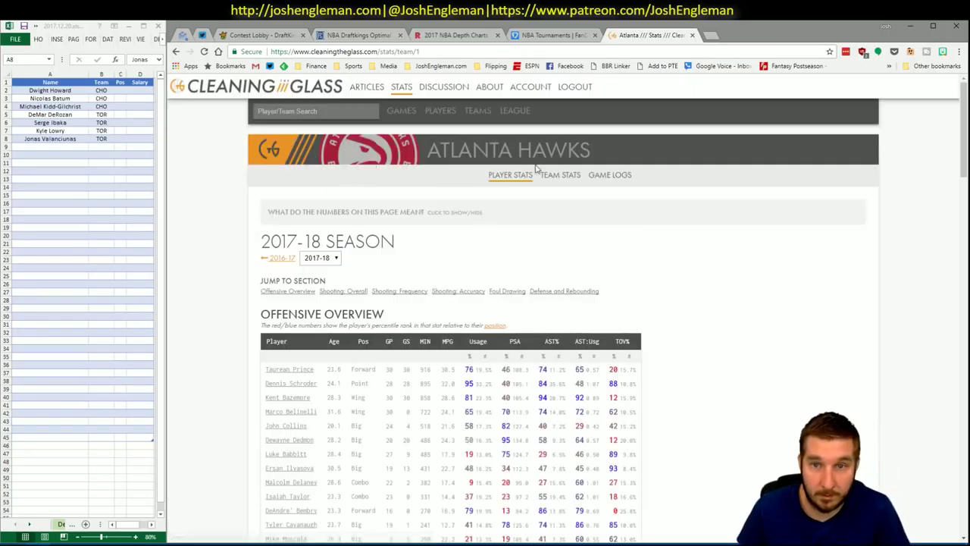
Copy all Hawks player rows of the Shooting: Frequency table into the CTG sheet in Excel and set the opponent to IND
{"action": "left_click", "coordinate": [402, 292]}
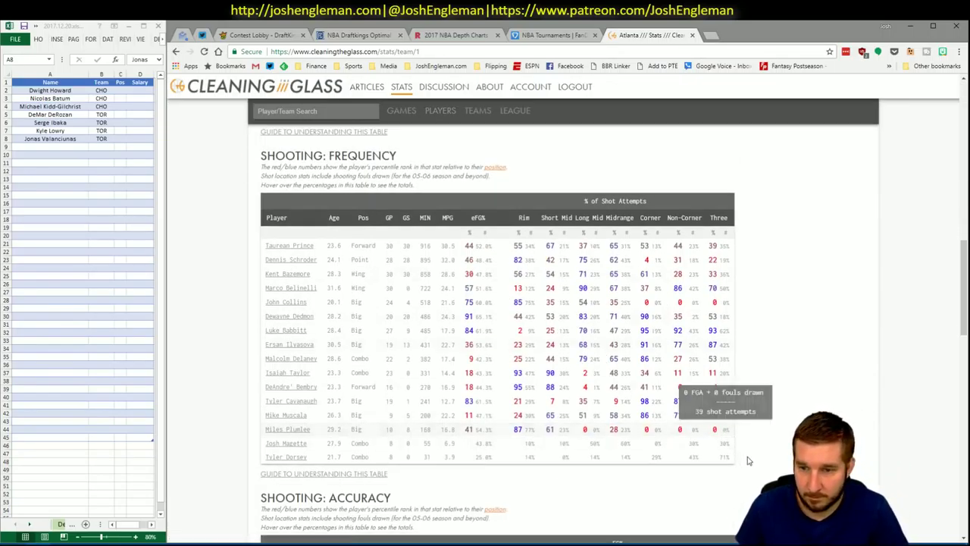
{"action": "left_click_drag", "start_coordinate": [734, 463], "coordinate": [265, 243]}
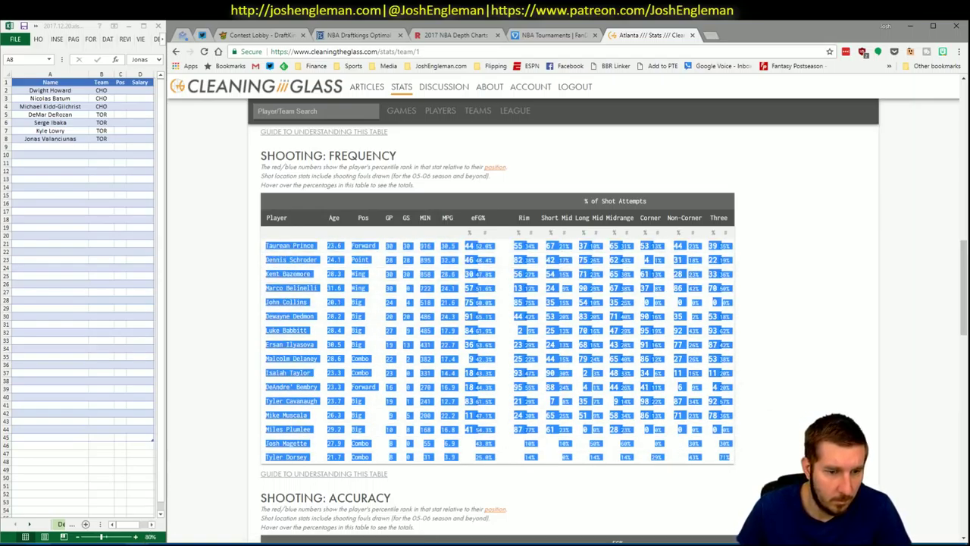
{"action": "left_click", "coordinate": [87, 543]}
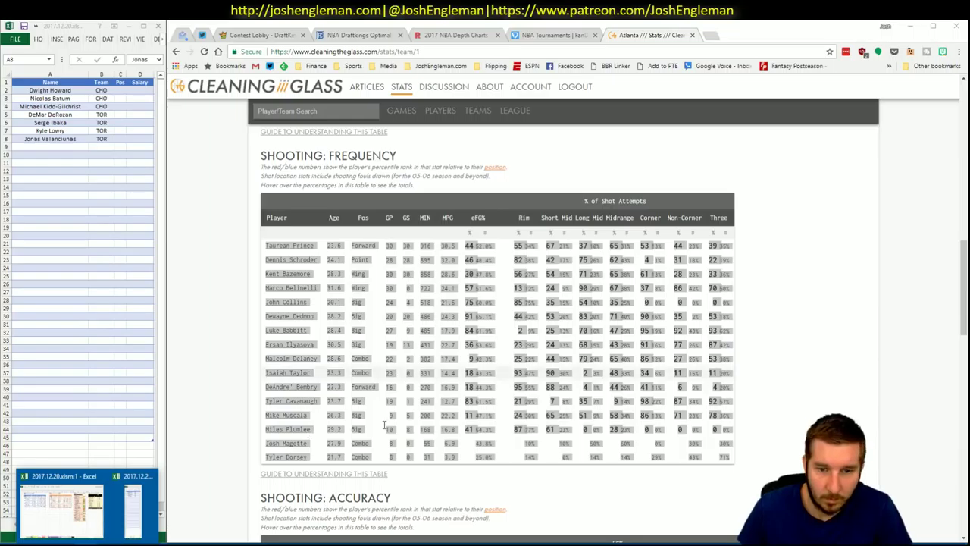
{"action": "left_click", "coordinate": [96, 521]}
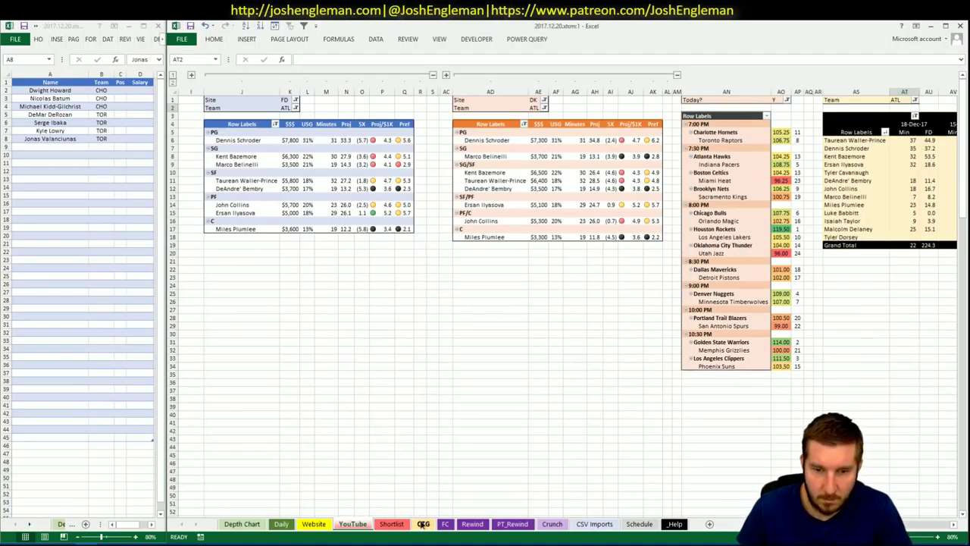
{"action": "left_click", "coordinate": [422, 524]}
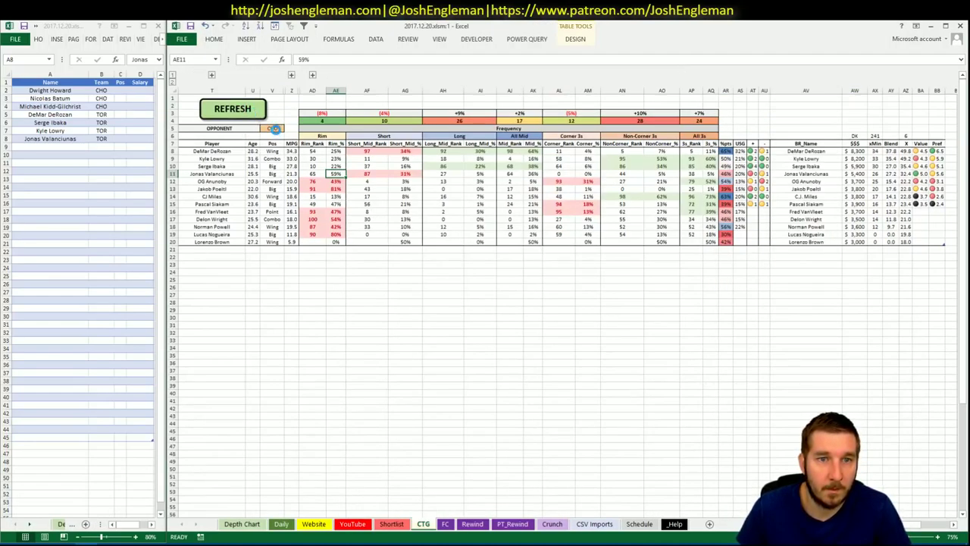
{"action": "left_click", "coordinate": [273, 128]}
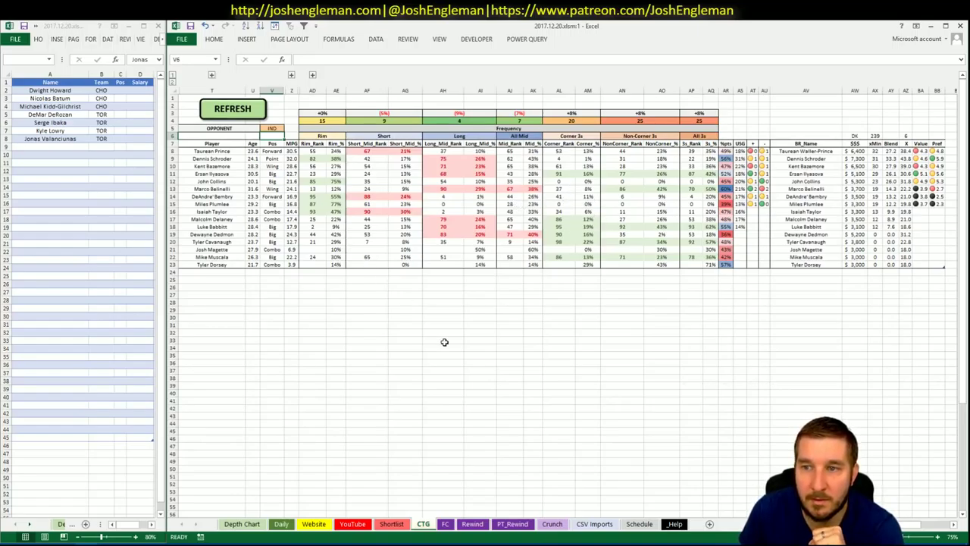
Compare Atlanta's projections on the YouTube sheet with the players' minutes and fantasy points in recent games
{"action": "left_click", "coordinate": [353, 523]}
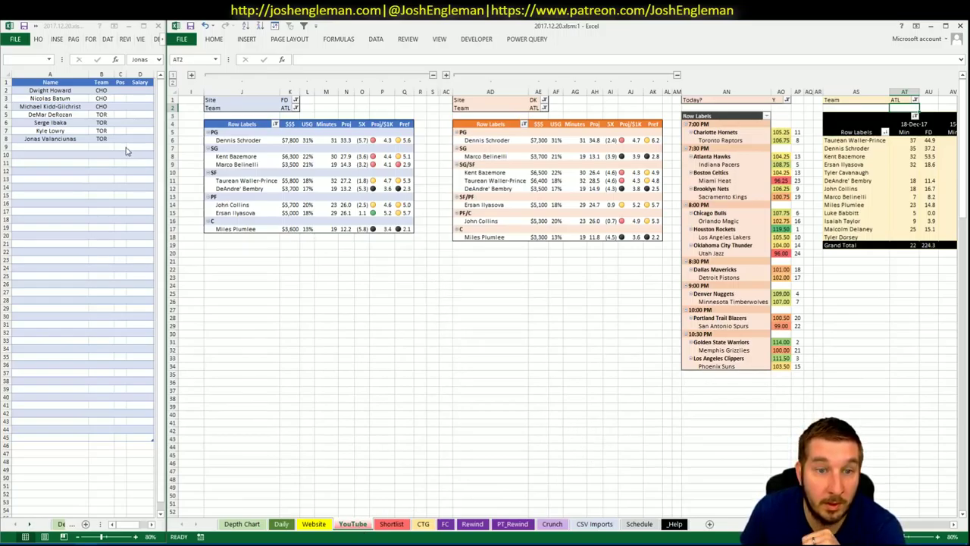
{"action": "left_click", "coordinate": [75, 139]}
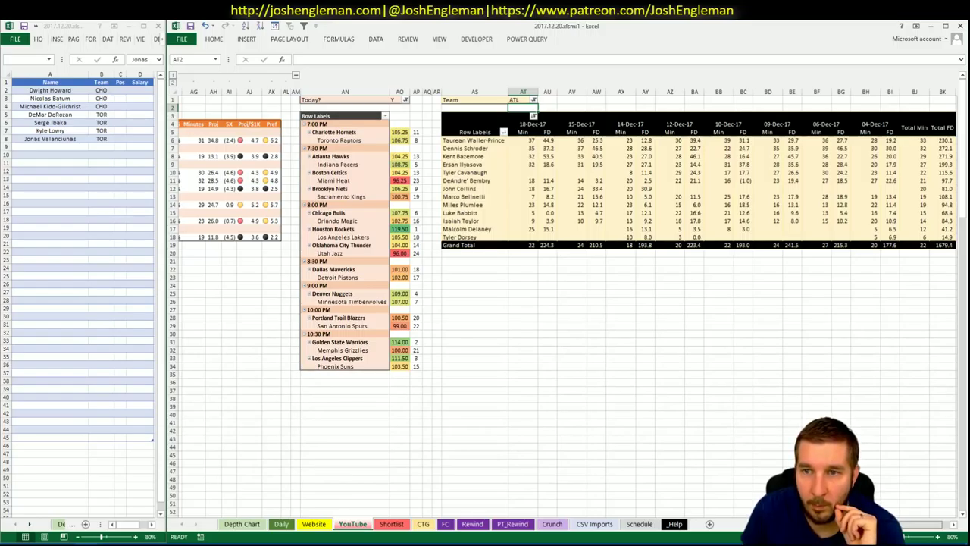
{"action": "scroll", "coordinate": [564, 303], "scroll_direction": "left", "scroll_amount": 4}
{"action": "scroll", "coordinate": [565, 303], "scroll_direction": "left", "scroll_amount": 8}
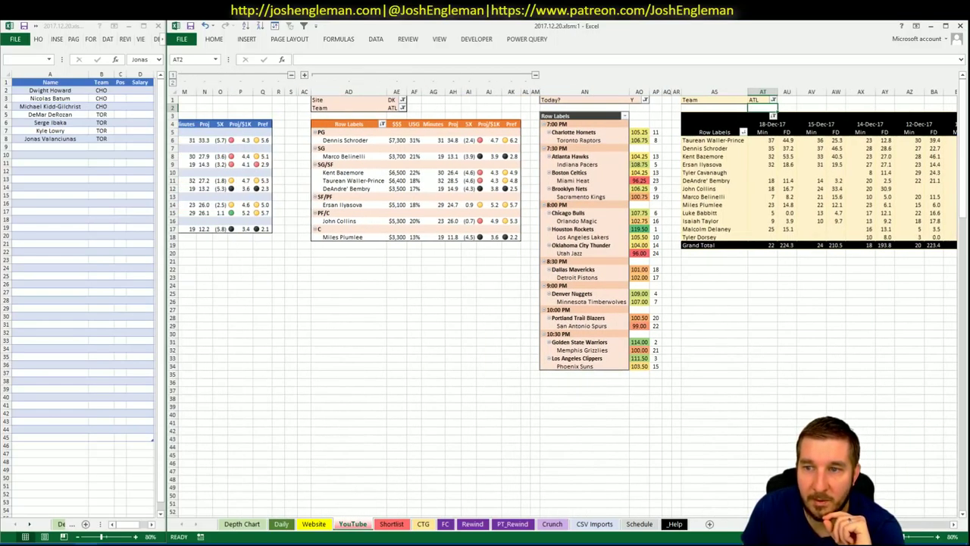
Add Ersan Ilyasova to the first empty row of the preferred player list
{"action": "left_click", "coordinate": [47, 141]}
{"action": "left_click", "coordinate": [47, 146]}
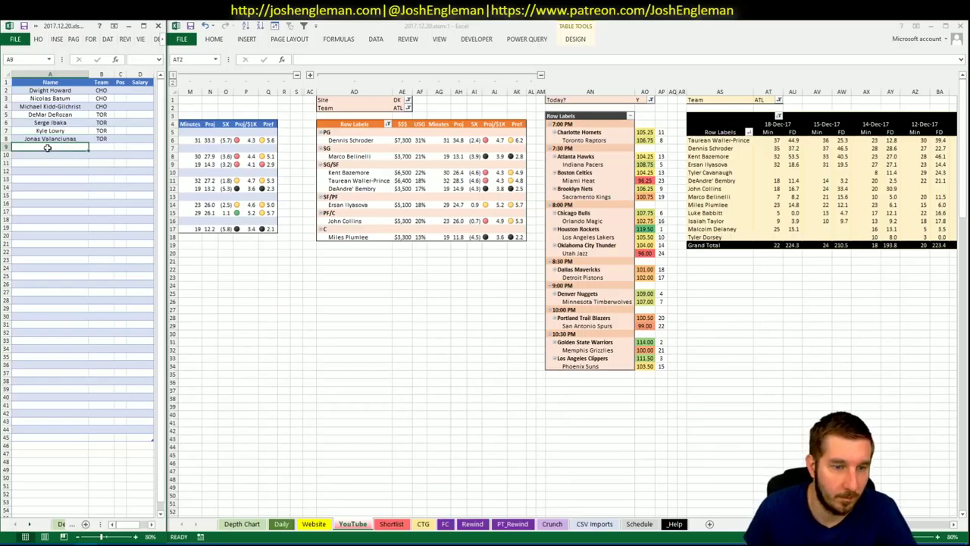
{"action": "type", "text": "Ersan"}
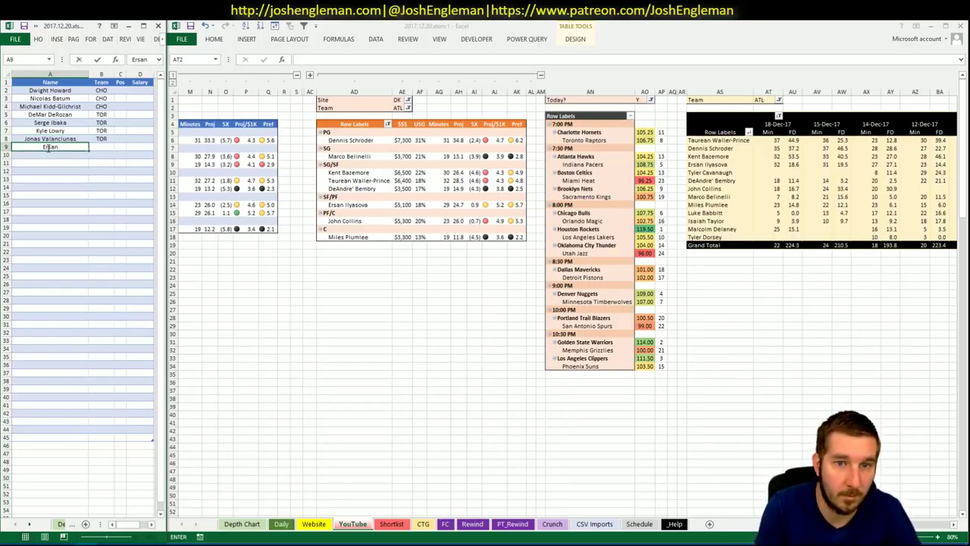
{"action": "type", "text": " Ilyasova"}
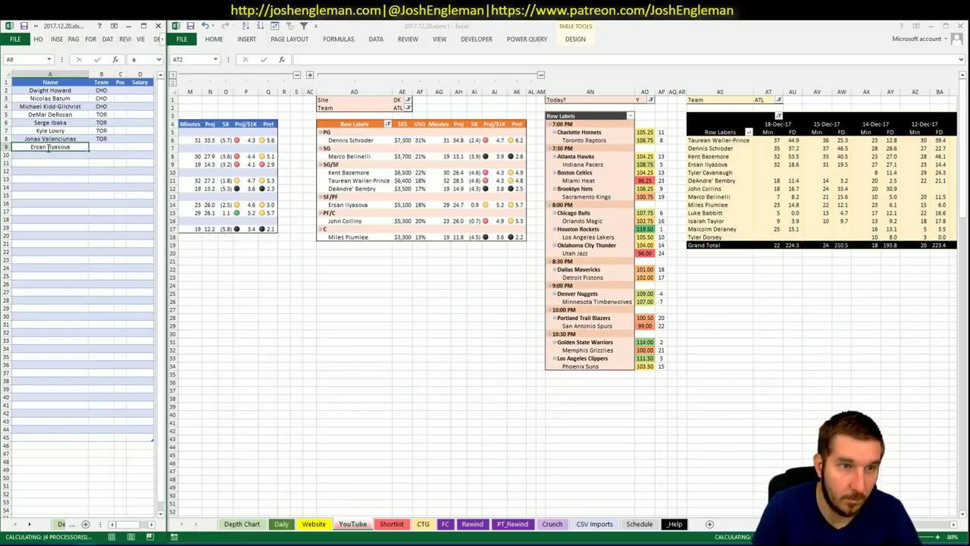
{"action": "key", "text": "Return"}
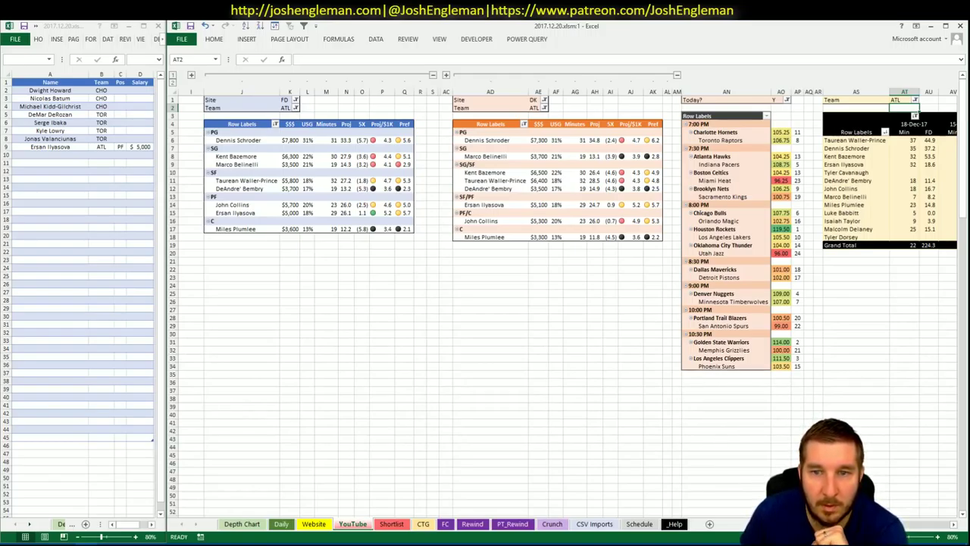
Check Atlanta's recent game log and add John Collins to the preferred player list below Ersan Ilyasova
{"action": "scroll", "coordinate": [926, 536], "scroll_direction": "right", "scroll_amount": 10}
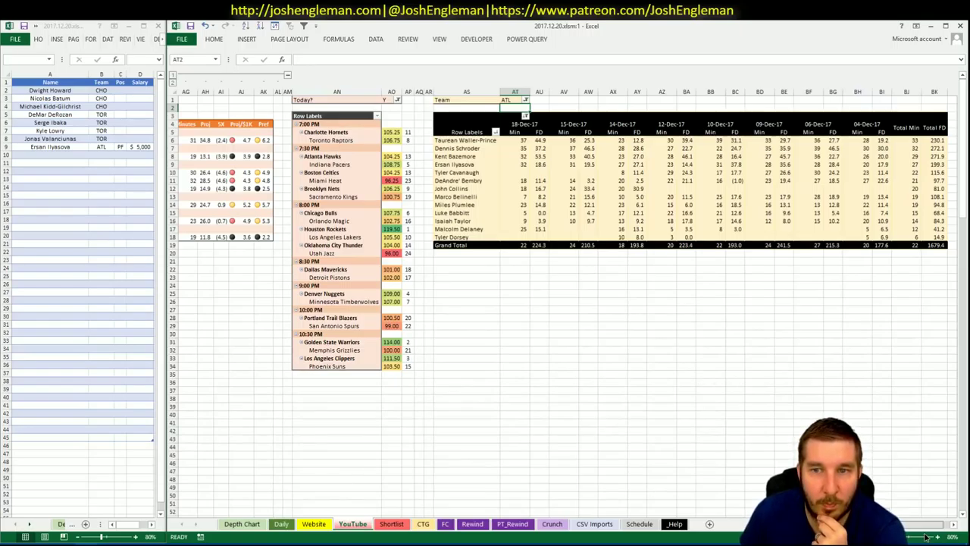
{"action": "scroll", "coordinate": [926, 537], "scroll_direction": "right", "scroll_amount": 1}
{"action": "scroll", "coordinate": [925, 529], "scroll_direction": "left", "scroll_amount": 1}
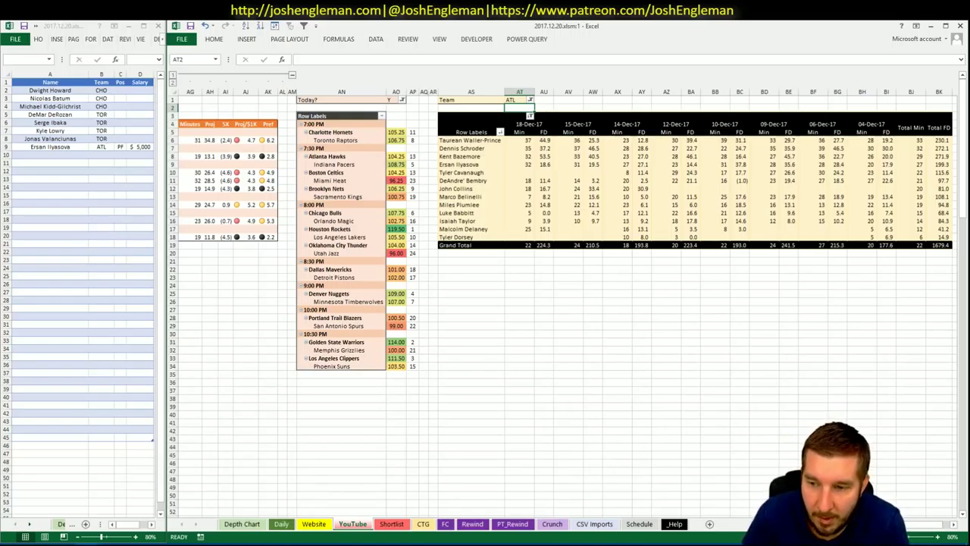
{"action": "scroll", "coordinate": [564, 386], "scroll_direction": "left", "scroll_amount": 10}
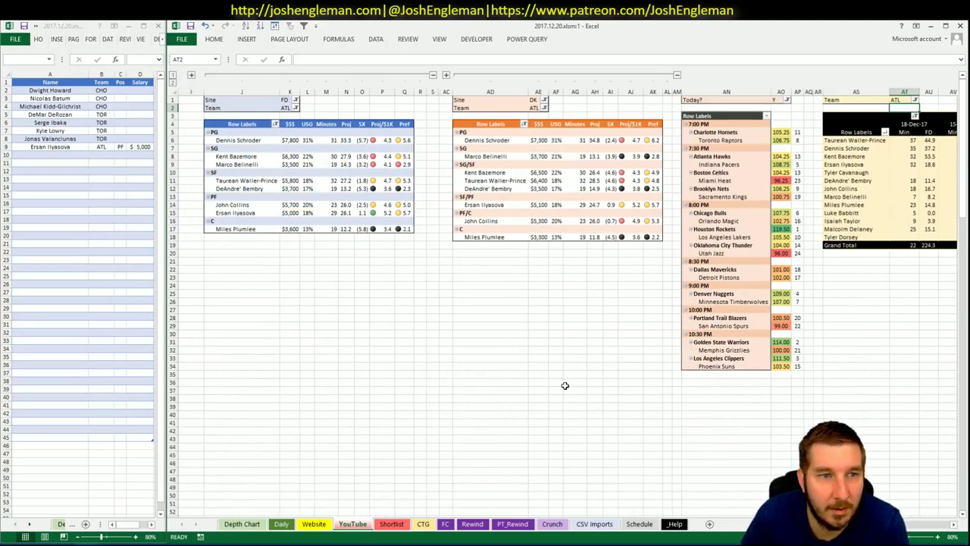
{"action": "left_click", "coordinate": [310, 220]}
{"action": "left_click", "coordinate": [59, 154]}
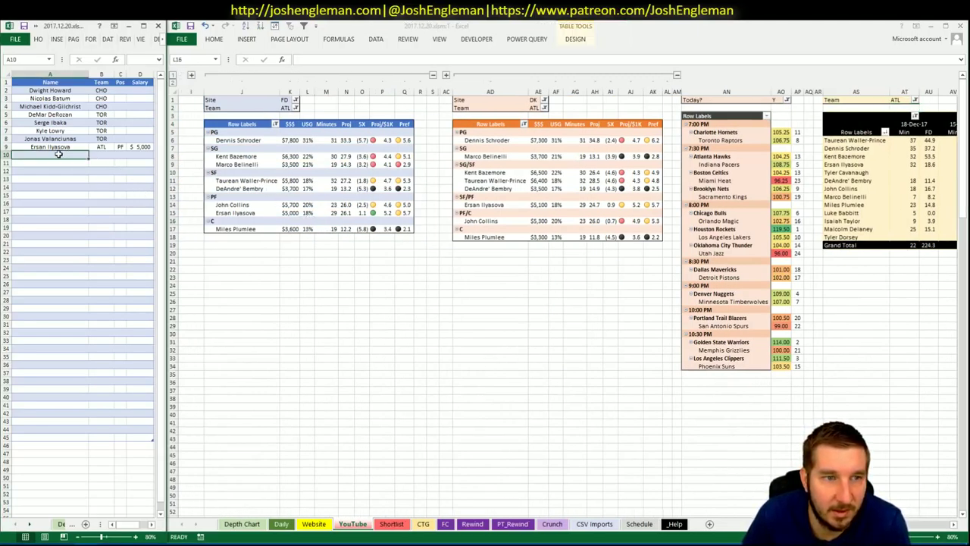
{"action": "type", "text": "John Coll"}
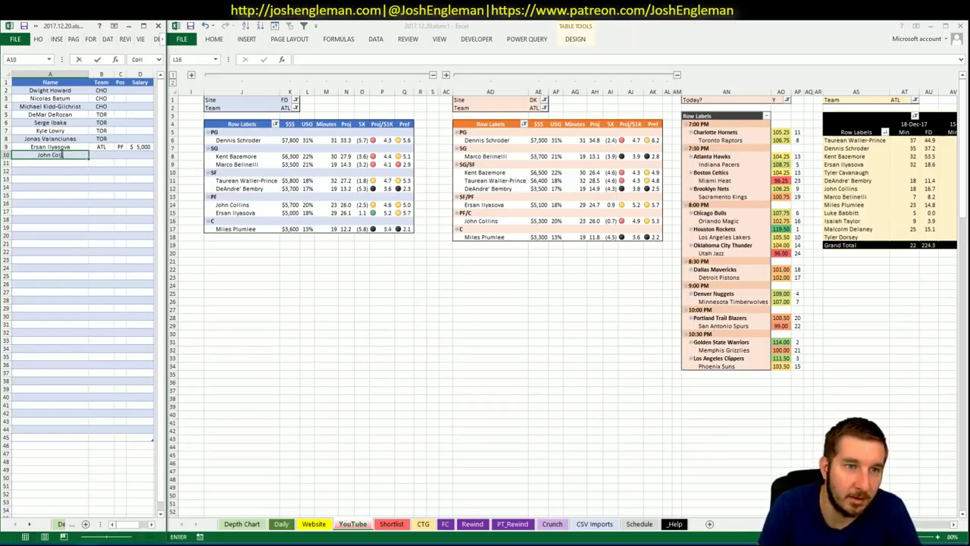
{"action": "type", "text": "ins"}
{"action": "key", "text": "Return"}
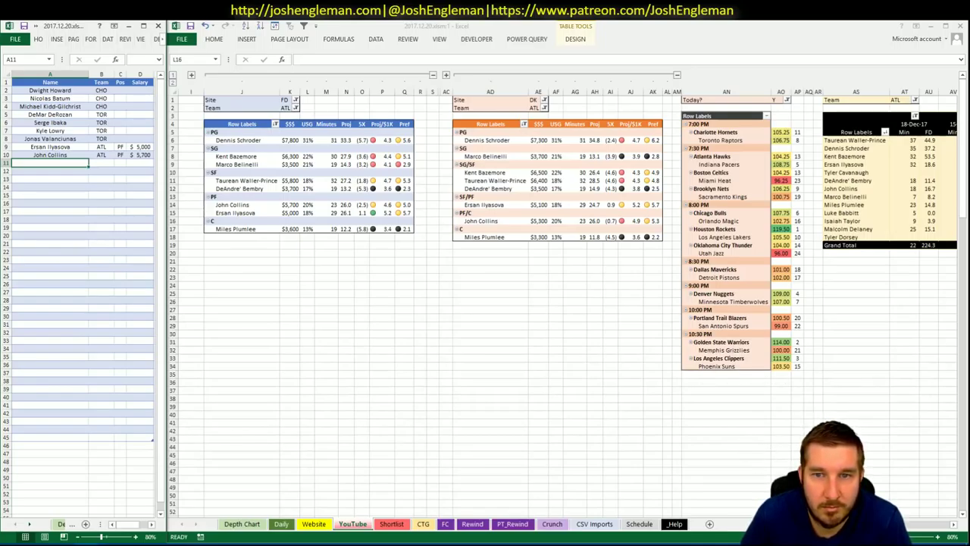
Set the team filter of the FD projections table to IND
{"action": "left_click", "coordinate": [307, 221]}
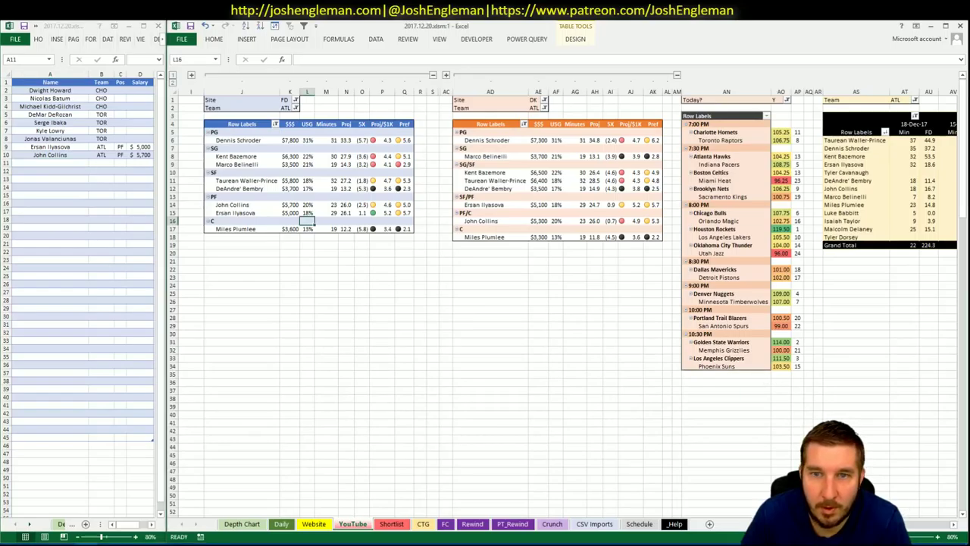
{"action": "scroll", "coordinate": [564, 303], "scroll_direction": "right", "scroll_amount": 5}
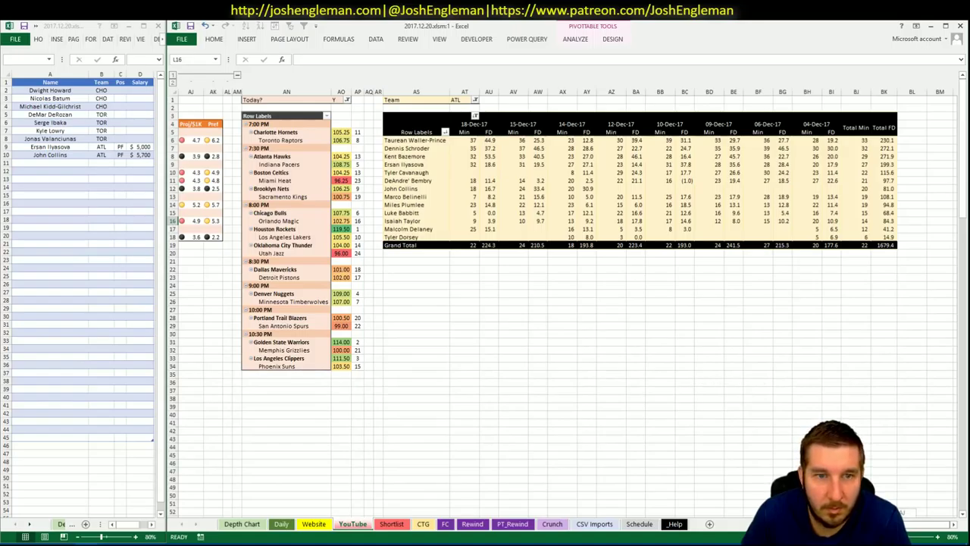
{"action": "scroll", "coordinate": [565, 303], "scroll_direction": "left", "scroll_amount": 5}
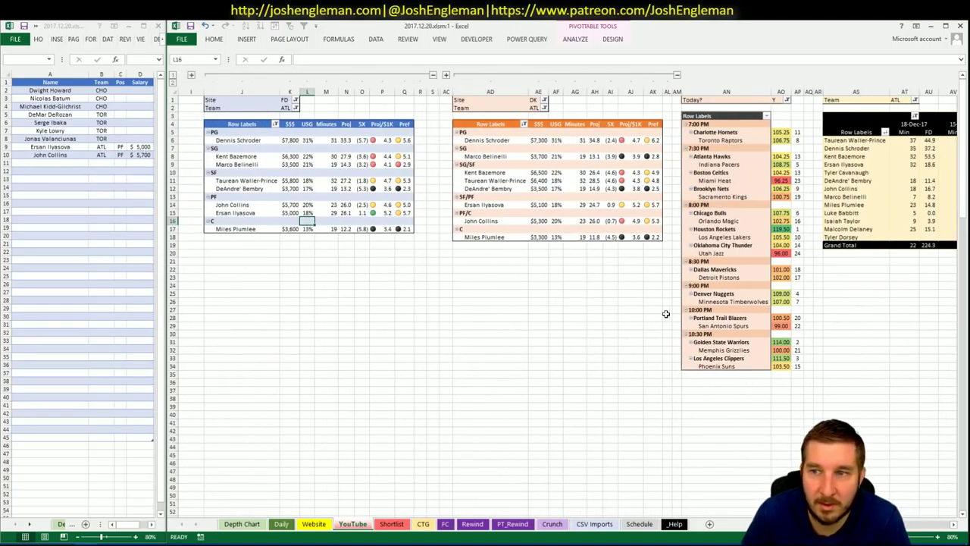
{"action": "left_click", "coordinate": [64, 165]}
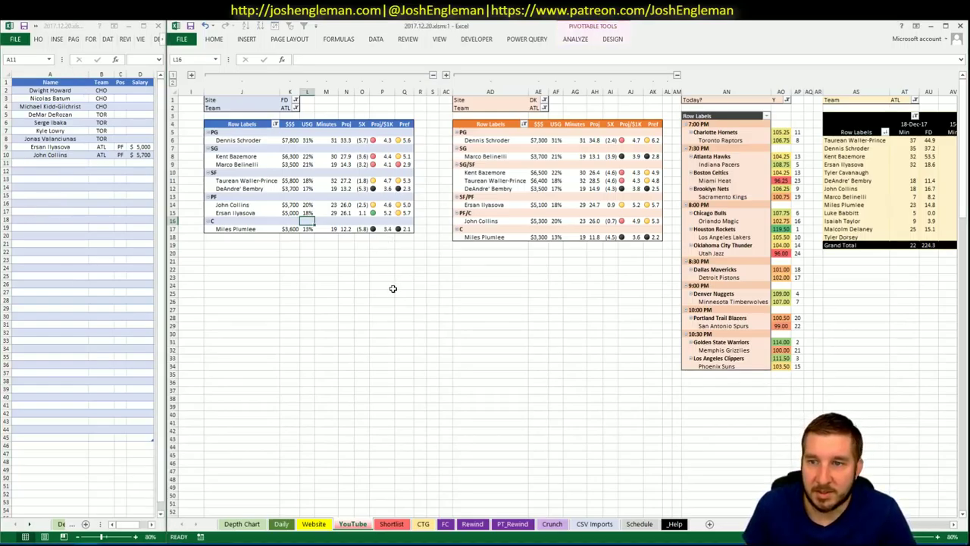
{"action": "key", "text": "ctrl+Tab"}
{"action": "left_click", "coordinate": [292, 253]}
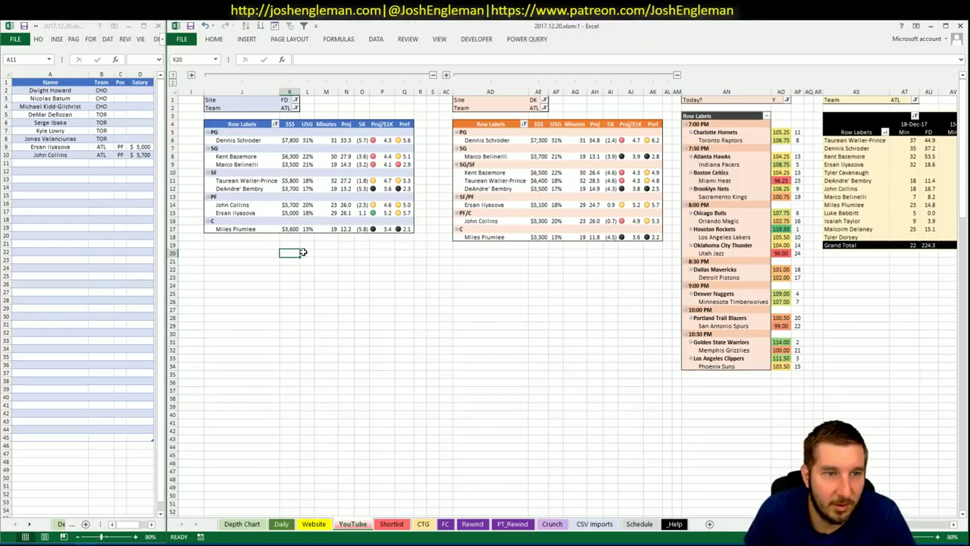
{"action": "left_click", "coordinate": [285, 108]}
{"action": "type", "text": "IND"}
{"action": "key", "text": "Return"}
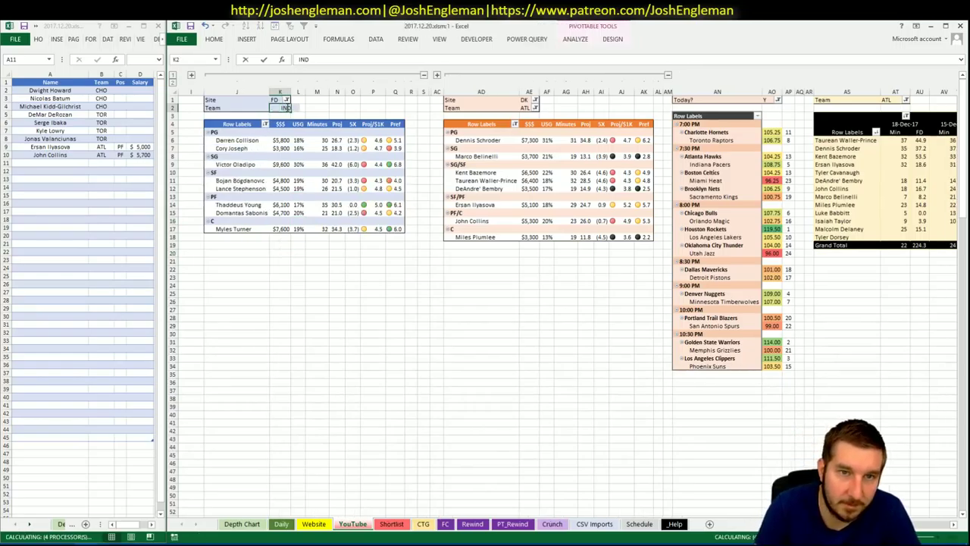
Set the team filters of the DK projections table and the recent game log table to IND
{"action": "left_click", "coordinate": [522, 107]}
{"action": "type", "text": "IND"}
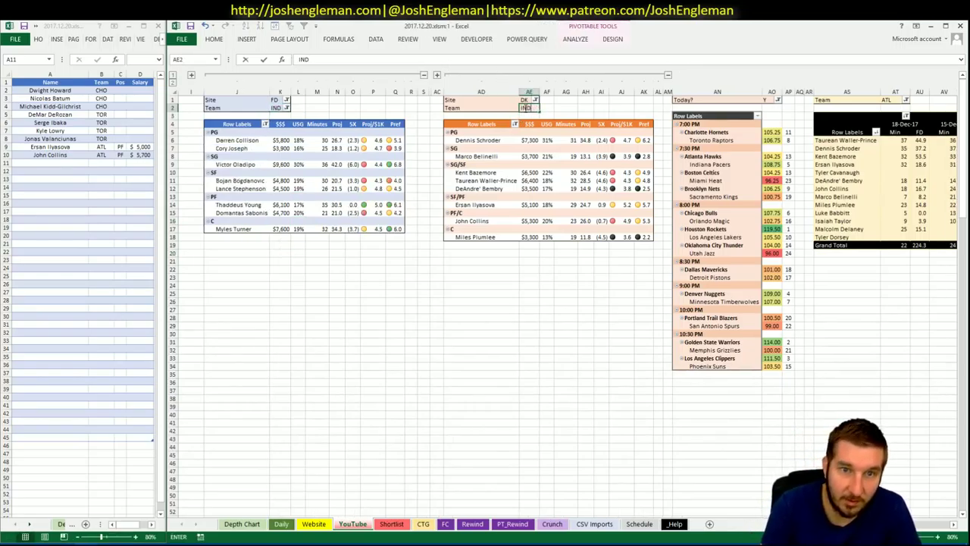
{"action": "key", "text": "Return"}
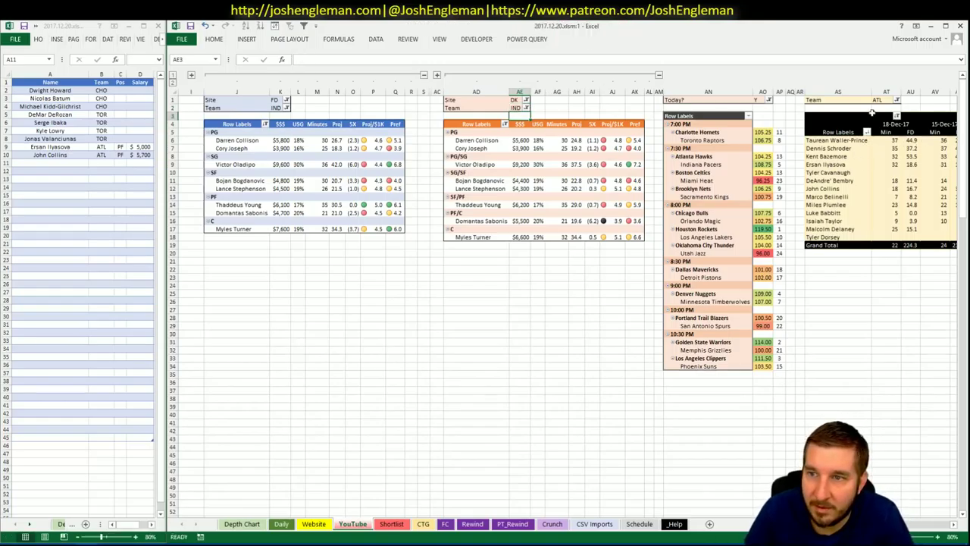
{"action": "left_click", "coordinate": [885, 99]}
{"action": "type", "text": "IND"}
{"action": "key", "text": "Return"}
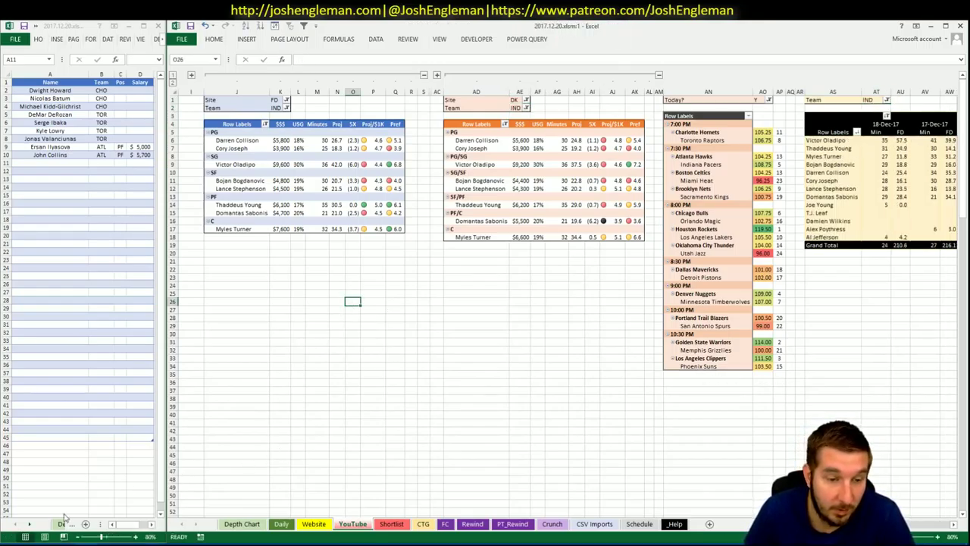
Switch to Chrome and open the Indiana Pacers player stats on Cleaning the Glass by searching for "pacers"
{"action": "left_click", "coordinate": [38, 542]}
{"action": "left_click", "coordinate": [362, 114]}
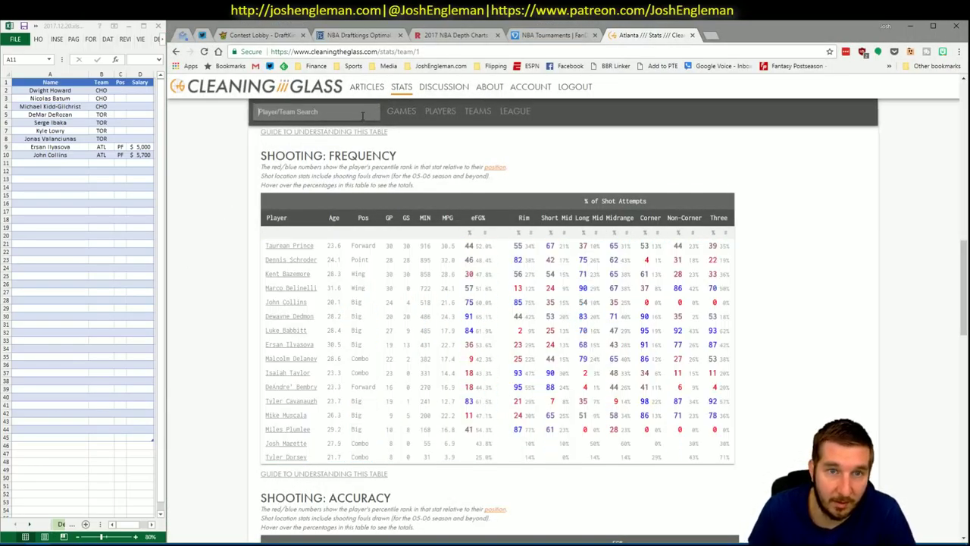
{"action": "type", "text": "pacers"}
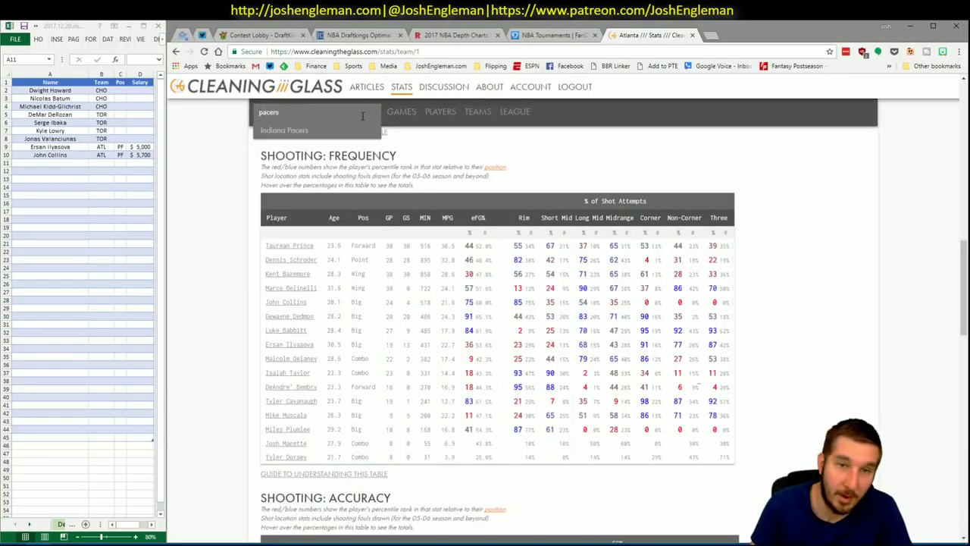
{"action": "key", "text": "Down"}
{"action": "key", "text": "Return"}
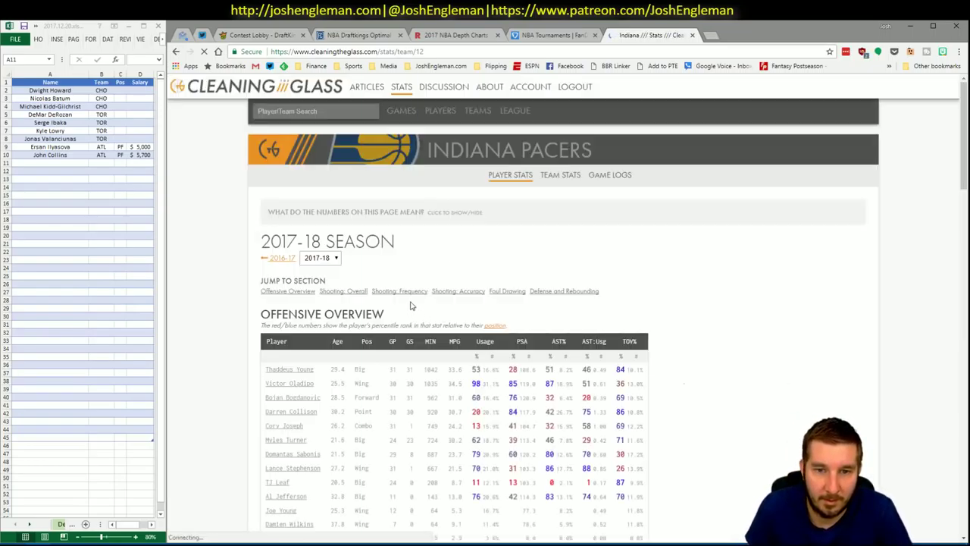
Copy all Pacers player rows of the Shooting: Frequency table into the CTG sheet in Excel and set the opponent to ATL
{"action": "scroll", "coordinate": [410, 303], "scroll_direction": "down", "scroll_amount": 6}
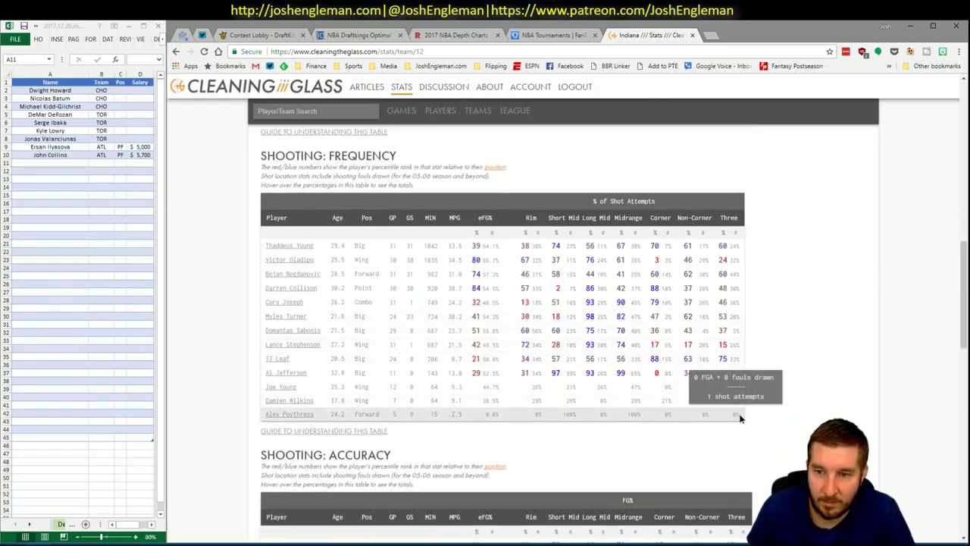
{"action": "left_click_drag", "start_coordinate": [741, 417], "coordinate": [264, 253]}
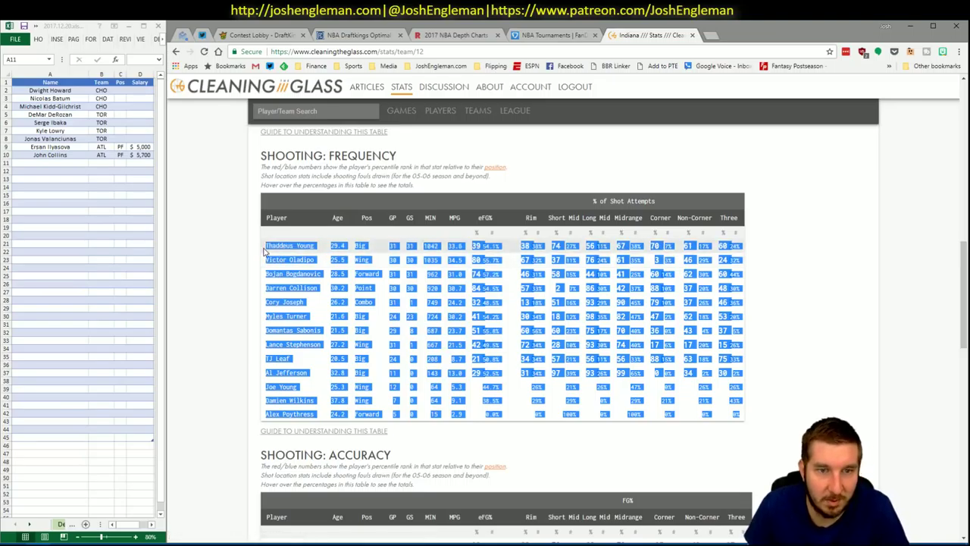
{"action": "key", "text": "alt+Tab"}
{"action": "left_click", "coordinate": [423, 523]}
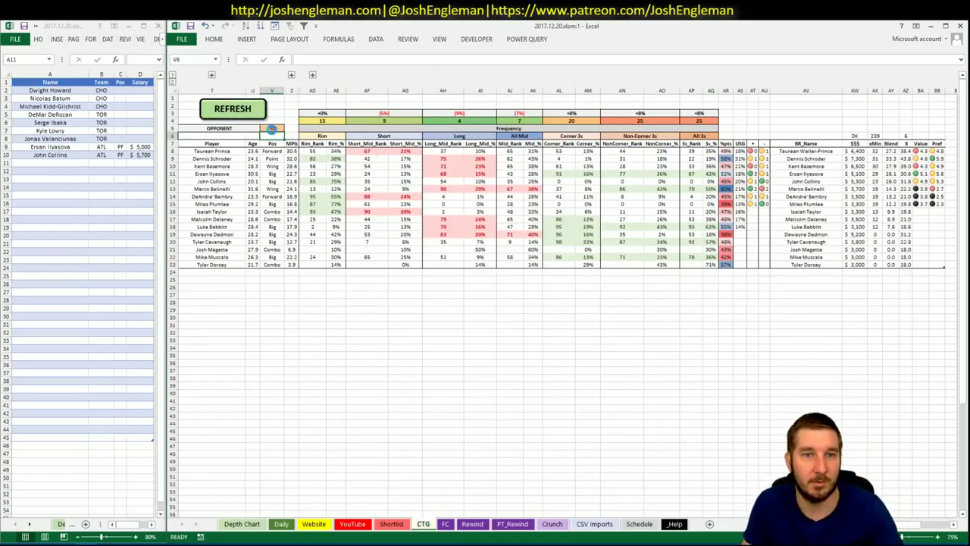
{"action": "left_click", "coordinate": [271, 129]}
{"action": "type", "text": "IND"}
{"action": "key", "text": "ctrl+Return"}
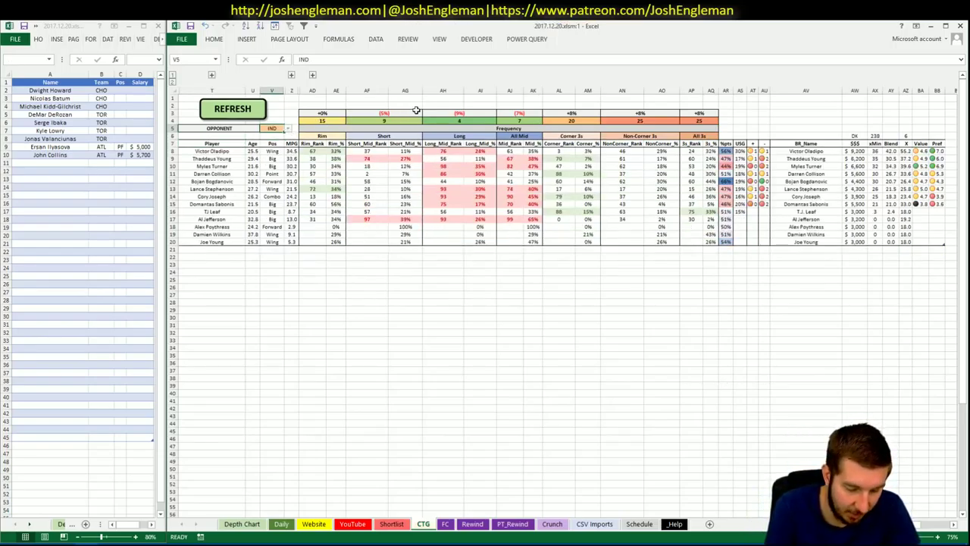
{"action": "type", "text": "ATL"}
{"action": "key", "text": "ctrl+Return"}
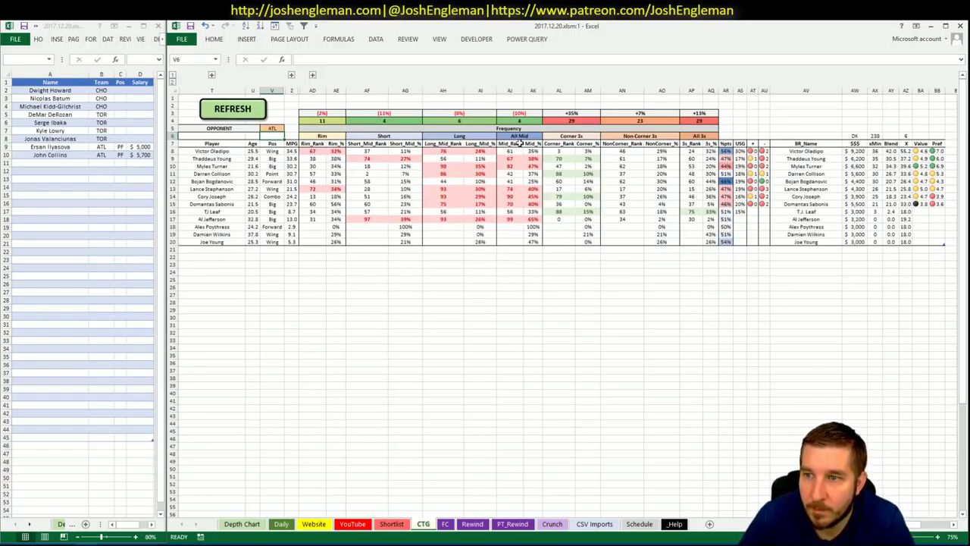
Compare Indiana's projections on the YouTube sheet with the players' minutes and fantasy points in recent games
{"action": "left_click", "coordinate": [352, 523]}
{"action": "left_click", "coordinate": [494, 321]}
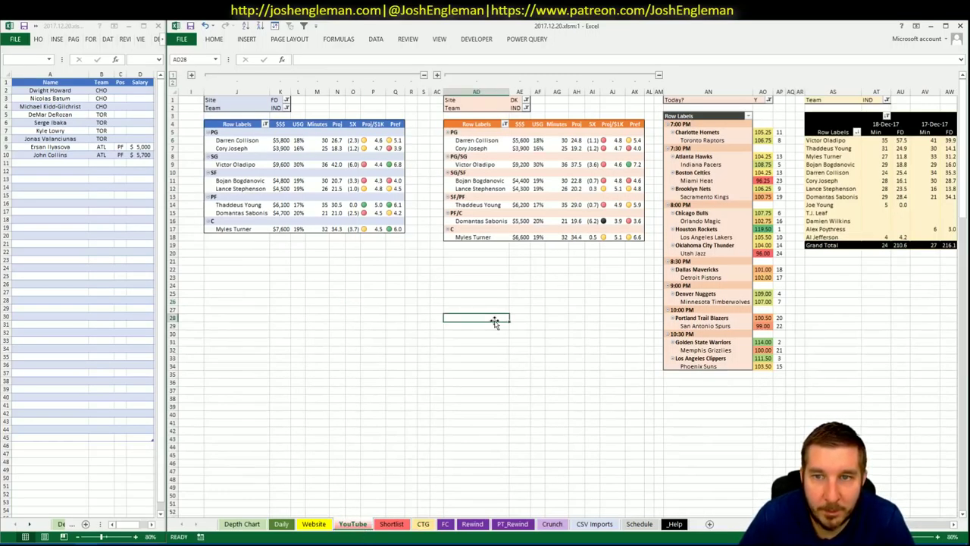
{"action": "left_click", "coordinate": [954, 524]}
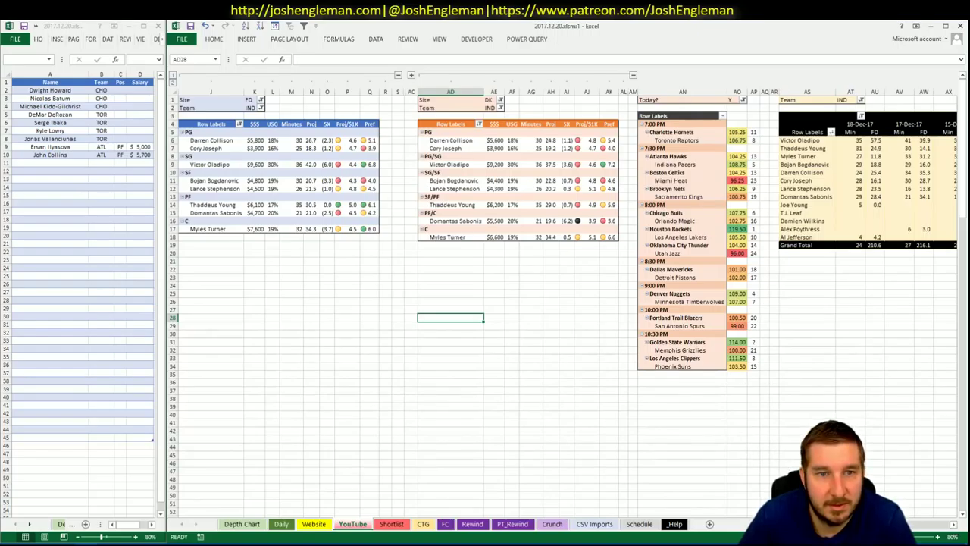
{"action": "left_click", "coordinate": [924, 525]}
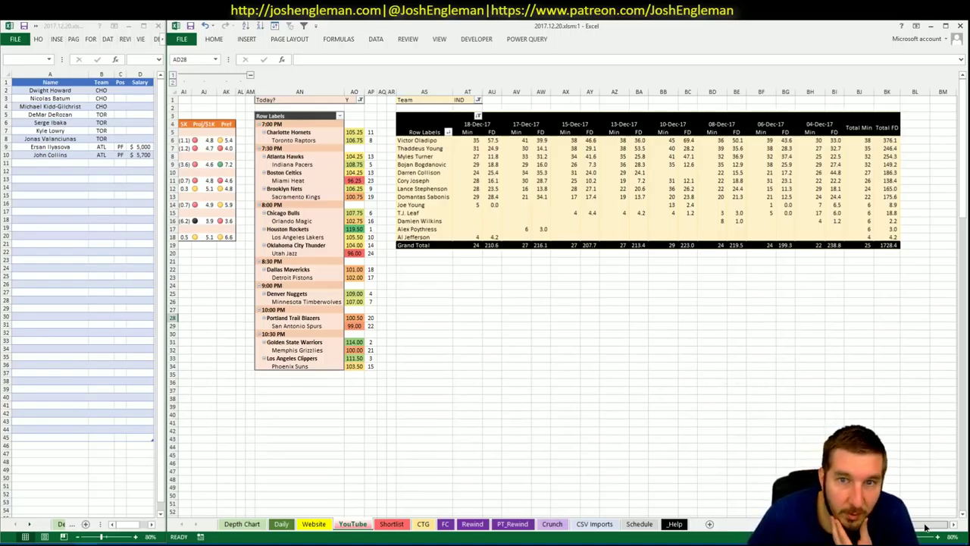
{"action": "key", "text": "ctrl+BackSpace"}
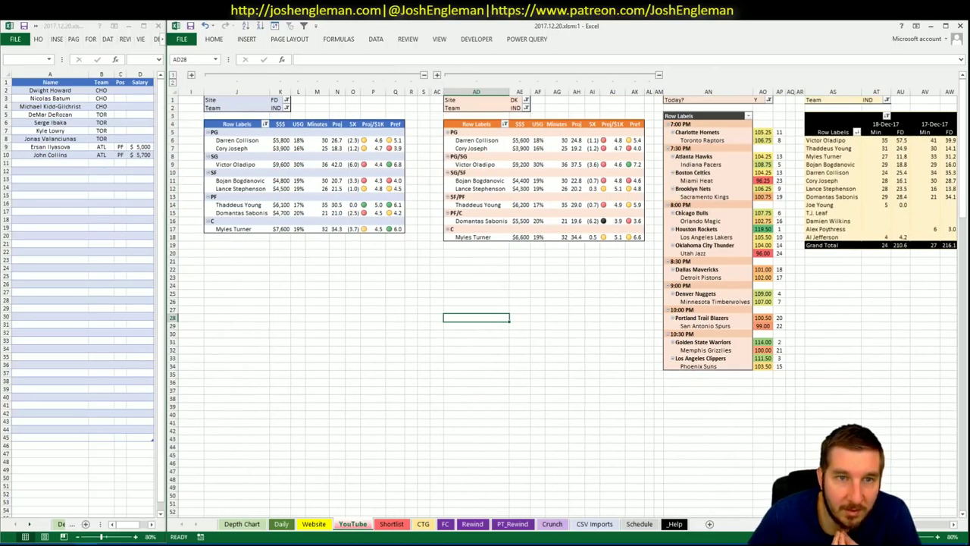
{"action": "left_click", "coordinate": [952, 523]}
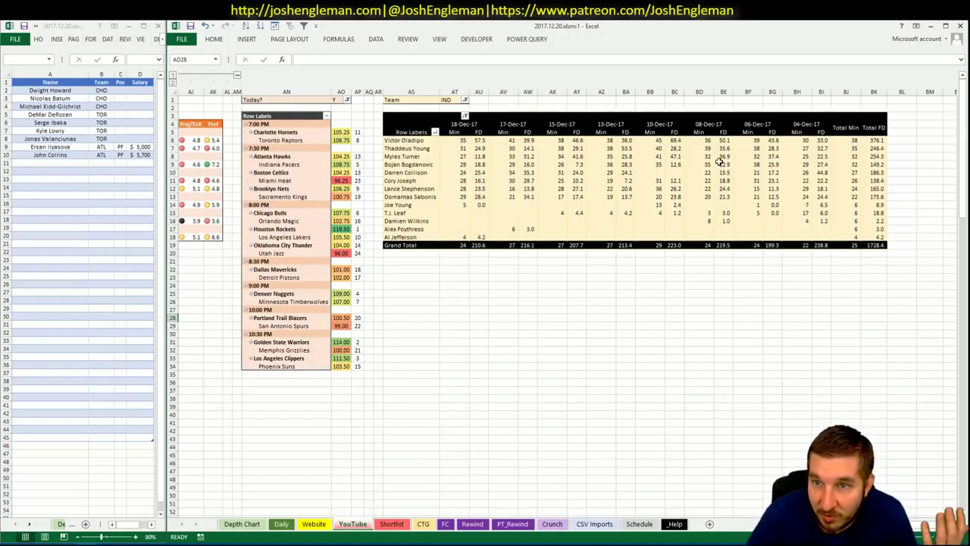
{"action": "scroll", "coordinate": [801, 281], "scroll_direction": "left", "scroll_amount": 3}
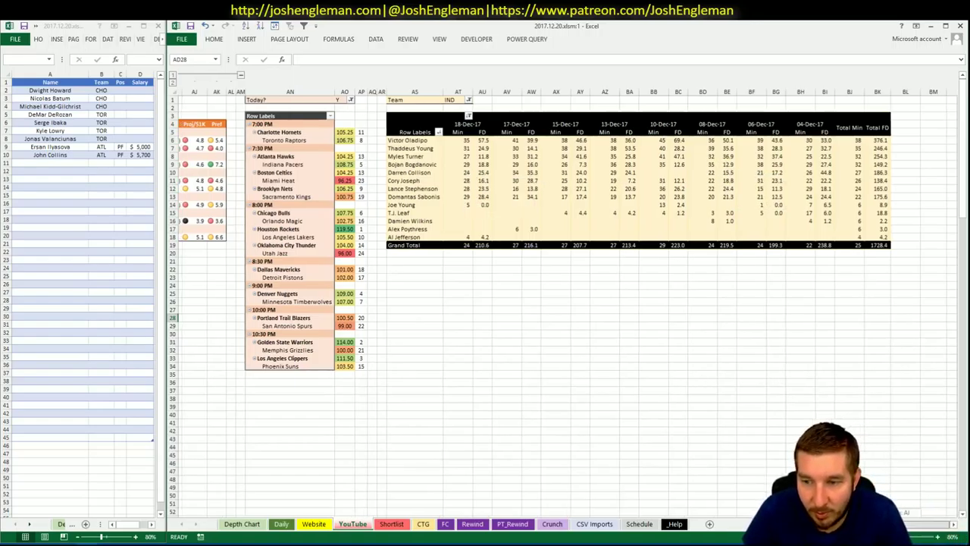
{"action": "scroll", "coordinate": [568, 295], "scroll_direction": "left", "scroll_amount": 3}
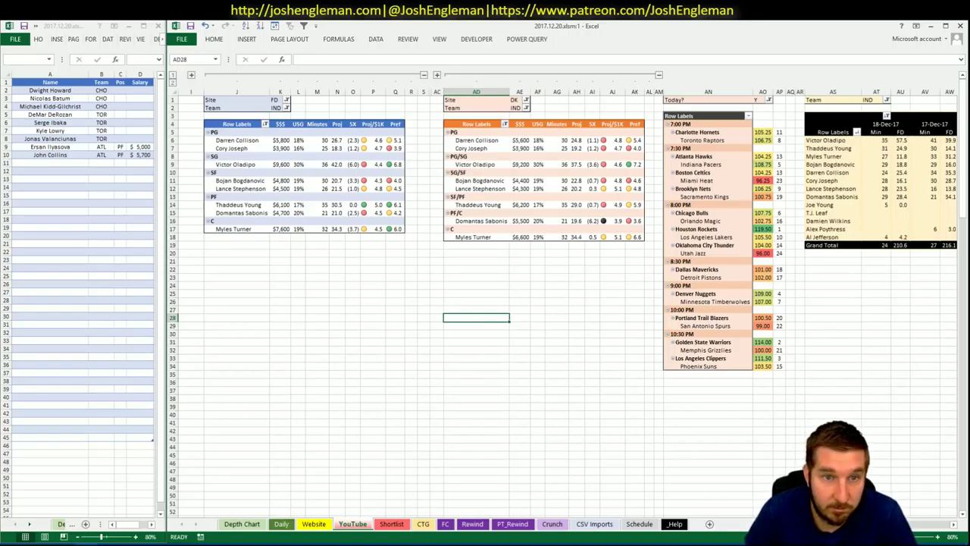
{"action": "scroll", "coordinate": [917, 528], "scroll_direction": "right", "scroll_amount": 5}
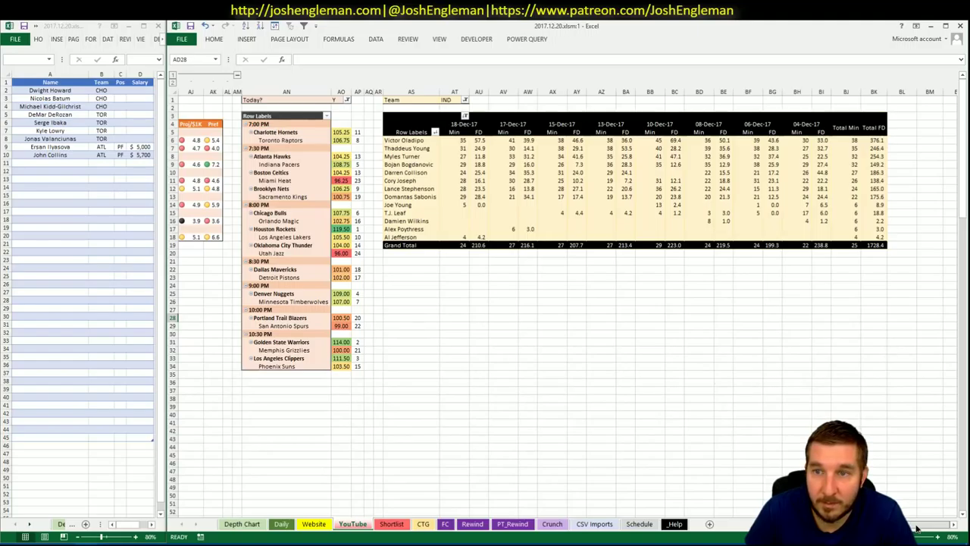
Add Victor Oladipo to the preferred players list in the first empty row below John Collins
{"action": "scroll", "coordinate": [917, 528], "scroll_direction": "left", "scroll_amount": 5}
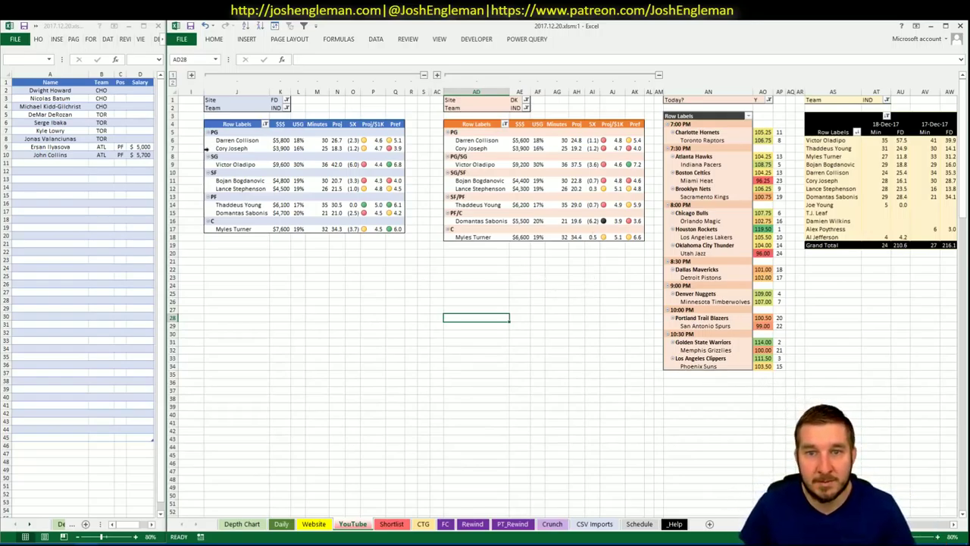
{"action": "left_click", "coordinate": [67, 163]}
{"action": "type", "text": "Victor Ola"}
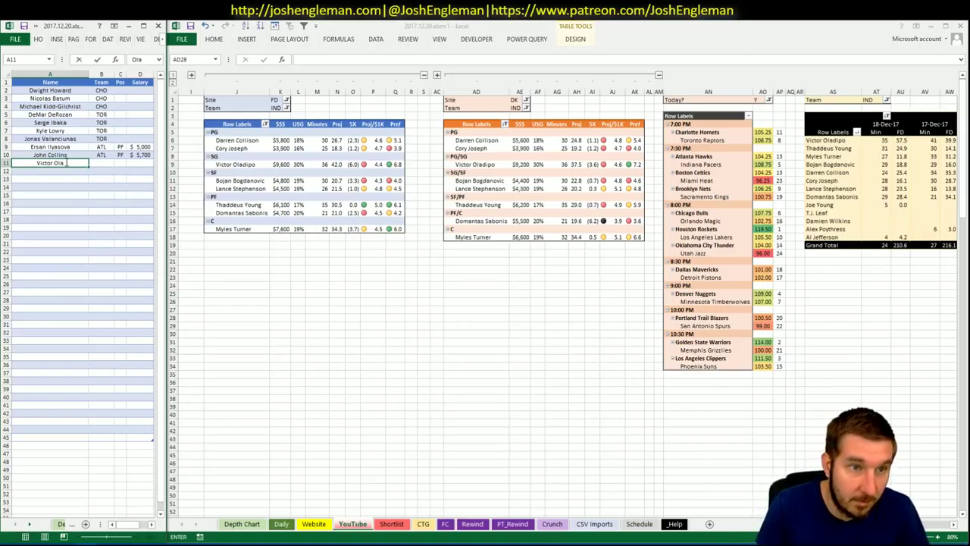
{"action": "type", "text": "dipo"}
{"action": "key", "text": "Return"}
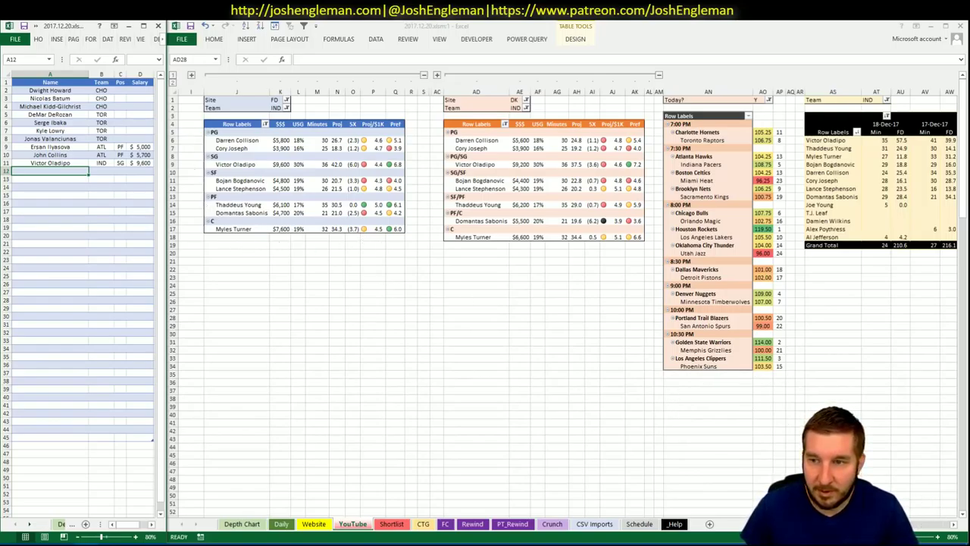
Review Thaddeus Young's recent game log and projections, and examine his Daily sheet row, including the Up, Down, 5X% and 6X% values
{"action": "left_click_drag", "start_coordinate": [872, 523], "coordinate": [931, 523]}
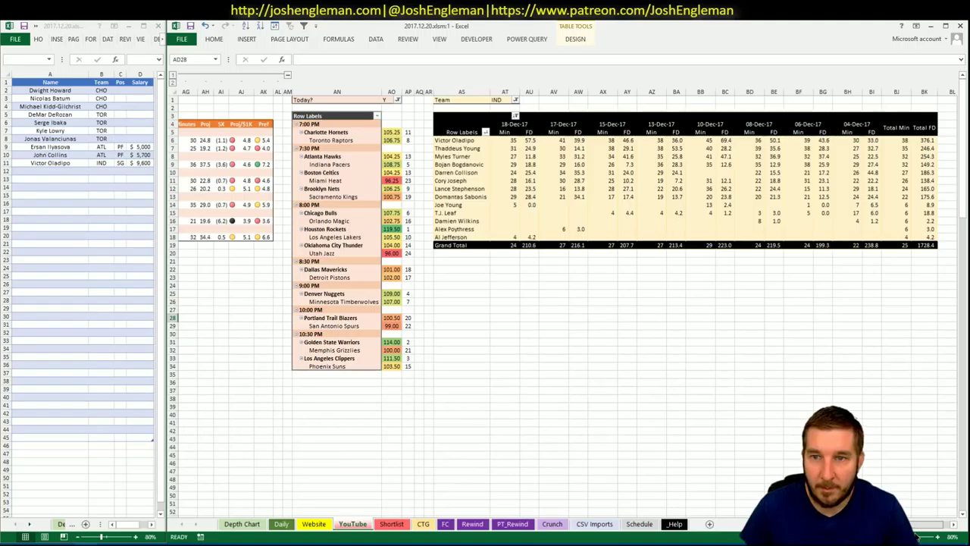
{"action": "left_click_drag", "start_coordinate": [930, 523], "coordinate": [483, 413]}
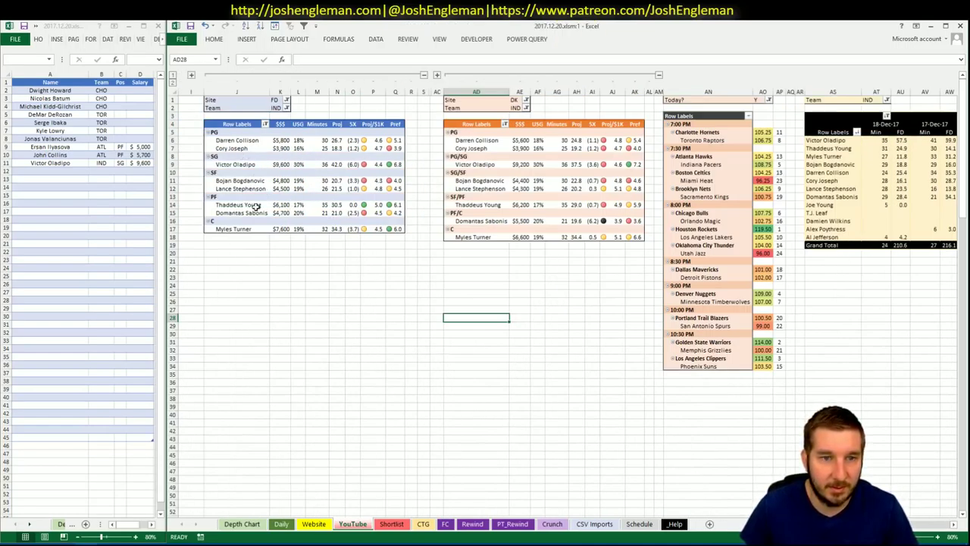
{"action": "mouse_move", "coordinate": [271, 206]}
{"action": "mouse_move", "coordinate": [575, 230]}
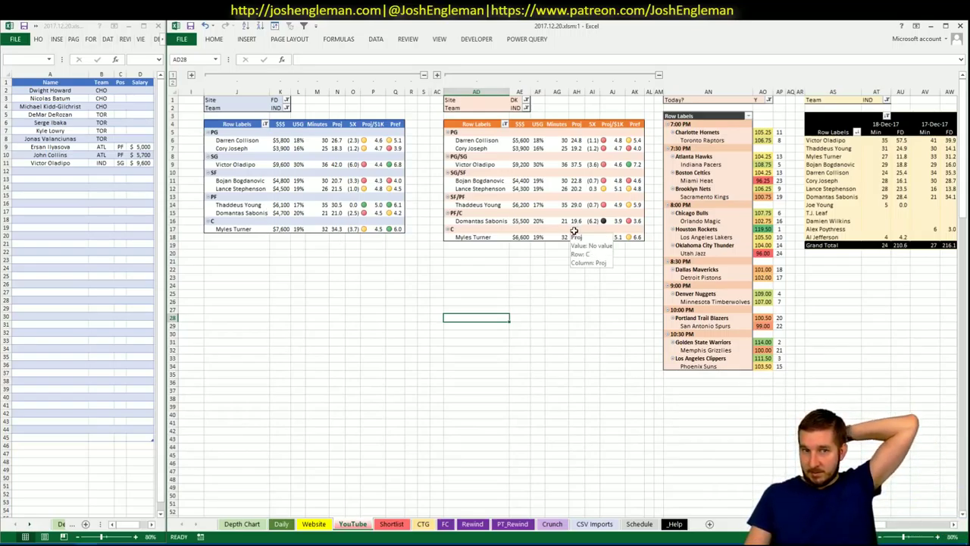
{"action": "left_click", "coordinate": [281, 524]}
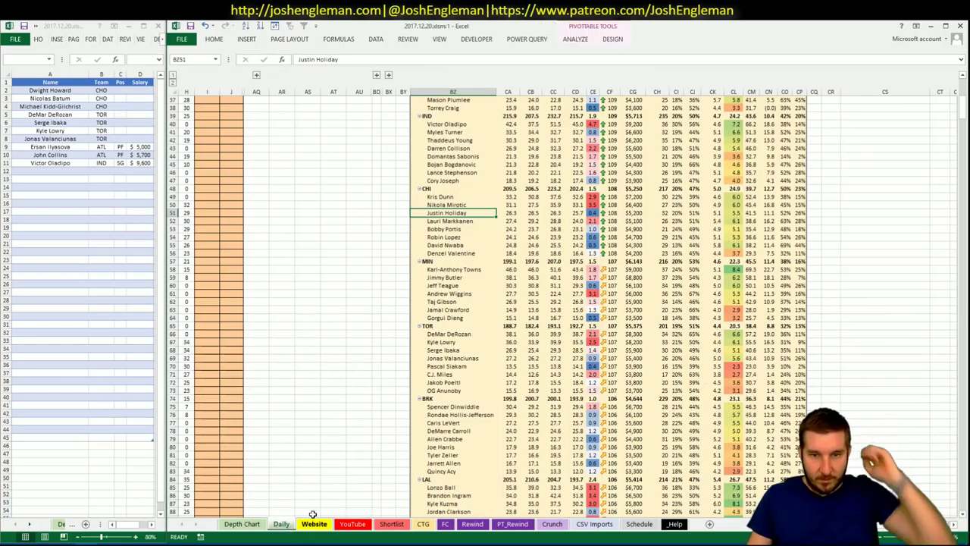
{"action": "scroll", "coordinate": [524, 356], "scroll_direction": "up", "scroll_amount": 11}
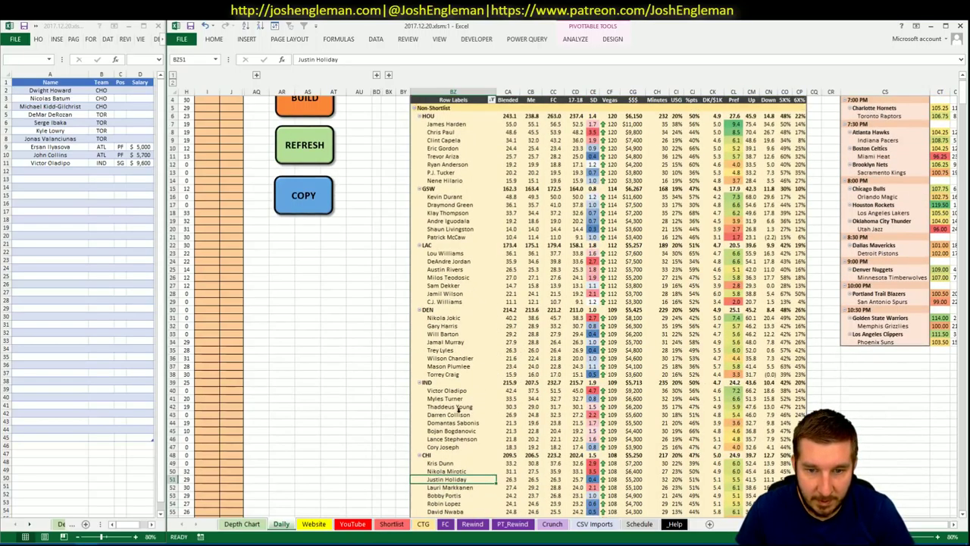
{"action": "left_click_drag", "start_coordinate": [453, 406], "coordinate": [803, 407]}
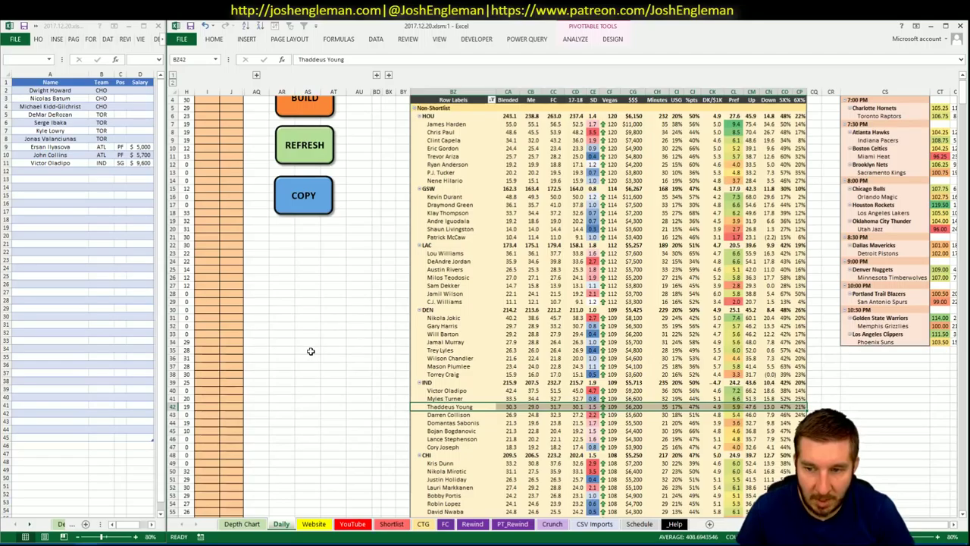
{"action": "left_click", "coordinate": [325, 523]}
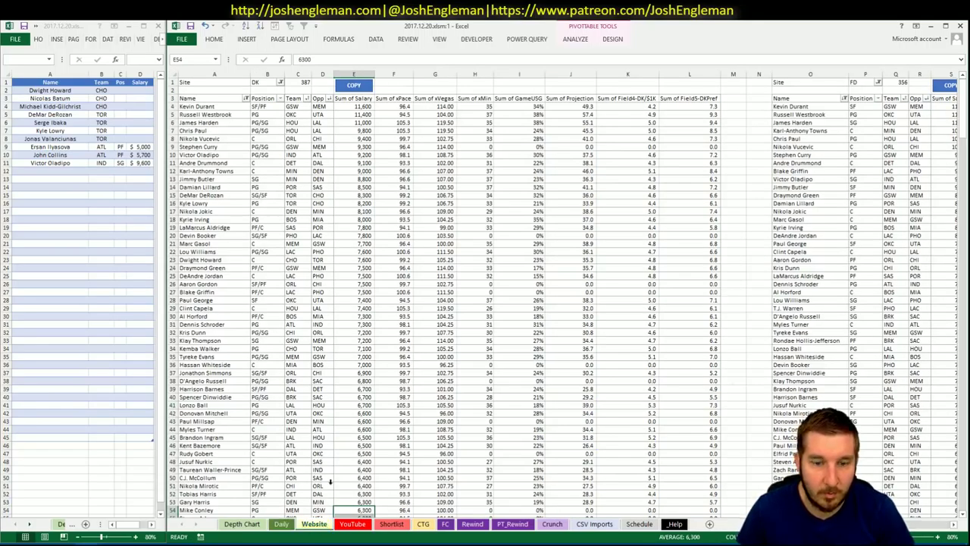
{"action": "left_click", "coordinate": [281, 524]}
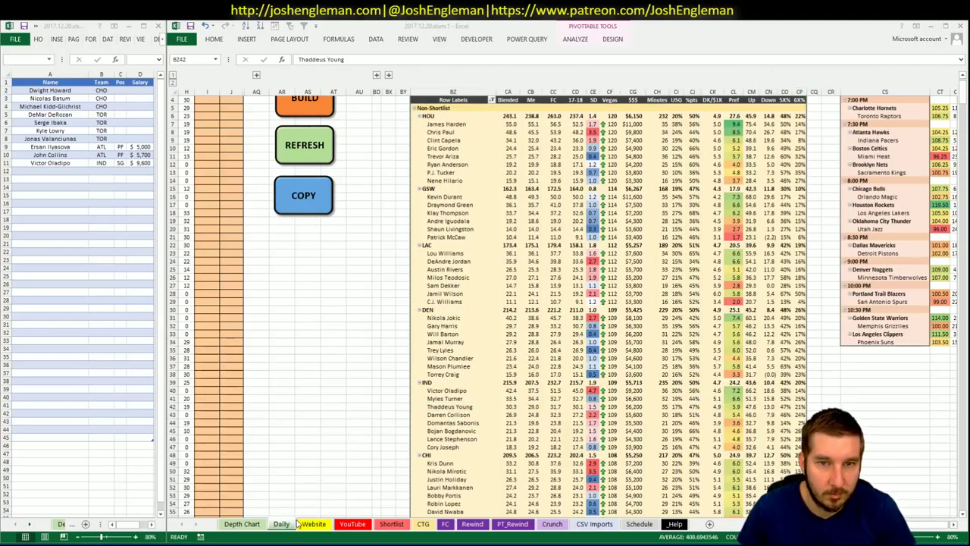
{"action": "left_click", "coordinate": [420, 525]}
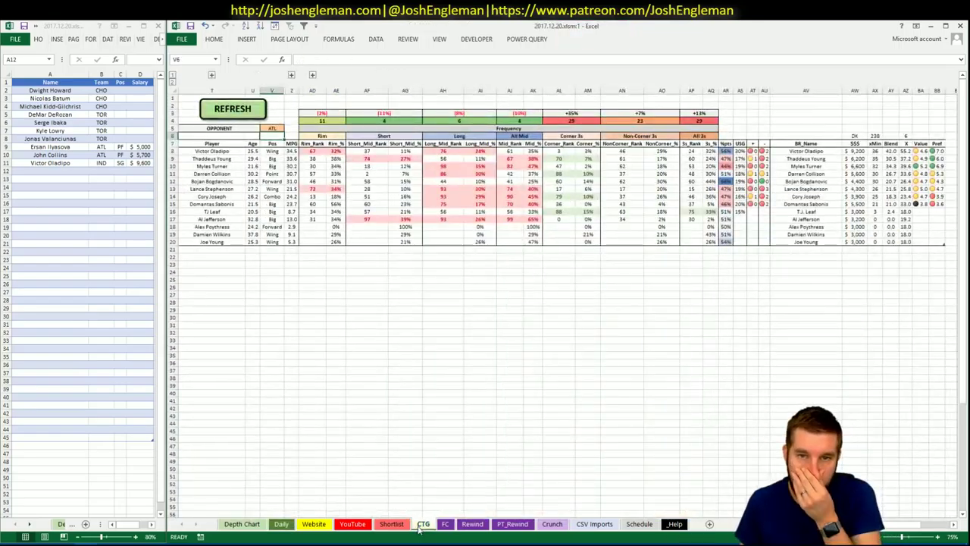
{"action": "left_click", "coordinate": [281, 524]}
{"action": "left_click", "coordinate": [954, 524]}
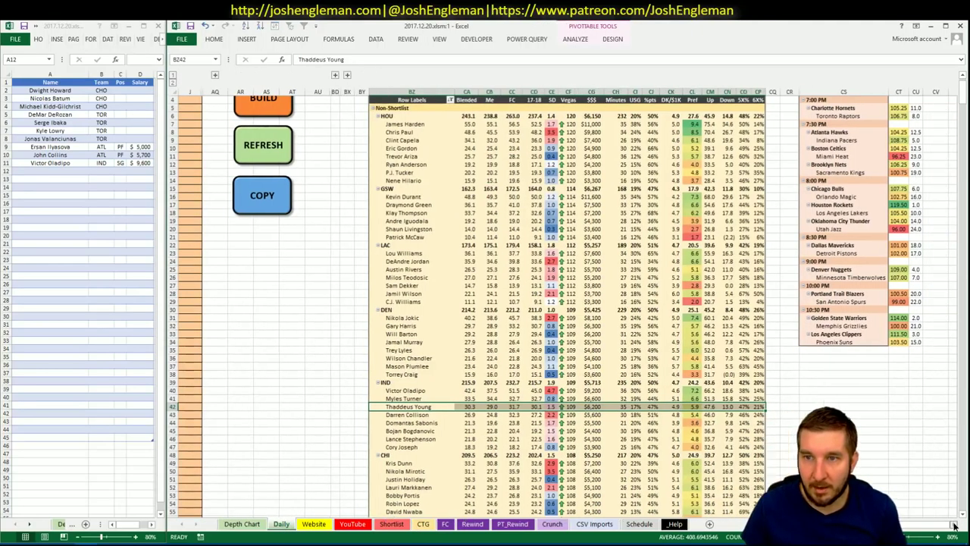
{"action": "left_click_drag", "start_coordinate": [954, 525], "coordinate": [954, 524]}
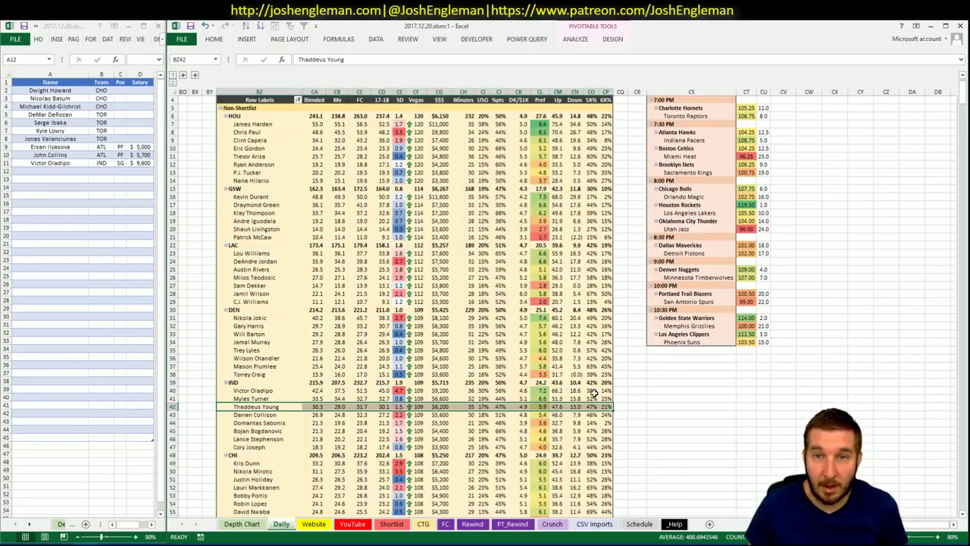
{"action": "left_click_drag", "start_coordinate": [558, 407], "coordinate": [607, 408]}
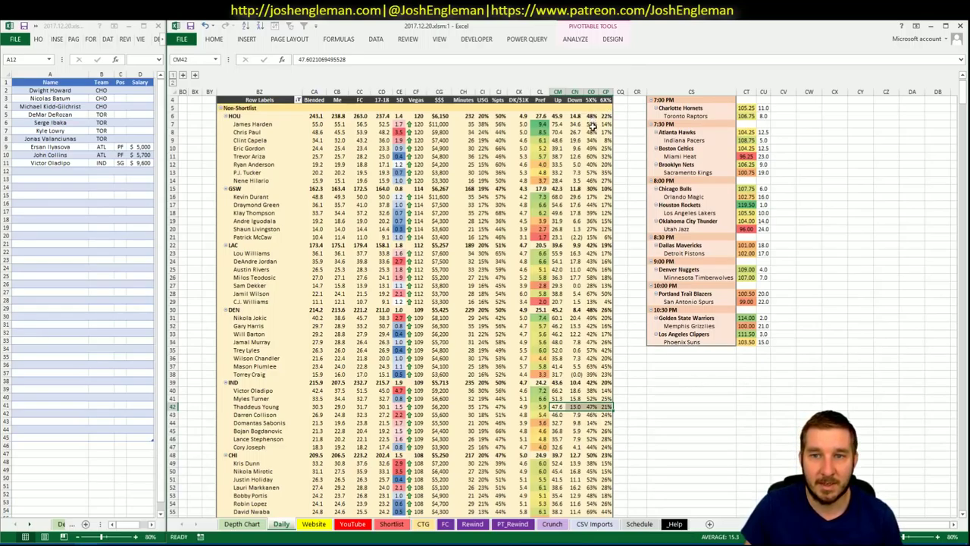
Examine the Houston players' 5X% values on the Daily sheet and Myles Turner's Blended, Up, Down, 5X% and 6X% figures
{"action": "left_click_drag", "start_coordinate": [591, 123], "coordinate": [592, 181]}
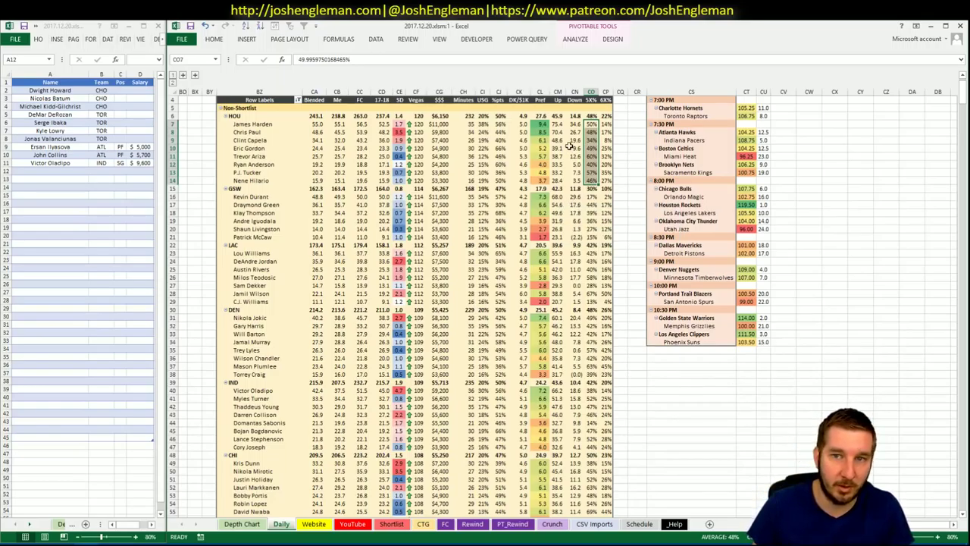
{"action": "left_click", "coordinate": [590, 415]}
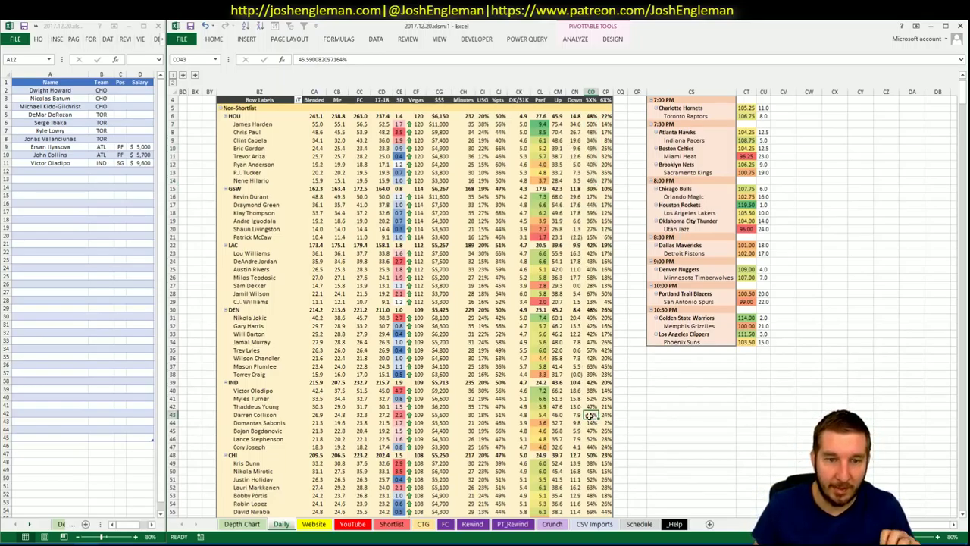
{"action": "left_click_drag", "start_coordinate": [557, 390], "coordinate": [575, 399]}
{"action": "left_click", "coordinate": [575, 398]}
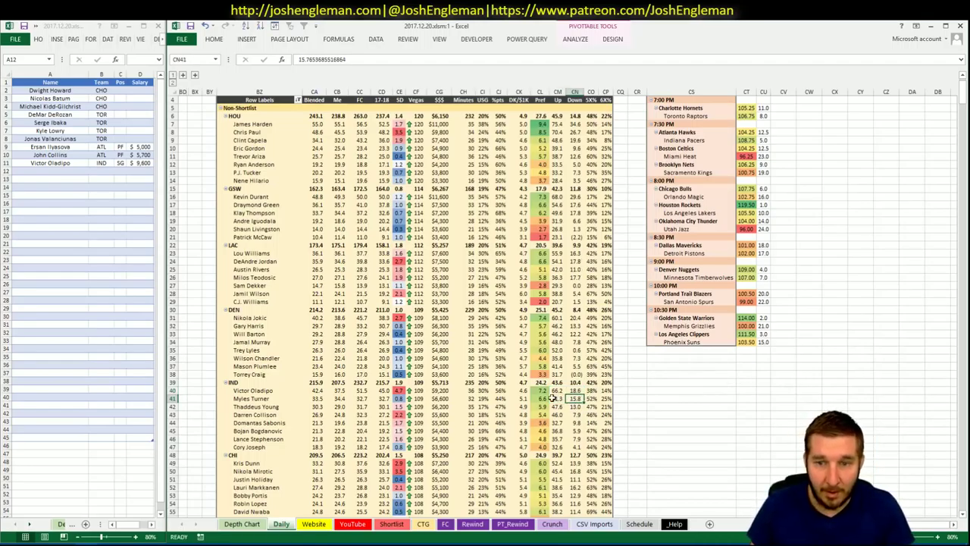
{"action": "left_click", "coordinate": [554, 398]}
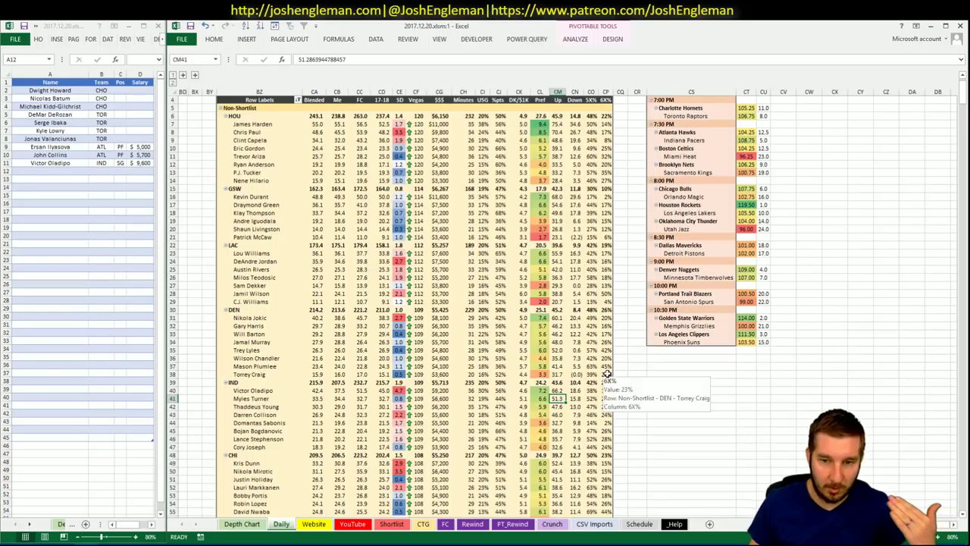
{"action": "left_click", "coordinate": [577, 399]}
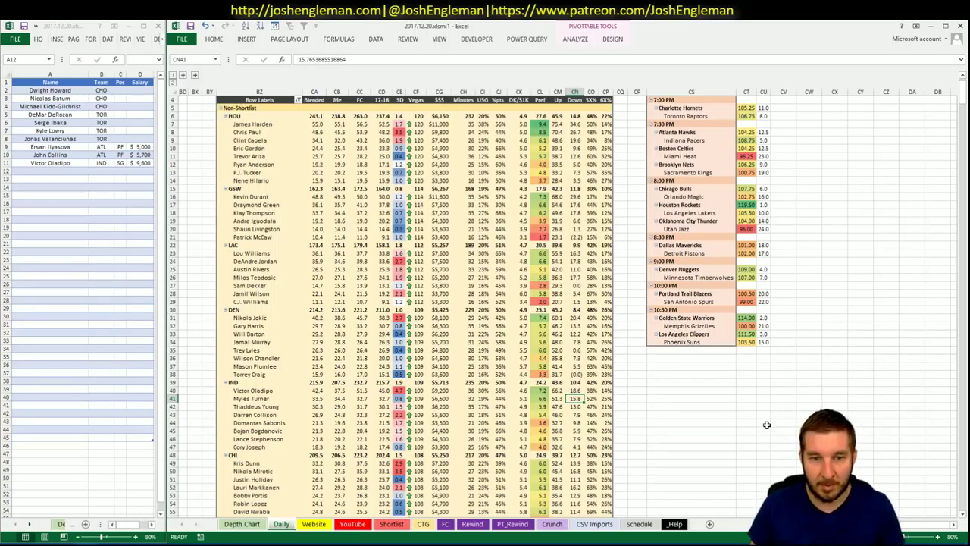
{"action": "left_click", "coordinate": [556, 398]}
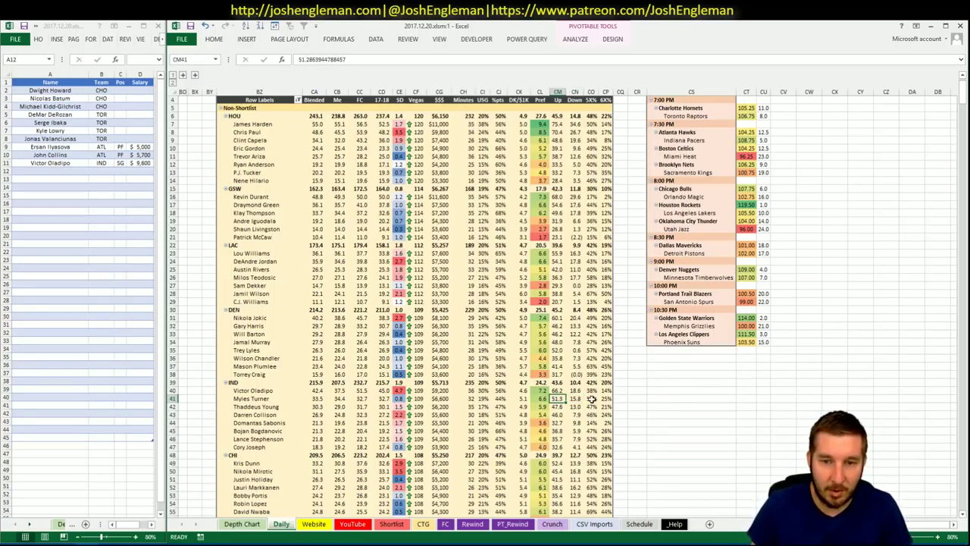
{"action": "left_click", "coordinate": [319, 399]}
{"action": "left_click", "coordinate": [564, 398]}
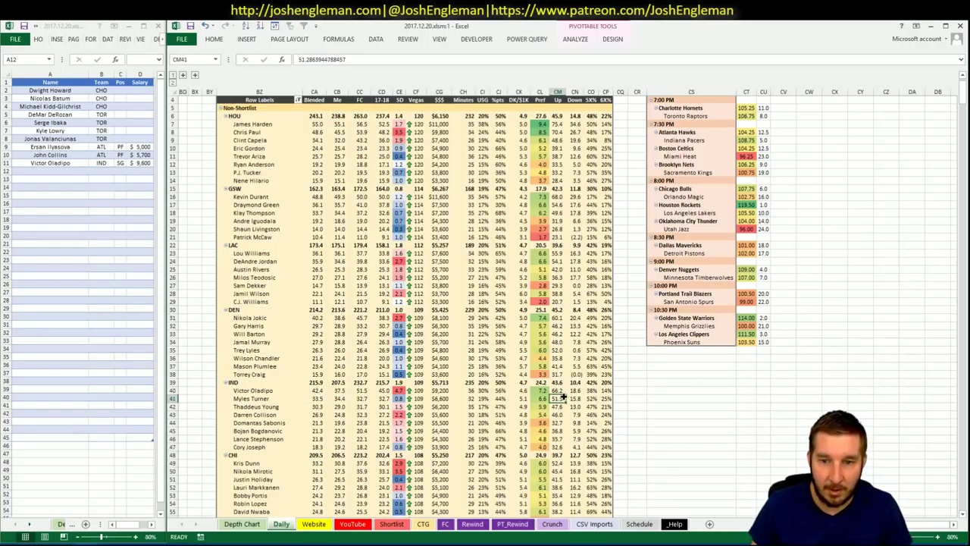
{"action": "left_click", "coordinate": [582, 399]}
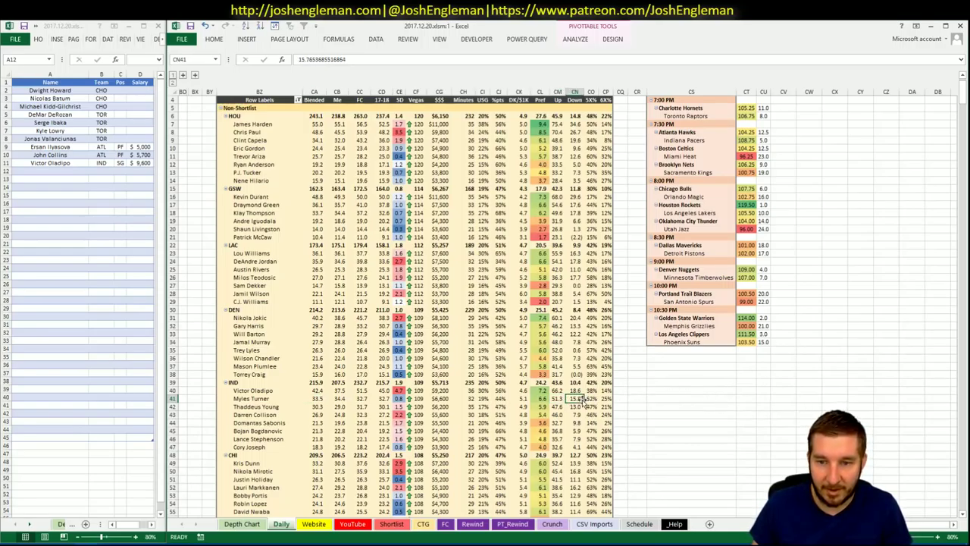
{"action": "left_click", "coordinate": [604, 397]}
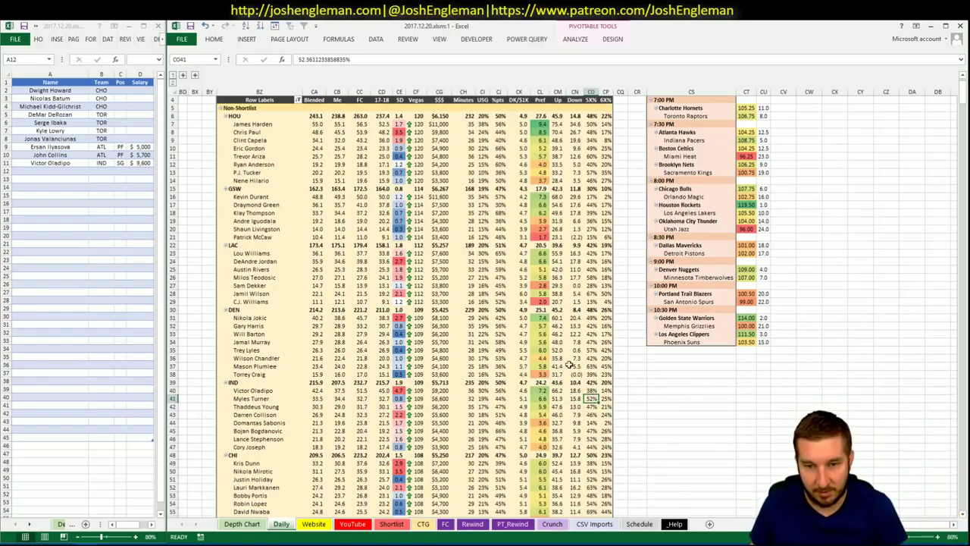
{"action": "mouse_move", "coordinate": [604, 400]}
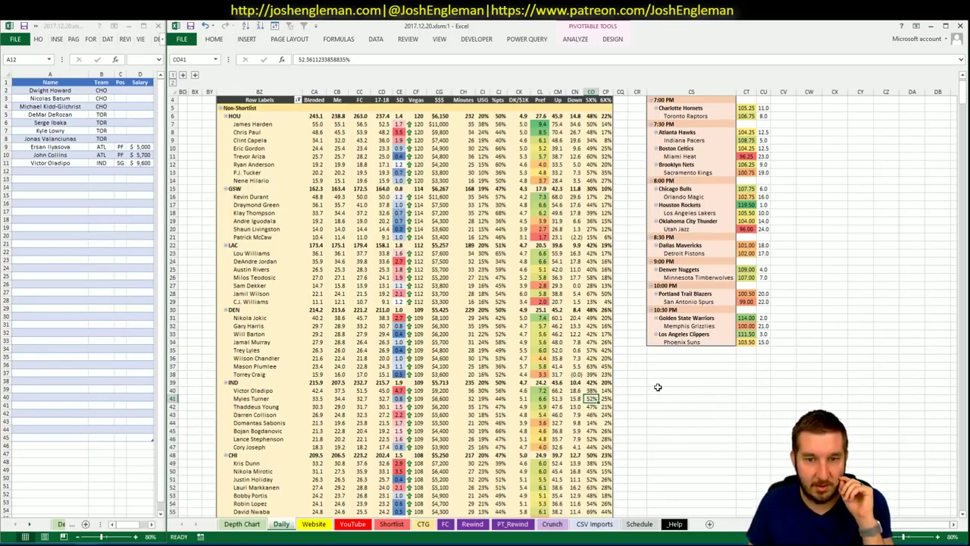
{"action": "left_click", "coordinate": [607, 399]}
{"action": "left_click", "coordinate": [709, 414]}
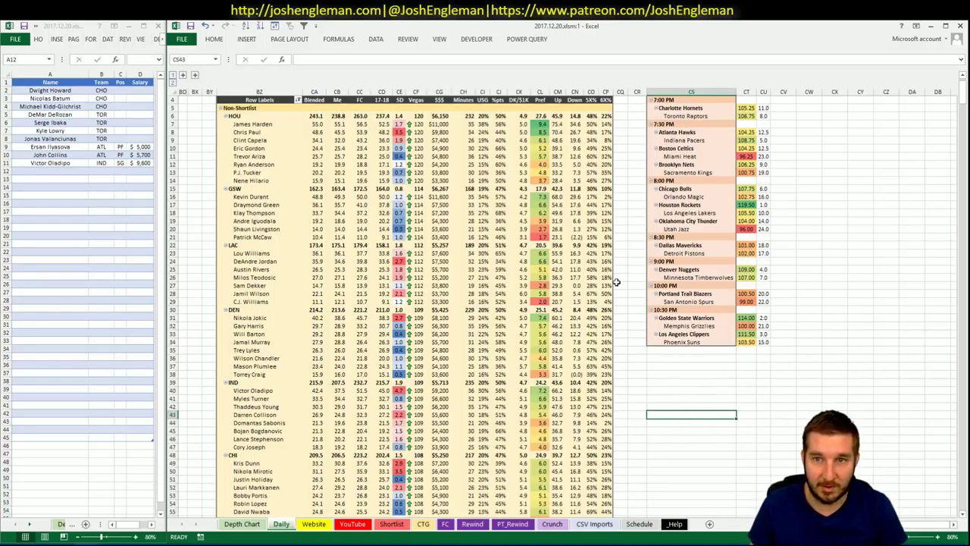
Check Indiana's shot profile against ATL on the CTG sheet, and compare the YouTube sheet projections with the recent game log
{"action": "left_click", "coordinate": [421, 524]}
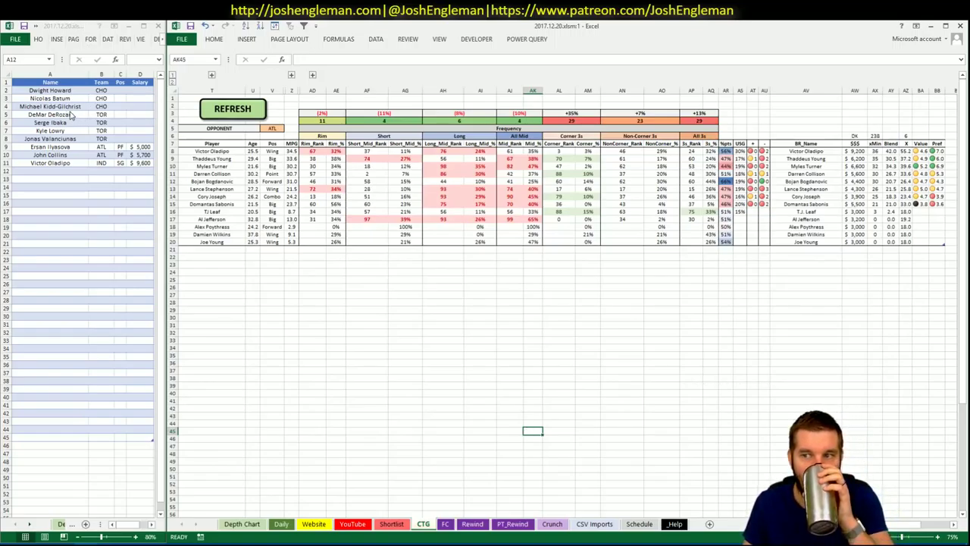
{"action": "left_click", "coordinate": [353, 524]}
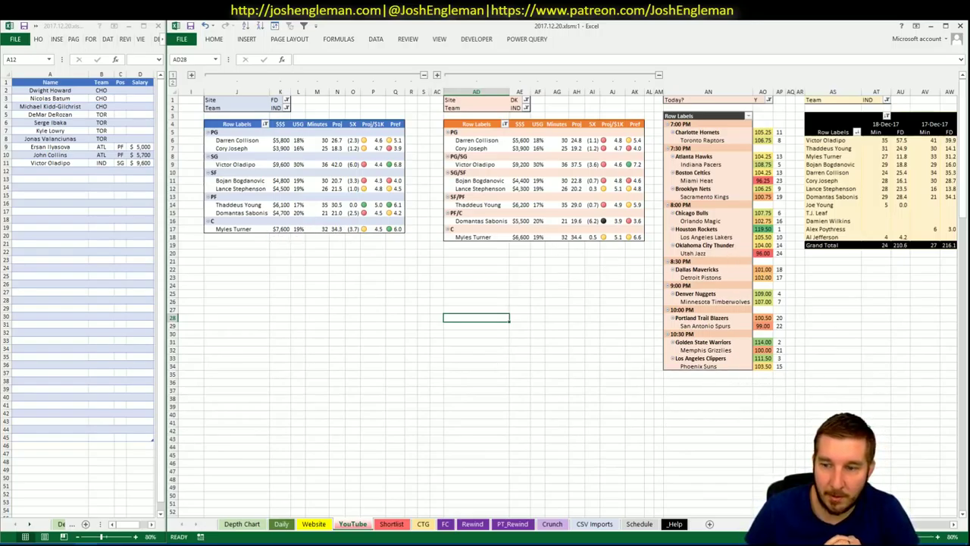
{"action": "scroll", "coordinate": [965, 529], "scroll_direction": "right", "scroll_amount": 5}
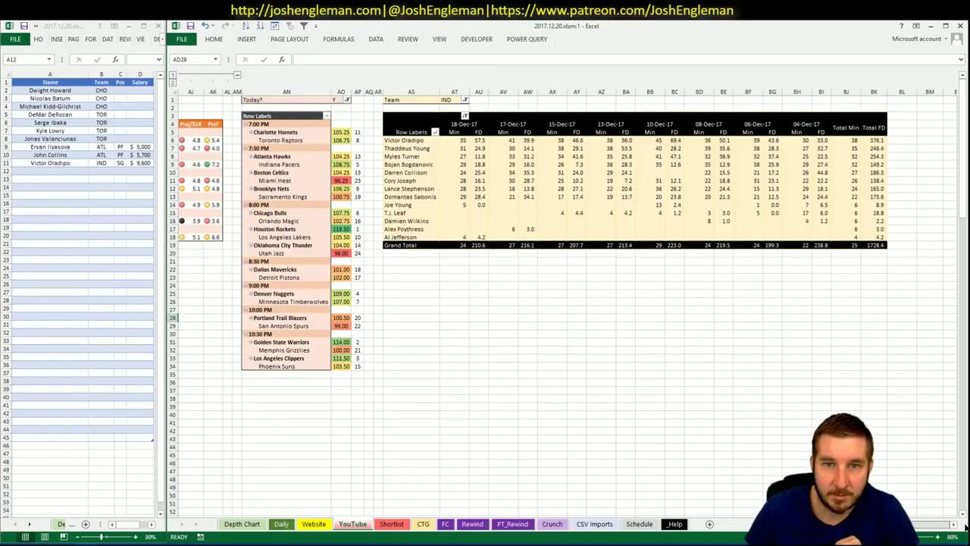
{"action": "scroll", "coordinate": [964, 528], "scroll_direction": "left", "scroll_amount": 5}
{"action": "scroll", "coordinate": [541, 303], "scroll_direction": "left", "scroll_amount": 2}
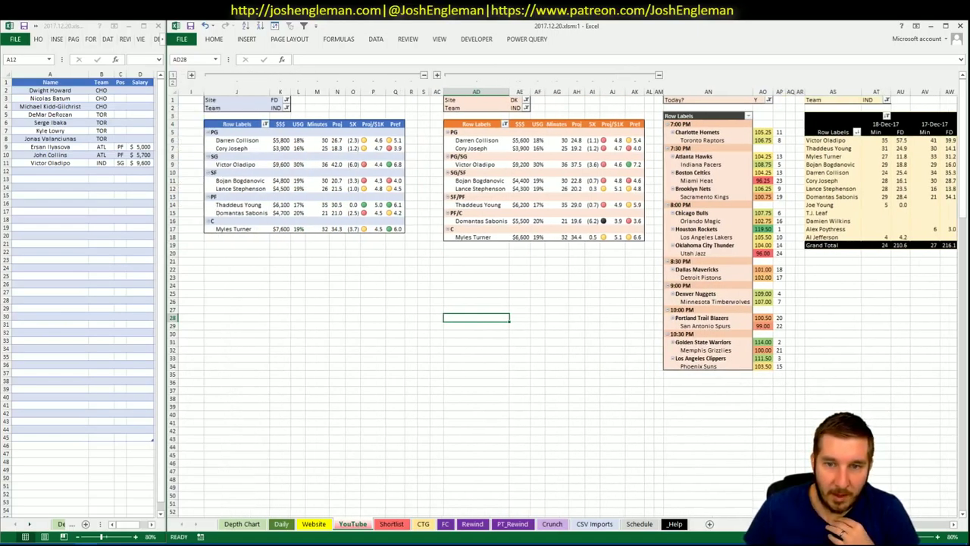
{"action": "scroll", "coordinate": [541, 303], "scroll_direction": "right", "scroll_amount": 5}
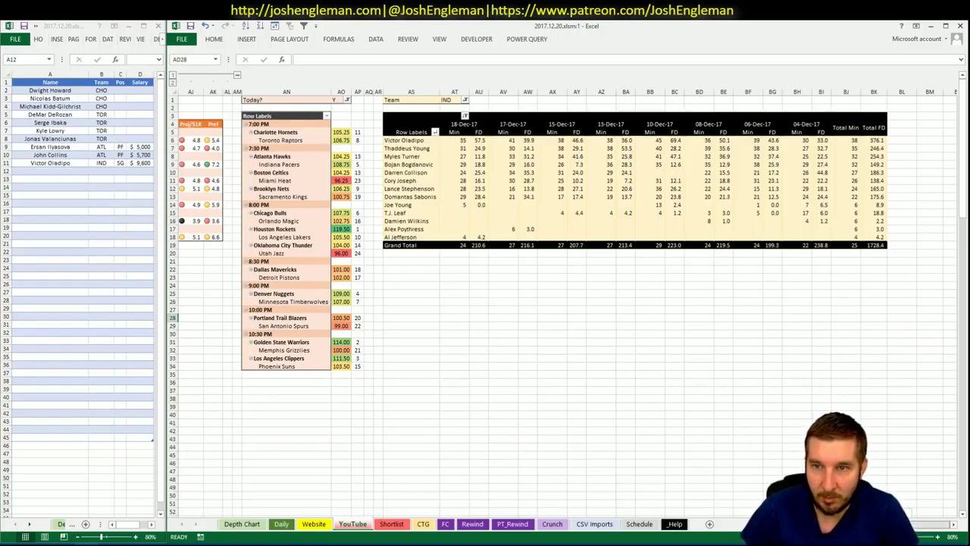
{"action": "scroll", "coordinate": [568, 293], "scroll_direction": "left", "scroll_amount": 5}
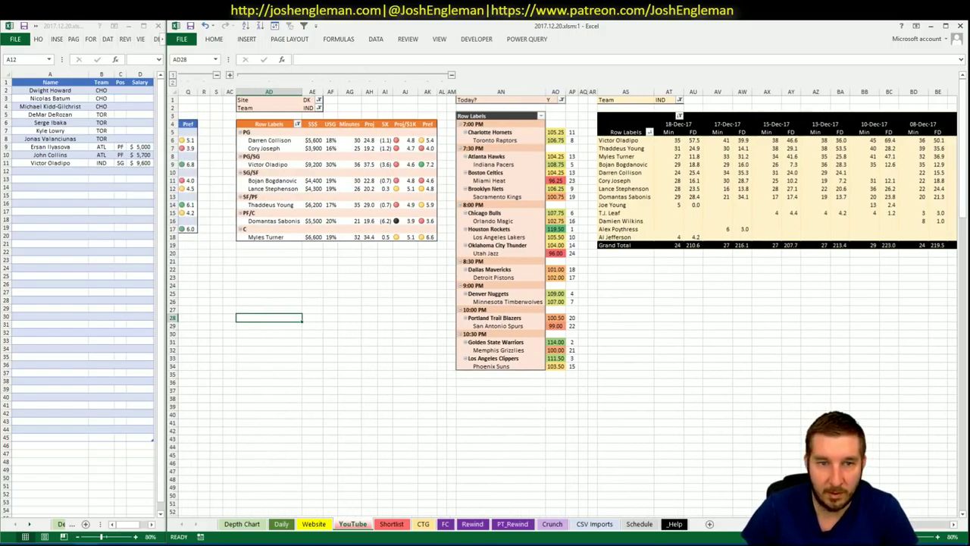
Add Myles Turner to the preferred players list below Victor Oladipo
{"action": "left_click", "coordinate": [47, 171]}
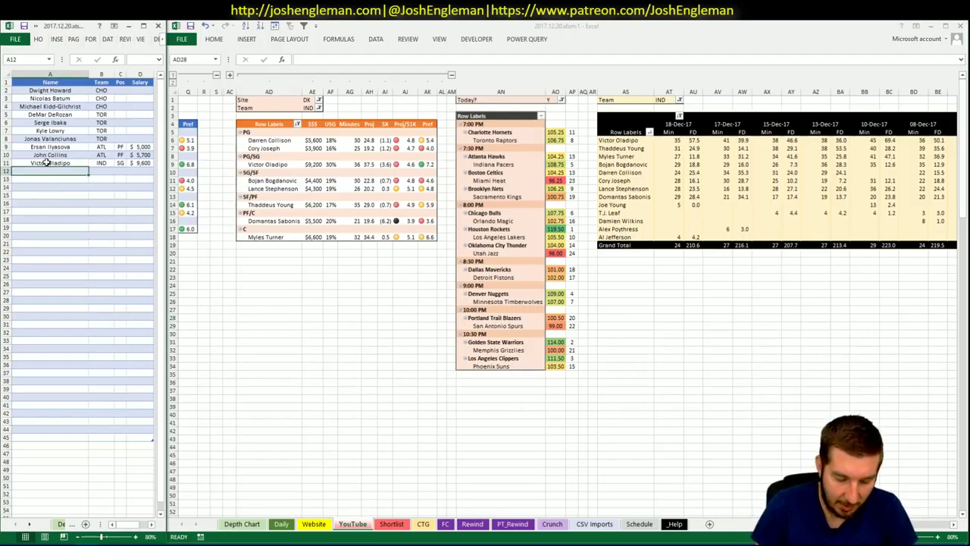
{"action": "type", "text": "Myles Turner"}
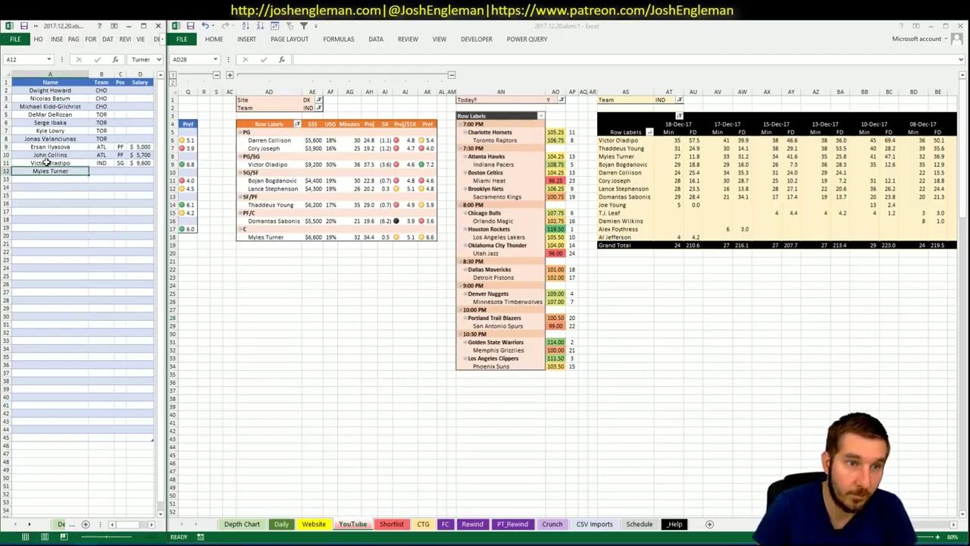
{"action": "key", "text": "Return"}
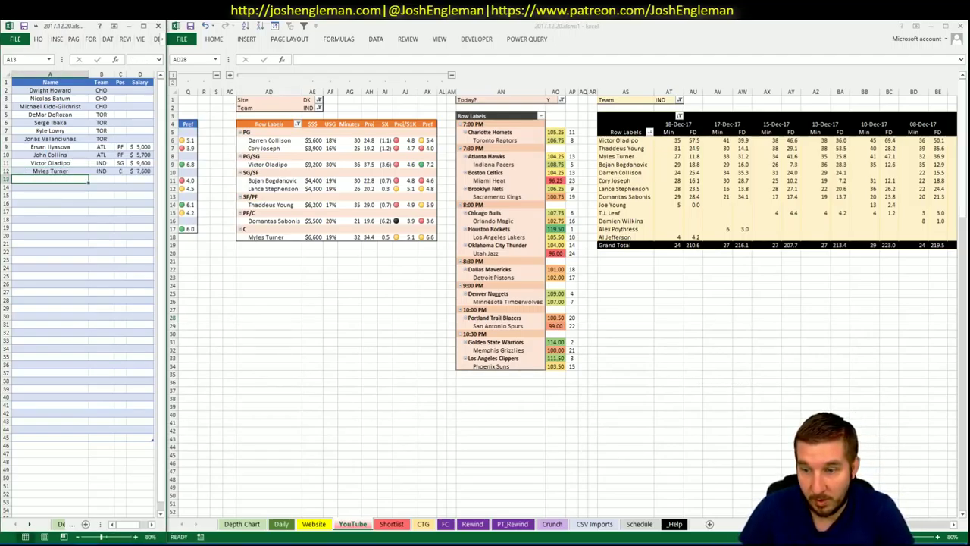
Set the Team filter of both the FD and DK projection tables on the YouTube sheet to BOS
{"action": "scroll", "coordinate": [564, 303], "scroll_direction": "left", "scroll_amount": 5}
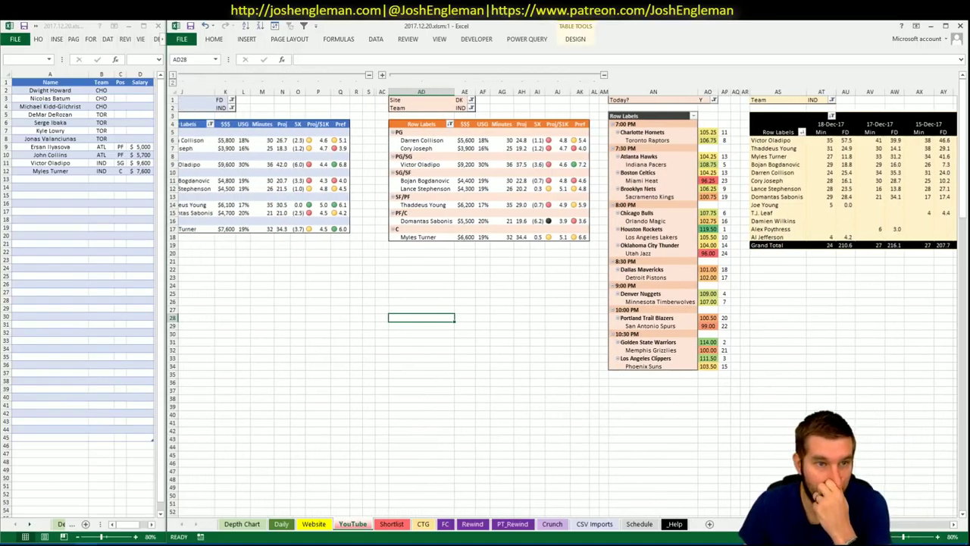
{"action": "scroll", "coordinate": [503, 435], "scroll_direction": "left", "scroll_amount": 1}
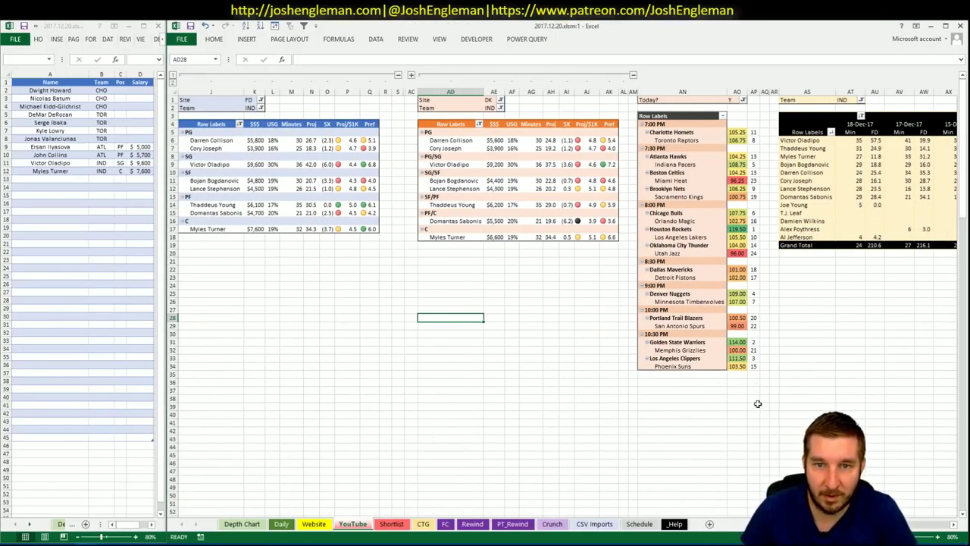
{"action": "left_click", "coordinate": [52, 178]}
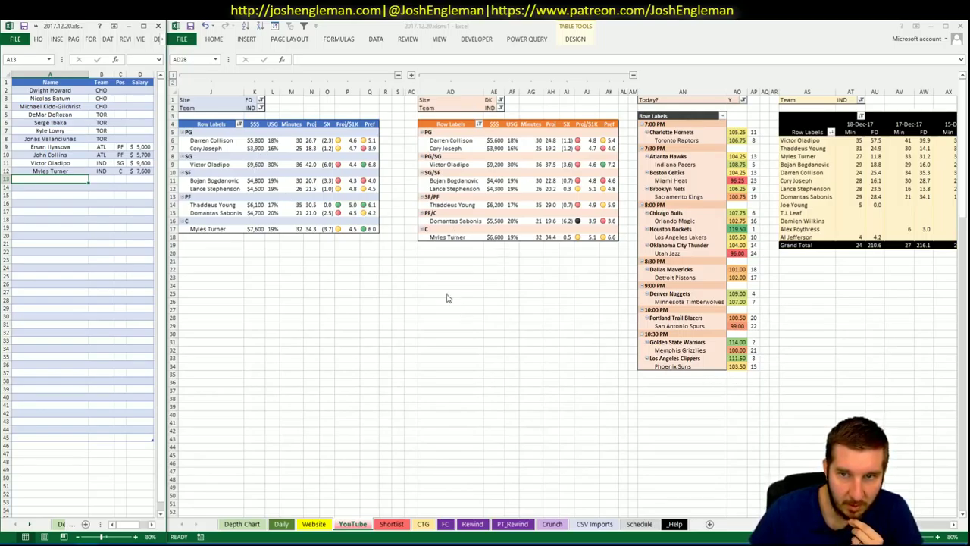
{"action": "left_click", "coordinate": [250, 107]}
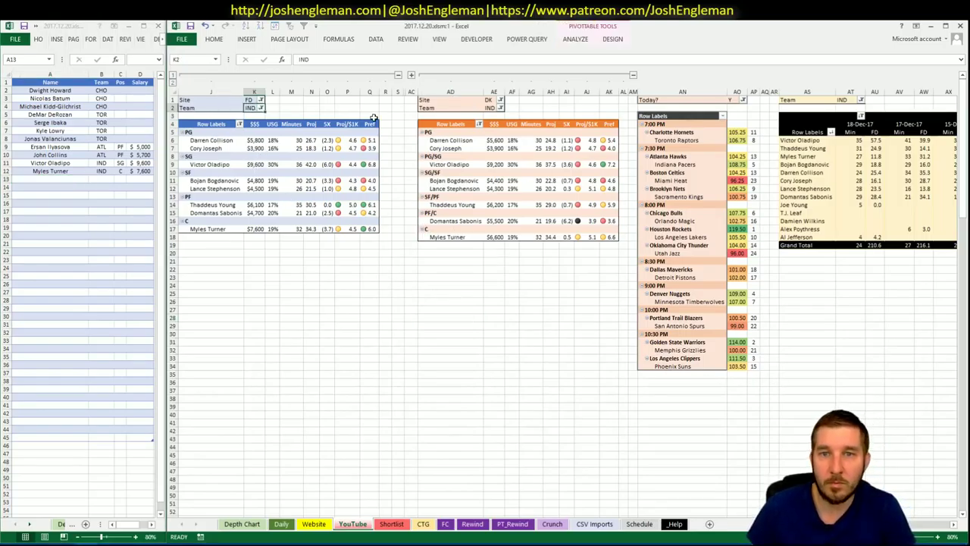
{"action": "type", "text": "BOS"}
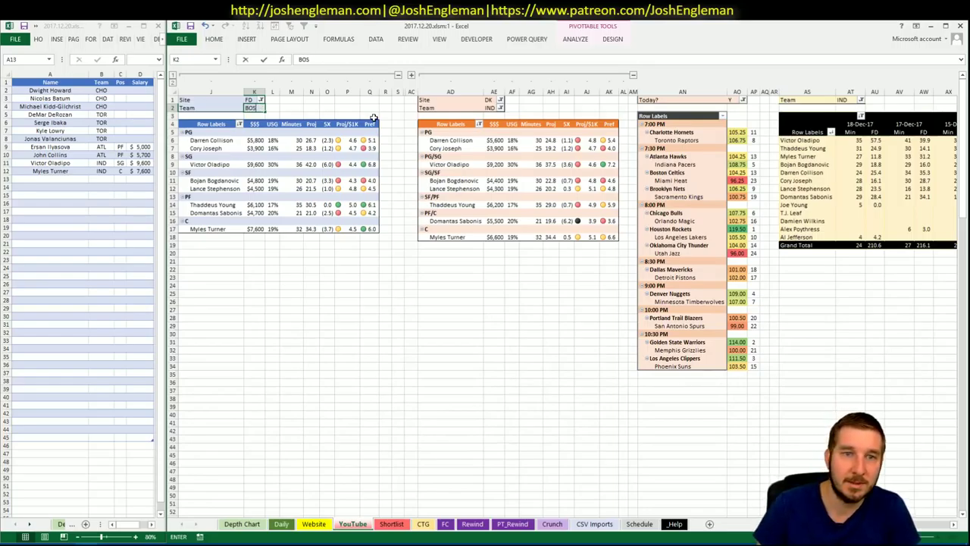
{"action": "key", "text": "Return"}
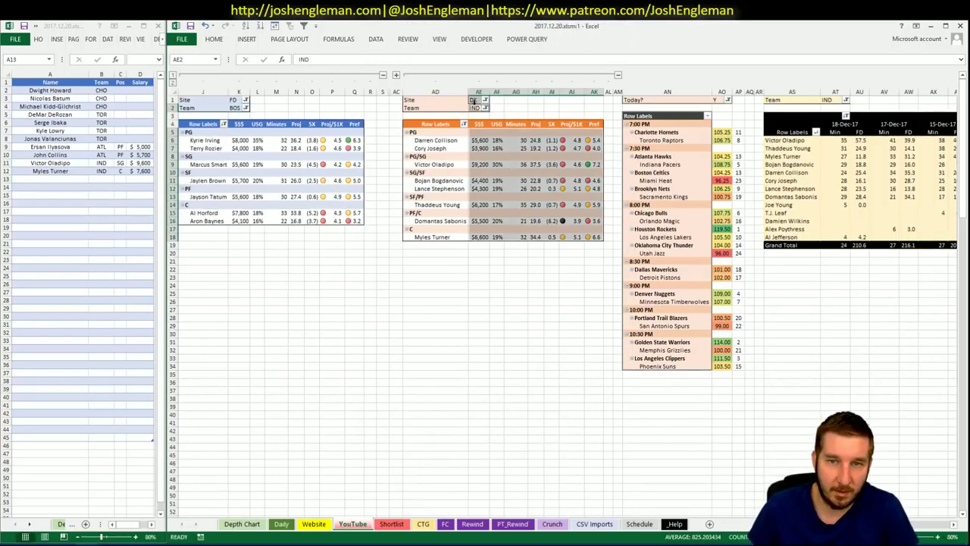
{"action": "left_click", "coordinate": [476, 108]}
{"action": "type", "text": "BOS"}
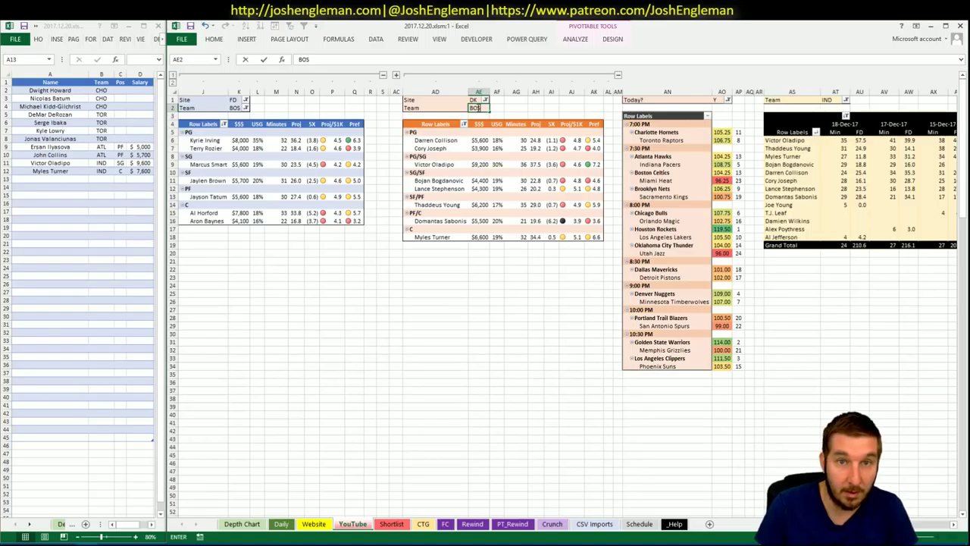
{"action": "key", "text": "Return"}
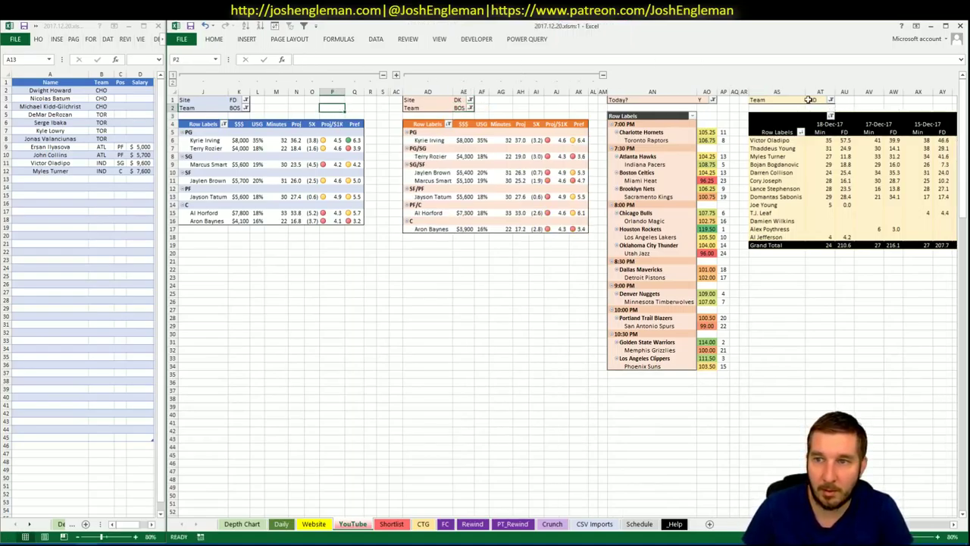
Filter the recent game log table to team BOS
{"action": "left_click", "coordinate": [818, 99]}
{"action": "type", "text": "BOS"}
{"action": "key", "text": "Return"}
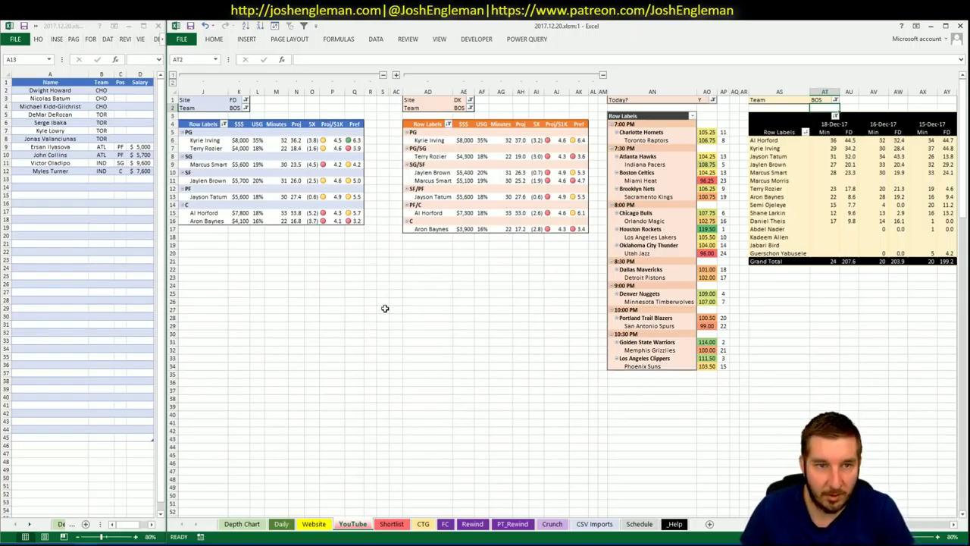
{"action": "left_click", "coordinate": [269, 244]}
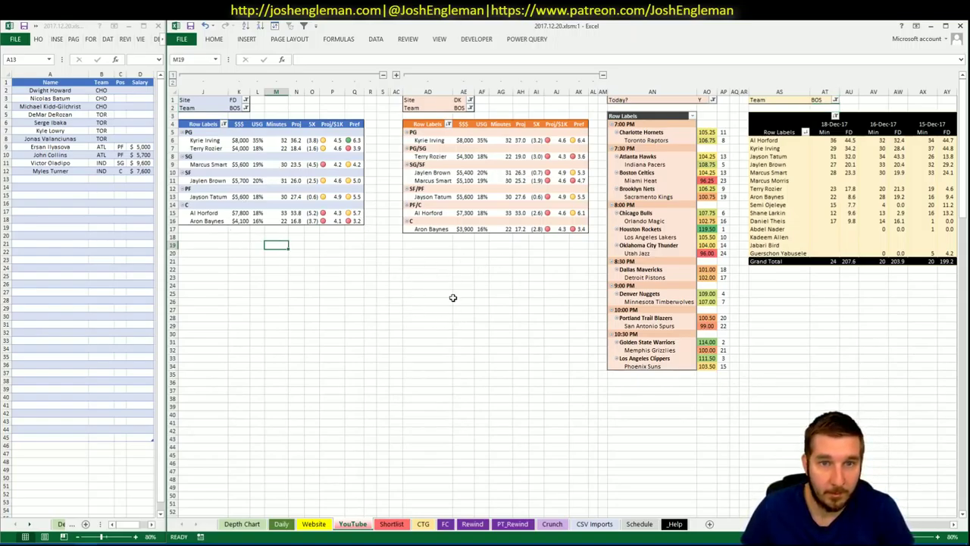
Switch to Cleaning the Glass in the browser and open the Shooting: Frequency section of the Boston Celtics' player stats
{"action": "left_click", "coordinate": [38, 544]}
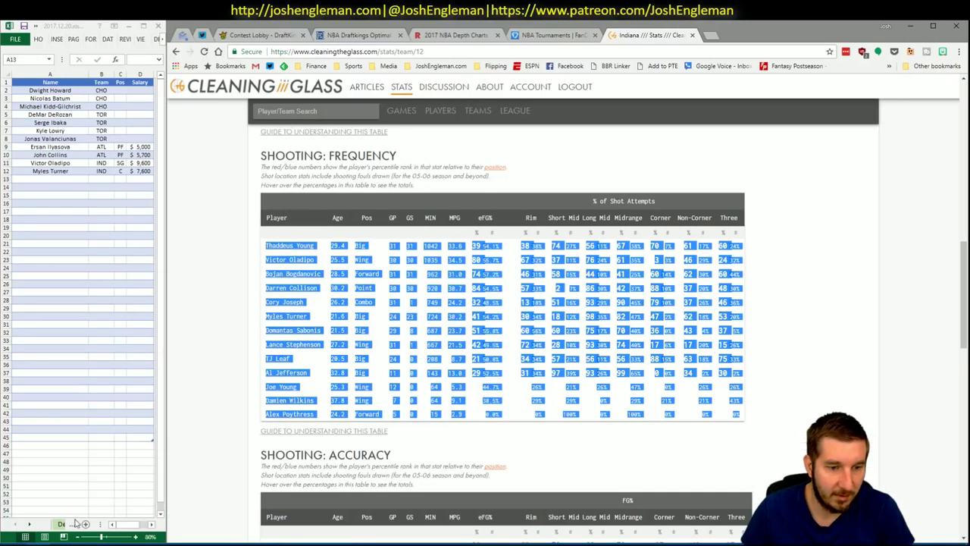
{"action": "type", "text": "celtics"}
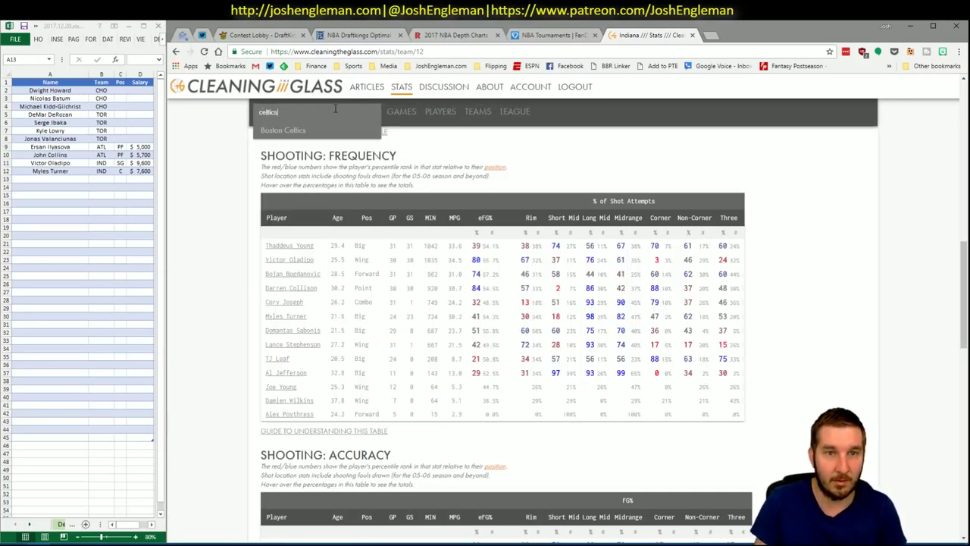
{"action": "key", "text": "Down"}
{"action": "key", "text": "Return"}
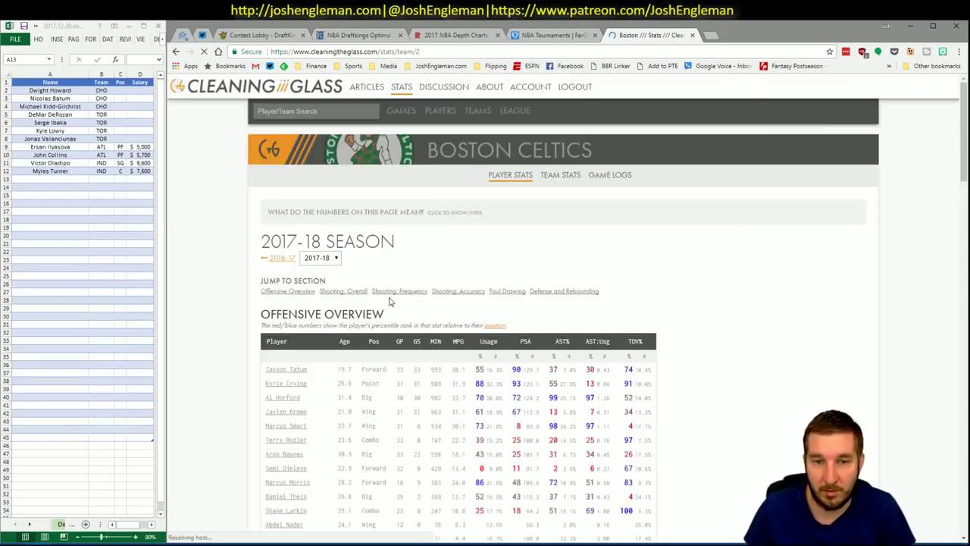
{"action": "left_click", "coordinate": [393, 291]}
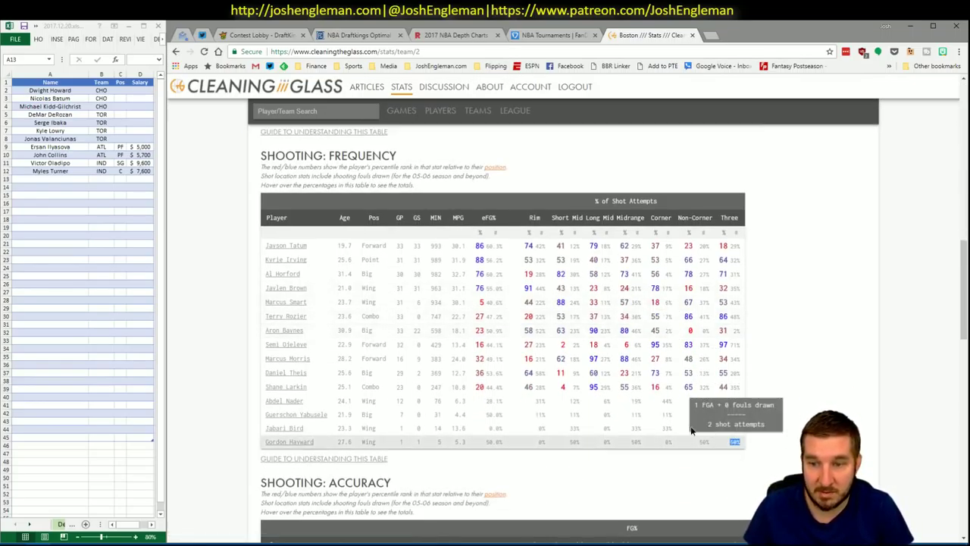
Copy all player rows of Boston's shooting frequency table and load them into the workbook's CTG sheet
{"action": "left_click_drag", "start_coordinate": [691, 430], "coordinate": [401, 277]}
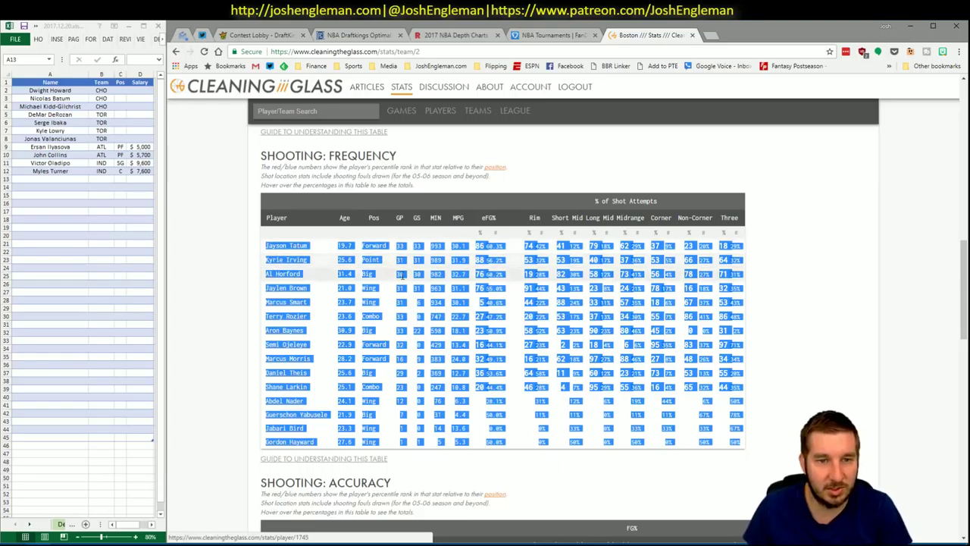
{"action": "key", "text": "alt+Tab"}
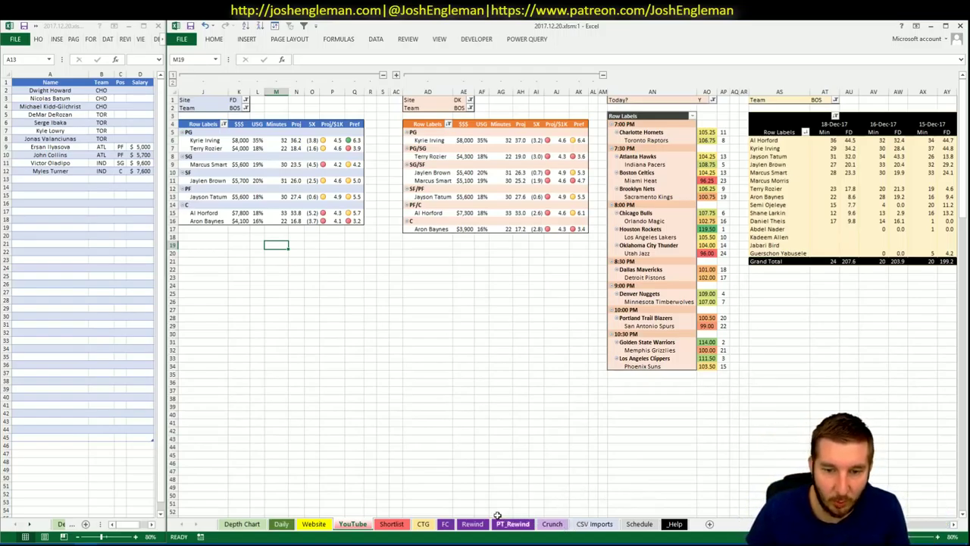
{"action": "left_click", "coordinate": [421, 523]}
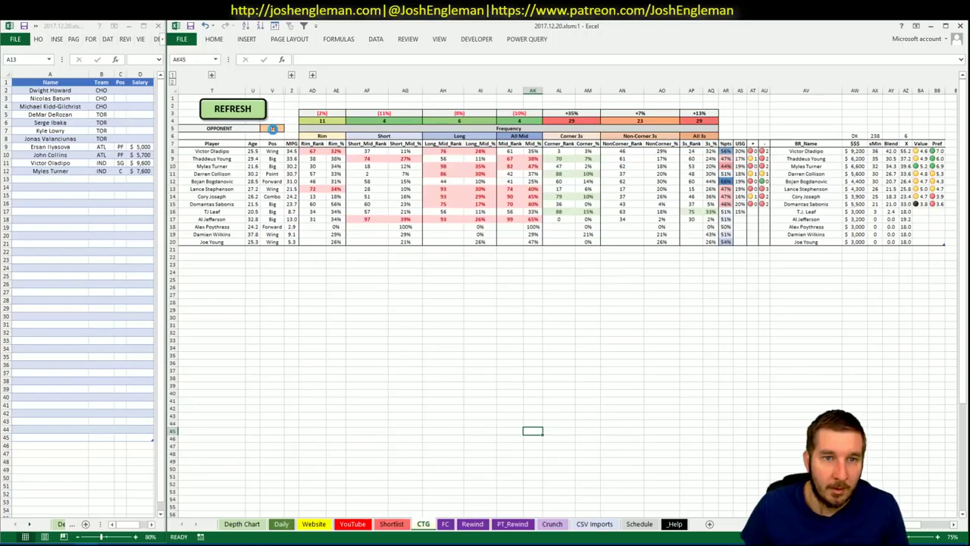
Set the CTG sheet's opponent to MIA and check Boston's shot profile against it
{"action": "left_click", "coordinate": [272, 128]}
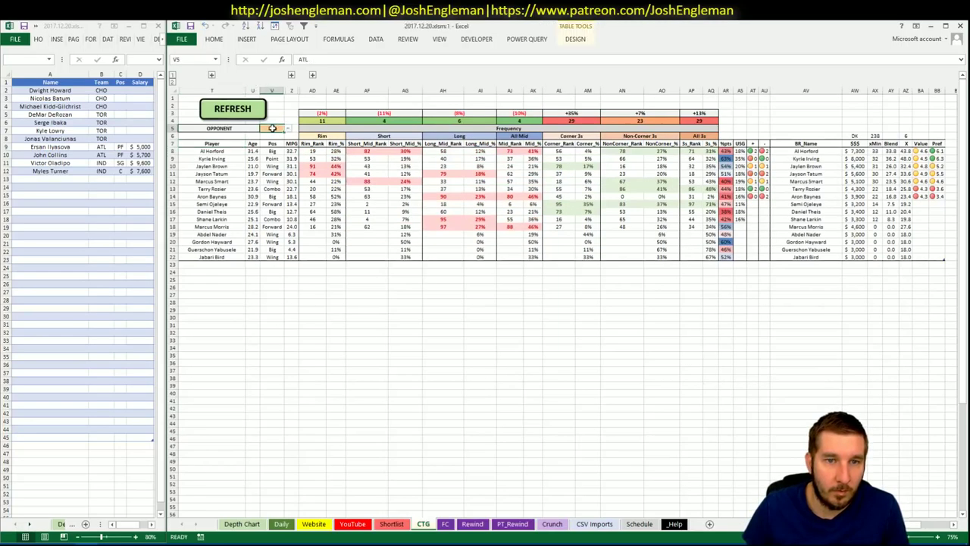
{"action": "key", "text": "Delete"}
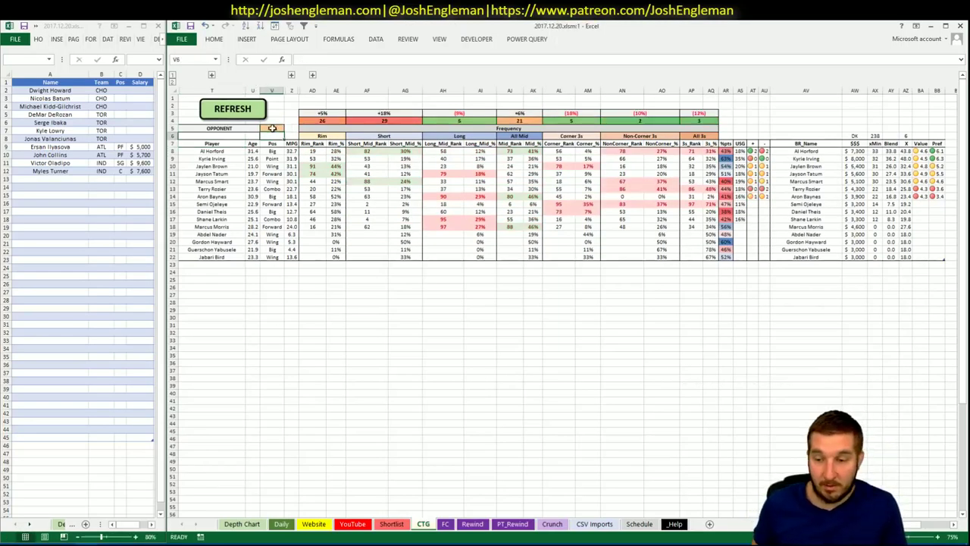
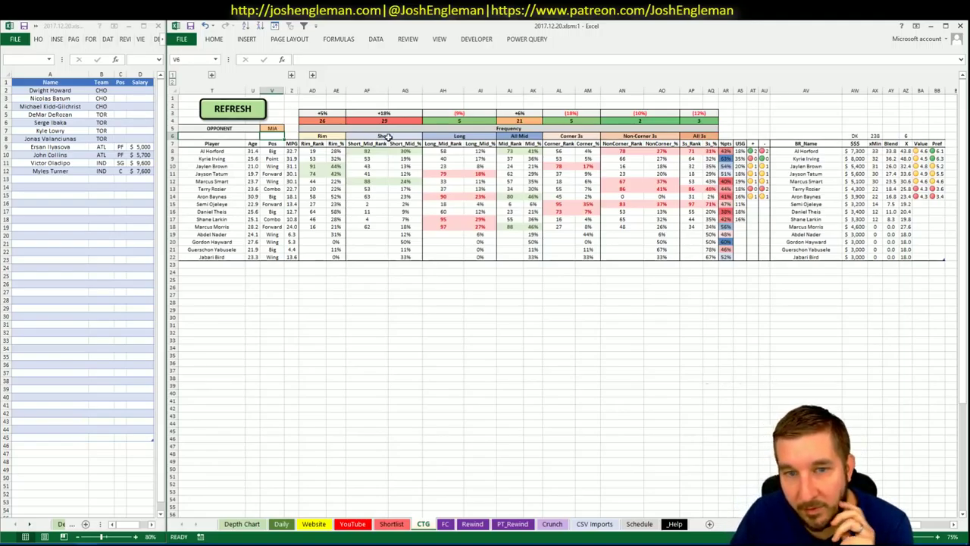
{"action": "left_click", "coordinate": [80, 178]}
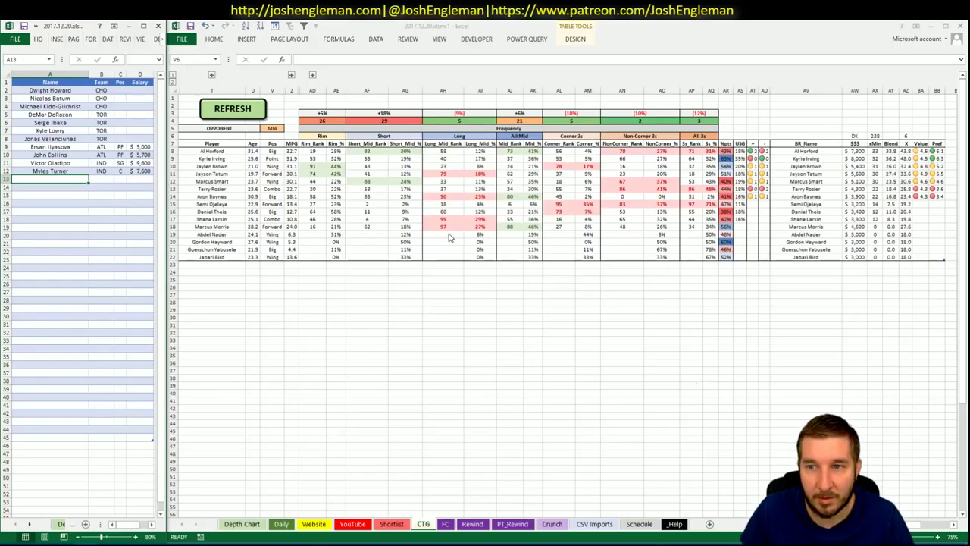
Check Boston's game log on the YouTube sheet and add Kyrie Irving to the preferred players list below Myles Turner
{"action": "left_click", "coordinate": [338, 525]}
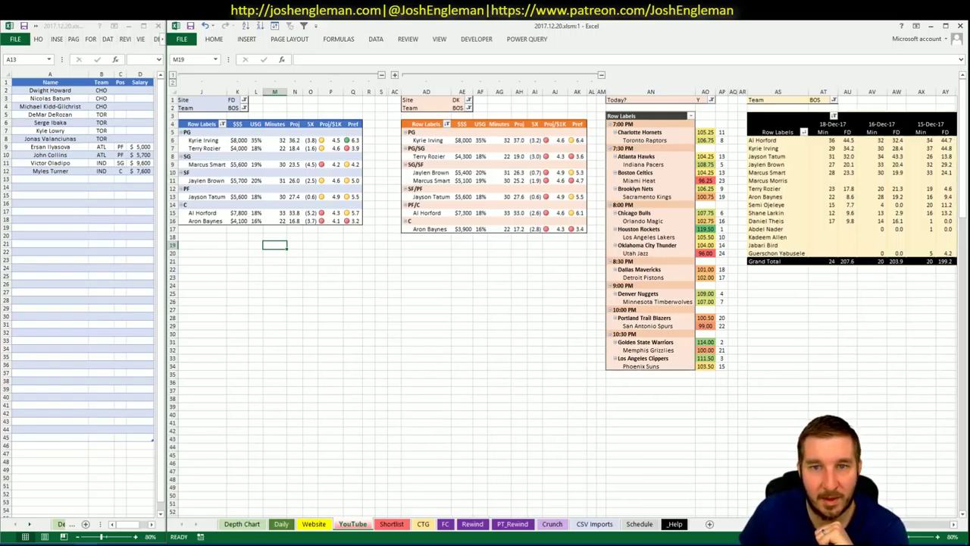
{"action": "scroll", "coordinate": [940, 533], "scroll_direction": "right", "scroll_amount": 10}
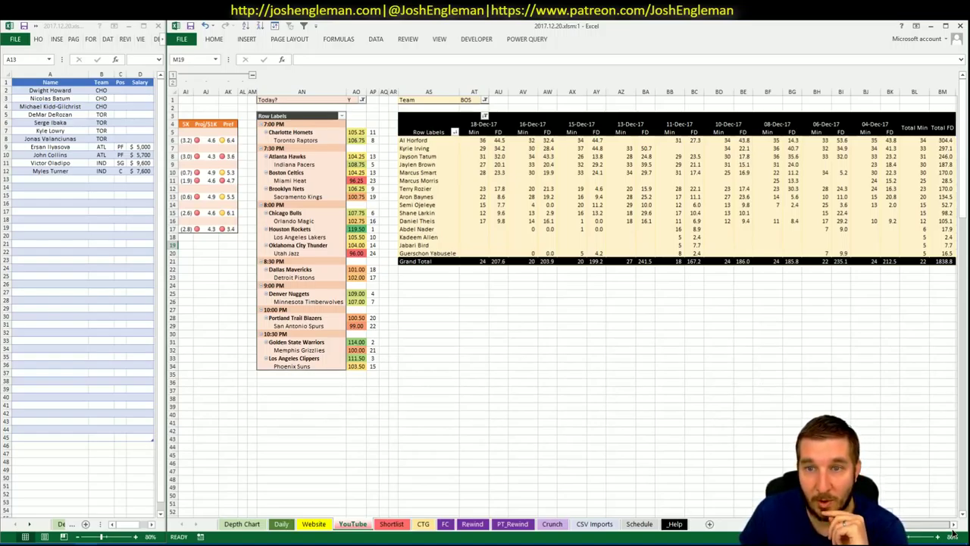
{"action": "scroll", "coordinate": [953, 533], "scroll_direction": "left", "scroll_amount": 10}
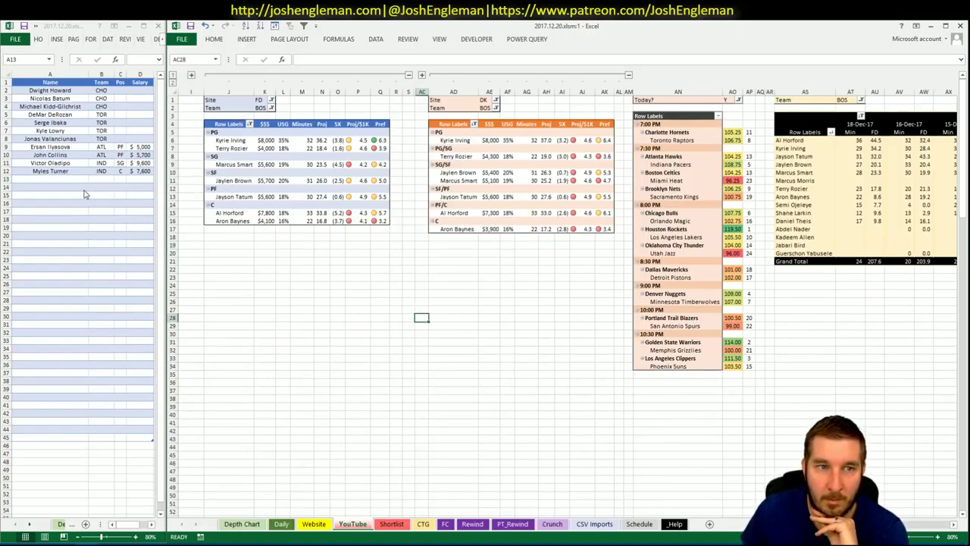
{"action": "left_click", "coordinate": [65, 178]}
{"action": "type", "text": "Kyri"}
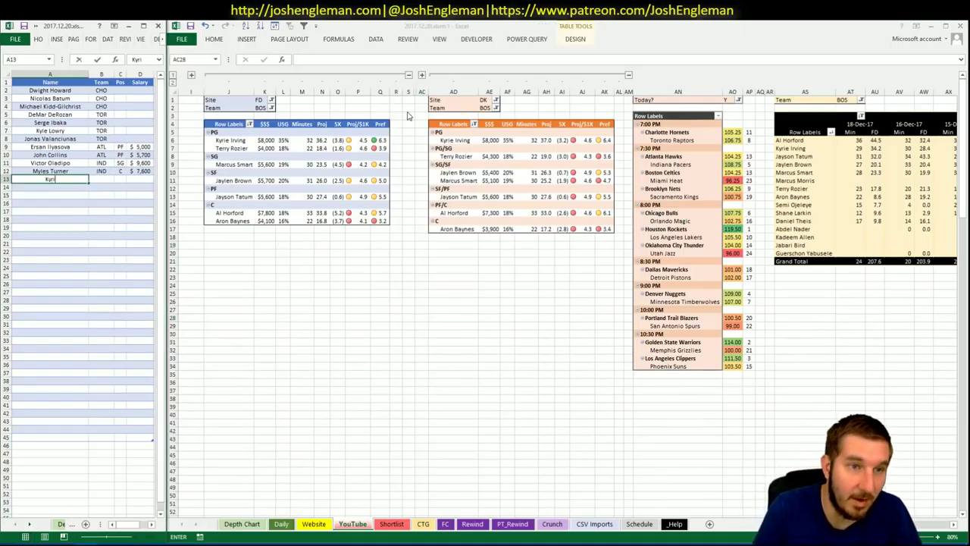
{"action": "type", "text": "e Irving"}
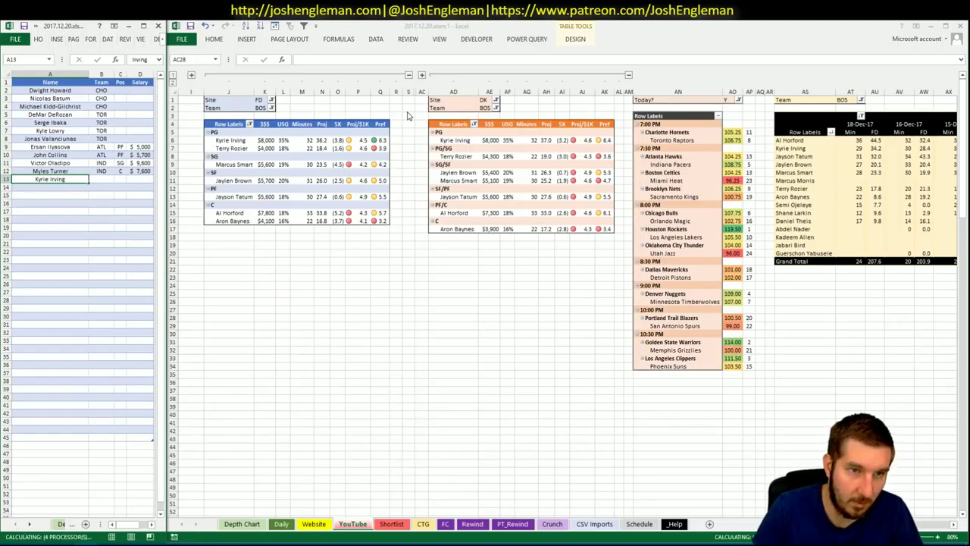
{"action": "key", "text": "Return"}
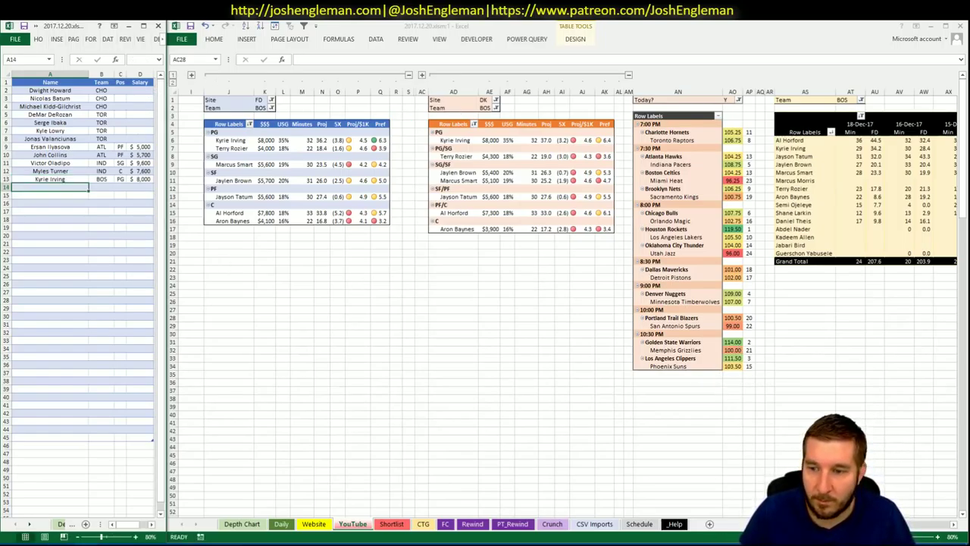
Recheck Boston's recent game log and add Al Horford to the preferred players list below Kyrie Irving
{"action": "left_click", "coordinate": [421, 317]}
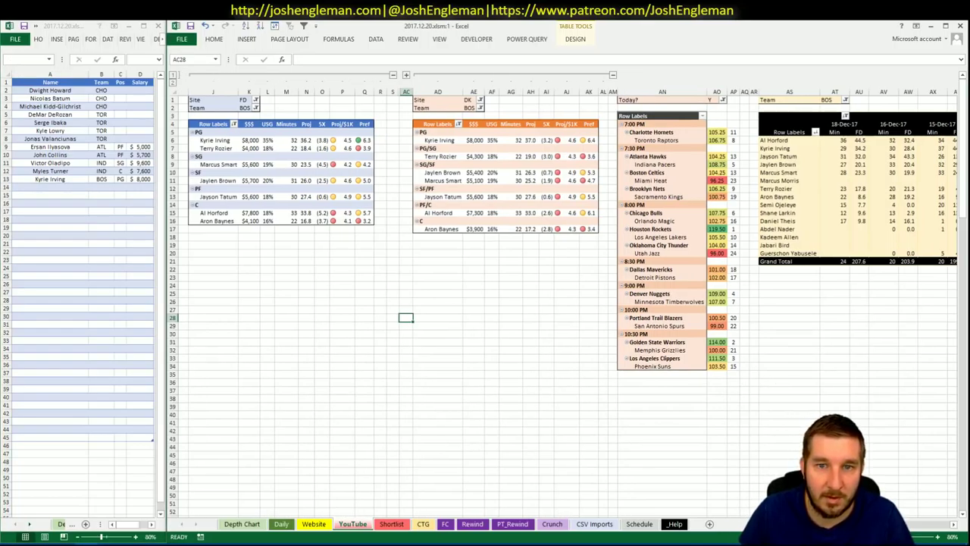
{"action": "scroll", "coordinate": [926, 530], "scroll_direction": "right", "scroll_amount": 5}
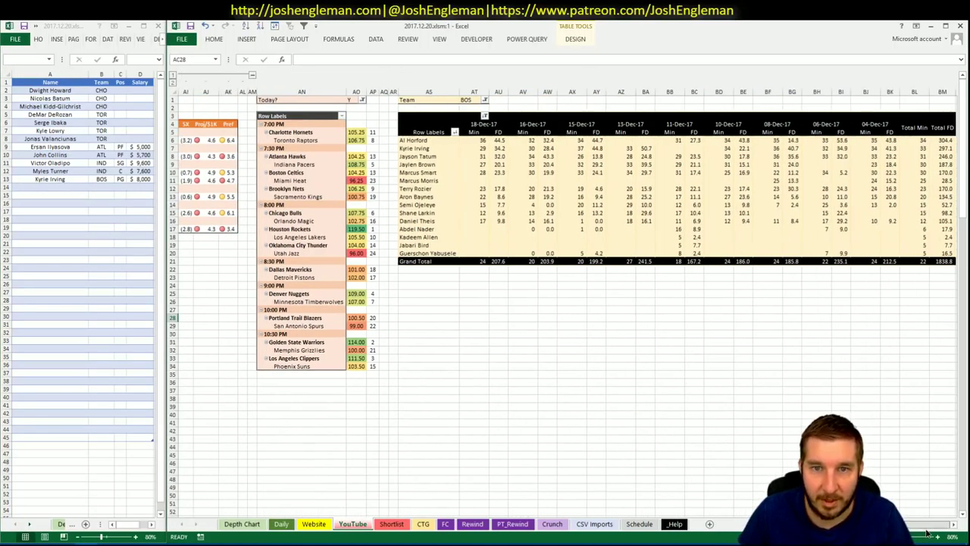
{"action": "scroll", "coordinate": [919, 535], "scroll_direction": "left", "scroll_amount": 5}
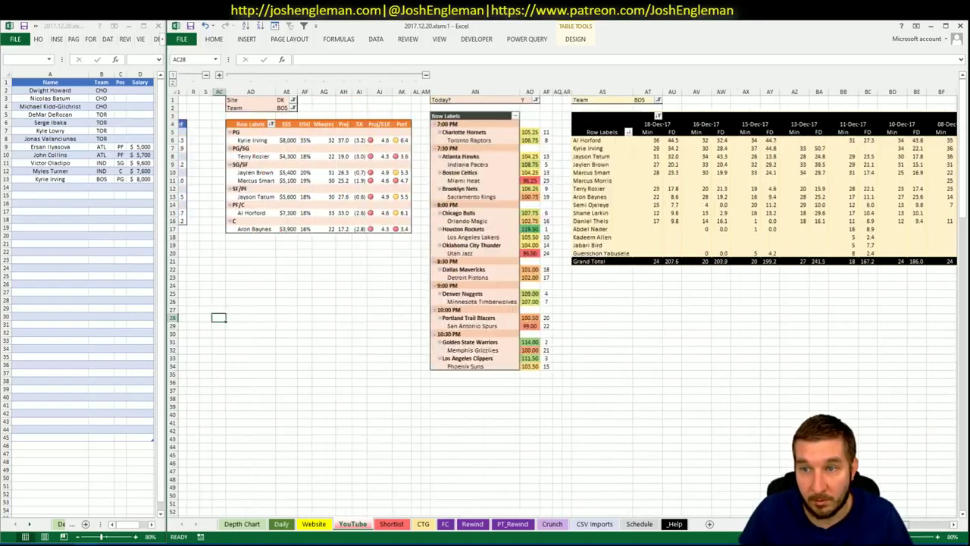
{"action": "left_click", "coordinate": [63, 187]}
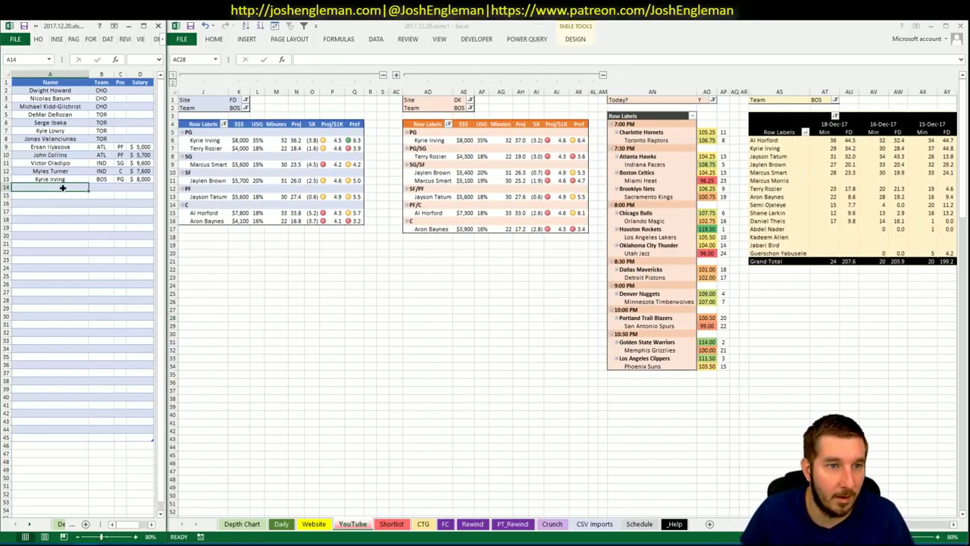
{"action": "type", "text": "Al Hor"}
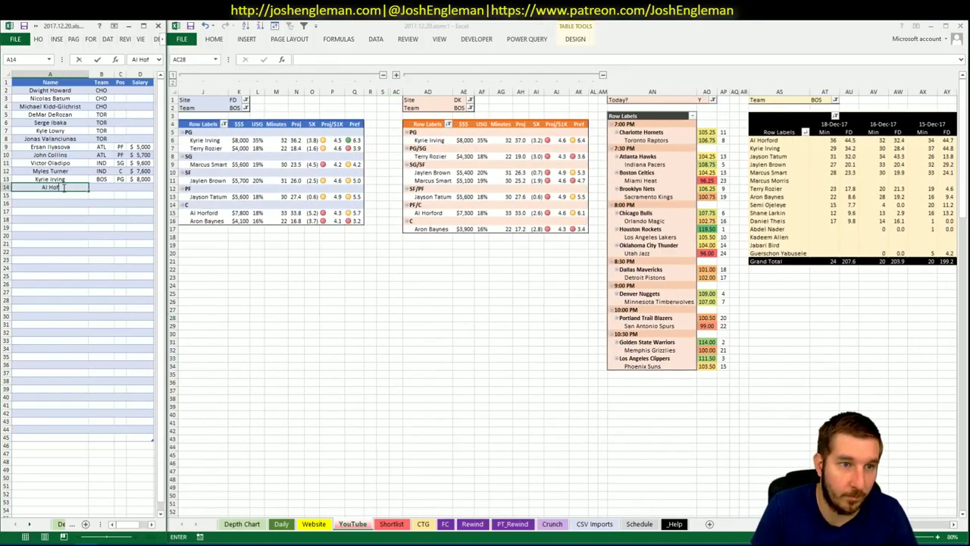
{"action": "type", "text": "ford"}
{"action": "key", "text": "Return"}
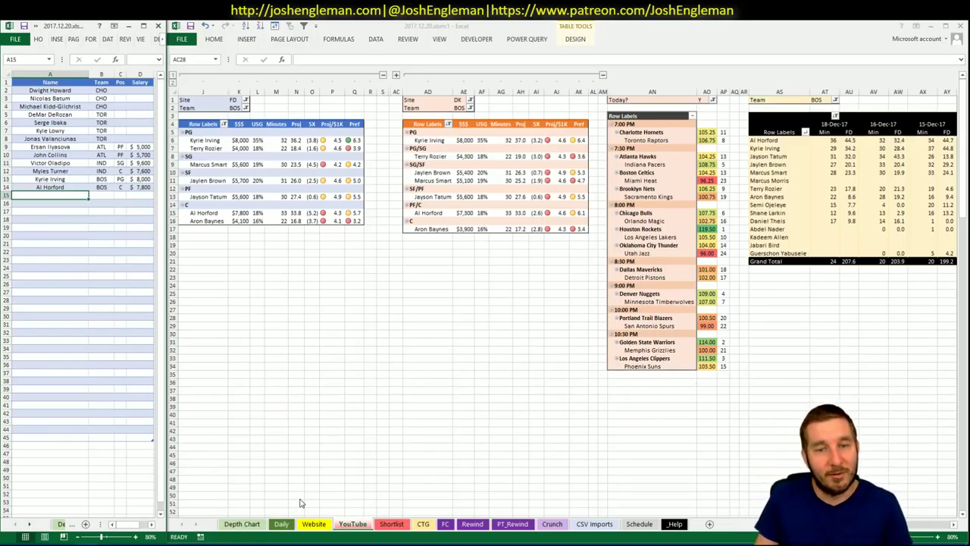
Examine Boston's player projections on the Daily sheet, focusing on Al Horford's row
{"action": "left_click", "coordinate": [242, 524]}
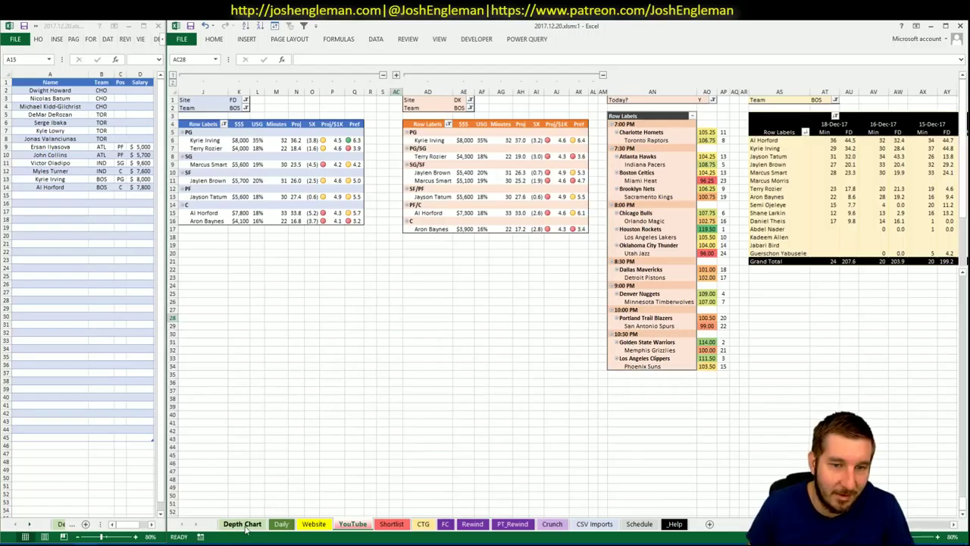
{"action": "left_click", "coordinate": [281, 524]}
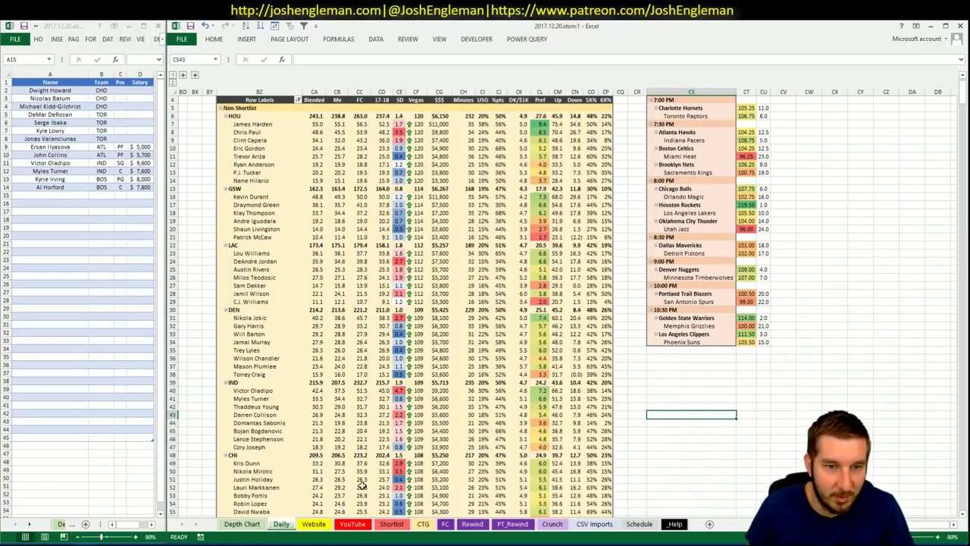
{"action": "left_click", "coordinate": [432, 398]}
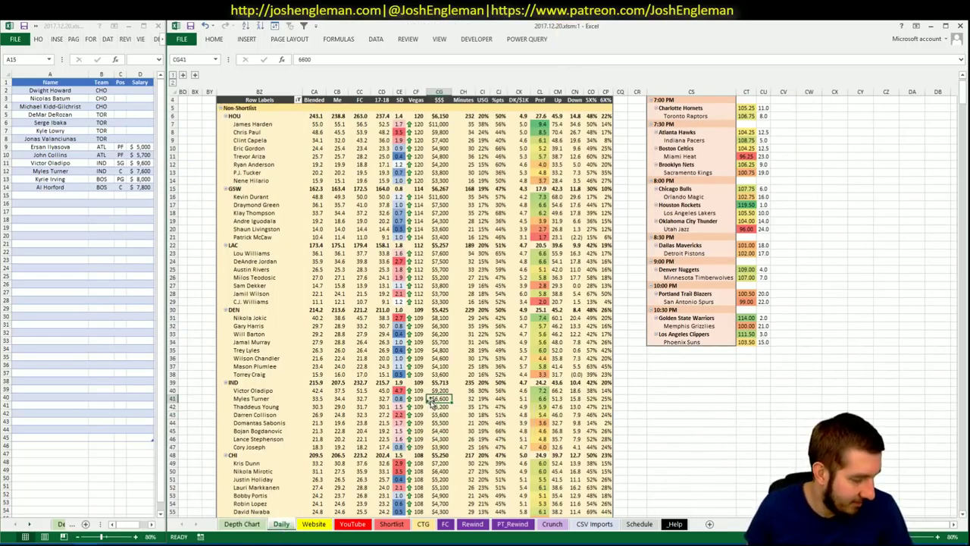
{"action": "scroll", "coordinate": [452, 335], "scroll_direction": "down", "scroll_amount": 14}
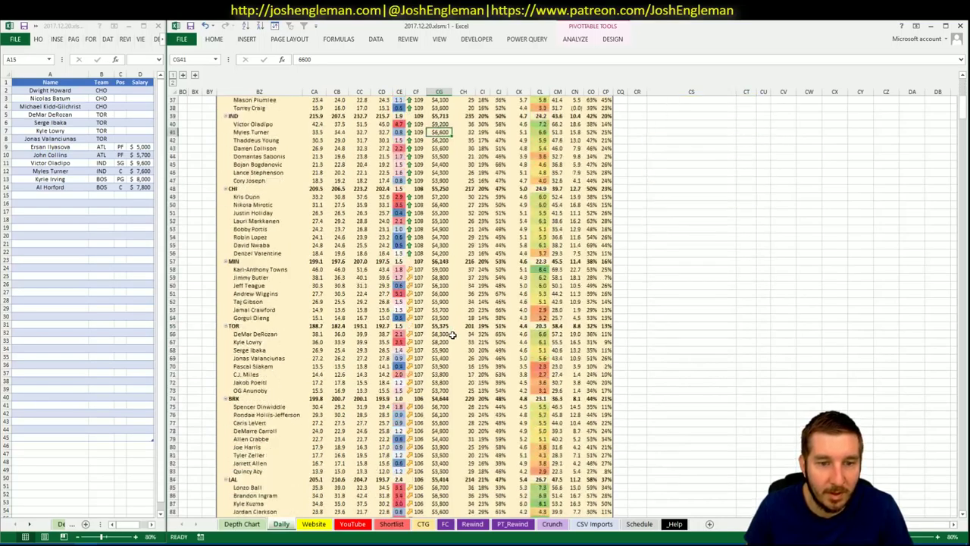
{"action": "scroll", "coordinate": [453, 334], "scroll_direction": "down", "scroll_amount": 8}
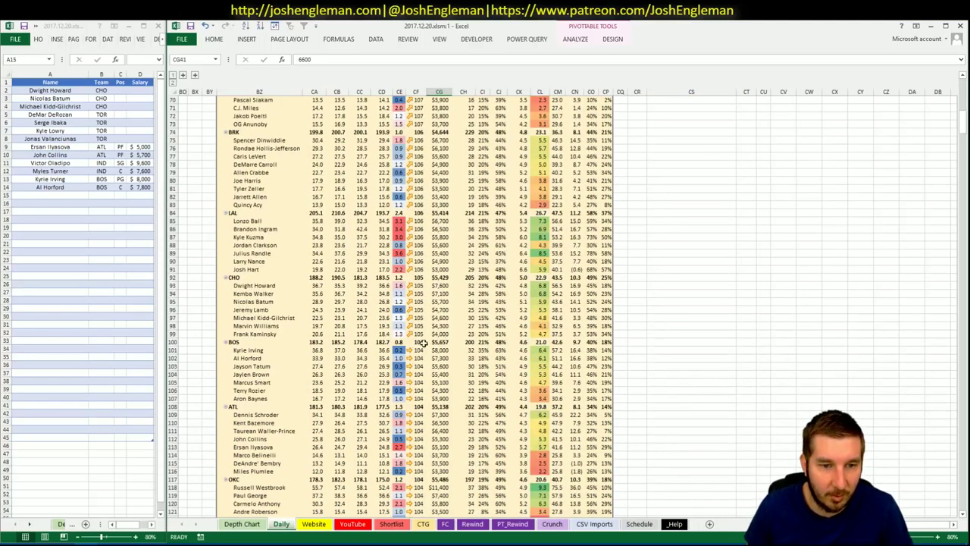
{"action": "left_click_drag", "start_coordinate": [269, 358], "coordinate": [607, 358]}
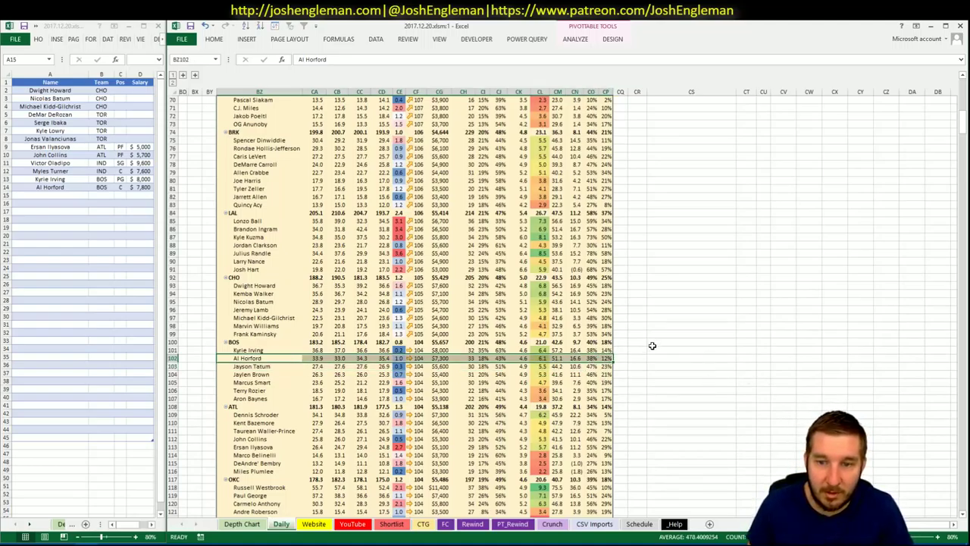
{"action": "double_click", "coordinate": [593, 366]}
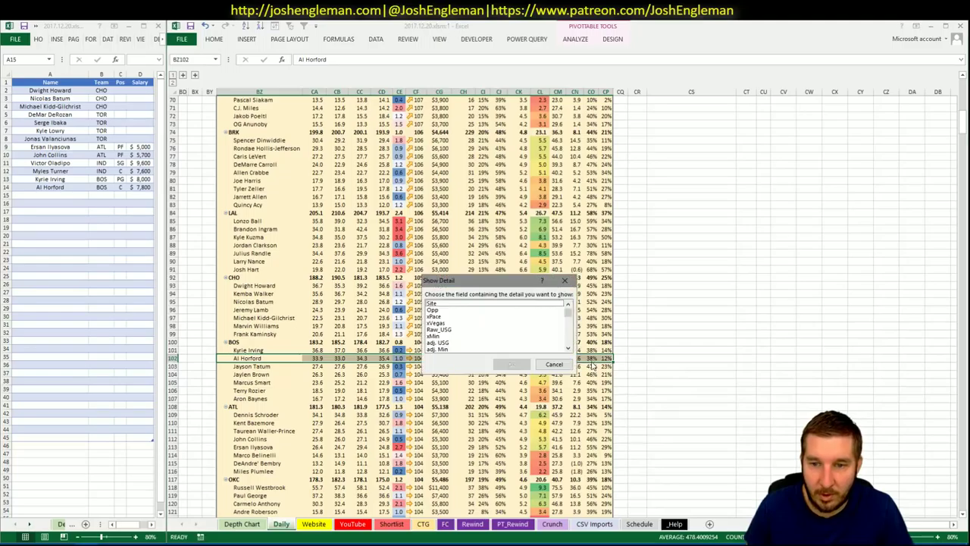
{"action": "left_click", "coordinate": [554, 365]}
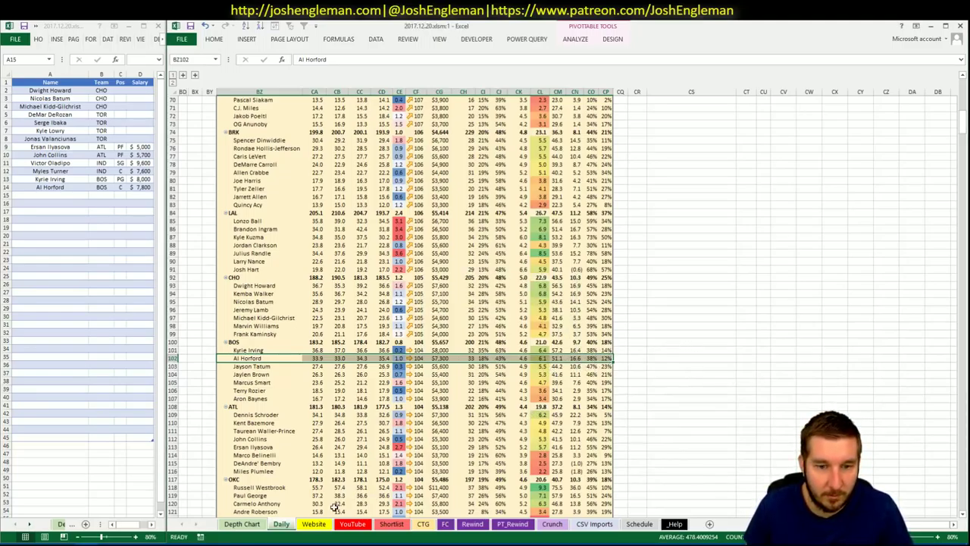
Set the team filters of both the FD and DK projection tables on the YouTube sheet to MIA
{"action": "left_click", "coordinate": [353, 524]}
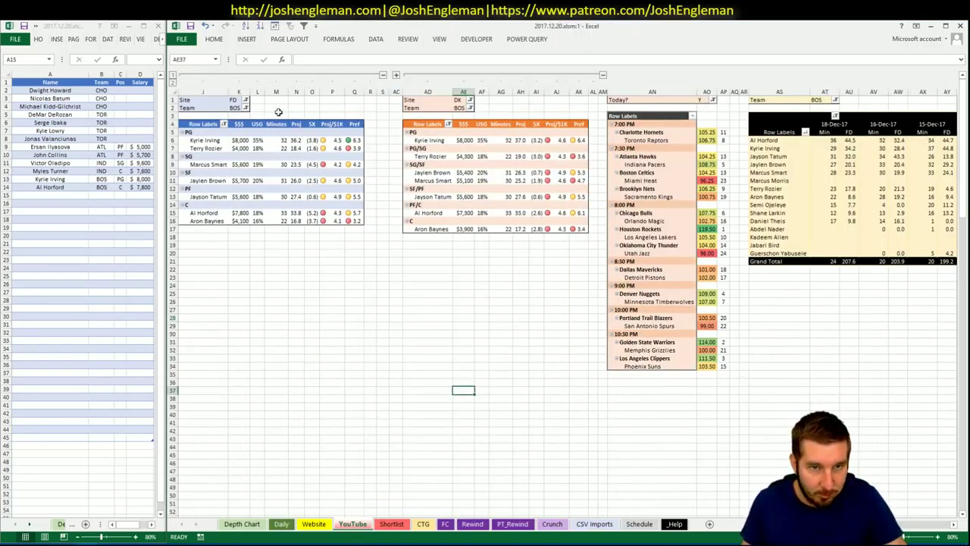
{"action": "left_click", "coordinate": [234, 109]}
{"action": "type", "text": "MIA"}
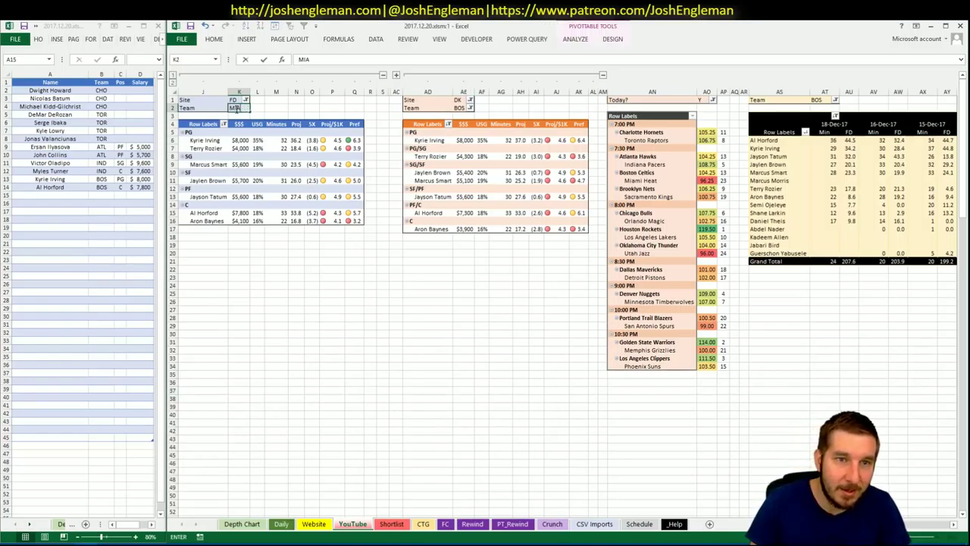
{"action": "key", "text": "Tab"}
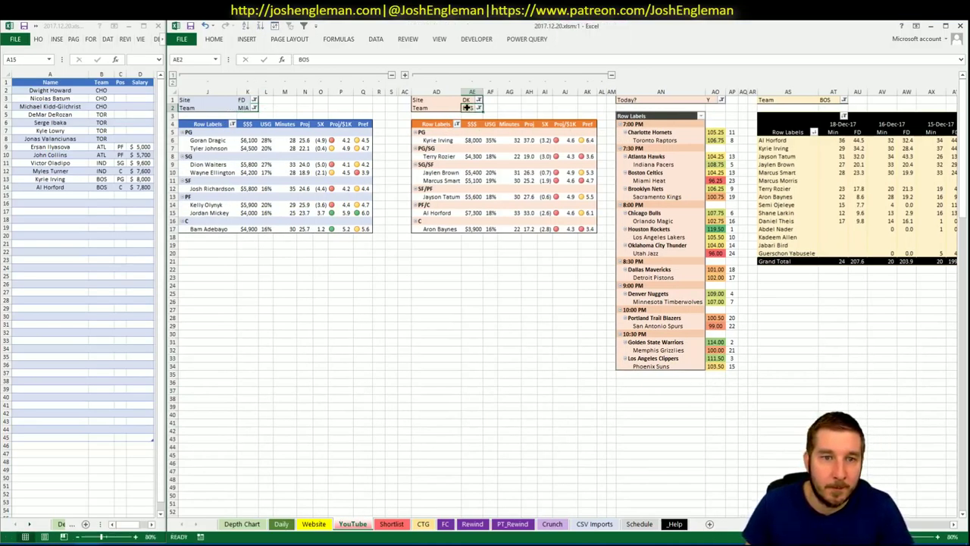
{"action": "left_click", "coordinate": [466, 107]}
{"action": "type", "text": "MIA"}
{"action": "key", "text": "Return"}
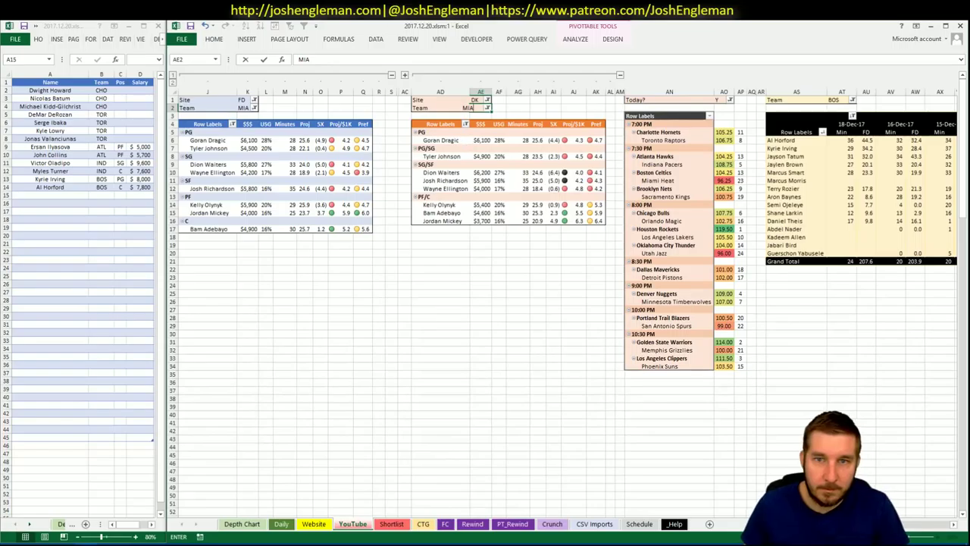
{"action": "left_click", "coordinate": [437, 358]}
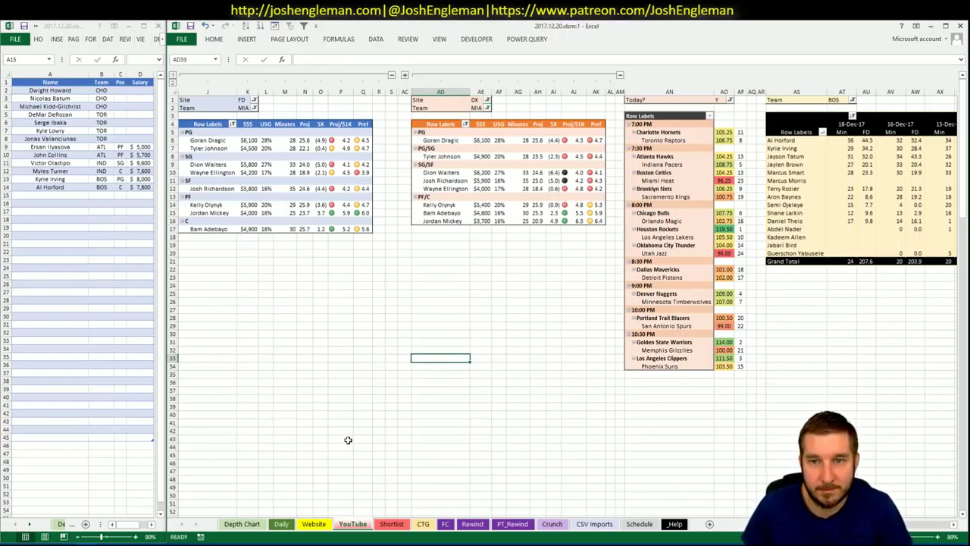
Switch to Cleaning the Glass in the browser and copy all player rows of the Miami Heat's shooting frequency table
{"action": "left_click", "coordinate": [62, 543]}
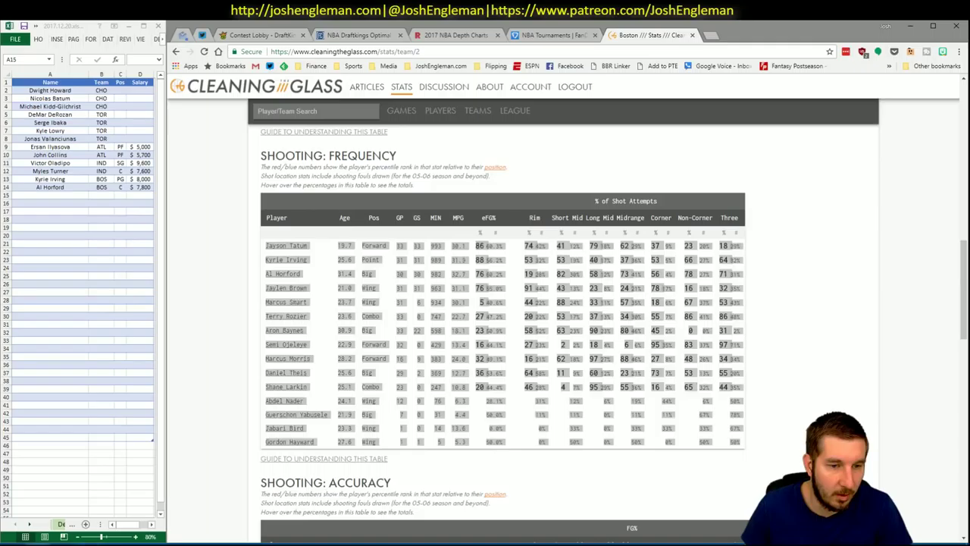
{"action": "left_click", "coordinate": [306, 112]}
{"action": "type", "text": "miami"}
{"action": "key", "text": "Return"}
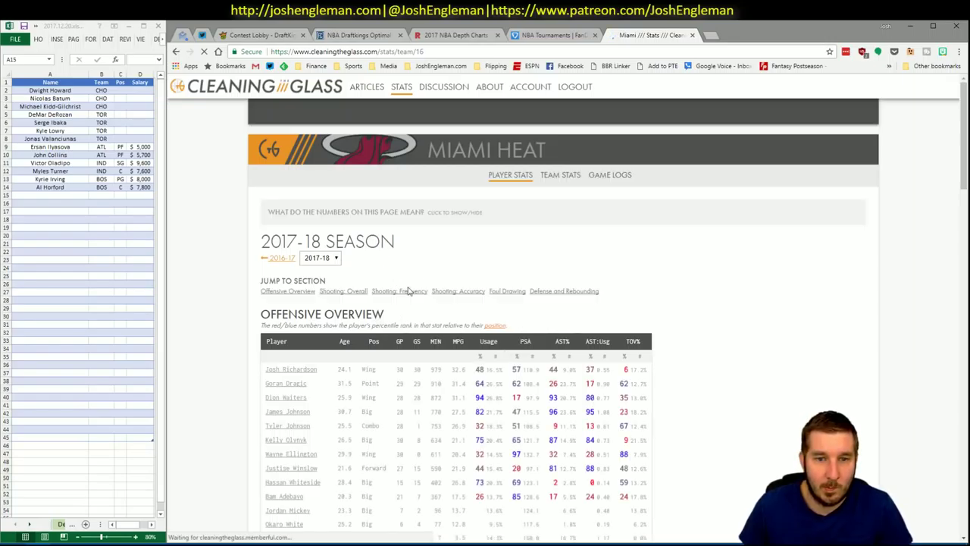
{"action": "left_click", "coordinate": [401, 291]}
{"action": "mouse_move", "coordinate": [705, 400]}
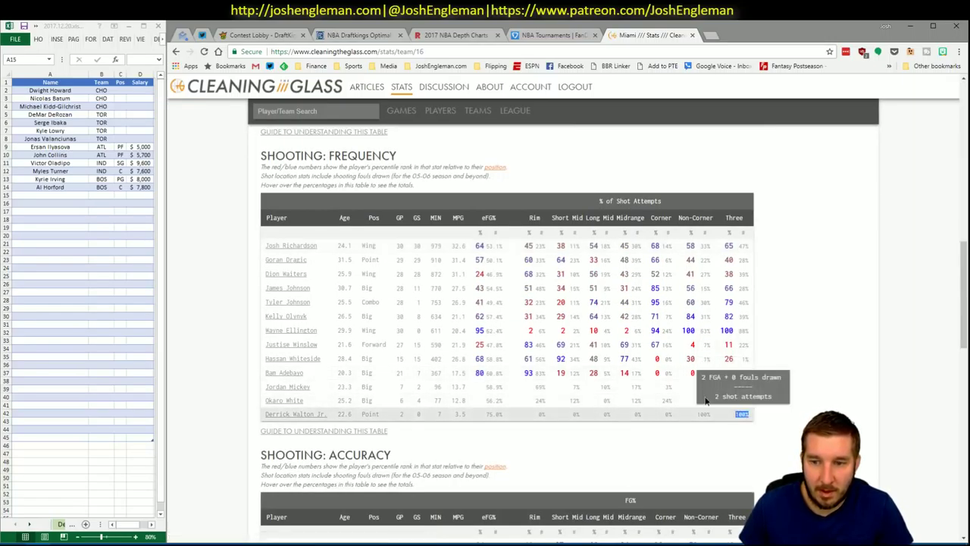
{"action": "left_click_drag", "start_coordinate": [705, 400], "coordinate": [263, 246]}
Load Miami's shooting rows into the Excel workbook's CTG sheet and check them against BOS as the opponent
{"action": "key", "text": "alt+Tab"}
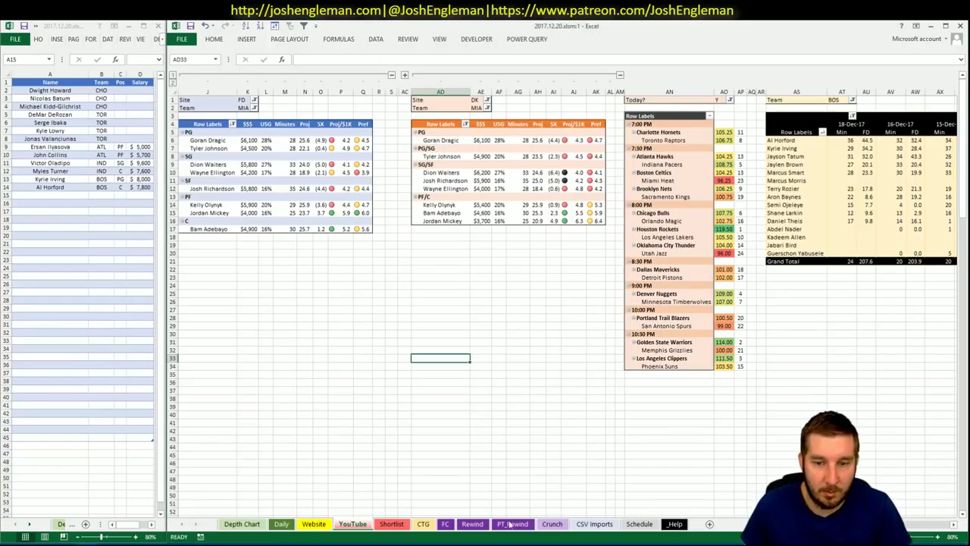
{"action": "left_click", "coordinate": [423, 524]}
{"action": "left_click", "coordinate": [273, 130]}
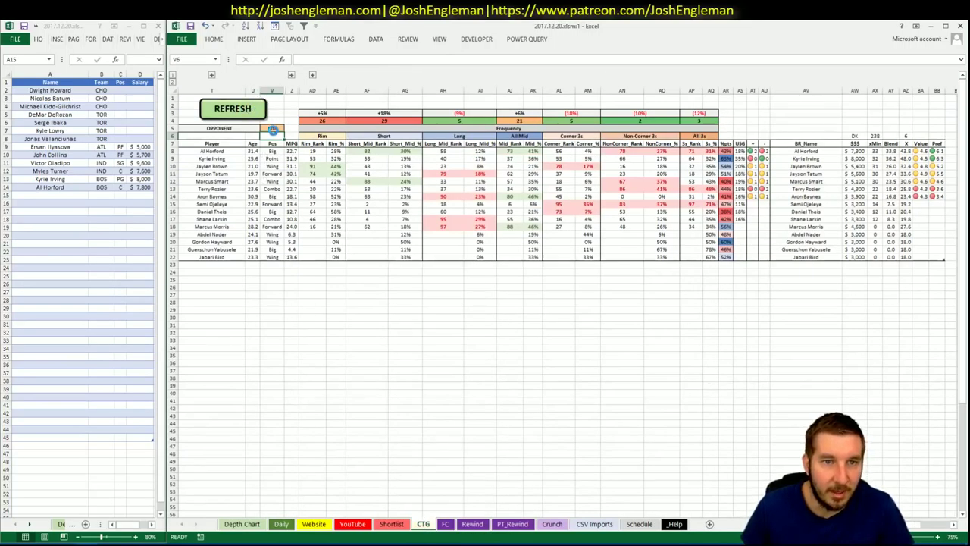
{"action": "type", "text": "MIA"}
{"action": "key", "text": "Return"}
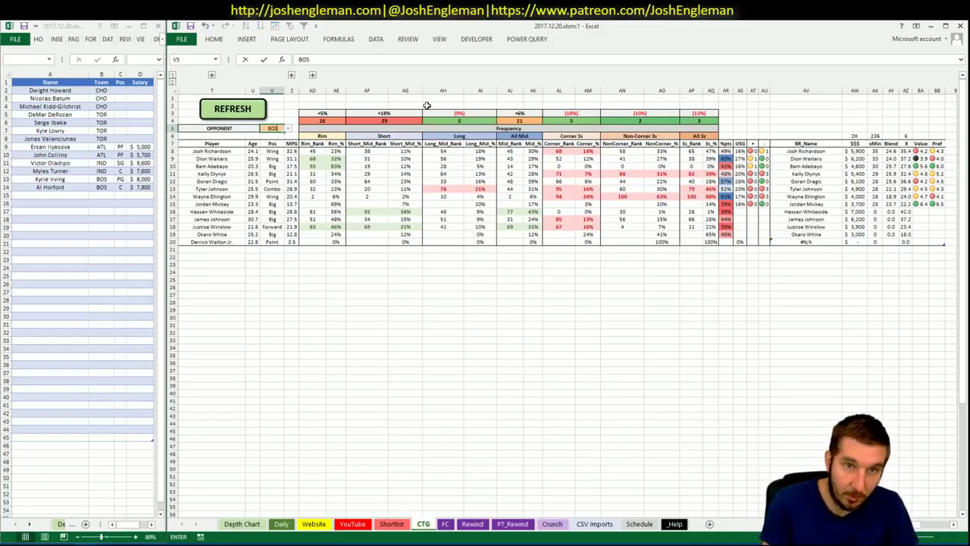
{"action": "left_click", "coordinate": [392, 523]}
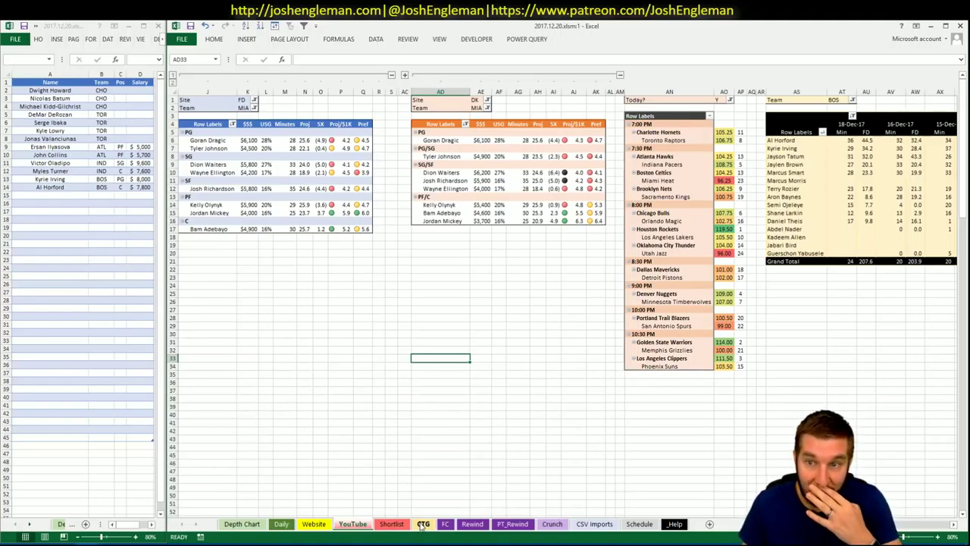
{"action": "left_click", "coordinate": [422, 524]}
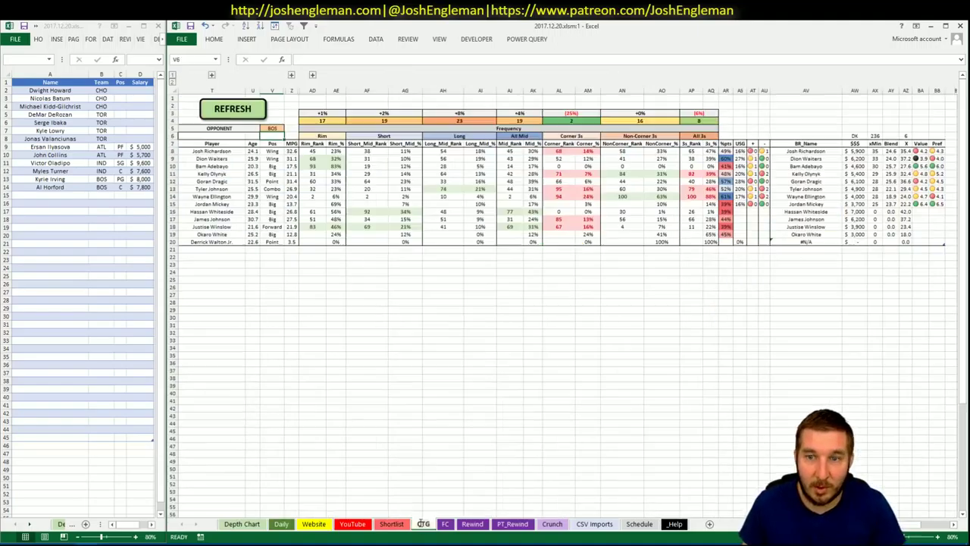
{"action": "left_click", "coordinate": [584, 260]}
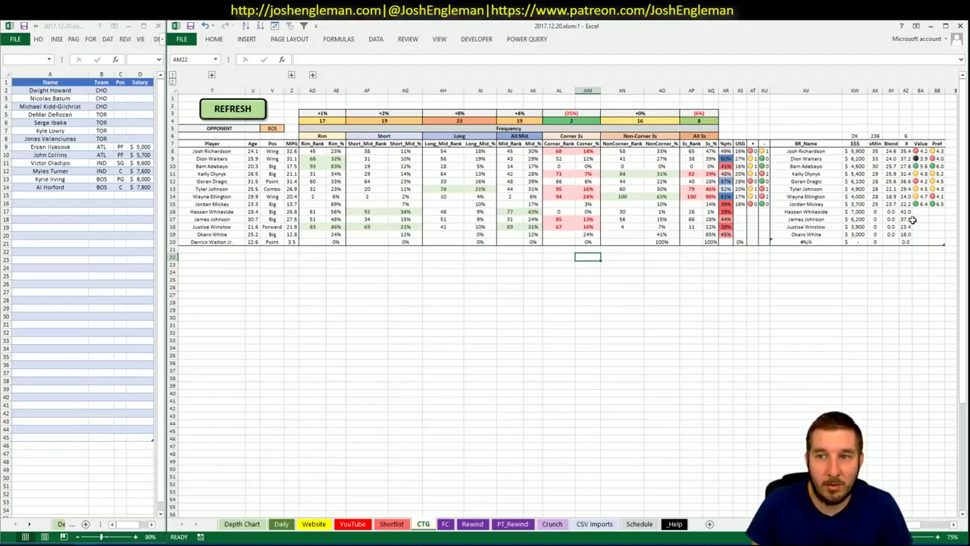
Review Miami's projections on the YouTube sheet, set the game log's team to MIA and check its recent games
{"action": "left_click", "coordinate": [356, 524]}
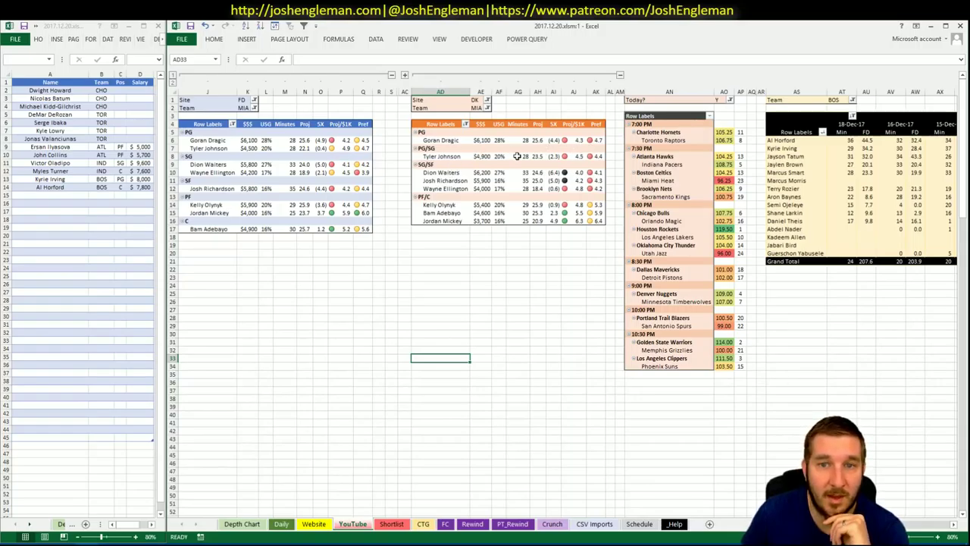
{"action": "left_click", "coordinate": [361, 147]}
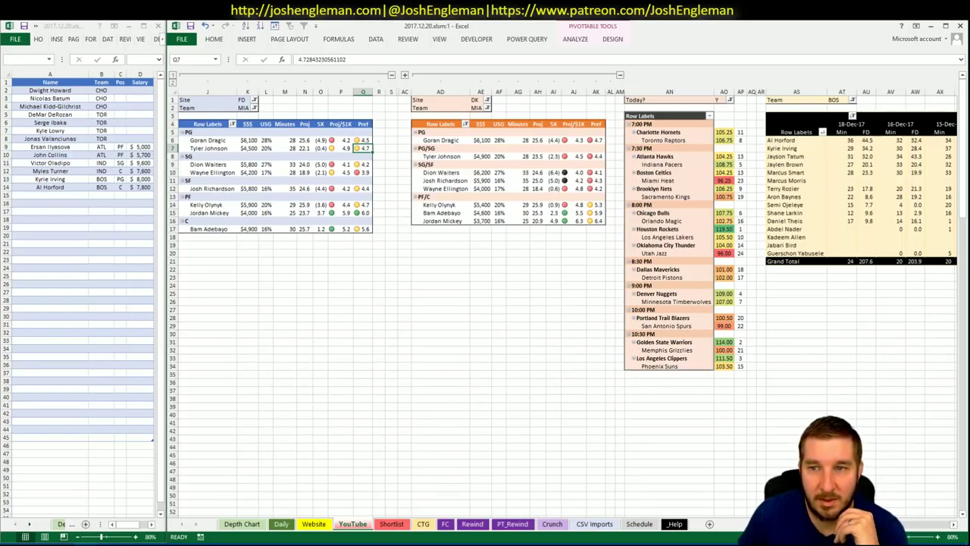
{"action": "left_click", "coordinate": [834, 101]}
{"action": "type", "text": "MIA"}
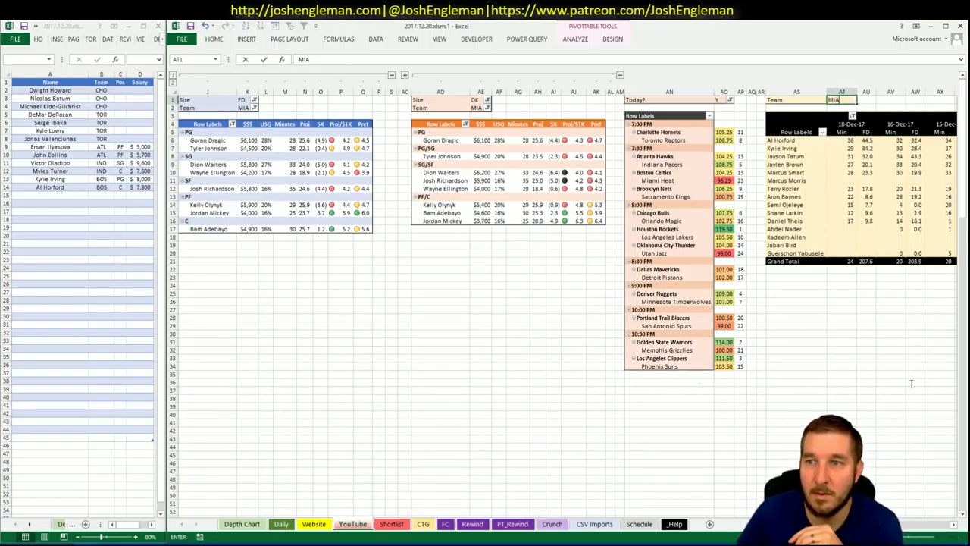
{"action": "key", "text": "Return"}
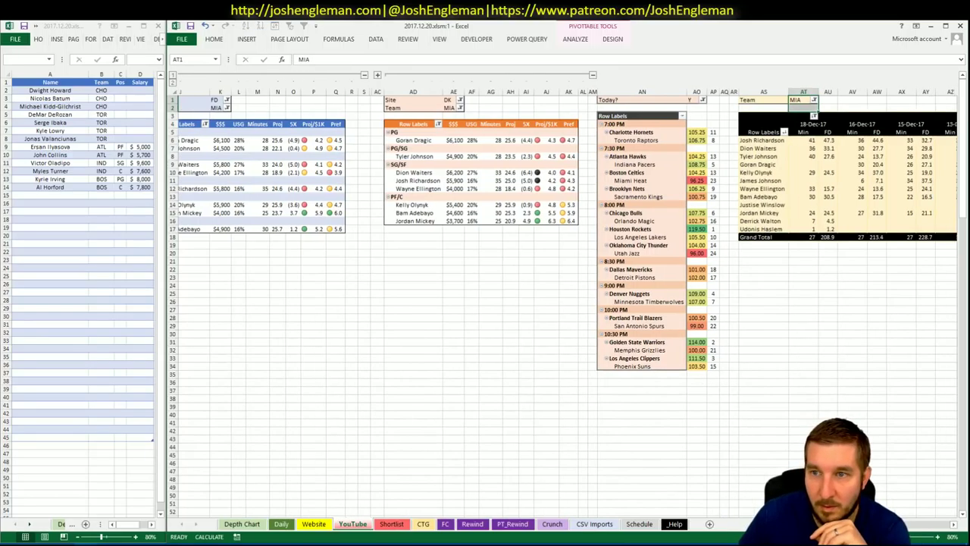
{"action": "scroll", "coordinate": [569, 293], "scroll_direction": "right", "scroll_amount": 1}
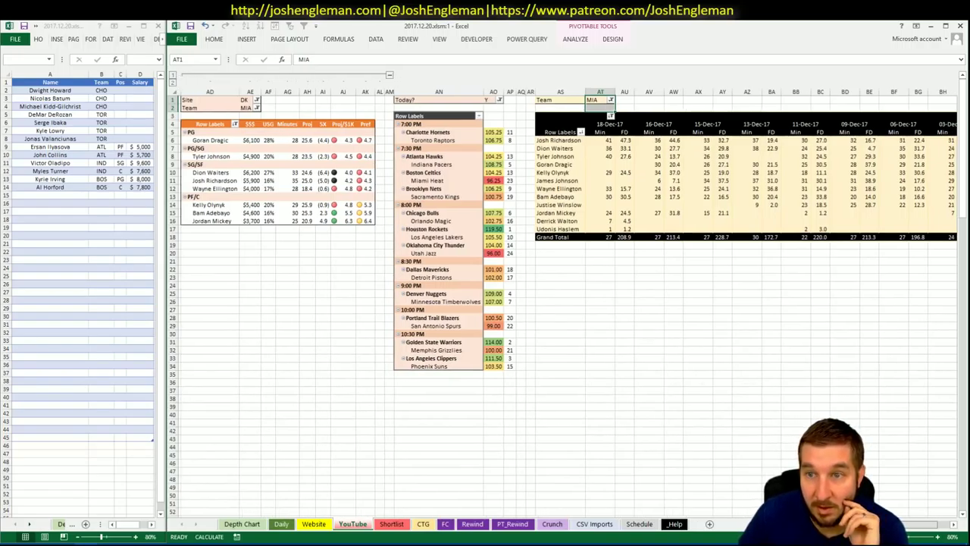
{"action": "scroll", "coordinate": [568, 293], "scroll_direction": "right", "scroll_amount": 5}
{"action": "scroll", "coordinate": [569, 293], "scroll_direction": "left", "scroll_amount": 10}
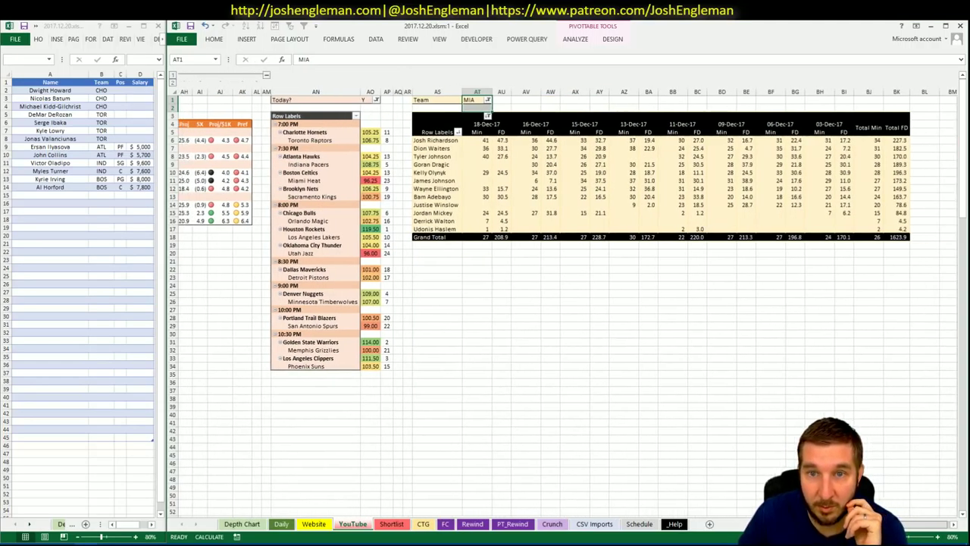
{"action": "scroll", "coordinate": [568, 293], "scroll_direction": "right", "scroll_amount": 3}
Examine Josh Richardson's shot profile on the CTG sheet and compare it with Miami's game log on the YouTube sheet
{"action": "left_click", "coordinate": [423, 523]}
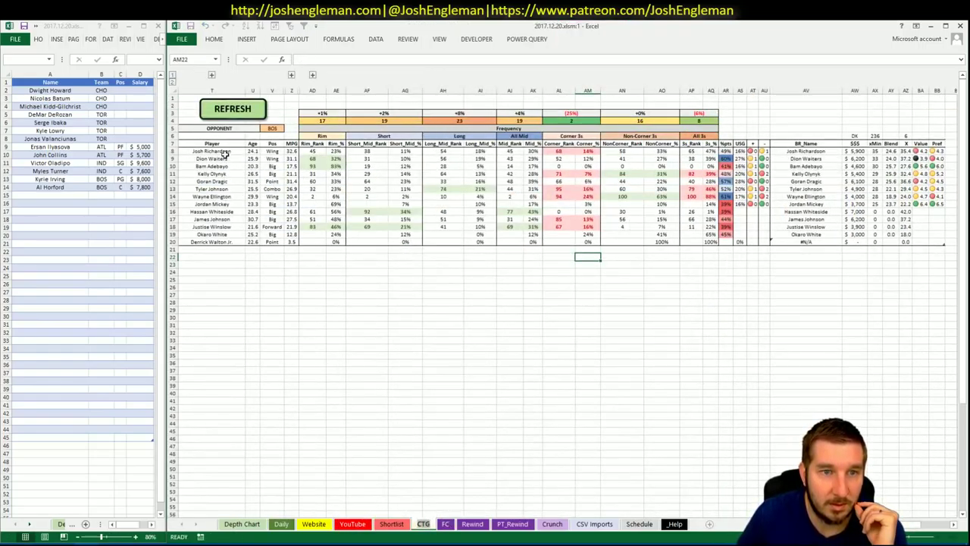
{"action": "left_click_drag", "start_coordinate": [225, 151], "coordinate": [720, 149]}
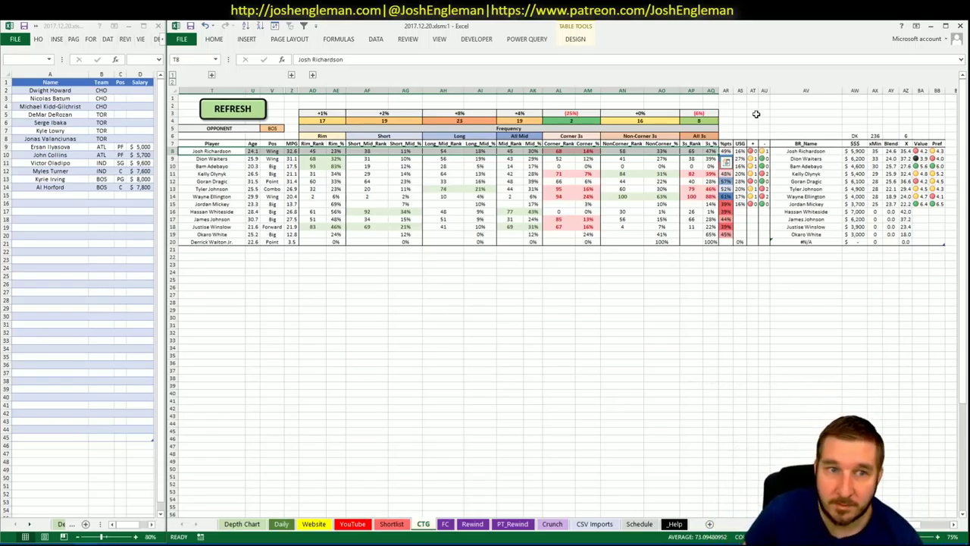
{"action": "left_click", "coordinate": [314, 523]}
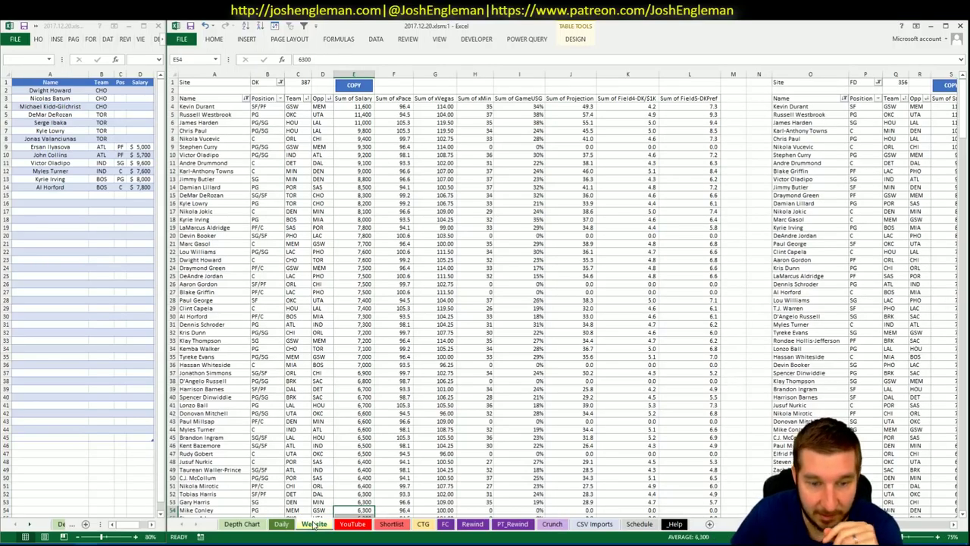
{"action": "left_click", "coordinate": [288, 525]}
{"action": "left_click", "coordinate": [362, 529]}
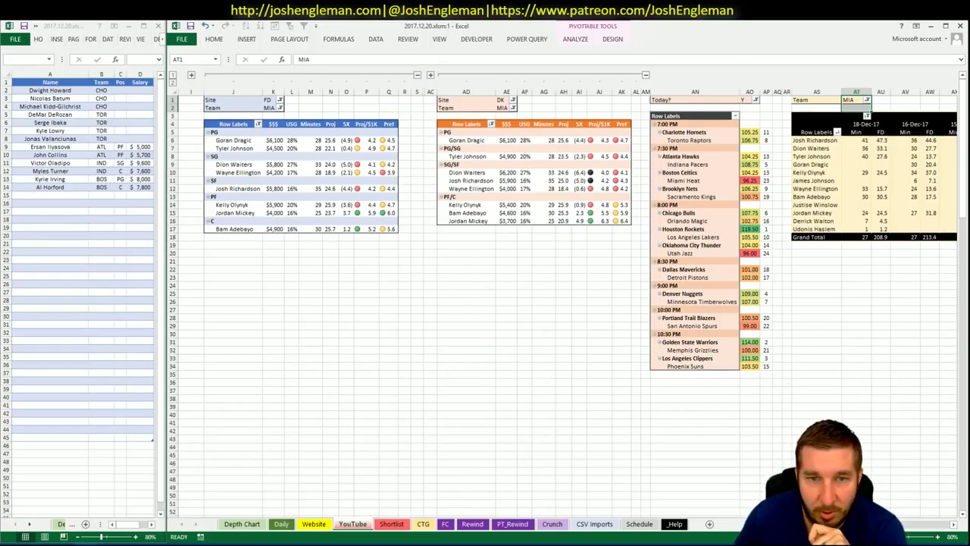
{"action": "scroll", "coordinate": [911, 526], "scroll_direction": "right", "scroll_amount": 5}
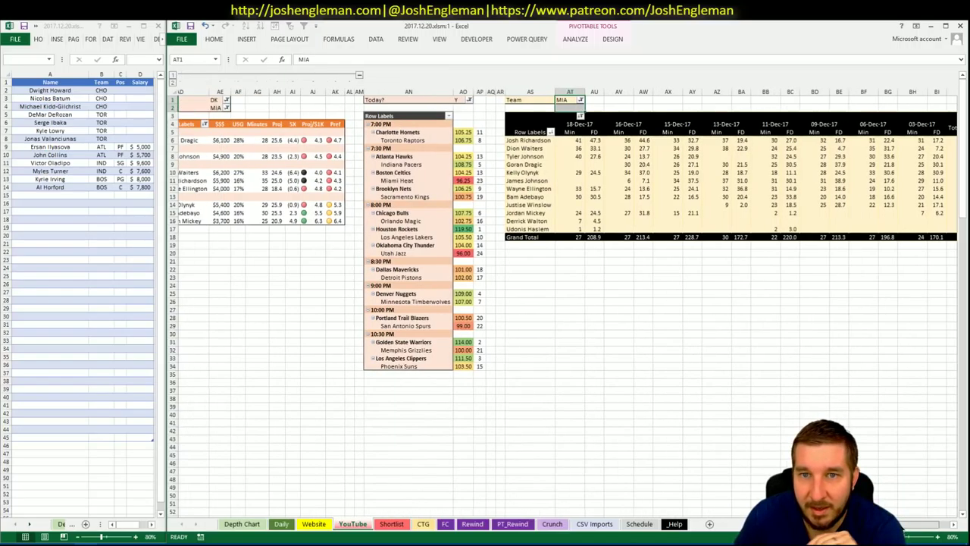
{"action": "scroll", "coordinate": [912, 526], "scroll_direction": "right", "scroll_amount": 1}
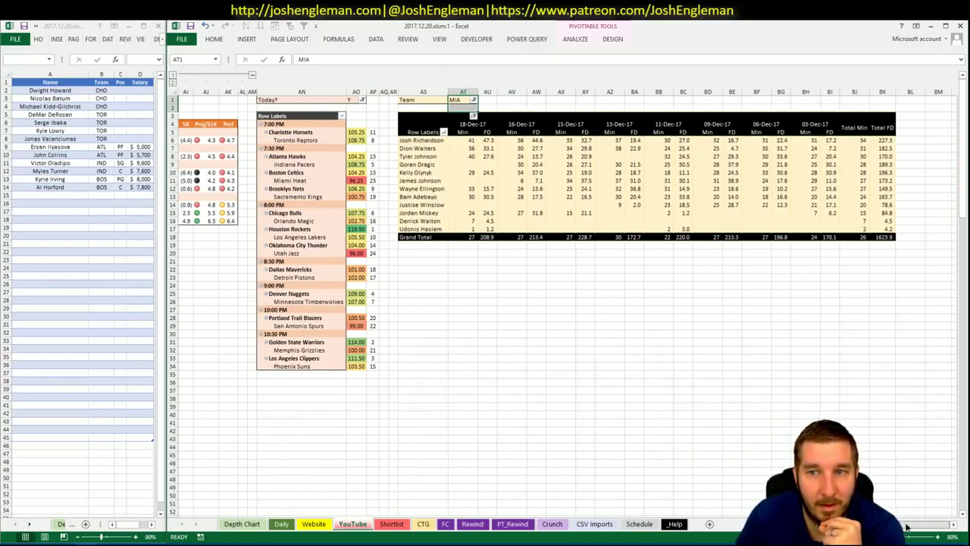
{"action": "scroll", "coordinate": [907, 526], "scroll_direction": "left", "scroll_amount": 5}
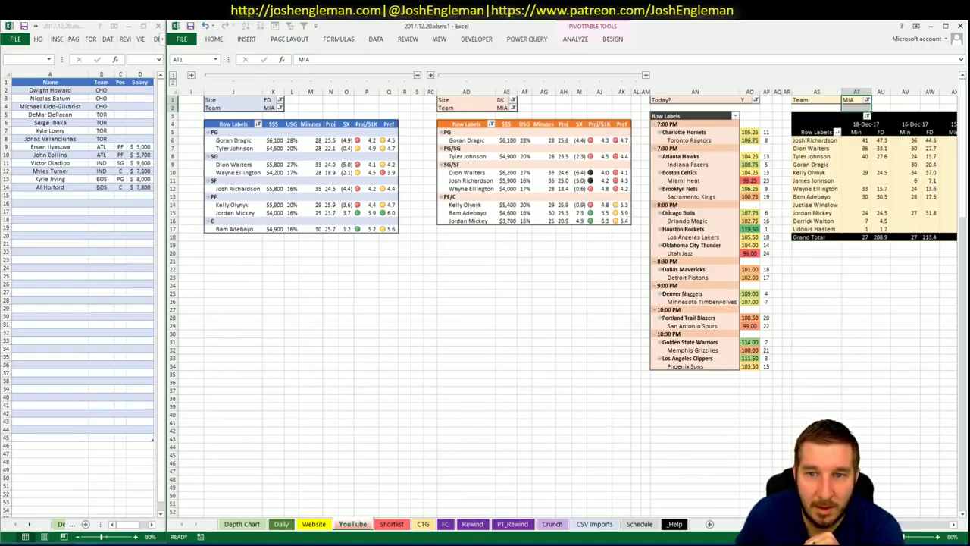
Examine Miami's game log back to 03-Dec-17, including total minutes and FD points, alongside the FD and DK projections
{"action": "scroll", "coordinate": [562, 294], "scroll_direction": "up", "scroll_amount": 18}
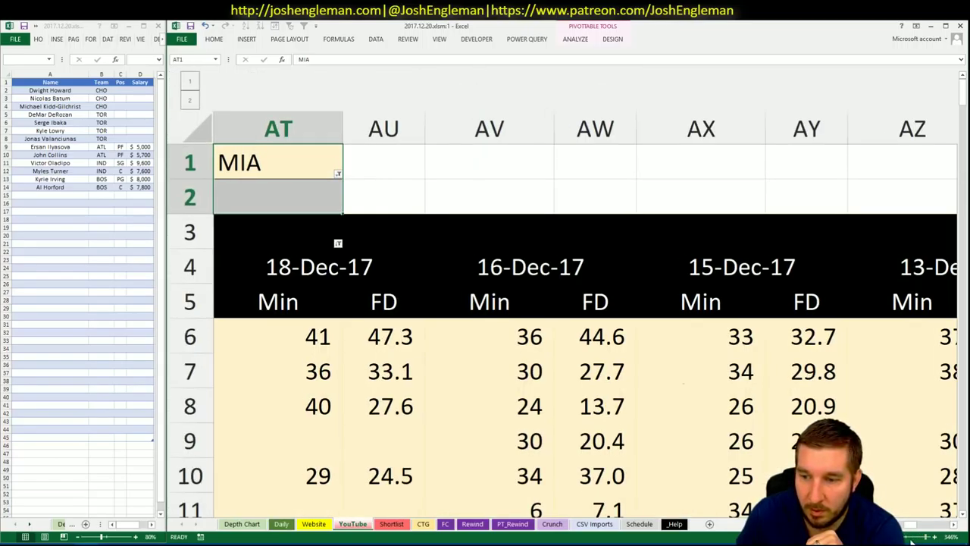
{"action": "left_click", "coordinate": [912, 538]}
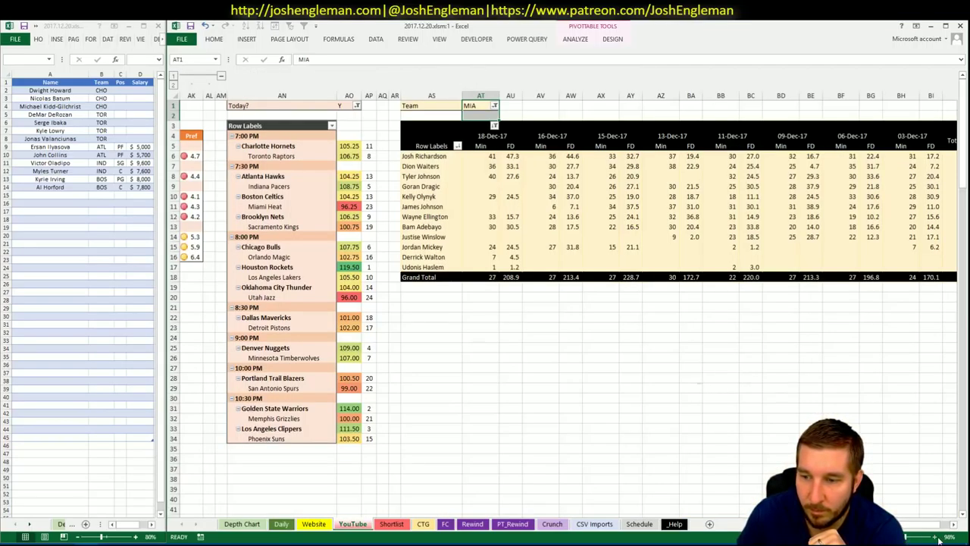
{"action": "scroll", "coordinate": [562, 303], "scroll_direction": "down", "scroll_amount": 1}
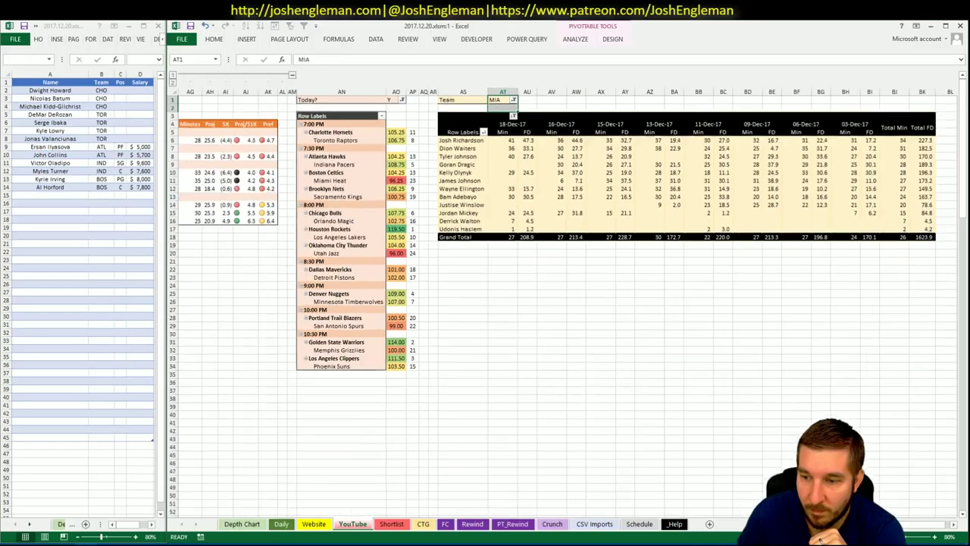
{"action": "scroll", "coordinate": [562, 303], "scroll_direction": "left", "scroll_amount": 10}
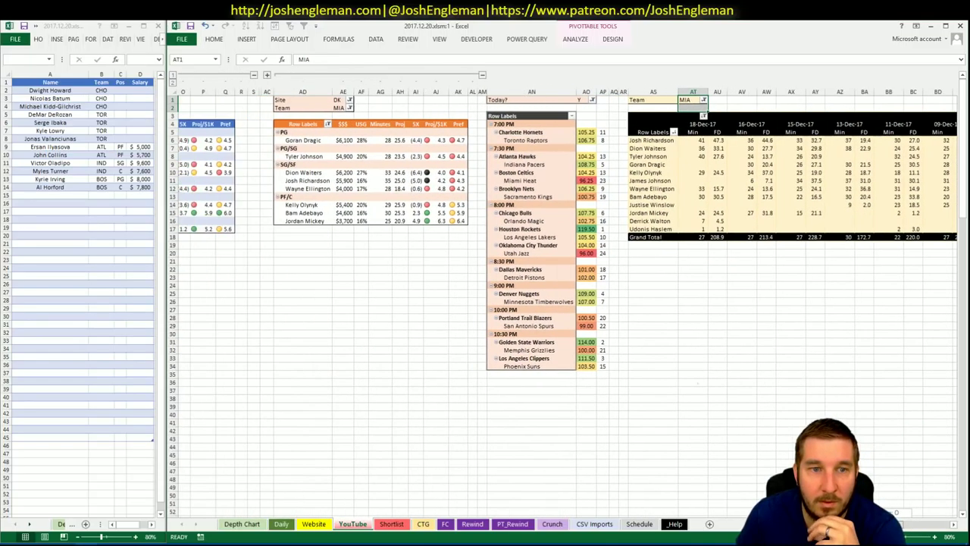
{"action": "scroll", "coordinate": [911, 528], "scroll_direction": "right", "scroll_amount": 9}
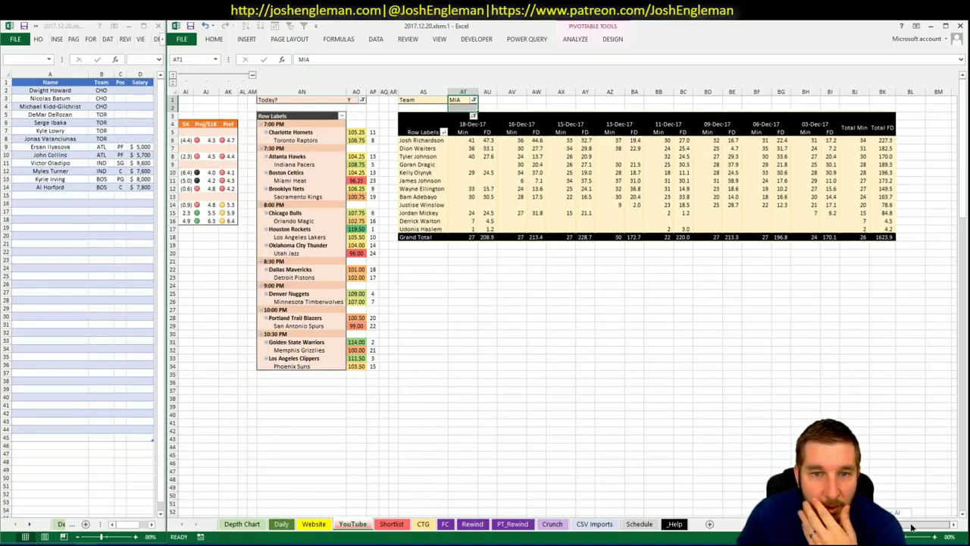
{"action": "scroll", "coordinate": [911, 527], "scroll_direction": "left", "scroll_amount": 9}
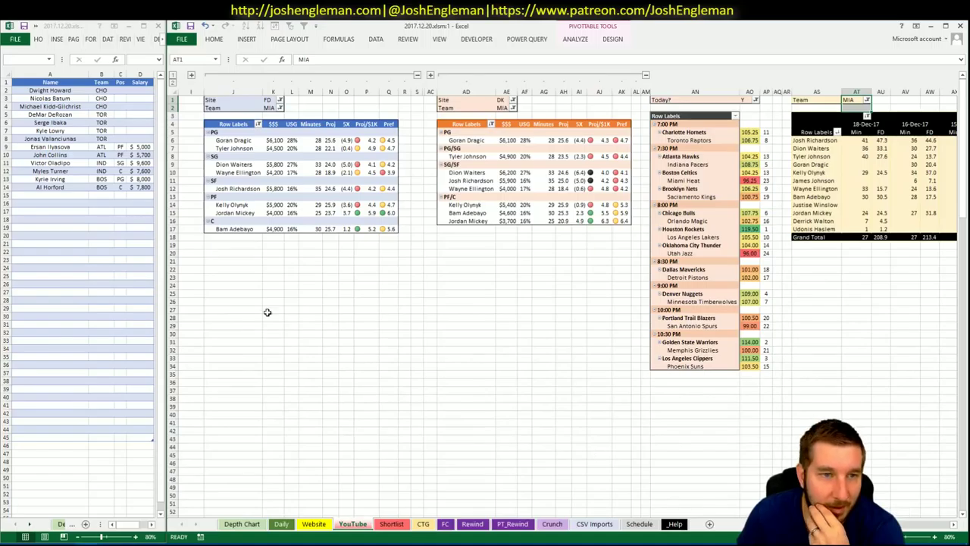
Add Jordan Mickey to the preferred player list, in the first empty row below Al Horford
{"action": "left_click", "coordinate": [71, 194]}
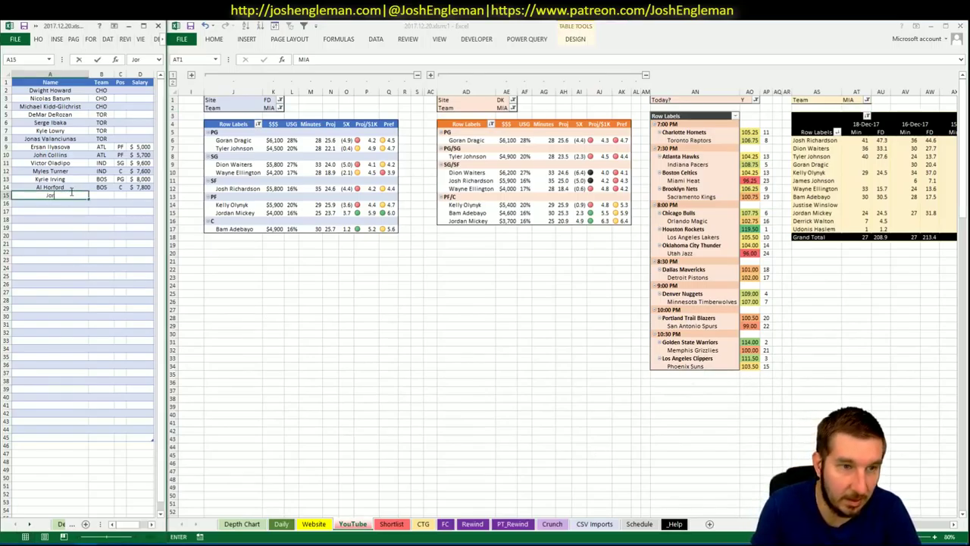
{"action": "type", "text": "Jordan Mickey"}
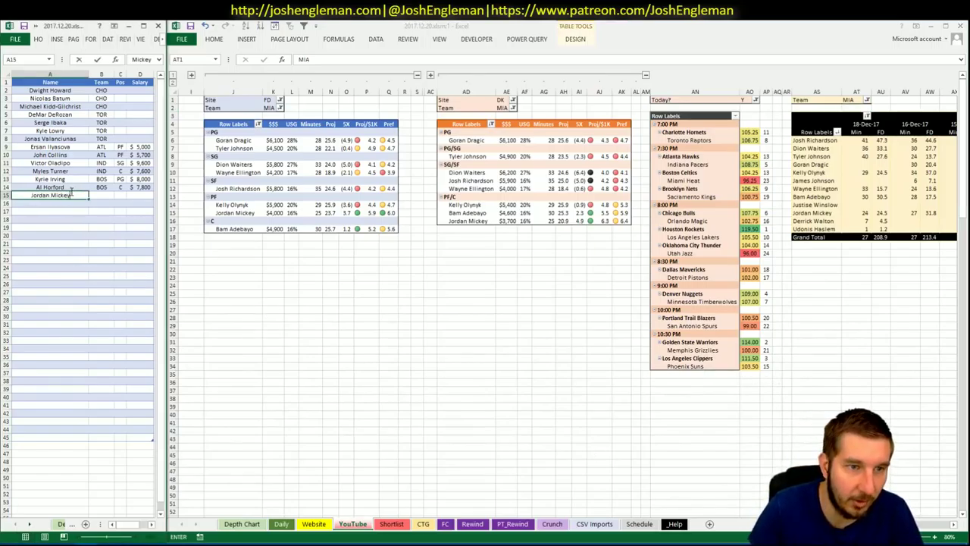
{"action": "key", "text": "Return"}
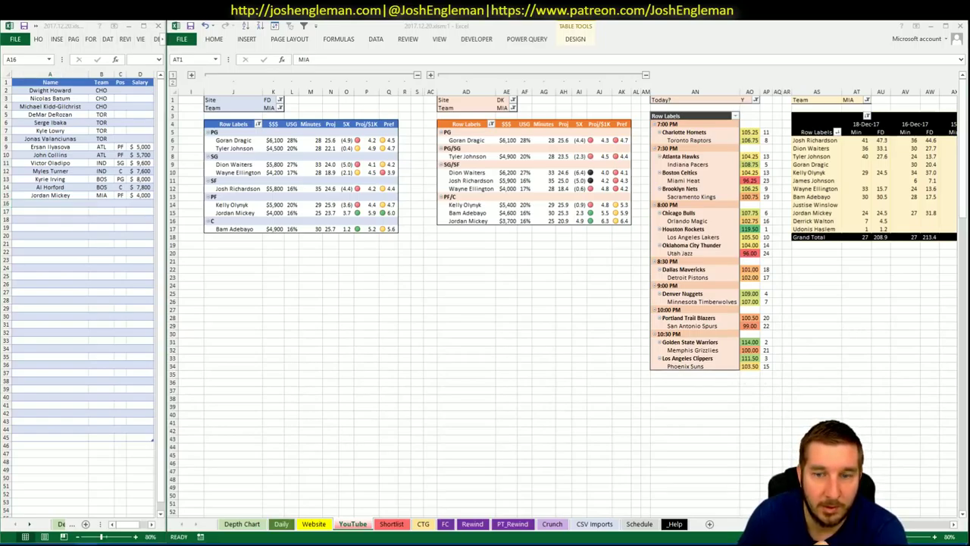
Recheck the remaining Miami players' projections against their recent minutes and FD points
{"action": "scroll", "coordinate": [561, 303], "scroll_direction": "right", "scroll_amount": 5}
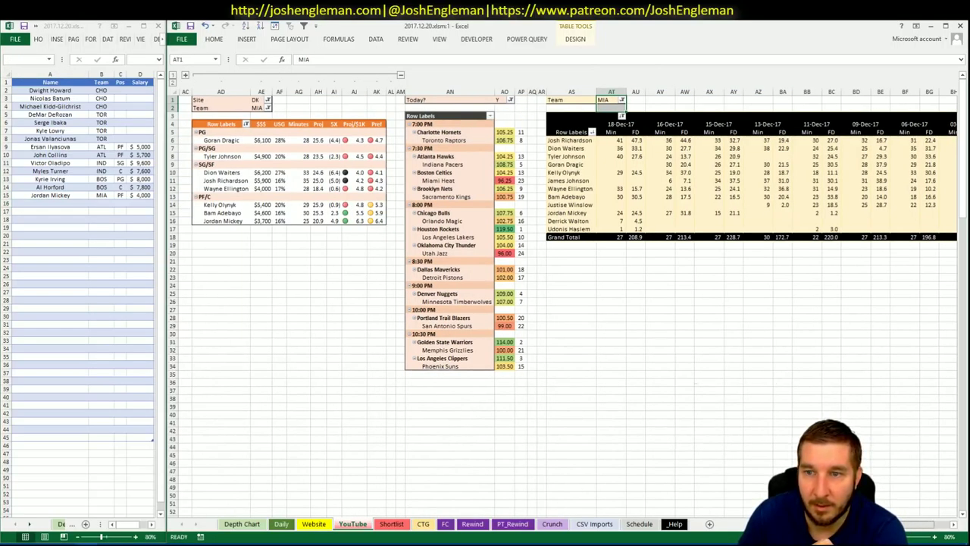
{"action": "scroll", "coordinate": [290, 287], "scroll_direction": "left", "scroll_amount": 5}
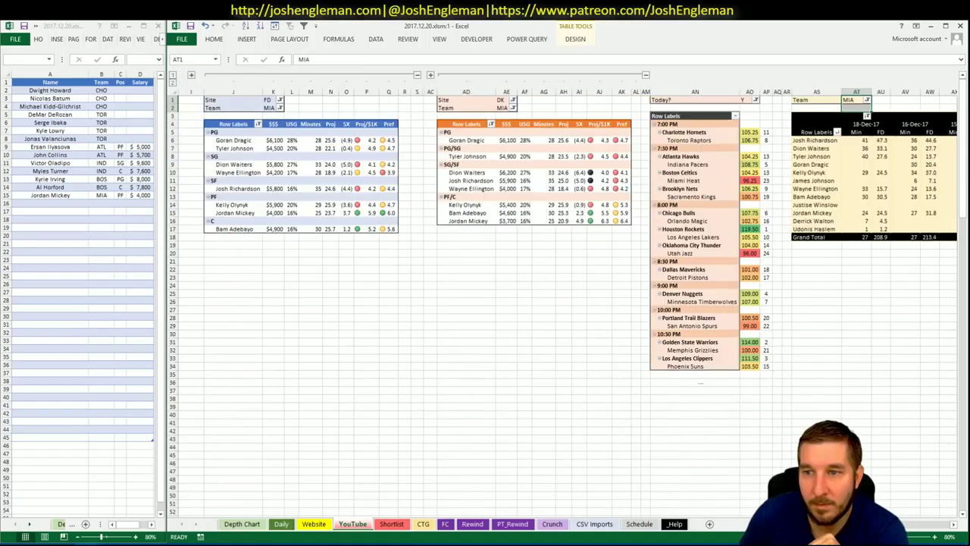
{"action": "scroll", "coordinate": [291, 288], "scroll_direction": "right", "scroll_amount": 2}
{"action": "scroll", "coordinate": [290, 288], "scroll_direction": "left", "scroll_amount": 2}
{"action": "left_click", "coordinate": [366, 293]}
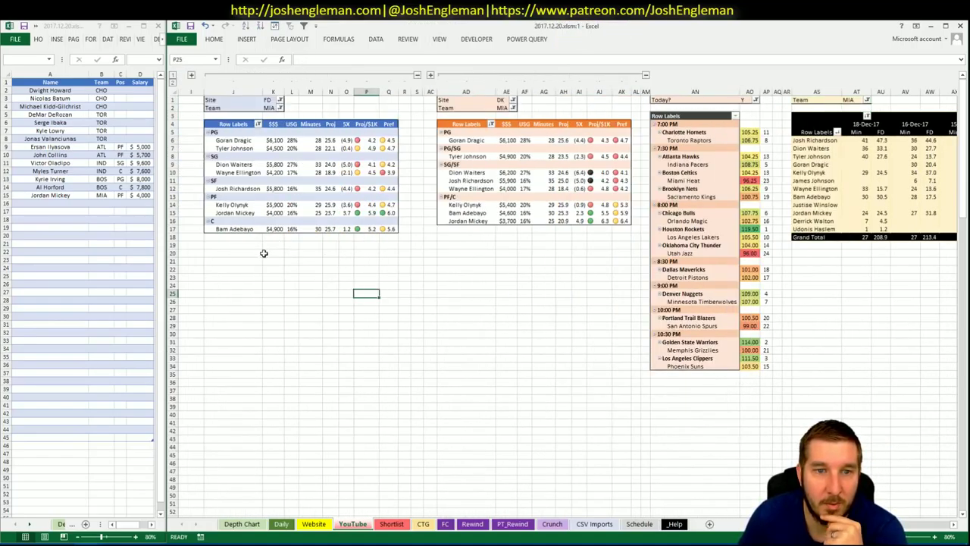
{"action": "left_click", "coordinate": [311, 261]}
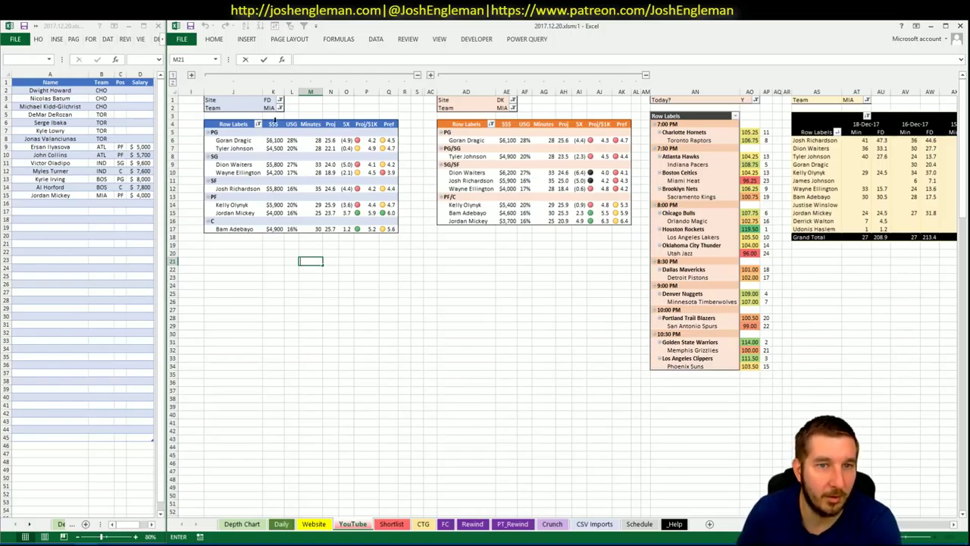
Set the FD projections table's team to BRK and select the DK table's team value for editing
{"action": "left_click", "coordinate": [271, 108]}
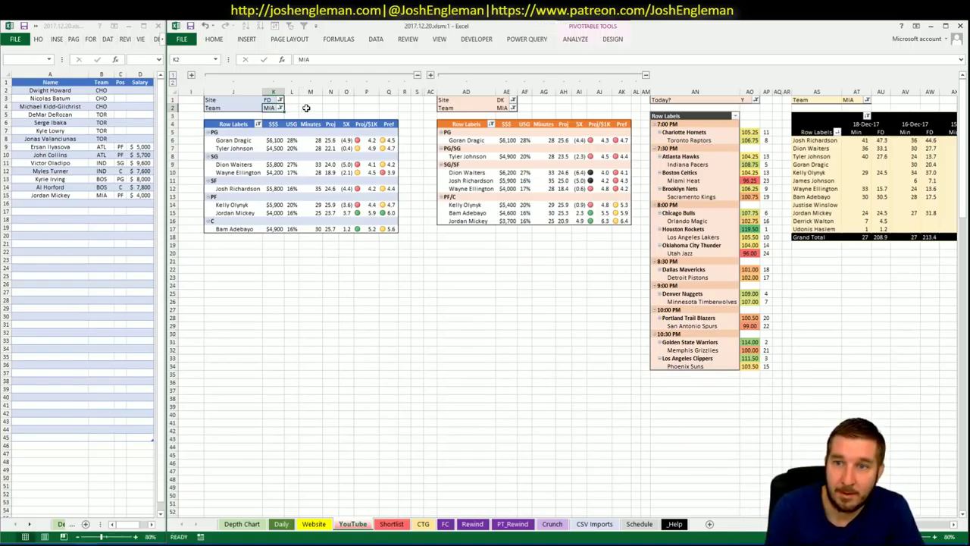
{"action": "type", "text": "BRK"}
{"action": "key", "text": "Return"}
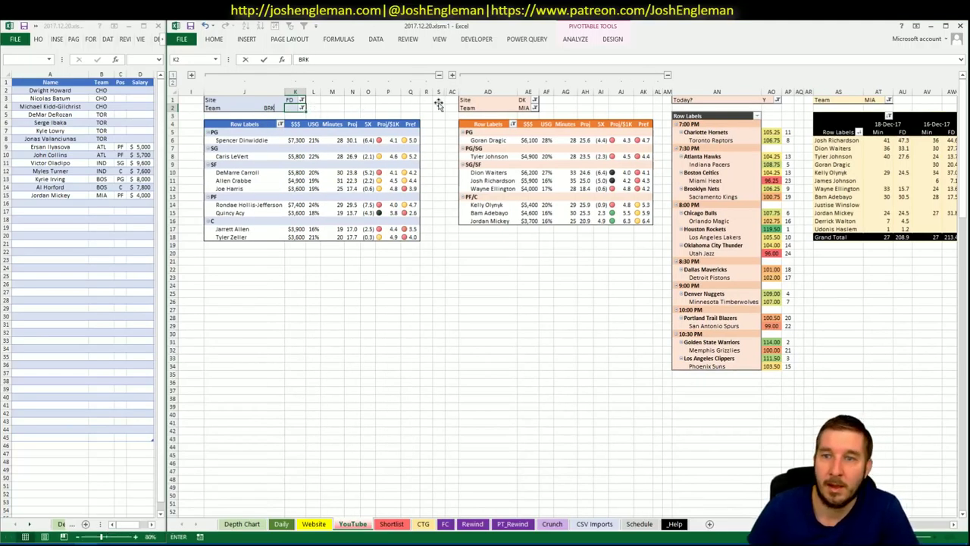
{"action": "left_click", "coordinate": [528, 107]}
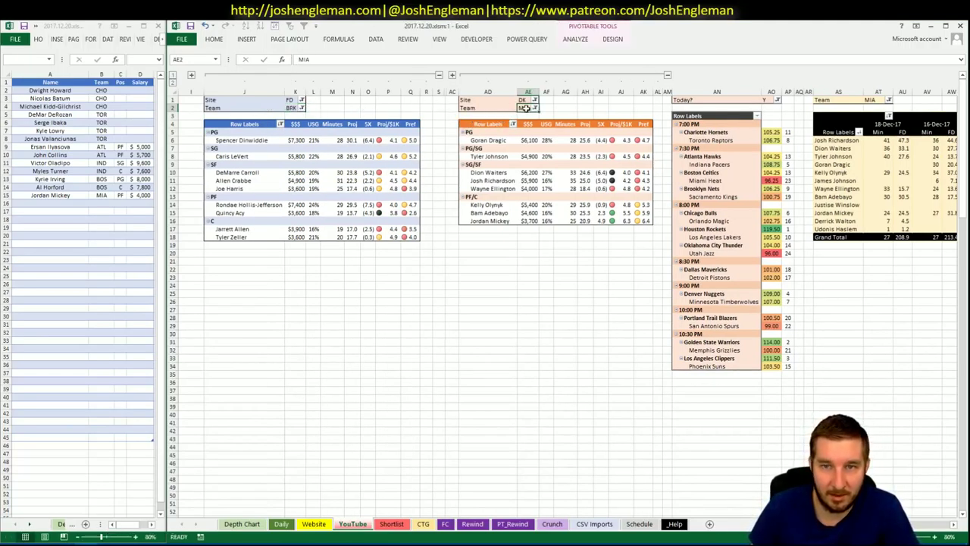
Set the team filter of both the DK projections pivot and the recent game log pivot to BRK
{"action": "type", "text": "BRK"}
{"action": "key", "text": "Return"}
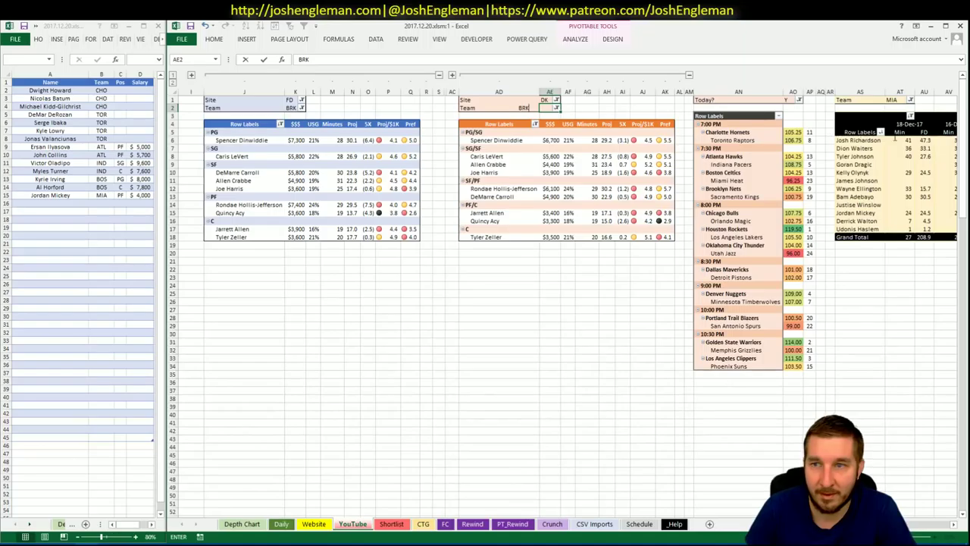
{"action": "left_click", "coordinate": [897, 101]}
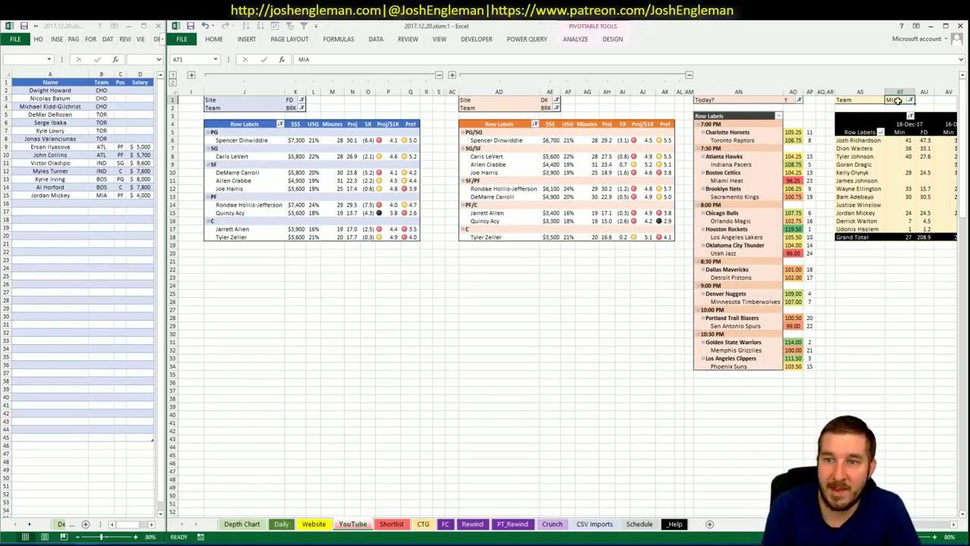
{"action": "type", "text": "BRK"}
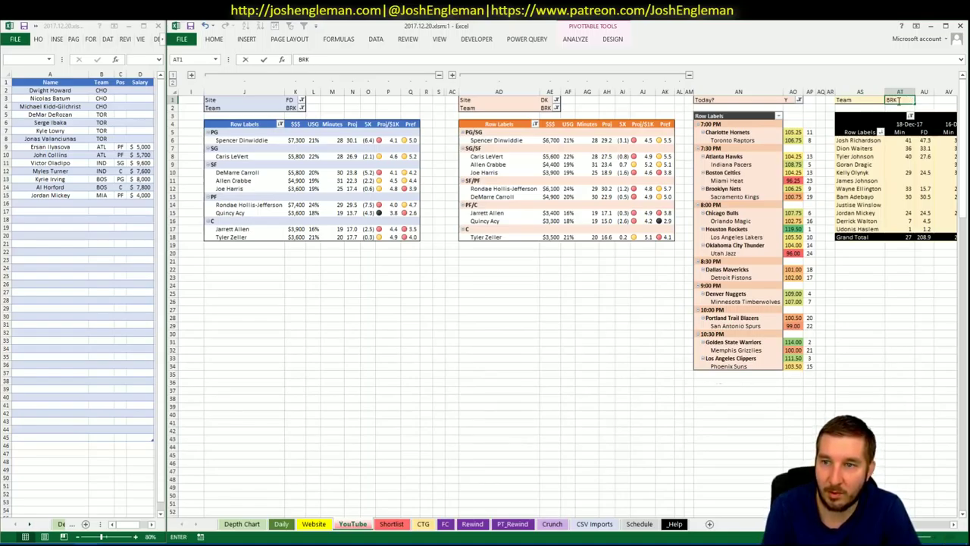
{"action": "key", "text": "Return"}
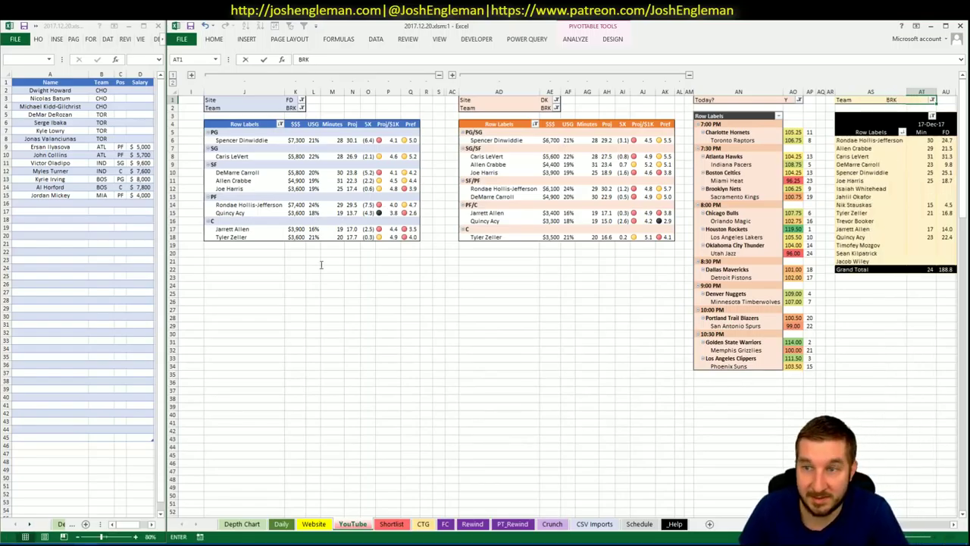
{"action": "left_click", "coordinate": [296, 334]}
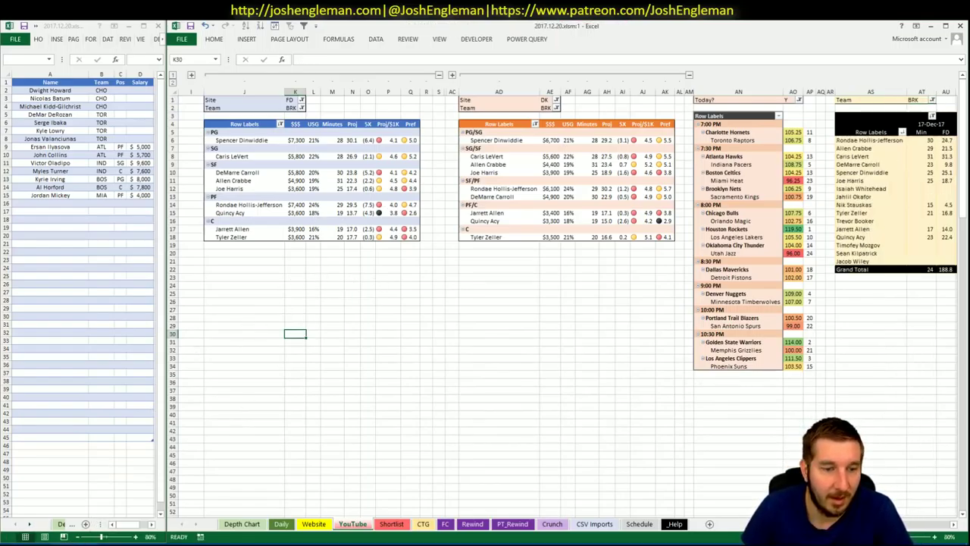
Switch to Cleaning the Glass in the browser, open the Brooklyn Nets stats page, and copy the Shooting: Frequency player rows
{"action": "left_click", "coordinate": [38, 543]}
{"action": "left_click", "coordinate": [322, 107]}
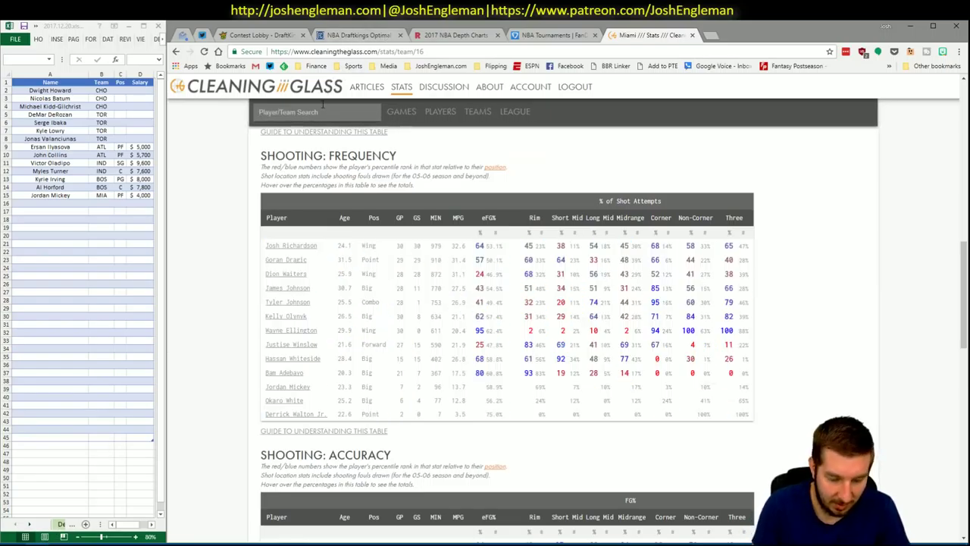
{"action": "left_click", "coordinate": [318, 130]}
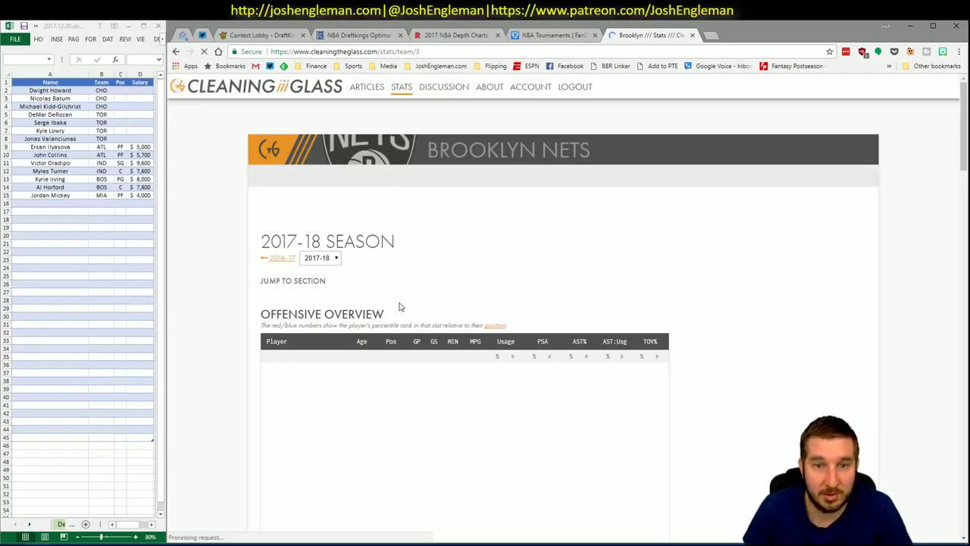
{"action": "left_click", "coordinate": [399, 291]}
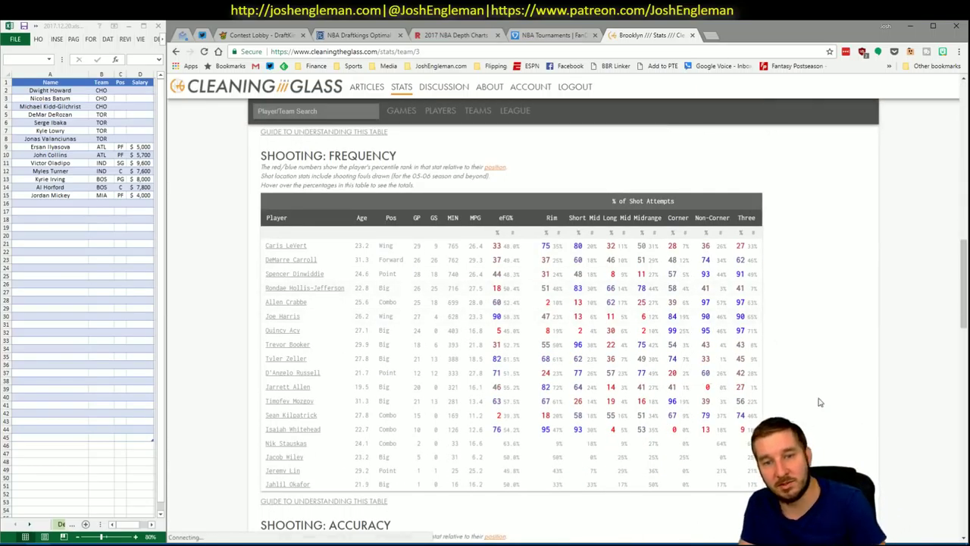
{"action": "left_click_drag", "start_coordinate": [750, 485], "coordinate": [269, 253]}
Switch to the Excel workbook and refresh the FC sheet with the copied Brooklyn shooting data
{"action": "key", "text": "alt+Tab"}
{"action": "left_click", "coordinate": [448, 523]}
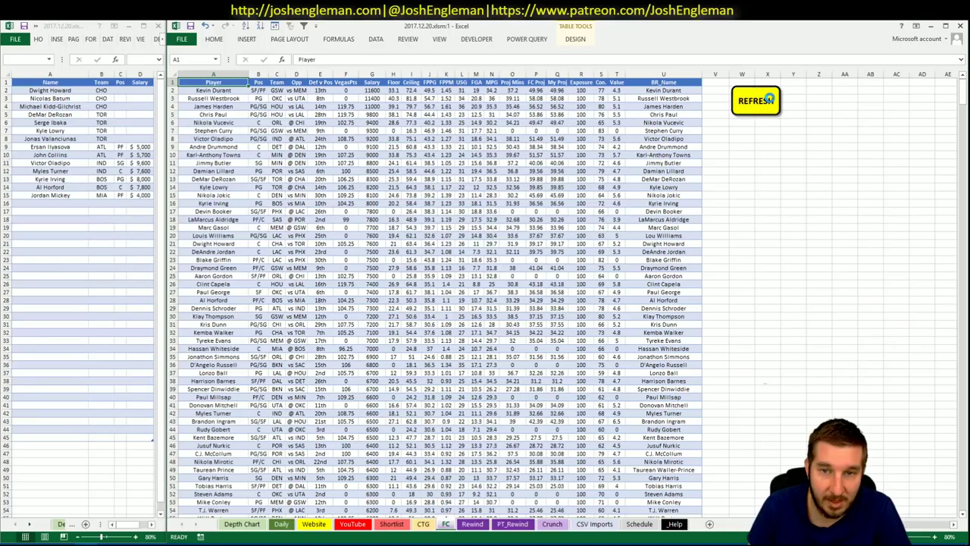
{"action": "left_click", "coordinate": [769, 101]}
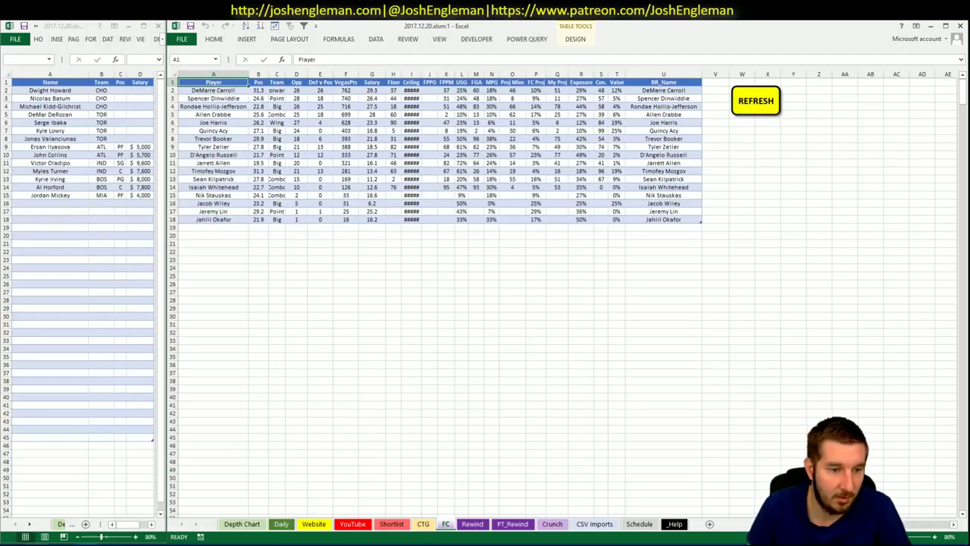
Copy the DraftKings player list for all positions from Fantasy Cruncher and refresh the workbook's FC sheet with it
{"action": "left_click", "coordinate": [37, 543]}
{"action": "key", "text": "alt+Tab"}
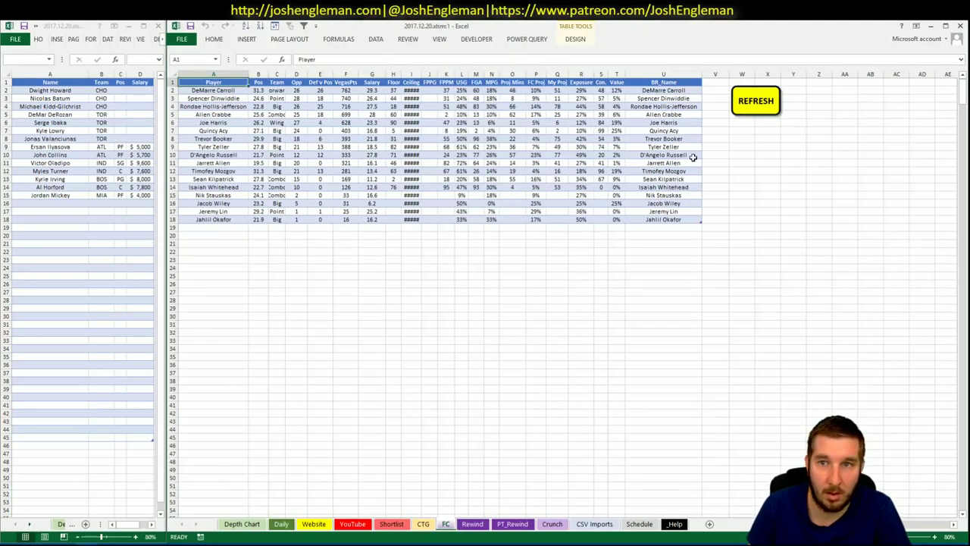
{"action": "key", "text": "alt+Tab"}
{"action": "left_click", "coordinate": [359, 36]}
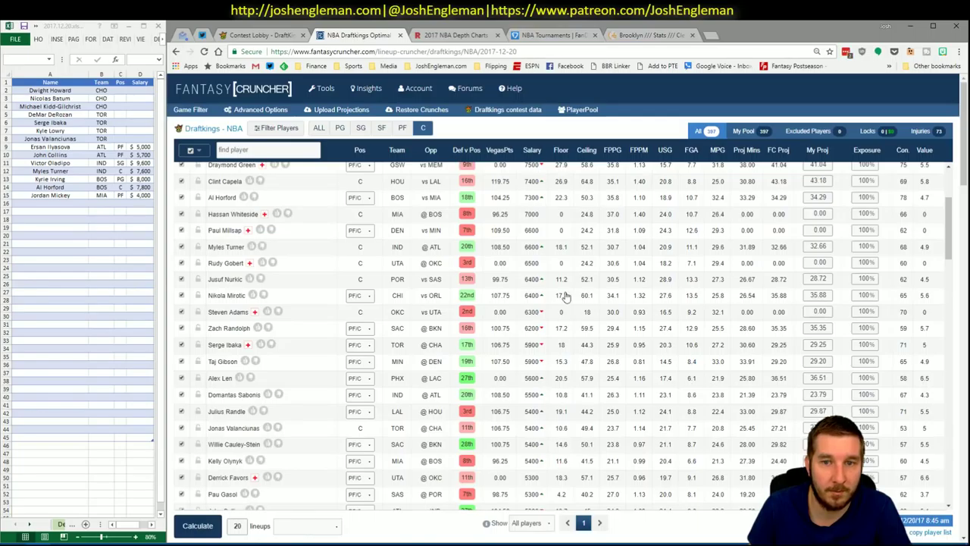
{"action": "left_click", "coordinate": [319, 127]}
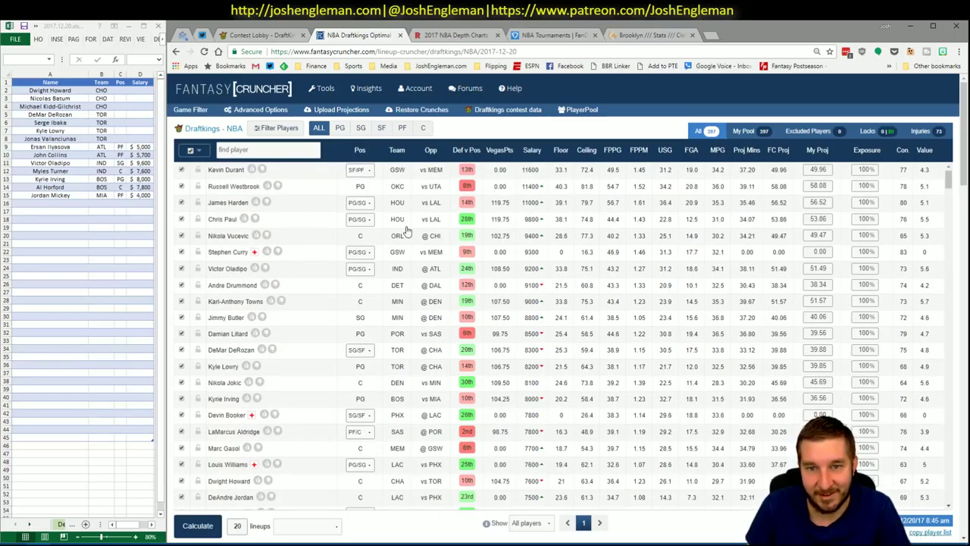
{"action": "left_click", "coordinate": [928, 532]}
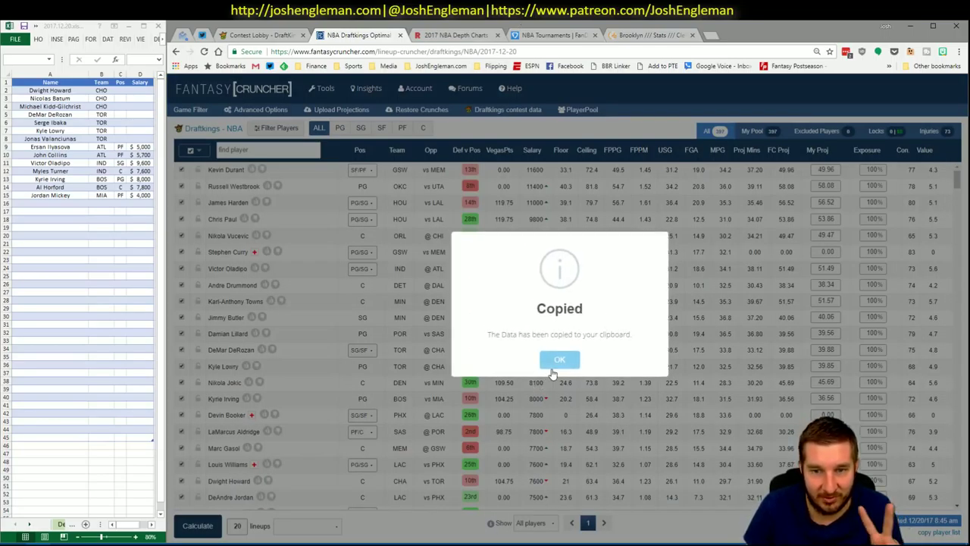
{"action": "key", "text": "alt+Tab"}
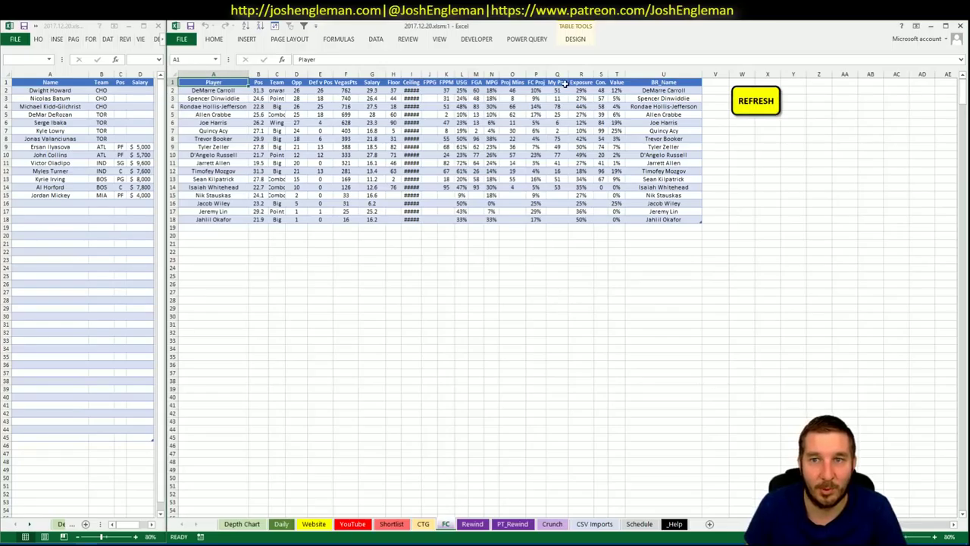
{"action": "left_click", "coordinate": [756, 100]}
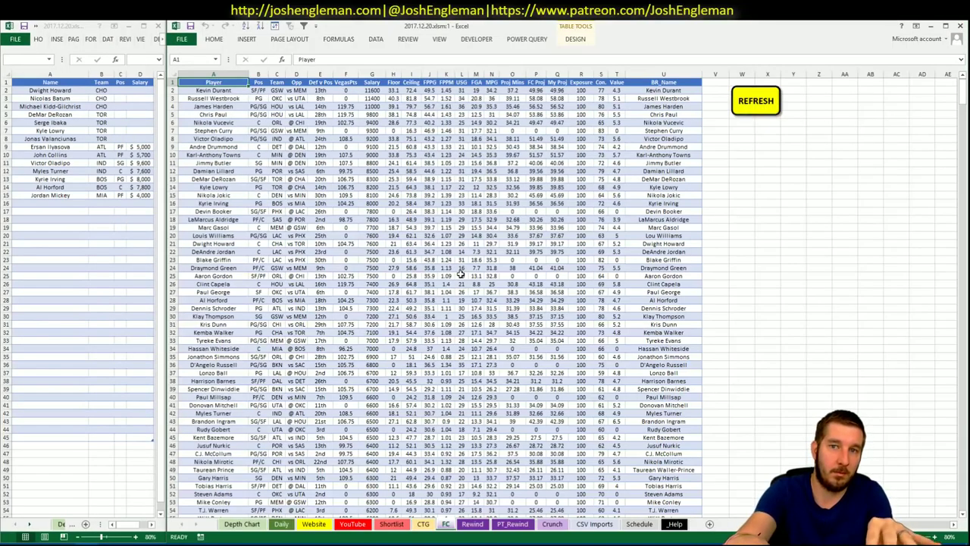
Recopy the Brooklyn shooting frequency rows from Cleaning the Glass and refresh the workbook's CTG sheet with them
{"action": "left_click", "coordinate": [471, 523]}
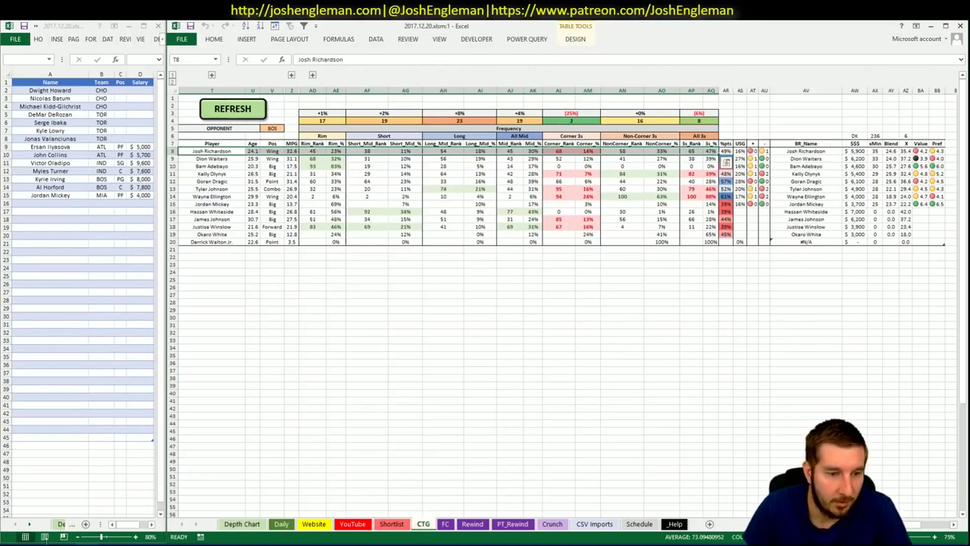
{"action": "key", "text": "alt+Tab"}
{"action": "left_click", "coordinate": [640, 35]}
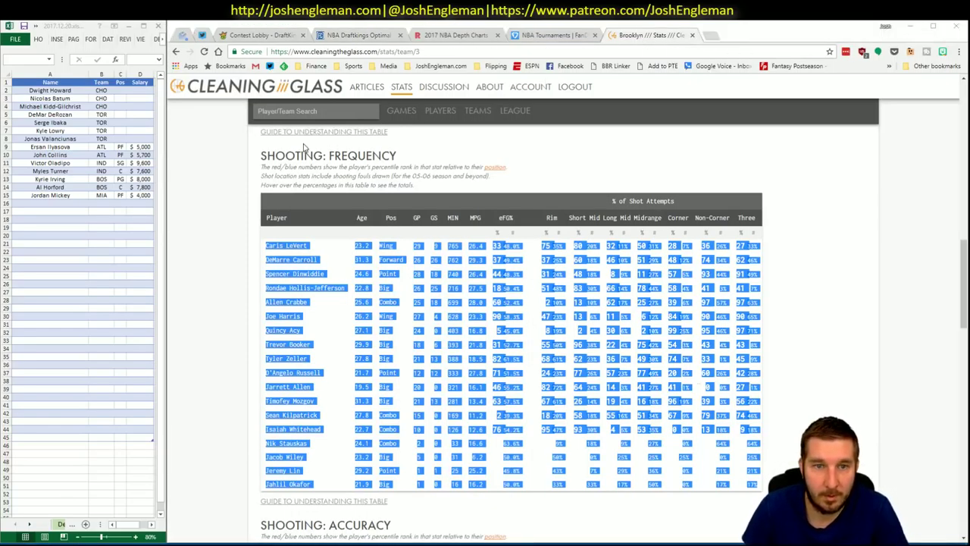
{"action": "key", "text": "alt+Tab"}
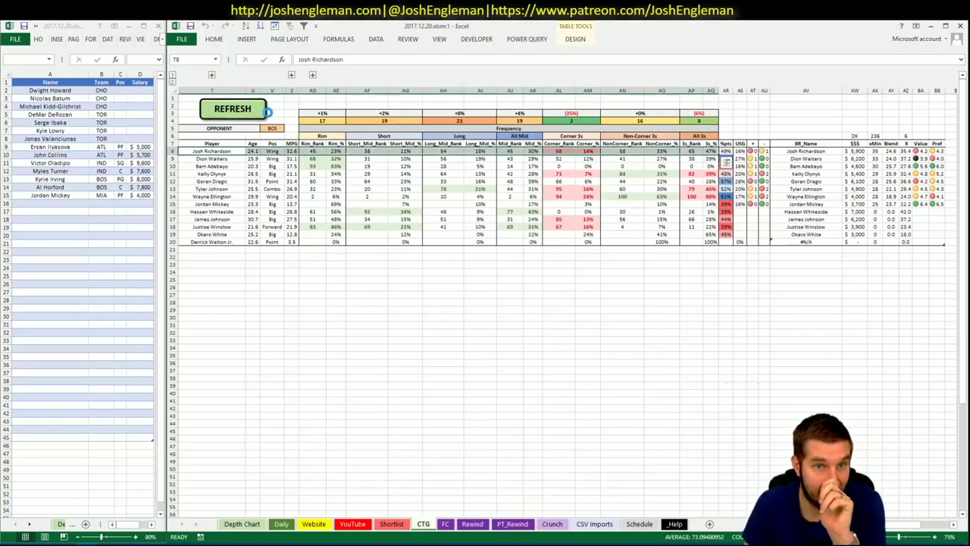
Set the opponent on the CTG sheet to SAC
{"action": "left_click", "coordinate": [272, 128]}
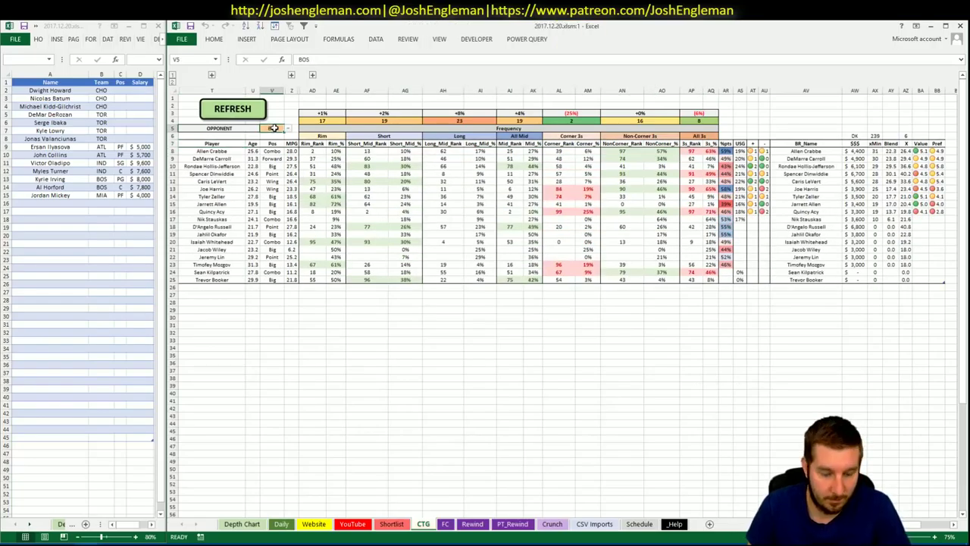
{"action": "key", "text": "BackSpace"}
{"action": "type", "text": "SAC"}
{"action": "key", "text": "Return"}
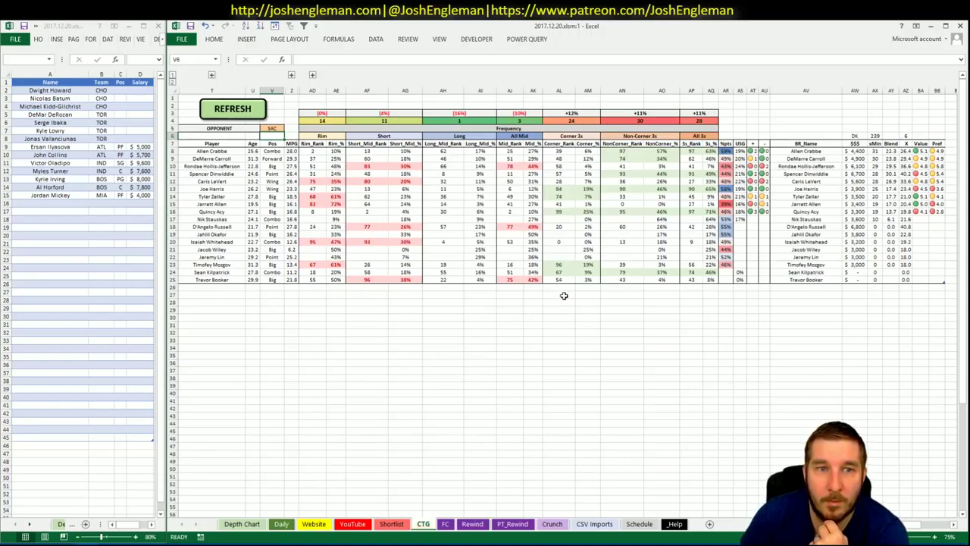
Examine Brooklyn's projections and its players' minutes and FD points in recent games on the YouTube sheet
{"action": "left_click", "coordinate": [353, 523]}
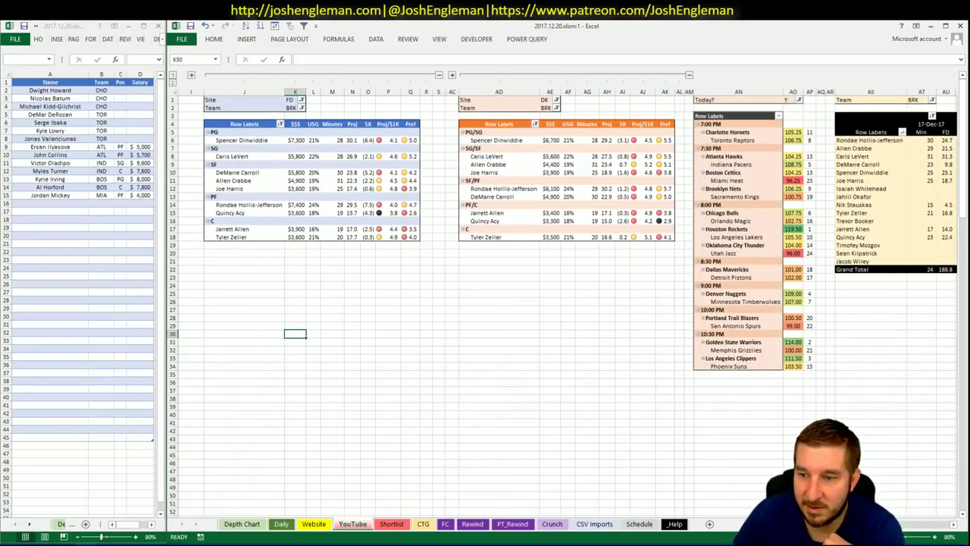
{"action": "scroll", "coordinate": [953, 530], "scroll_direction": "right", "scroll_amount": 10}
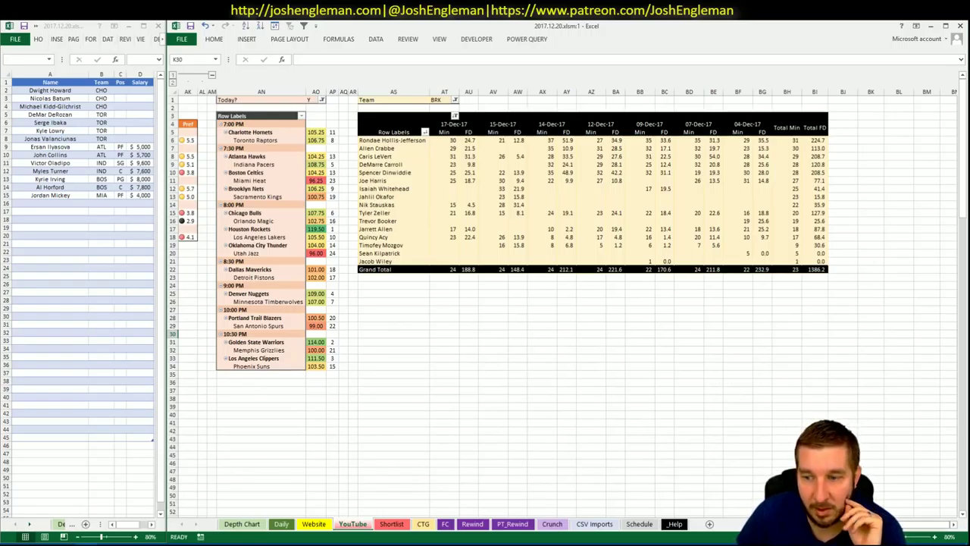
{"action": "scroll", "coordinate": [569, 303], "scroll_direction": "left", "scroll_amount": 6}
{"action": "scroll", "coordinate": [569, 303], "scroll_direction": "right", "scroll_amount": 3}
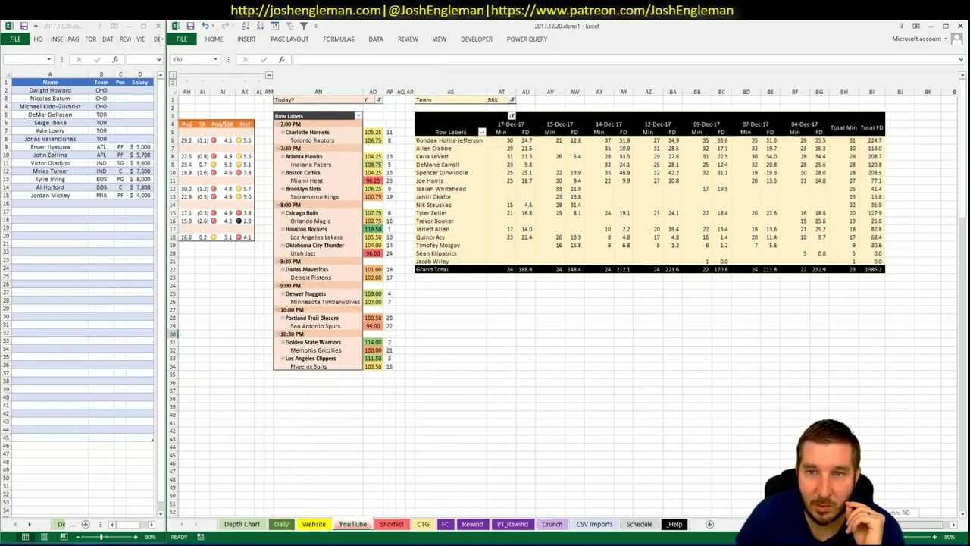
{"action": "scroll", "coordinate": [569, 303], "scroll_direction": "right", "scroll_amount": 2}
{"action": "scroll", "coordinate": [907, 517], "scroll_direction": "right", "scroll_amount": 1}
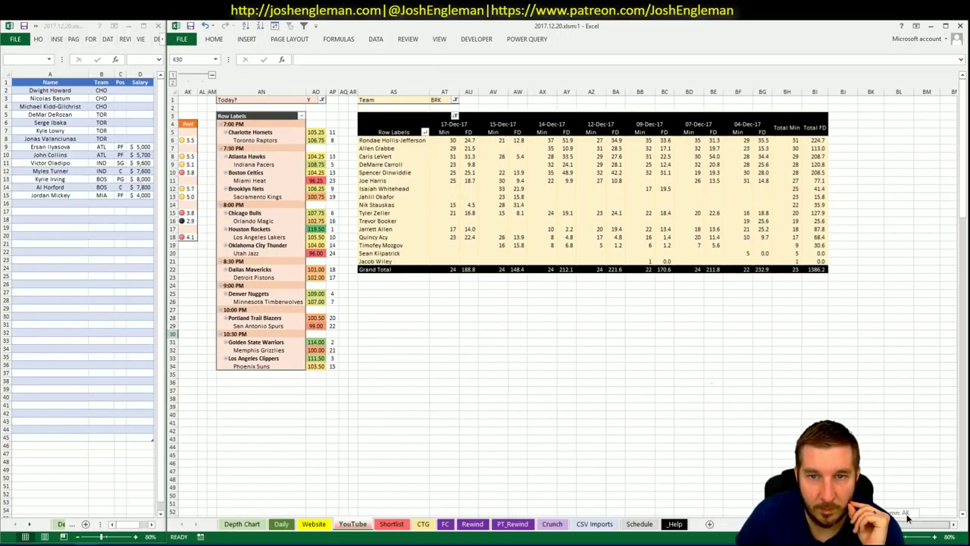
{"action": "left_click_drag", "start_coordinate": [901, 517], "coordinate": [892, 512]}
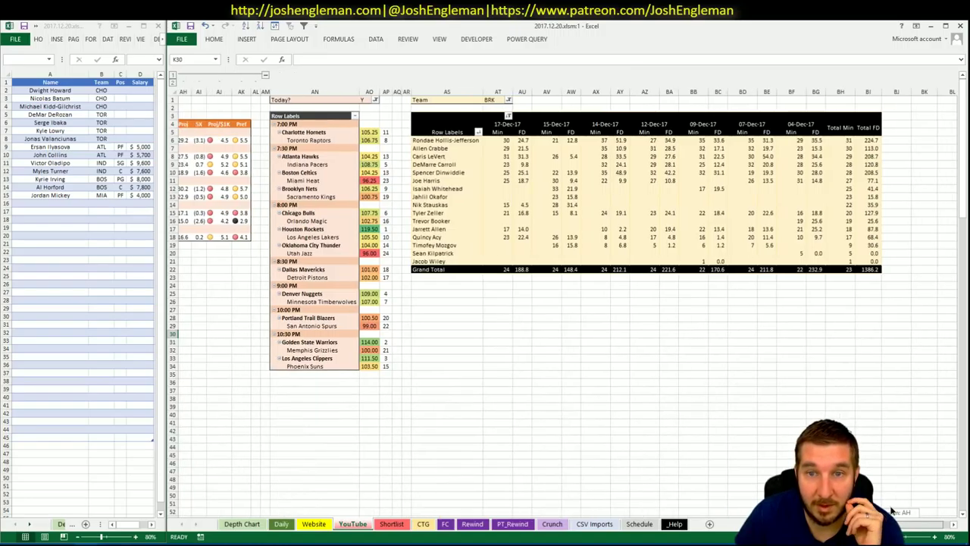
{"action": "left_click_drag", "start_coordinate": [892, 512], "coordinate": [888, 512]}
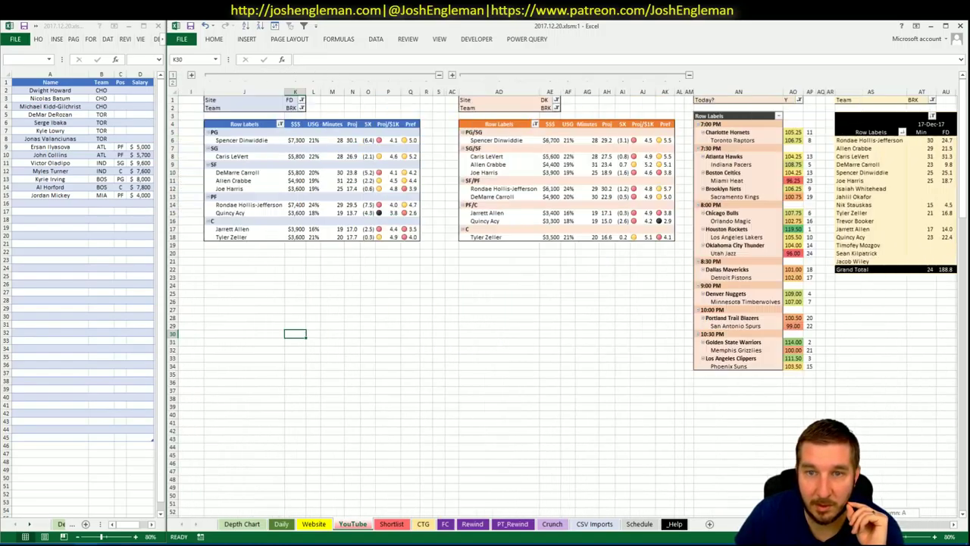
Add Spencer Dinwiddie to the player list in the first empty row below Jordan Mickey
{"action": "left_click", "coordinate": [76, 203]}
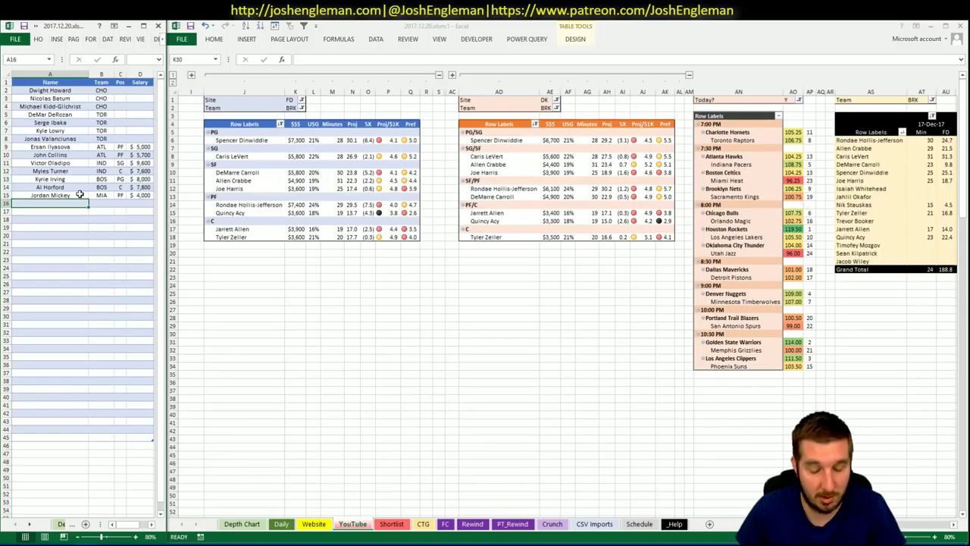
{"action": "type", "text": "pencer Di"}
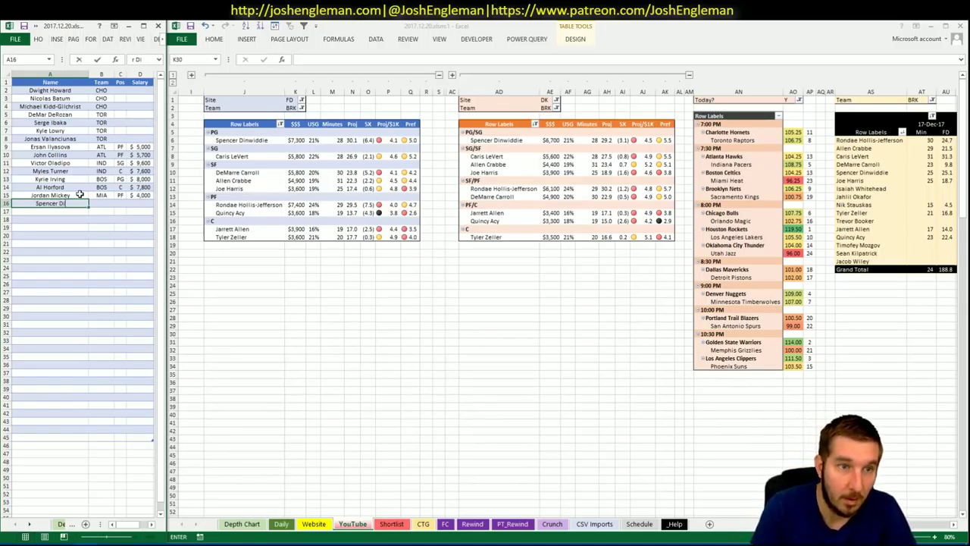
{"action": "type", "text": "nwiddie"}
{"action": "key", "text": "Return"}
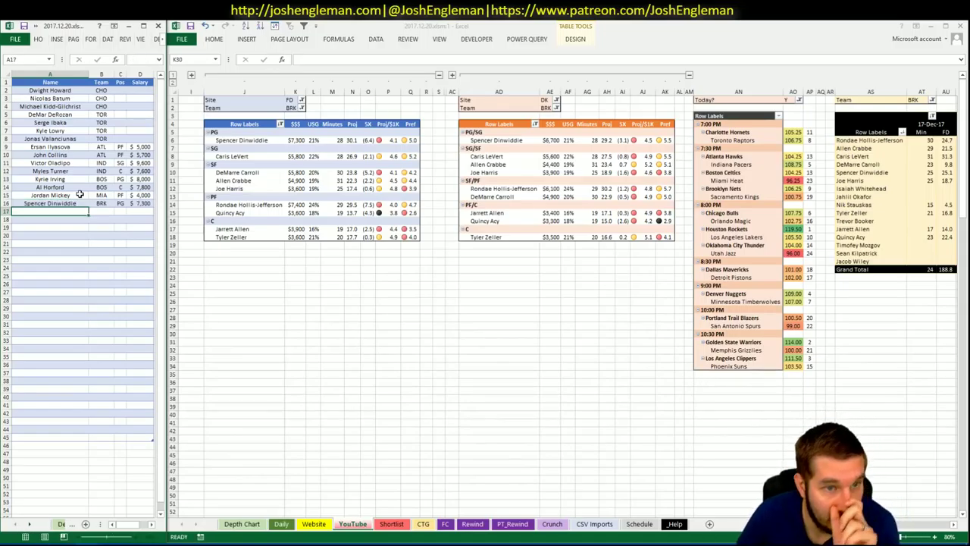
Compare the Brooklyn players' DK projections with their game-by-game minutes and FD points on the YouTube sheet
{"action": "key", "text": "alt+Tab"}
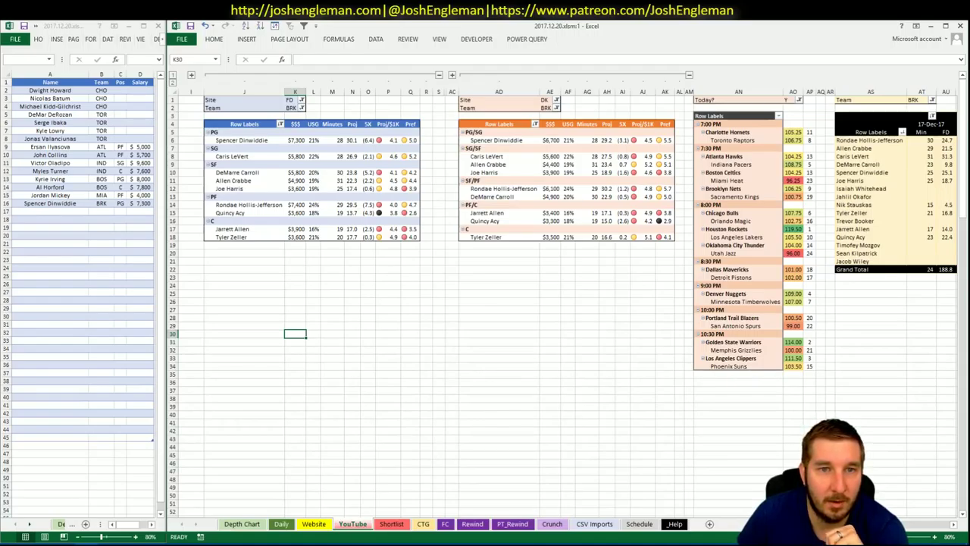
{"action": "scroll", "coordinate": [567, 293], "scroll_direction": "right", "scroll_amount": 1}
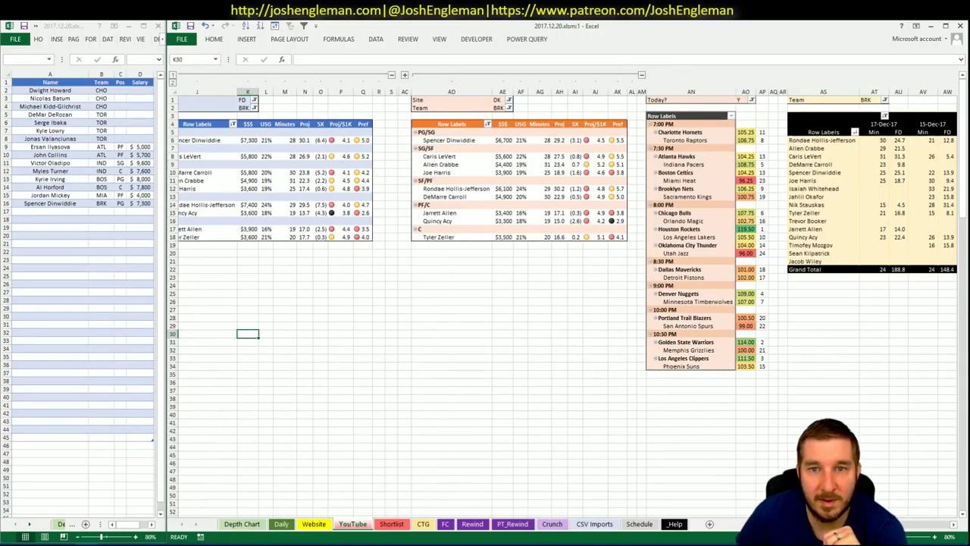
{"action": "scroll", "coordinate": [921, 535], "scroll_direction": "right", "scroll_amount": 9}
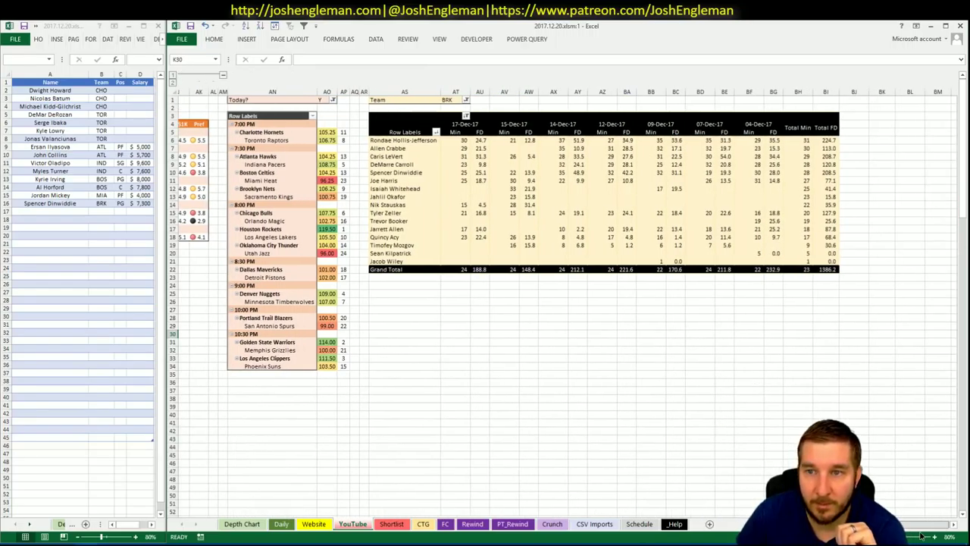
{"action": "scroll", "coordinate": [920, 535], "scroll_direction": "left", "scroll_amount": 4}
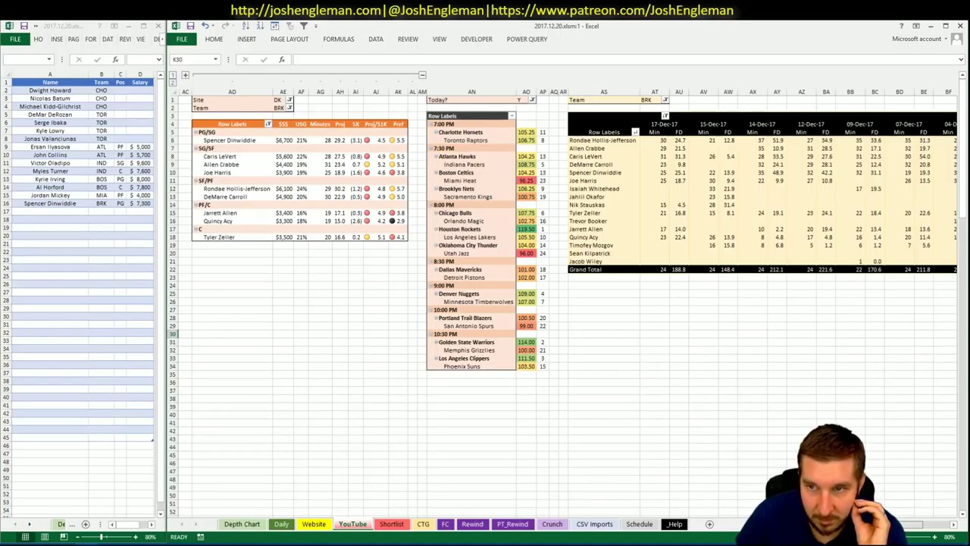
{"action": "scroll", "coordinate": [915, 530], "scroll_direction": "right", "scroll_amount": 3}
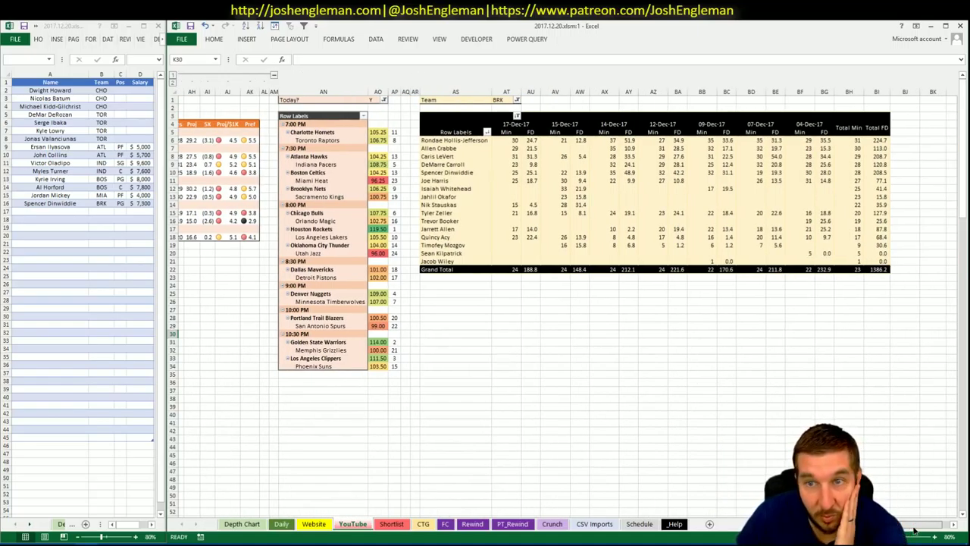
Examine Allen Crabbe's row in the Brooklyn group of the projections table on the Daily sheet
{"action": "key", "text": "ctrl+Page_Up"}
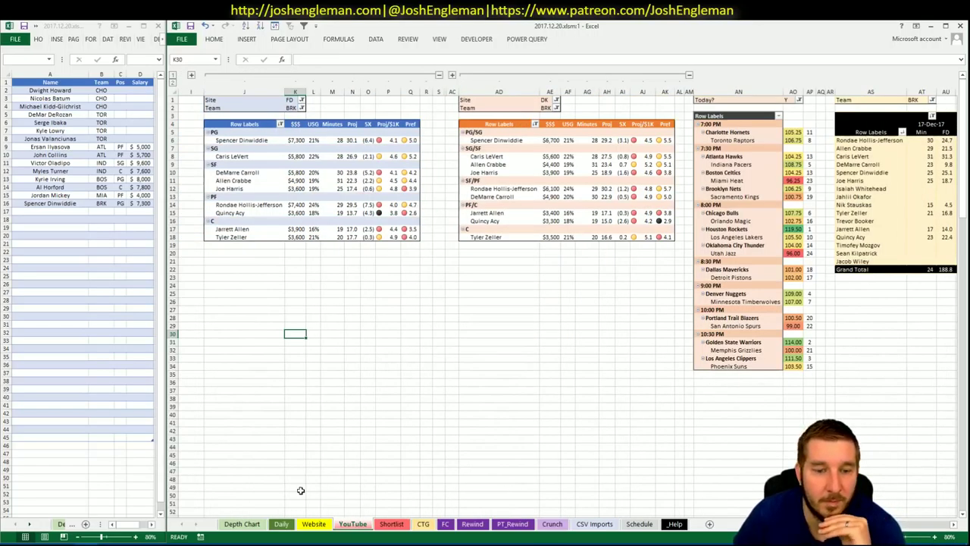
{"action": "key", "text": "ctrl+Page_Up"}
{"action": "left_click", "coordinate": [438, 381]}
{"action": "scroll", "coordinate": [438, 379], "scroll_direction": "up", "scroll_amount": 6}
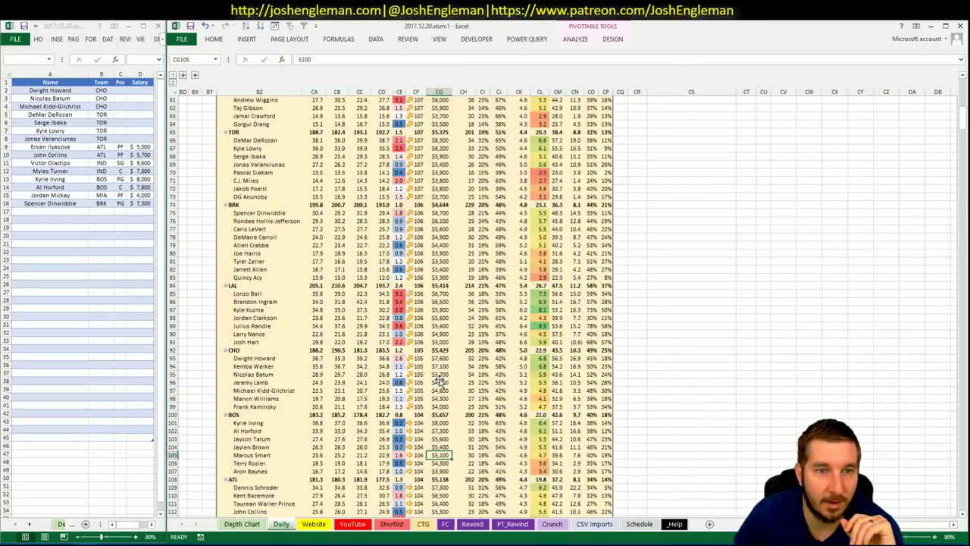
{"action": "double_click", "coordinate": [258, 318]}
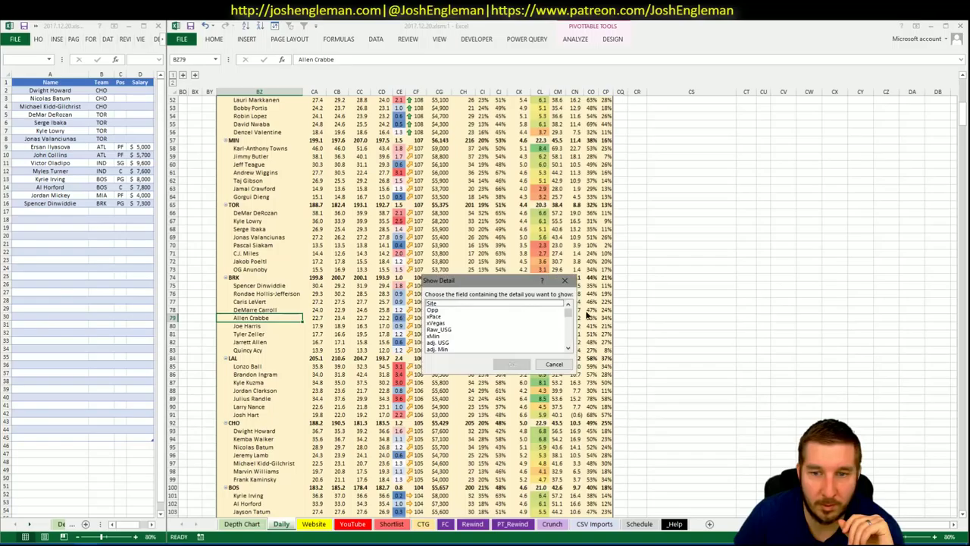
{"action": "left_click", "coordinate": [553, 364]}
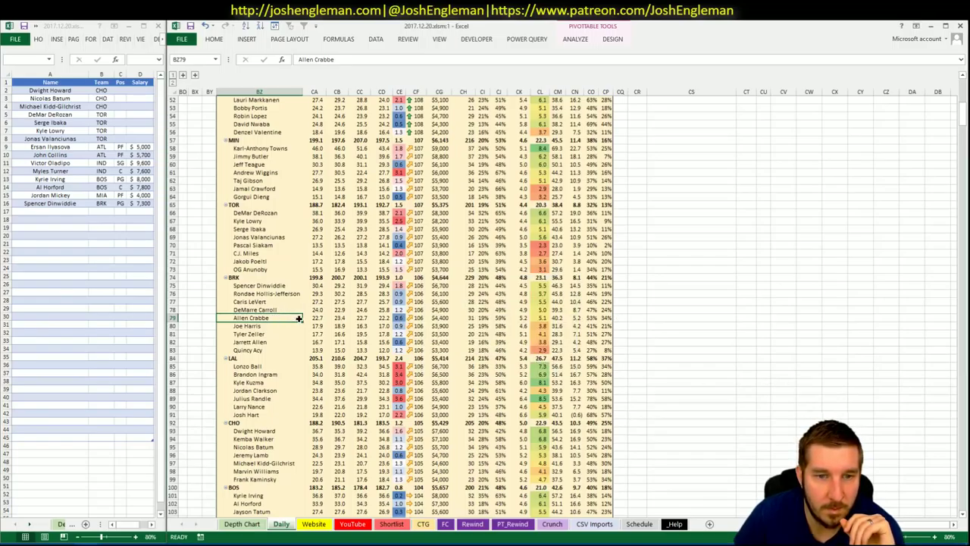
{"action": "left_click_drag", "start_coordinate": [299, 318], "coordinate": [613, 320]}
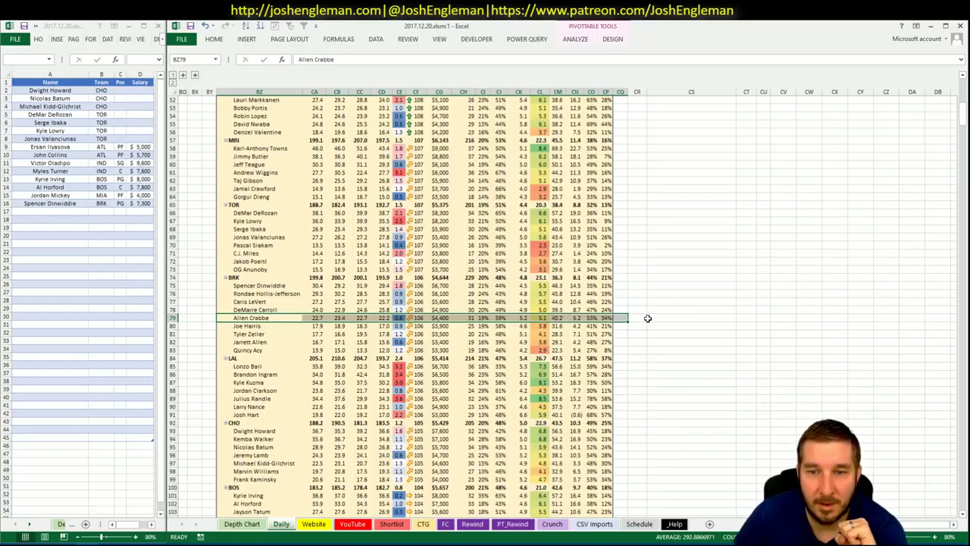
Review Brooklyn's shooting frequencies on the CTG sheet and the players' projections and game logs on the YouTube sheet
{"action": "left_click", "coordinate": [423, 523]}
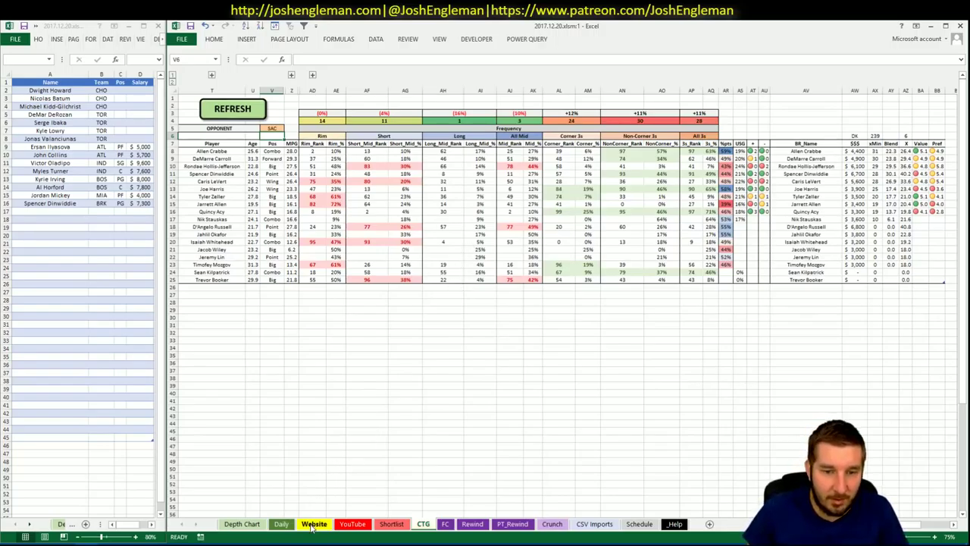
{"action": "left_click", "coordinate": [354, 523]}
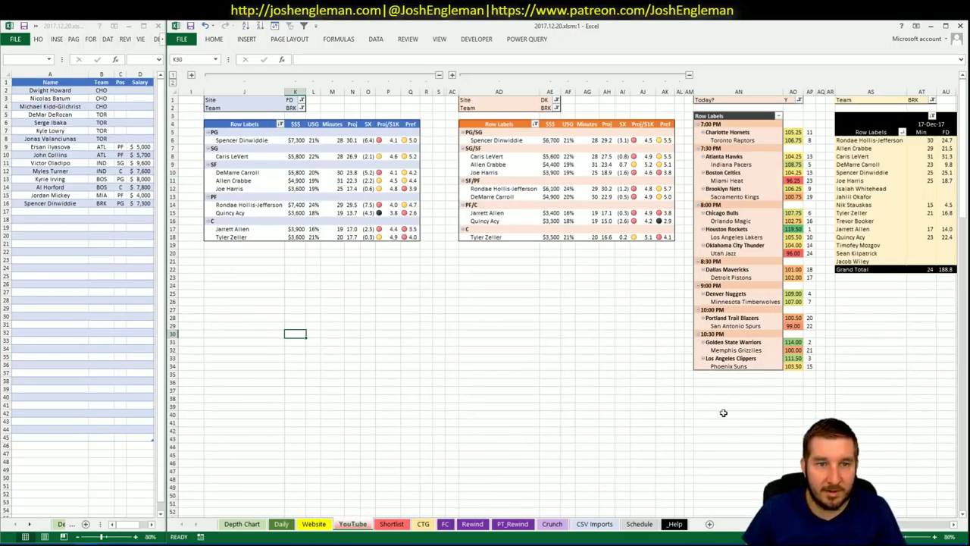
{"action": "scroll", "coordinate": [932, 532], "scroll_direction": "right", "scroll_amount": 10}
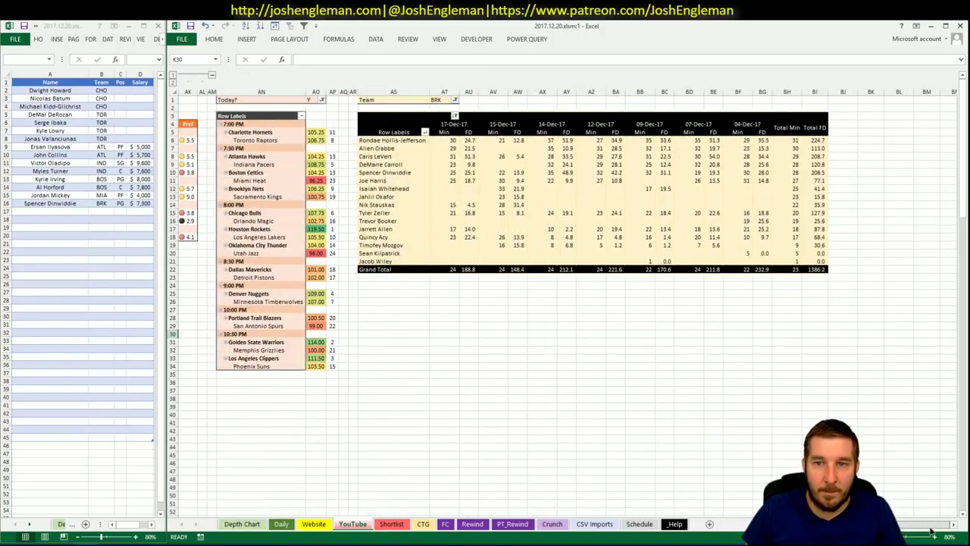
{"action": "scroll", "coordinate": [932, 531], "scroll_direction": "left", "scroll_amount": 10}
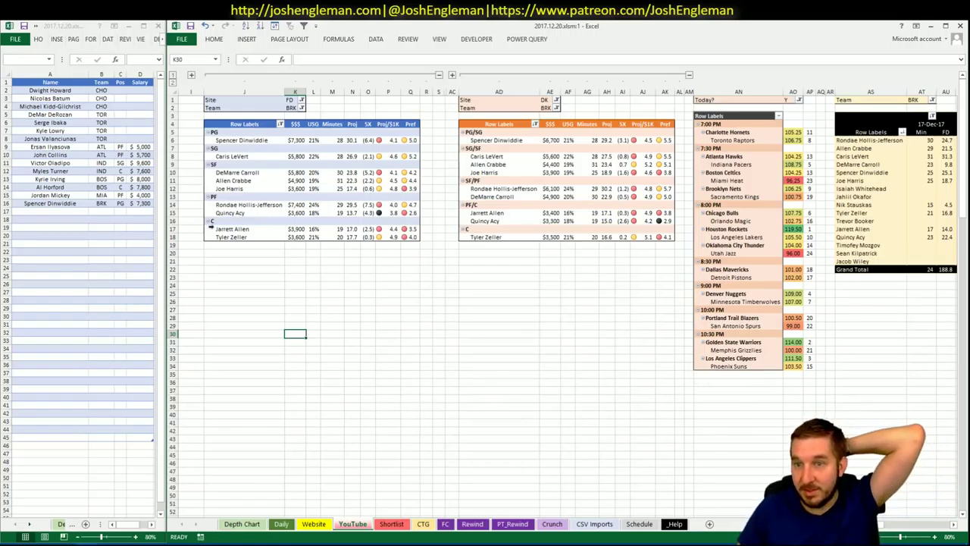
Add Joe Harris to the player list in the first empty row below Spencer Dinwiddie
{"action": "key", "text": "ctrl+Tab"}
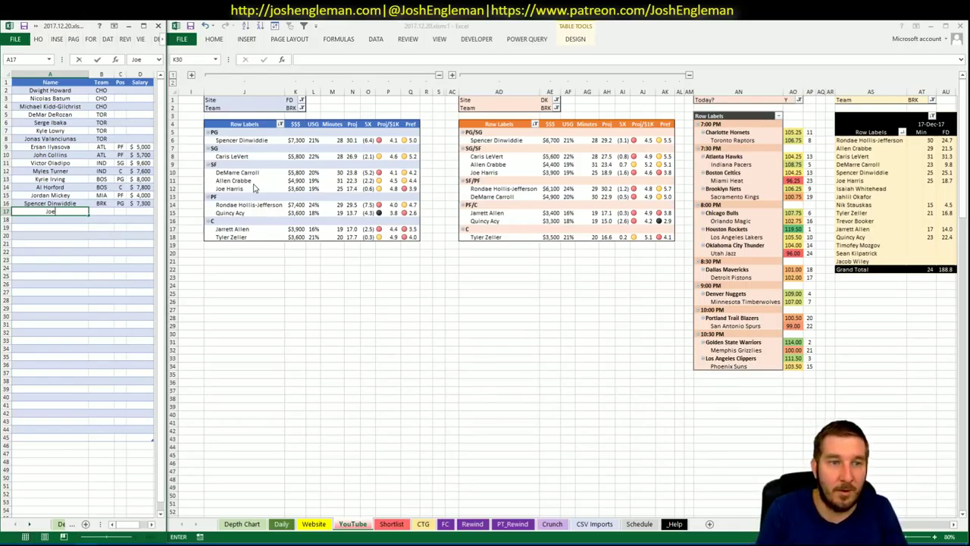
{"action": "type", "text": "Joe Harris"}
{"action": "key", "text": "ctrl+Return"}
{"action": "key", "text": "Return"}
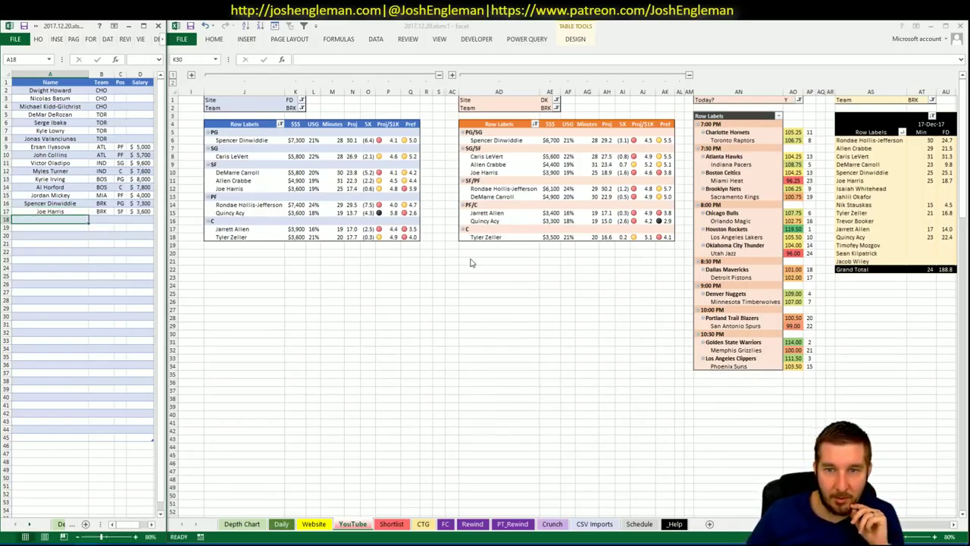
Filter the FD, DK and game log tables on the YouTube sheet to team SAC and check the 19-Dec-17 minutes
{"action": "left_click", "coordinate": [296, 106]}
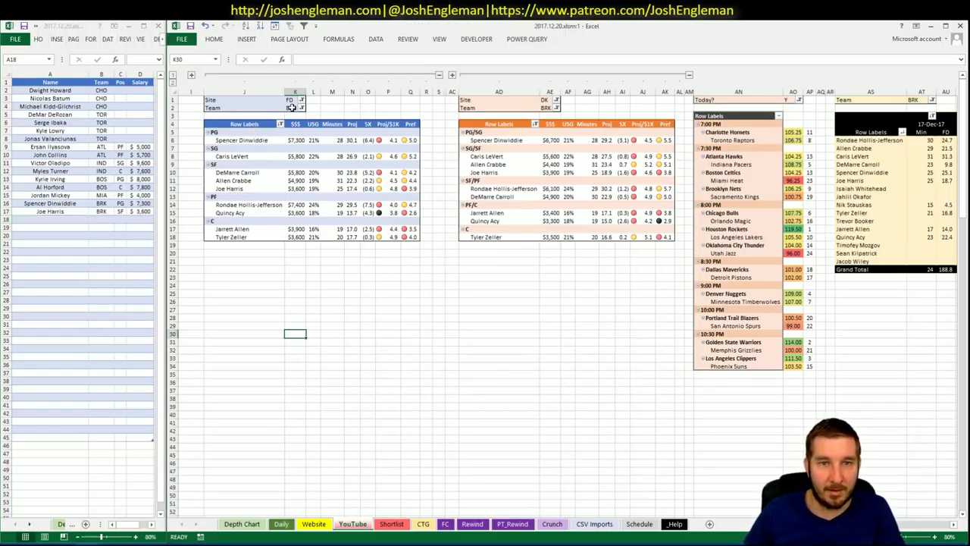
{"action": "type", "text": "SAC"}
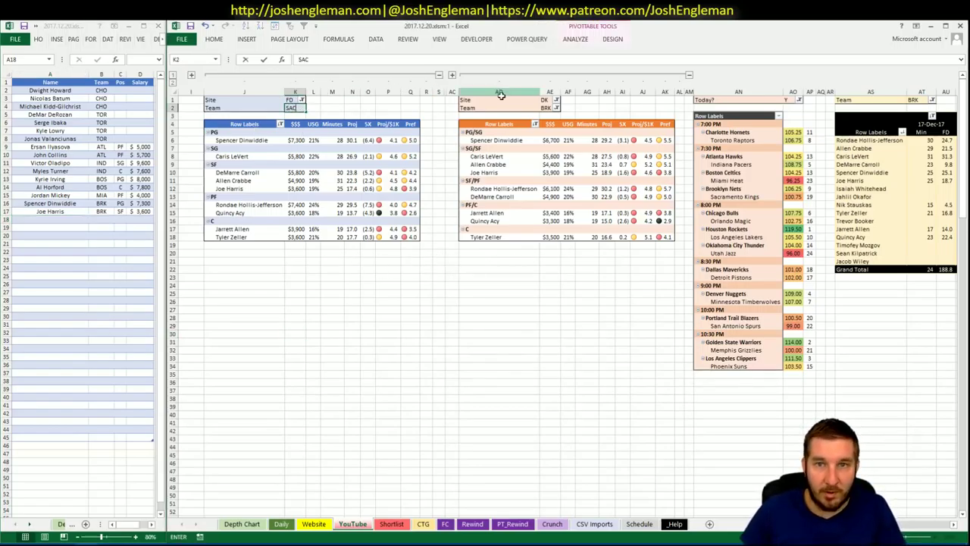
{"action": "left_click", "coordinate": [545, 107]}
{"action": "type", "text": "SAC"}
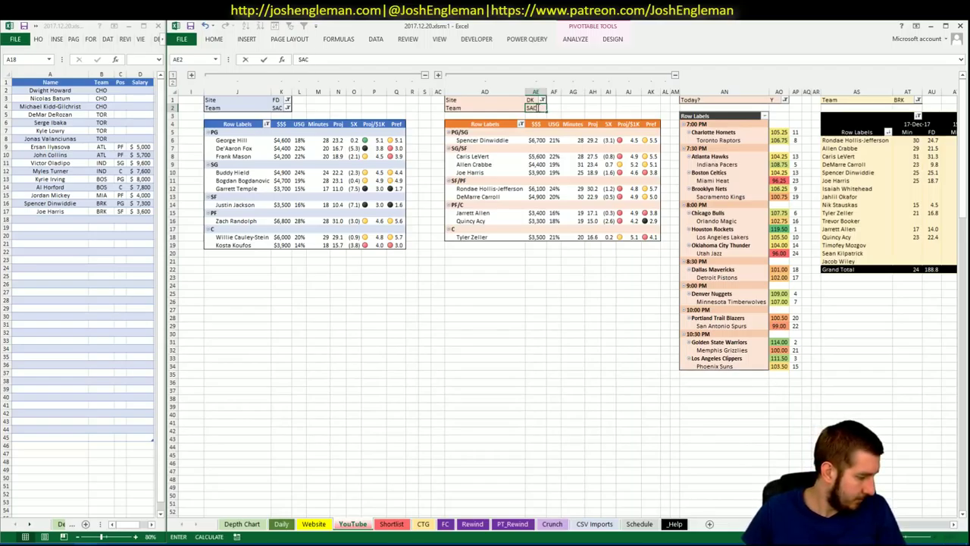
{"action": "key", "text": "Tab"}
{"action": "left_click", "coordinate": [900, 100]}
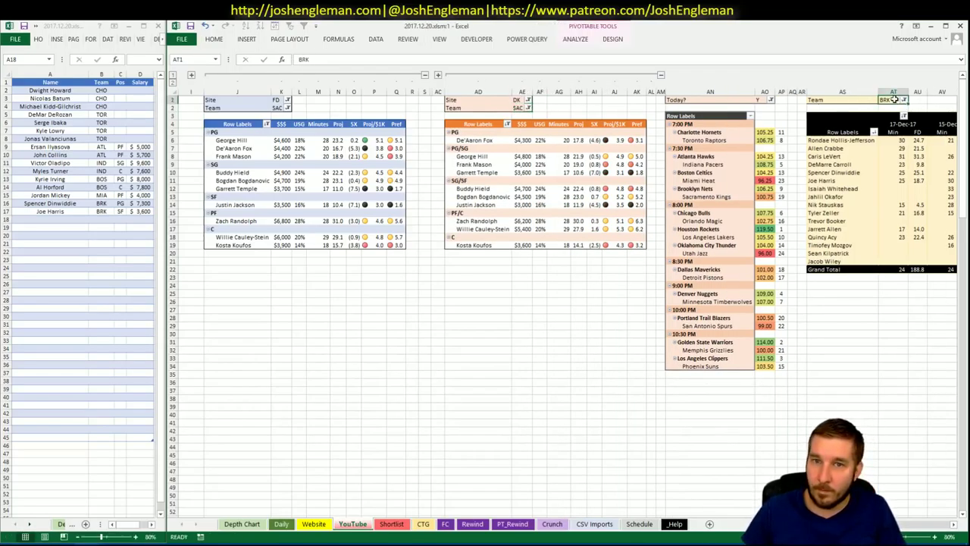
{"action": "type", "text": "SCA"}
{"action": "key", "text": "Return"}
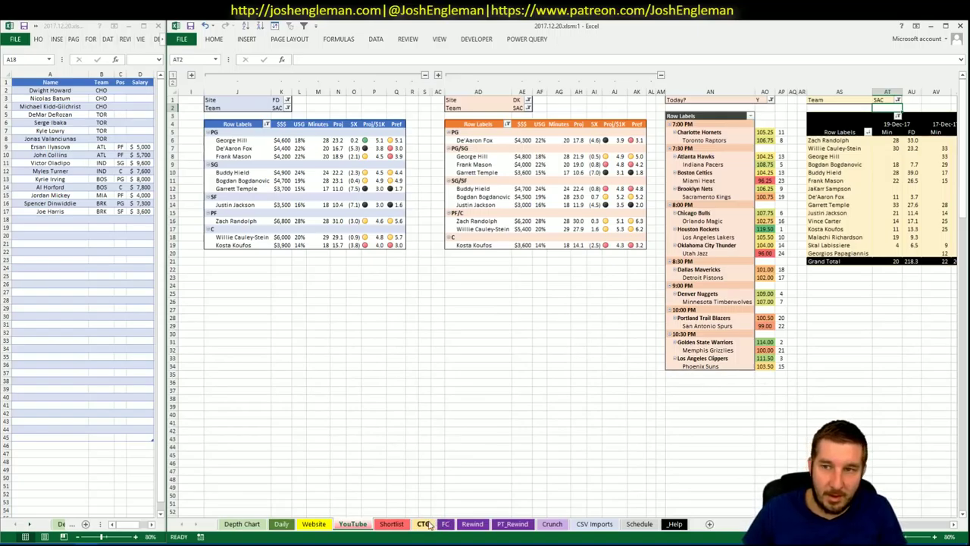
{"action": "left_click_drag", "start_coordinate": [894, 140], "coordinate": [896, 253]}
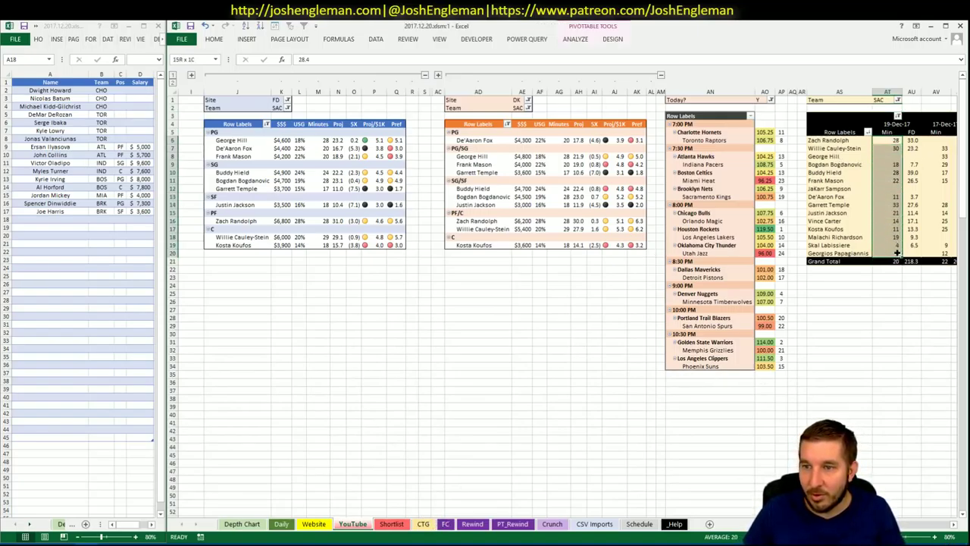
{"action": "left_click", "coordinate": [841, 381]}
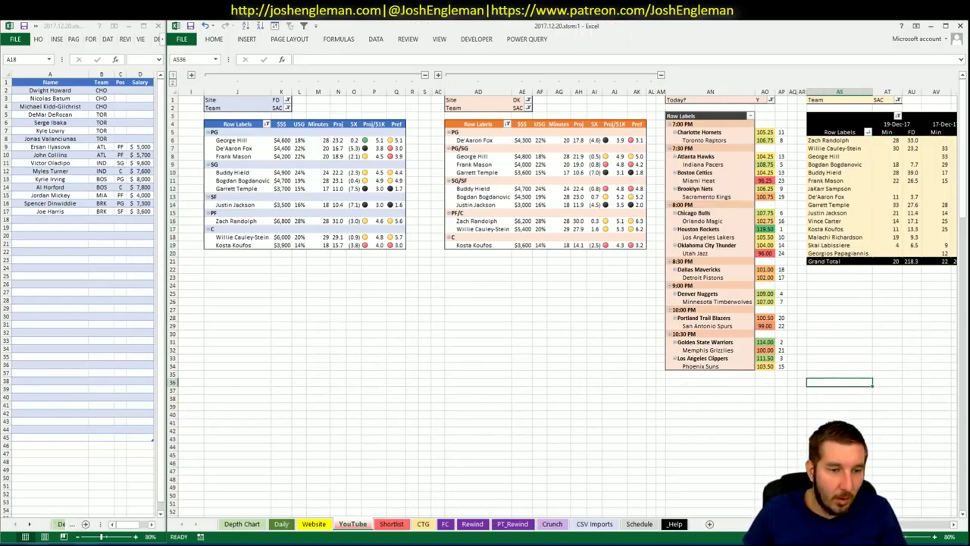
Switch to the Cleaning the Glass site in the browser and open the Sacramento Kings' shooting frequency table
{"action": "left_click", "coordinate": [38, 543]}
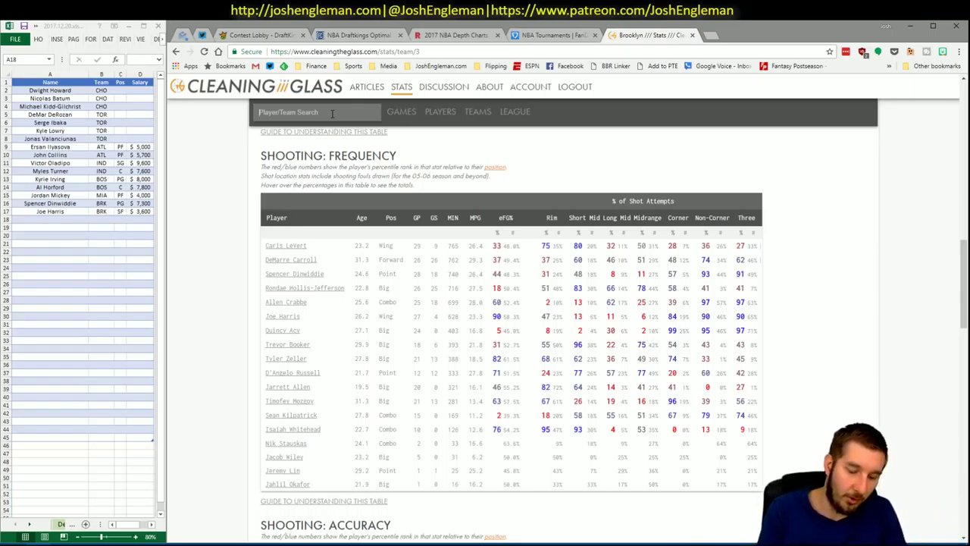
{"action": "left_click", "coordinate": [332, 114]}
{"action": "type", "text": "sac"}
{"action": "key", "text": "Down"}
{"action": "key", "text": "Return"}
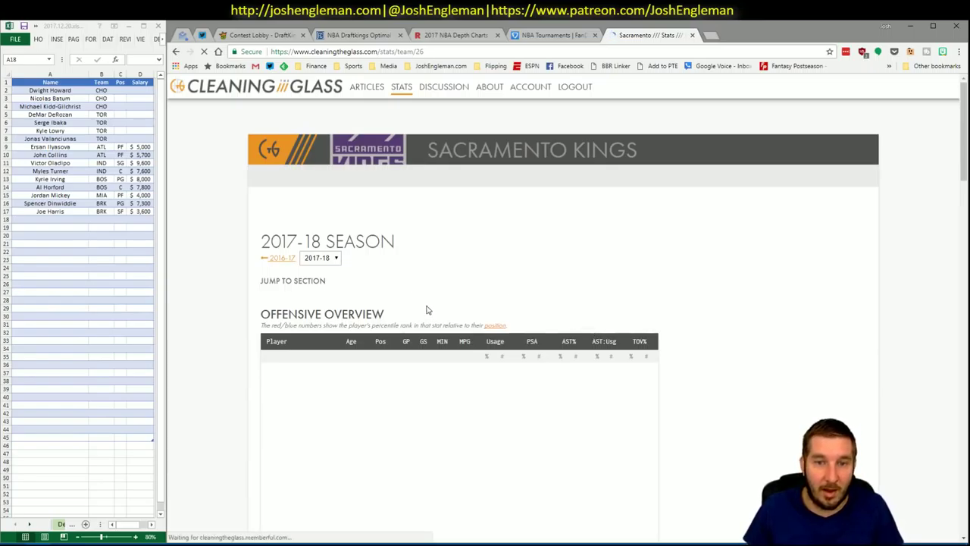
{"action": "left_click", "coordinate": [419, 292]}
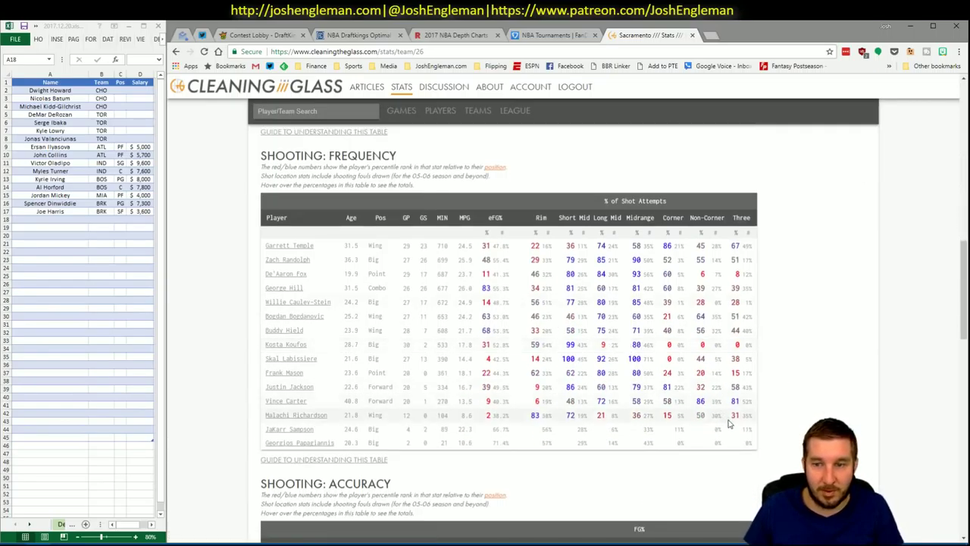
Copy all player rows of Sacramento's shooting frequency table and refresh the CTG sheet in Excel with them
{"action": "left_click_drag", "start_coordinate": [729, 425], "coordinate": [263, 258]}
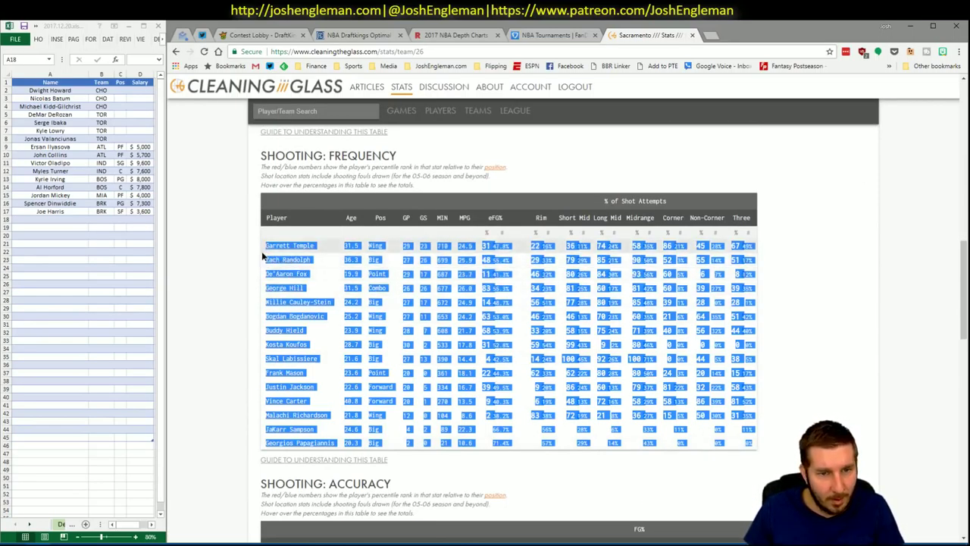
{"action": "key", "text": "ctrl+c"}
{"action": "key", "text": "alt+Tab"}
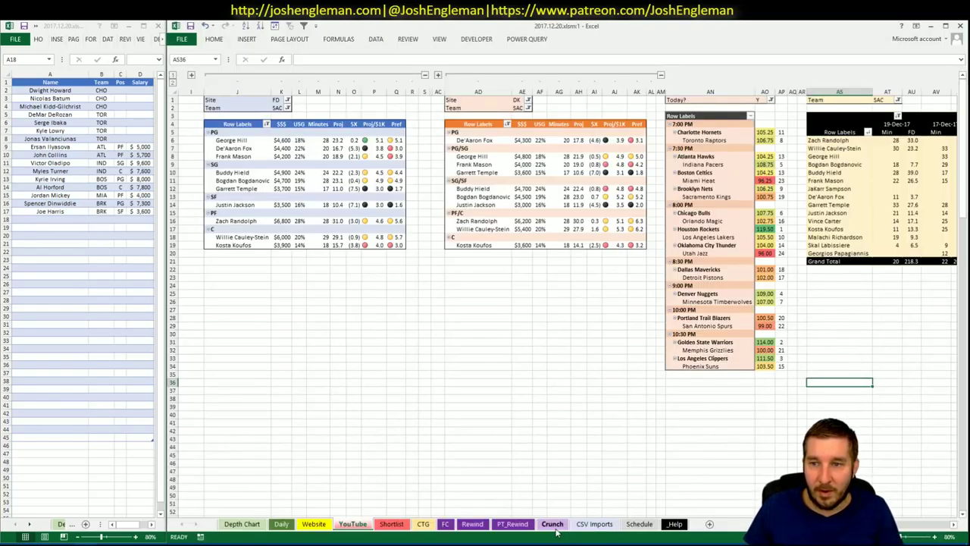
{"action": "left_click", "coordinate": [423, 524]}
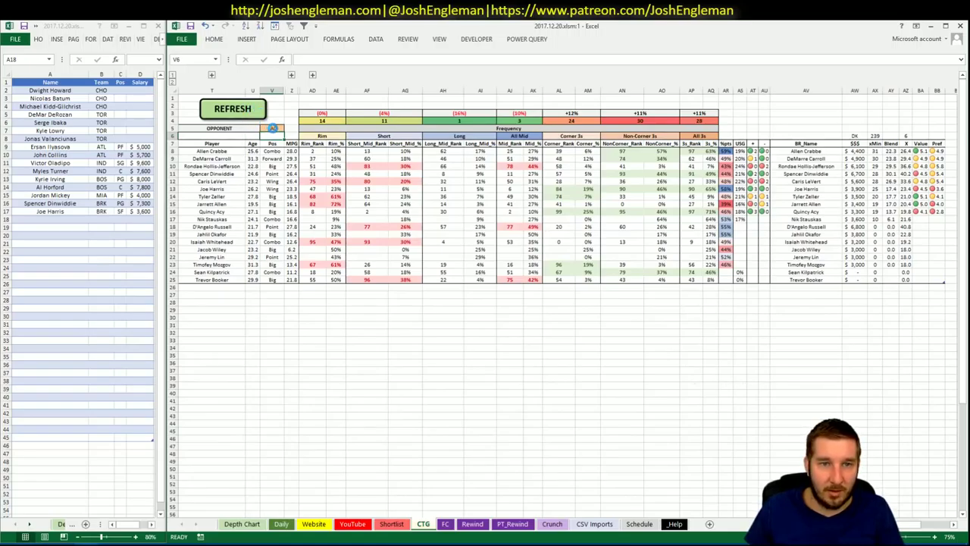
Set the opponent on the CTG sheet to BRK
{"action": "left_click", "coordinate": [272, 128]}
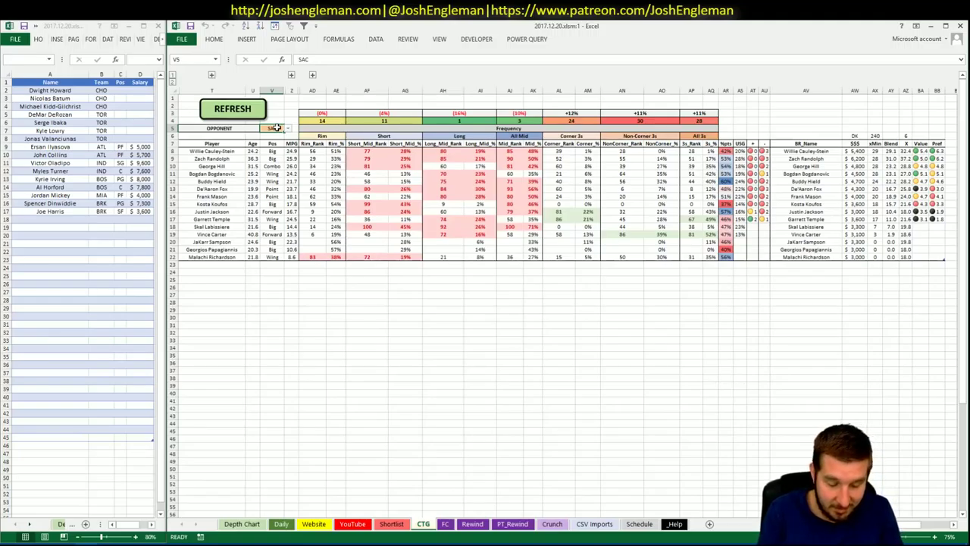
{"action": "type", "text": "BRK"}
{"action": "key", "text": "Return"}
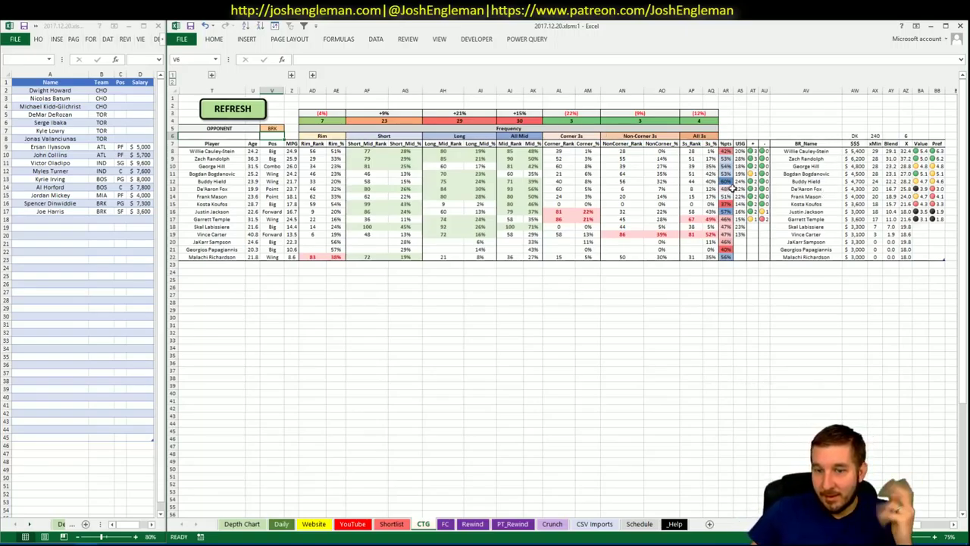
Examine the Sacramento players' projections and their minutes and FD points in recent games on the YouTube sheet
{"action": "left_click", "coordinate": [349, 524]}
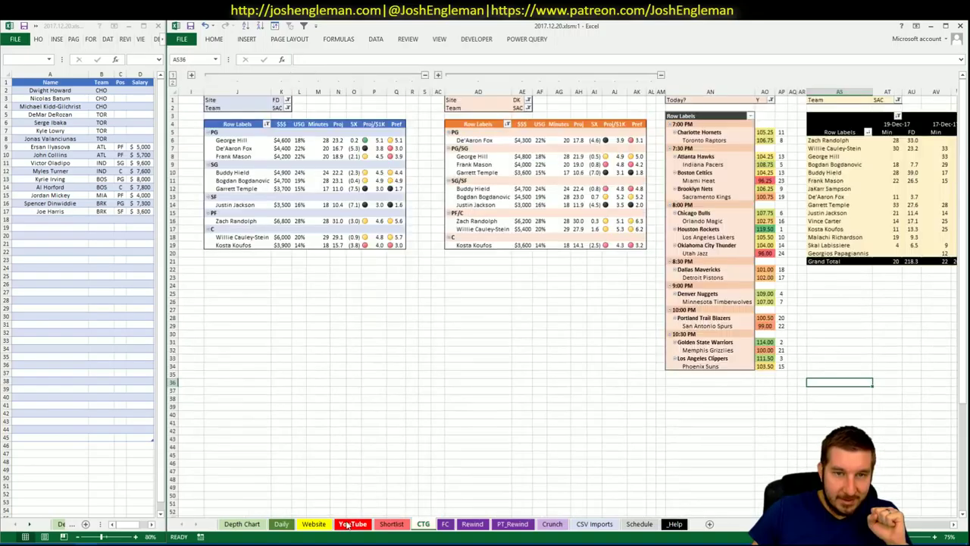
{"action": "left_click", "coordinate": [953, 524]}
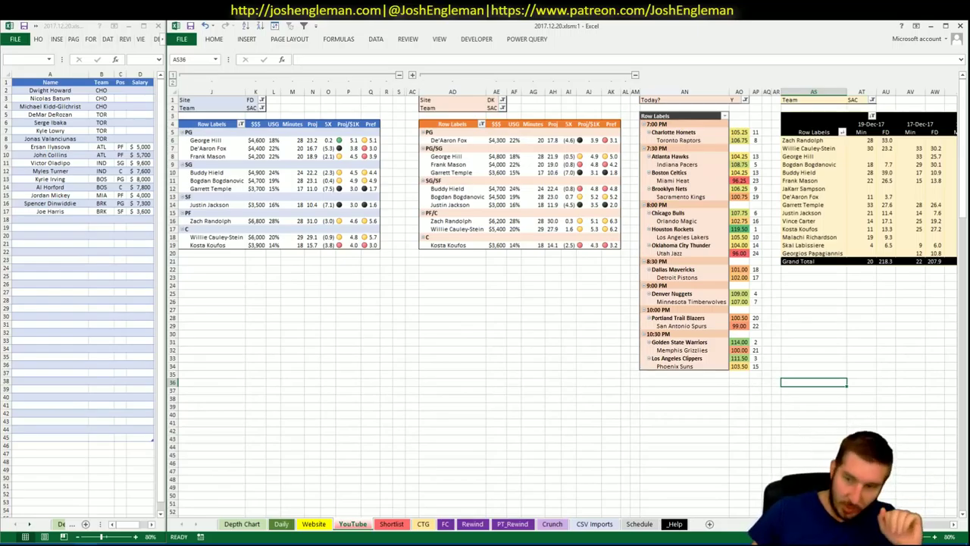
{"action": "scroll", "coordinate": [912, 528], "scroll_direction": "right", "scroll_amount": 10}
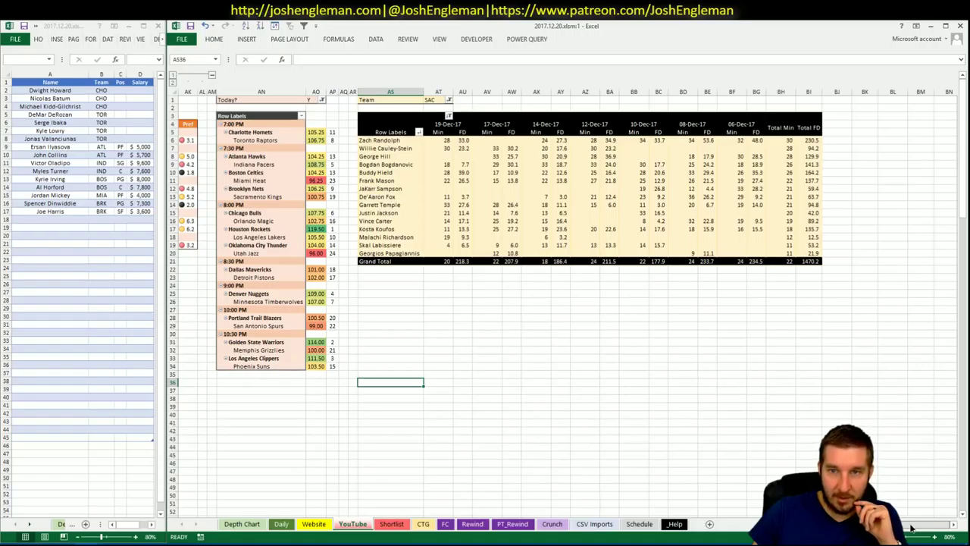
{"action": "scroll", "coordinate": [911, 528], "scroll_direction": "left", "scroll_amount": 10}
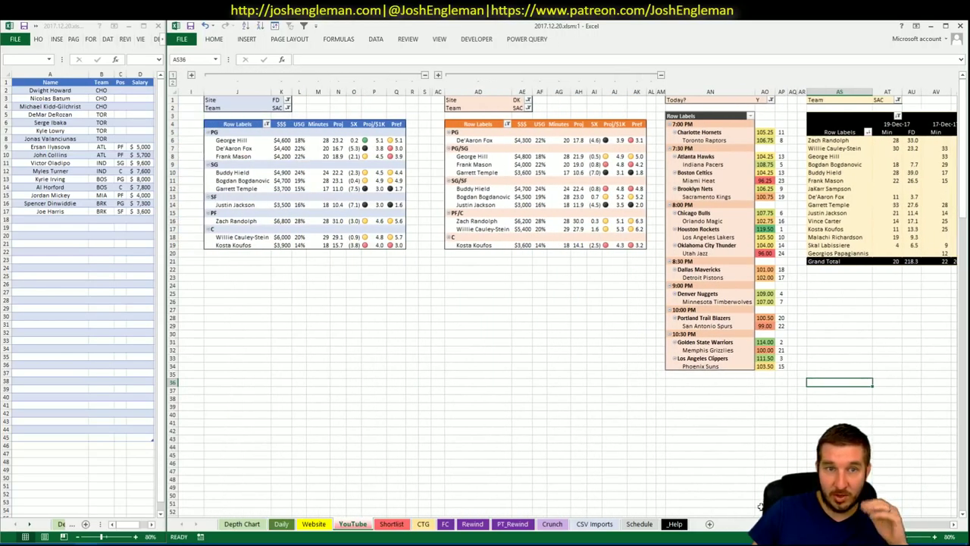
Add George Hill to the player list in the first empty row below Joe Harris
{"action": "left_click", "coordinate": [45, 218]}
{"action": "type", "text": "George Hill"}
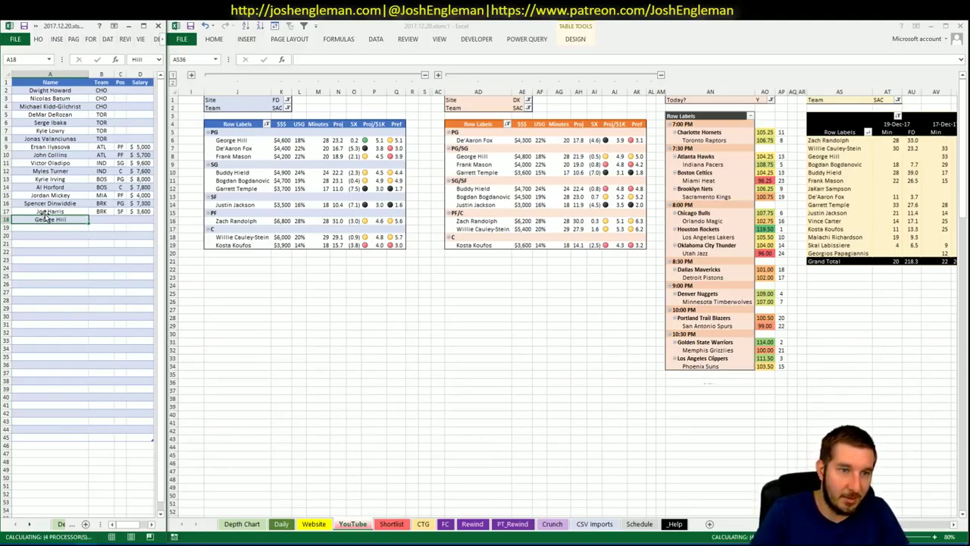
{"action": "key", "text": "Return"}
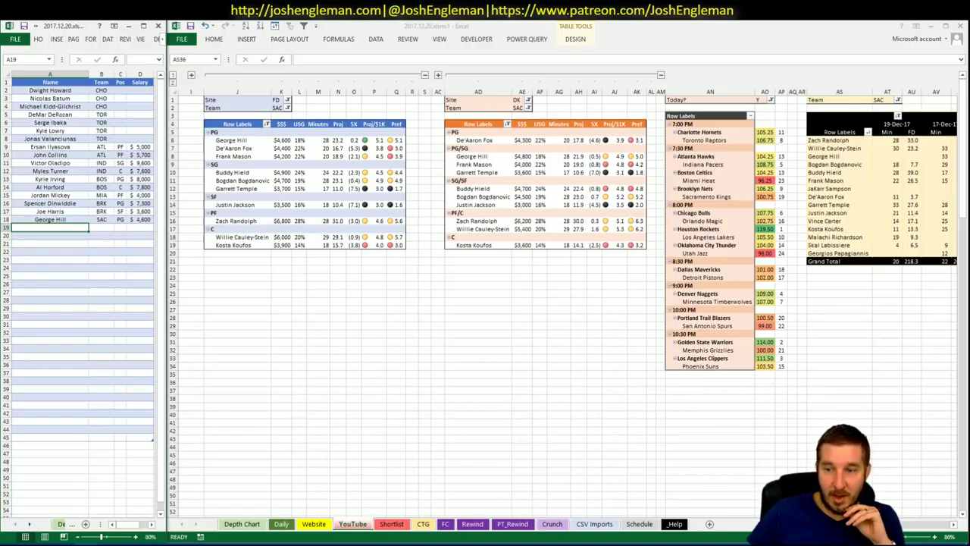
Check Buddy Hield's minutes in the 19-Dec-17 and 17-Dec-17 games against his projections on the YouTube sheet
{"action": "left_click", "coordinate": [666, 321]}
{"action": "scroll", "coordinate": [666, 321], "scroll_direction": "right", "scroll_amount": 4}
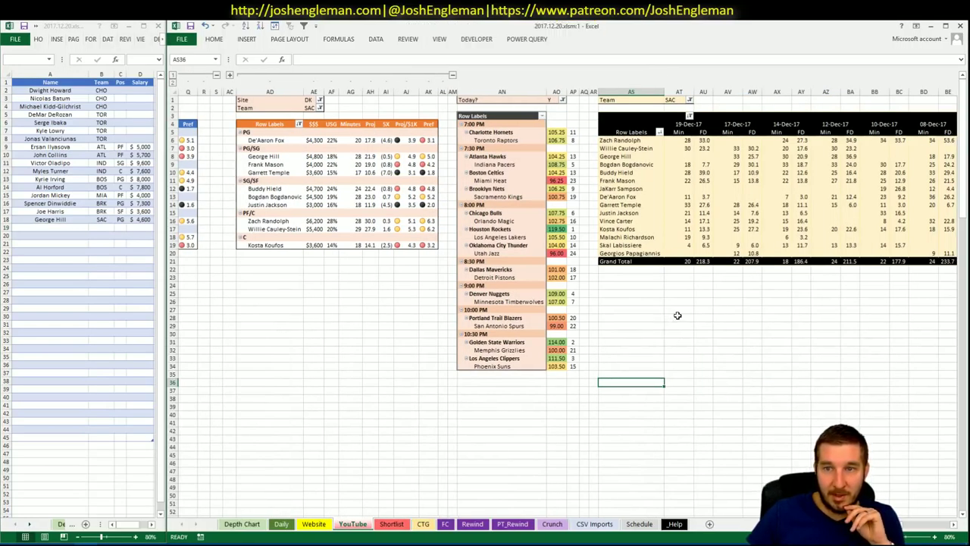
{"action": "left_click", "coordinate": [685, 172]}
{"action": "left_click", "coordinate": [727, 172]}
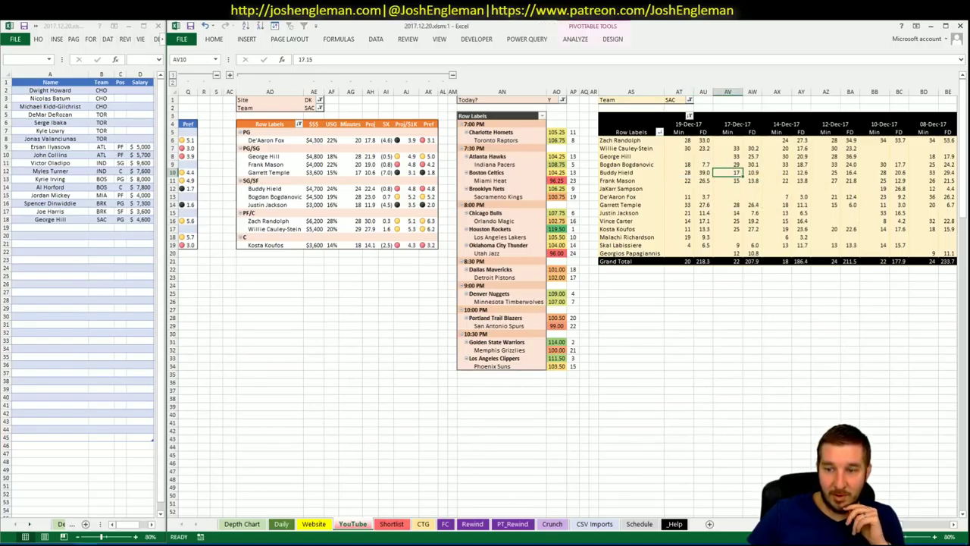
{"action": "scroll", "coordinate": [561, 303], "scroll_direction": "left", "scroll_amount": 3}
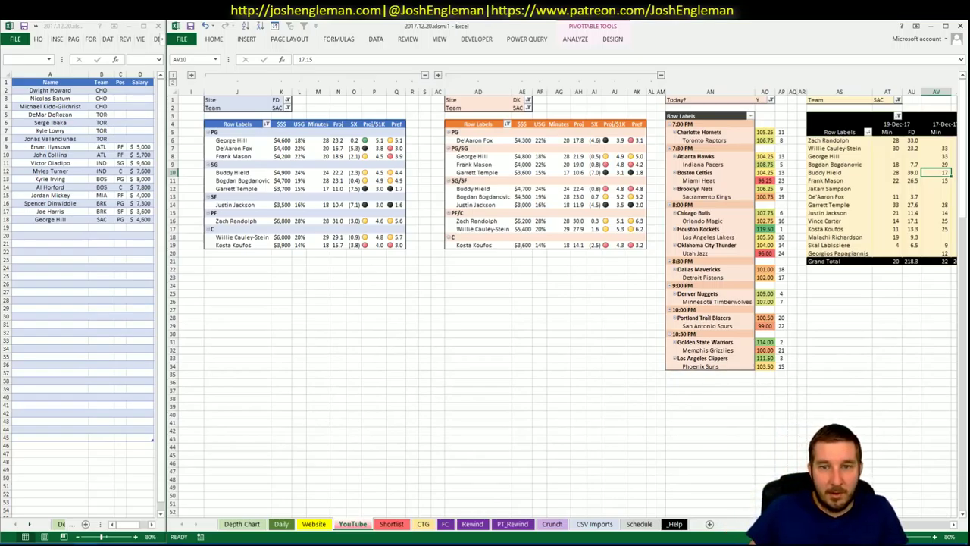
Add Zach Randolph to the player list in the first empty row below George Hill
{"action": "scroll", "coordinate": [923, 524], "scroll_direction": "right", "scroll_amount": 5}
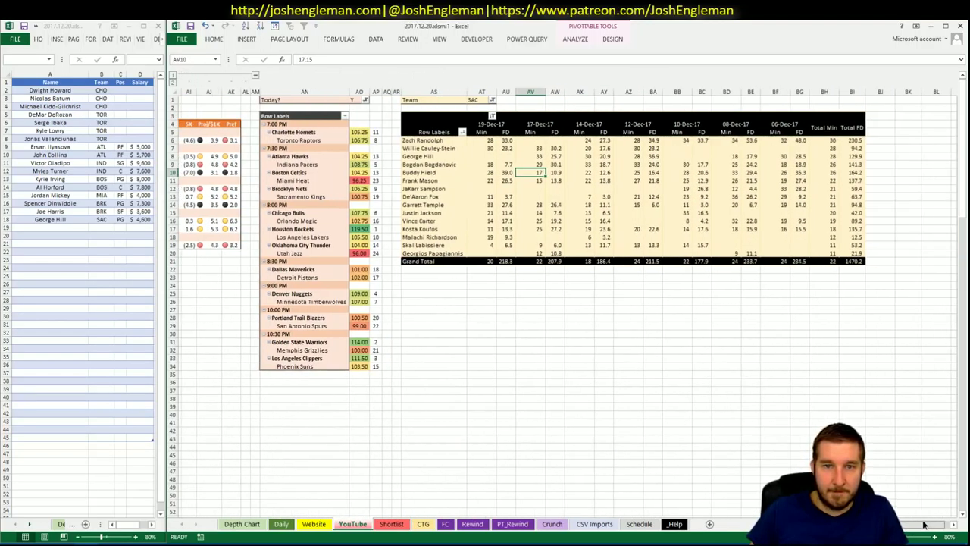
{"action": "scroll", "coordinate": [916, 525], "scroll_direction": "left", "scroll_amount": 8}
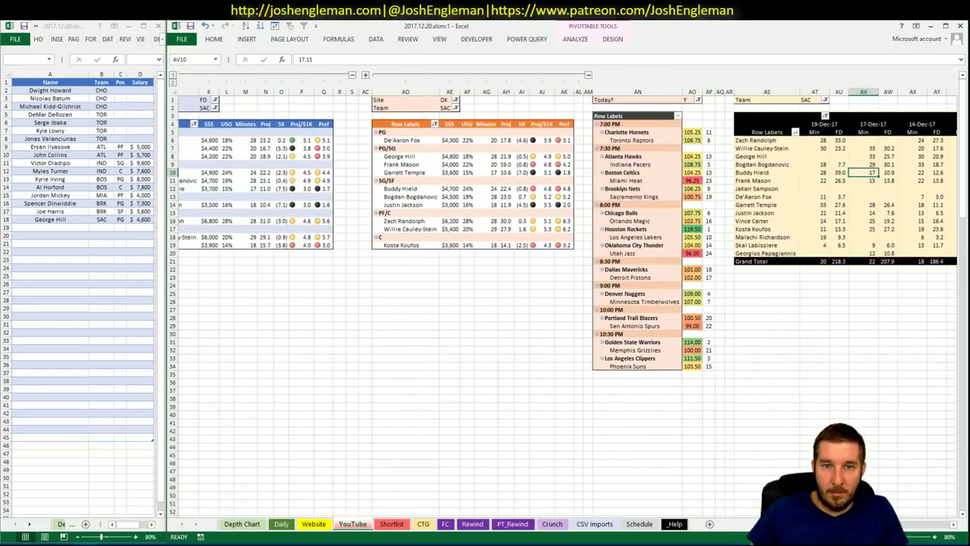
{"action": "left_click", "coordinate": [76, 225]}
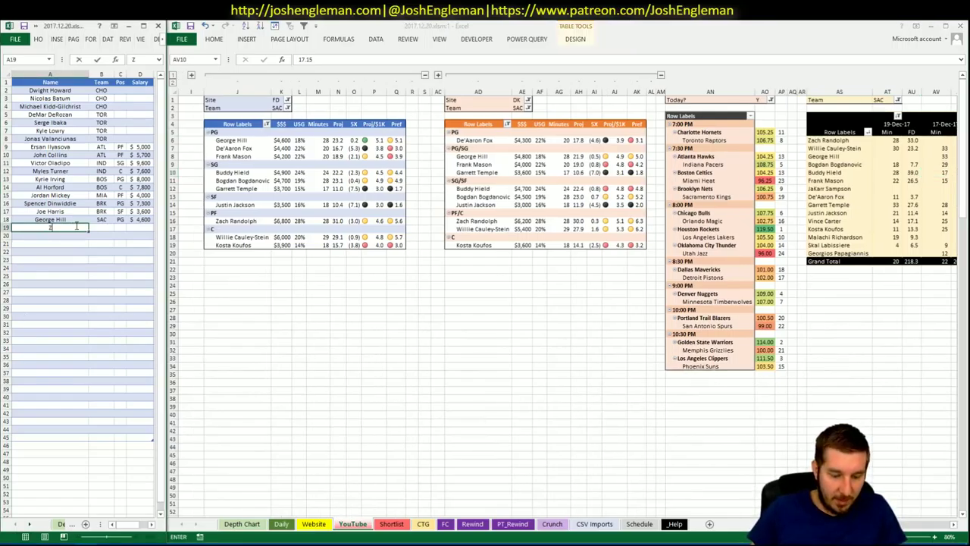
{"action": "type", "text": "Zach Rnad"}
{"action": "key", "text": "BackSpace"}
{"action": "key", "text": "BackSpace"}
{"action": "key", "text": "BackSpace"}
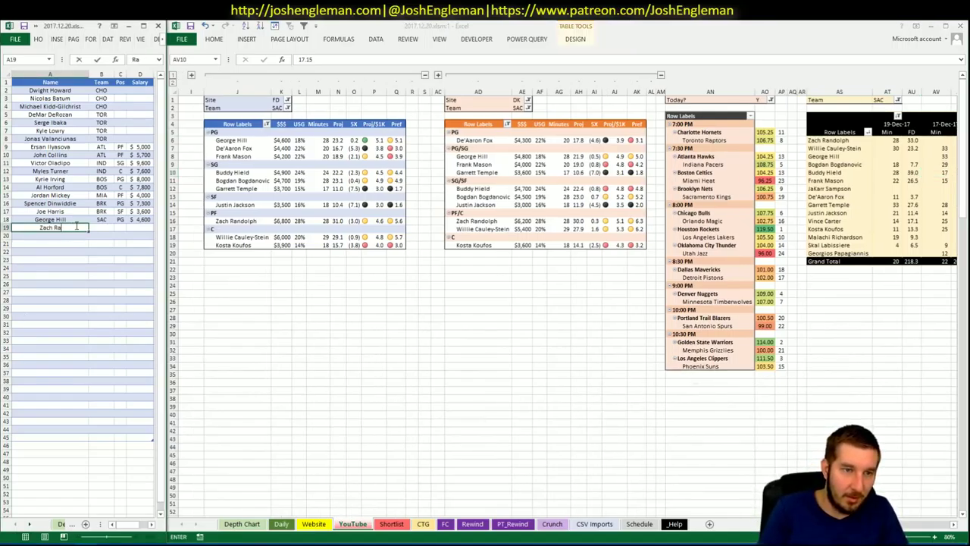
{"action": "type", "text": "andolph"}
{"action": "key", "text": "Return"}
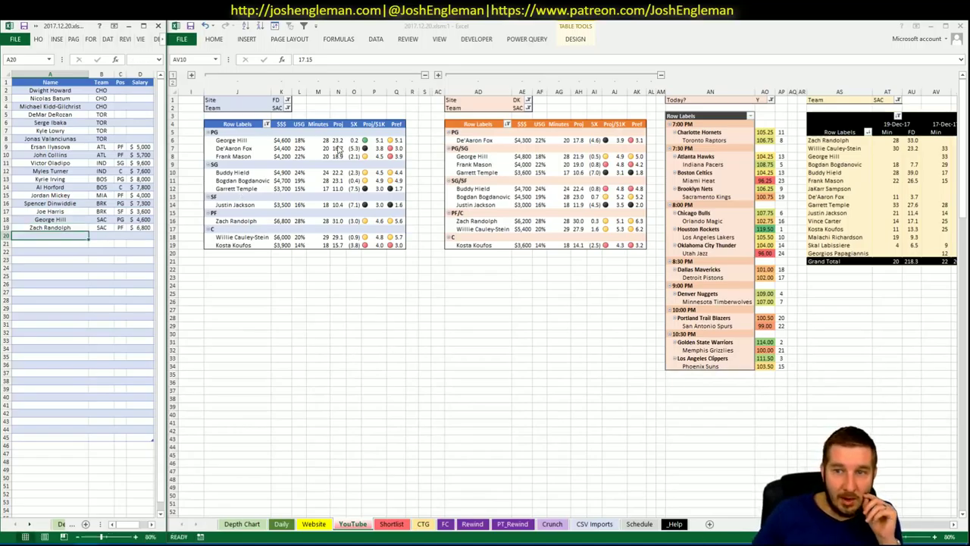
Copy Willie Cauley-Stein from the FD projections into the player list row below Zach Randolph
{"action": "left_click", "coordinate": [775, 198]}
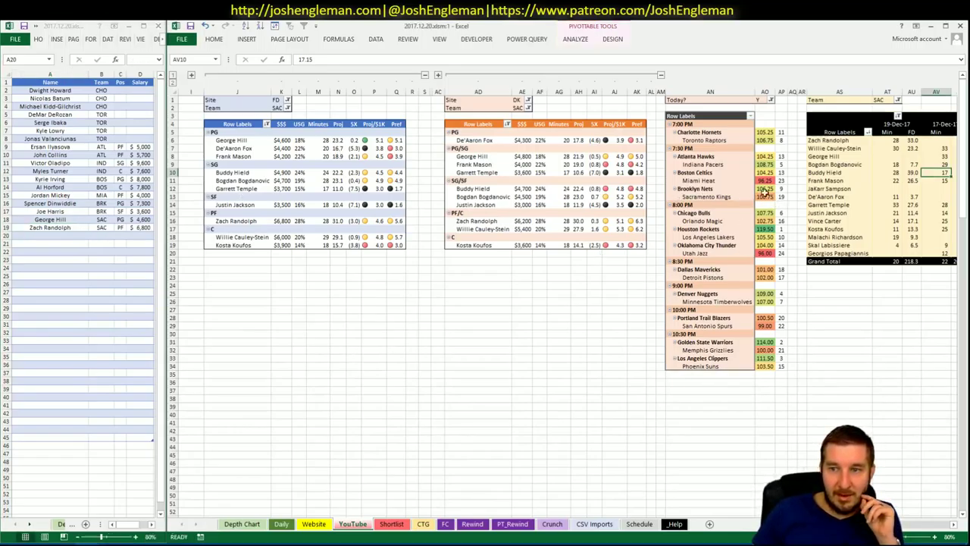
{"action": "left_click", "coordinate": [392, 286]}
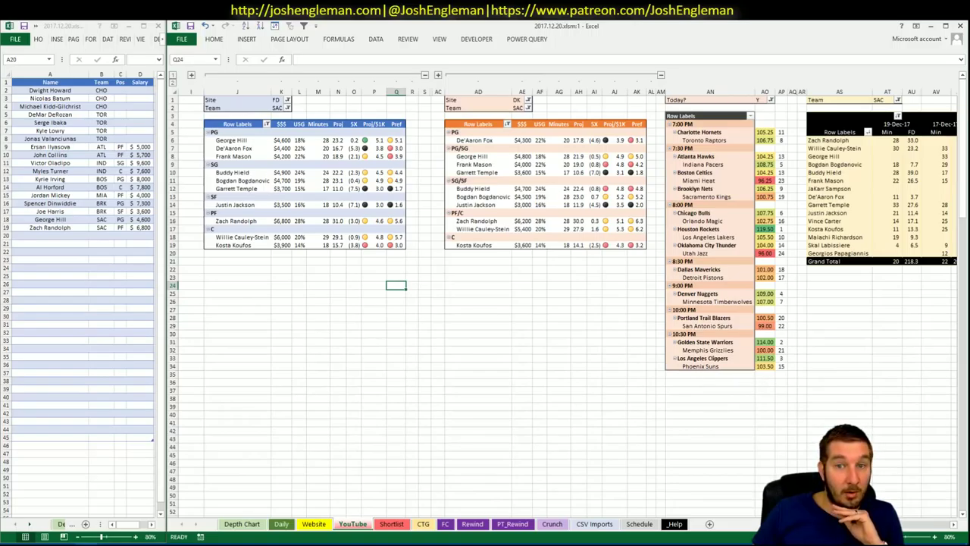
{"action": "scroll", "coordinate": [953, 534], "scroll_direction": "right", "scroll_amount": 10}
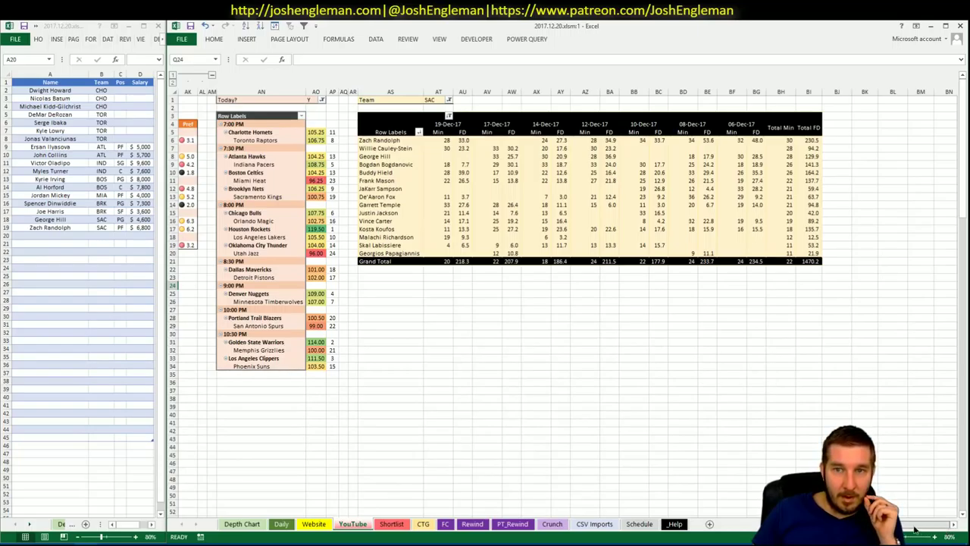
{"action": "scroll", "coordinate": [914, 530], "scroll_direction": "left", "scroll_amount": 10}
{"action": "left_click", "coordinate": [240, 236]}
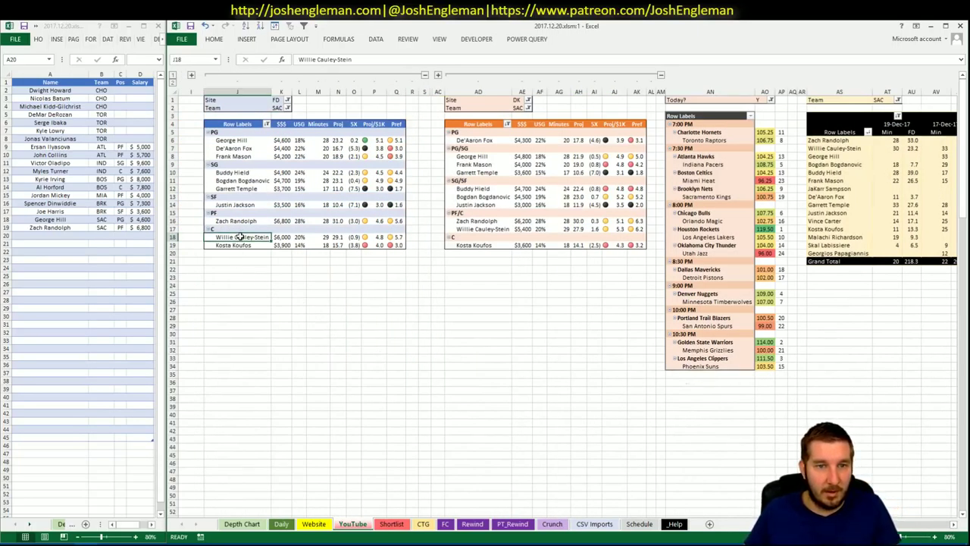
{"action": "key", "text": "ctrl+c"}
{"action": "right_click", "coordinate": [77, 235]}
{"action": "left_click", "coordinate": [120, 275]}
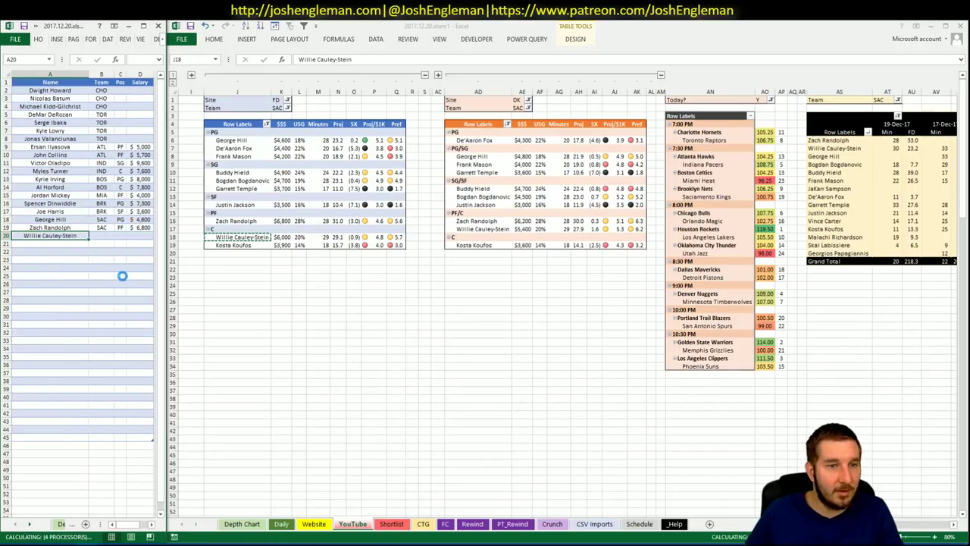
{"action": "left_click", "coordinate": [285, 302]}
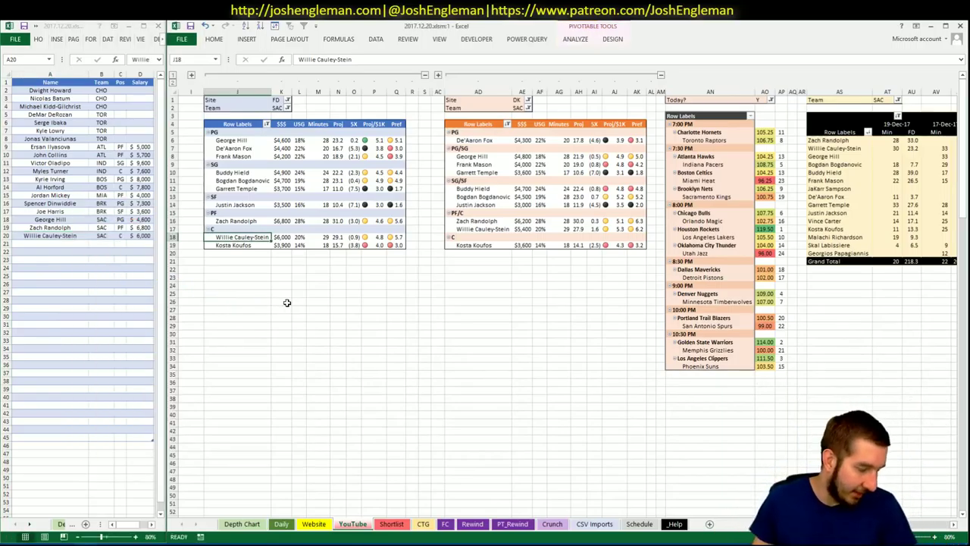
Set the team filter of both the FD and DK projection tables on the YouTube sheet to CHI
{"action": "left_click", "coordinate": [277, 107]}
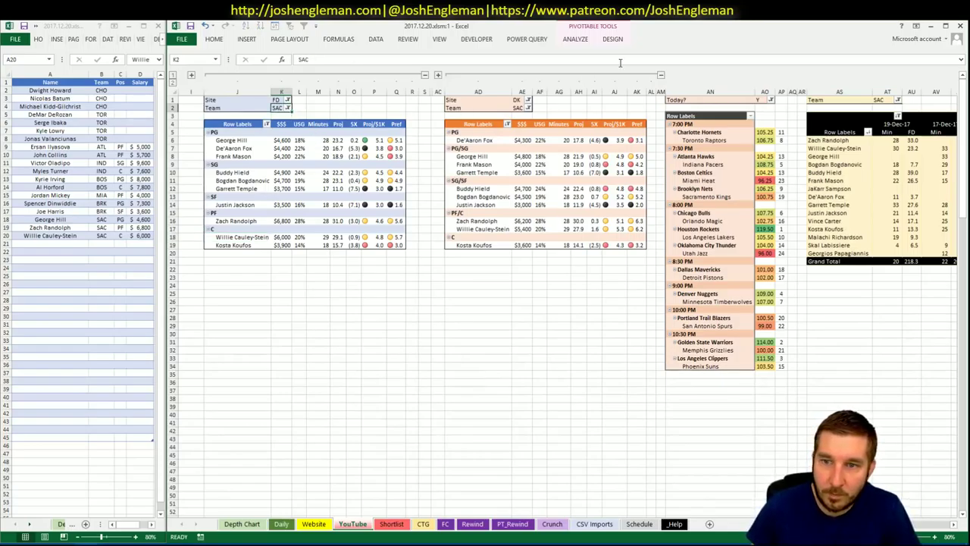
{"action": "type", "text": "CHI"}
{"action": "key", "text": "Tab"}
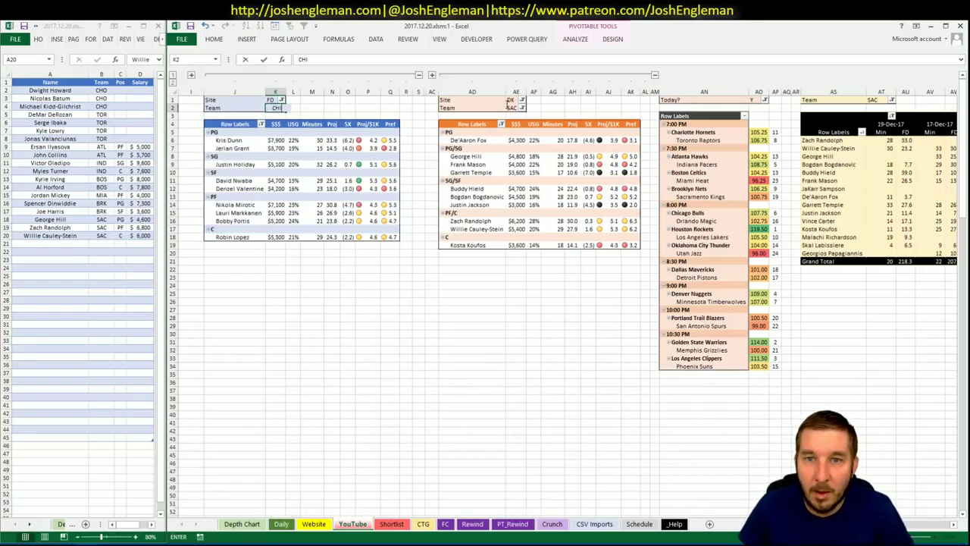
{"action": "left_click", "coordinate": [512, 107]}
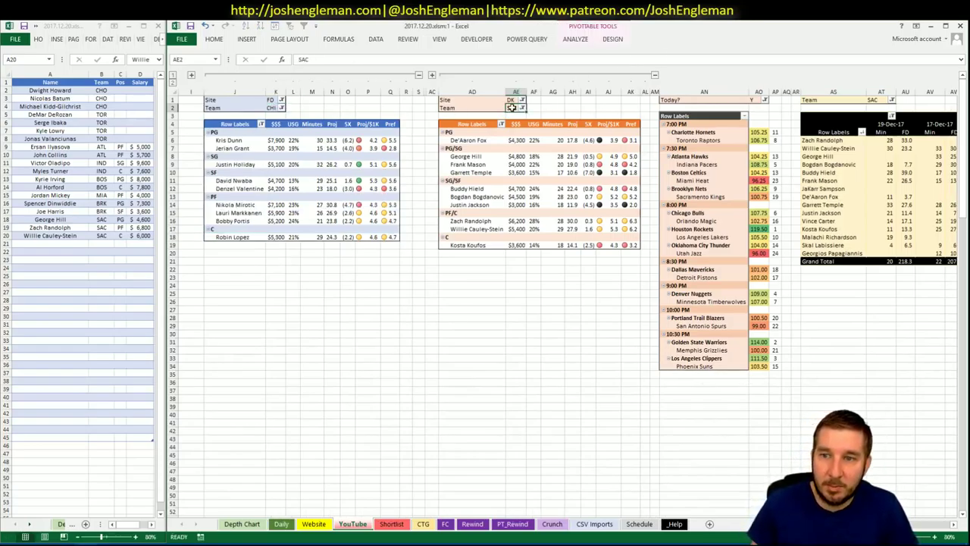
{"action": "type", "text": "CHI"}
{"action": "key", "text": "Return"}
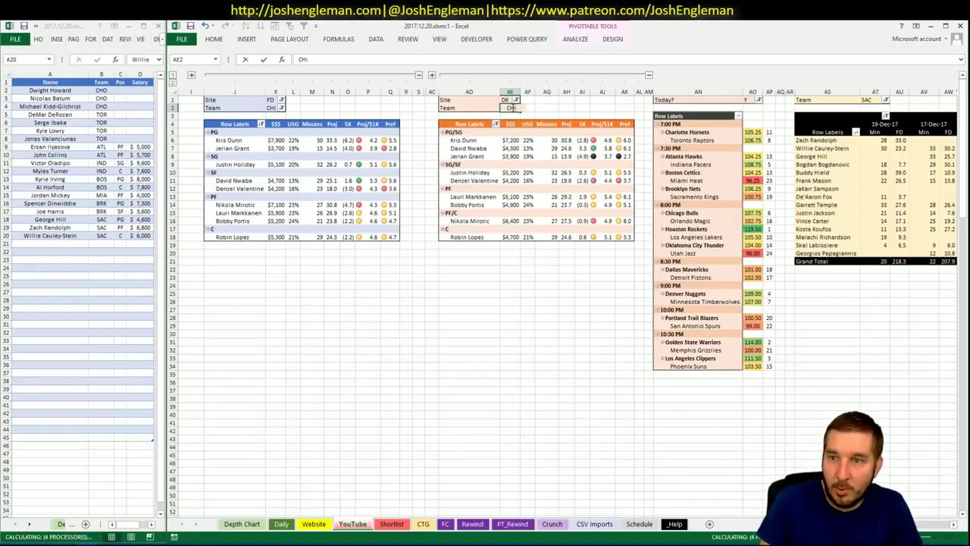
{"action": "left_click", "coordinate": [527, 302]}
Set the team filter of the recent games table on the YouTube sheet to CHI
{"action": "left_click", "coordinate": [868, 100]}
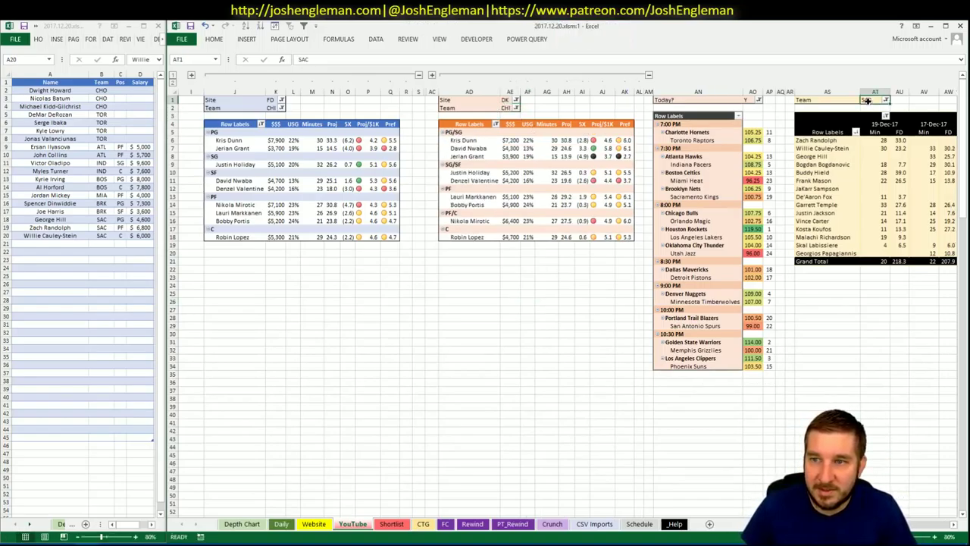
{"action": "type", "text": "CHI"}
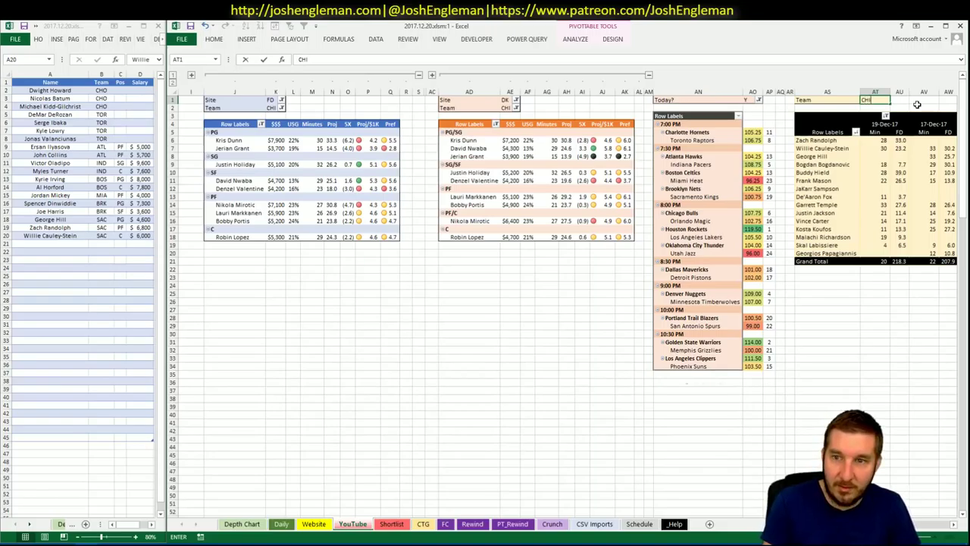
{"action": "key", "text": "Return"}
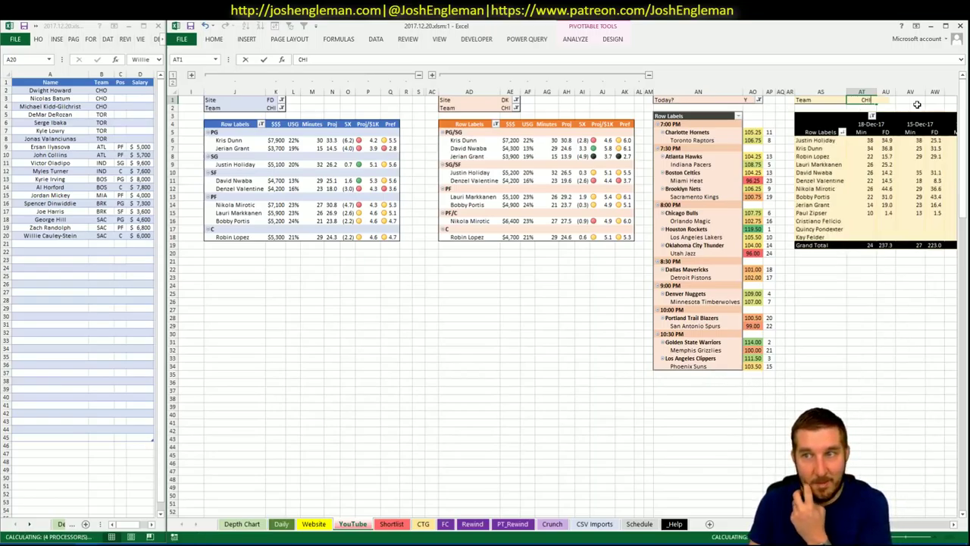
{"action": "left_click", "coordinate": [275, 301]}
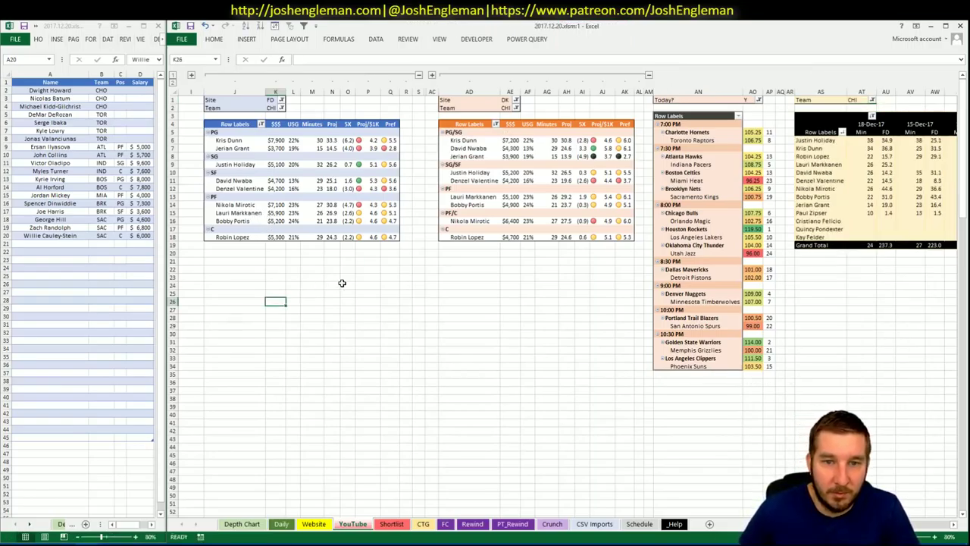
{"action": "left_click", "coordinate": [954, 528]}
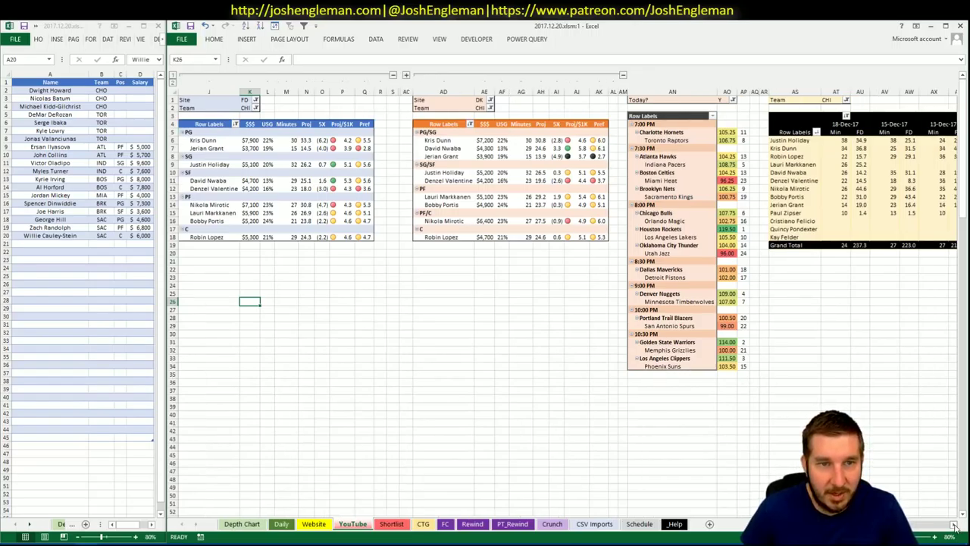
{"action": "left_click", "coordinate": [379, 358]}
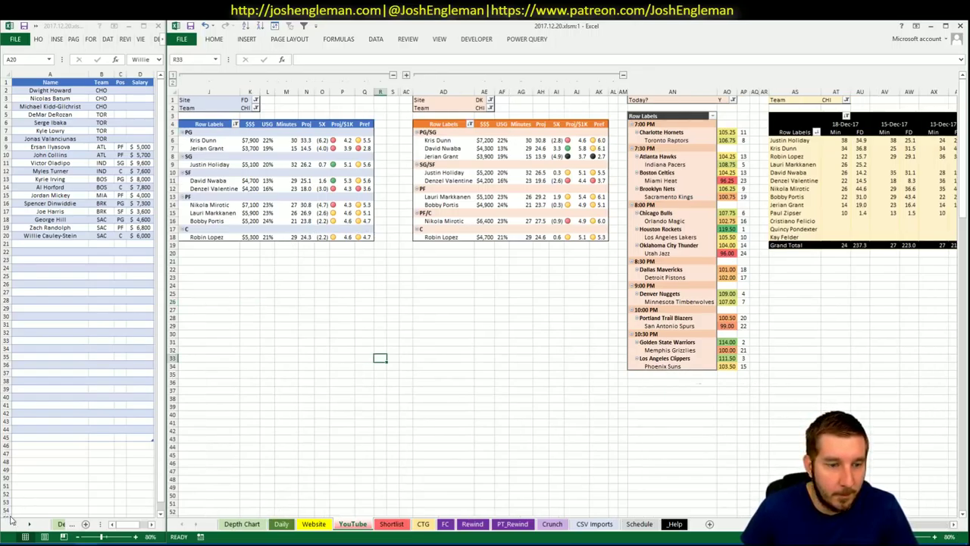
Switch to Cleaning the Glass in the browser and open the Chicago Bulls player stats page
{"action": "left_click", "coordinate": [38, 545]}
{"action": "left_click", "coordinate": [329, 112]}
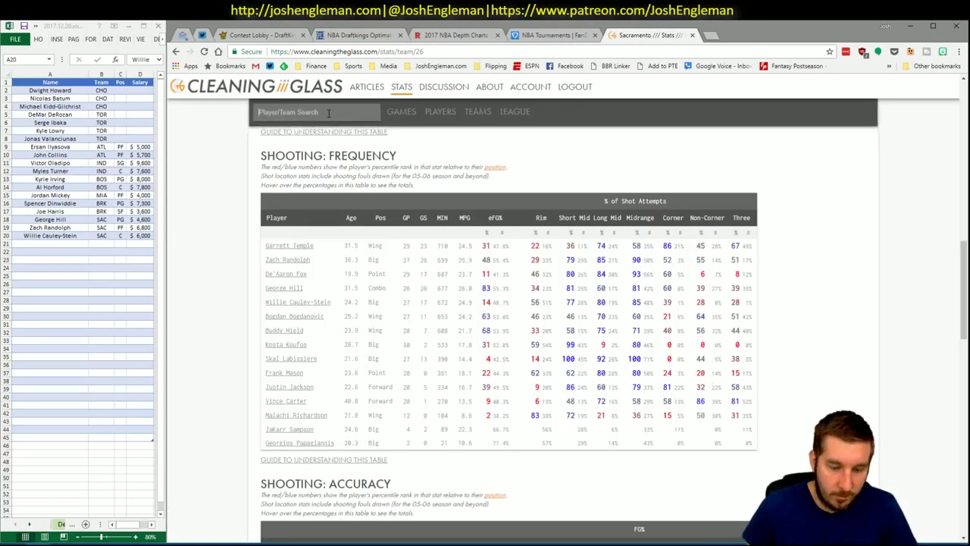
{"action": "type", "text": "Chicago Bulls"}
{"action": "key", "text": "alt+Tab"}
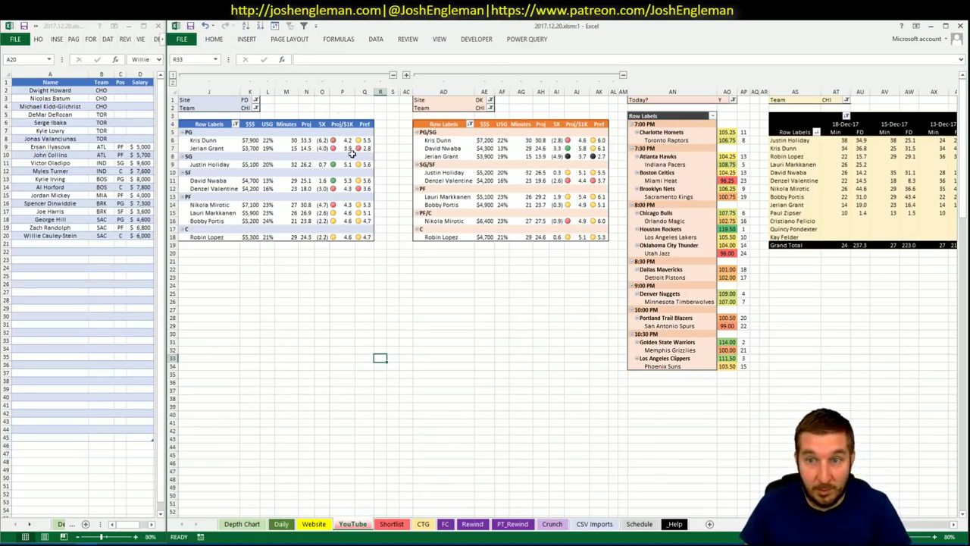
{"action": "key", "text": "alt+Tab"}
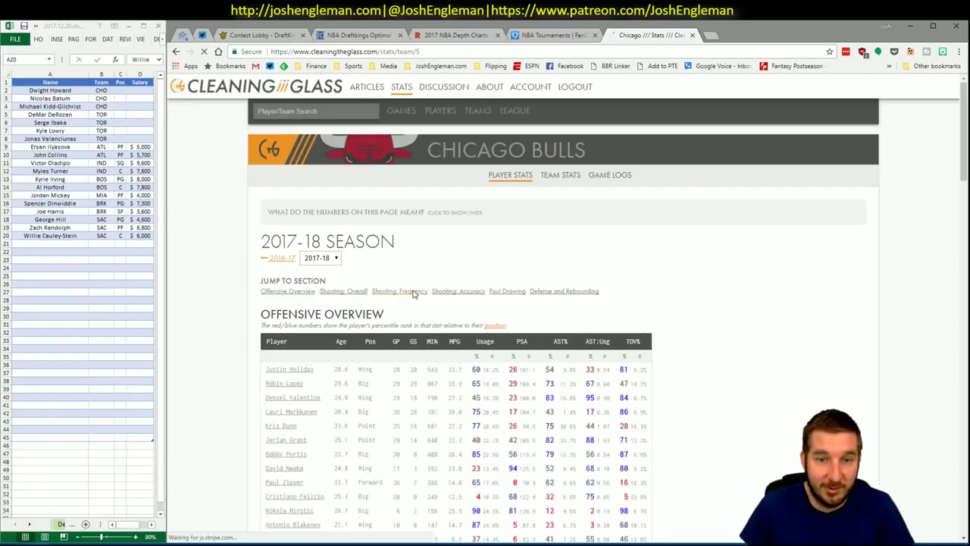
Copy all player rows of the Bulls' Shooting: Frequency table and load them into the CTG sheet in Excel
{"action": "left_click", "coordinate": [411, 292]}
{"action": "left_click_drag", "start_coordinate": [740, 453], "coordinate": [269, 245]}
{"action": "key", "text": "alt+Tab"}
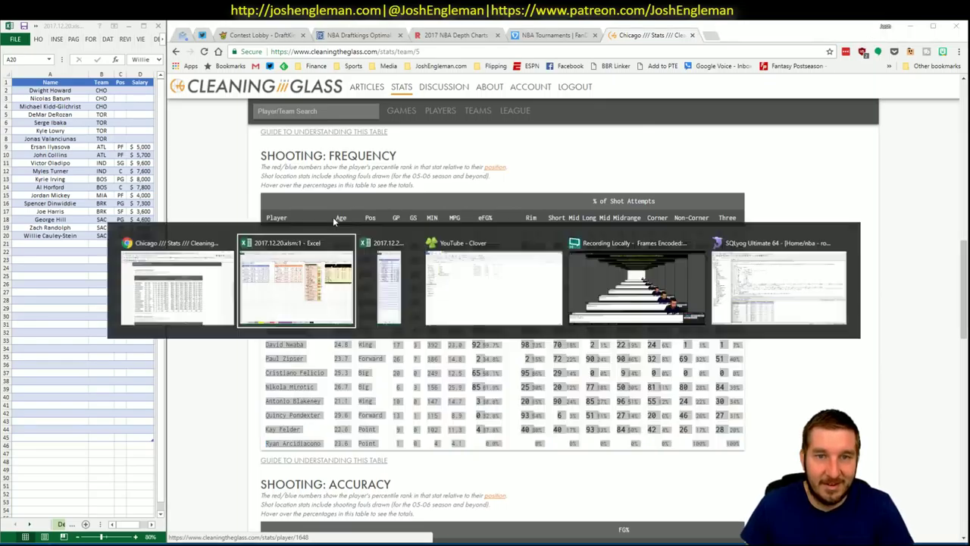
{"action": "left_click", "coordinate": [422, 523]}
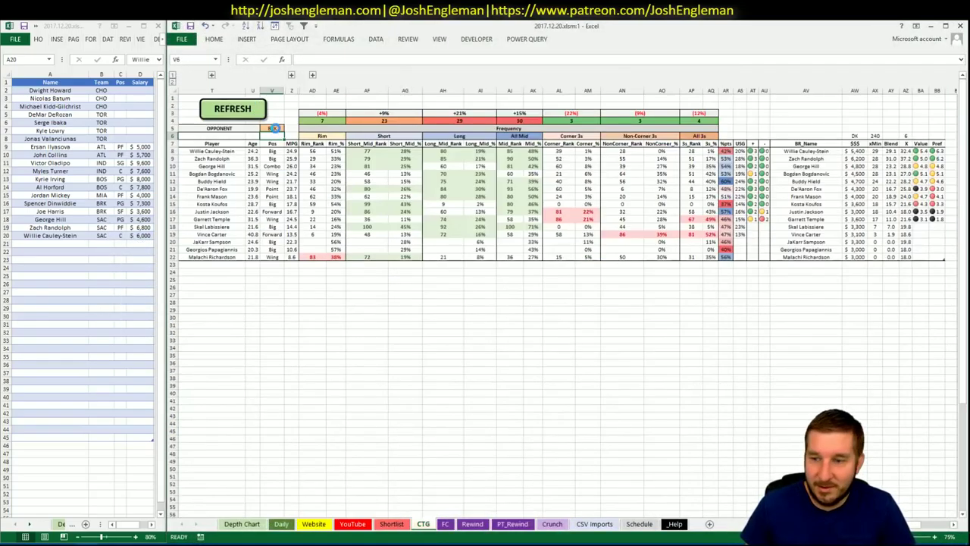
Set the opponent on the CTG sheet to ORL
{"action": "left_click", "coordinate": [274, 128]}
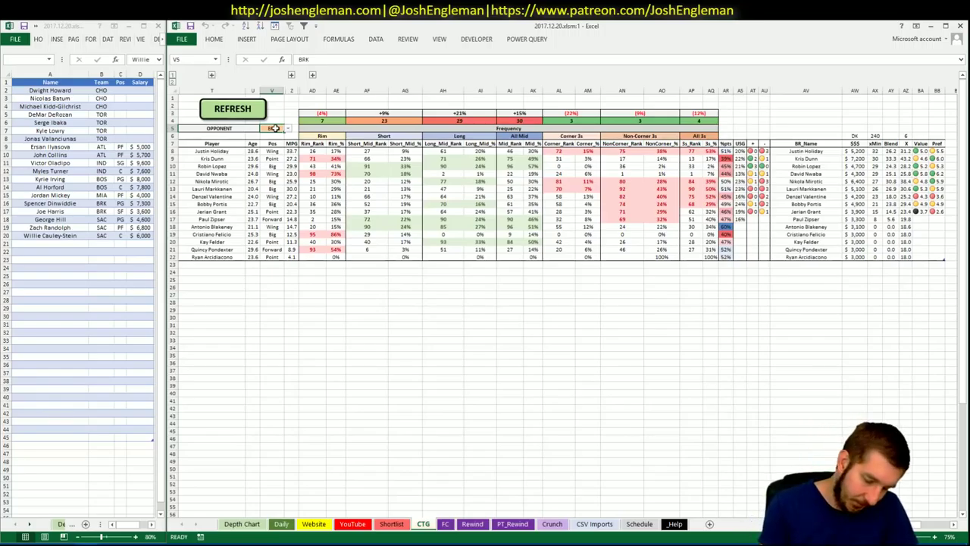
{"action": "type", "text": "ORL"}
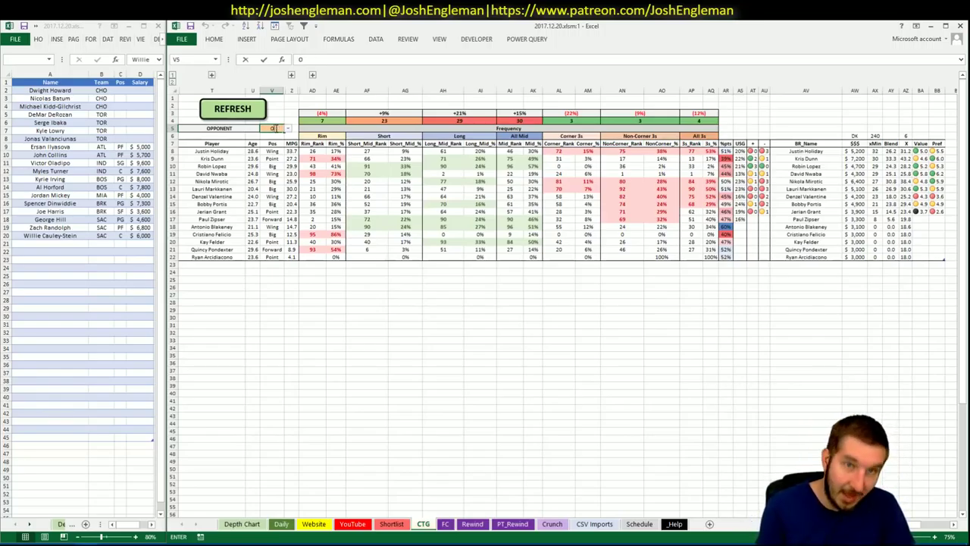
{"action": "key", "text": "Return"}
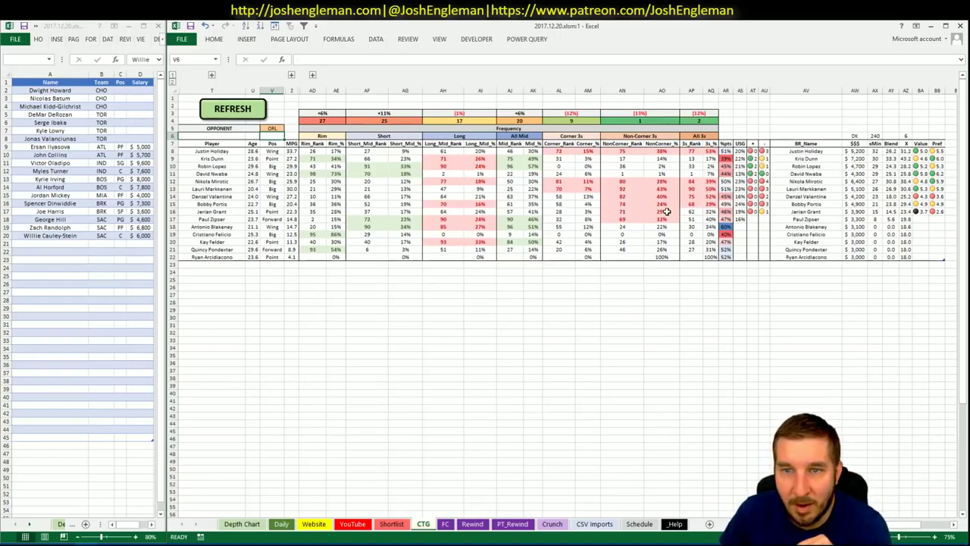
Examine the Chicago players' projections and their minutes and FD points in recent games on the YouTube sheet
{"action": "left_click", "coordinate": [356, 524]}
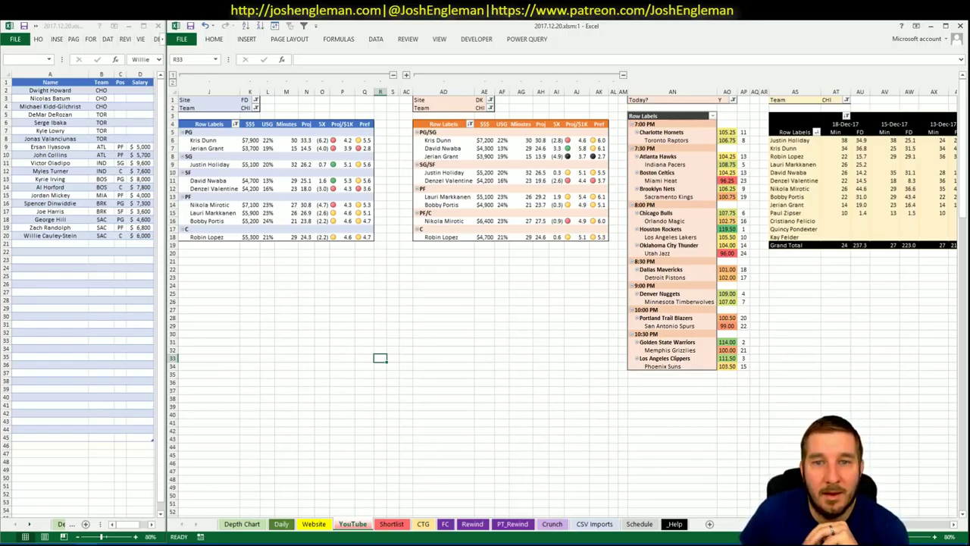
{"action": "scroll", "coordinate": [560, 303], "scroll_direction": "right", "scroll_amount": 3}
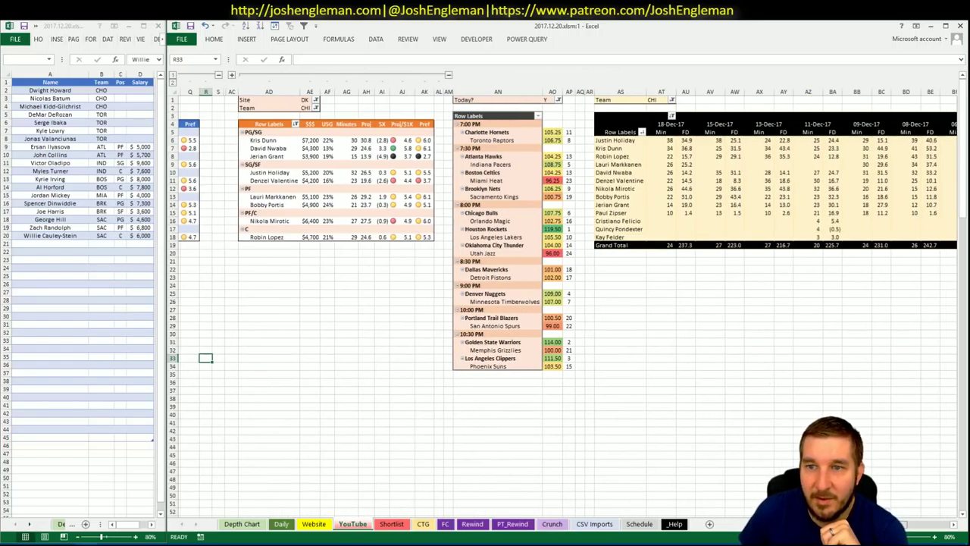
{"action": "scroll", "coordinate": [561, 304], "scroll_direction": "right", "scroll_amount": 2}
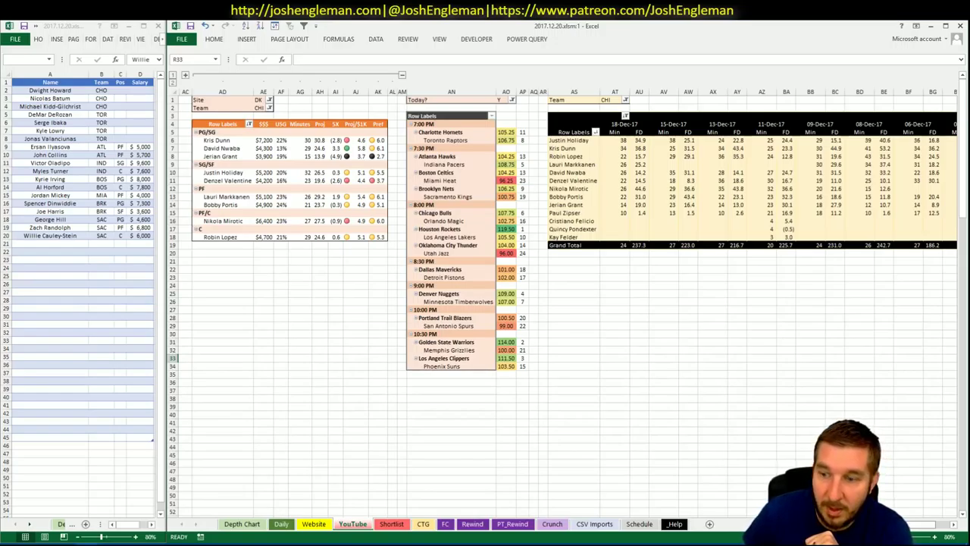
{"action": "scroll", "coordinate": [348, 485], "scroll_direction": "left", "scroll_amount": 10}
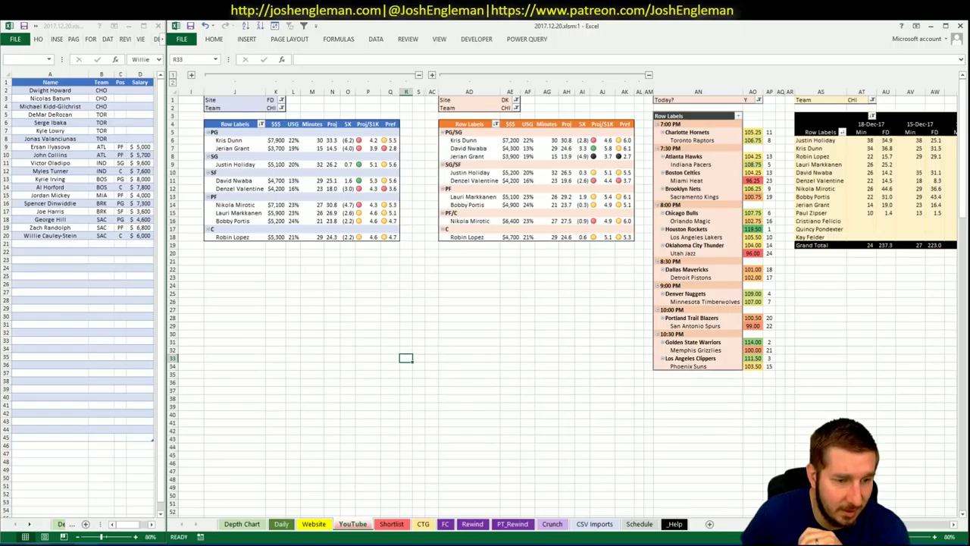
Switch to Cleaning the Glass, open the league Four Factors summary, sort it by offensive TOV%, and examine the team rankings
{"action": "key", "text": "alt+Tab"}
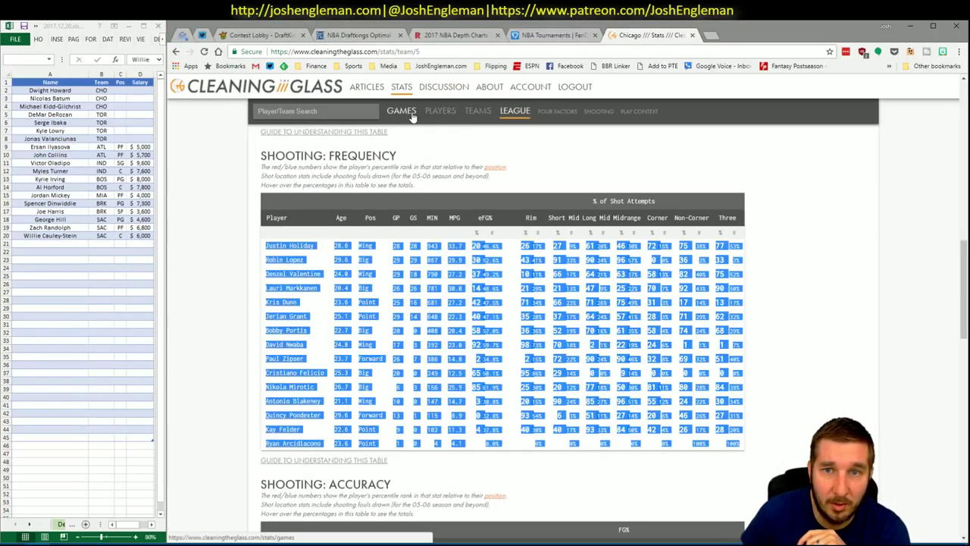
{"action": "left_click", "coordinate": [557, 111]}
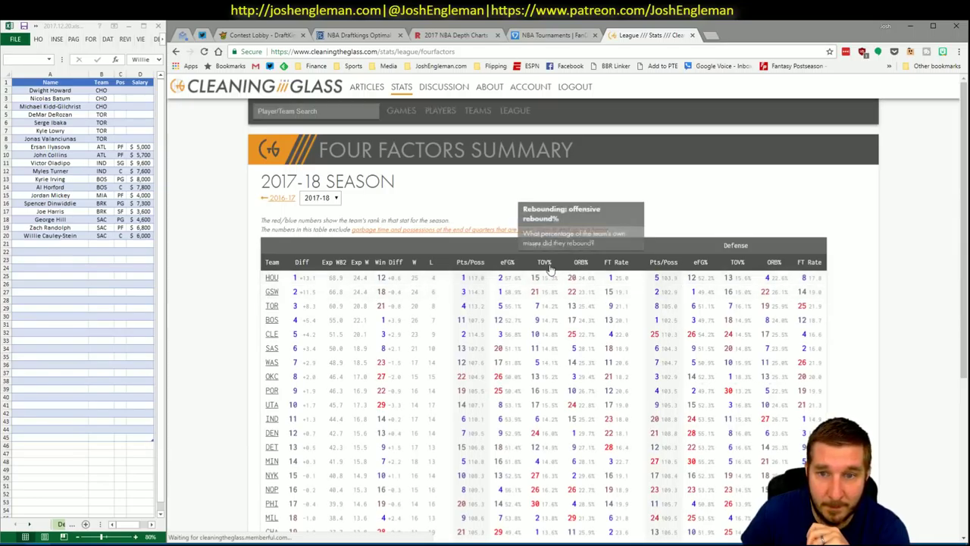
{"action": "left_click", "coordinate": [544, 262]}
{"action": "scroll", "coordinate": [598, 277], "scroll_direction": "down", "scroll_amount": 3}
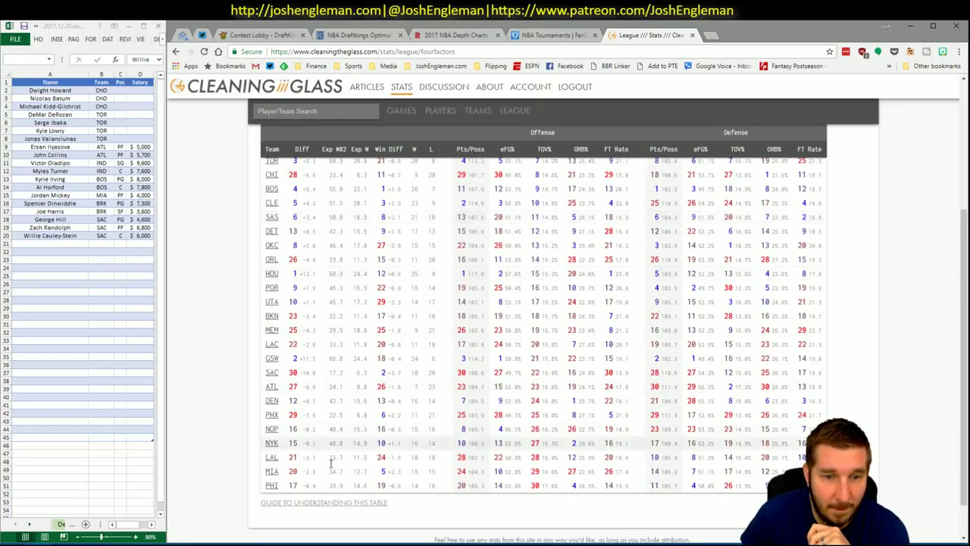
{"action": "scroll", "coordinate": [357, 425], "scroll_direction": "up", "scroll_amount": 1}
{"action": "scroll", "coordinate": [369, 382], "scroll_direction": "up", "scroll_amount": 1}
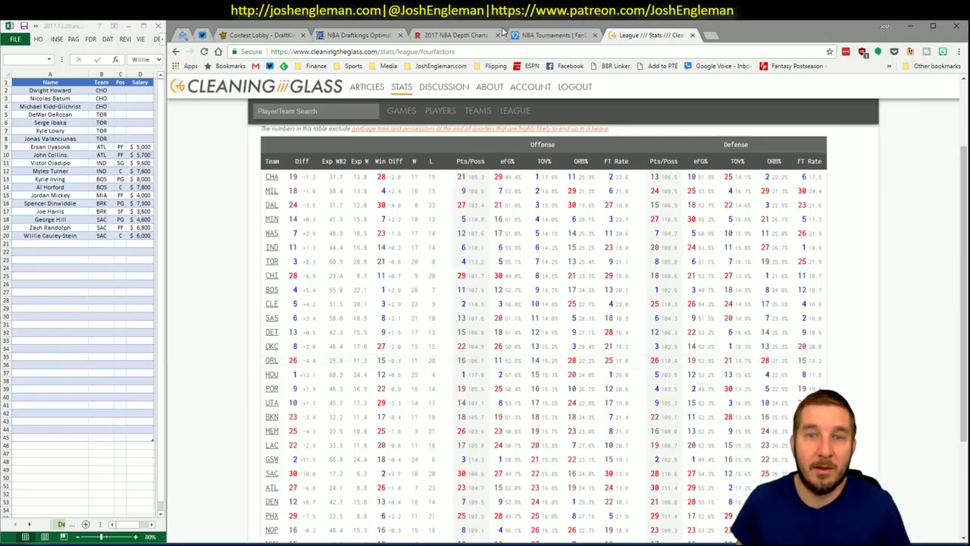
Switch back to Excel and add Robin Lopez to the pick list in the first empty Name row
{"action": "key", "text": "alt+Tab"}
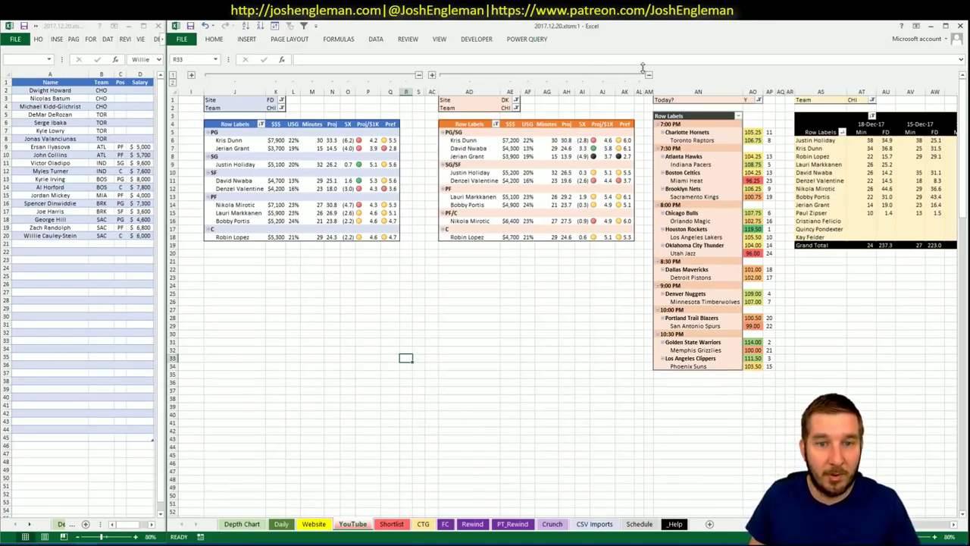
{"action": "left_click", "coordinate": [69, 262]}
{"action": "left_click", "coordinate": [72, 246]}
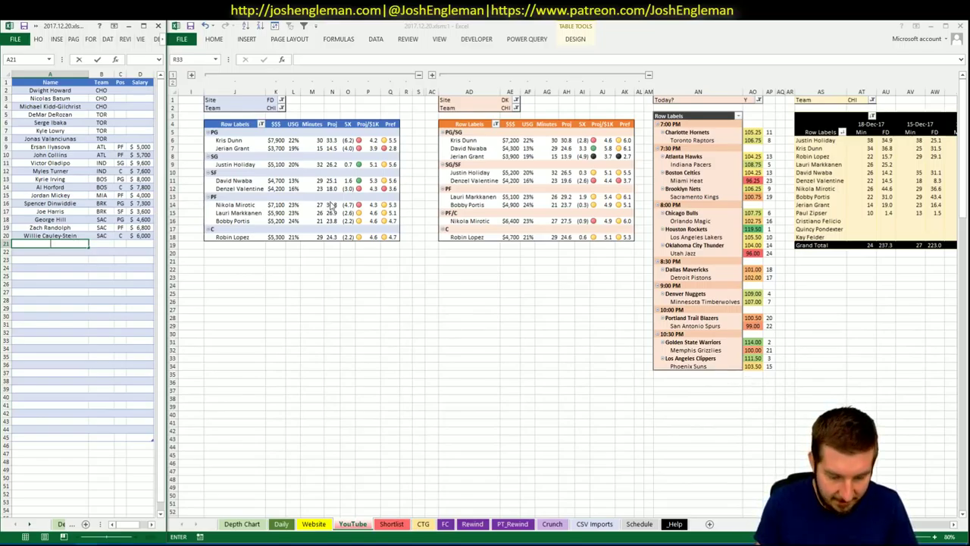
{"action": "type", "text": "Robin Lopez"}
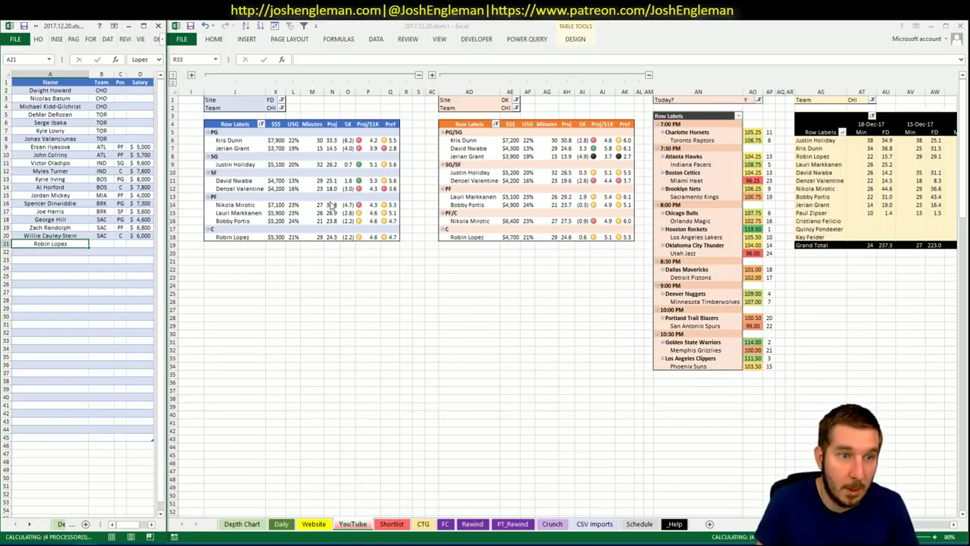
{"action": "key", "text": "Up"}
{"action": "left_click", "coordinate": [75, 259]}
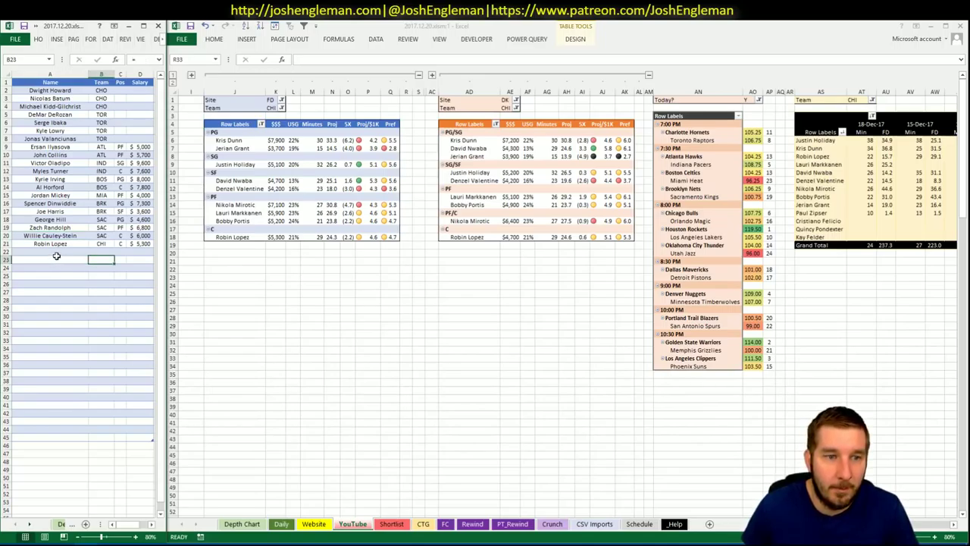
Check the Chicago players' figures on the Daily sheet, return to the YouTube sheet, and add Kris Dunn below Robin Lopez in the pick list
{"action": "left_click", "coordinate": [59, 251]}
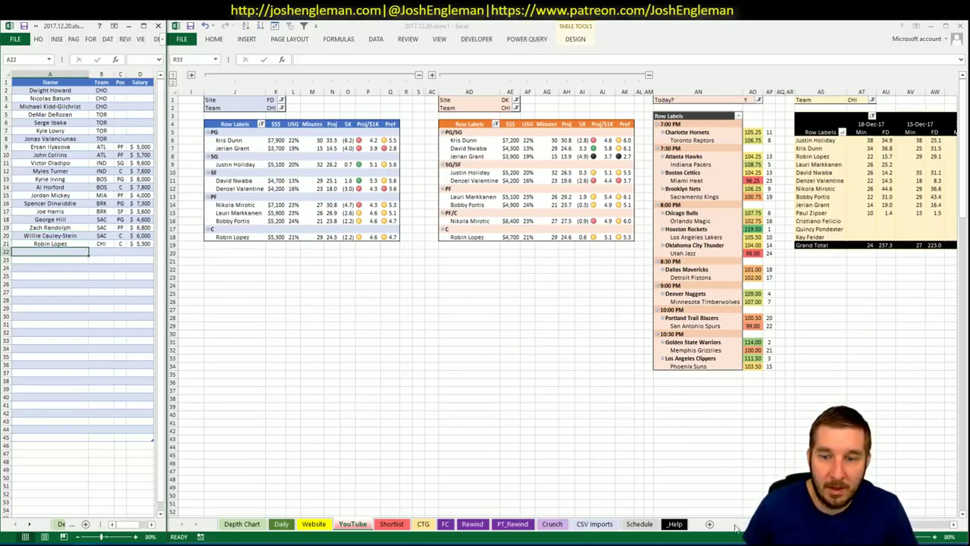
{"action": "left_click", "coordinate": [280, 523]}
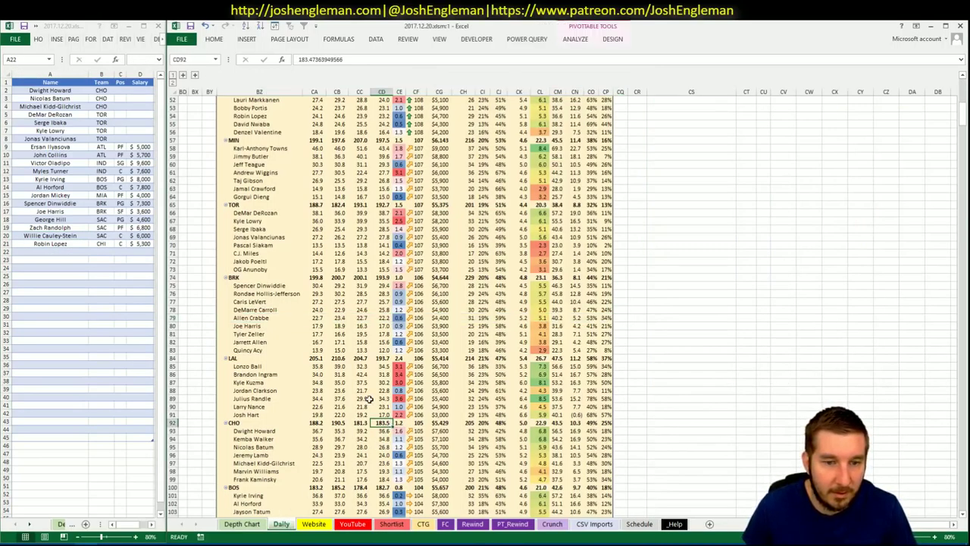
{"action": "scroll", "coordinate": [358, 392], "scroll_direction": "up", "scroll_amount": 9}
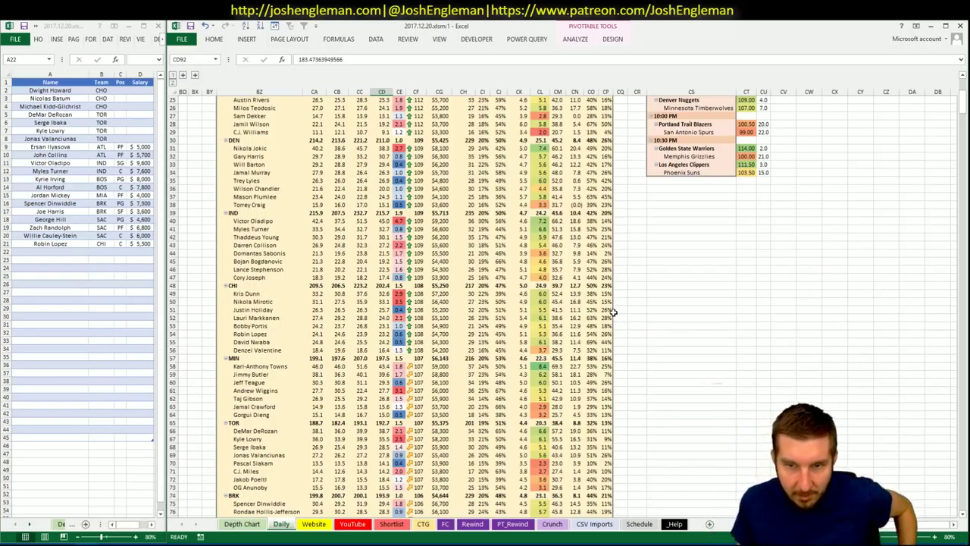
{"action": "left_click", "coordinate": [352, 524]}
{"action": "left_click", "coordinate": [47, 251]}
{"action": "type", "text": "Kris Dunn"}
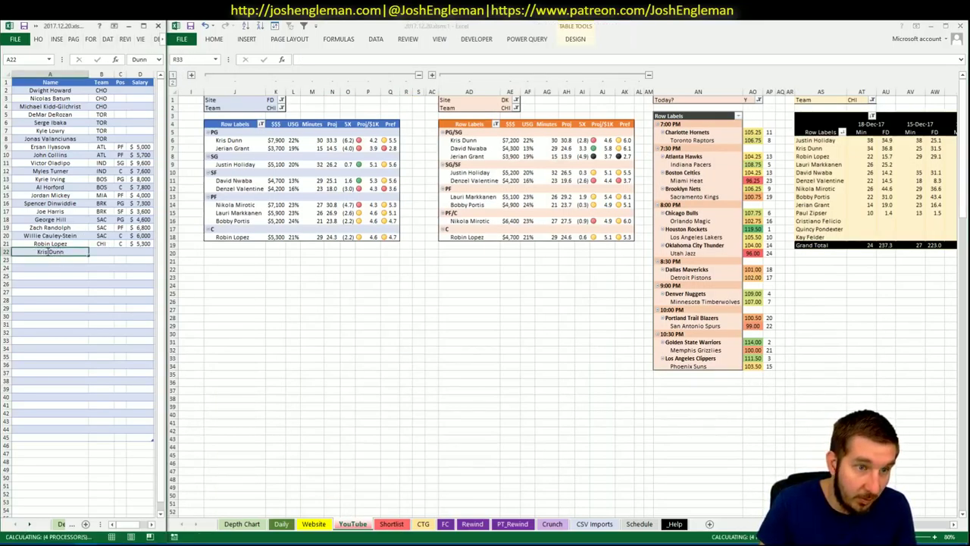
{"action": "key", "text": "Return"}
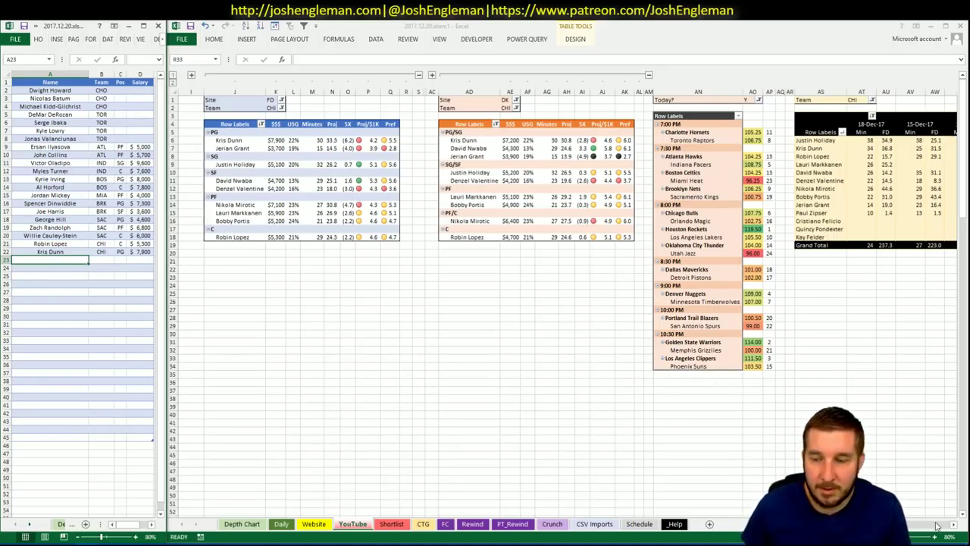
Review Chicago's projections and recent game log on the YouTube sheet and add Nikola Mirotic below Kris Dunn in the pick list
{"action": "left_click_drag", "start_coordinate": [739, 524], "coordinate": [935, 534]}
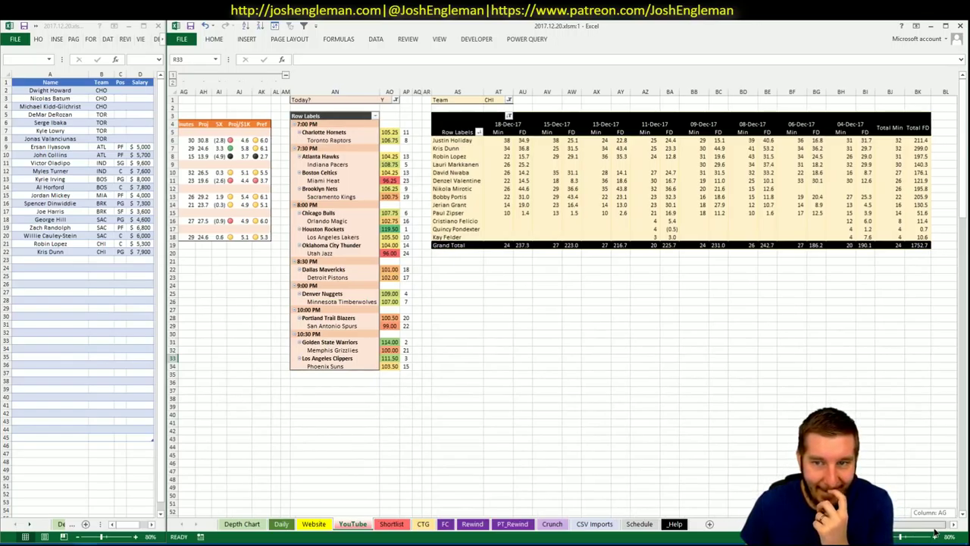
{"action": "left_click_drag", "start_coordinate": [935, 534], "coordinate": [932, 534]}
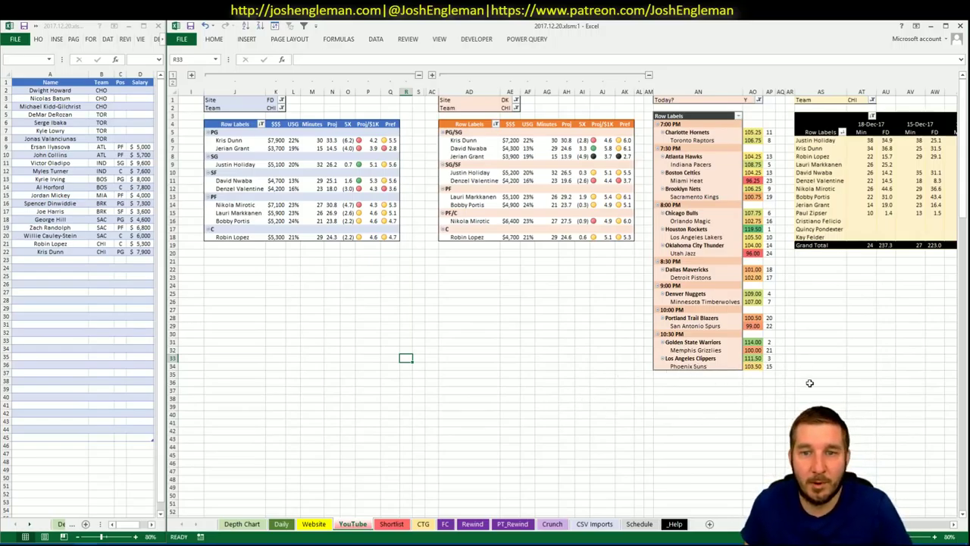
{"action": "scroll", "coordinate": [568, 296], "scroll_direction": "right", "scroll_amount": 5}
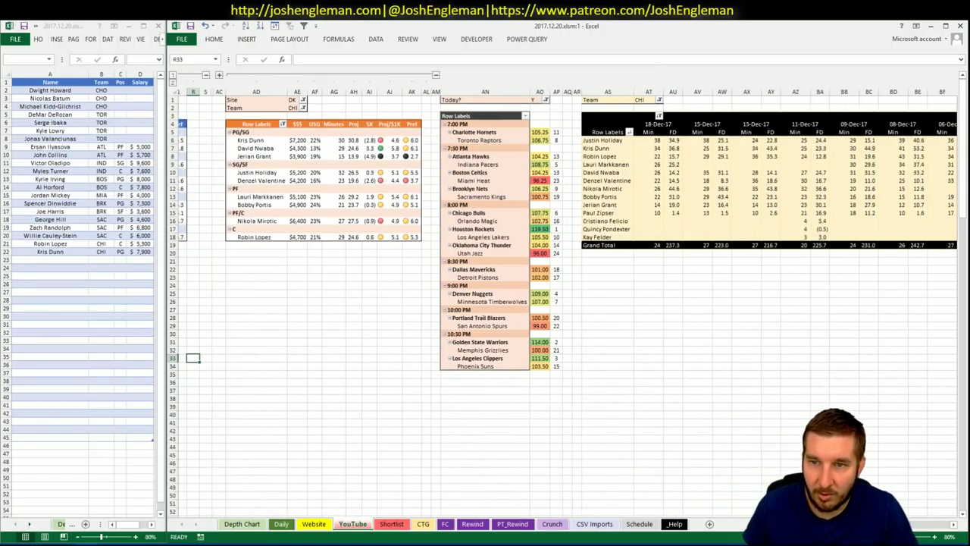
{"action": "scroll", "coordinate": [485, 303], "scroll_direction": "left", "scroll_amount": 5}
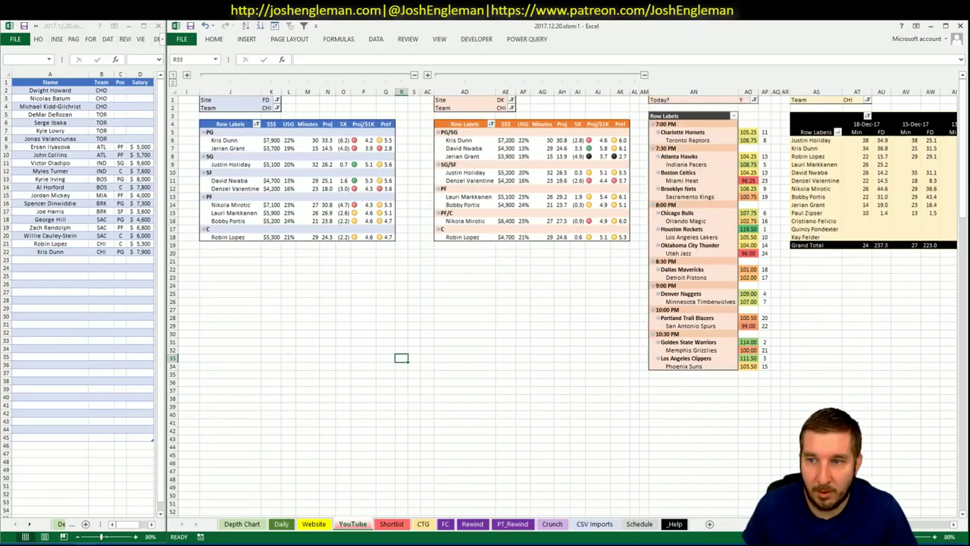
{"action": "scroll", "coordinate": [485, 303], "scroll_direction": "right", "scroll_amount": 3}
{"action": "scroll", "coordinate": [485, 303], "scroll_direction": "left", "scroll_amount": 3}
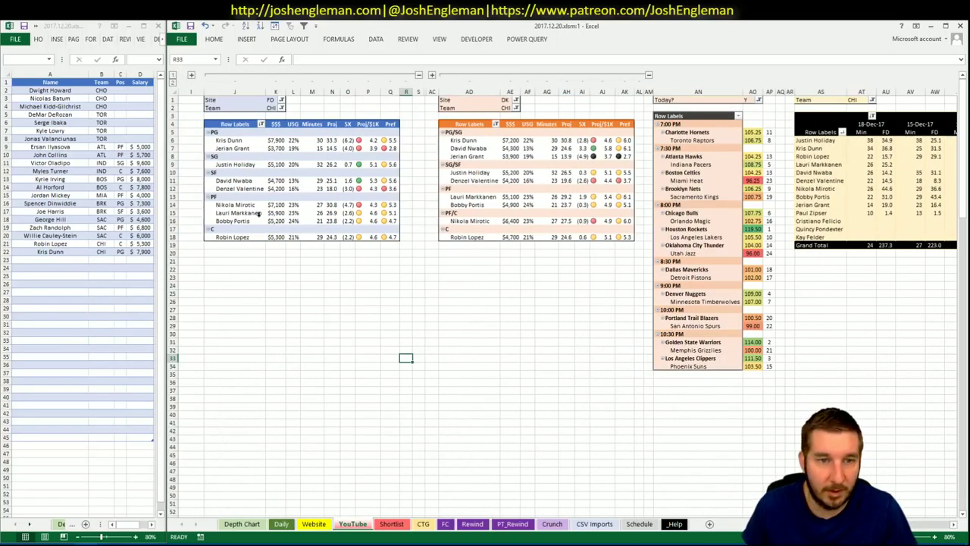
{"action": "left_click", "coordinate": [76, 260]}
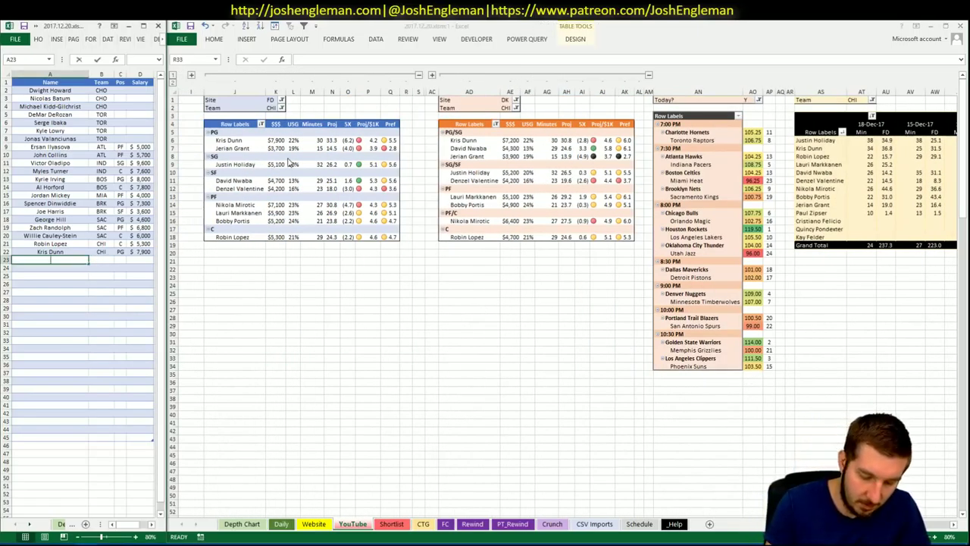
{"action": "type", "text": "Nikola Mirotic"}
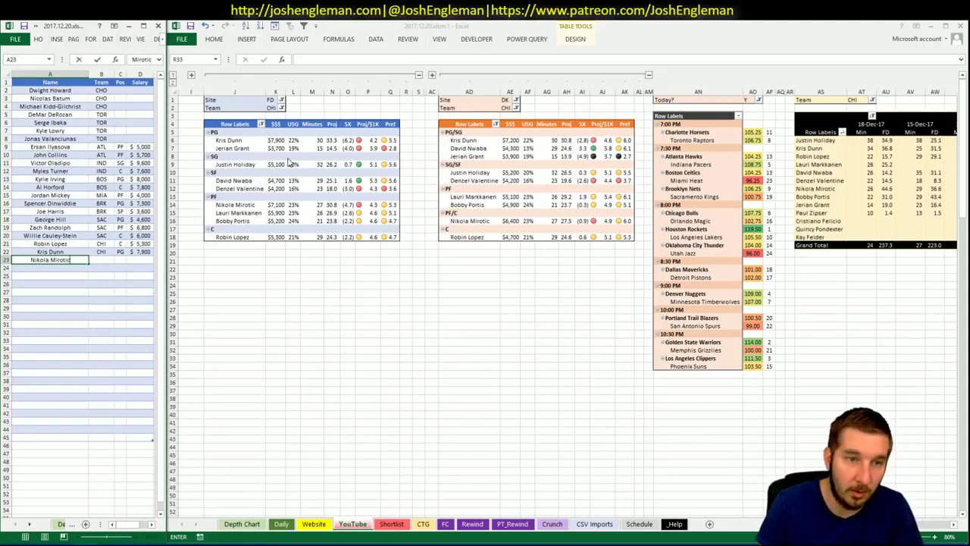
{"action": "key", "text": "Return"}
{"action": "left_click", "coordinate": [415, 337]}
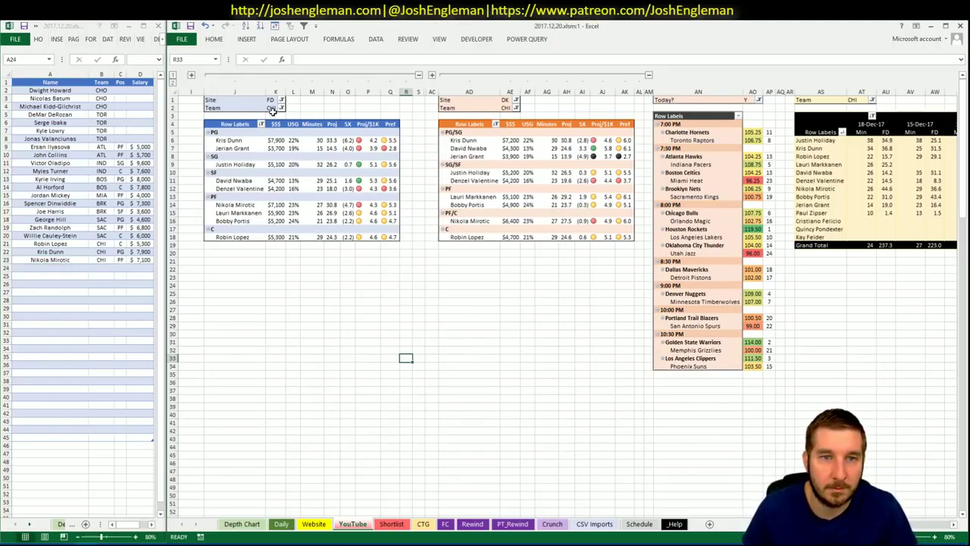
Set the Team filters of the FD, DK and game log tables on the YouTube sheet to ORL
{"action": "left_click", "coordinate": [271, 107]}
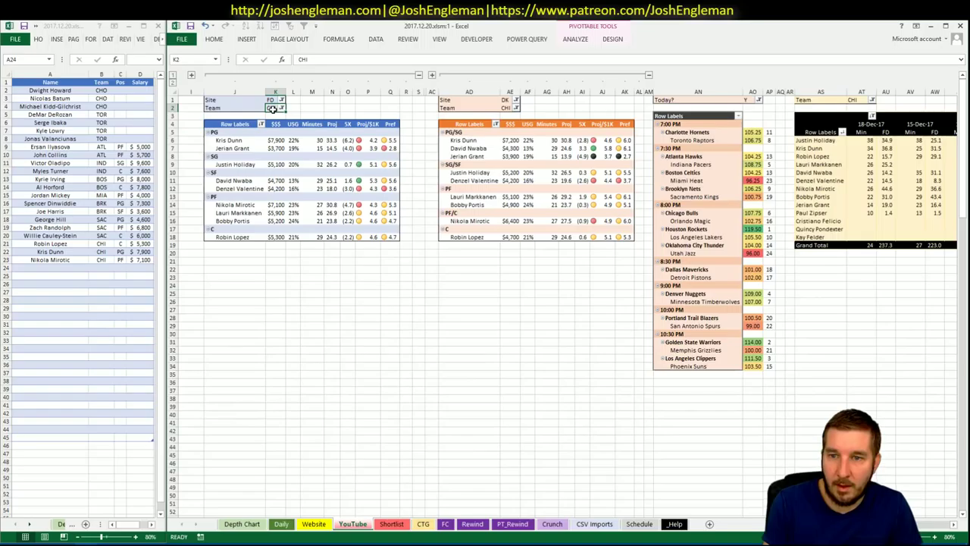
{"action": "type", "text": "ORL"}
{"action": "key", "text": "Tab"}
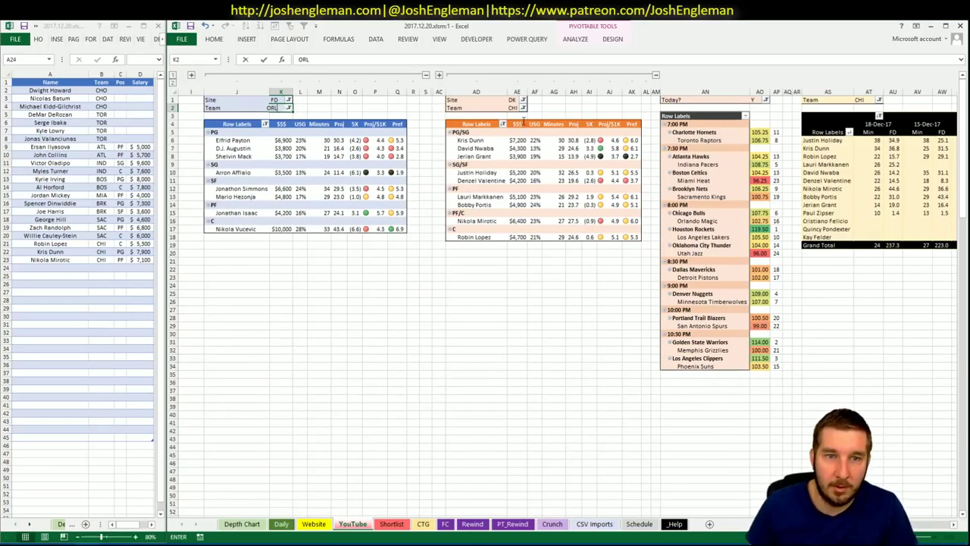
{"action": "left_click", "coordinate": [514, 107]}
{"action": "type", "text": "ORL"}
{"action": "key", "text": "Return"}
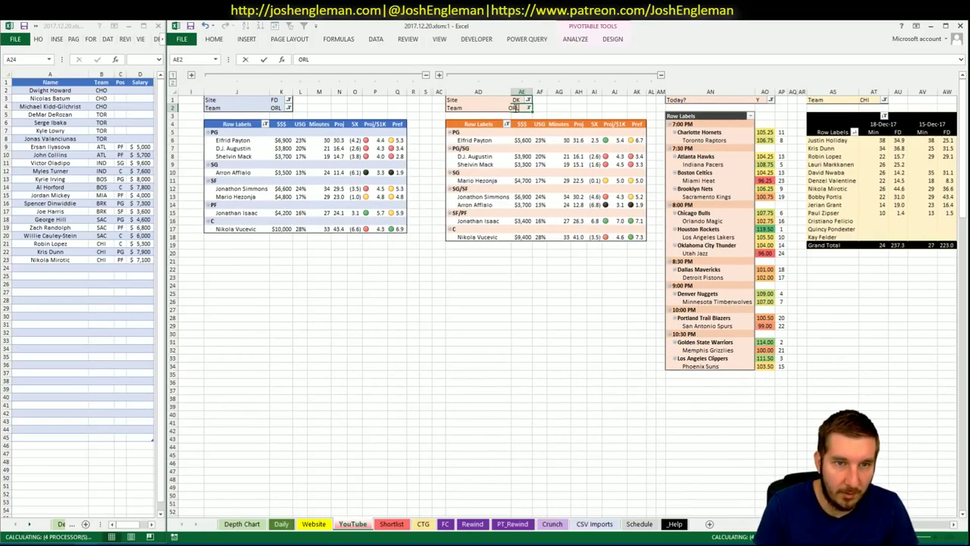
{"action": "left_click", "coordinate": [873, 102]}
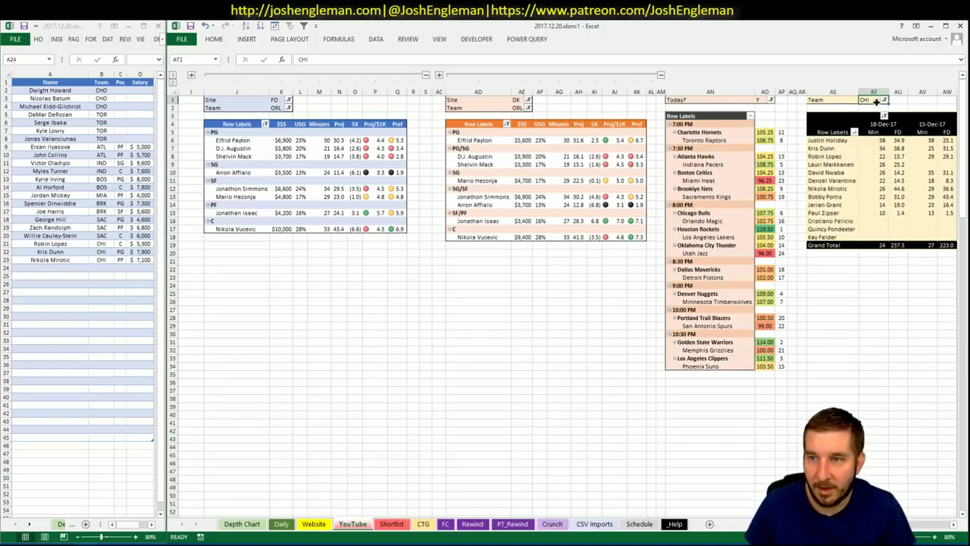
{"action": "type", "text": "ORL"}
{"action": "key", "text": "Return"}
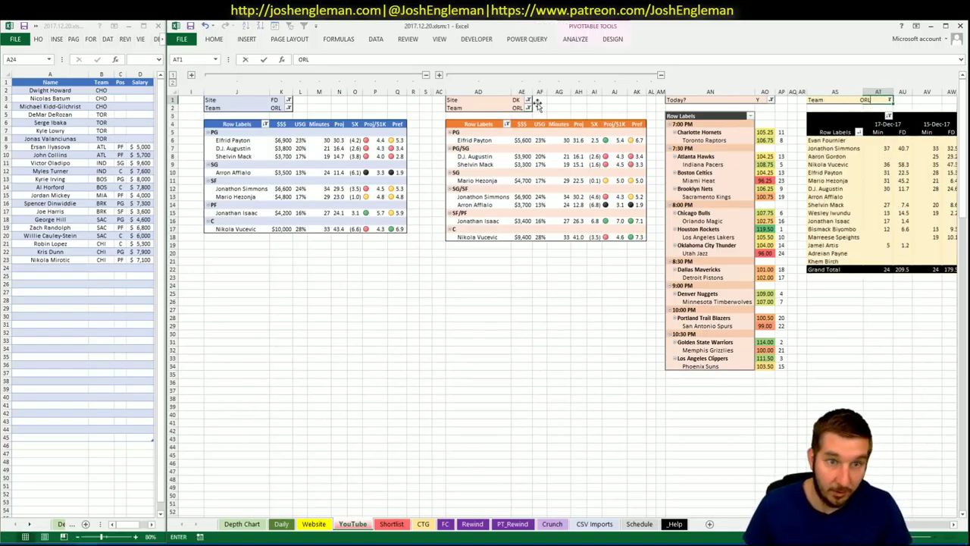
{"action": "left_click", "coordinate": [539, 285]}
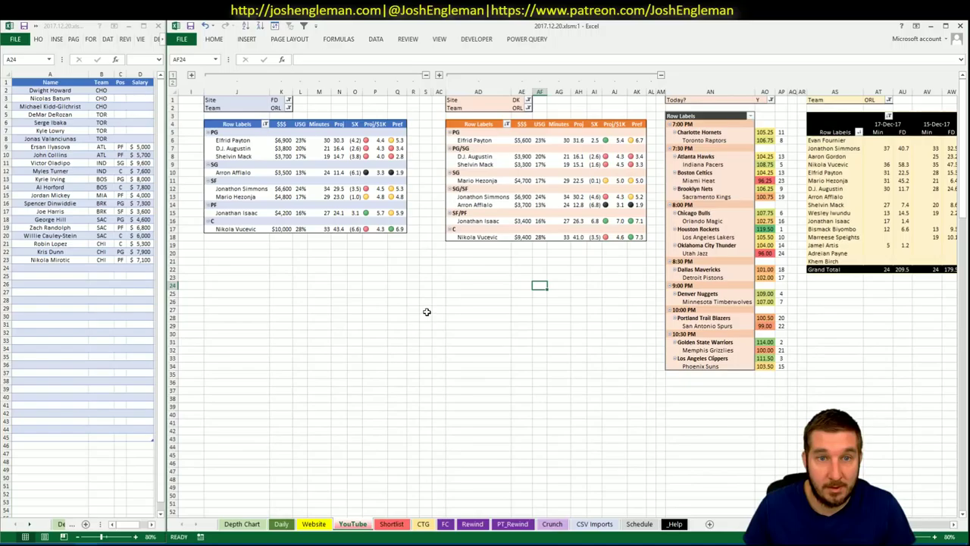
Switch to Cleaning the Glass, open the Orlando Magic team page, and go to its Shooting: Frequency table
{"action": "key", "text": "alt+Tab"}
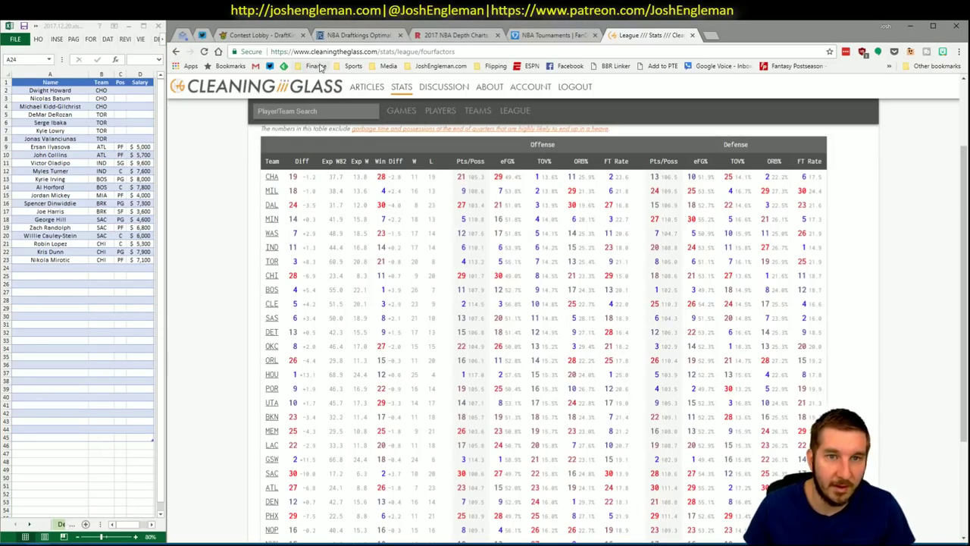
{"action": "left_click", "coordinate": [288, 113]}
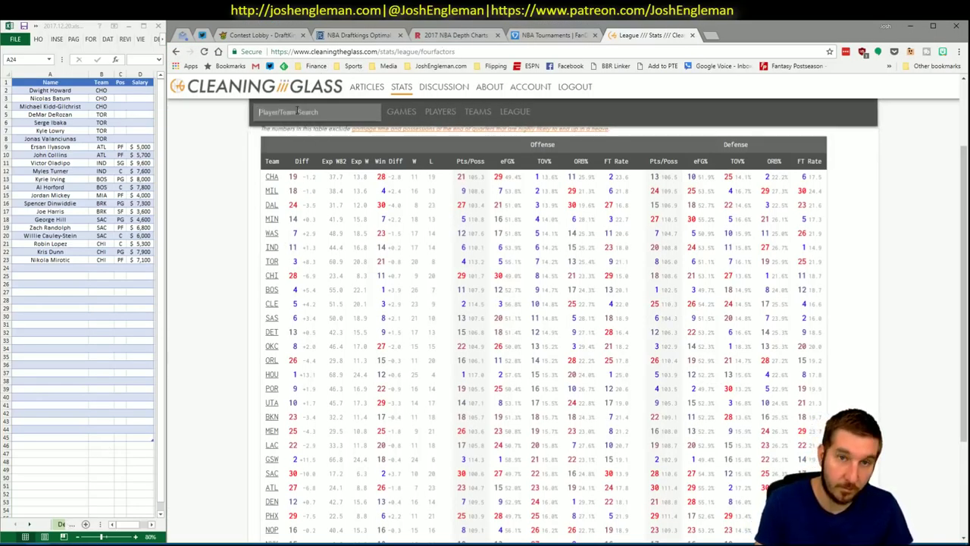
{"action": "type", "text": "Orlando Magic"}
{"action": "key", "text": "Return"}
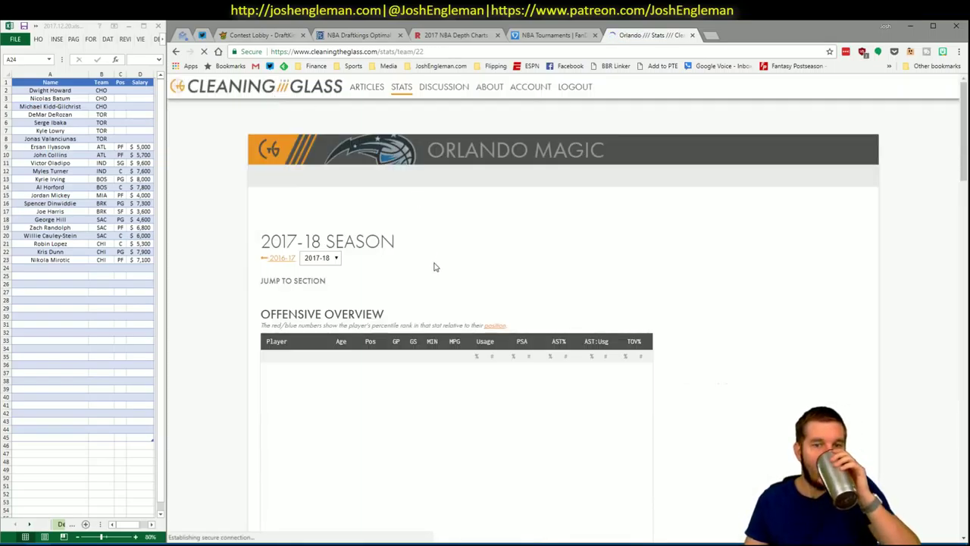
{"action": "left_click", "coordinate": [423, 294]}
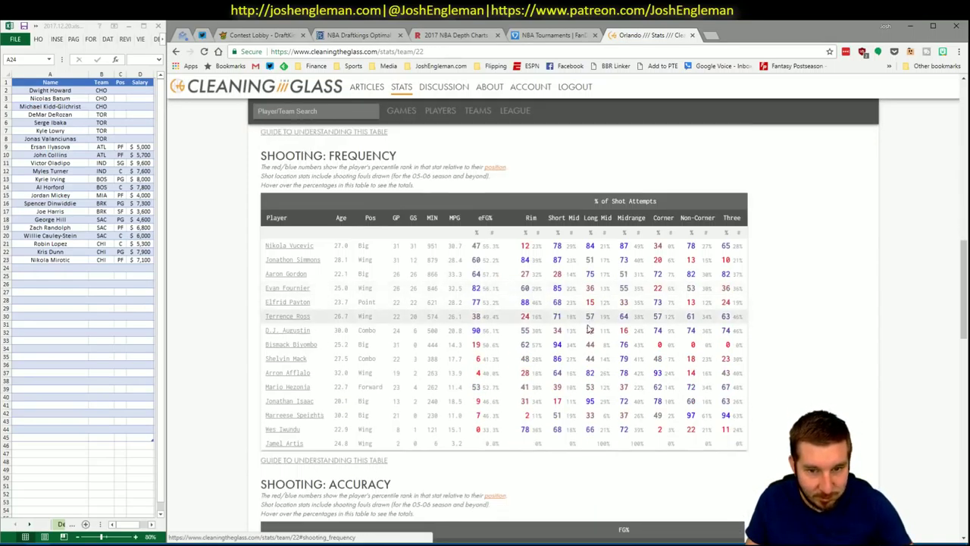
Copy all player rows of Orlando's Shooting: Frequency table and load them into the CTG sheet in Excel
{"action": "left_click_drag", "start_coordinate": [744, 446], "coordinate": [267, 249]}
{"action": "key", "text": "alt+Tab"}
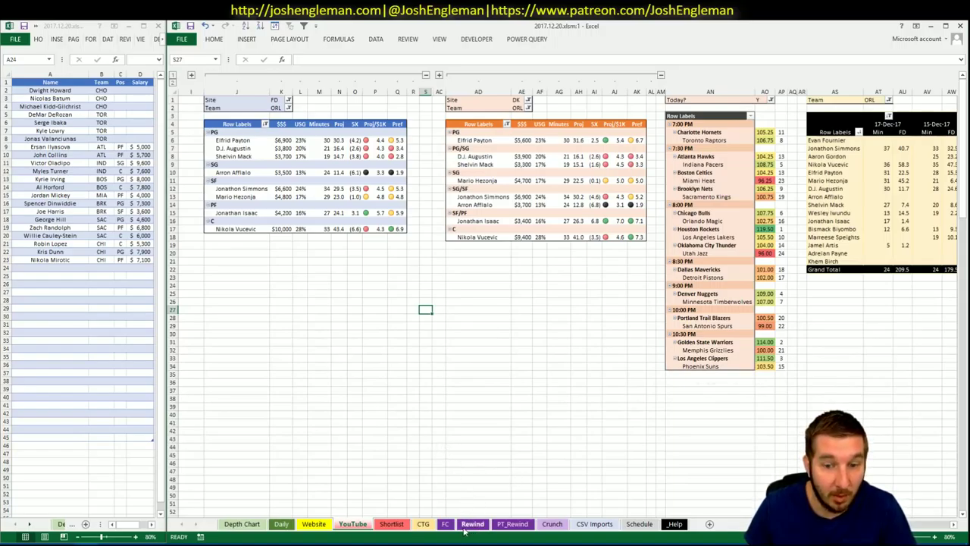
{"action": "left_click", "coordinate": [553, 524]}
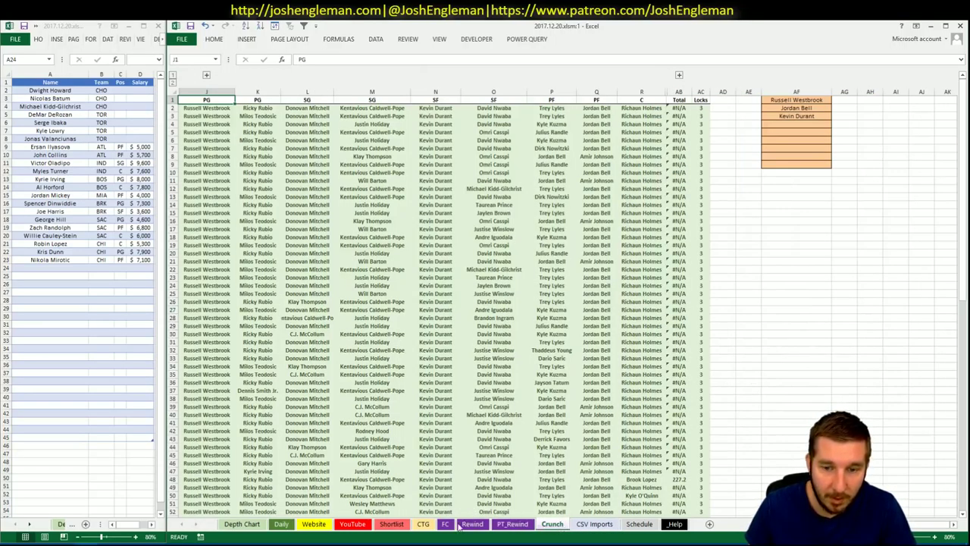
{"action": "left_click", "coordinate": [446, 524]}
{"action": "left_click", "coordinate": [423, 524]}
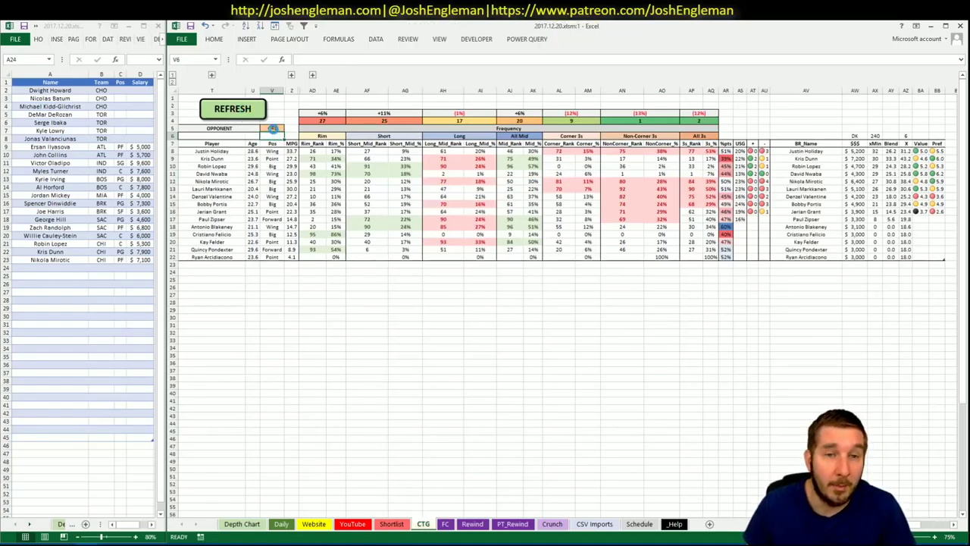
{"action": "left_click", "coordinate": [272, 128]}
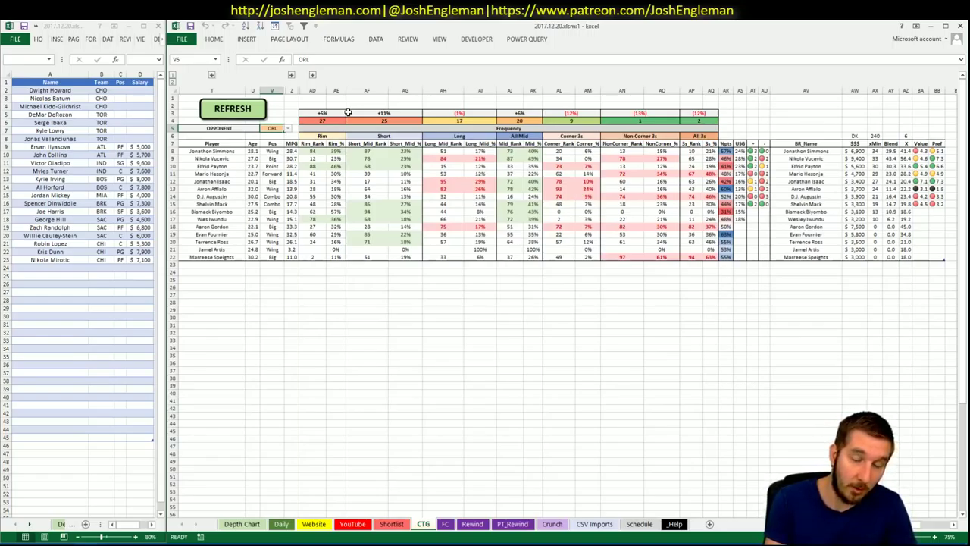
Review Orlando's FD and DK player projections on the YouTube sheet
{"action": "left_click", "coordinate": [353, 524]}
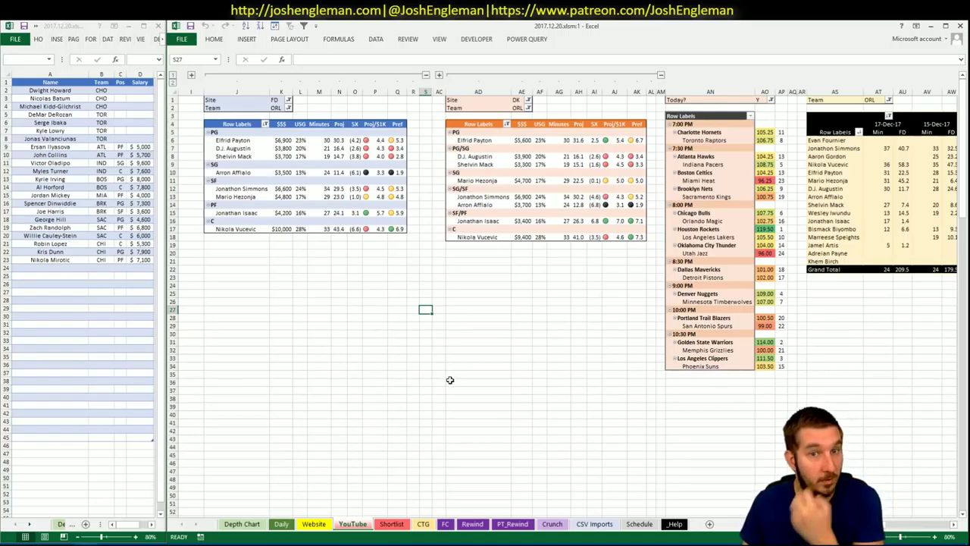
{"action": "left_click", "coordinate": [413, 246]}
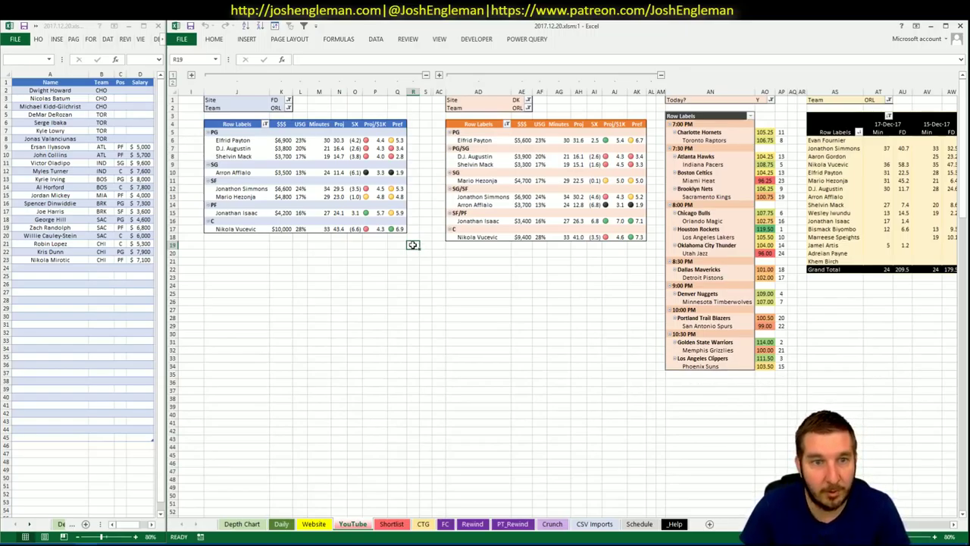
{"action": "left_click", "coordinate": [318, 253]}
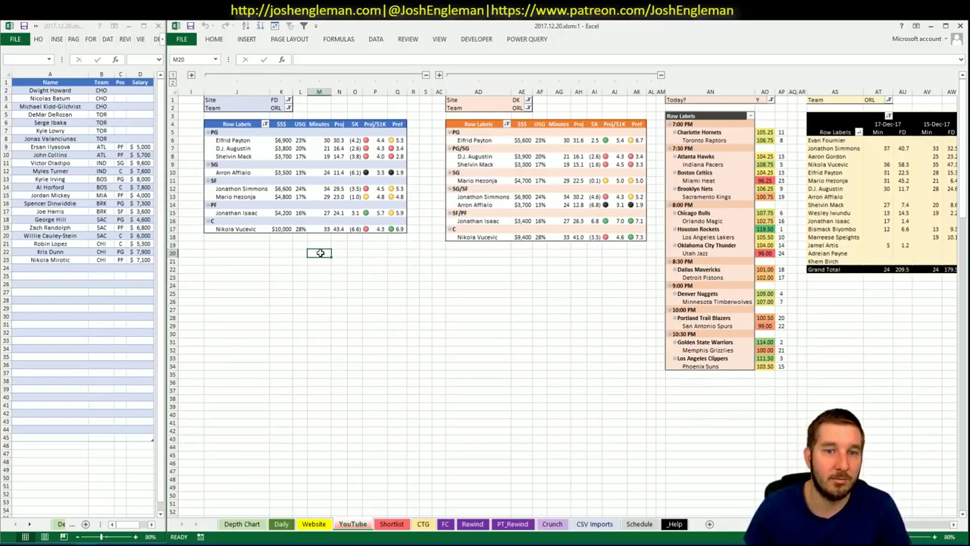
{"action": "left_click", "coordinate": [354, 252]}
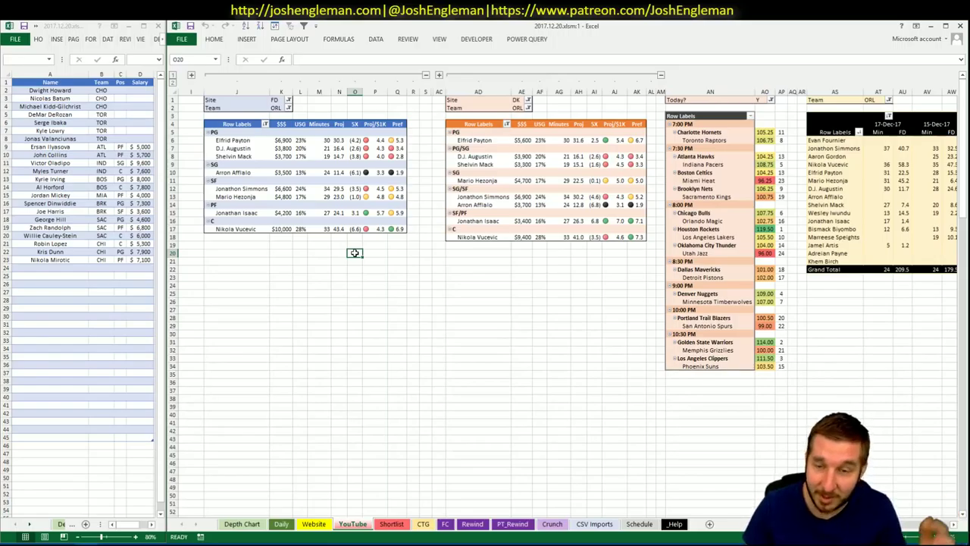
{"action": "left_click", "coordinate": [317, 257]}
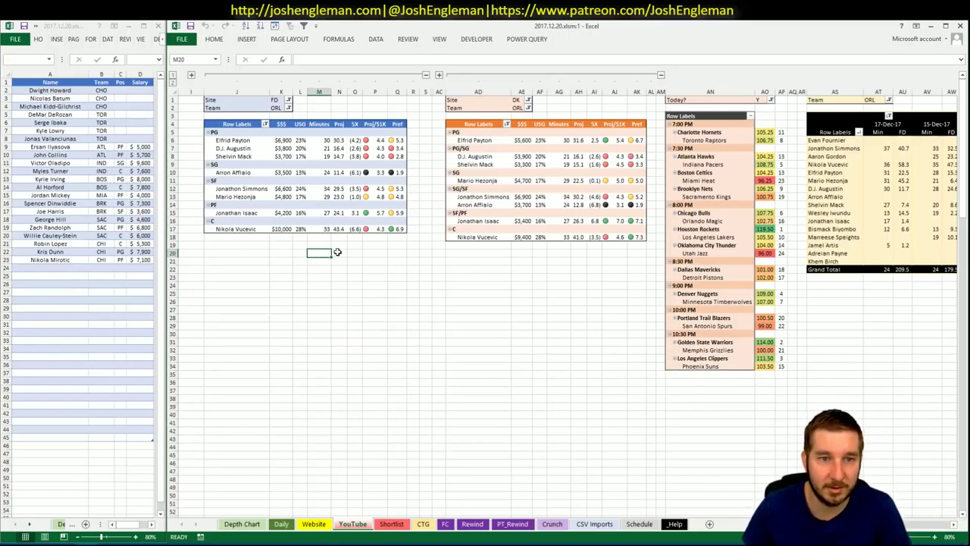
Set the opponent on the CTG sheet to CHI for Orlando's shooting matchup
{"action": "left_click", "coordinate": [421, 523]}
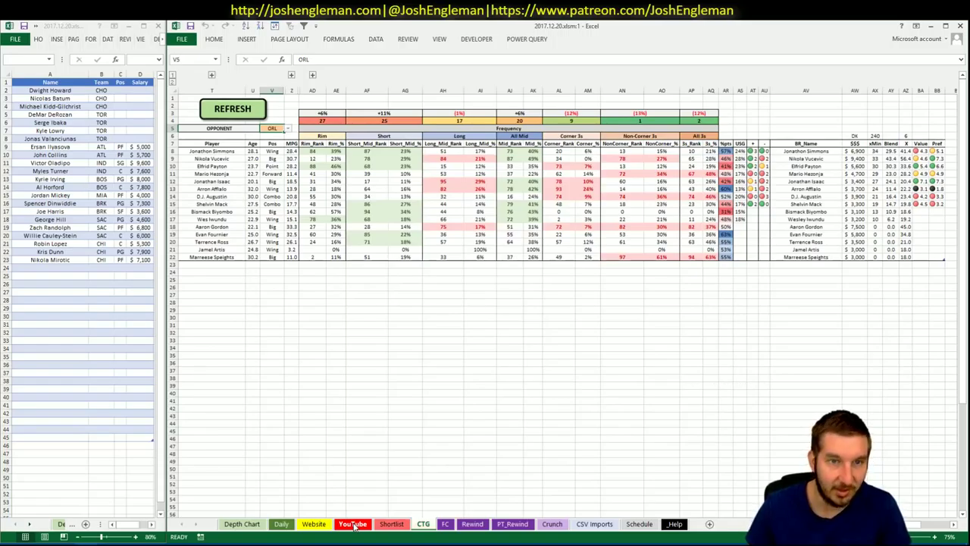
{"action": "type", "text": "CHI"}
{"action": "key", "text": "Return"}
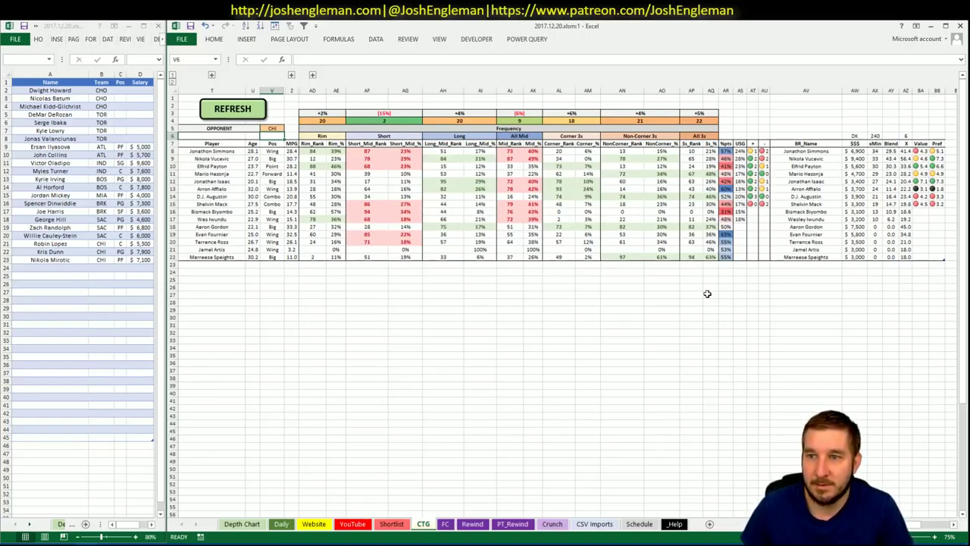
Review Orlando's projections and game log from 17-Dec-17 back to 03-Dec-17 on the YouTube sheet
{"action": "left_click", "coordinate": [365, 528]}
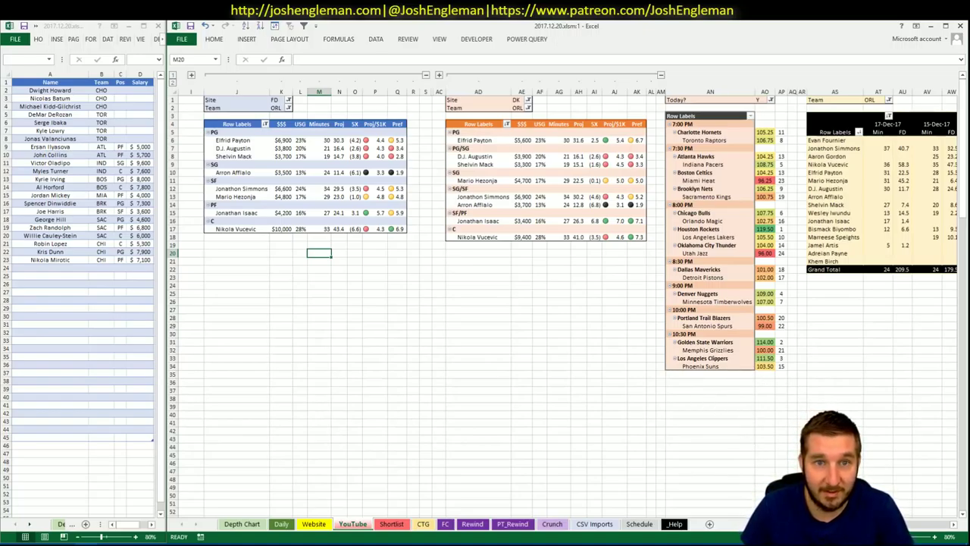
{"action": "scroll", "coordinate": [572, 294], "scroll_direction": "right", "scroll_amount": 1}
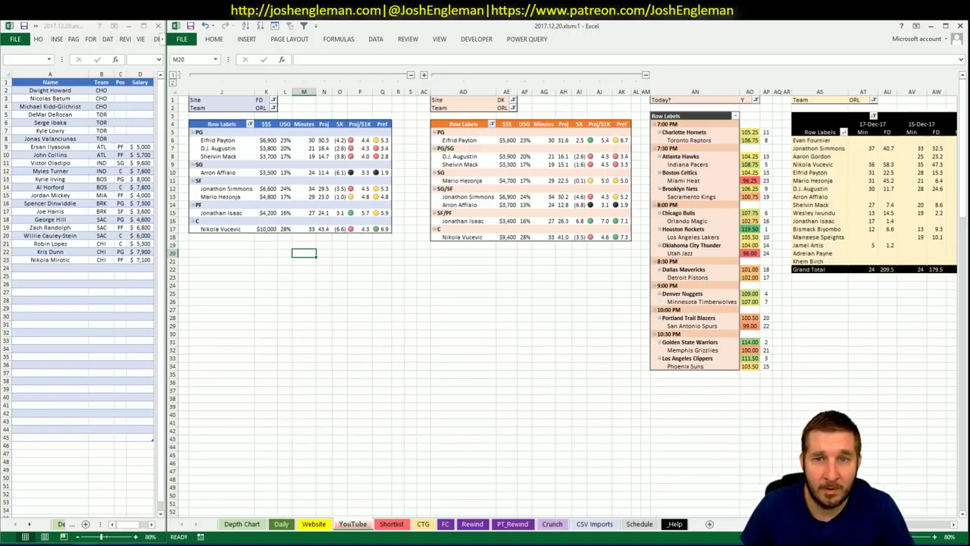
{"action": "scroll", "coordinate": [567, 293], "scroll_direction": "right", "scroll_amount": 4}
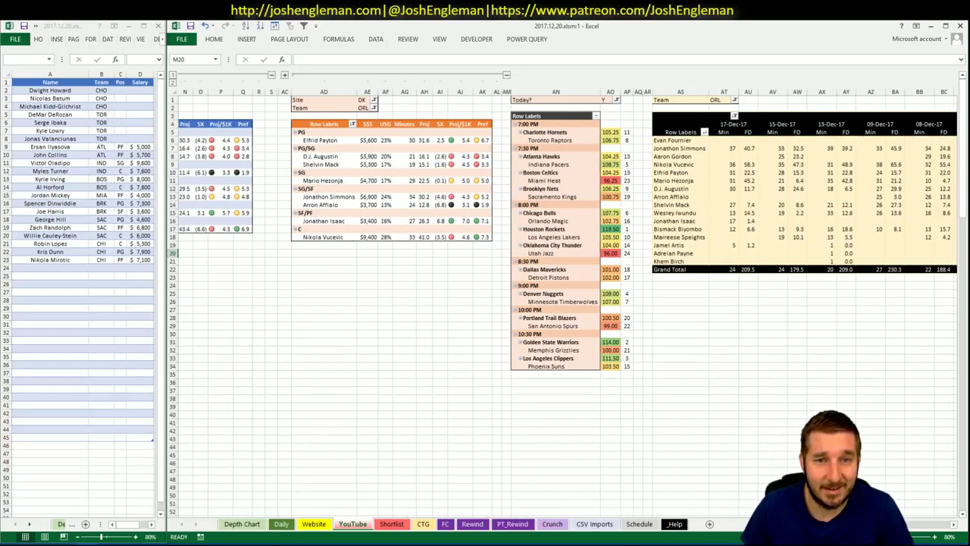
{"action": "scroll", "coordinate": [938, 527], "scroll_direction": "right", "scroll_amount": 6}
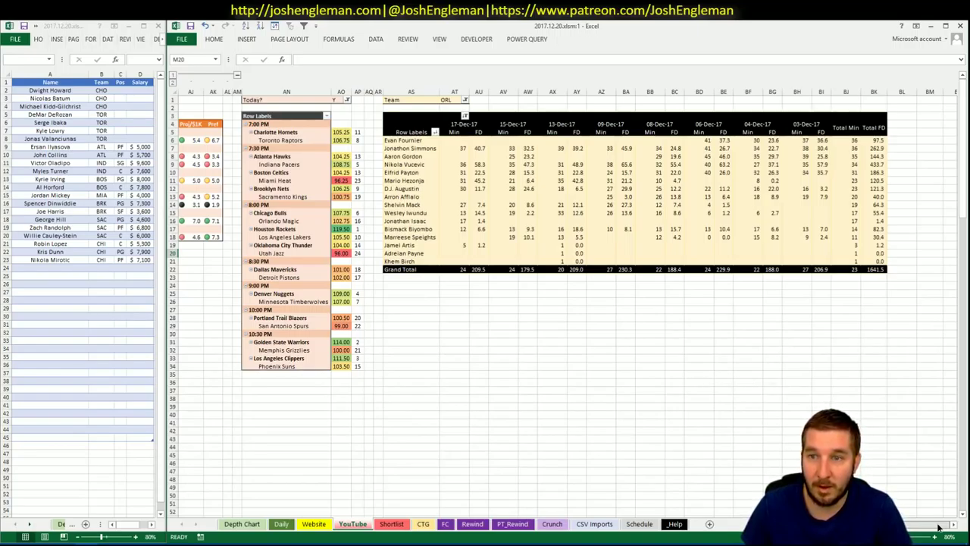
{"action": "scroll", "coordinate": [938, 527], "scroll_direction": "left", "scroll_amount": 10}
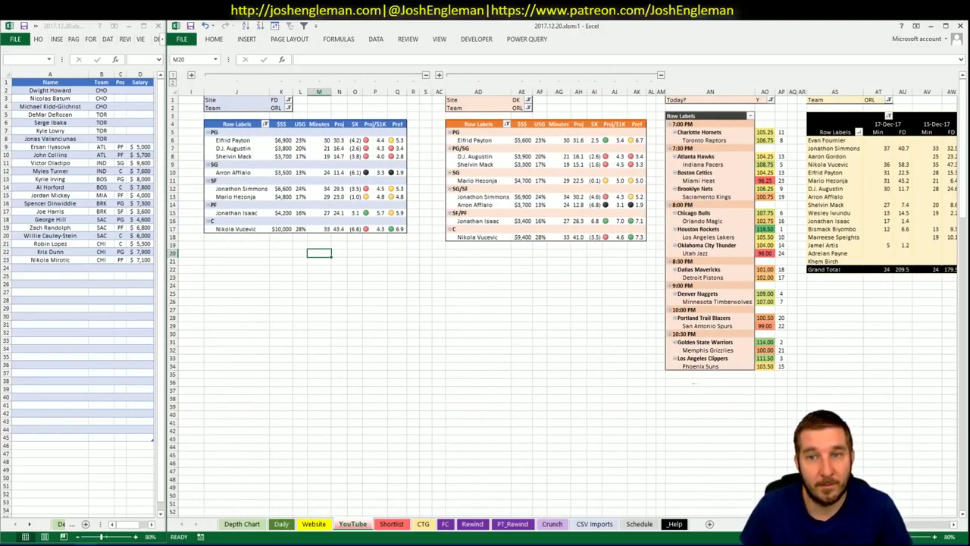
{"action": "left_click", "coordinate": [314, 524]}
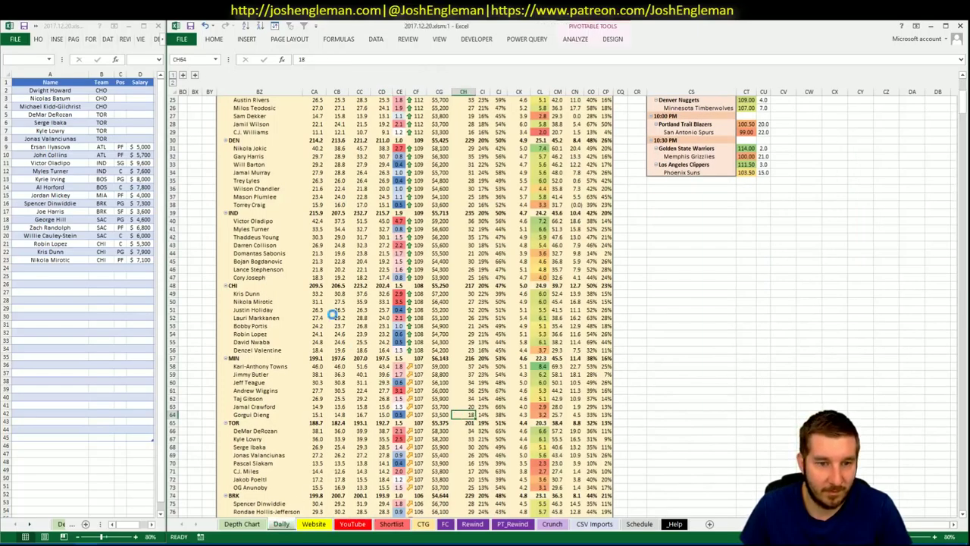
{"action": "double_click", "coordinate": [350, 308]}
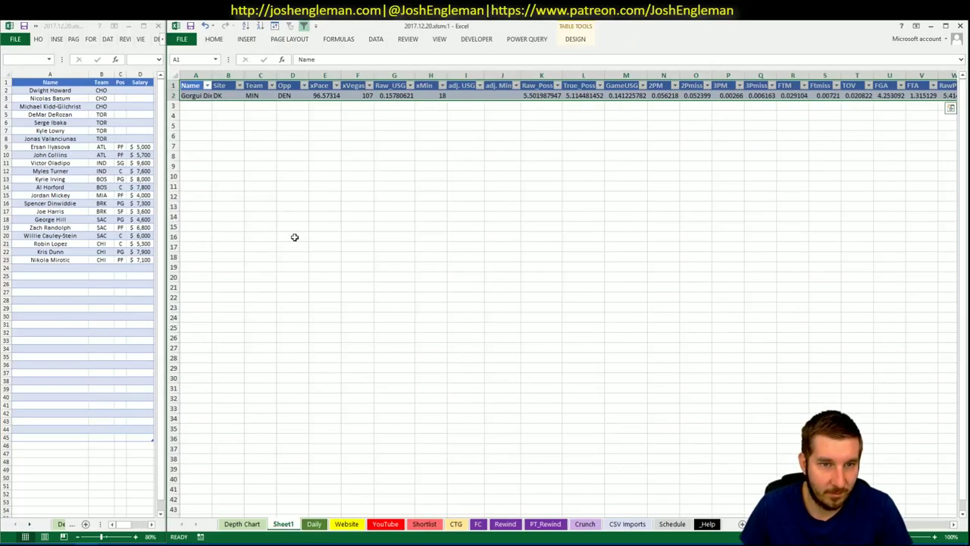
{"action": "right_click", "coordinate": [290, 525]}
{"action": "left_click", "coordinate": [327, 416]}
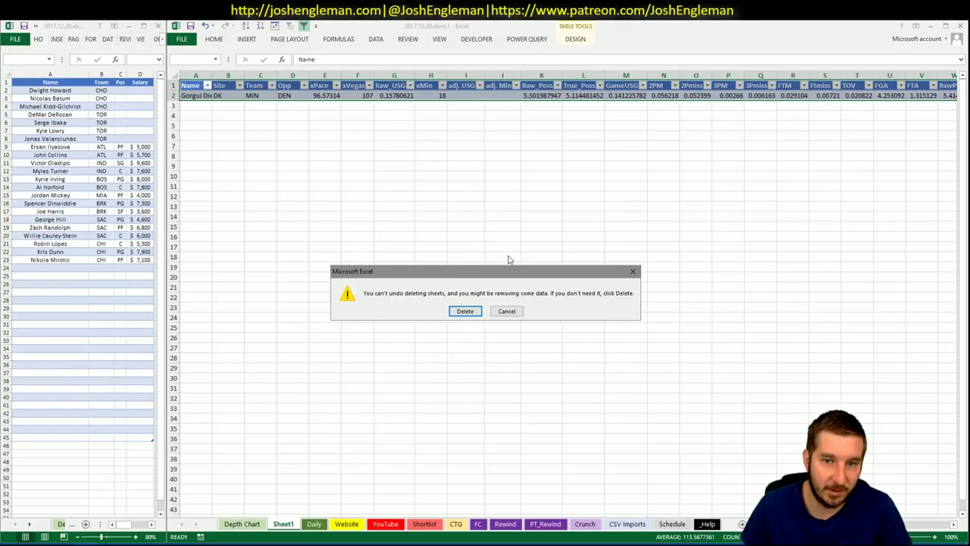
{"action": "left_click", "coordinate": [464, 312]}
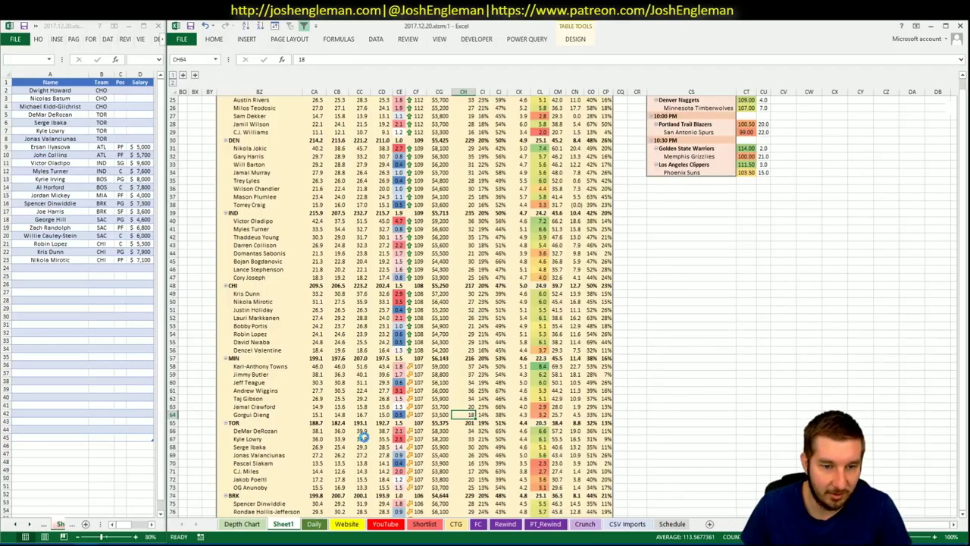
Find the ORL block on the Daily sheet and examine Elfrid Payton's full row of projection values
{"action": "left_click", "coordinate": [211, 385]}
{"action": "scroll", "coordinate": [213, 386], "scroll_direction": "up", "scroll_amount": 8}
{"action": "scroll", "coordinate": [214, 387], "scroll_direction": "down", "scroll_amount": 20}
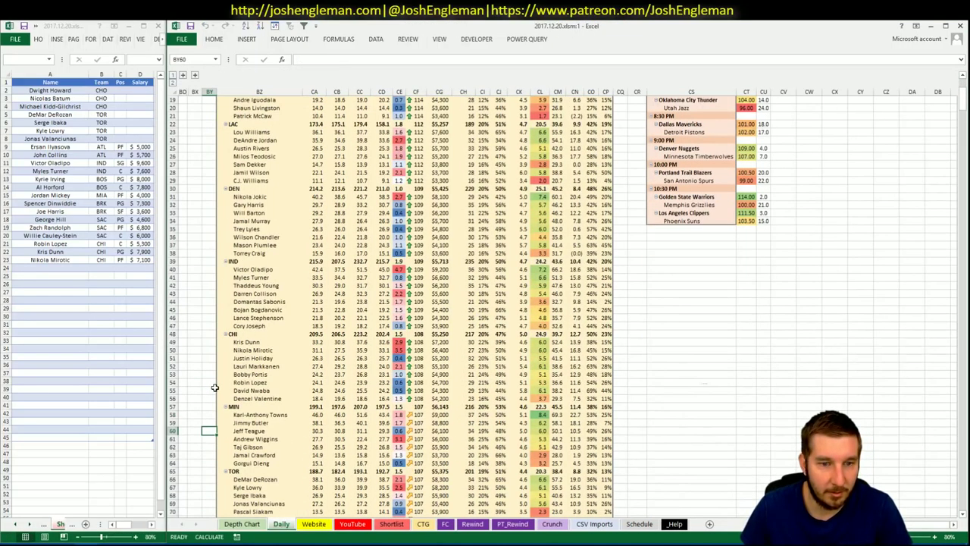
{"action": "scroll", "coordinate": [215, 389], "scroll_direction": "down", "scroll_amount": 10}
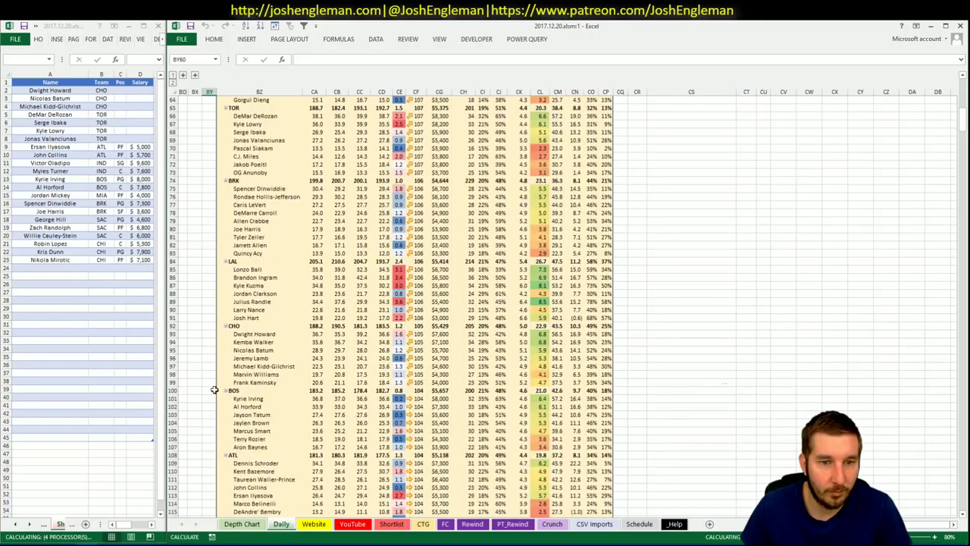
{"action": "scroll", "coordinate": [215, 389], "scroll_direction": "down", "scroll_amount": 2}
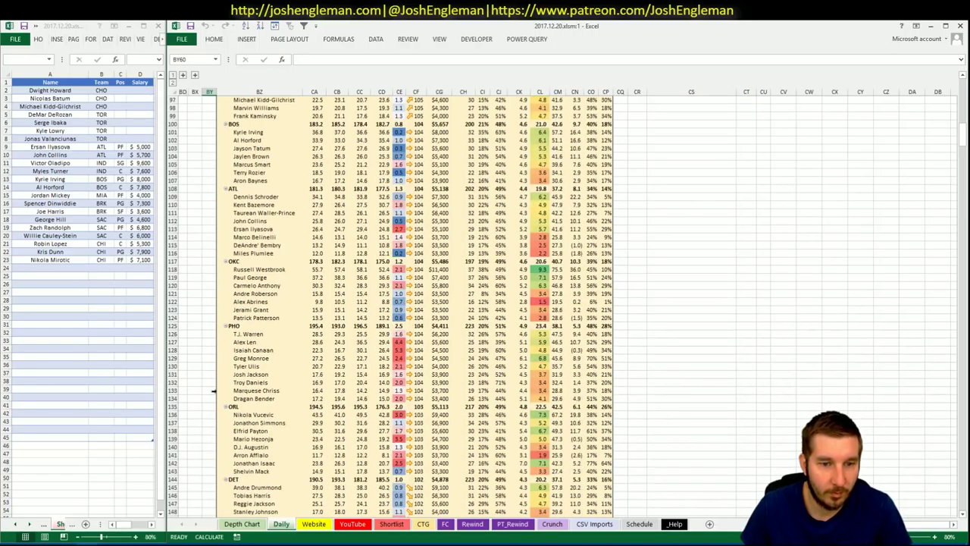
{"action": "left_click", "coordinate": [267, 428]}
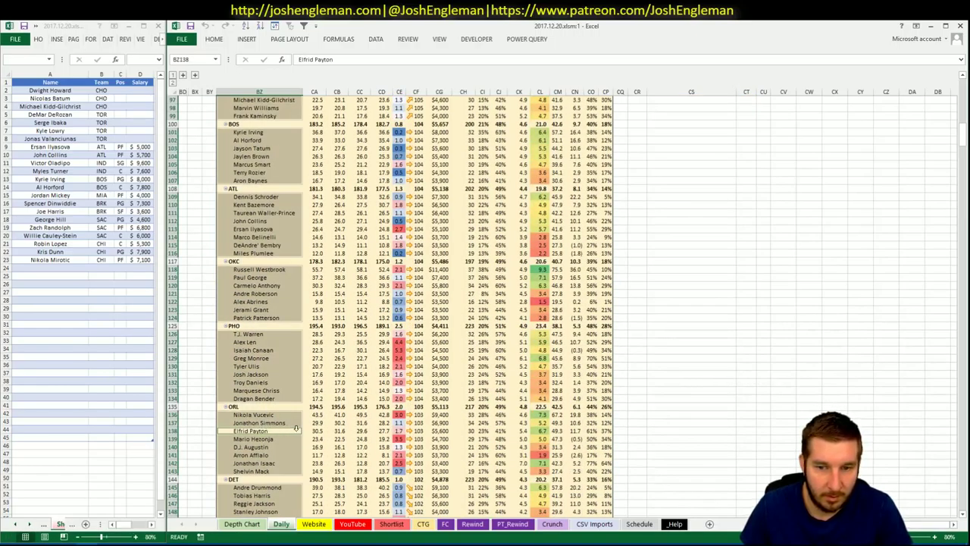
{"action": "left_click", "coordinate": [253, 429]}
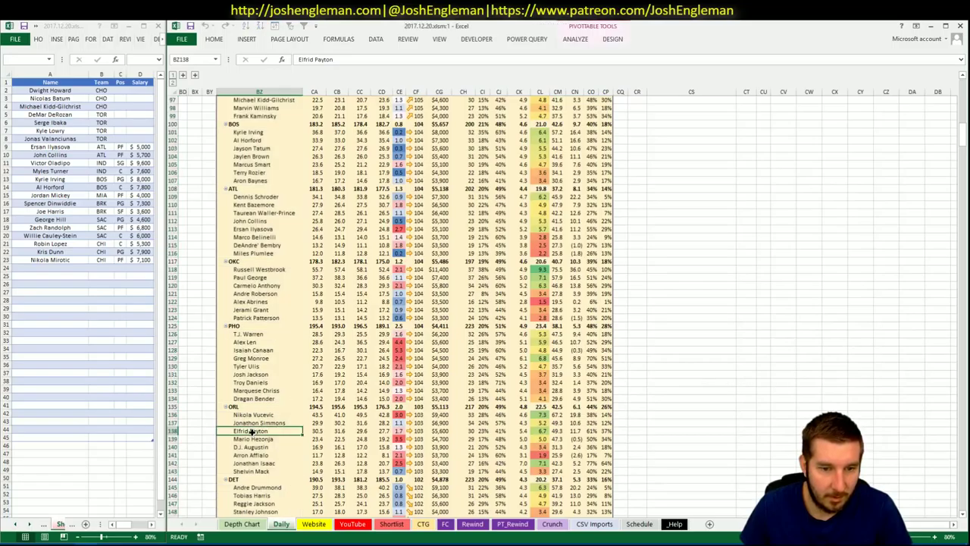
{"action": "left_click_drag", "start_coordinate": [252, 429], "coordinate": [612, 433]}
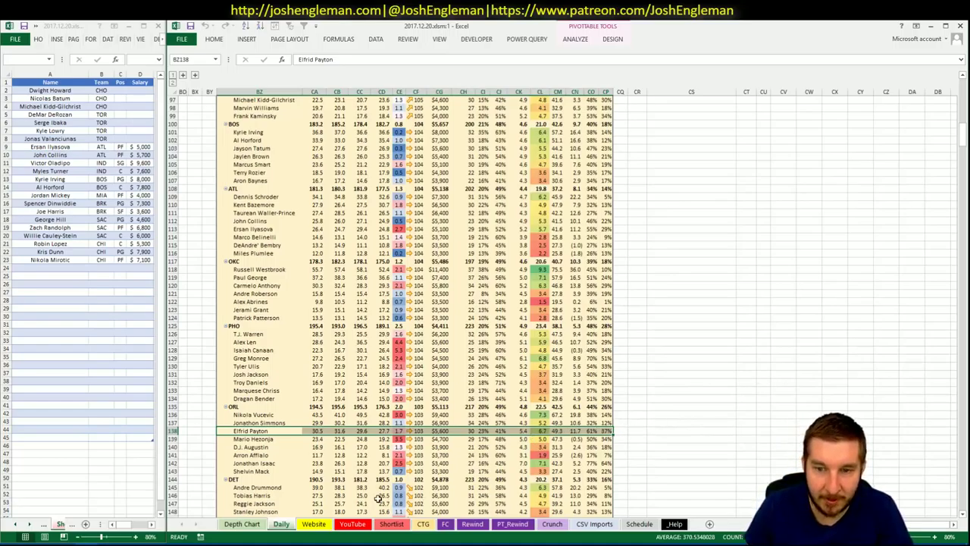
Check Jonathan Isaac's projection values on the Daily sheet against Orlando's tables on the YouTube sheet
{"action": "left_click", "coordinate": [352, 523]}
{"action": "left_click", "coordinate": [84, 270]}
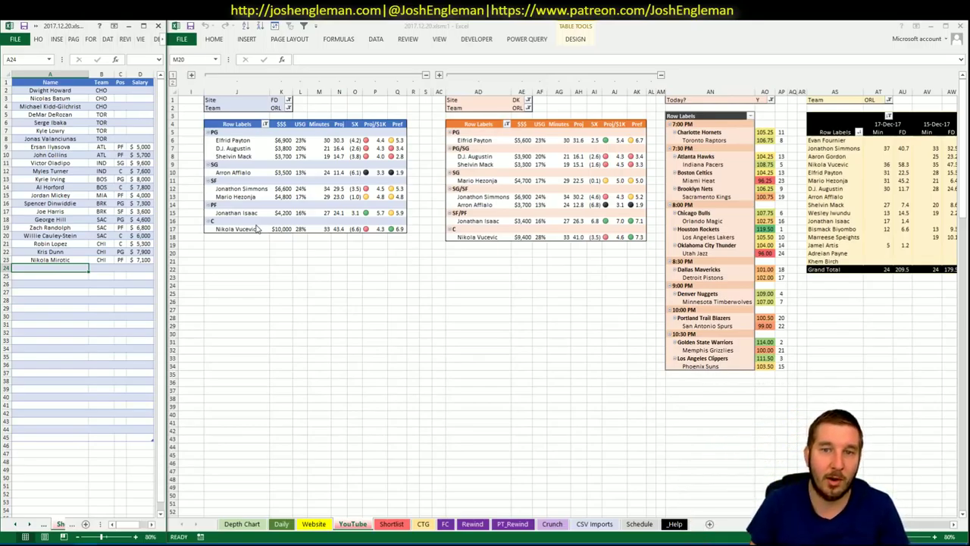
{"action": "left_click", "coordinate": [281, 523]}
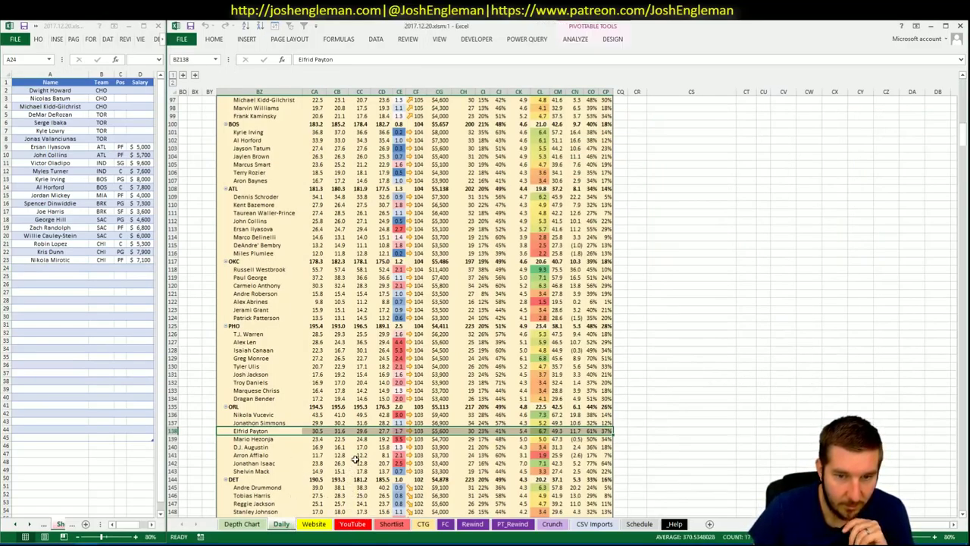
{"action": "left_click", "coordinate": [381, 463]}
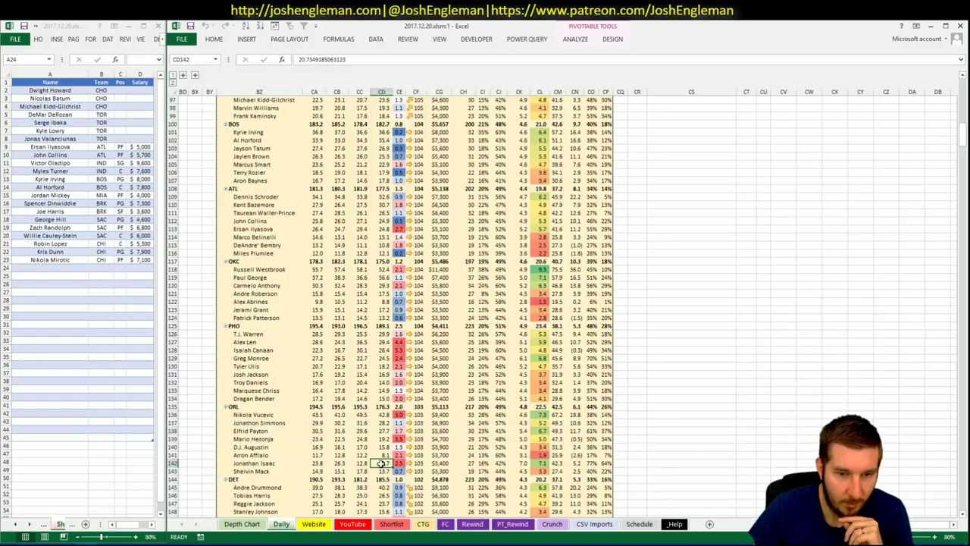
{"action": "left_click", "coordinate": [313, 524]}
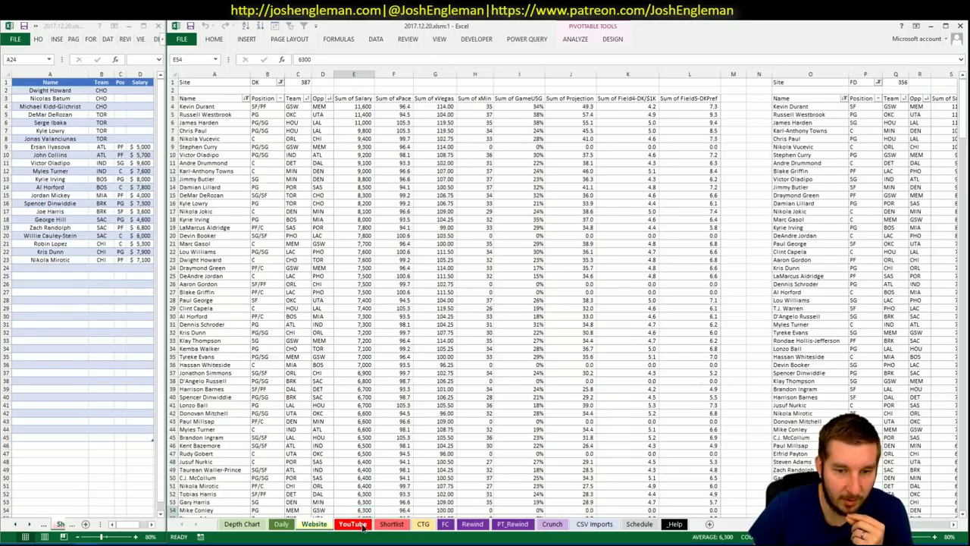
{"action": "left_click", "coordinate": [361, 525]}
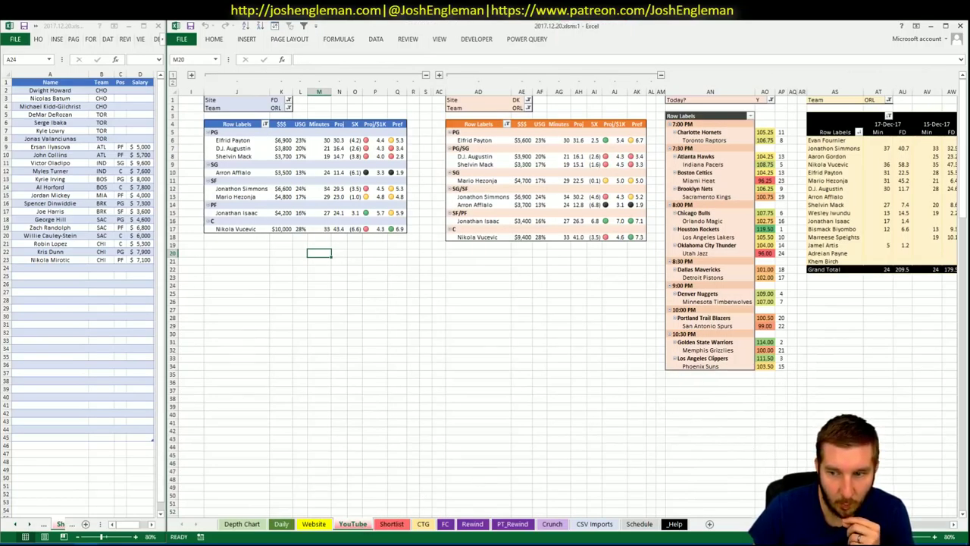
Recheck the Orlando players' recent minutes and FD scores in the YouTube sheet's game log against their projections
{"action": "scroll", "coordinate": [568, 293], "scroll_direction": "right", "scroll_amount": 5}
{"action": "scroll", "coordinate": [879, 525], "scroll_direction": "left", "scroll_amount": 2}
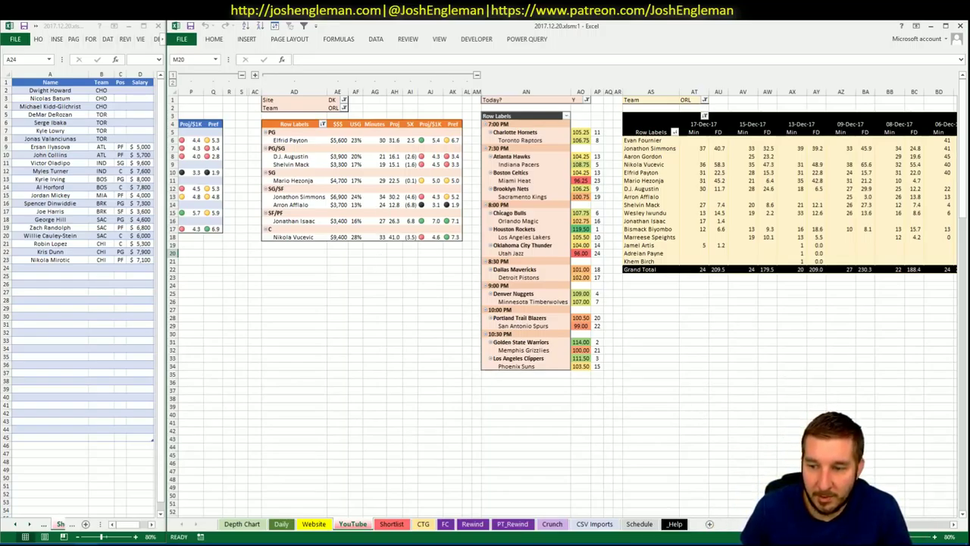
{"action": "scroll", "coordinate": [569, 296], "scroll_direction": "left", "scroll_amount": 5}
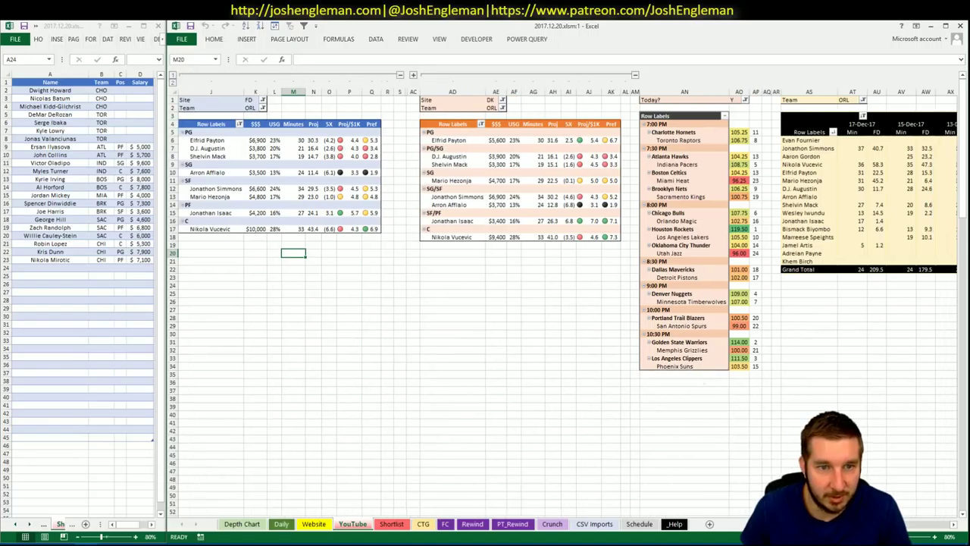
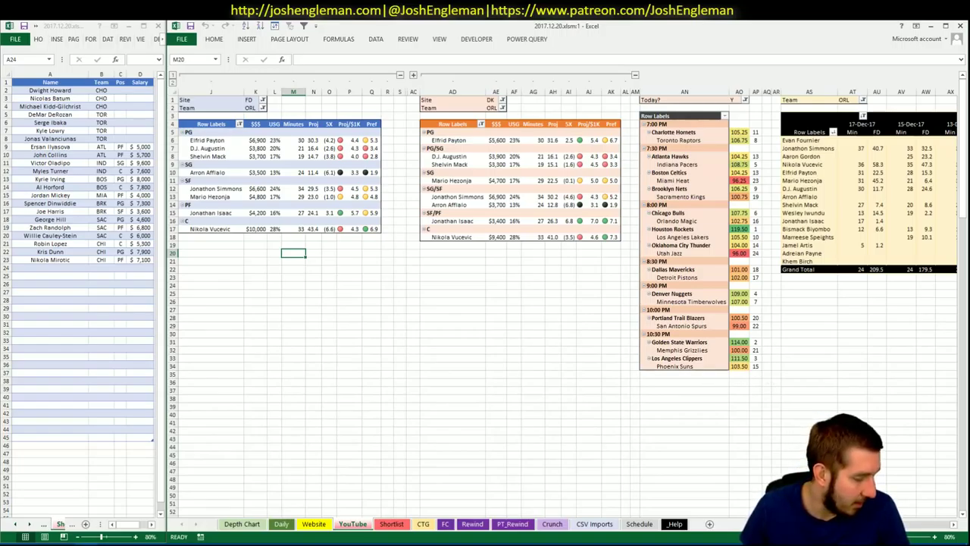
{"action": "scroll", "coordinate": [950, 535], "scroll_direction": "right", "scroll_amount": 5}
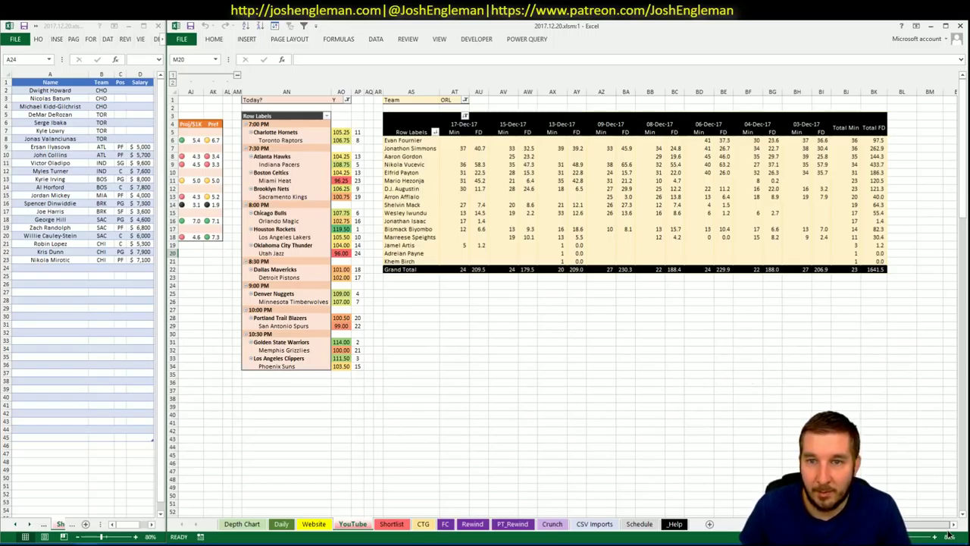
{"action": "scroll", "coordinate": [950, 535], "scroll_direction": "left", "scroll_amount": 5}
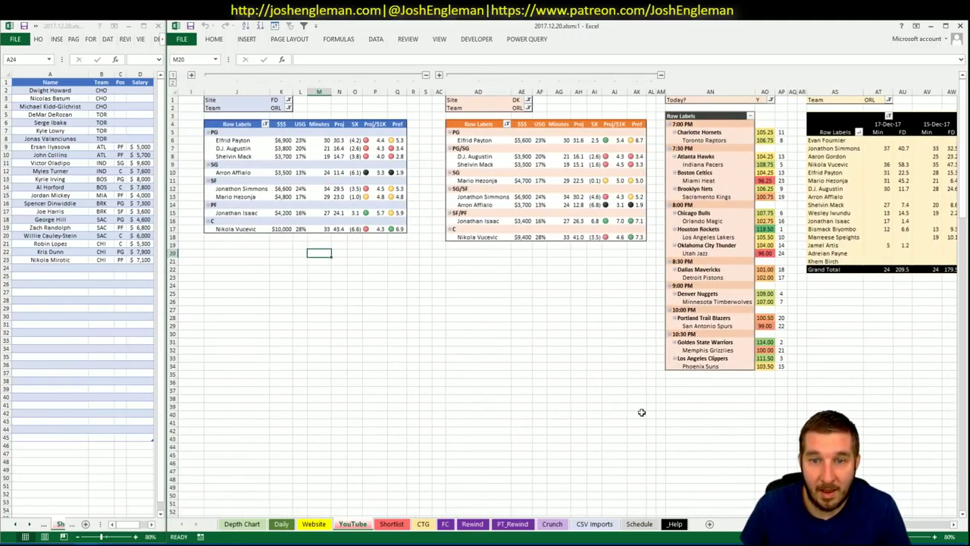
Add Nikola Vucevic as the next entry in the Name column of the player pick list
{"action": "left_click", "coordinate": [61, 266]}
{"action": "left_click", "coordinate": [421, 528]}
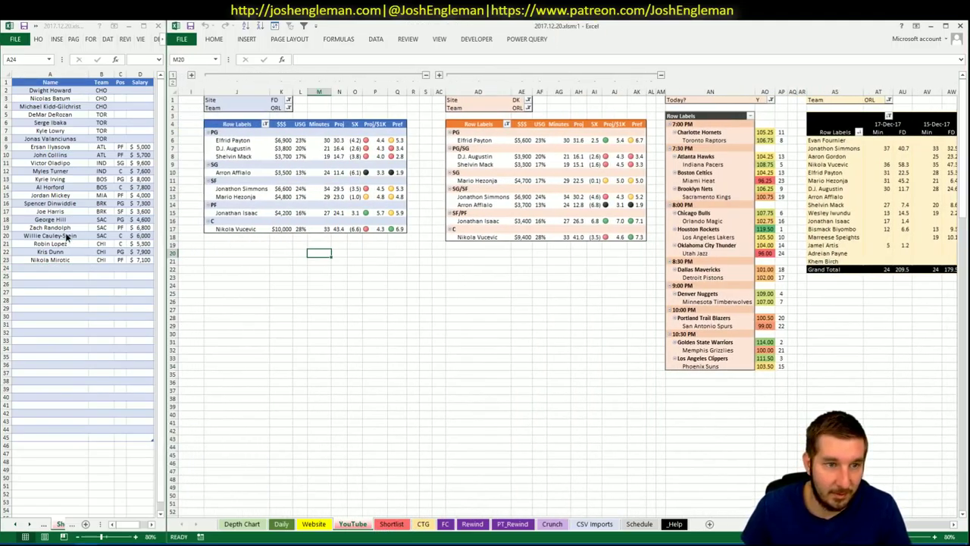
{"action": "left_click", "coordinate": [63, 267]}
{"action": "type", "text": "Nikola"}
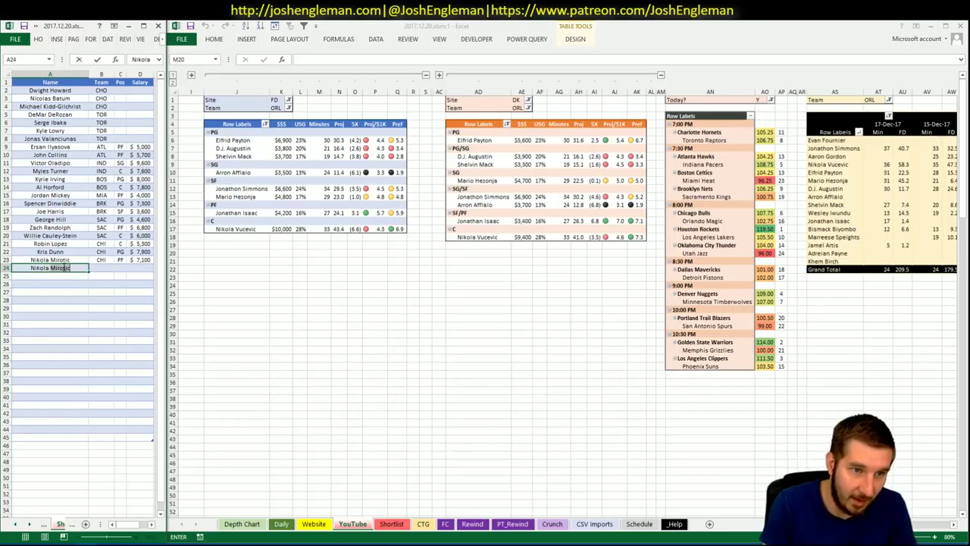
{"action": "type", "text": " Vucevic"}
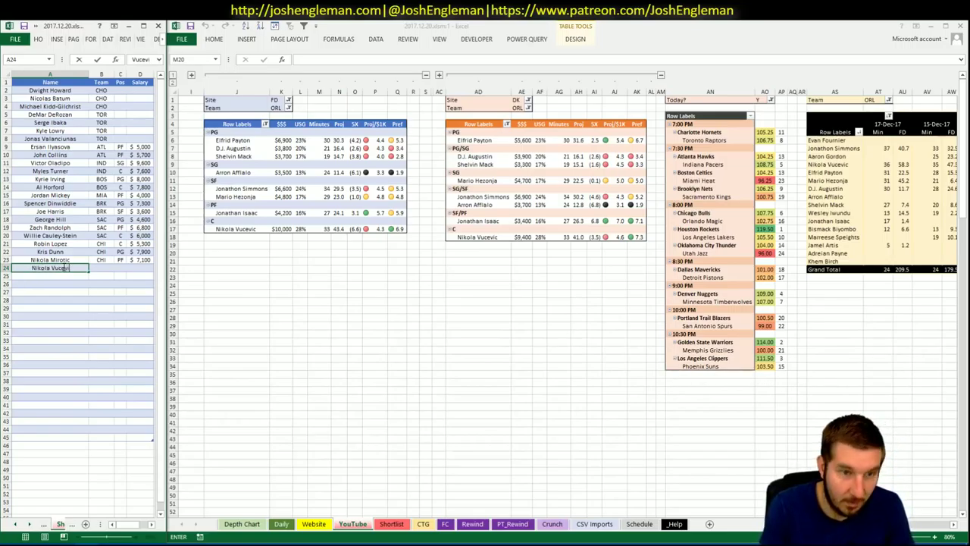
{"action": "key", "text": "Return"}
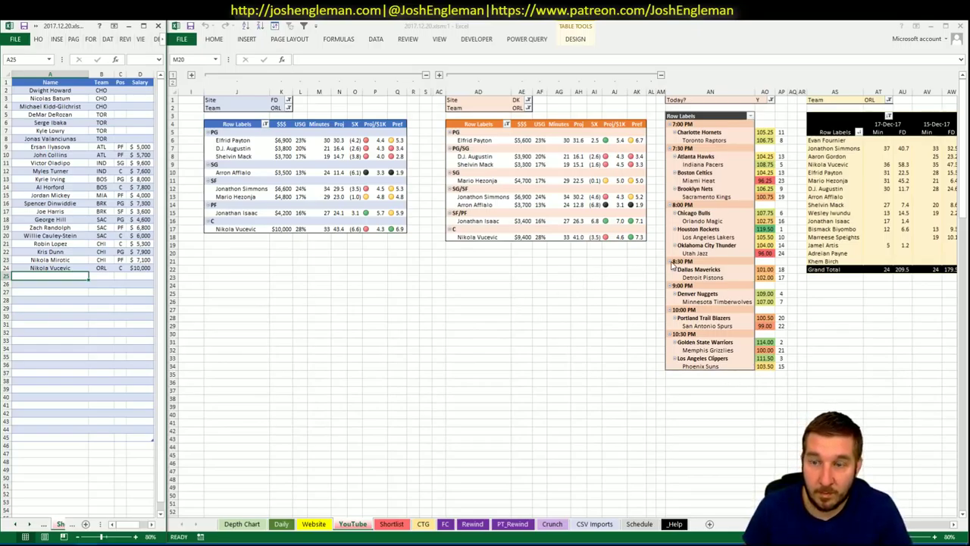
Compare Orlando's values on the Daily sheet with its projections and game log back to 03-Dec-17 on the YouTube sheet
{"action": "left_click", "coordinate": [313, 500]}
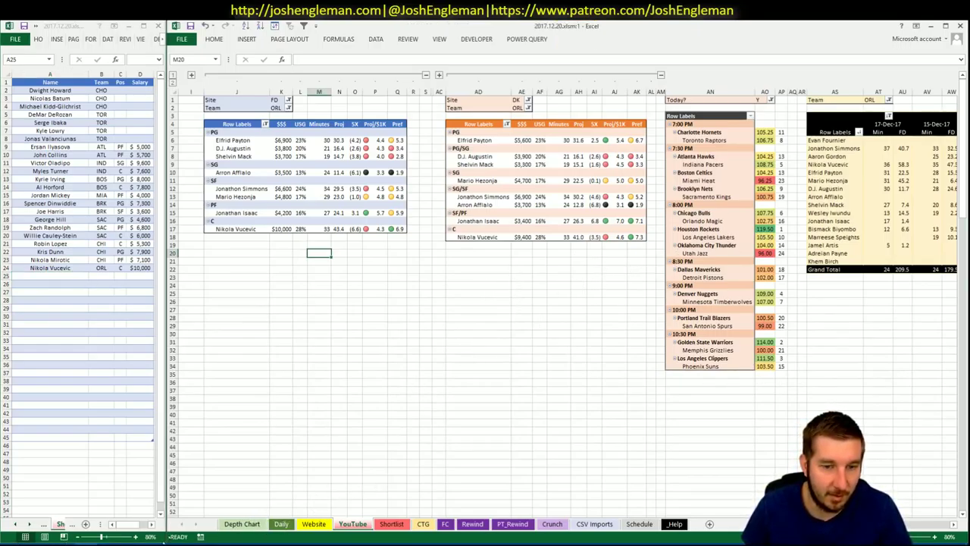
{"action": "left_click", "coordinate": [279, 525]}
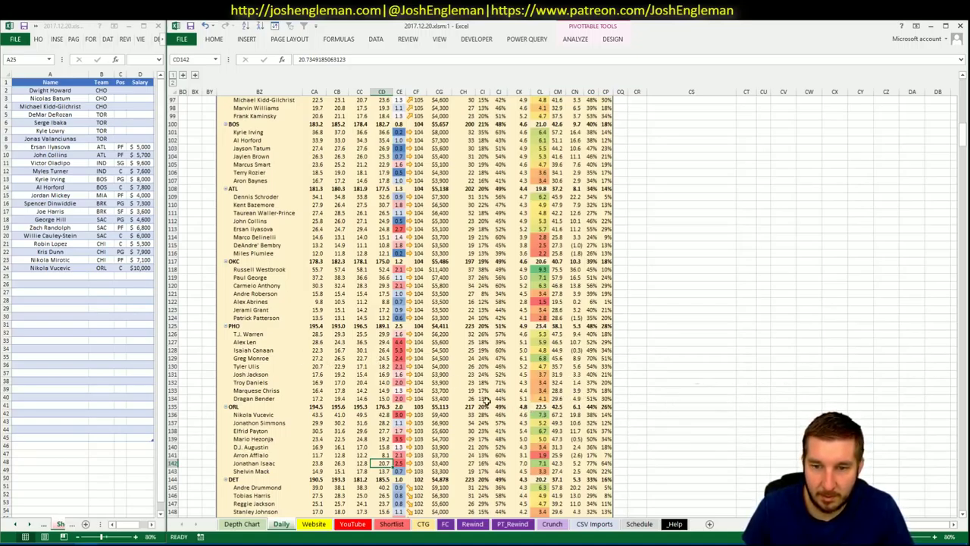
{"action": "left_click", "coordinate": [352, 524]}
{"action": "left_click", "coordinate": [567, 284]}
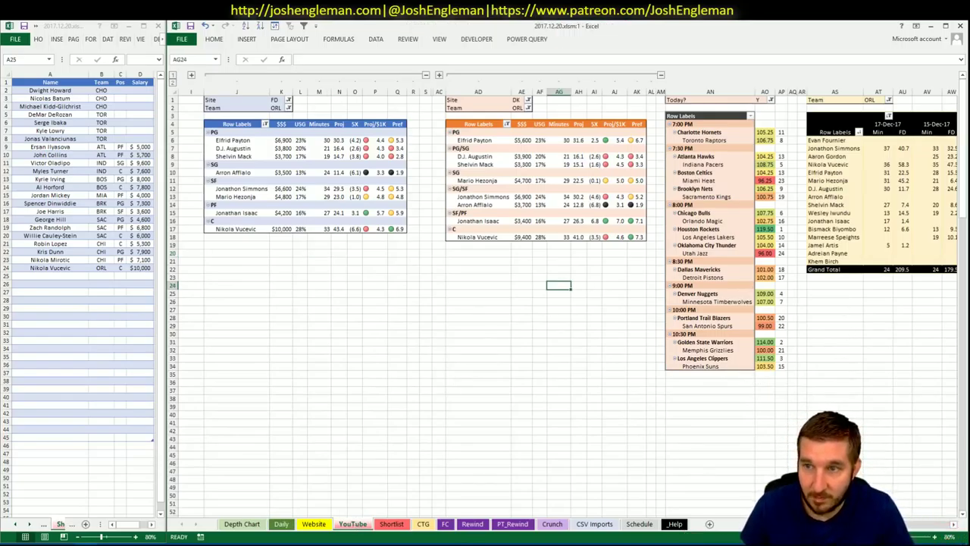
{"action": "scroll", "coordinate": [560, 303], "scroll_direction": "right", "scroll_amount": 5}
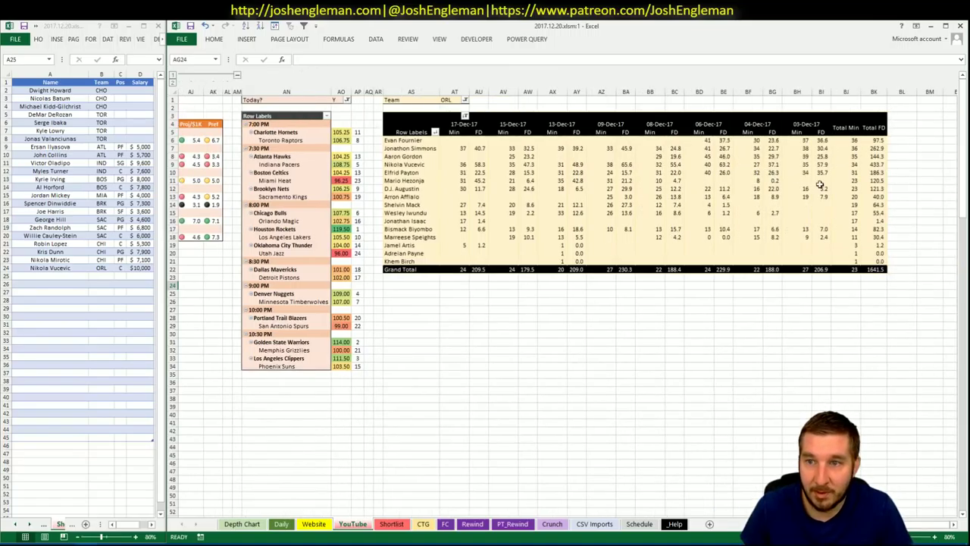
{"action": "left_click", "coordinate": [772, 165]}
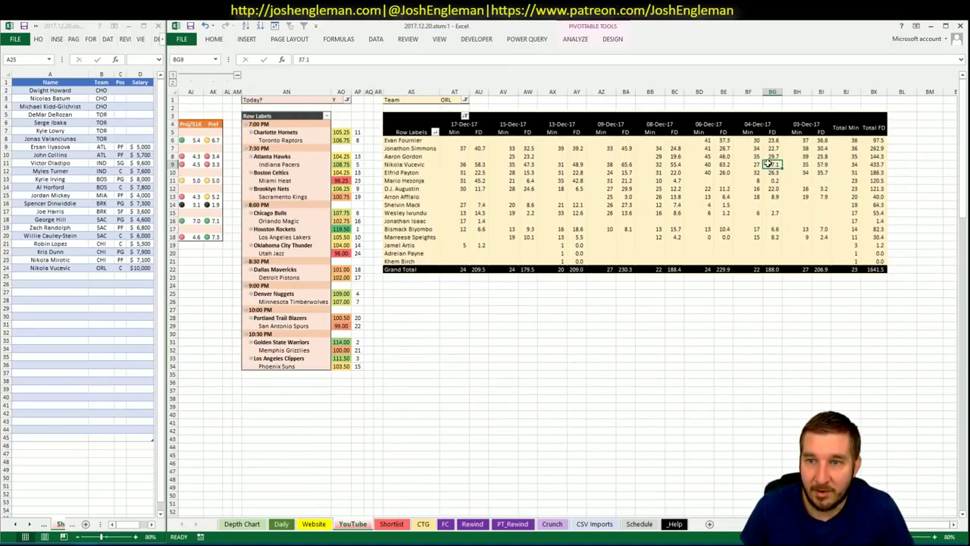
{"action": "scroll", "coordinate": [561, 303], "scroll_direction": "left", "scroll_amount": 5}
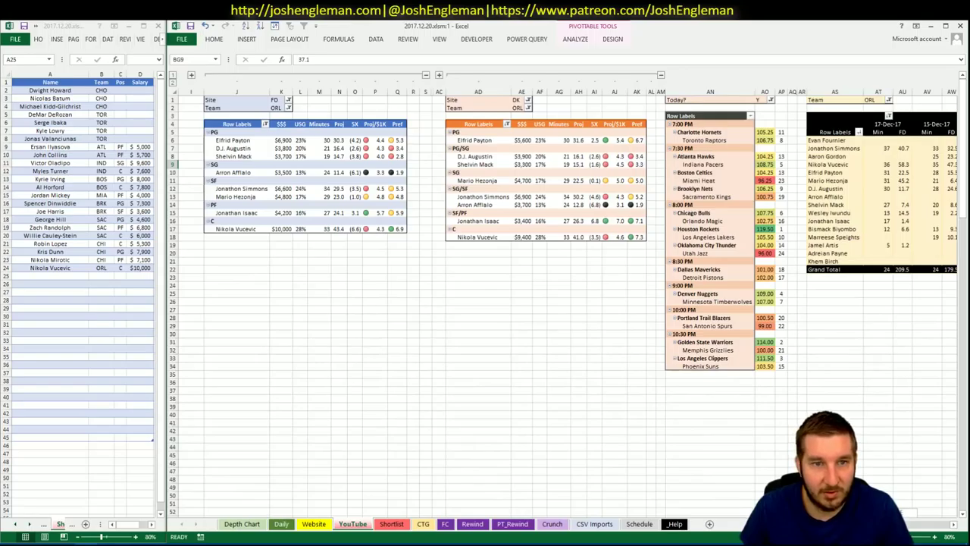
{"action": "left_click", "coordinate": [401, 285]}
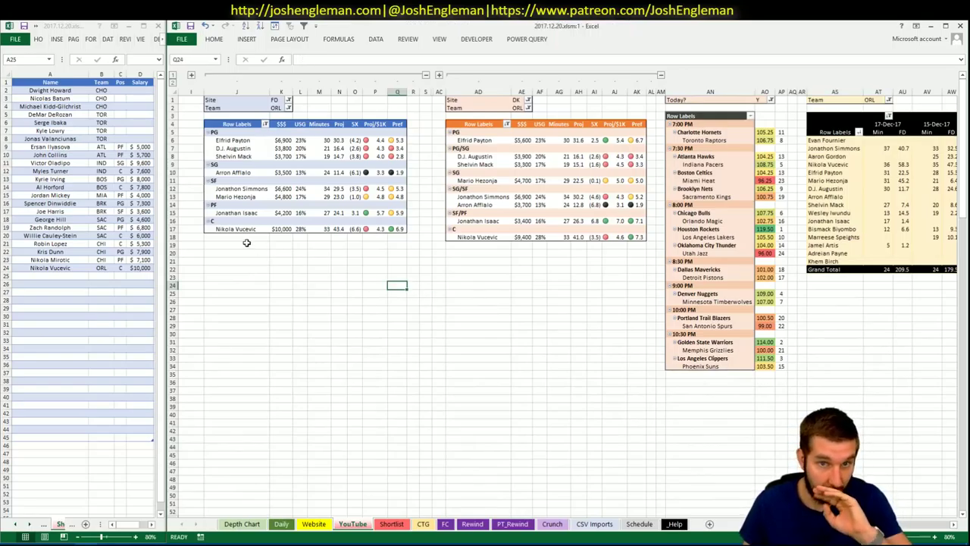
Set the team filter to HOU on the FD and DK projection tables and on the game log
{"action": "left_click", "coordinate": [279, 109]}
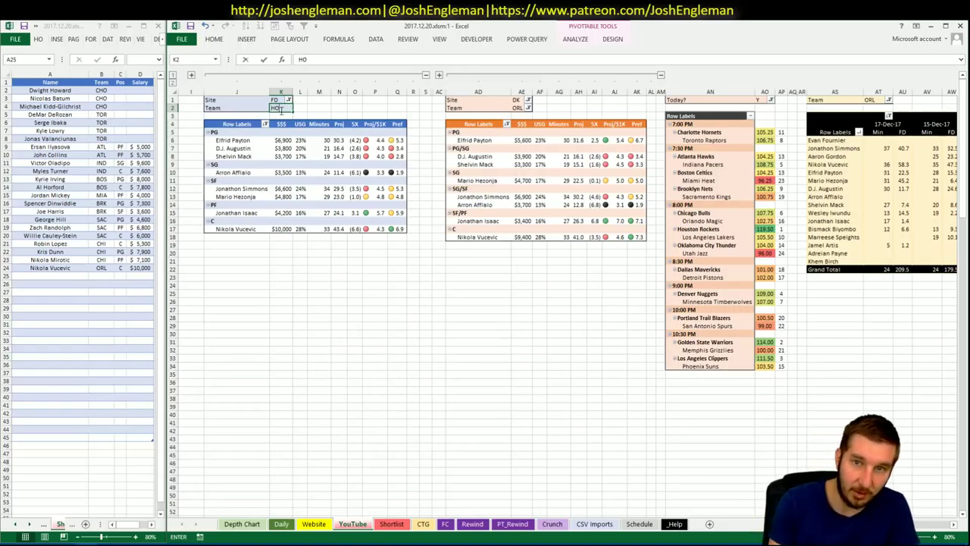
{"action": "type", "text": "HOU"}
{"action": "key", "text": "Return"}
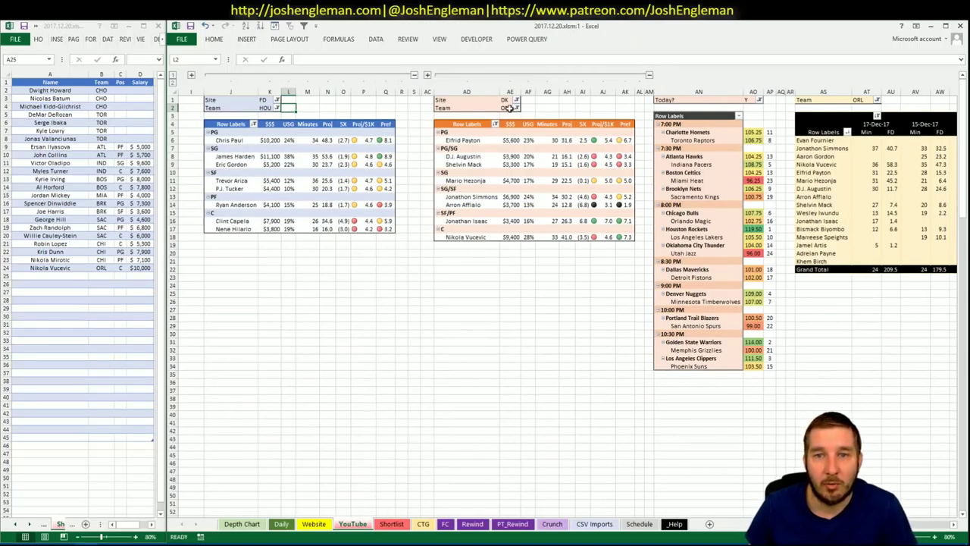
{"action": "left_click", "coordinate": [506, 108]}
{"action": "type", "text": "HOU"}
{"action": "key", "text": "Return"}
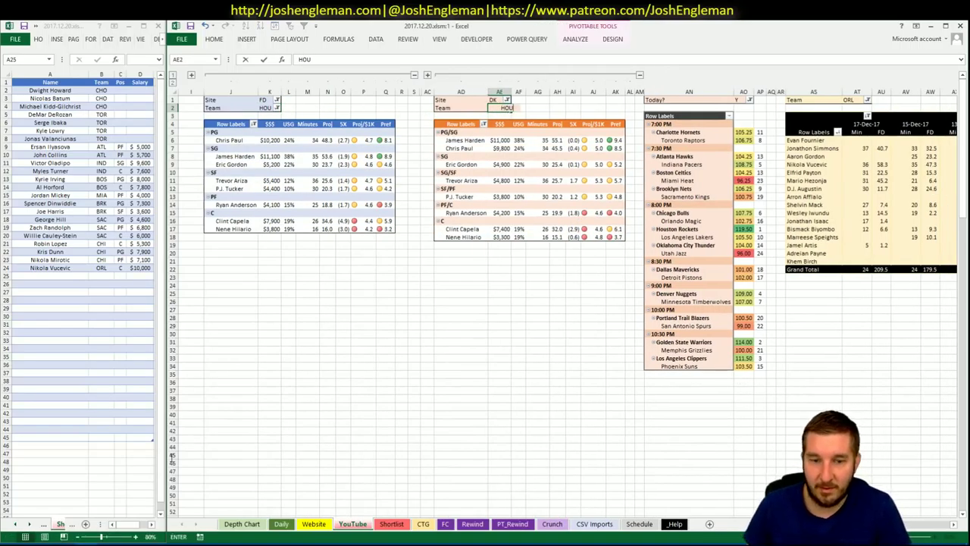
{"action": "left_click", "coordinate": [853, 101]}
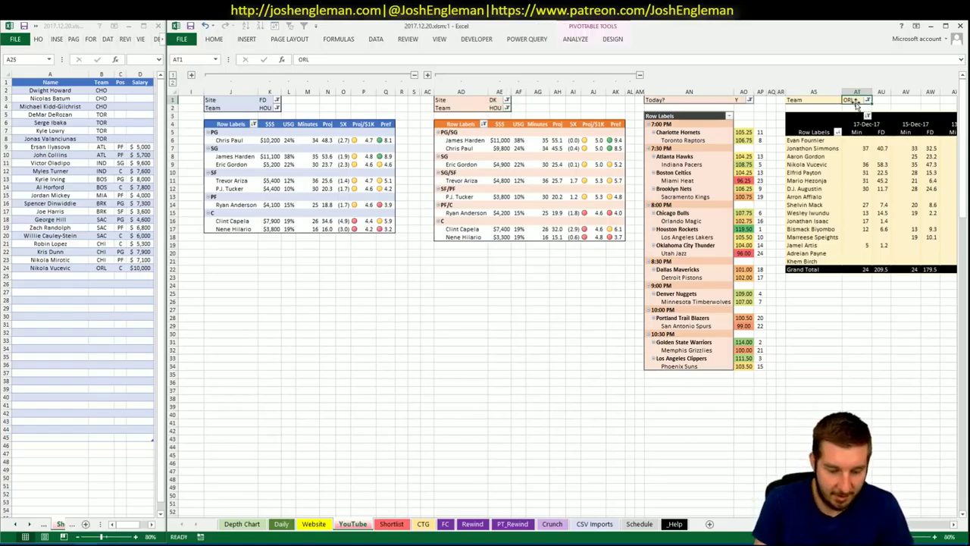
{"action": "type", "text": "HOU"}
{"action": "key", "text": "Return"}
{"action": "key", "text": "Return"}
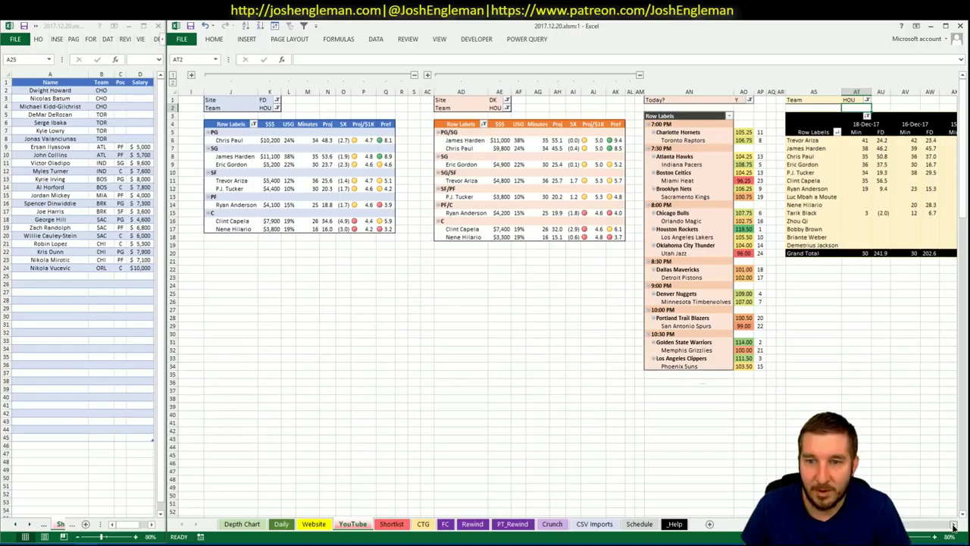
{"action": "scroll", "coordinate": [607, 432], "scroll_direction": "right", "scroll_amount": 1}
{"action": "scroll", "coordinate": [418, 229], "scroll_direction": "left", "scroll_amount": 2}
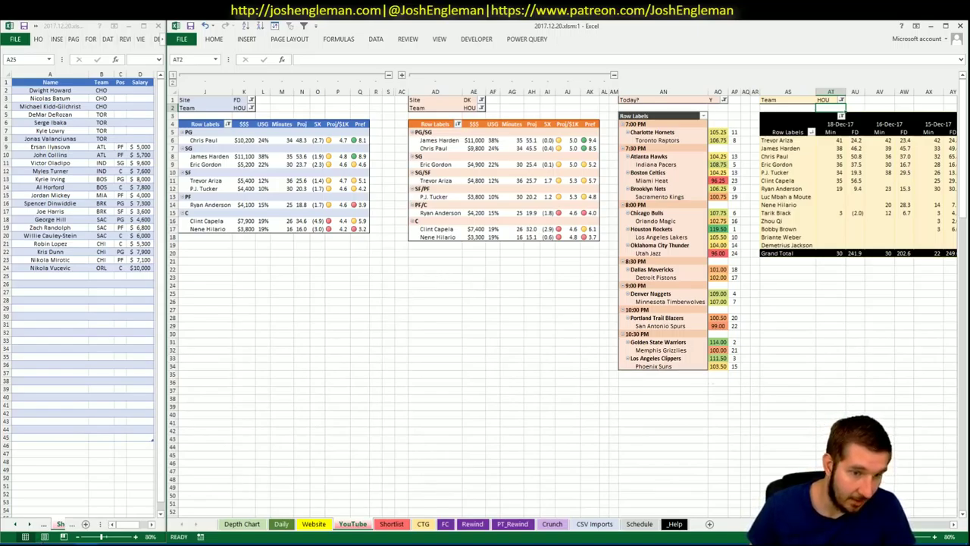
Switch to the browser, open sbrodds.com and check the day's NBA betting odds in the ST view, then close the page
{"action": "key", "text": "alt+Tab"}
{"action": "left_click", "coordinate": [710, 35]}
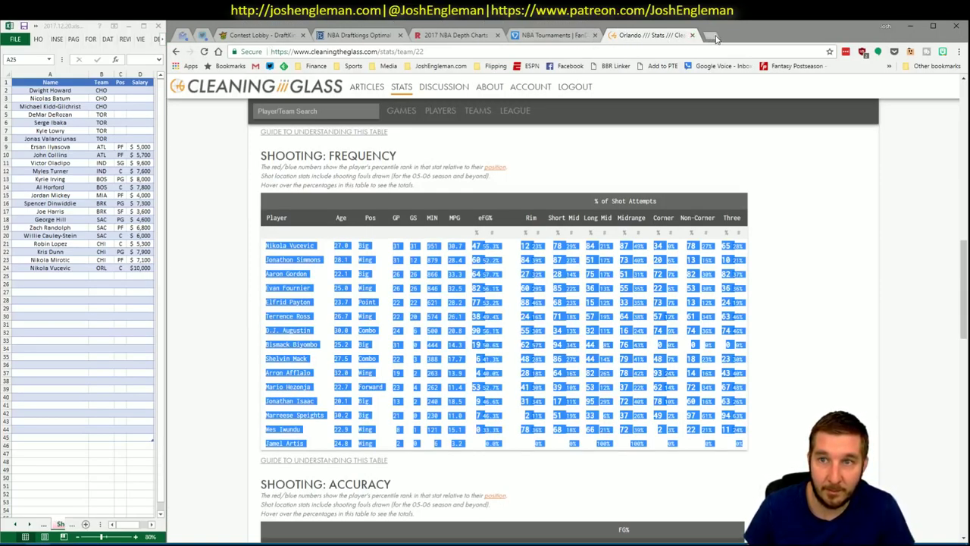
{"action": "type", "text": "sbrodds.com"}
{"action": "key", "text": "Return"}
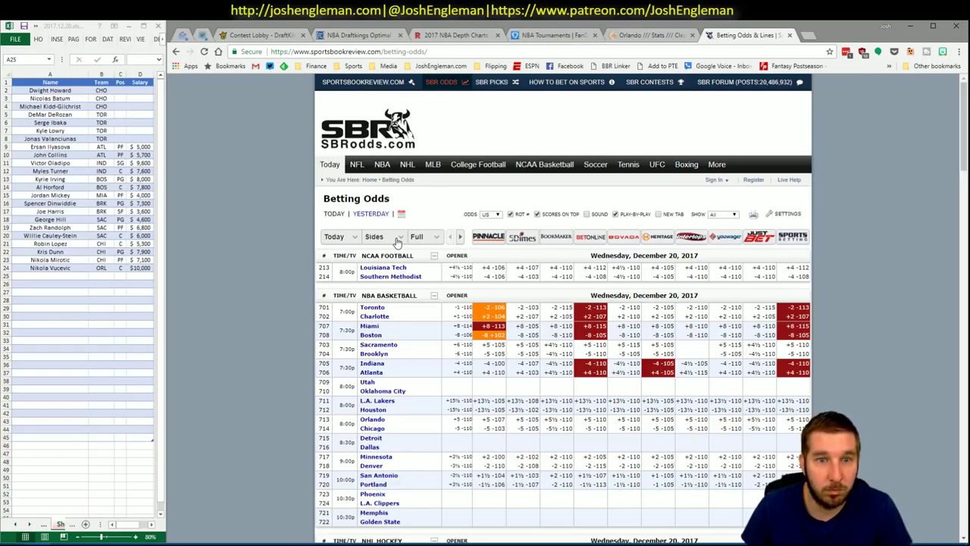
{"action": "left_click", "coordinate": [396, 240]}
{"action": "left_click", "coordinate": [388, 307]}
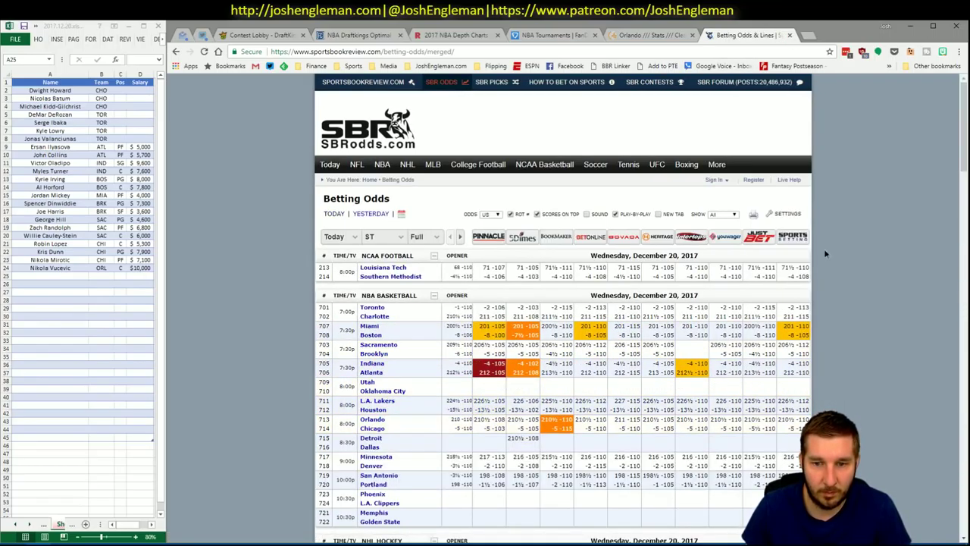
{"action": "left_click", "coordinate": [789, 36]}
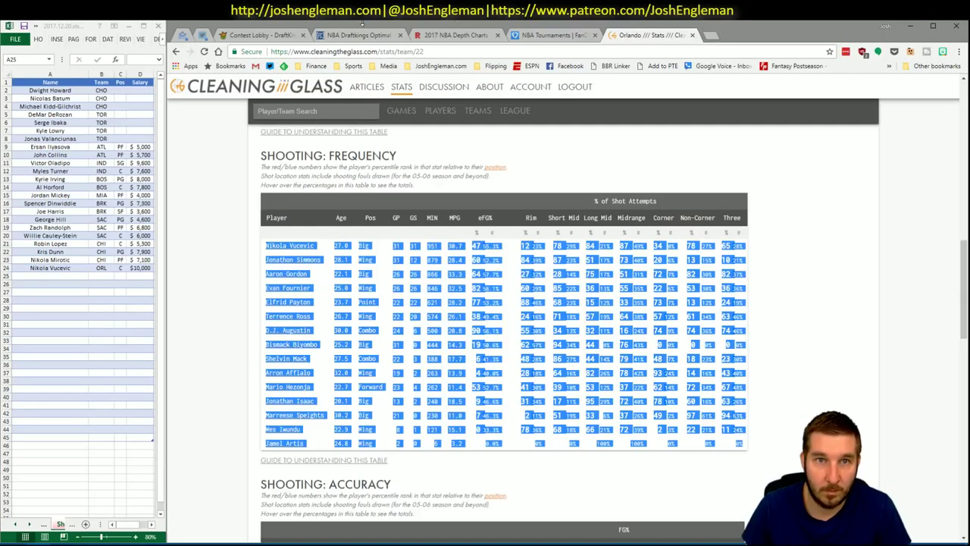
{"action": "left_click", "coordinate": [277, 35]}
{"action": "key", "text": "alt+Tab"}
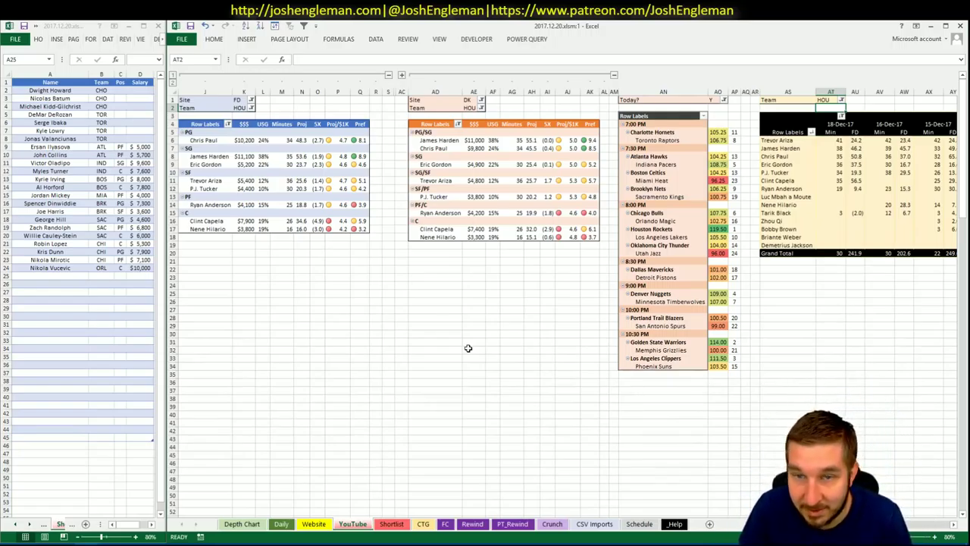
{"action": "key", "text": "alt+Tab"}
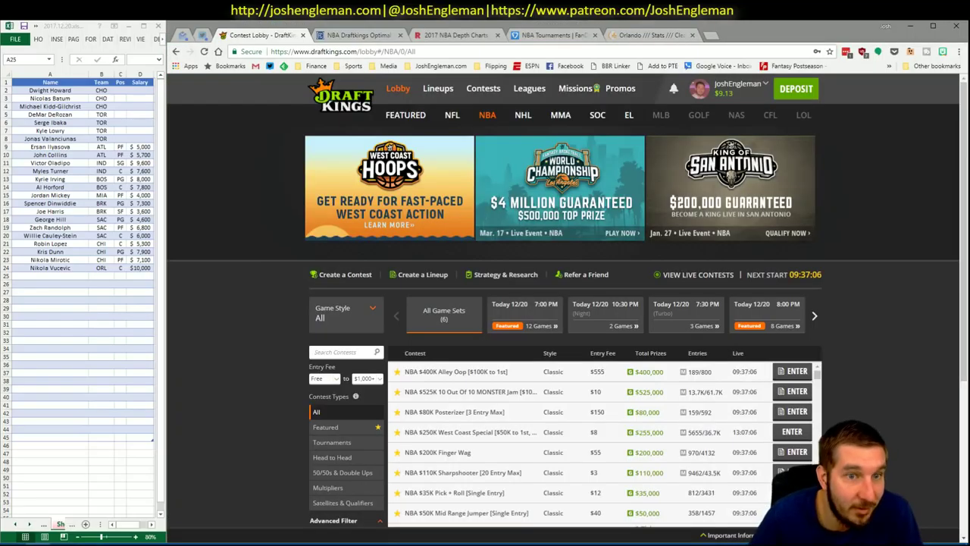
{"action": "left_click", "coordinate": [481, 36]}
{"action": "left_click", "coordinate": [537, 36]}
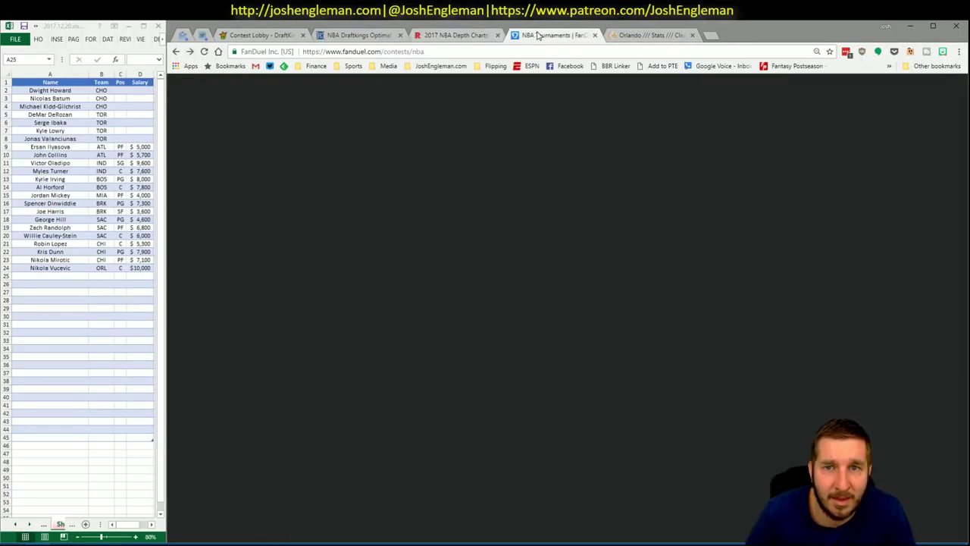
Open the Houston Rockets' player stats on Cleaning the Glass and copy the player rows of the Shooting: Frequency table
{"action": "left_click", "coordinate": [630, 35]}
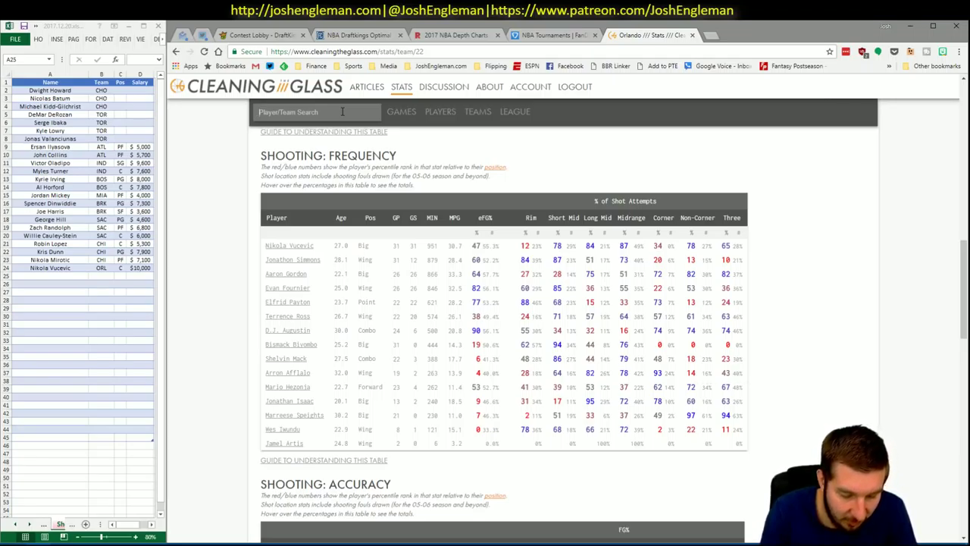
{"action": "left_click", "coordinate": [342, 111]}
{"action": "type", "text": "Hous"}
{"action": "key", "text": "Down"}
{"action": "key", "text": "Return"}
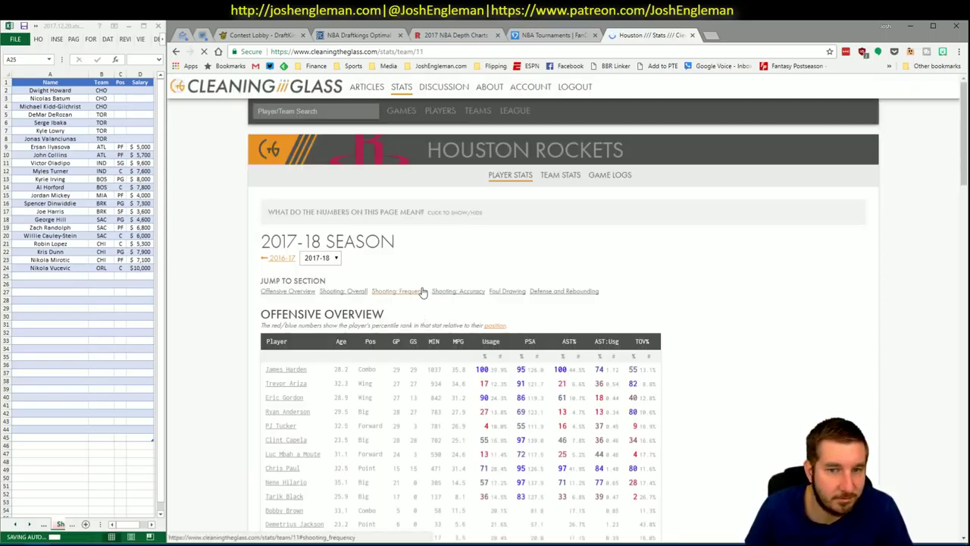
{"action": "left_click", "coordinate": [421, 293]}
{"action": "left_click_drag", "start_coordinate": [750, 431], "coordinate": [264, 254]}
Return to Excel and refresh the CTG sheet with Houston's copied shooting data against opponent LAL
{"action": "key", "text": "alt+Tab"}
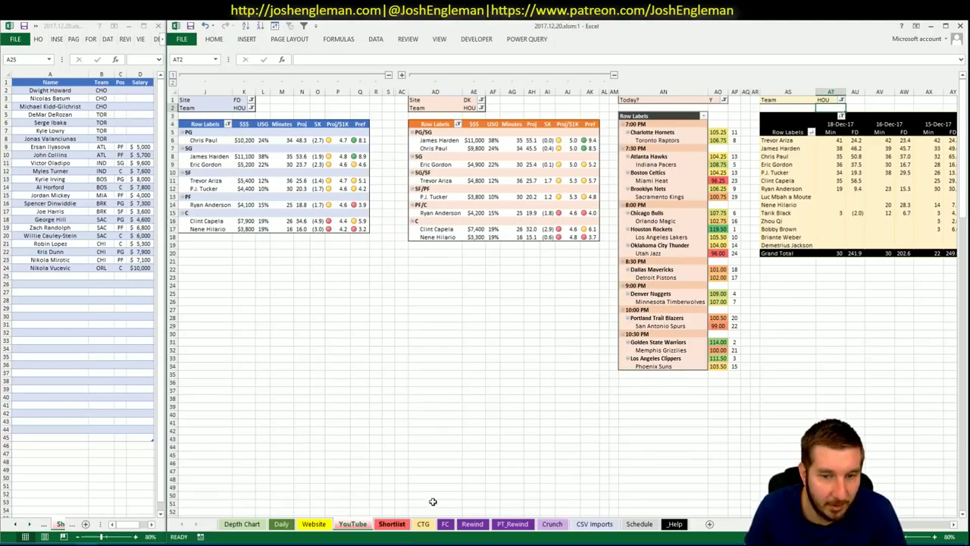
{"action": "left_click", "coordinate": [423, 524]}
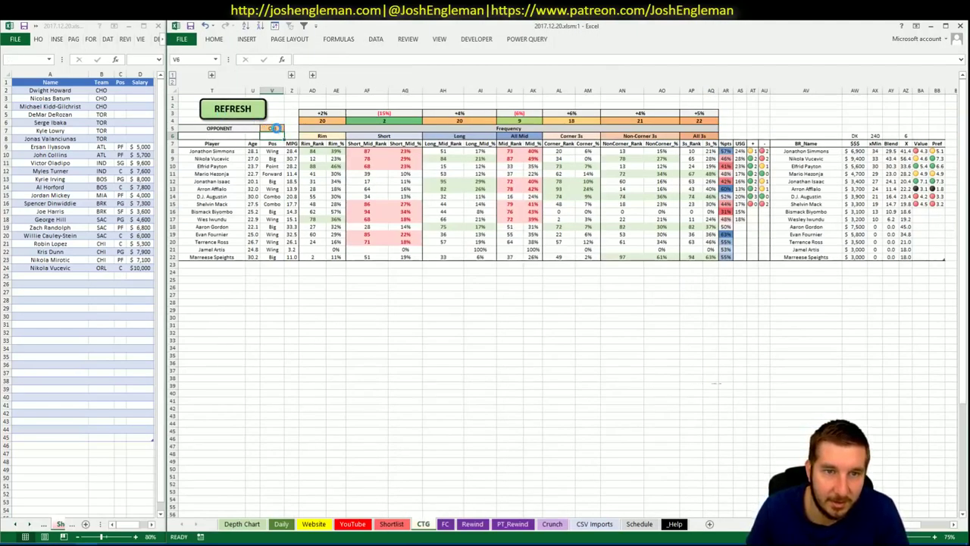
{"action": "left_click", "coordinate": [275, 128]}
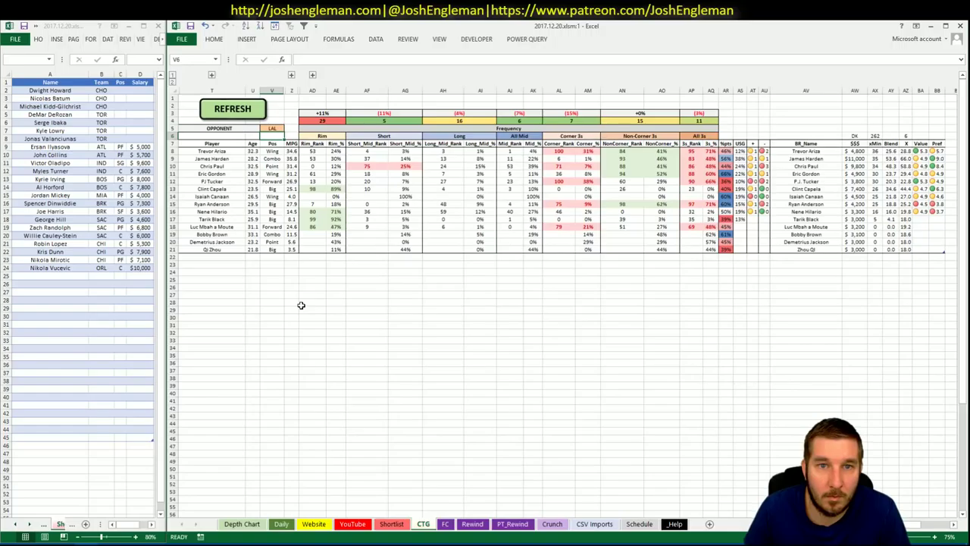
{"action": "left_click", "coordinate": [390, 279]}
Add Clint Capela to the player pick list below Nikola Vucevic
{"action": "left_click", "coordinate": [67, 276]}
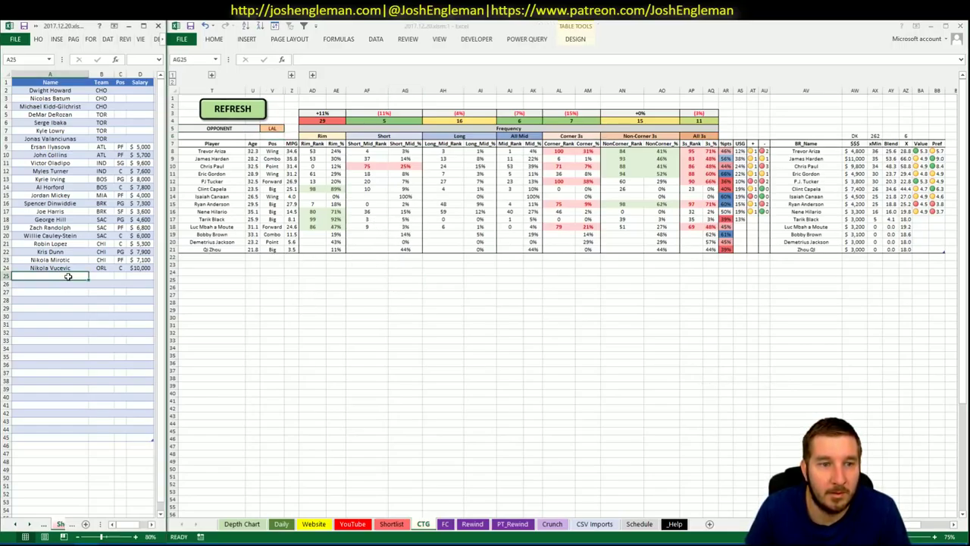
{"action": "type", "text": "Clint"}
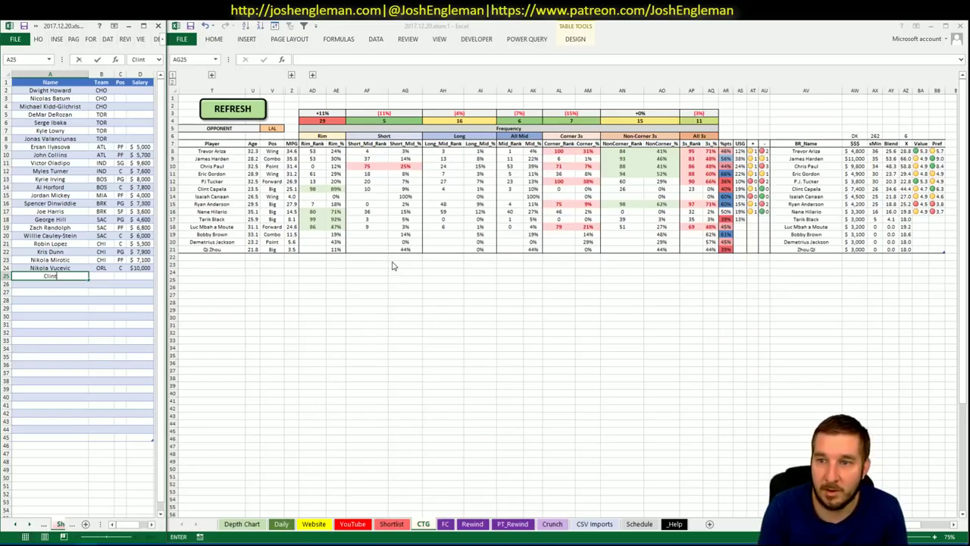
{"action": "type", "text": " Capela"}
{"action": "key", "text": "Return"}
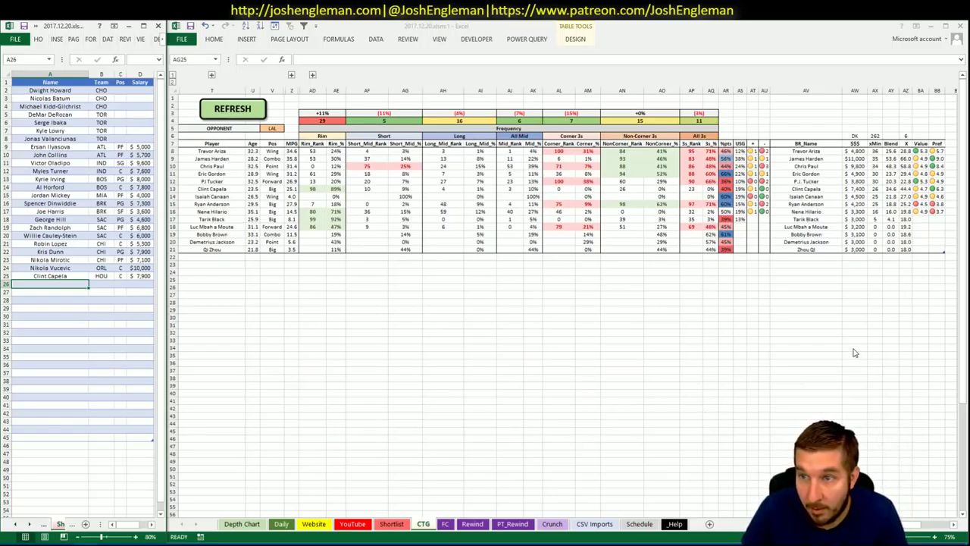
Review Houston's projections and game log from 18-Dec-17 back to 03-Dec-17 on the YouTube sheet
{"action": "left_click", "coordinate": [352, 526]}
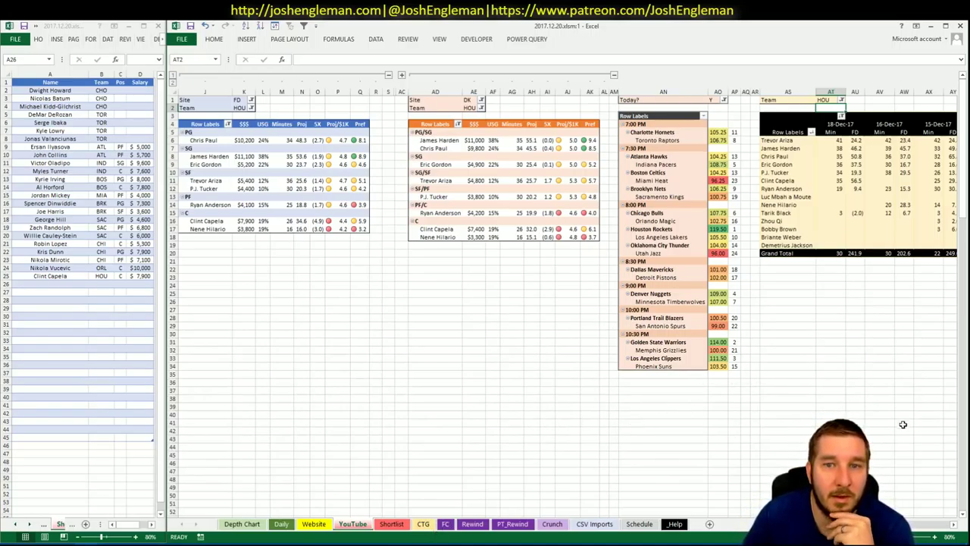
{"action": "scroll", "coordinate": [913, 530], "scroll_direction": "right", "scroll_amount": 5}
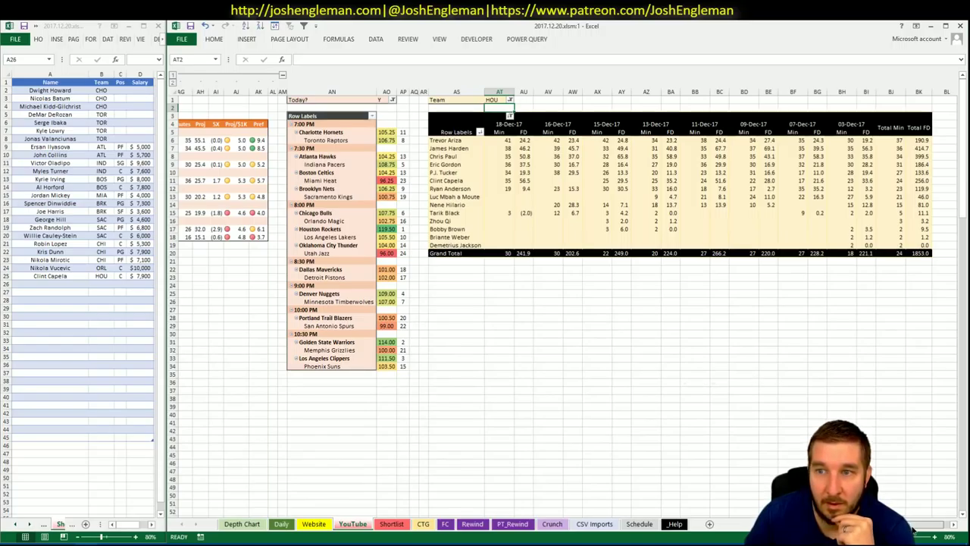
{"action": "scroll", "coordinate": [913, 531], "scroll_direction": "left", "scroll_amount": 8}
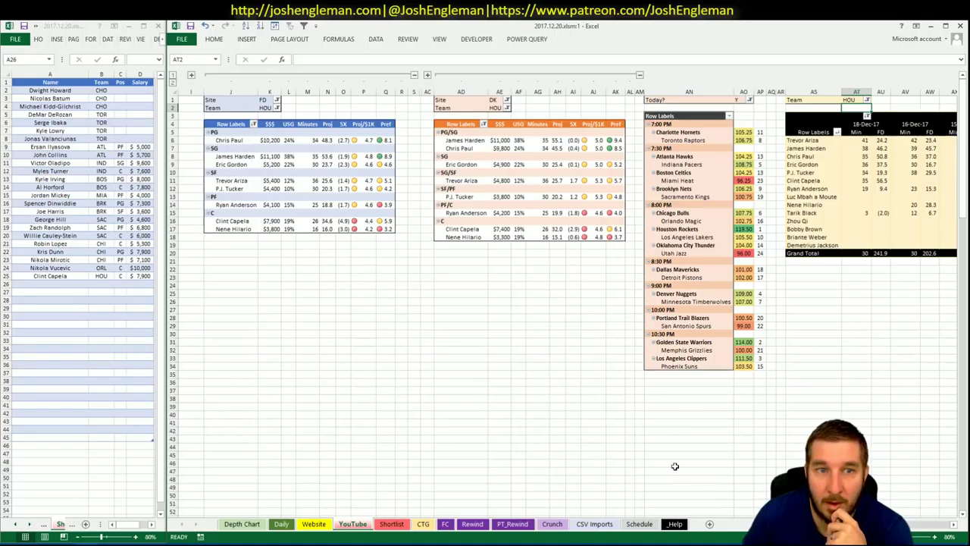
Add Chris Paul to the player pick list below Clint Capela
{"action": "left_click", "coordinate": [66, 283]}
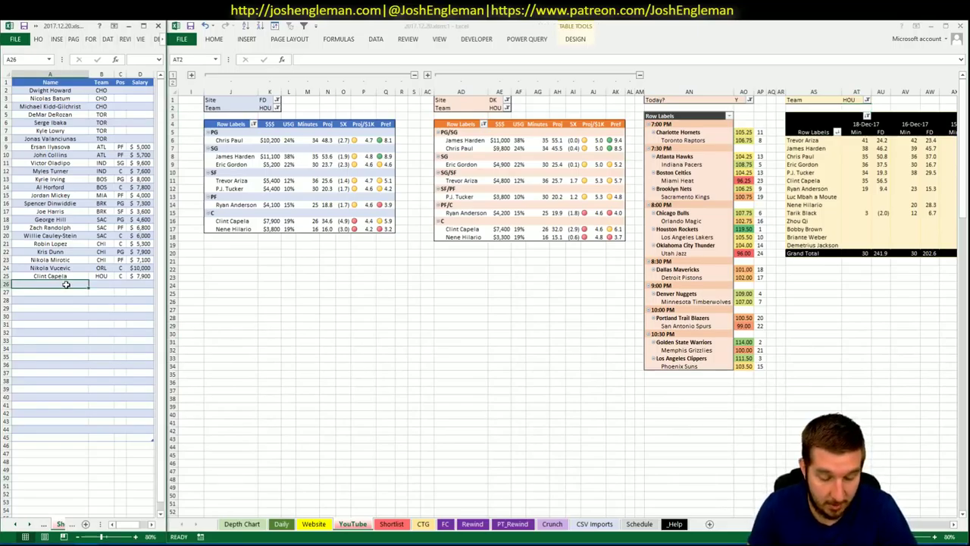
{"action": "type", "text": "Chris Paul"}
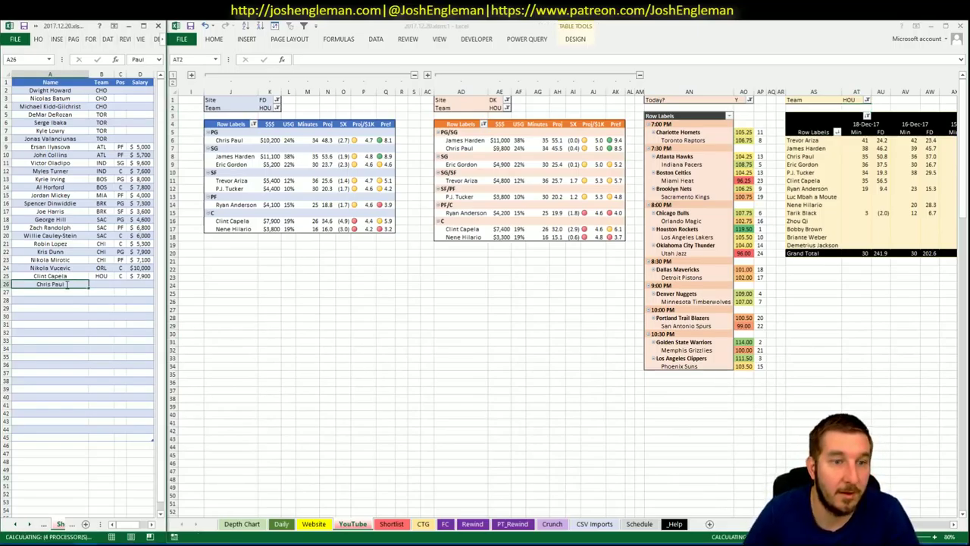
{"action": "key", "text": "Return"}
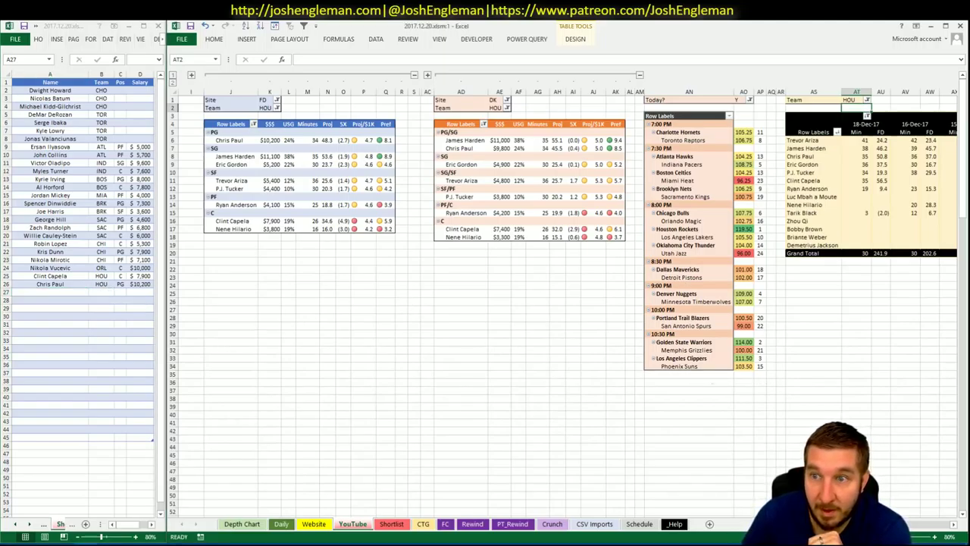
Check Houston's game log on the YouTube sheet and add James Harden to the pick list below Chris Paul
{"action": "scroll", "coordinate": [945, 537], "scroll_direction": "right", "scroll_amount": 6}
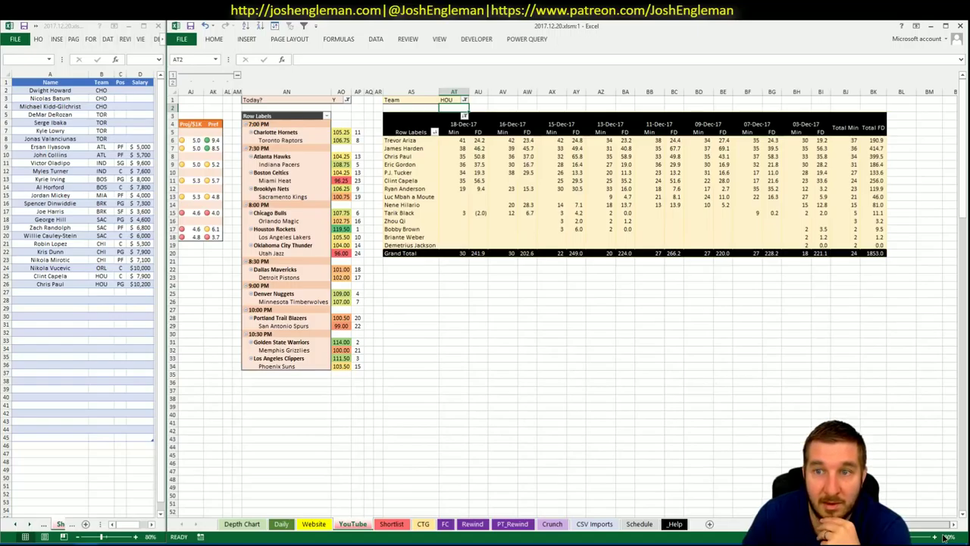
{"action": "scroll", "coordinate": [945, 537], "scroll_direction": "left", "scroll_amount": 6}
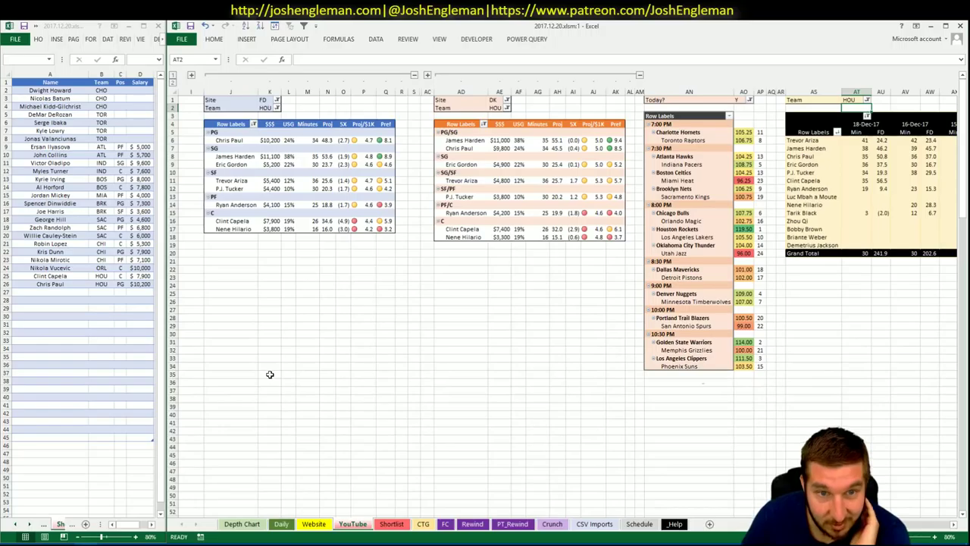
{"action": "left_click", "coordinate": [69, 314]}
{"action": "left_click", "coordinate": [75, 294]}
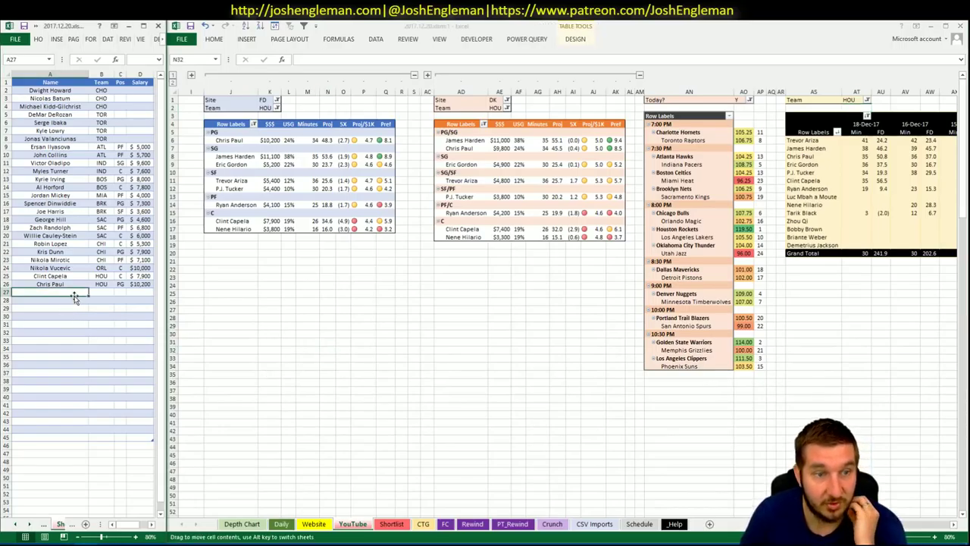
{"action": "type", "text": "James Harden"}
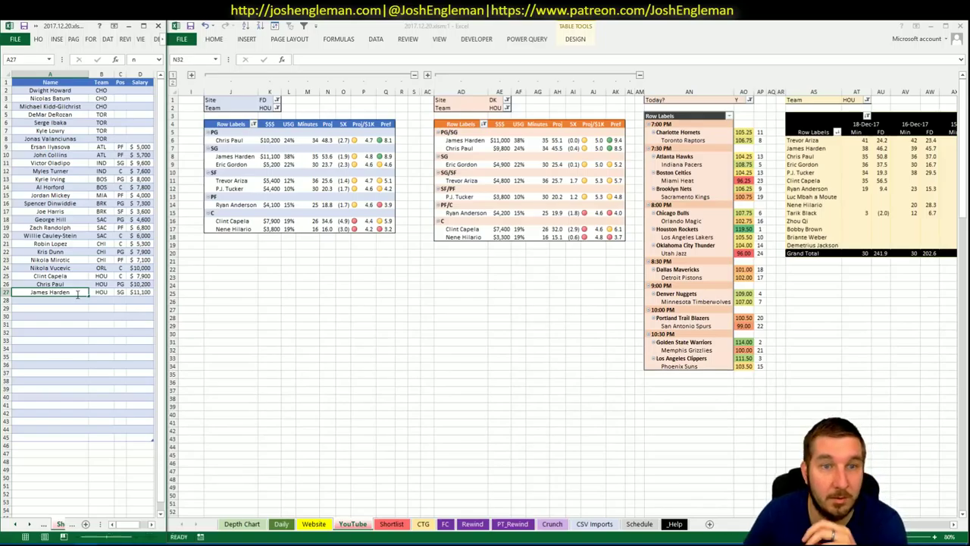
{"action": "key", "text": "Return"}
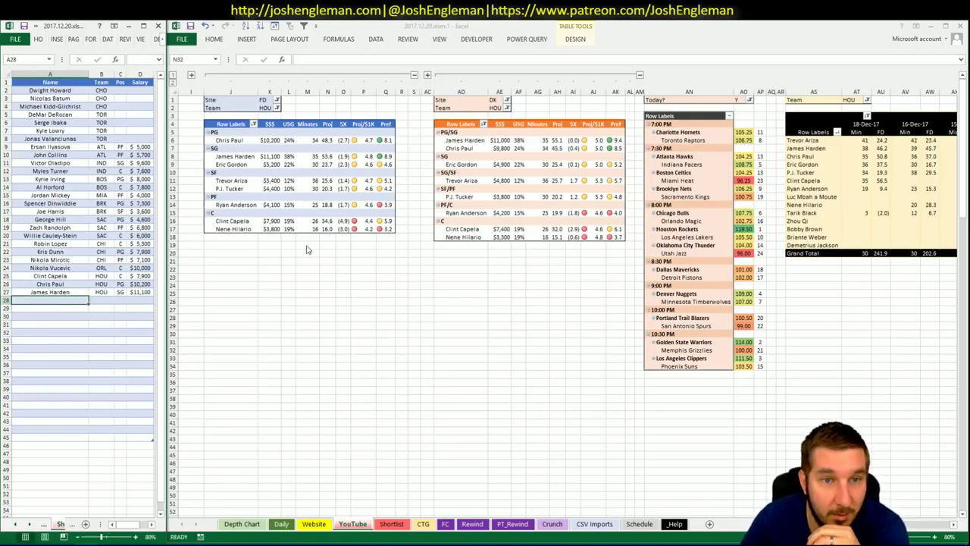
Open the Daily sheet and examine Houston's DK projections at its beginning, including Trevor Ariza's Down value
{"action": "left_click", "coordinate": [310, 261]}
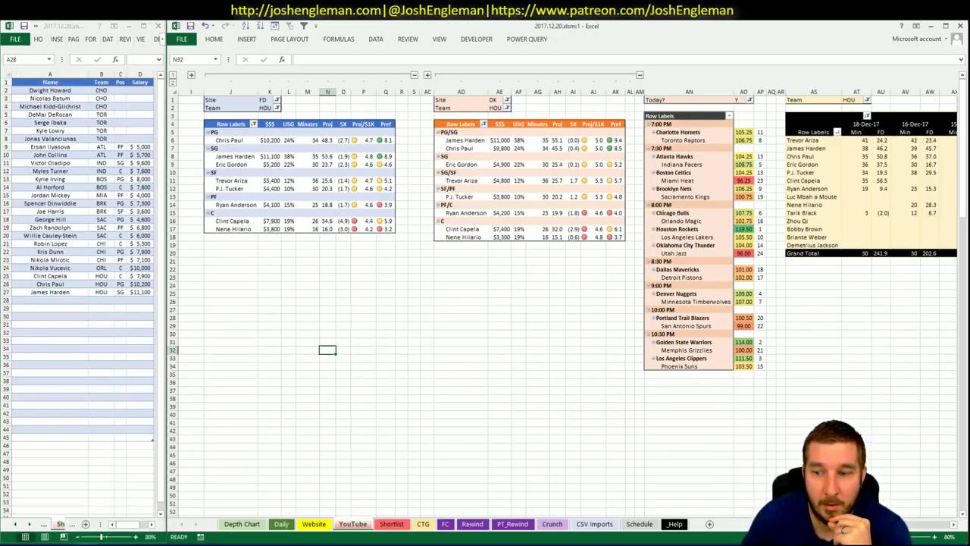
{"action": "mouse_move", "coordinate": [898, 524]}
{"action": "left_mouse_down"}
{"action": "mouse_move", "coordinate": [925, 528]}
{"action": "mouse_move", "coordinate": [897, 524]}
{"action": "left_mouse_up"}
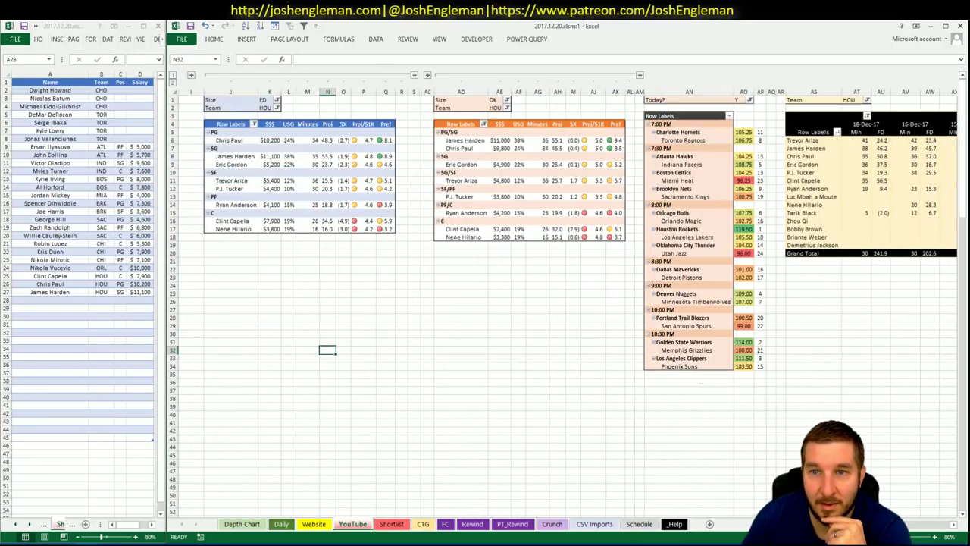
{"action": "left_click", "coordinate": [282, 523]}
{"action": "scroll", "coordinate": [369, 384], "scroll_direction": "up", "scroll_amount": 1}
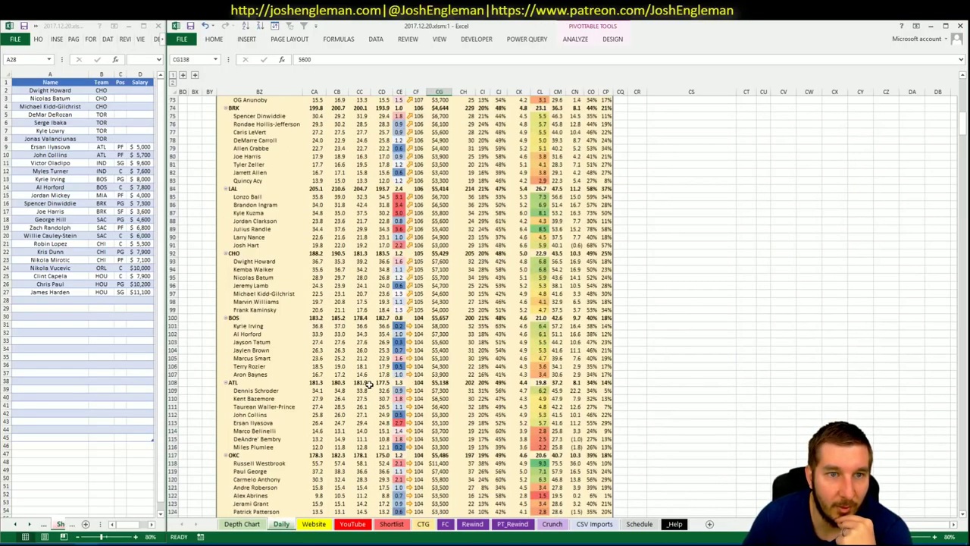
{"action": "scroll", "coordinate": [369, 384], "scroll_direction": "up", "scroll_amount": 20}
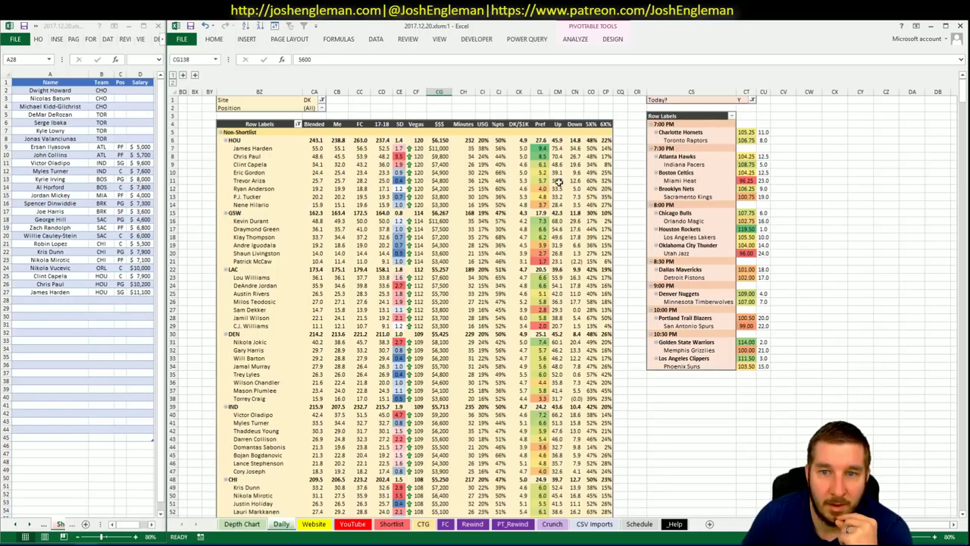
{"action": "left_click", "coordinate": [577, 182]}
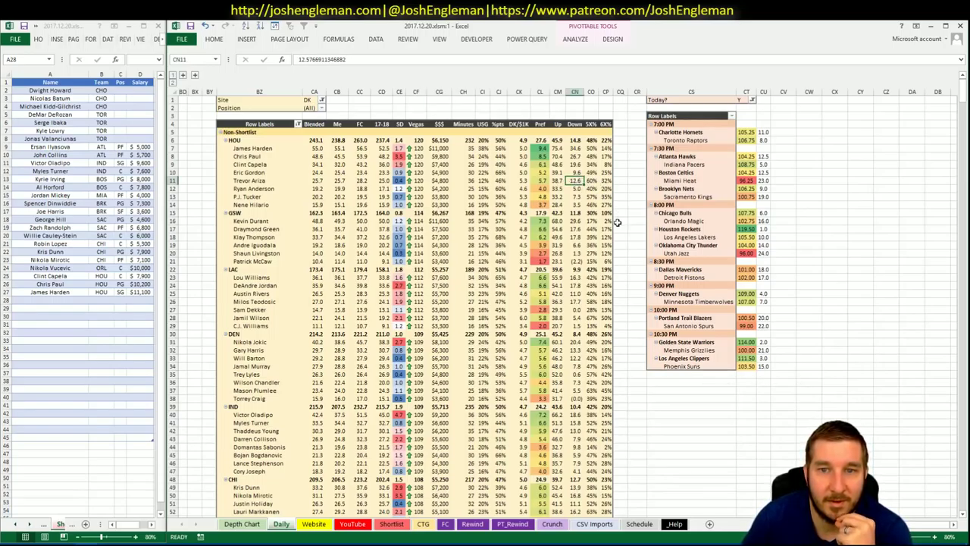
Return to the YouTube sheet and compare Houston's FD and DK projections with the game log back to 03-Dec-17
{"action": "left_click", "coordinate": [352, 526]}
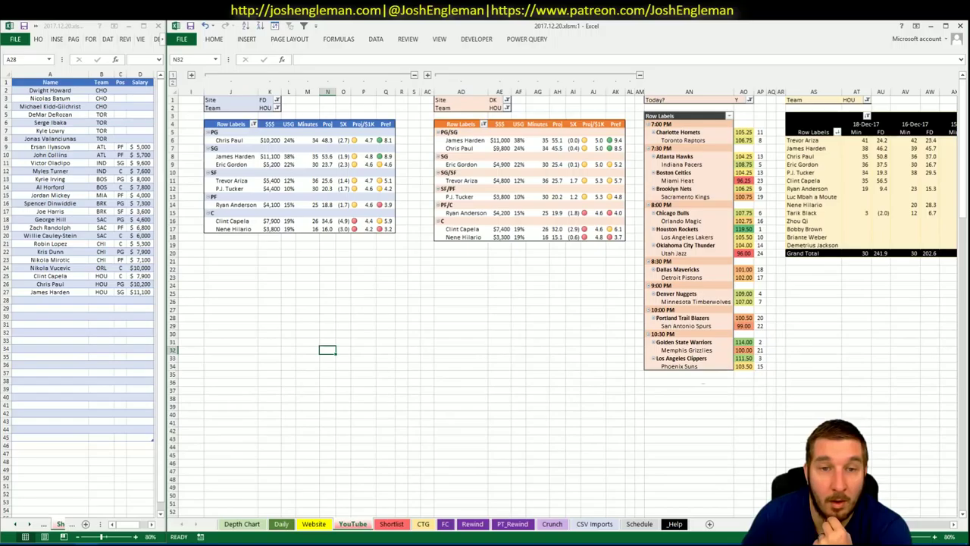
{"action": "scroll", "coordinate": [568, 295], "scroll_direction": "right", "scroll_amount": 1}
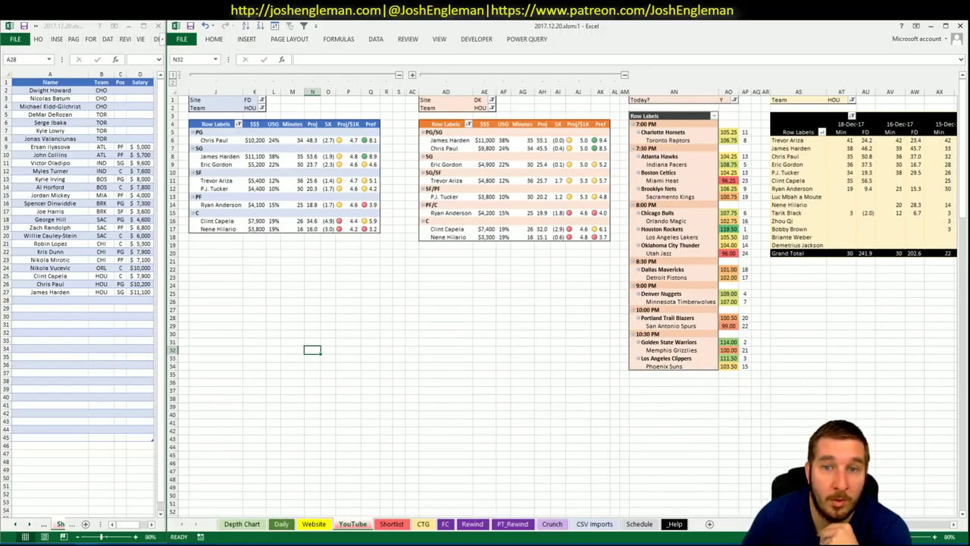
{"action": "scroll", "coordinate": [568, 296], "scroll_direction": "right", "scroll_amount": 1}
{"action": "scroll", "coordinate": [569, 295], "scroll_direction": "left", "scroll_amount": 1}
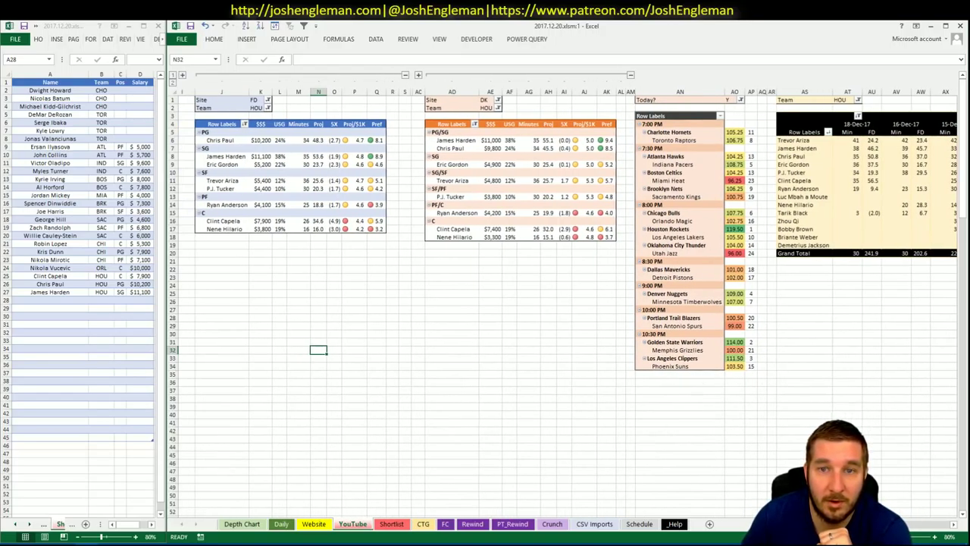
{"action": "scroll", "coordinate": [568, 296], "scroll_direction": "right", "scroll_amount": 5}
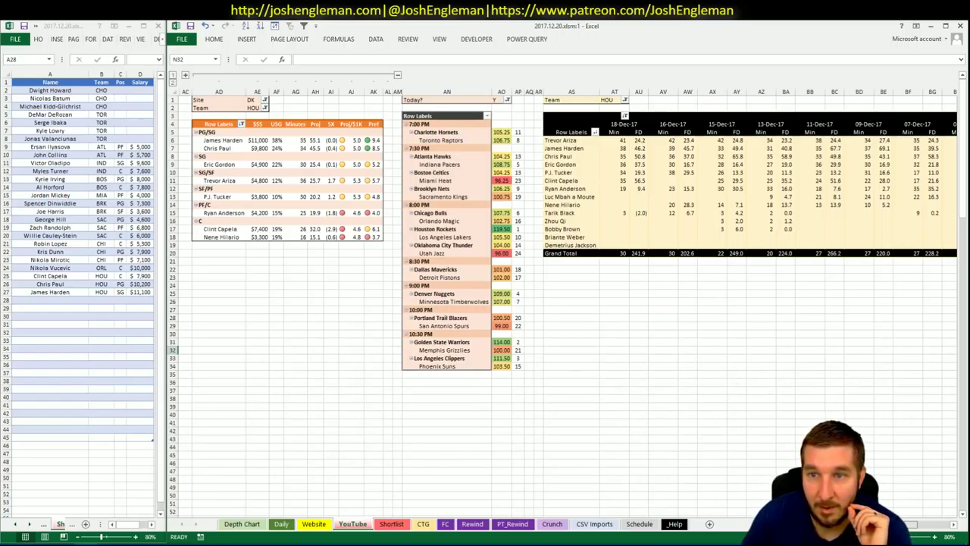
{"action": "scroll", "coordinate": [373, 383], "scroll_direction": "left", "scroll_amount": 6}
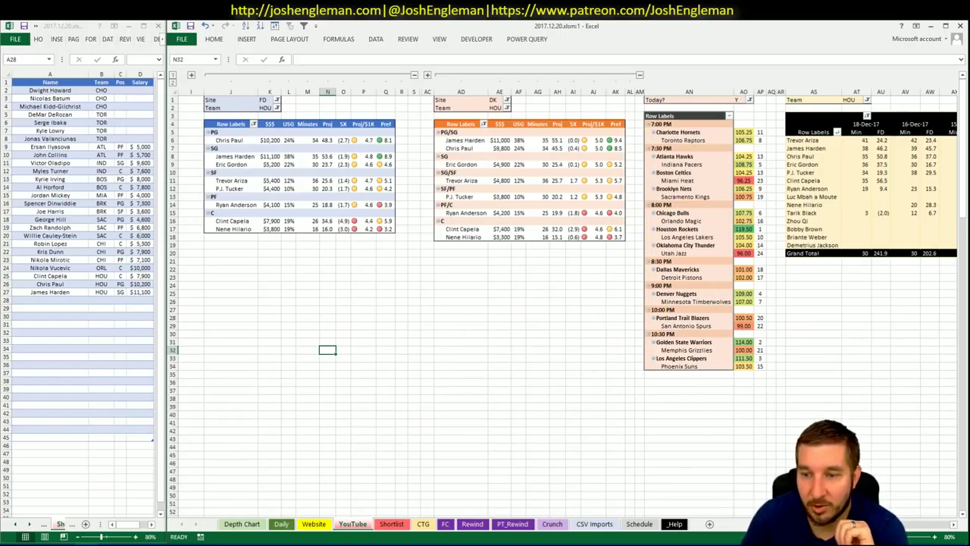
{"action": "scroll", "coordinate": [907, 528], "scroll_direction": "right", "scroll_amount": 8}
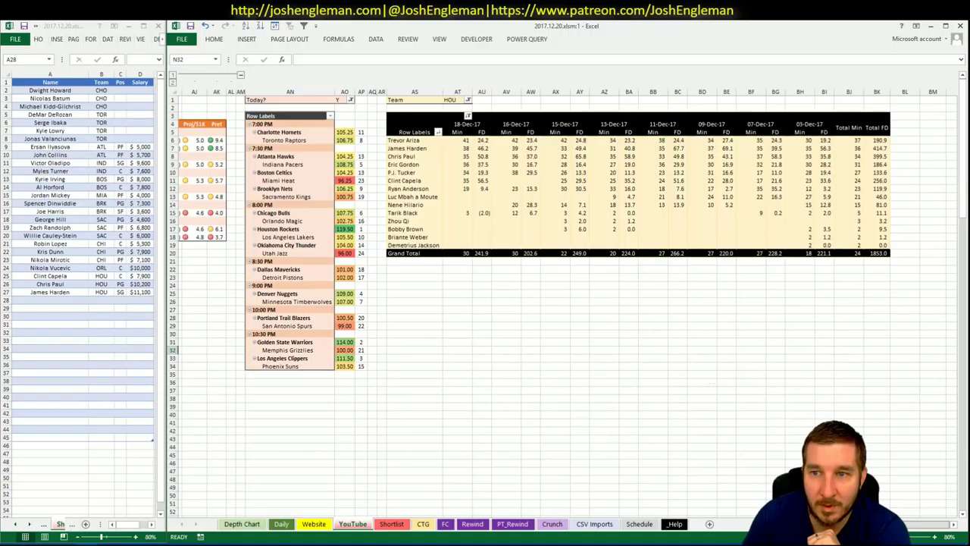
{"action": "scroll", "coordinate": [359, 359], "scroll_direction": "left", "scroll_amount": 10}
{"action": "left_click", "coordinate": [347, 254]}
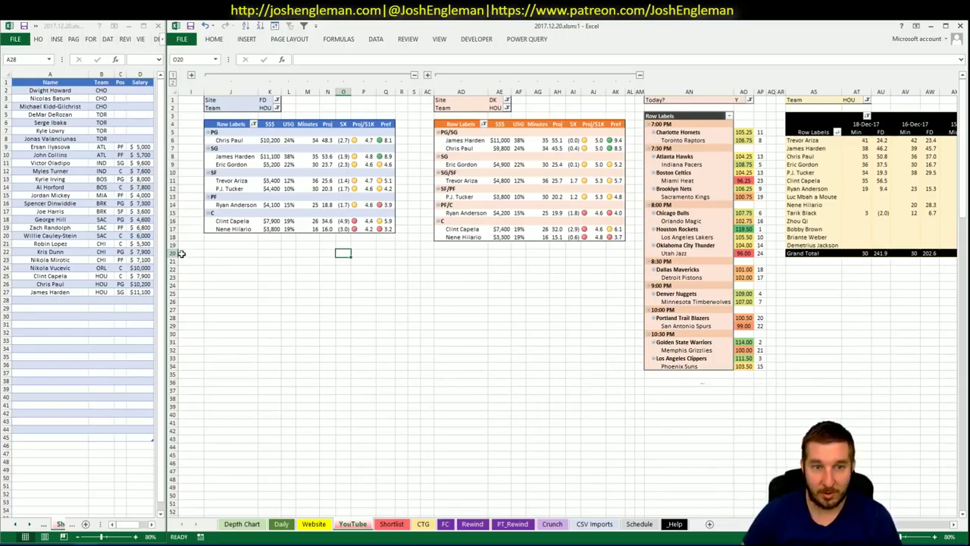
{"action": "left_click", "coordinate": [44, 301]}
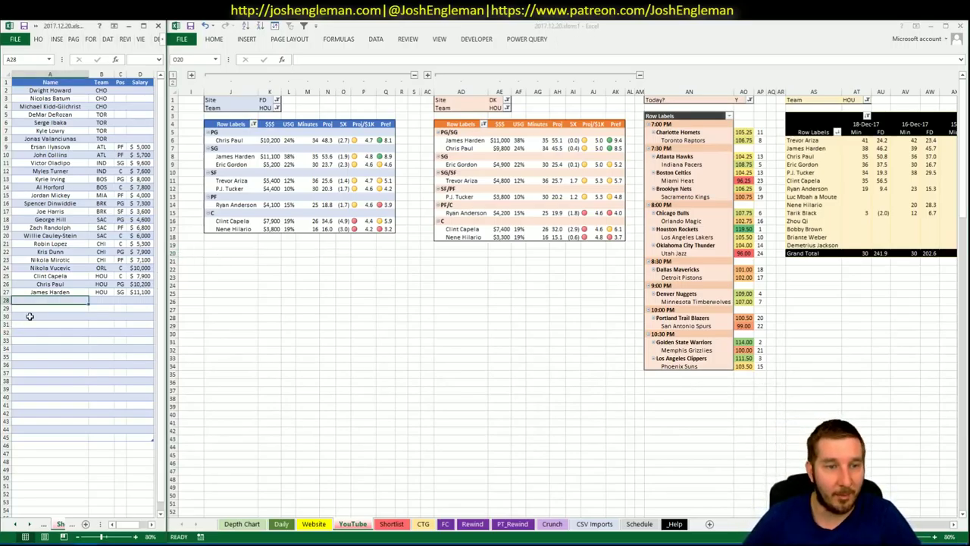
{"action": "type", "text": "Clint Capela"}
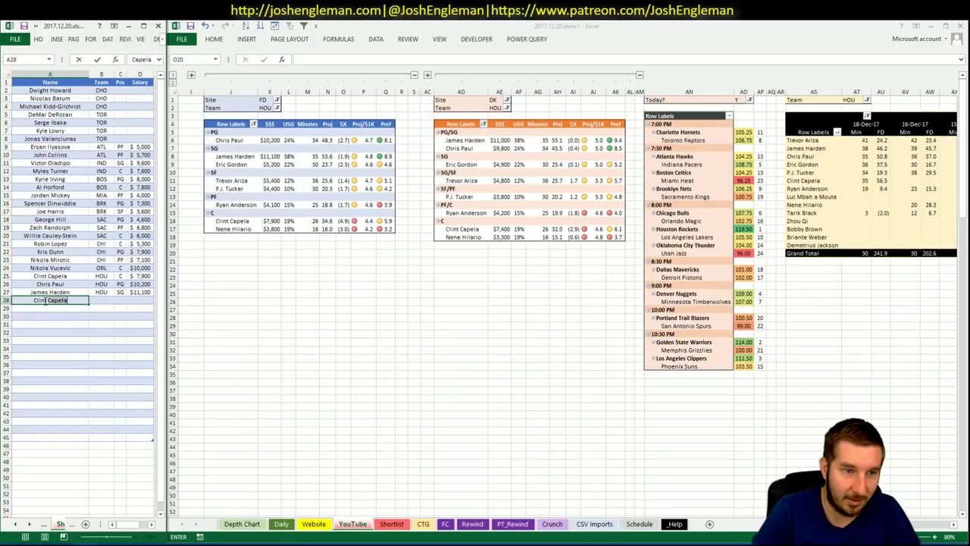
{"action": "key", "text": "Return"}
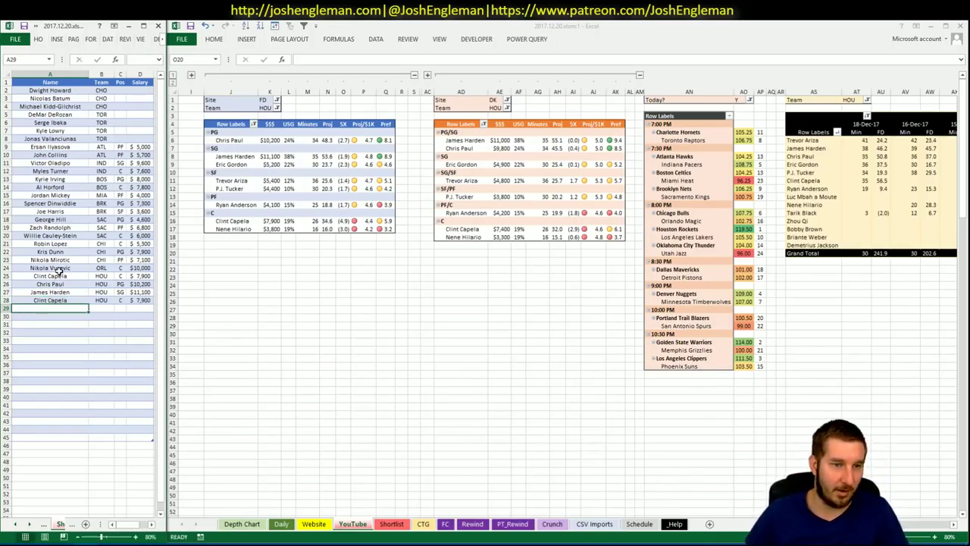
{"action": "left_click", "coordinate": [55, 301]}
{"action": "key", "text": "Delete"}
{"action": "left_click", "coordinate": [244, 271]}
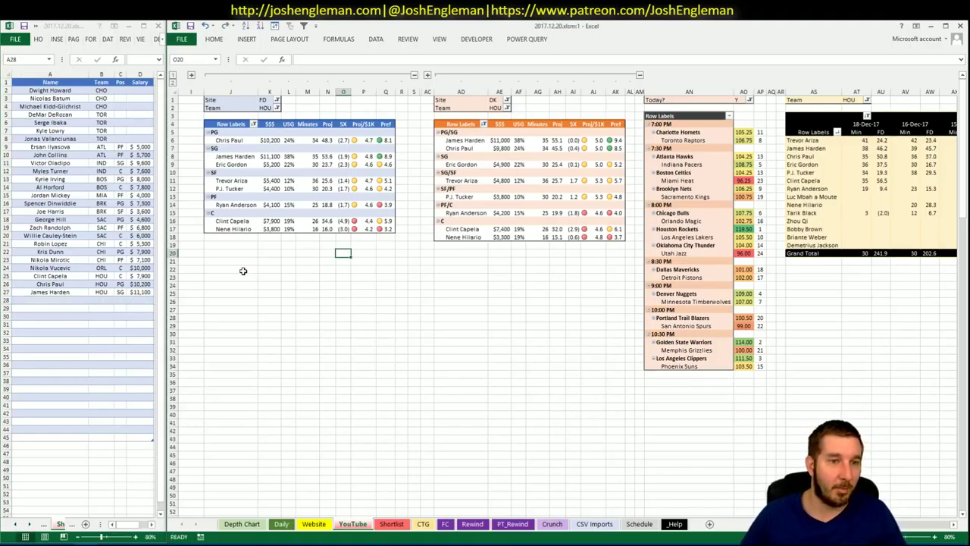
Set the Team filter of both the FD and DK projection tables to LAL
{"action": "left_click", "coordinate": [269, 108]}
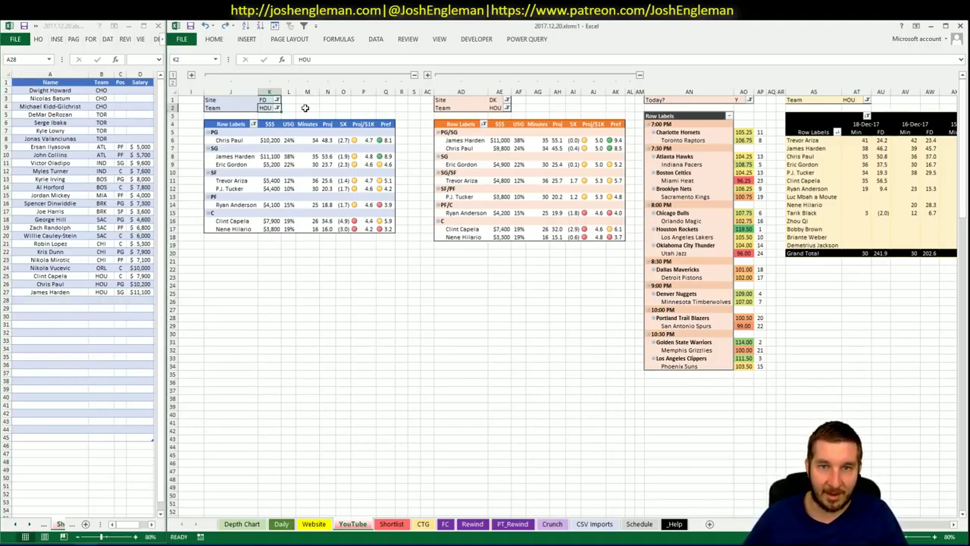
{"action": "type", "text": "LAL"}
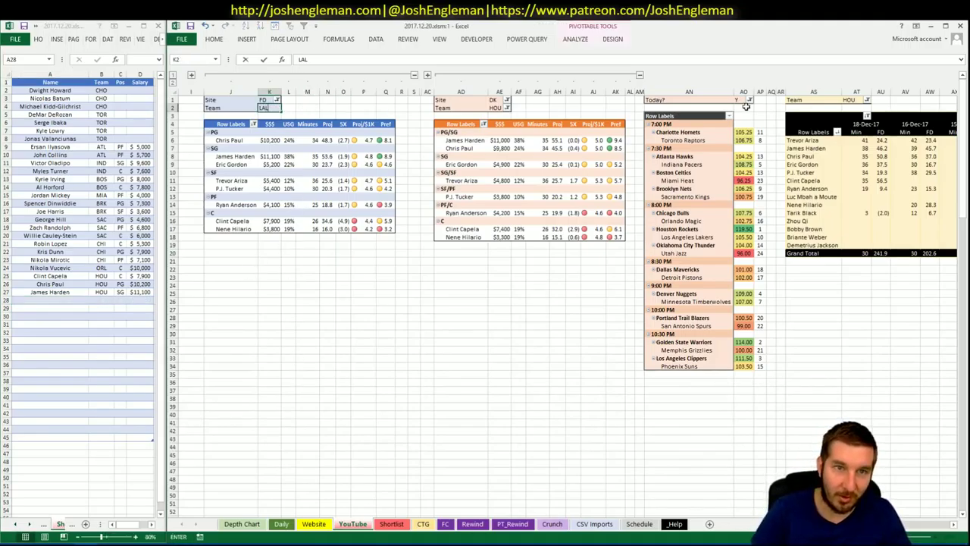
{"action": "key", "text": "Tab"}
{"action": "left_click", "coordinate": [500, 107]}
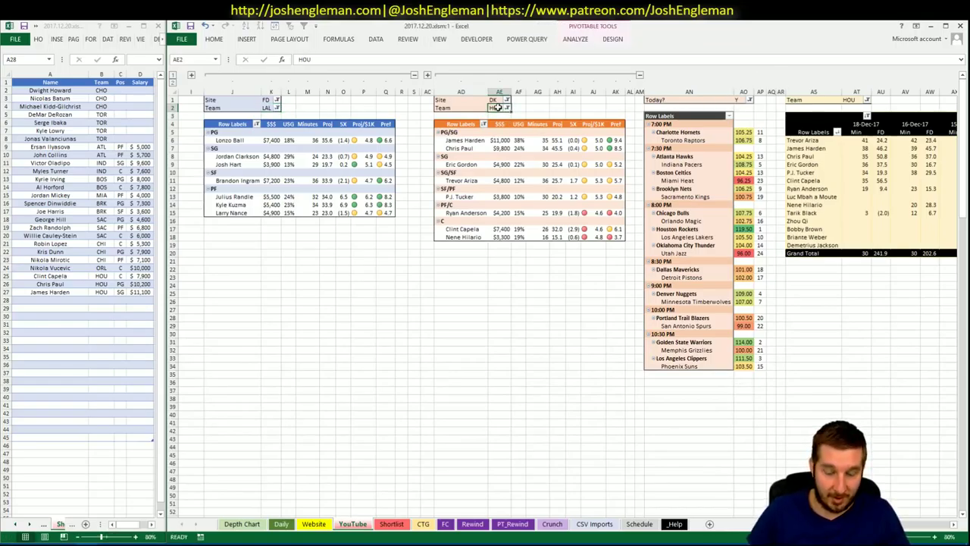
{"action": "type", "text": "LAL"}
{"action": "key", "text": "Return"}
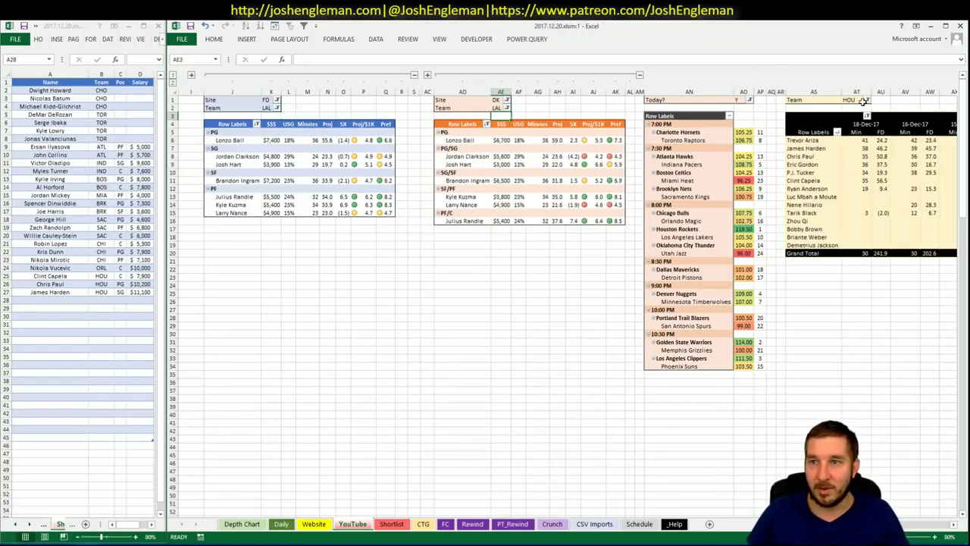
Set the game log table's Team filter to LAL
{"action": "left_click", "coordinate": [865, 100]}
{"action": "left_click", "coordinate": [854, 101]}
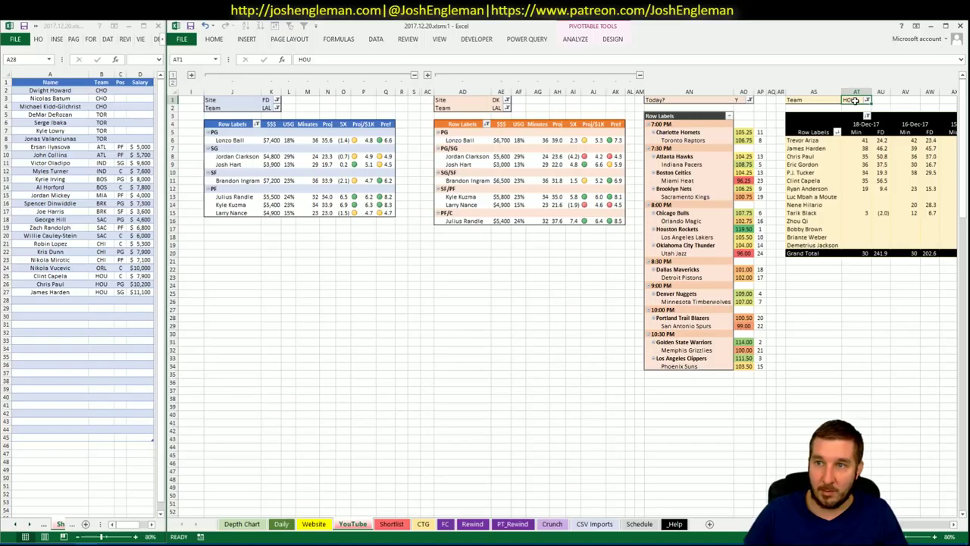
{"action": "type", "text": "LAL"}
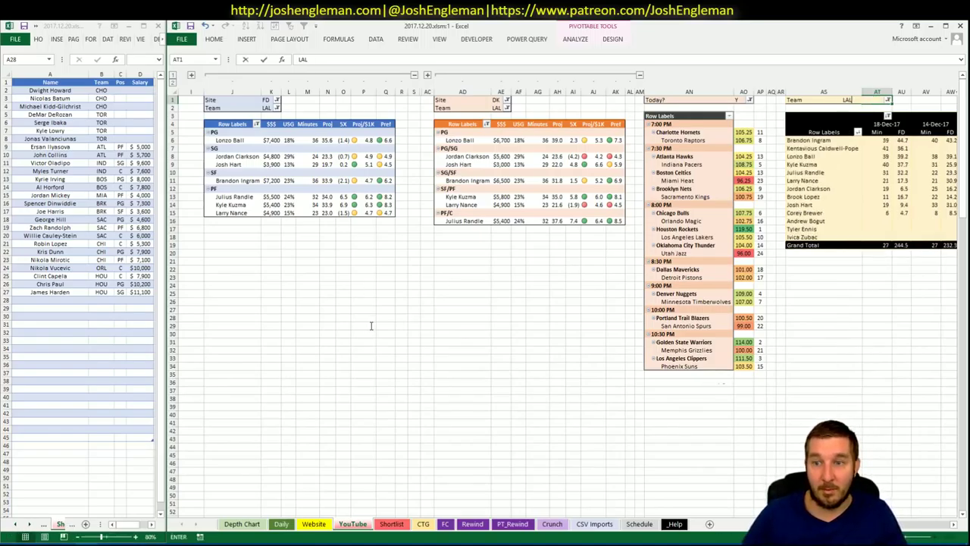
{"action": "left_click", "coordinate": [343, 261]}
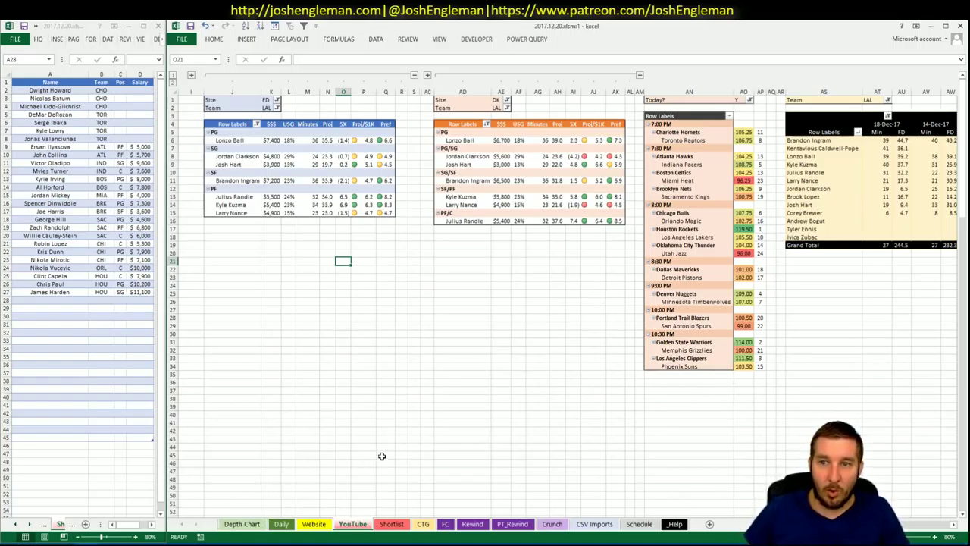
{"action": "left_click", "coordinate": [422, 430]}
{"action": "left_click", "coordinate": [470, 324]}
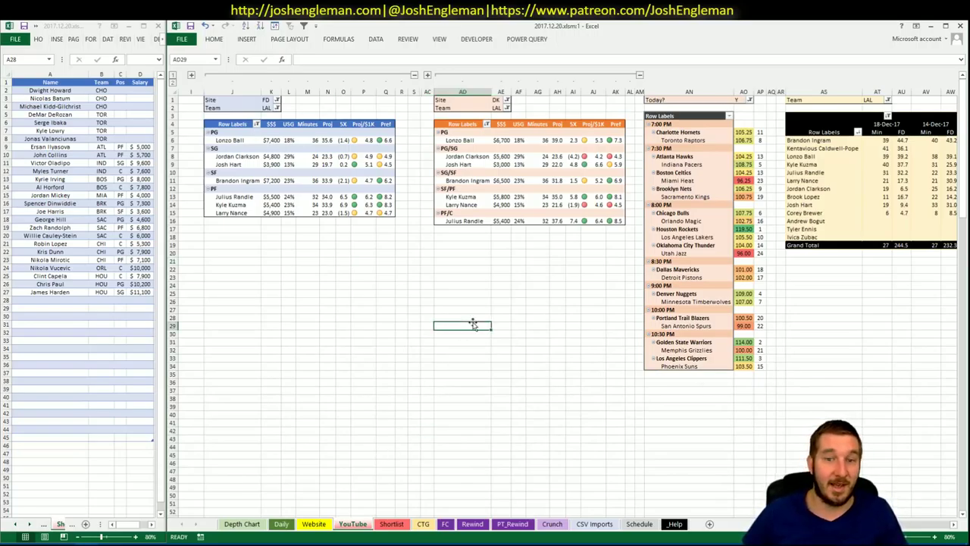
Switch to Cleaning the Glass in the browser and open the Los Angeles Lakers' player stats
{"action": "key", "text": "alt+Tab"}
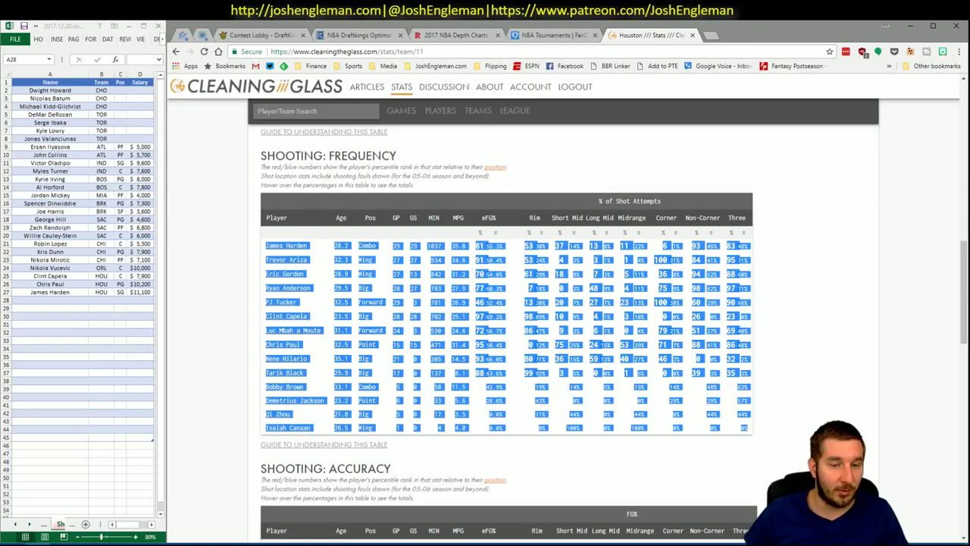
{"action": "left_click", "coordinate": [325, 111]}
{"action": "type", "text": "lakers"}
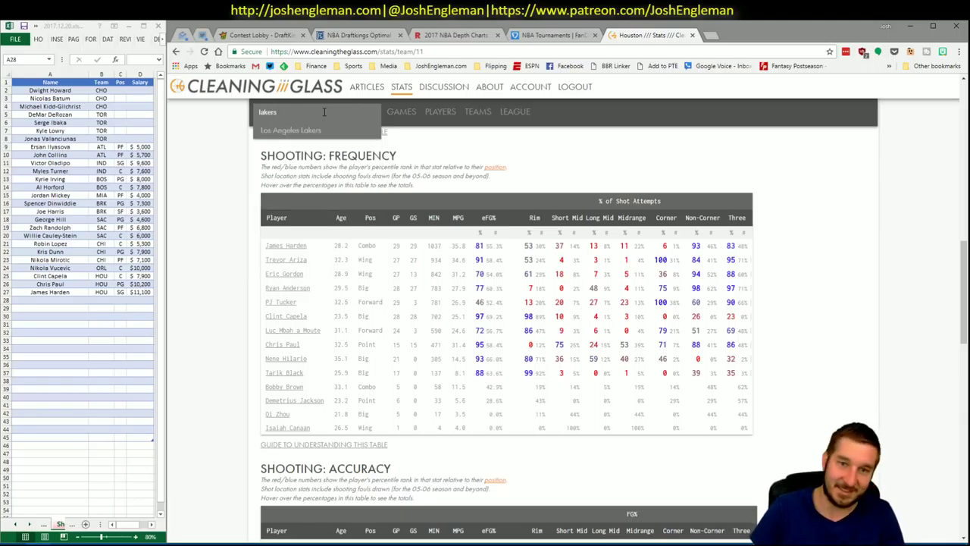
{"action": "key", "text": "Down"}
{"action": "key", "text": "Return"}
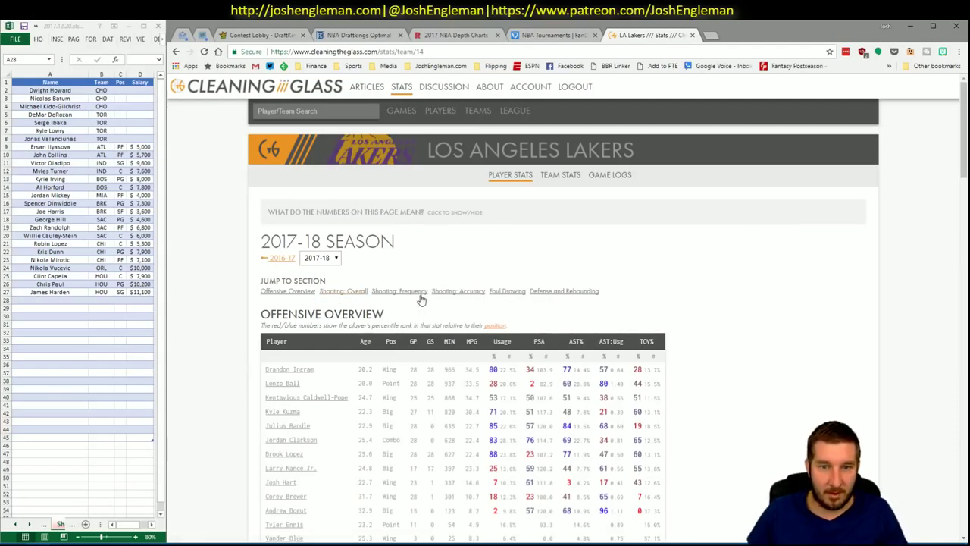
Copy the player rows of the Lakers' Shooting: Frequency table and switch back to the Excel workbook
{"action": "left_click", "coordinate": [423, 297]}
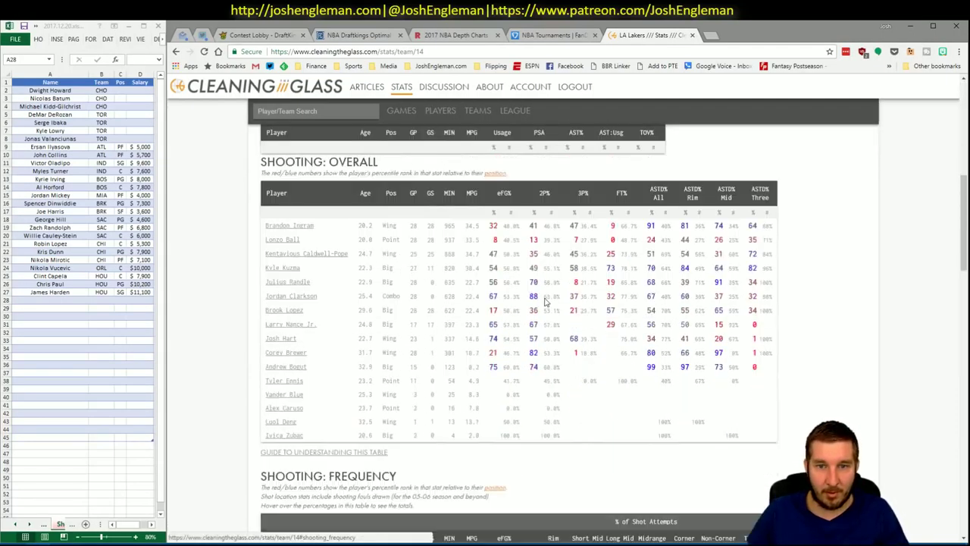
{"action": "left_click_drag", "start_coordinate": [767, 457], "coordinate": [264, 242]}
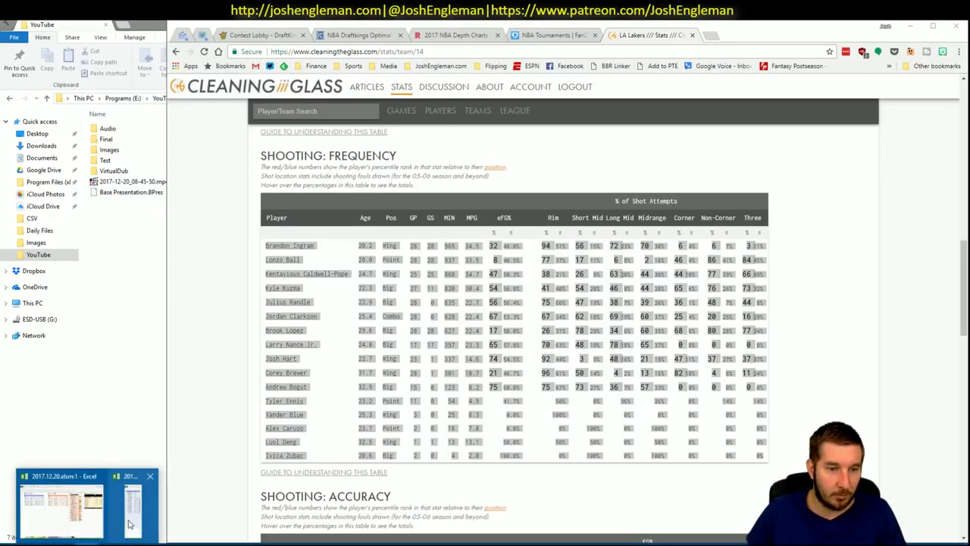
{"action": "left_click", "coordinate": [130, 526]}
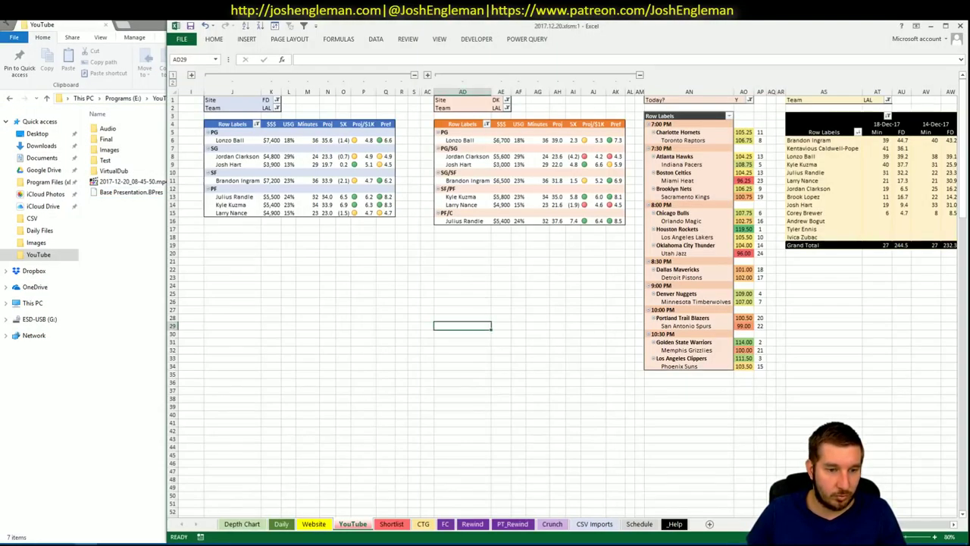
{"action": "left_click", "coordinate": [134, 498]}
Refresh the CTG sheet with the copied Lakers shooting data and set the opponent to HOU
{"action": "left_click", "coordinate": [423, 524]}
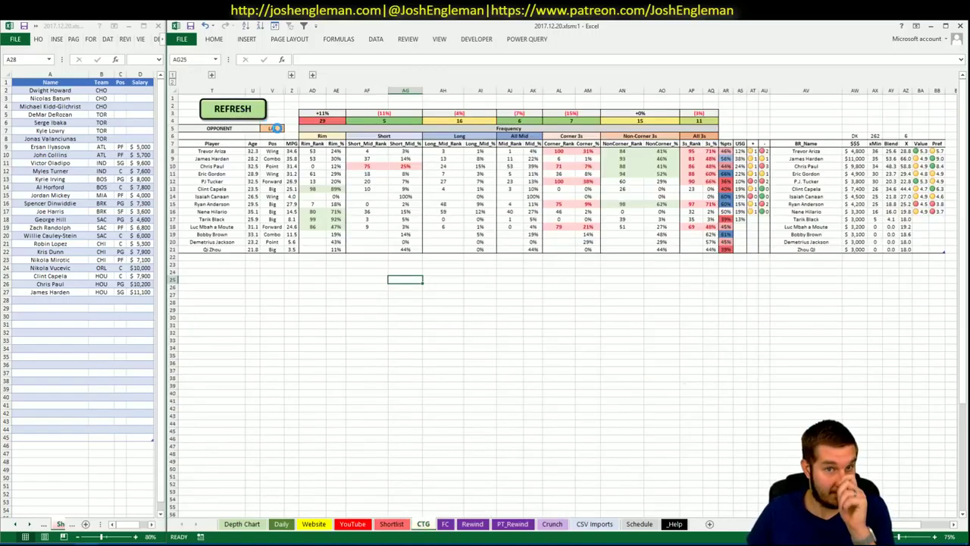
{"action": "left_click", "coordinate": [275, 128]}
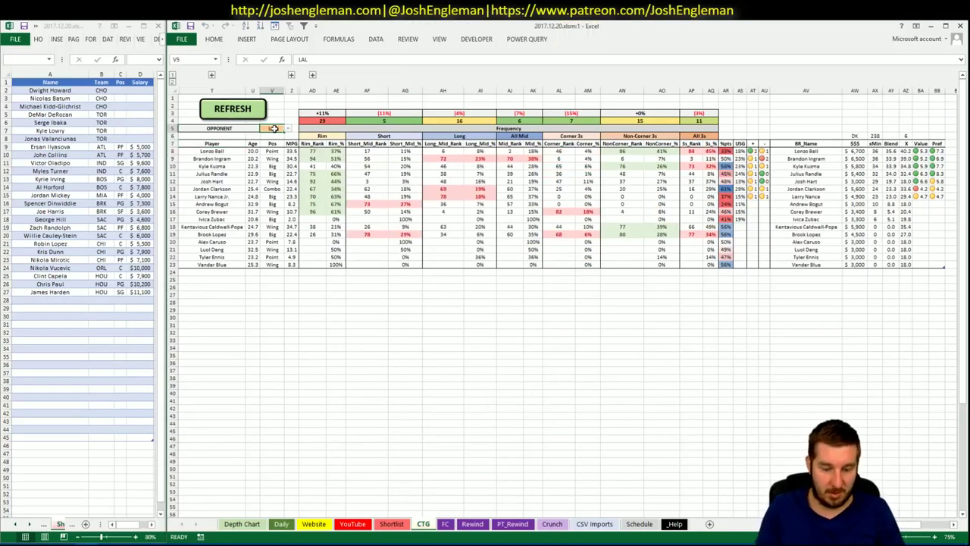
{"action": "key", "text": "Return"}
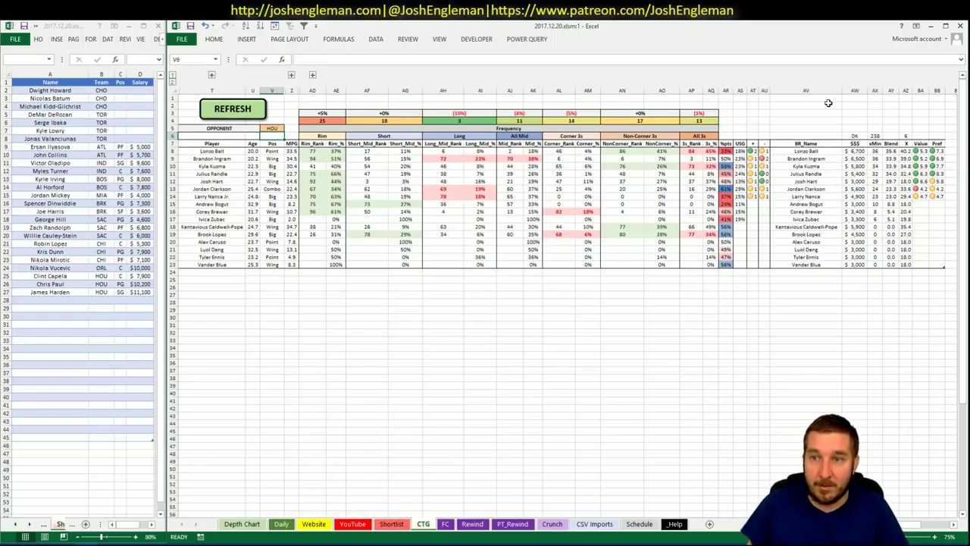
Return to the YouTube sheet and compare the Lakers' FD and DK projections with the game log back to 03-Dec-17
{"action": "left_click", "coordinate": [345, 524]}
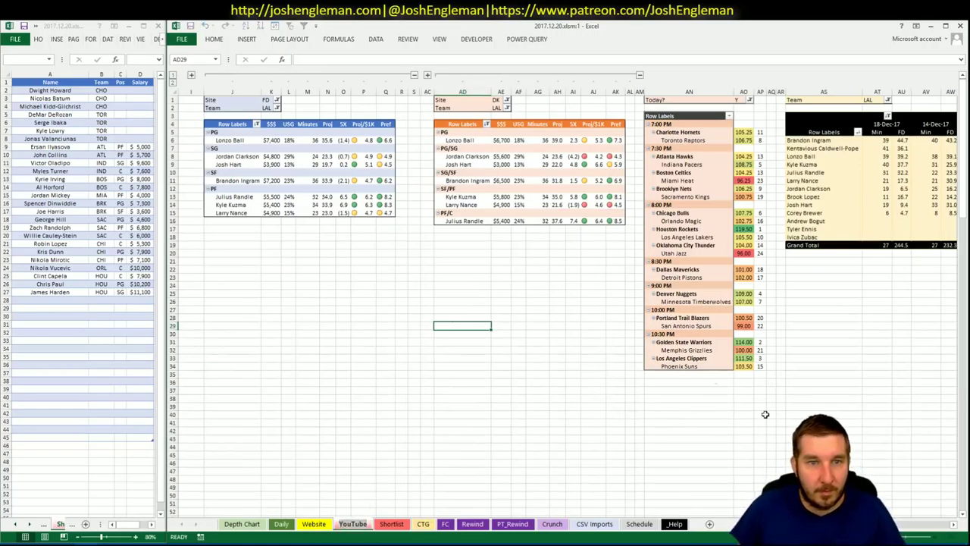
{"action": "left_click", "coordinate": [954, 526]}
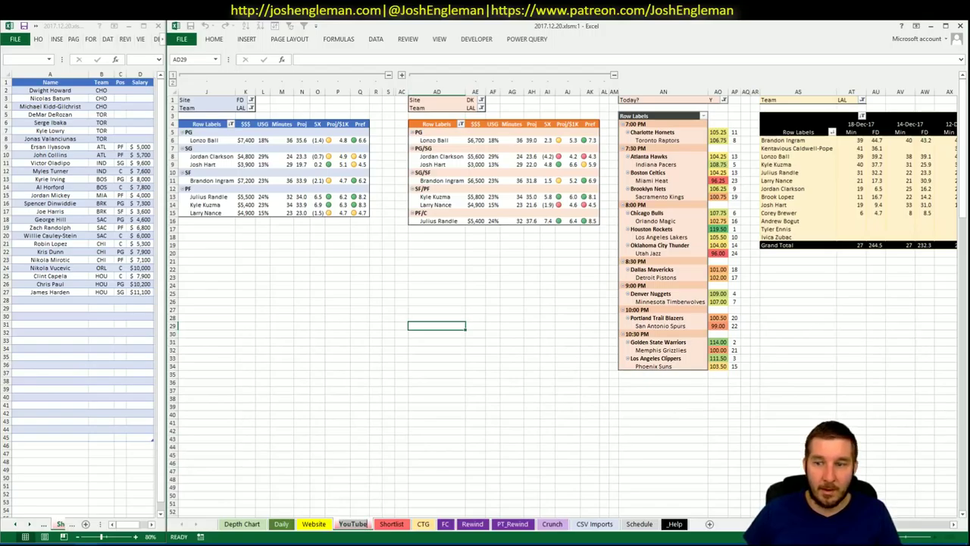
{"action": "scroll", "coordinate": [906, 531], "scroll_direction": "right", "scroll_amount": 6}
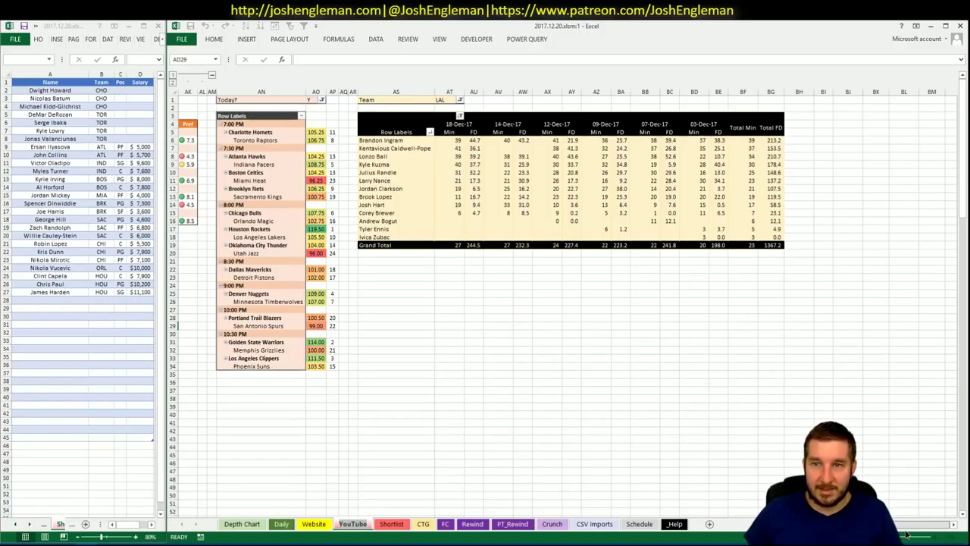
{"action": "scroll", "coordinate": [906, 531], "scroll_direction": "left", "scroll_amount": 6}
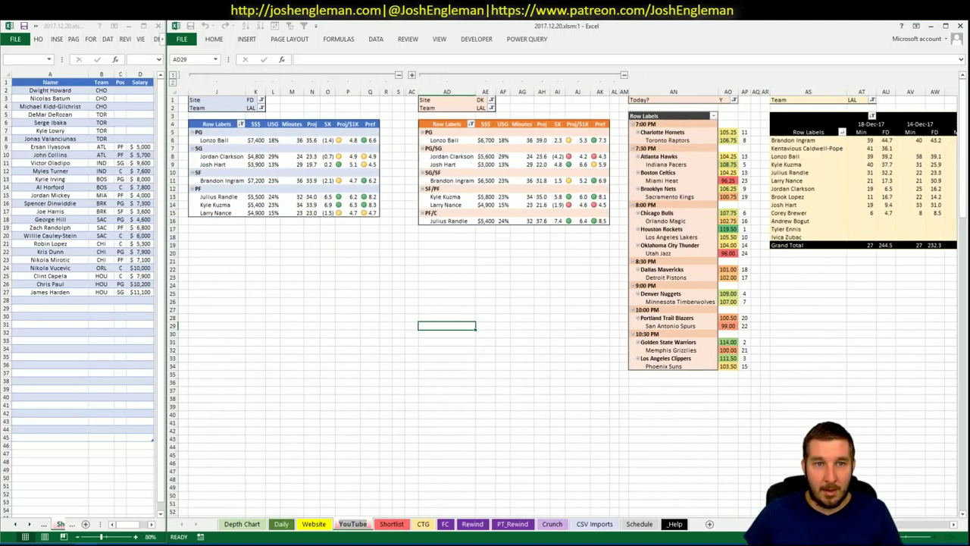
{"action": "scroll", "coordinate": [366, 523], "scroll_direction": "right", "scroll_amount": 1}
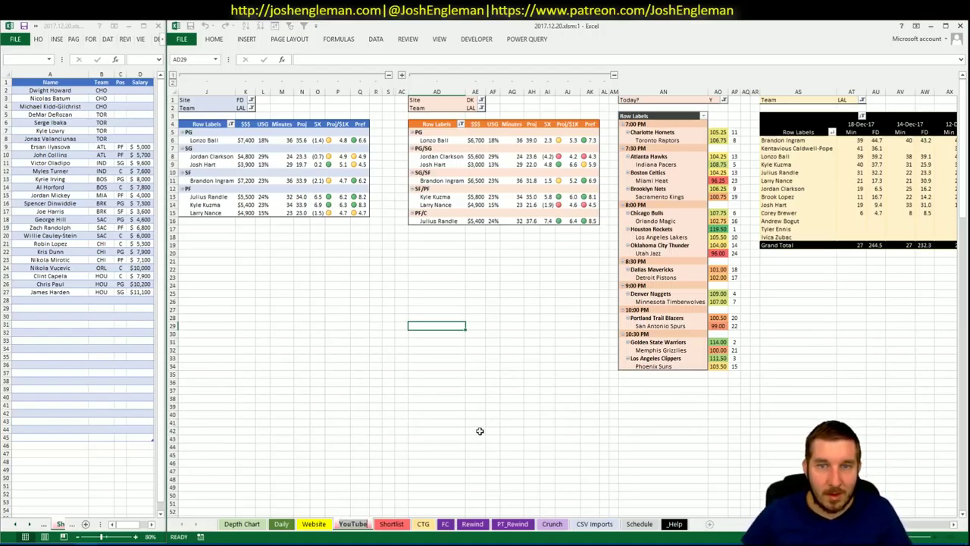
{"action": "left_click", "coordinate": [244, 253]}
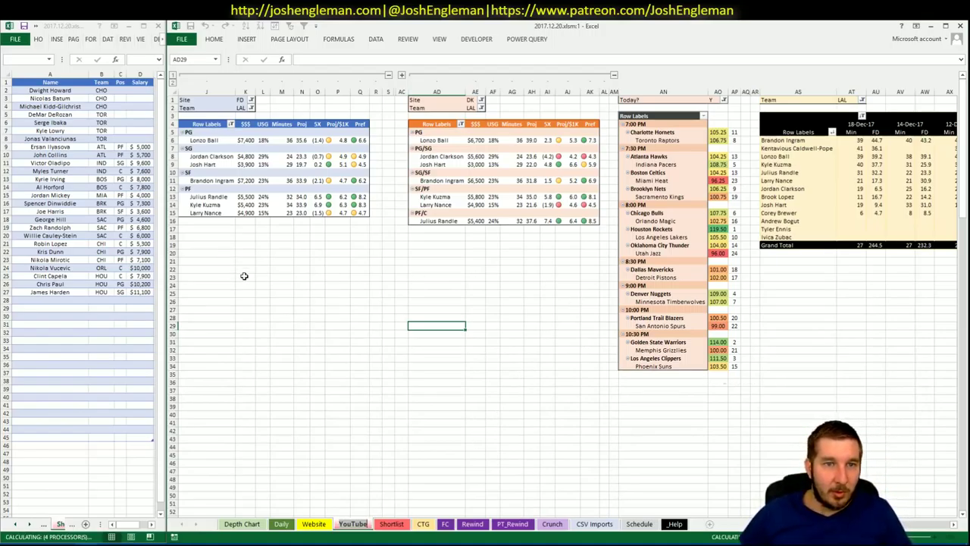
Add Lonzo Ball and Josh Hart to the shortlist's Name column in cells A28 and A29
{"action": "left_click", "coordinate": [69, 300]}
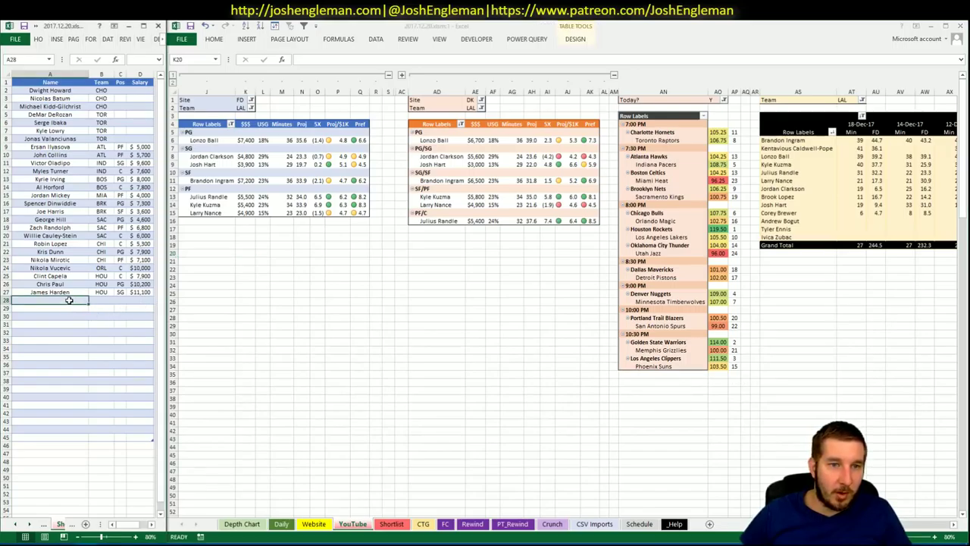
{"action": "type", "text": "Lonzo Ball"}
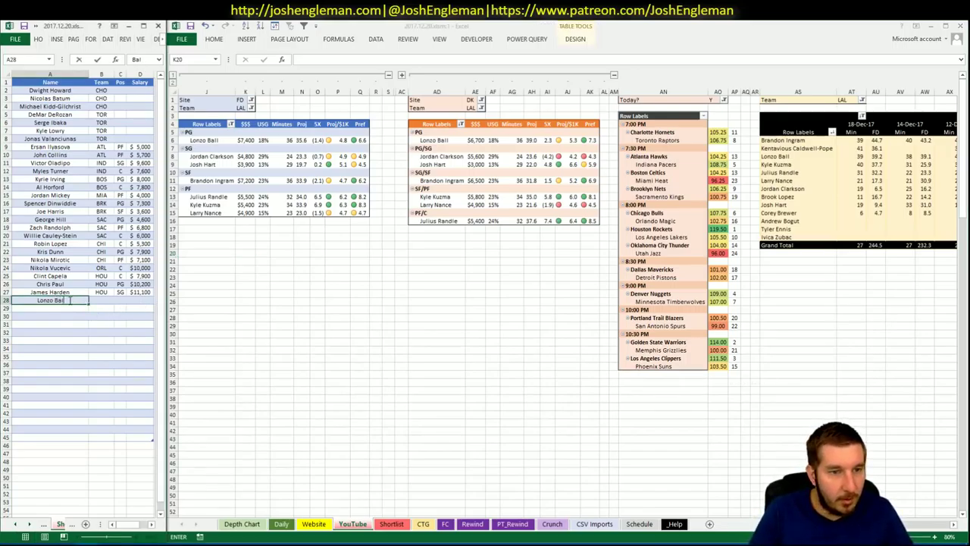
{"action": "key", "text": "Return"}
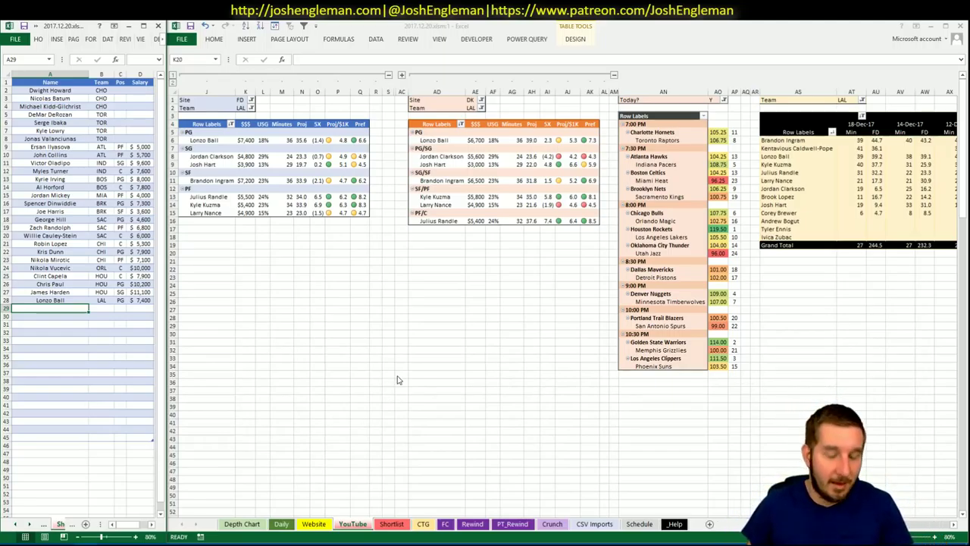
{"action": "type", "text": "Josh Hart"}
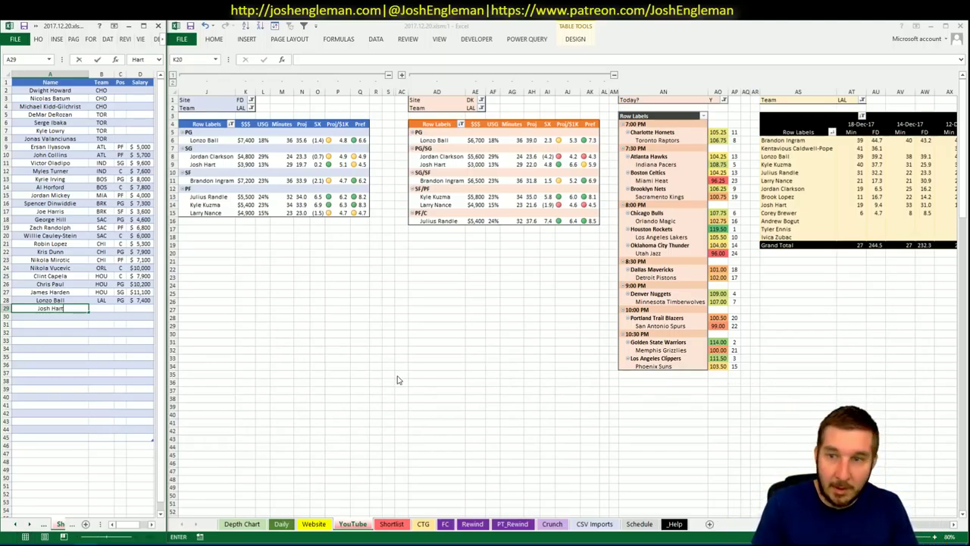
{"action": "key", "text": "Return"}
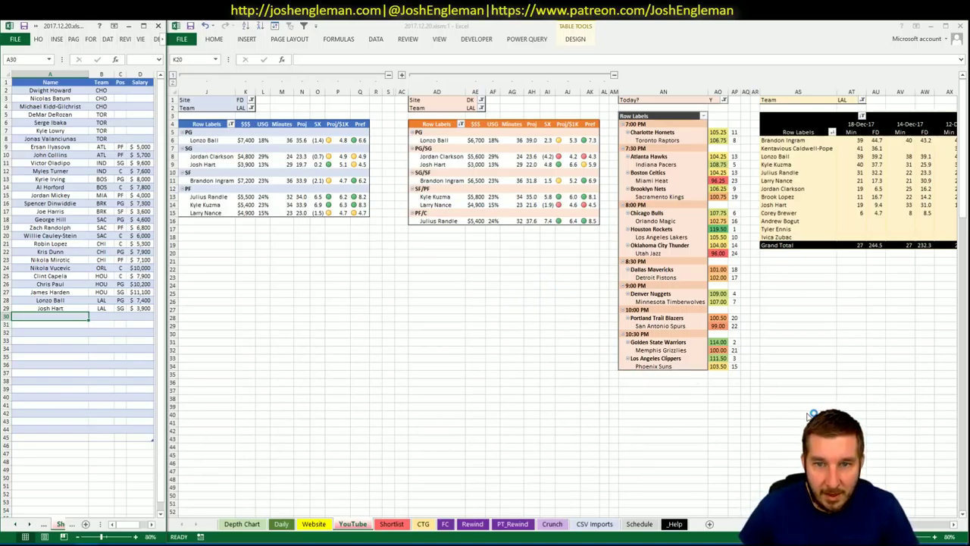
Examine the Lakers' game log, CTG shooting data, Website projections and Depth Chart minutes, ending back on the YouTube sheet's projections
{"action": "scroll", "coordinate": [919, 533], "scroll_direction": "right", "scroll_amount": 10}
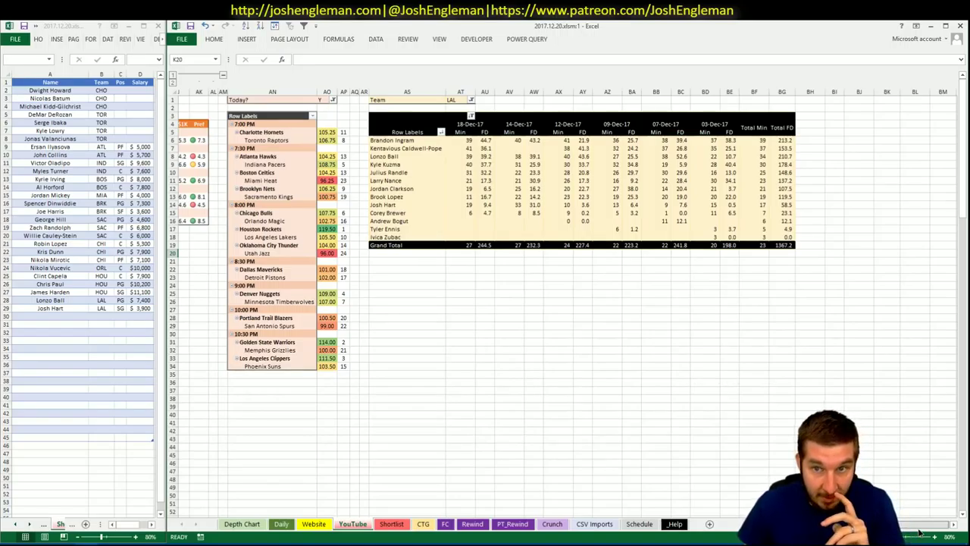
{"action": "scroll", "coordinate": [919, 533], "scroll_direction": "left", "scroll_amount": 10}
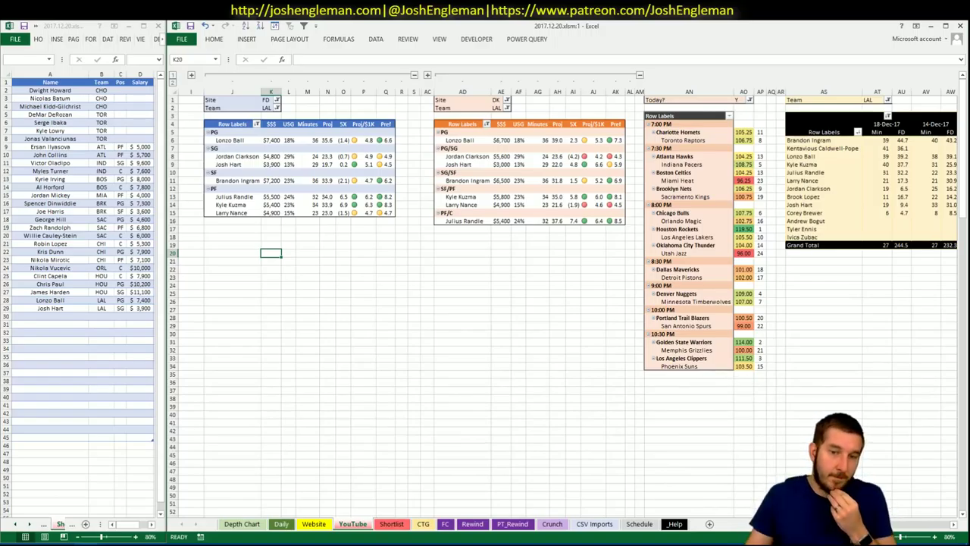
{"action": "left_click", "coordinate": [422, 523]}
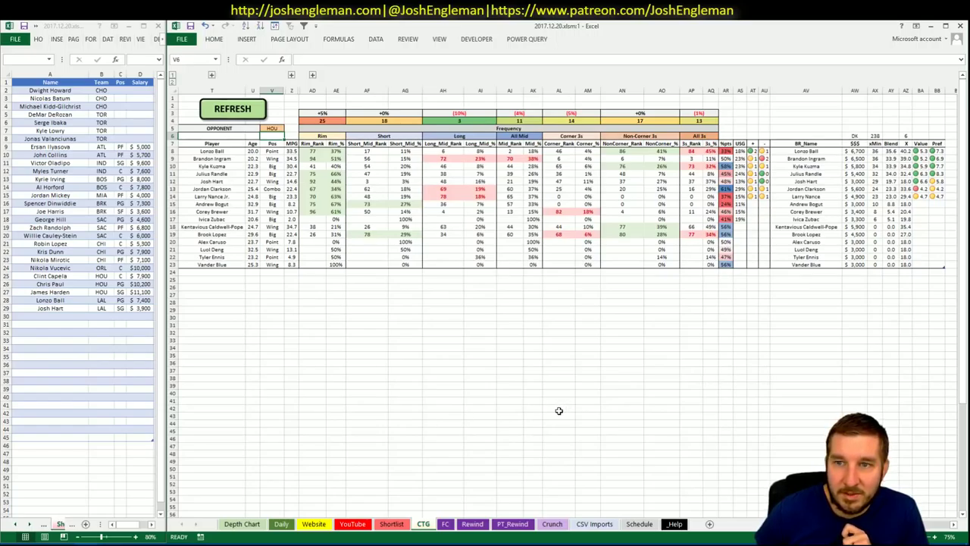
{"action": "left_click", "coordinate": [314, 524]}
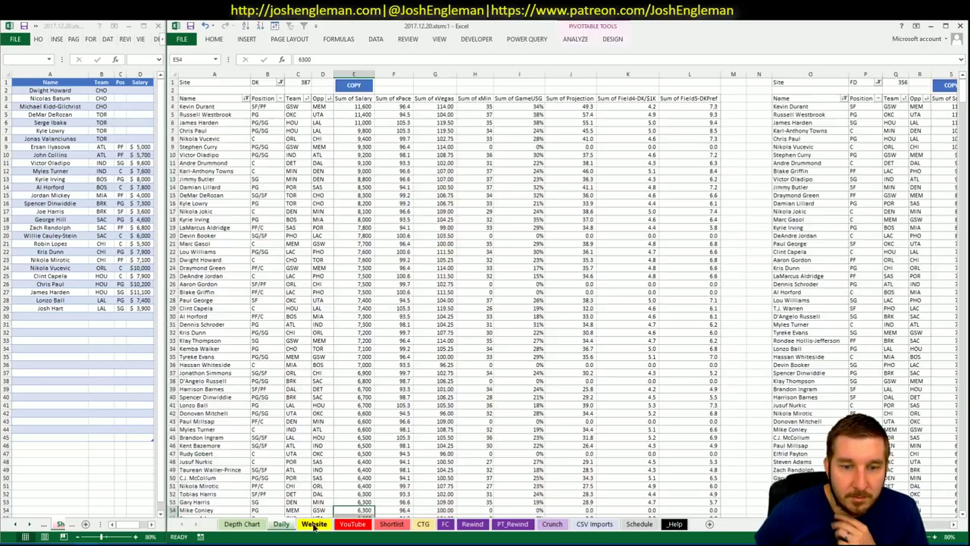
{"action": "key", "text": "ctrl+Page_Up"}
{"action": "key", "text": "ctrl+Page_Up"}
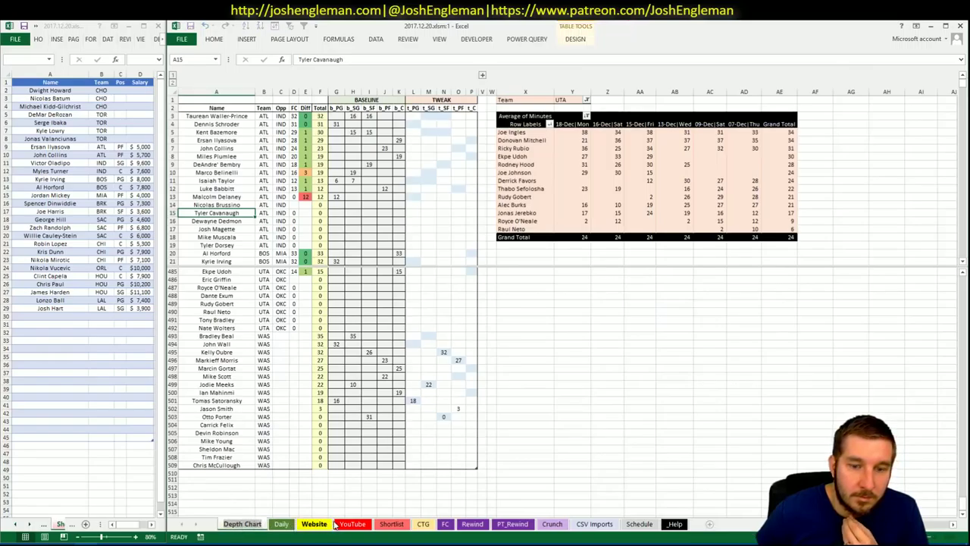
{"action": "key", "text": "ctrl+Page_Down"}
{"action": "key", "text": "ctrl+Page_Down"}
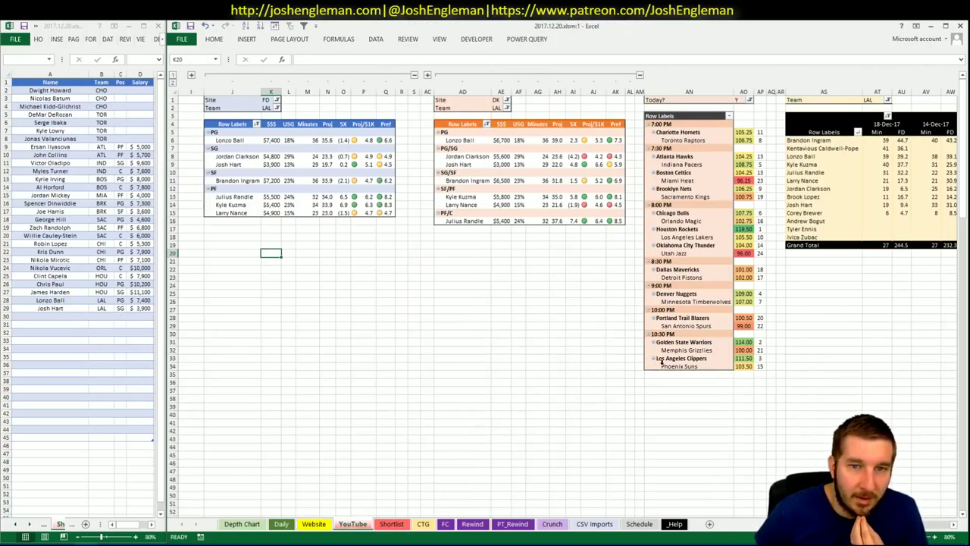
{"action": "left_click", "coordinate": [307, 319]}
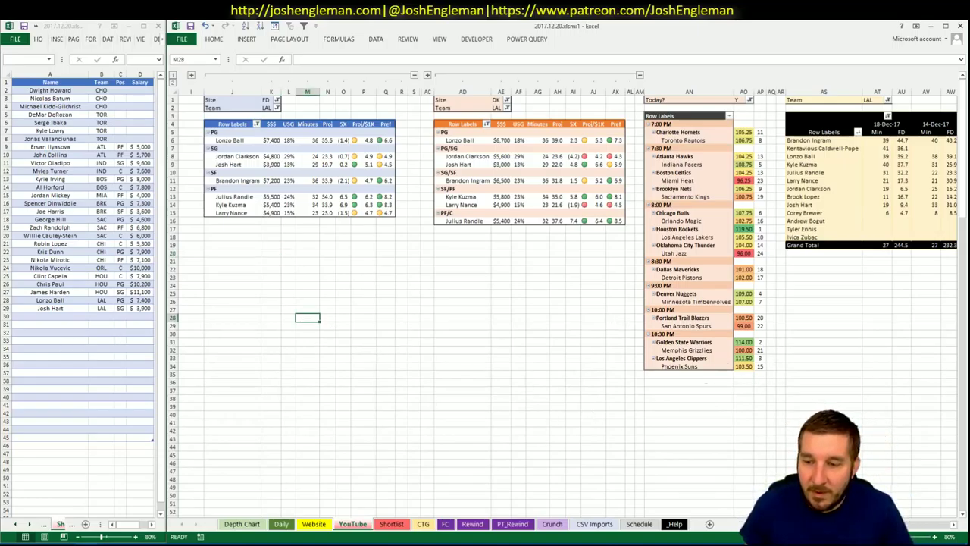
{"action": "scroll", "coordinate": [568, 303], "scroll_direction": "right", "scroll_amount": 5}
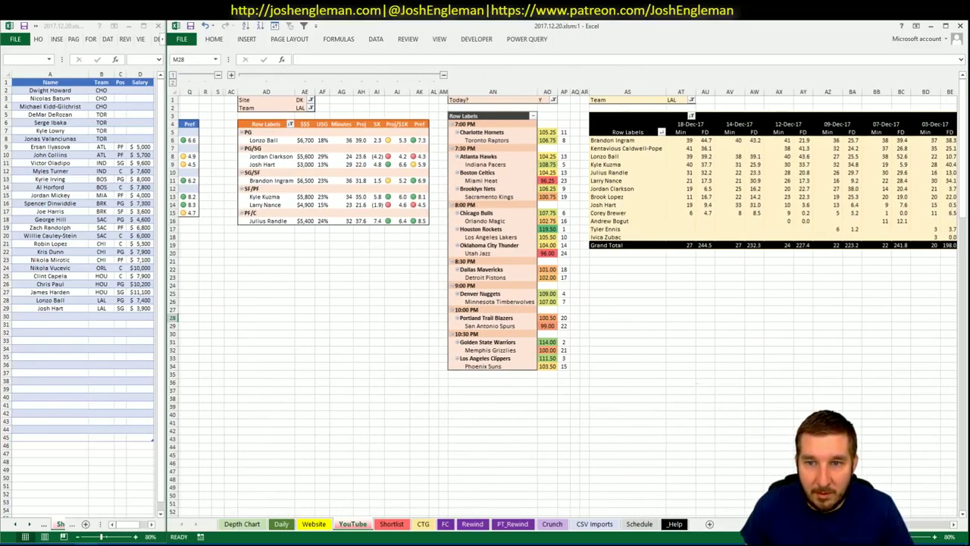
{"action": "scroll", "coordinate": [568, 303], "scroll_direction": "left", "scroll_amount": 1}
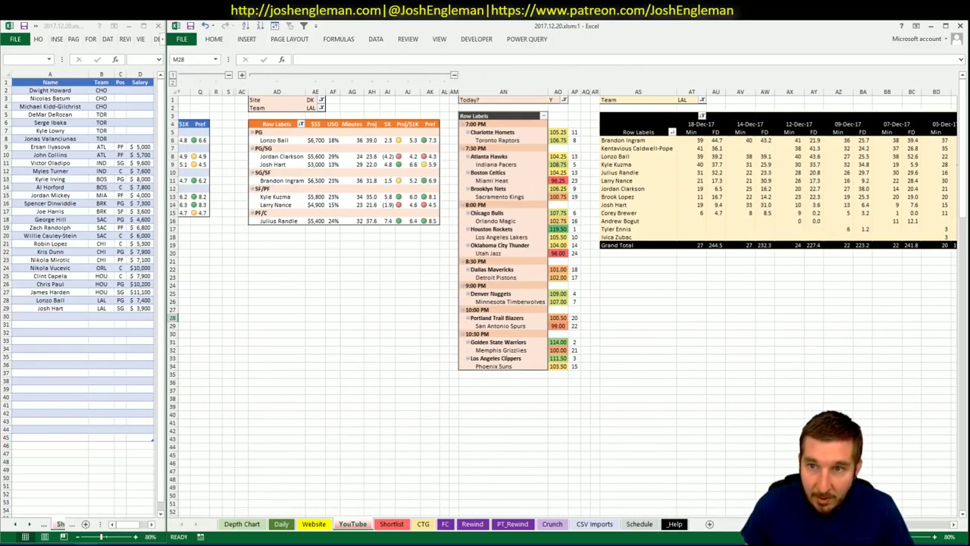
{"action": "scroll", "coordinate": [365, 341], "scroll_direction": "left", "scroll_amount": 5}
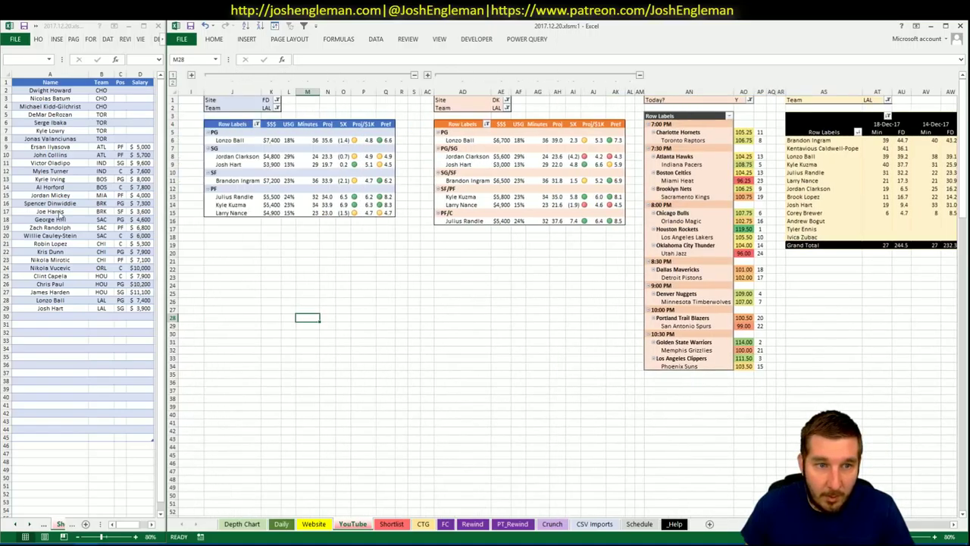
Add Julius Randle to the shortlist in the next empty Name cell, A30
{"action": "left_click", "coordinate": [63, 290]}
{"action": "type", "text": "Julius Randle"}
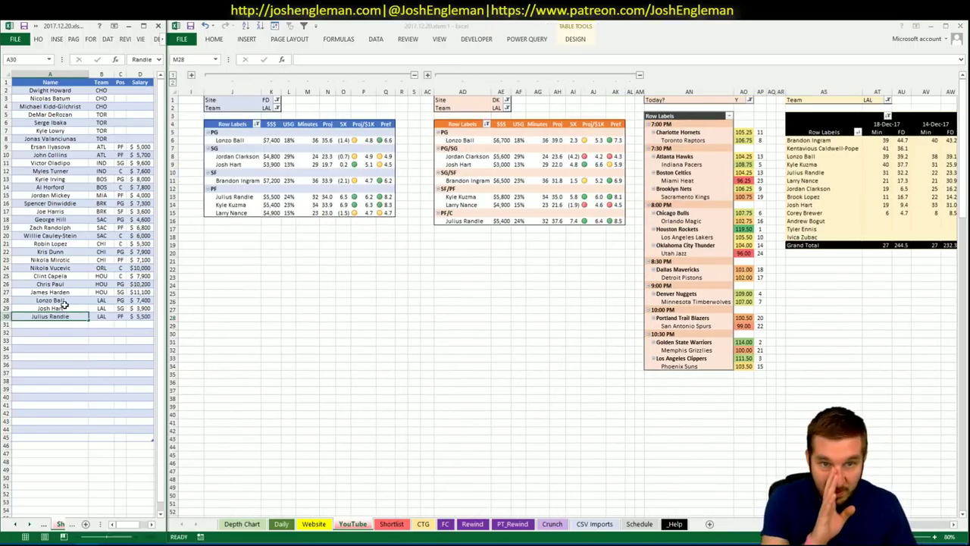
{"action": "key", "text": "Return"}
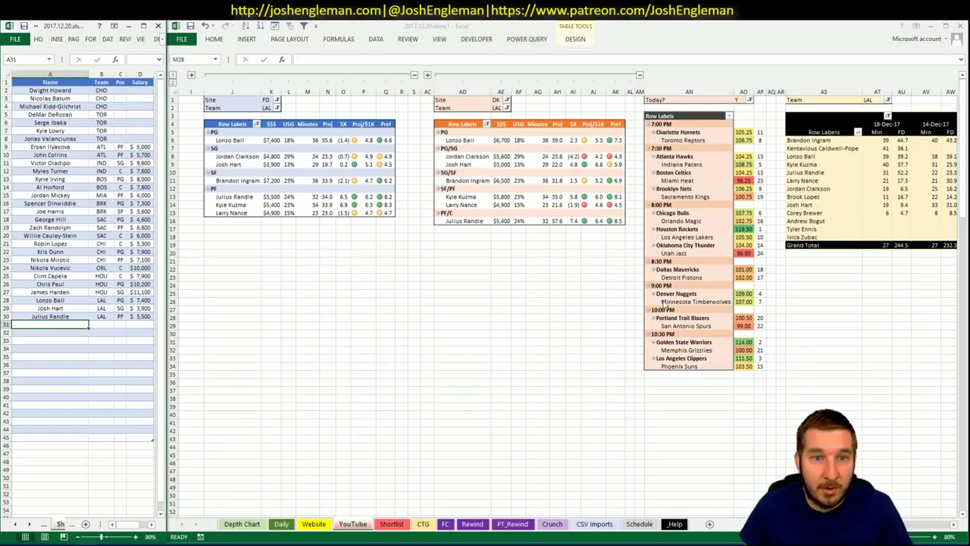
Check the Lakers' game log once more and add Kyle Kuzma to the shortlist in cell A31
{"action": "scroll", "coordinate": [485, 303], "scroll_direction": "right", "scroll_amount": 5}
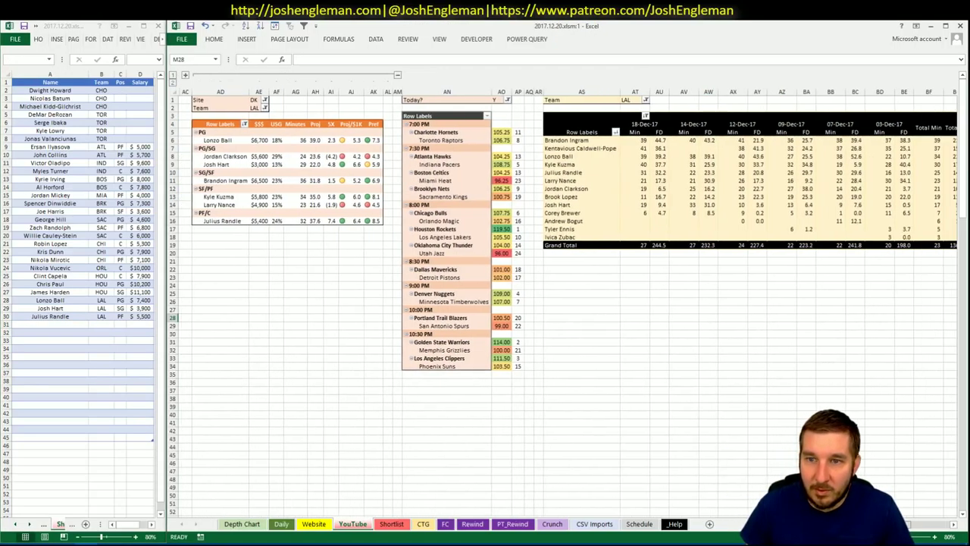
{"action": "scroll", "coordinate": [560, 303], "scroll_direction": "left", "scroll_amount": 5}
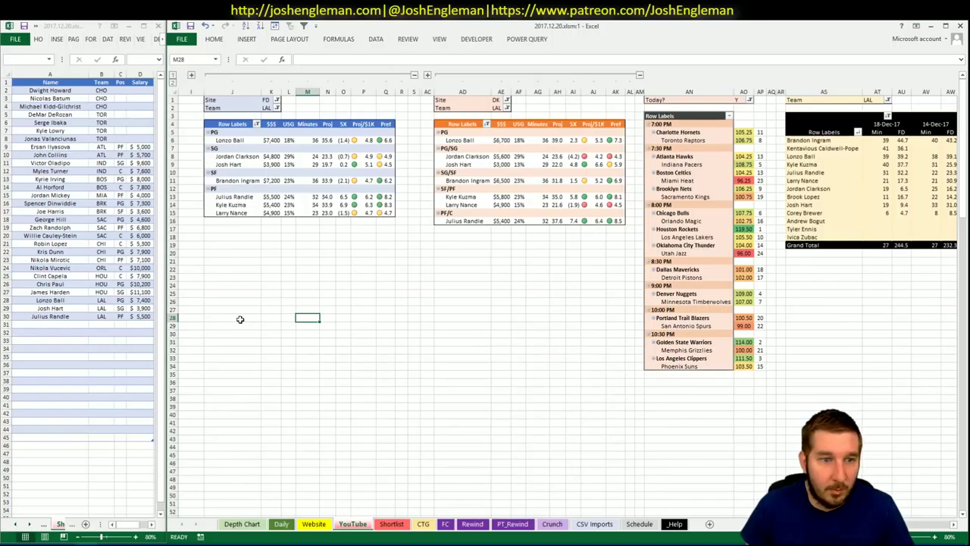
{"action": "key", "text": "alt+Tab"}
{"action": "type", "text": "Kyle "}
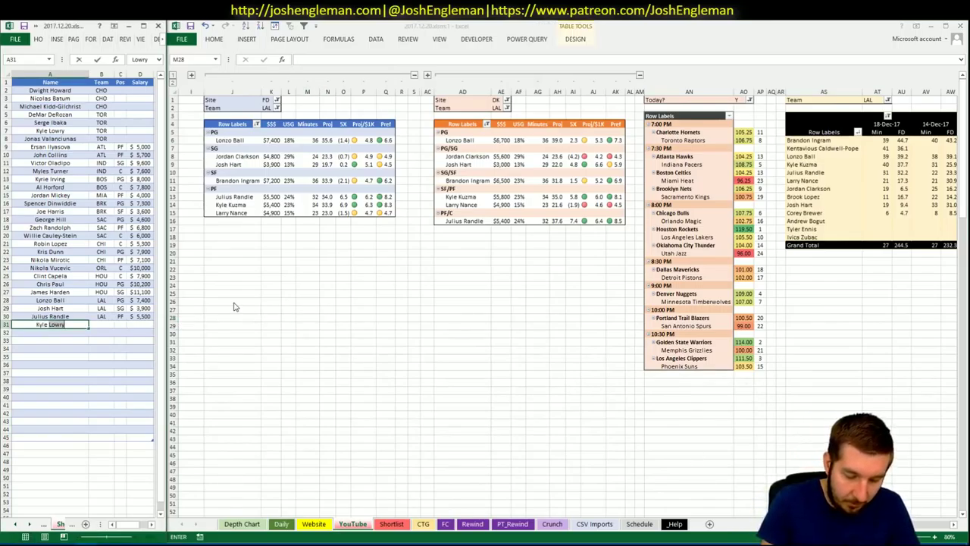
{"action": "type", "text": "Kuzma"}
{"action": "key", "text": "Return"}
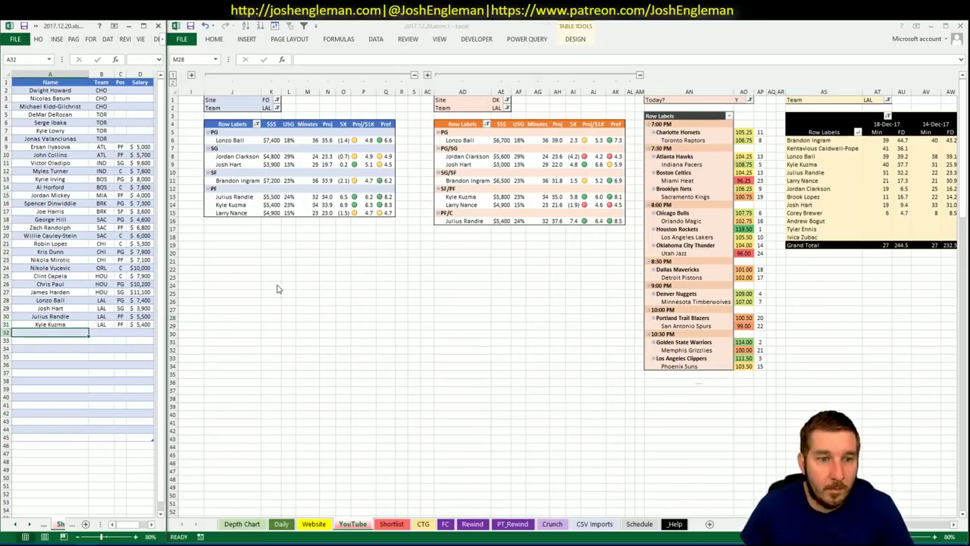
Filter both the FD and DK projection tables on the YouTube sheet to team OKC
{"action": "key", "text": "alt+Tab"}
{"action": "left_click", "coordinate": [341, 285]}
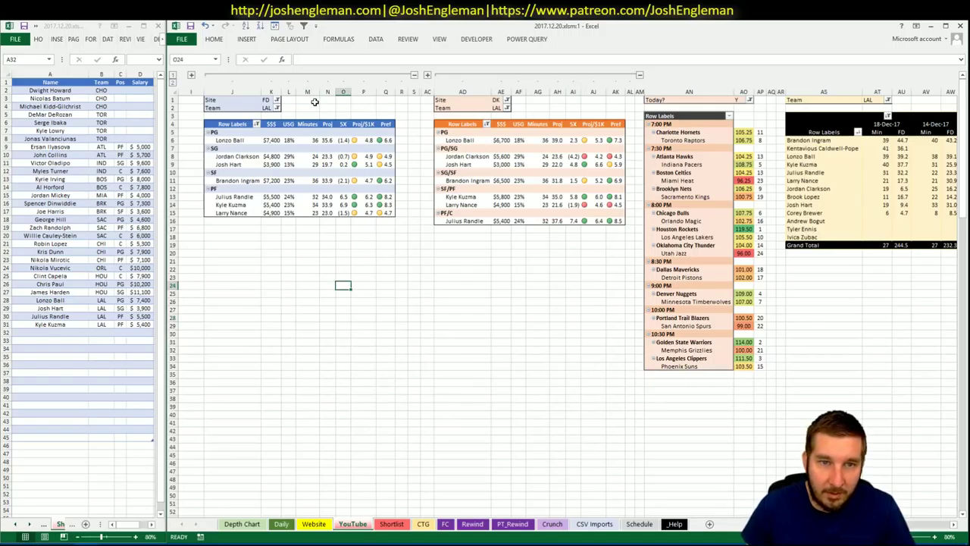
{"action": "left_click", "coordinate": [278, 101]}
{"action": "key", "text": "Escape"}
{"action": "left_click", "coordinate": [267, 108]}
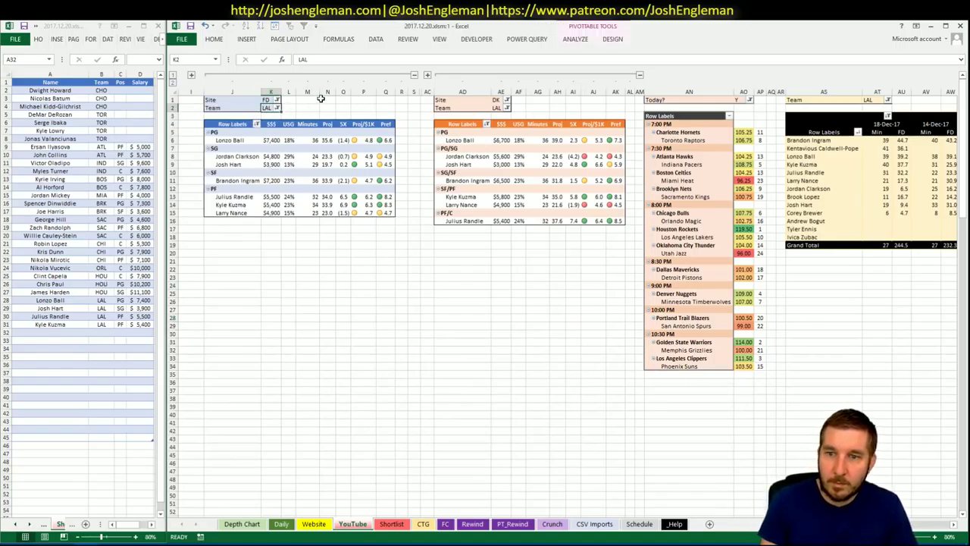
{"action": "type", "text": "OKC"}
{"action": "key", "text": "Return"}
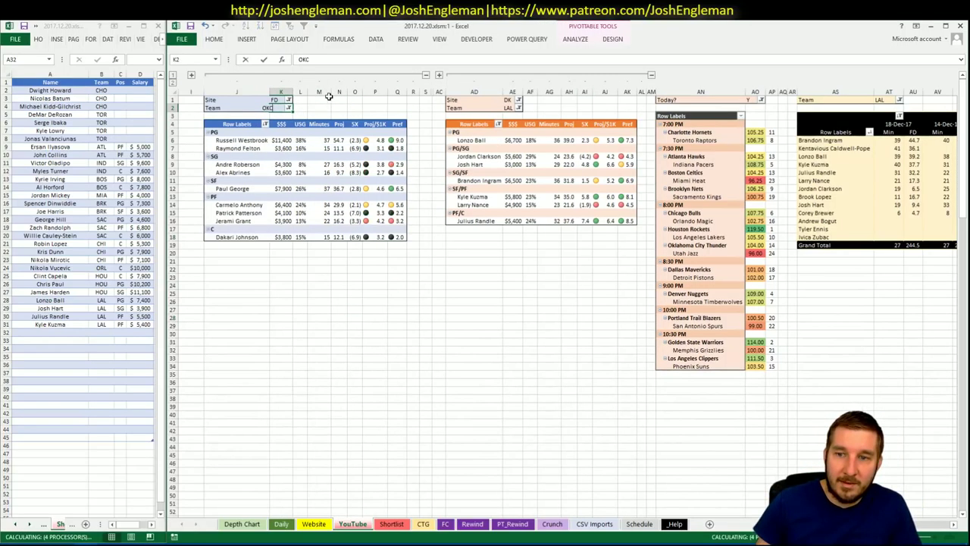
{"action": "left_click", "coordinate": [509, 107]}
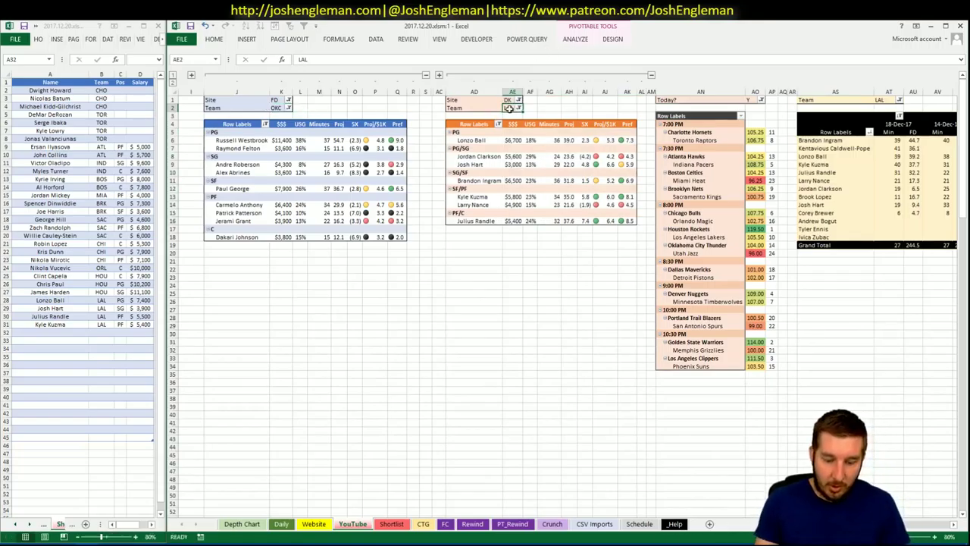
{"action": "type", "text": "OKC"}
{"action": "key", "text": "Return"}
{"action": "key", "text": "Right"}
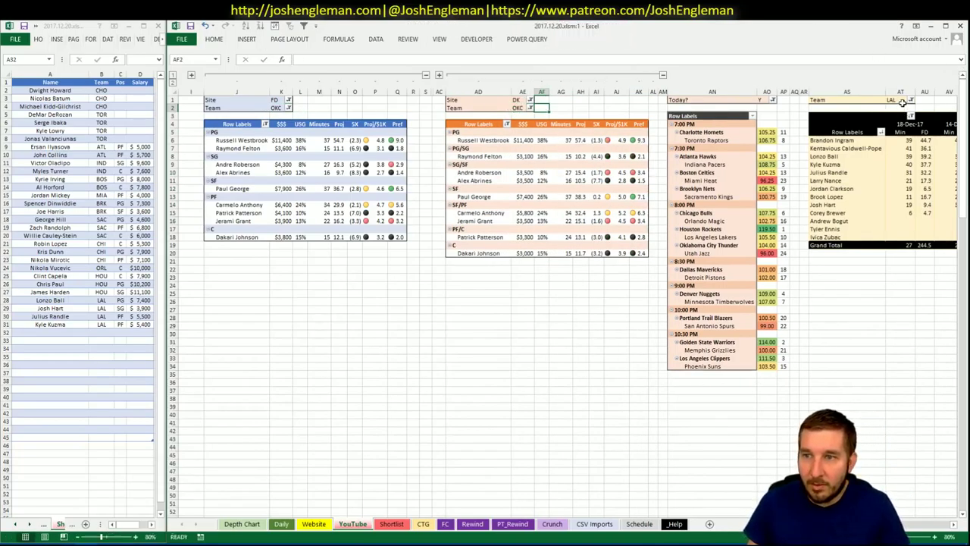
Filter the game log table to team OKC
{"action": "left_click", "coordinate": [910, 100]}
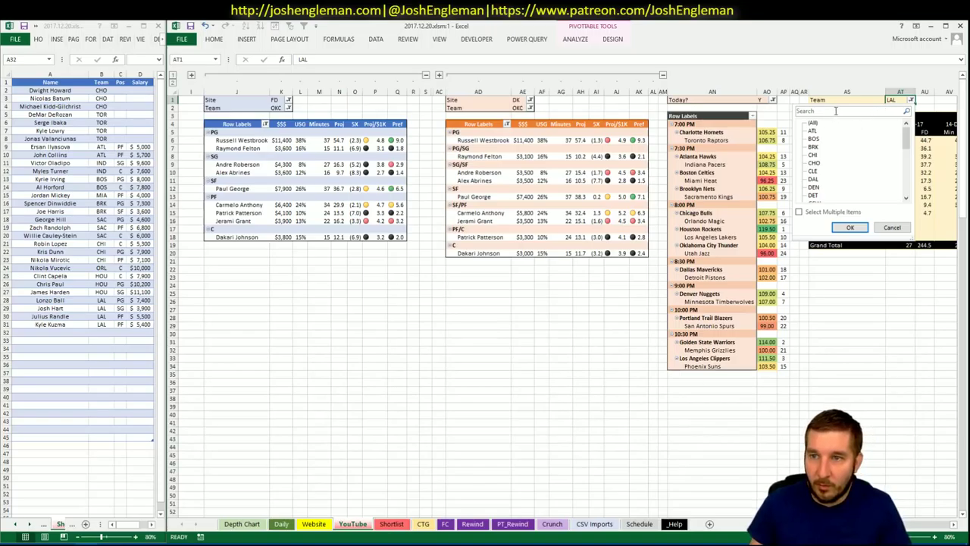
{"action": "left_click", "coordinate": [777, 118]}
{"action": "type", "text": "OKC"}
{"action": "key", "text": "Return"}
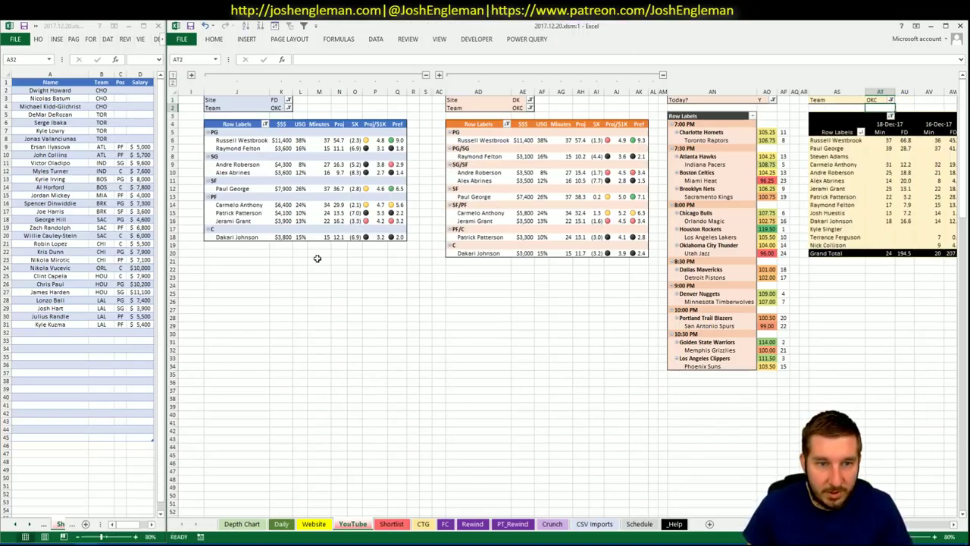
{"action": "left_click", "coordinate": [327, 285]}
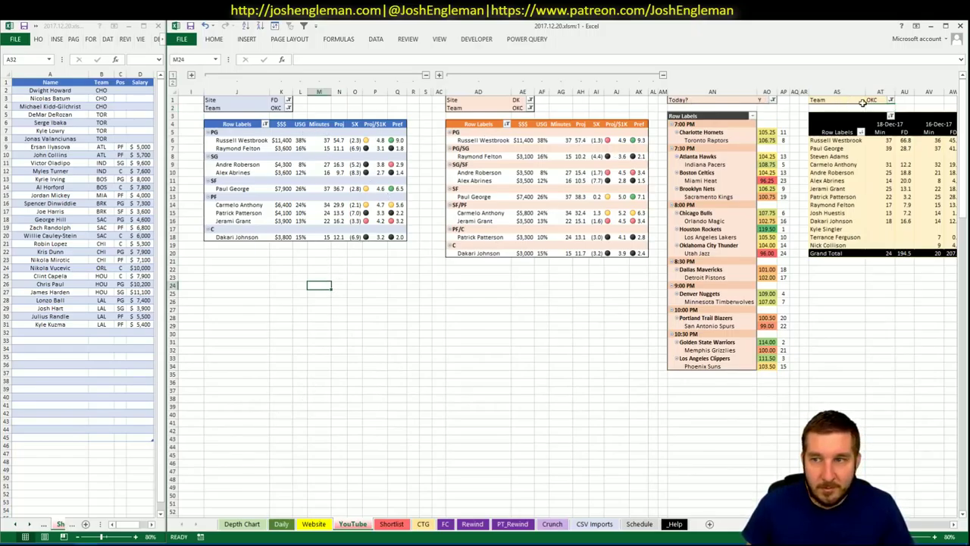
Switch to the browser, open the Oklahoma City Thunder page on Cleaning the Glass, and select all player rows of the Shooting: Frequency table
{"action": "key", "text": "alt+Tab"}
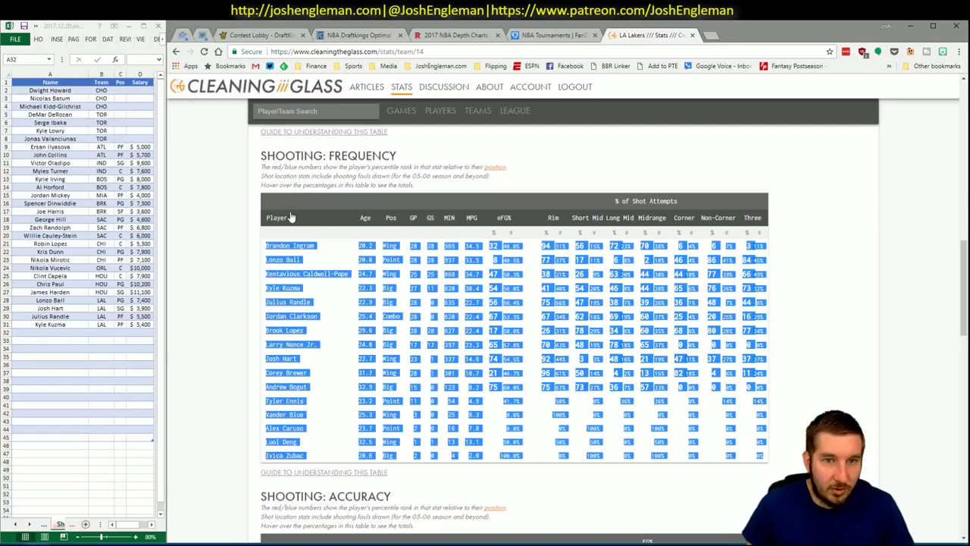
{"action": "left_click", "coordinate": [314, 111]}
{"action": "type", "text": "okla"}
{"action": "key", "text": "Return"}
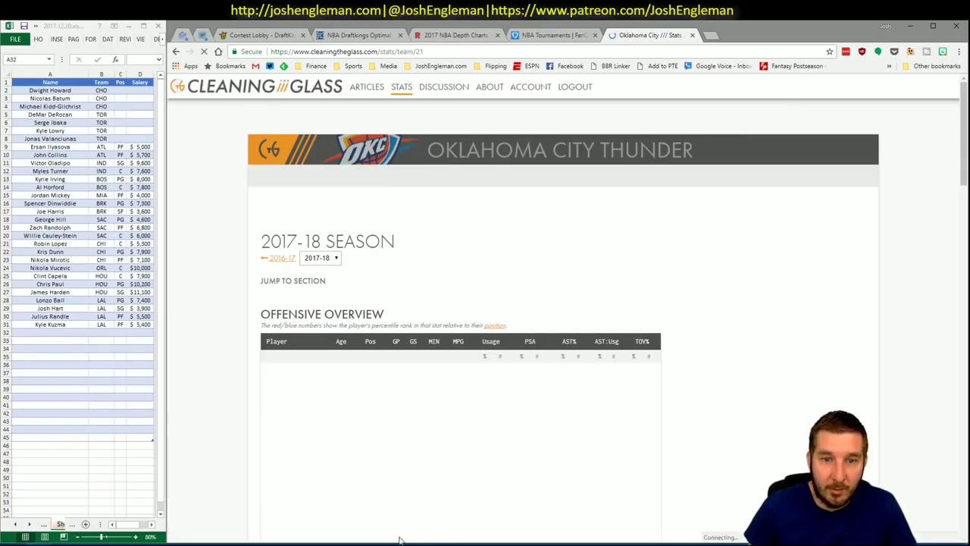
{"action": "left_click", "coordinate": [406, 293]}
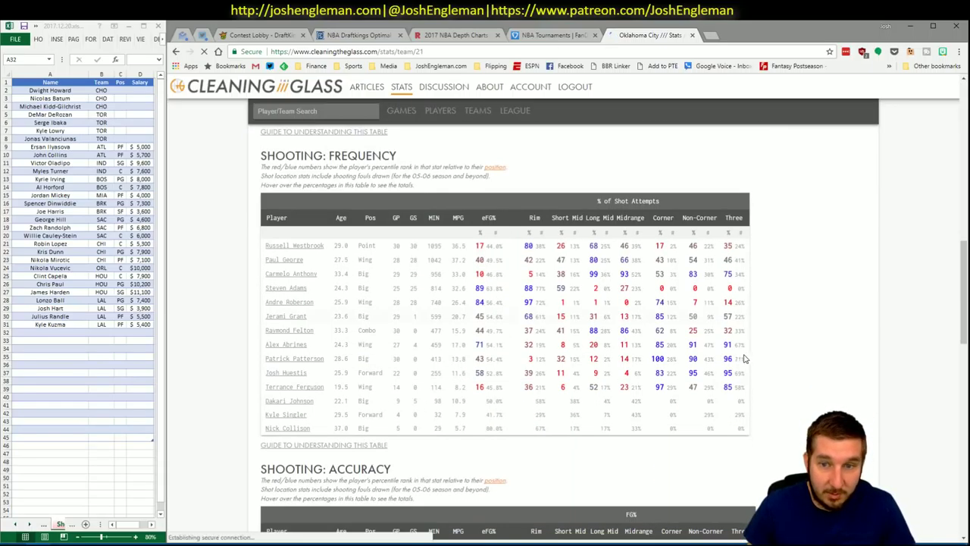
{"action": "left_click_drag", "start_coordinate": [747, 428], "coordinate": [270, 255]}
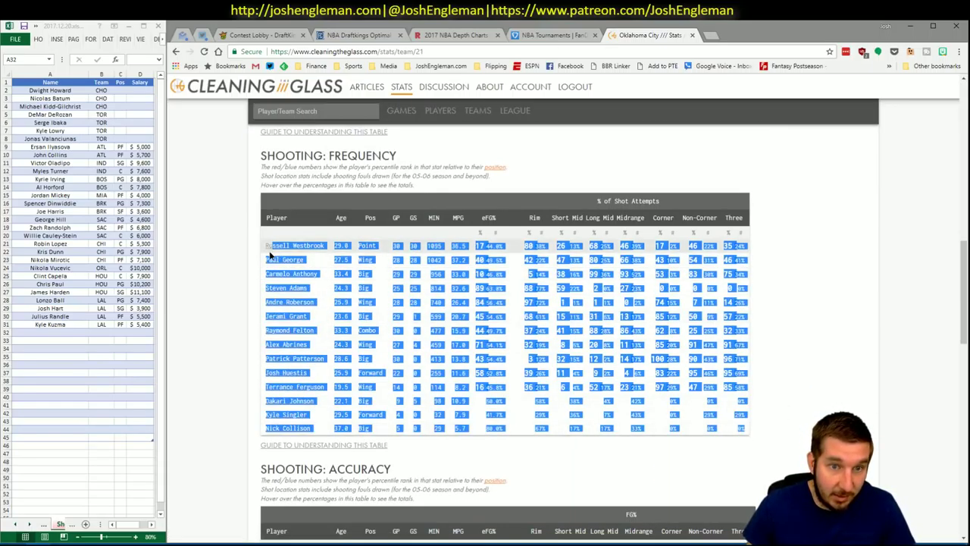
Back in Excel, refresh the CTG sheet with the Thunder's shooting data and set the opponent to UTA
{"action": "key", "text": "alt+Tab"}
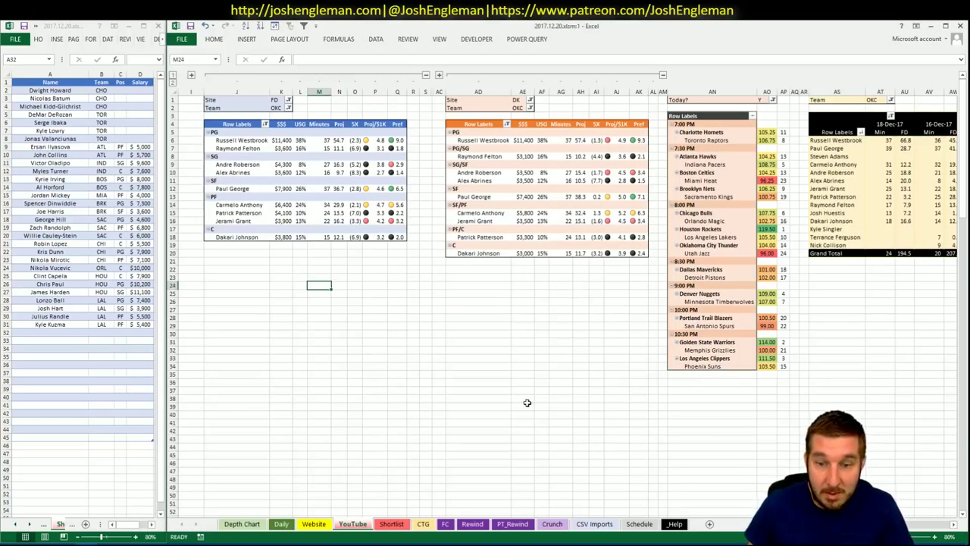
{"action": "left_click", "coordinate": [423, 523]}
{"action": "left_click", "coordinate": [238, 108]}
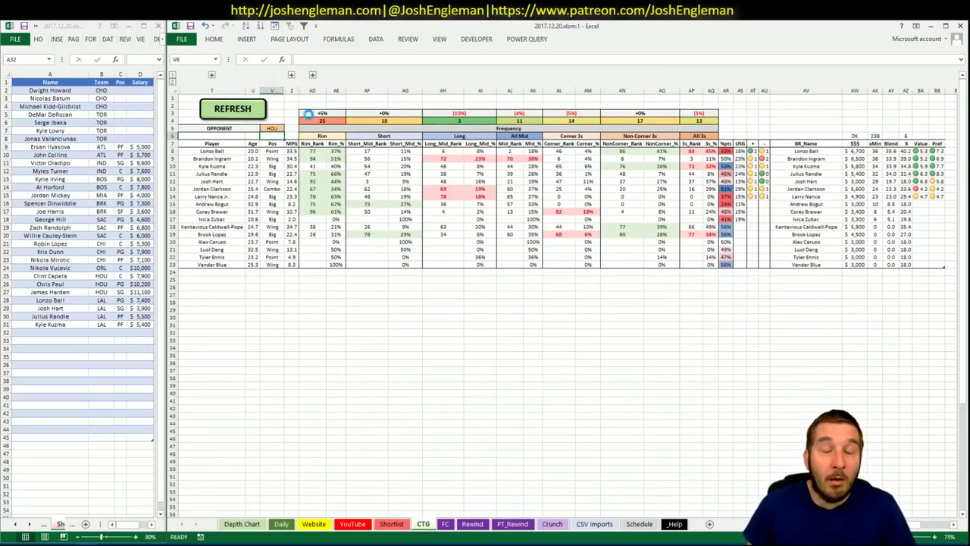
{"action": "left_click", "coordinate": [276, 128]}
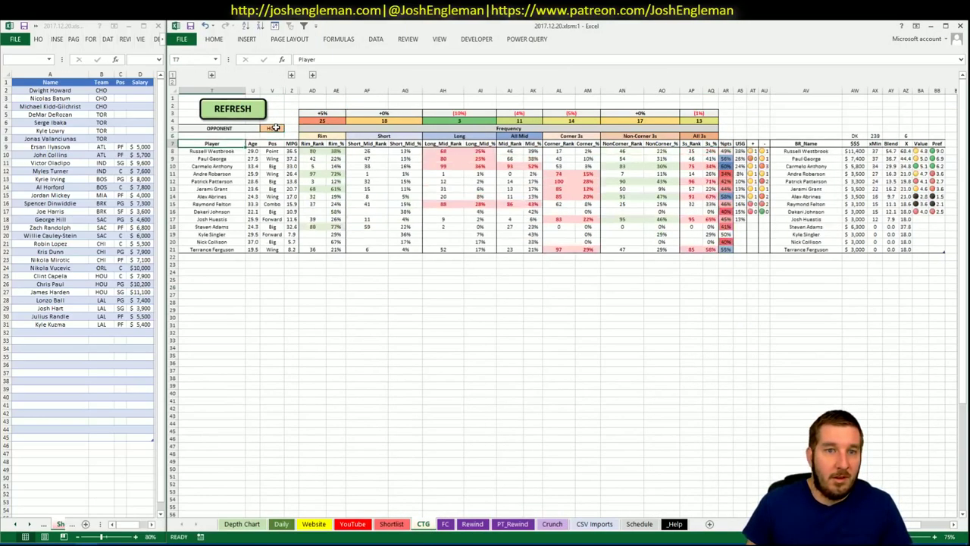
{"action": "type", "text": "UTA"}
{"action": "key", "text": "Return"}
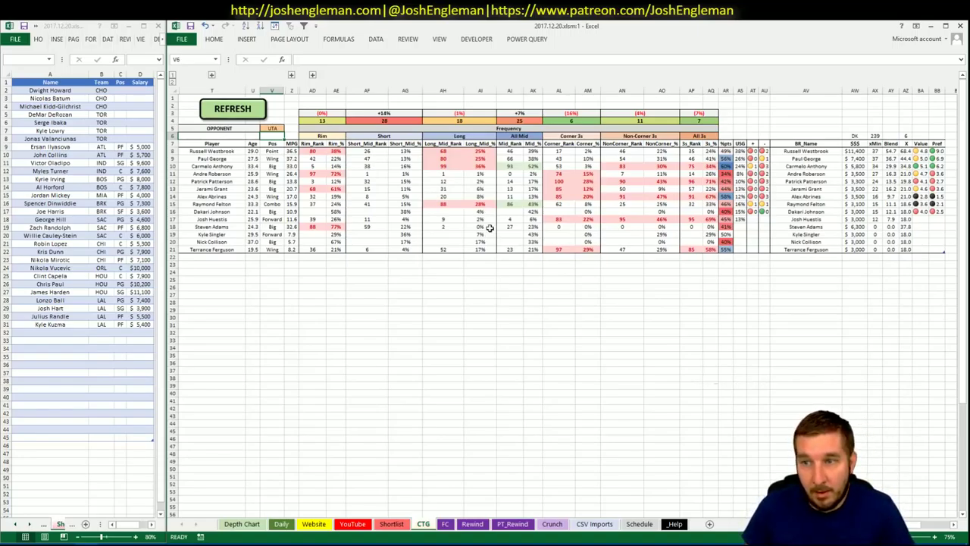
Review the Thunder's projections and game log on the YouTube sheet and add Russell Westbrook to the shortlist in cell A32
{"action": "left_click", "coordinate": [347, 527]}
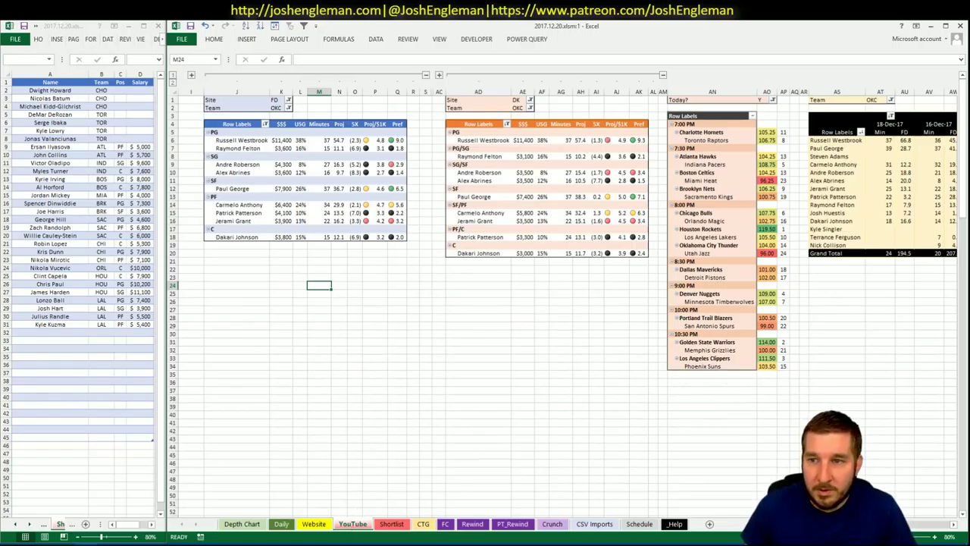
{"action": "scroll", "coordinate": [568, 303], "scroll_direction": "right", "scroll_amount": 3}
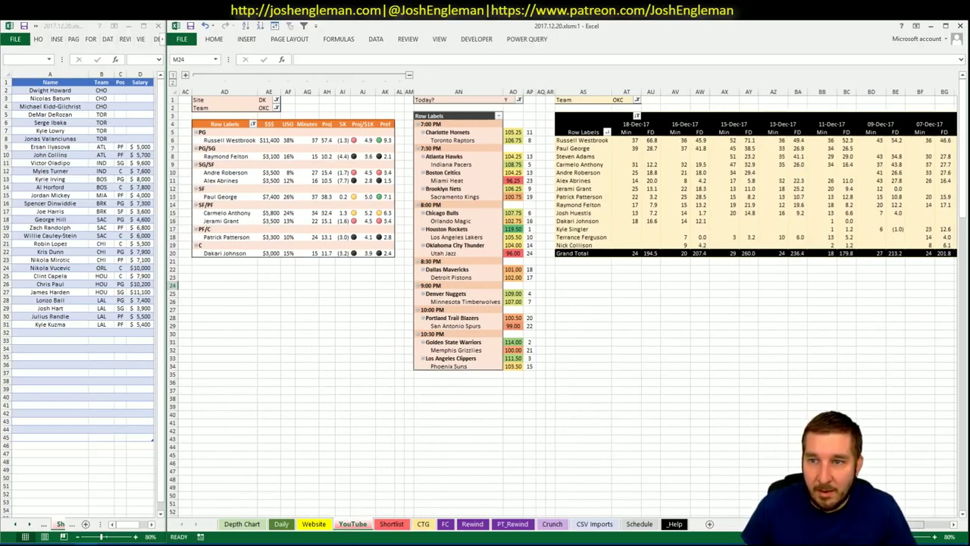
{"action": "scroll", "coordinate": [568, 303], "scroll_direction": "left", "scroll_amount": 3}
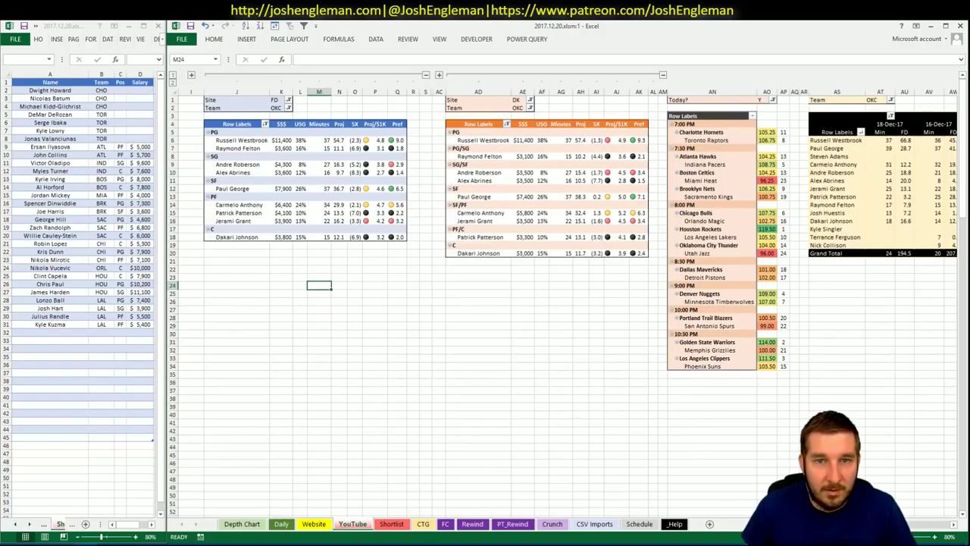
{"action": "left_click", "coordinate": [30, 332]}
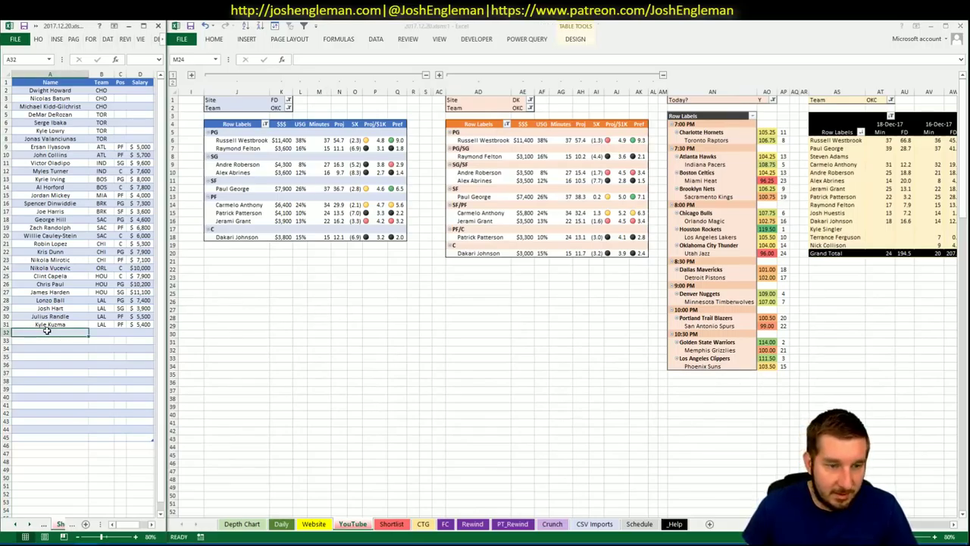
{"action": "type", "text": "Russell Westbrook"}
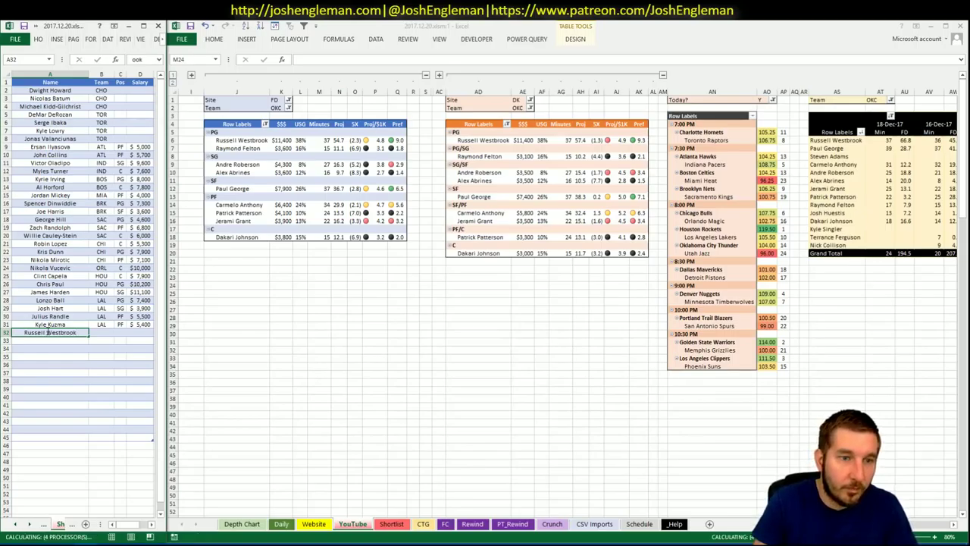
{"action": "key", "text": "Return"}
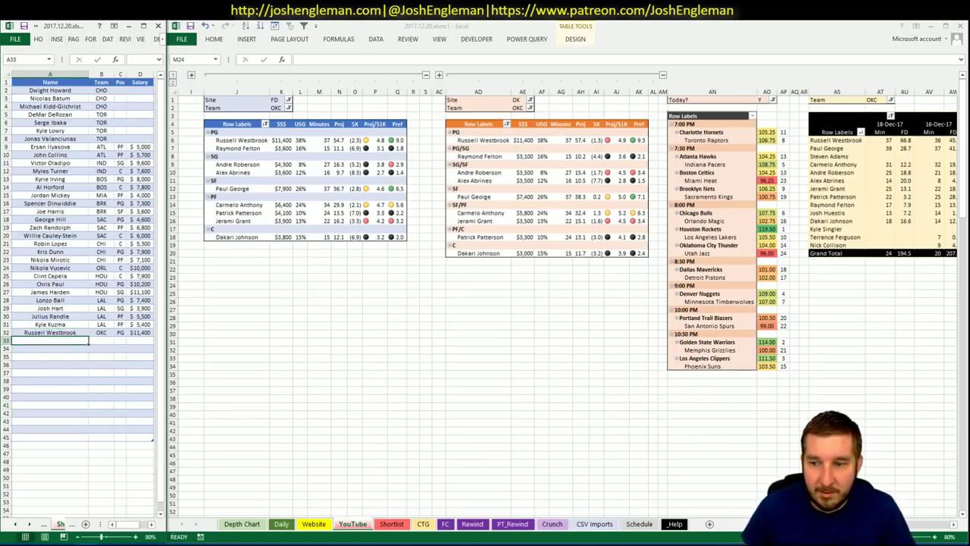
{"action": "scroll", "coordinate": [565, 303], "scroll_direction": "right", "scroll_amount": 7}
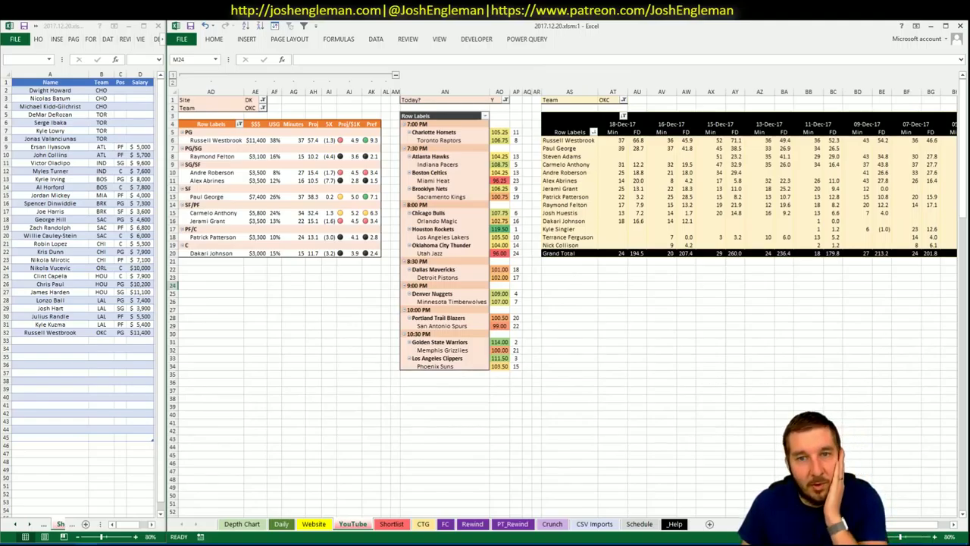
{"action": "scroll", "coordinate": [565, 303], "scroll_direction": "left", "scroll_amount": 7}
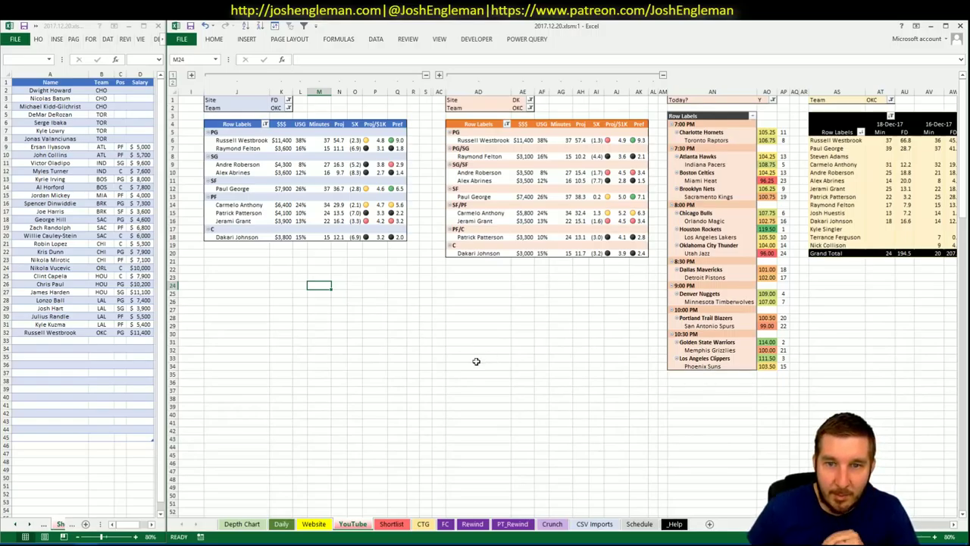
Filter both the FD and DK projection tables to team UTA
{"action": "left_click", "coordinate": [278, 108]}
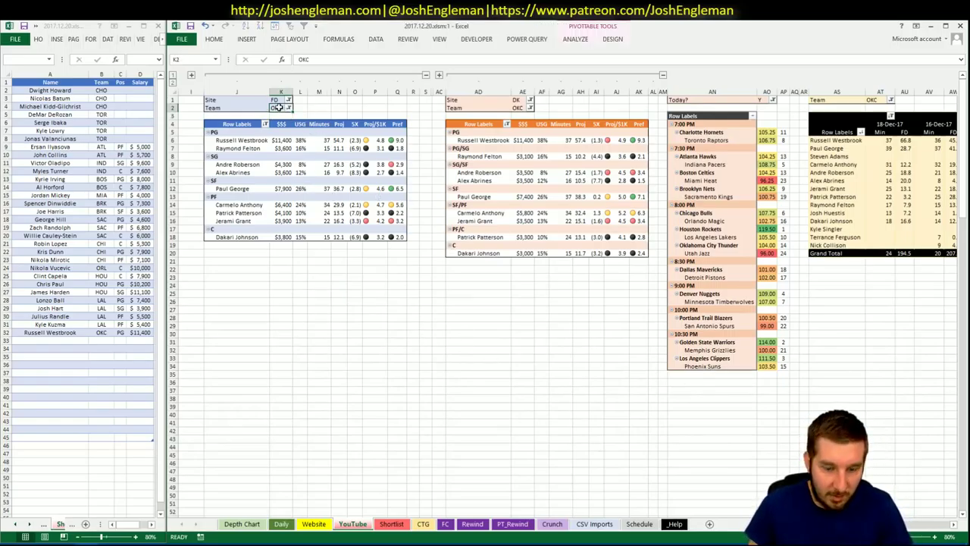
{"action": "type", "text": "UTA"}
{"action": "key", "text": "Return"}
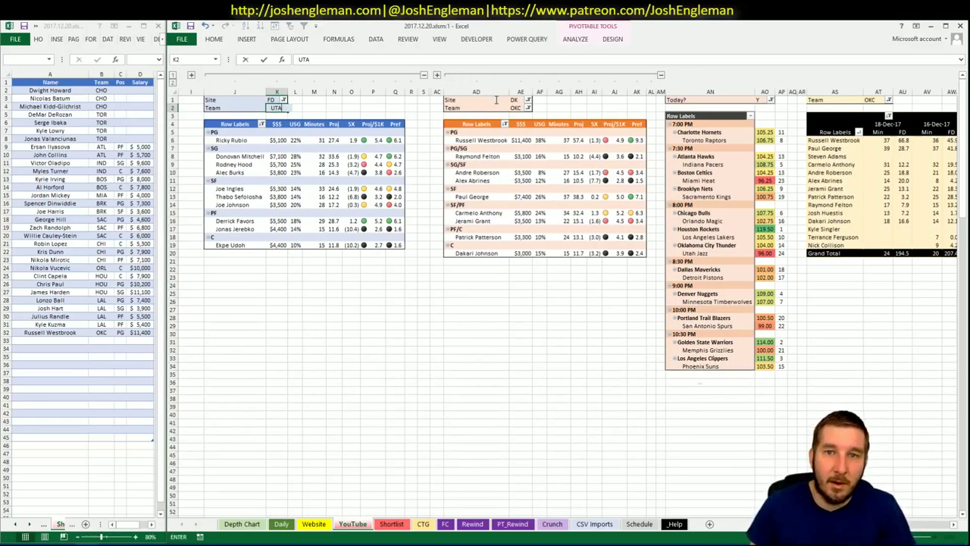
{"action": "left_click", "coordinate": [515, 107]}
{"action": "type", "text": "UT"}
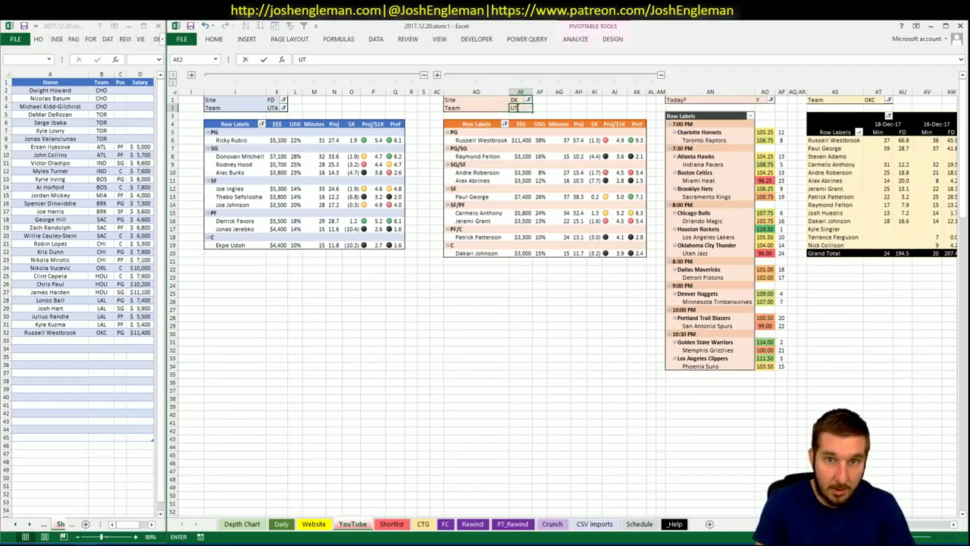
{"action": "type", "text": "A"}
{"action": "key", "text": "Return"}
Filter the game log table to team UTA
{"action": "left_click", "coordinate": [875, 106]}
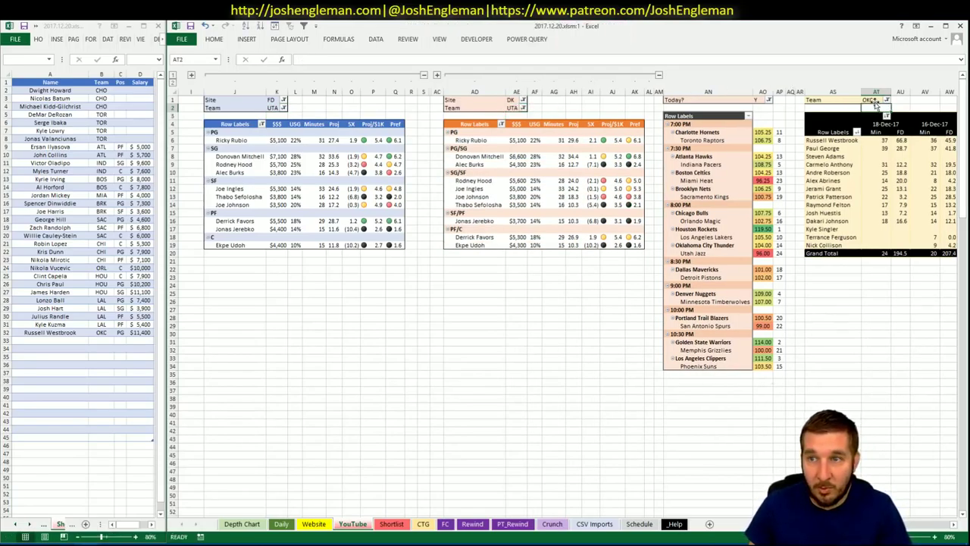
{"action": "left_click", "coordinate": [875, 100]}
{"action": "type", "text": "UTA"}
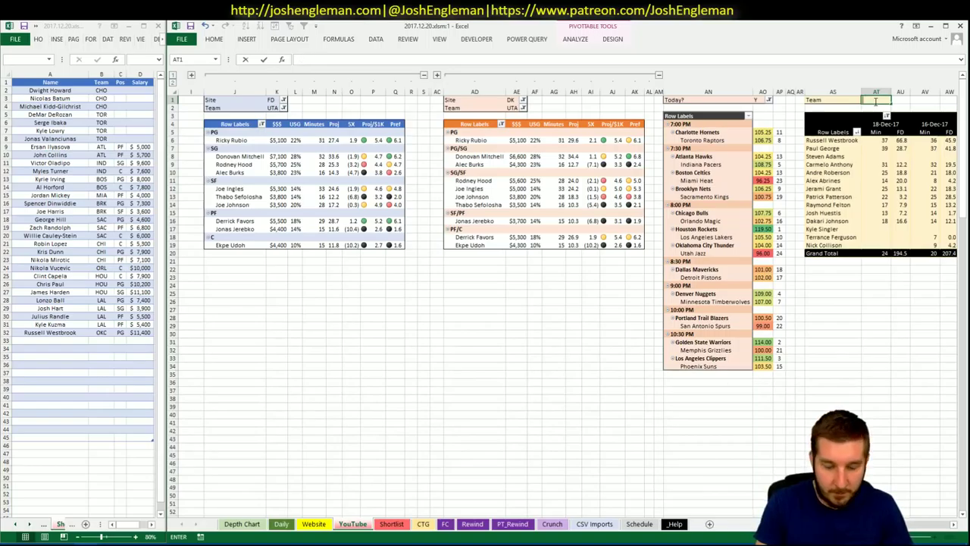
{"action": "key", "text": "Return"}
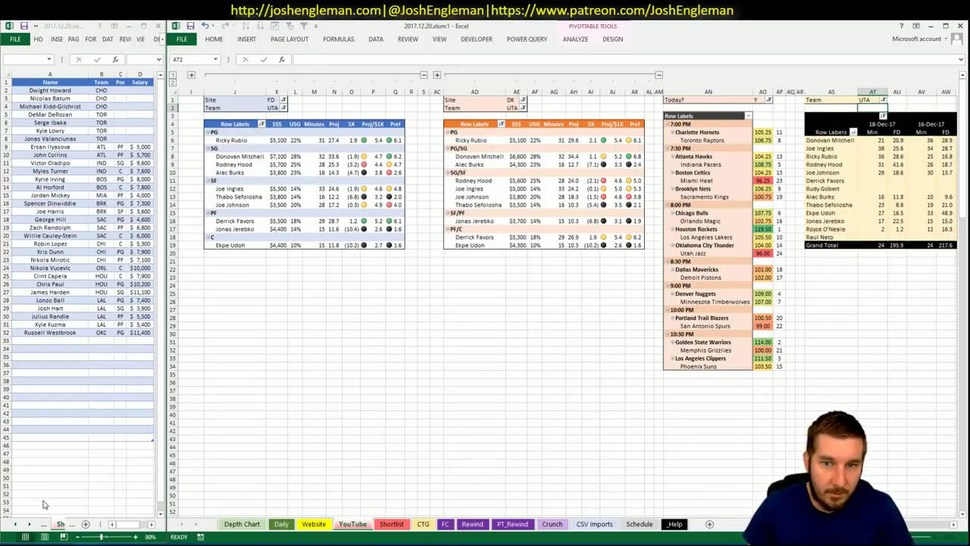
Switch to the browser and open the Utah Jazz player stats page on Cleaning the Glass
{"action": "key", "text": "alt+Tab"}
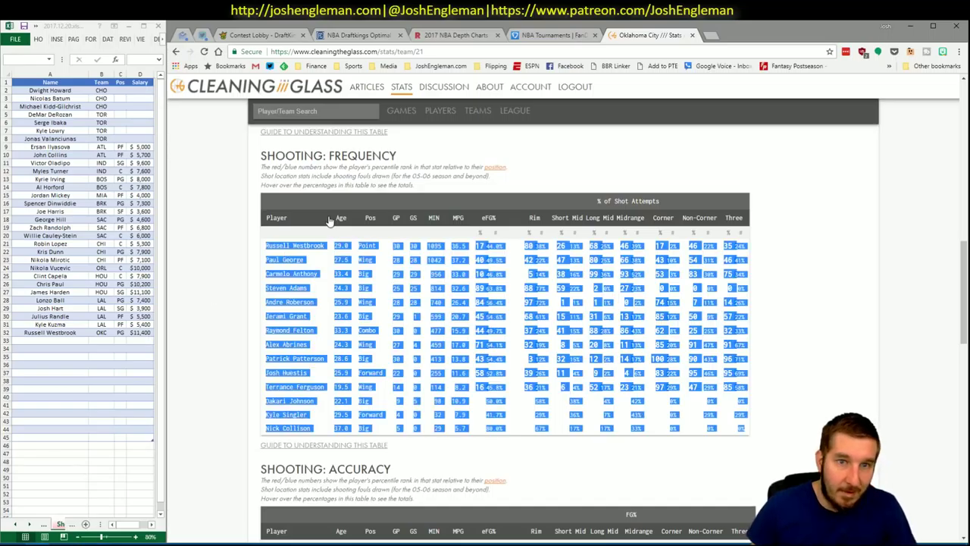
{"action": "left_click", "coordinate": [336, 112]}
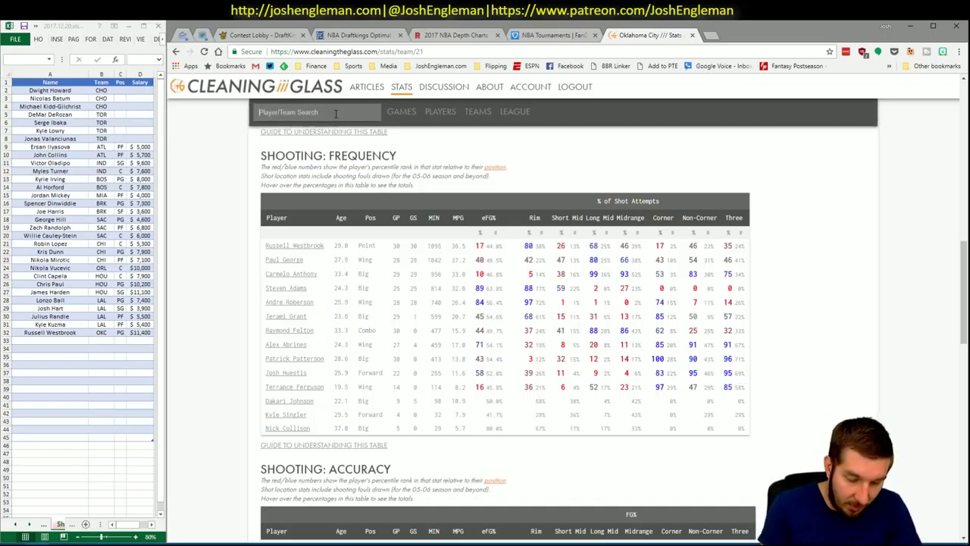
{"action": "type", "text": "uta"}
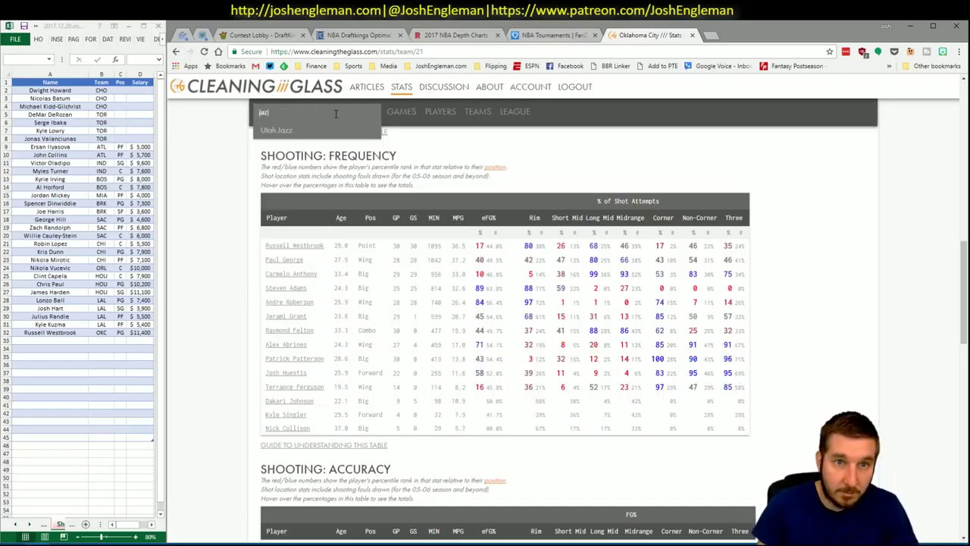
{"action": "key", "text": "alt+Tab"}
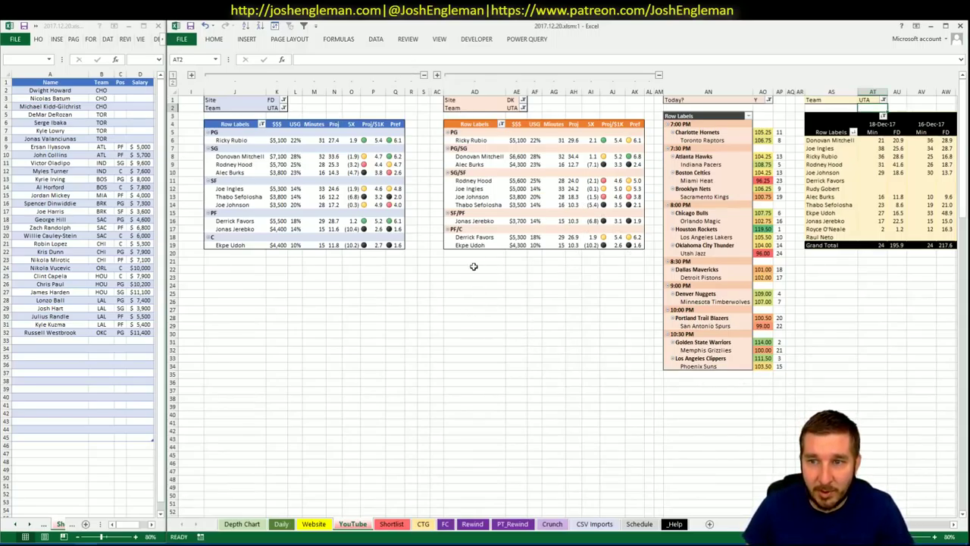
{"action": "key", "text": "alt+Tab"}
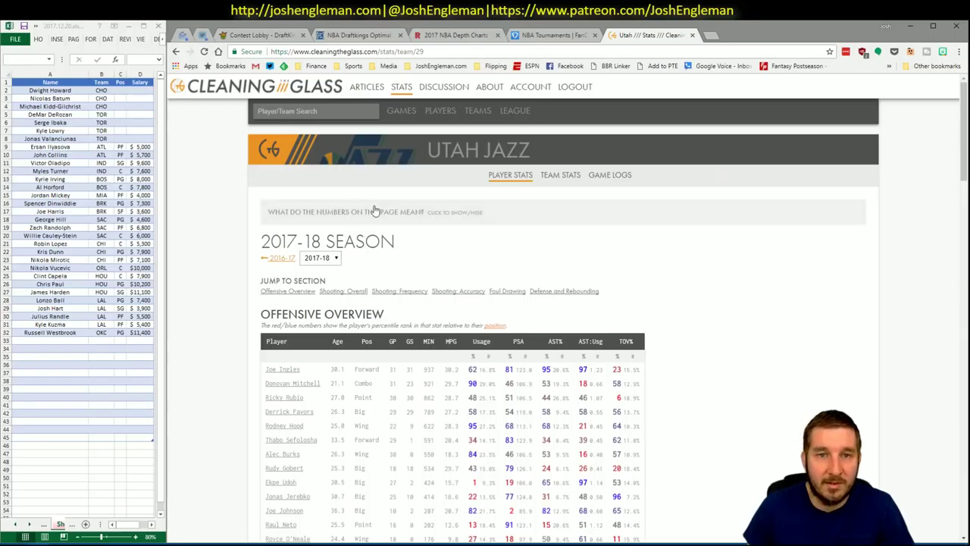
Copy the Jazz's Shooting: Frequency table from the player stats page and switch back to the Excel workbook
{"action": "left_click", "coordinate": [391, 292]}
{"action": "left_click_drag", "start_coordinate": [740, 447], "coordinate": [264, 254]}
{"action": "key", "text": "alt+Tab"}
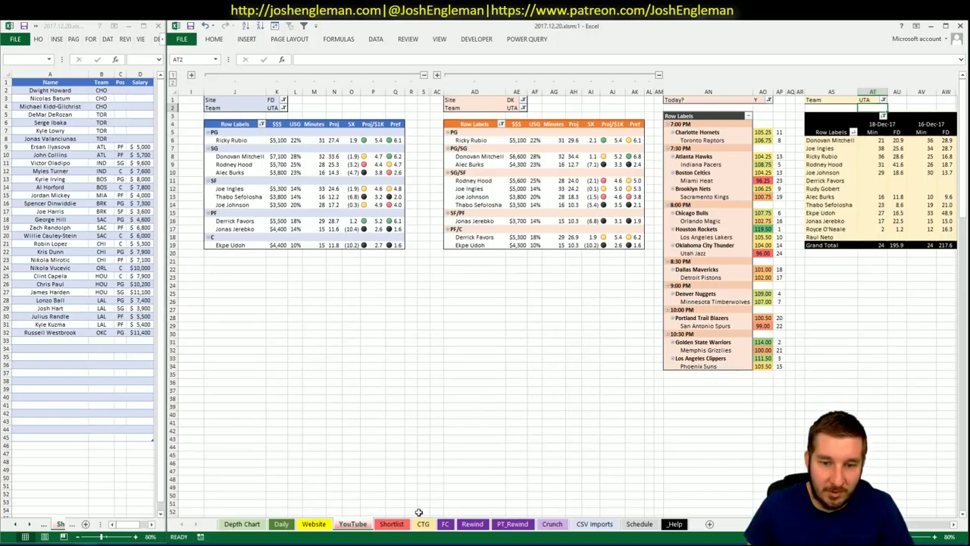
Load the copied Jazz shooting data into the CTG sheet and set the opponent to OKC
{"action": "key", "text": "ctrl+Page_Down"}
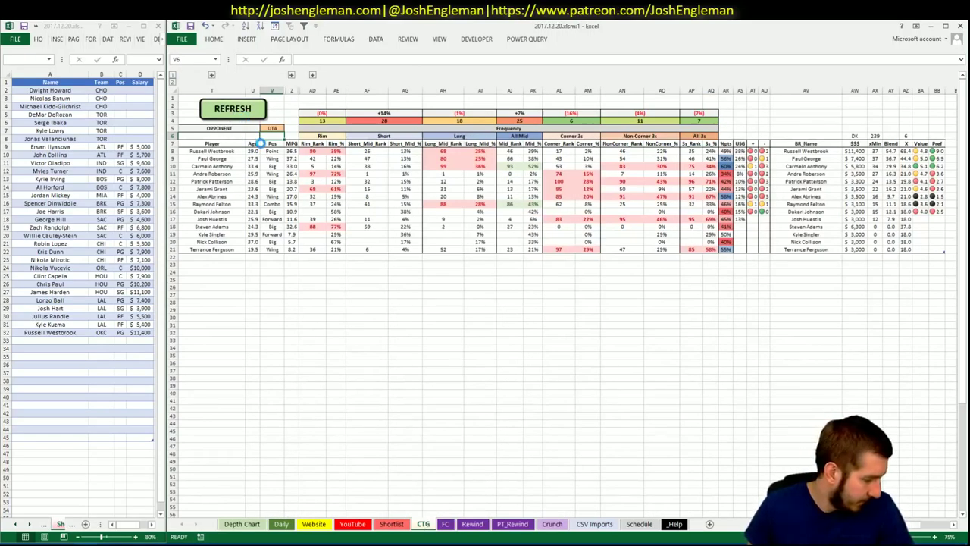
{"action": "left_click", "coordinate": [273, 128]}
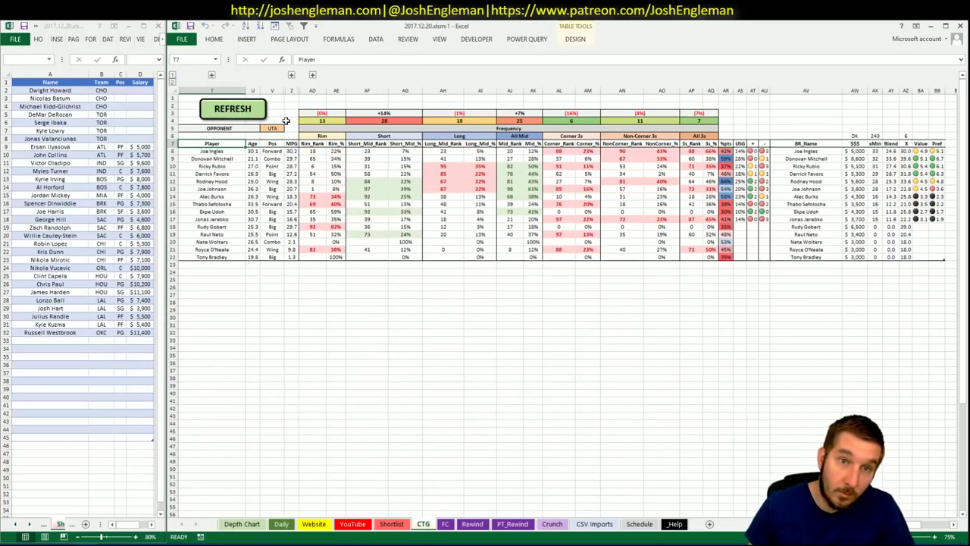
{"action": "key", "text": "Delete"}
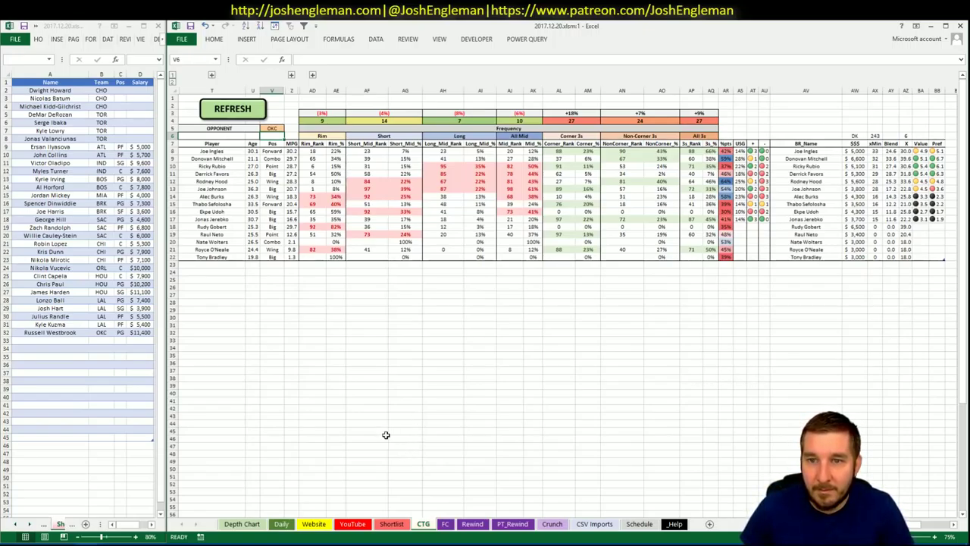
Check the Jazz's recent minutes on the Depth Chart sheet and their projections and game log on the YouTube sheet
{"action": "left_click", "coordinate": [281, 523]}
{"action": "left_click", "coordinate": [317, 524]}
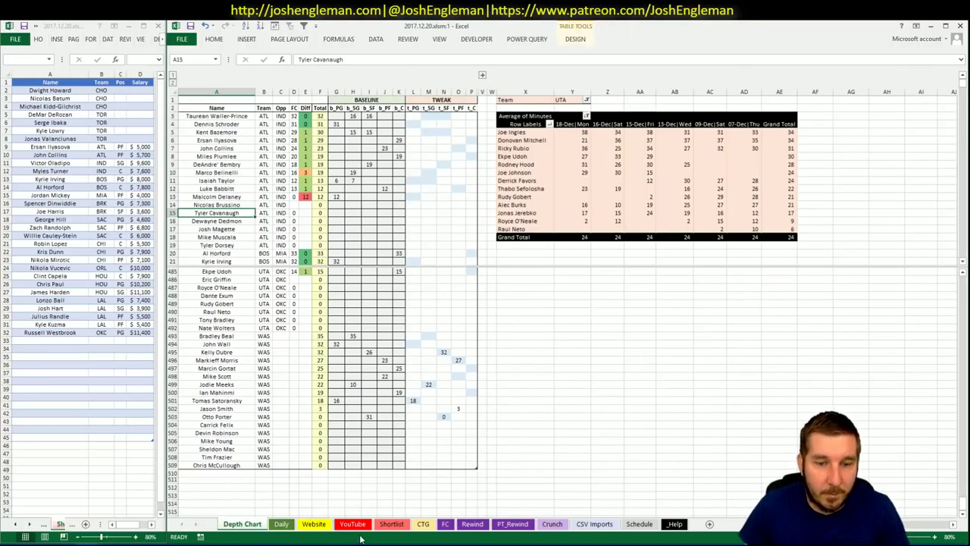
{"action": "left_click", "coordinate": [354, 522]}
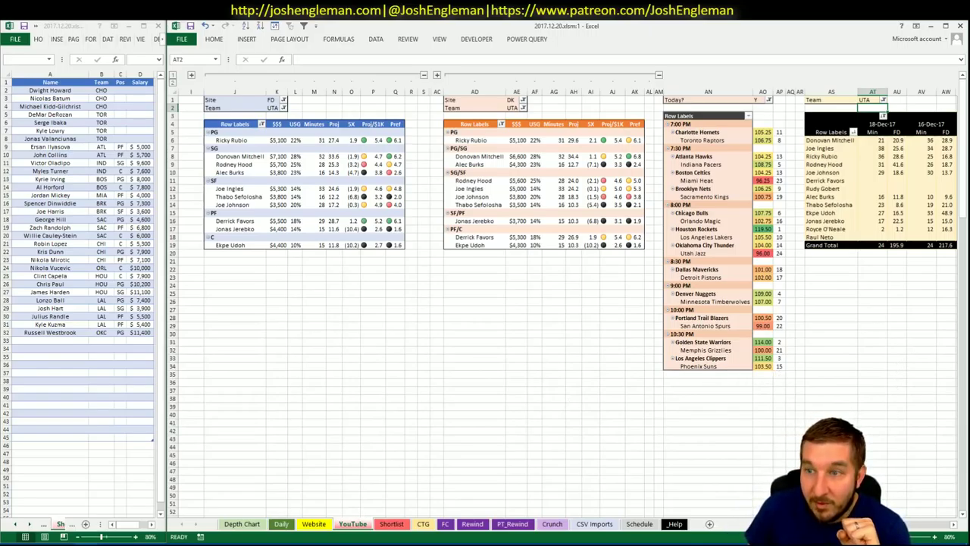
{"action": "scroll", "coordinate": [568, 303], "scroll_direction": "right", "scroll_amount": 3}
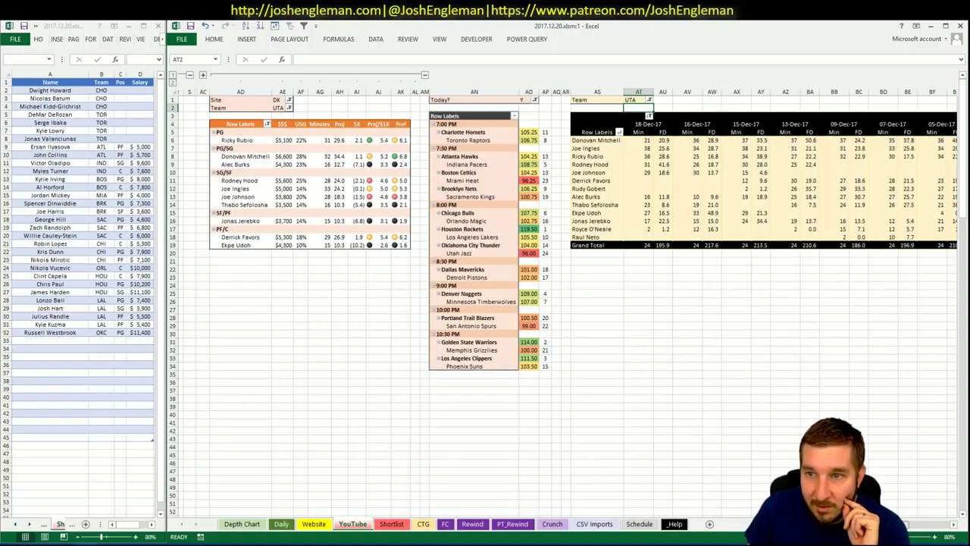
{"action": "scroll", "coordinate": [917, 528], "scroll_direction": "right", "scroll_amount": 3}
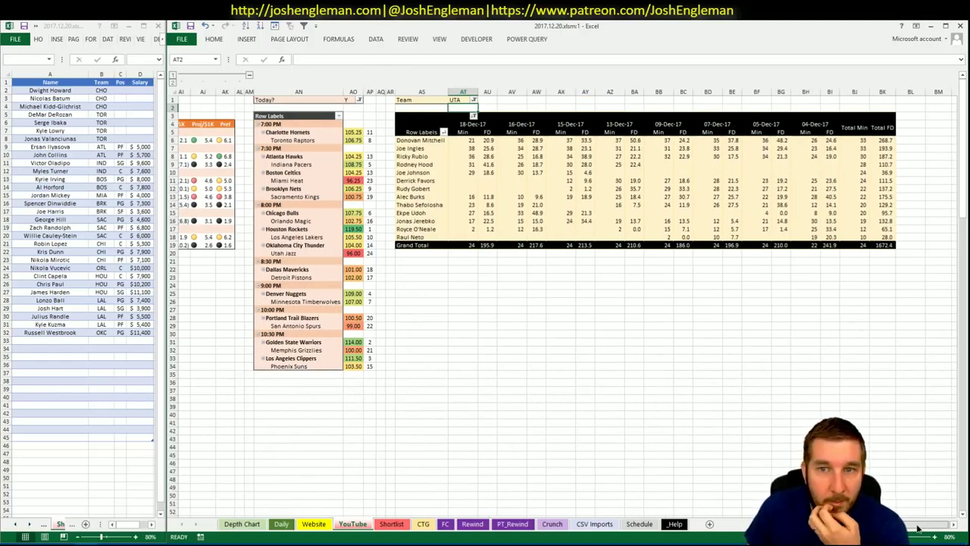
{"action": "scroll", "coordinate": [918, 528], "scroll_direction": "left", "scroll_amount": 6}
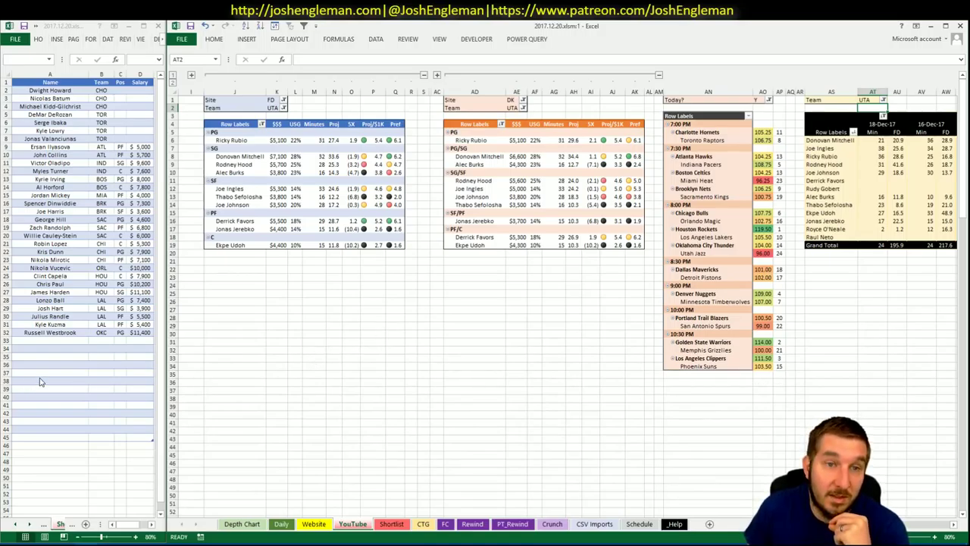
Recheck the Jazz game log and add Joe Ingles to the shortlist in cell A33
{"action": "left_click", "coordinate": [66, 340]}
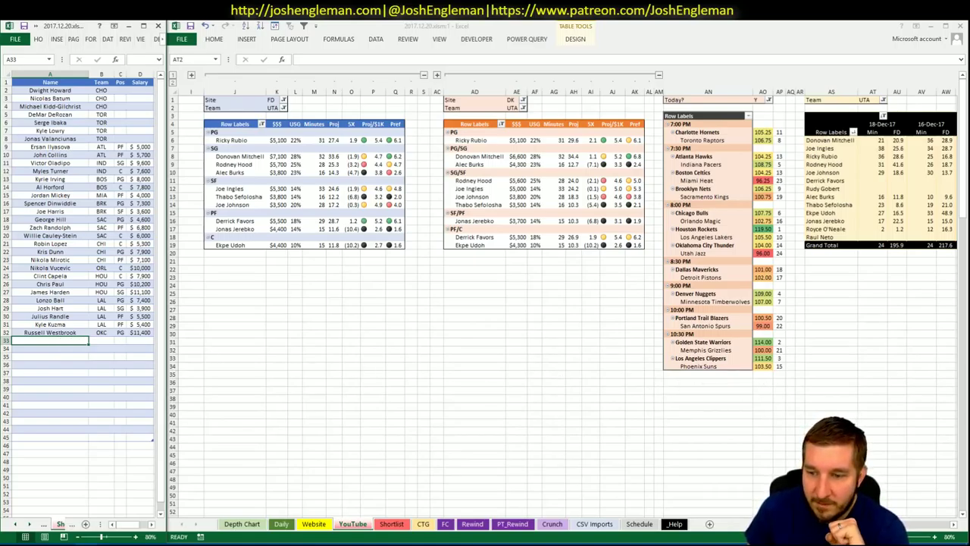
{"action": "scroll", "coordinate": [923, 535], "scroll_direction": "right", "scroll_amount": 5}
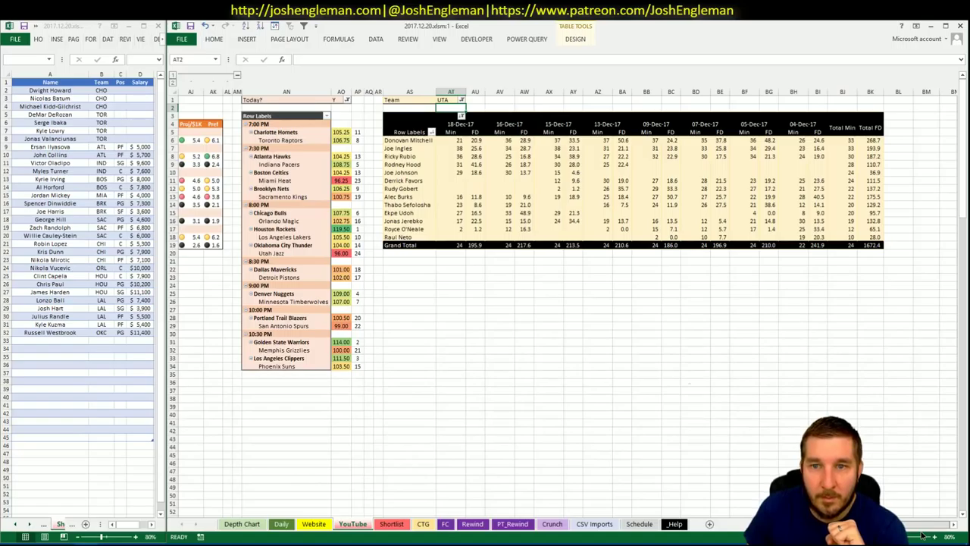
{"action": "scroll", "coordinate": [923, 535], "scroll_direction": "left", "scroll_amount": 5}
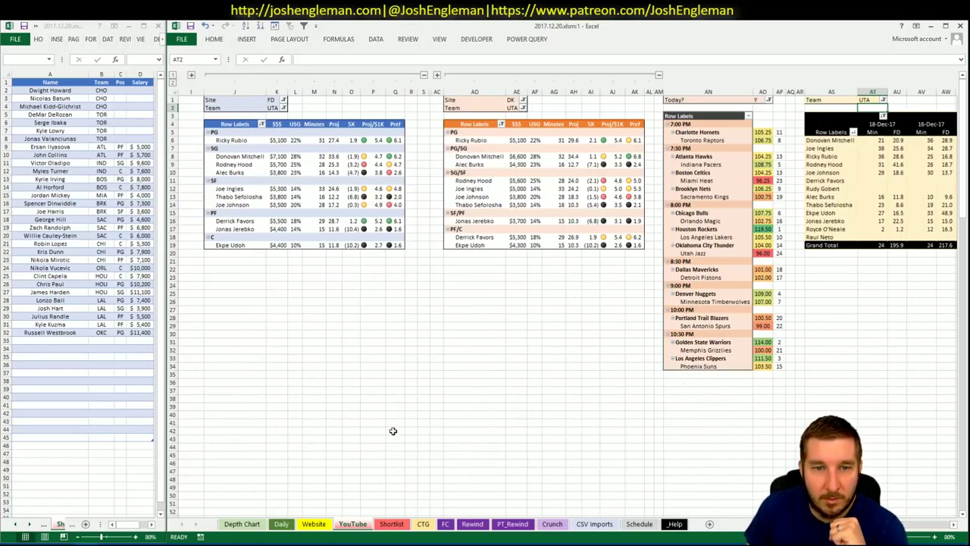
{"action": "left_click", "coordinate": [48, 345]}
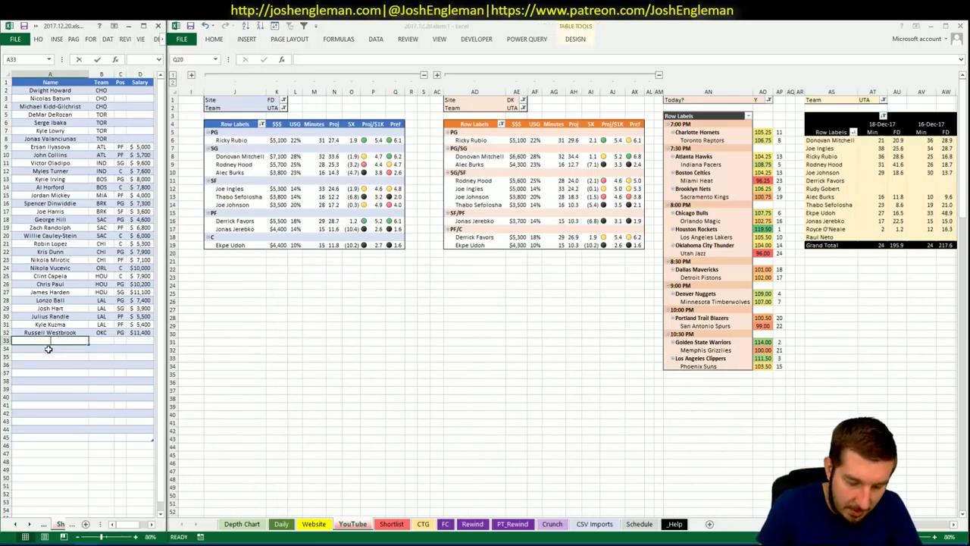
{"action": "type", "text": "Joe Ingles"}
{"action": "key", "text": "Return"}
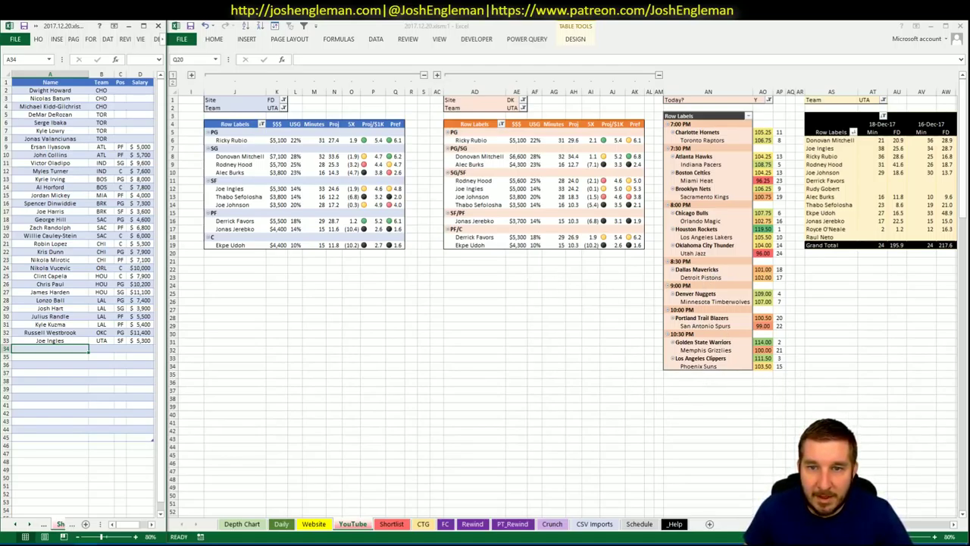
Compare the remaining Jazz players' game log minutes and fantasy points with their FD and DK projections
{"action": "left_click", "coordinate": [395, 253]}
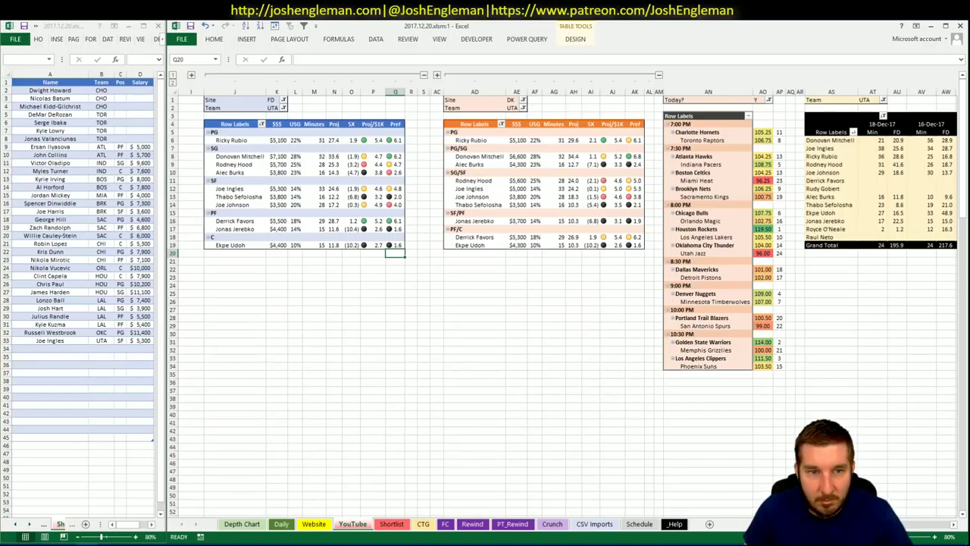
{"action": "scroll", "coordinate": [917, 525], "scroll_direction": "right", "scroll_amount": 5}
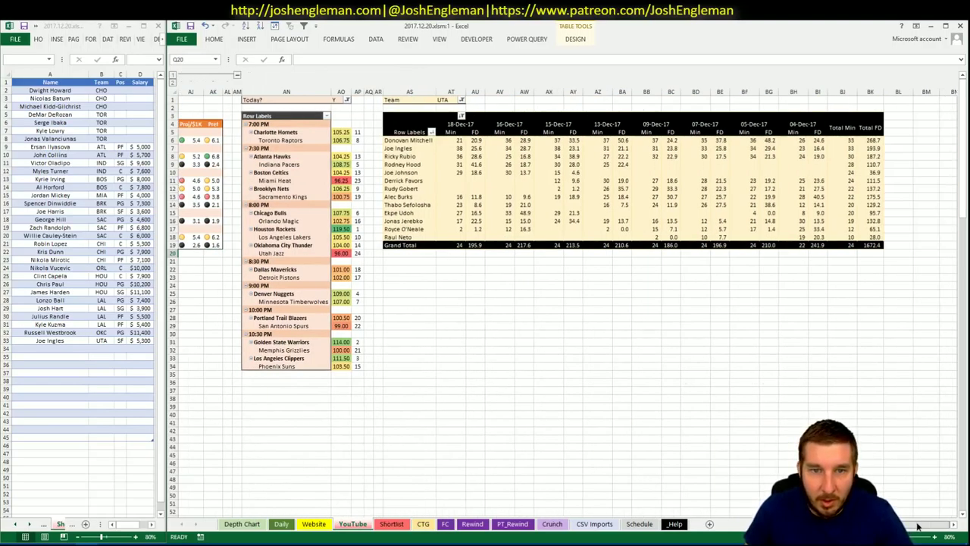
{"action": "scroll", "coordinate": [916, 525], "scroll_direction": "left", "scroll_amount": 8}
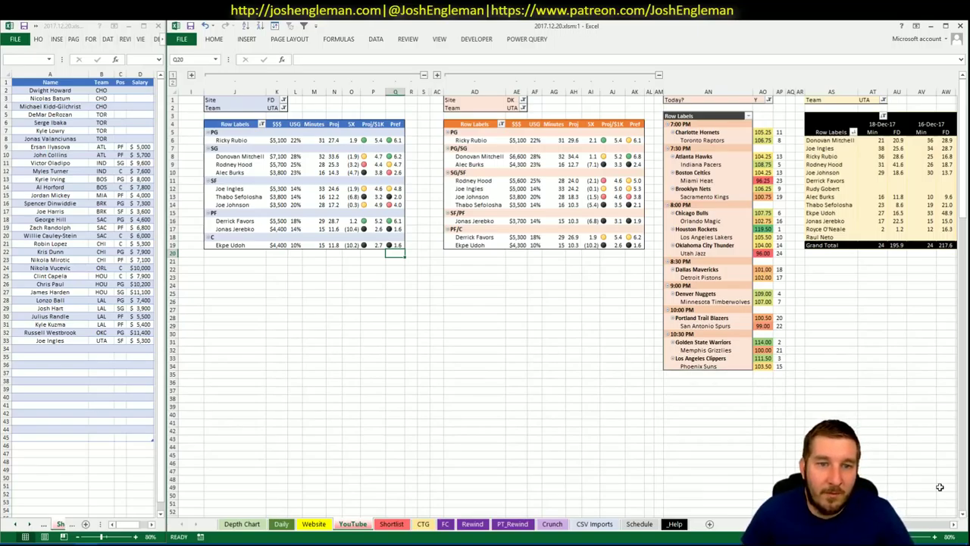
{"action": "left_click", "coordinate": [916, 524]}
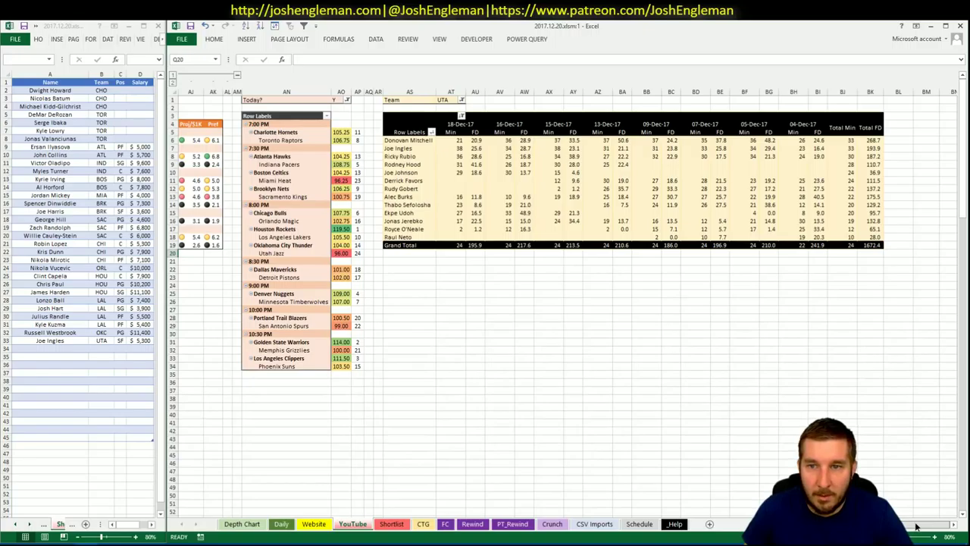
{"action": "left_click_drag", "start_coordinate": [915, 524], "coordinate": [698, 506]}
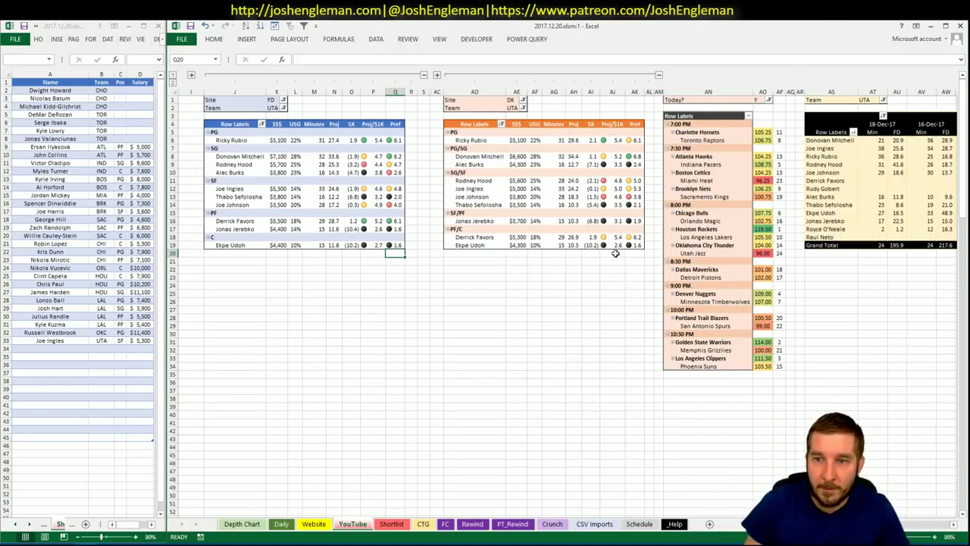
Filter the FD, DK and game log pivot tables on the YouTube sheet to team DAL
{"action": "left_click", "coordinate": [275, 114]}
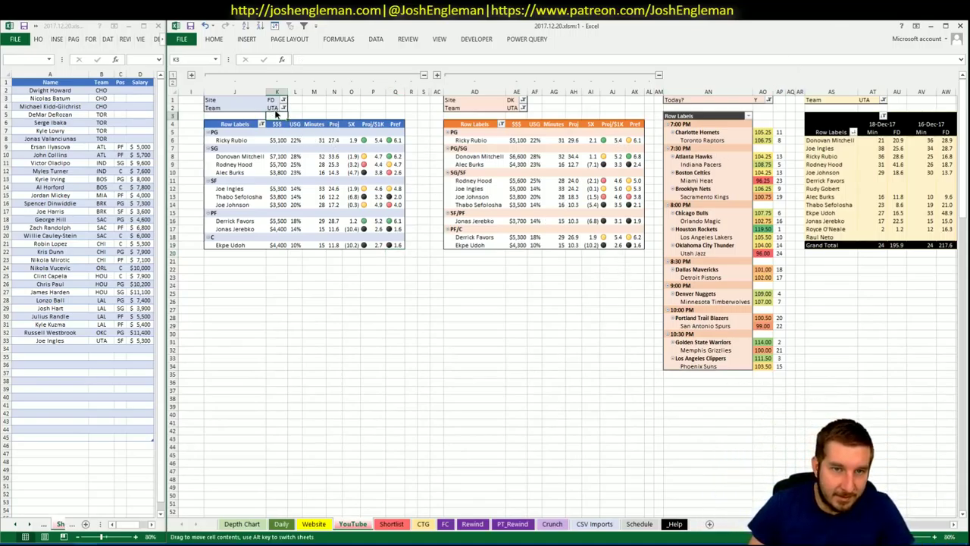
{"action": "left_click", "coordinate": [274, 108]}
{"action": "type", "text": "DAL"}
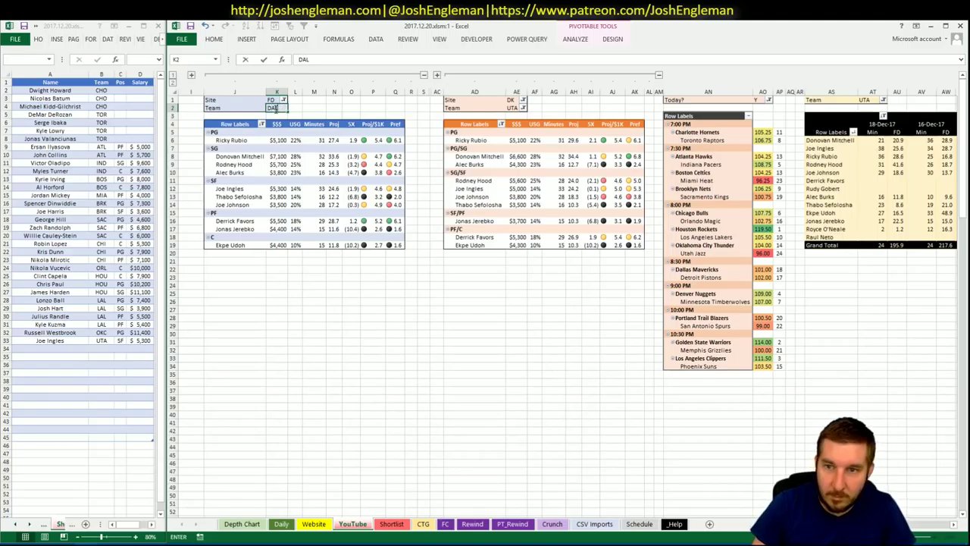
{"action": "key", "text": "Tab"}
{"action": "left_click", "coordinate": [191, 25]}
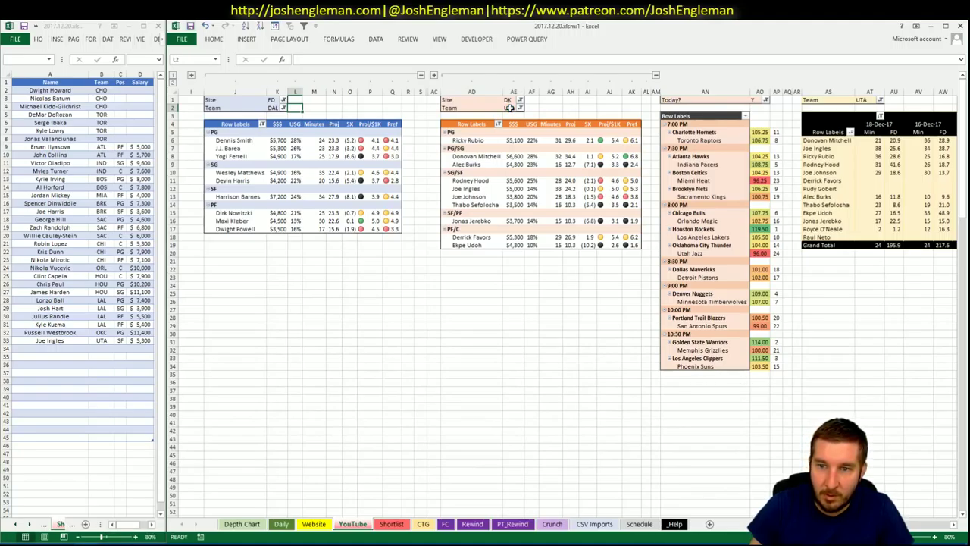
{"action": "left_click", "coordinate": [509, 107]}
{"action": "type", "text": "DAL"}
{"action": "key", "text": "Return"}
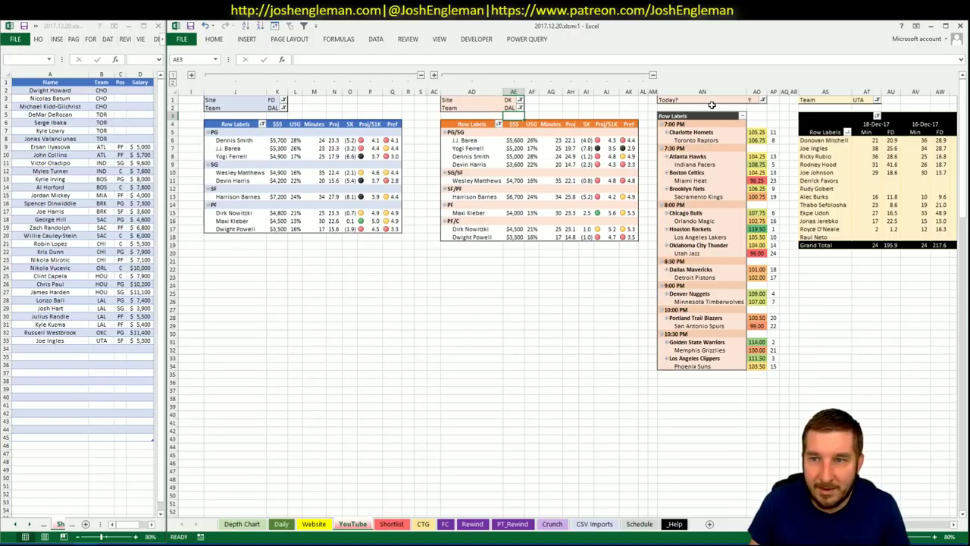
{"action": "left_click", "coordinate": [863, 99]}
{"action": "type", "text": "DAL"}
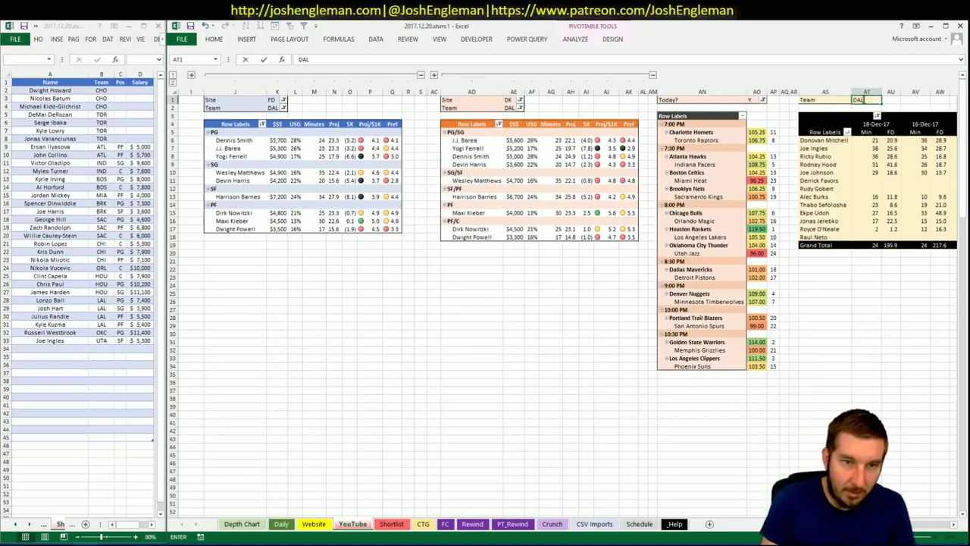
{"action": "key", "text": "Return"}
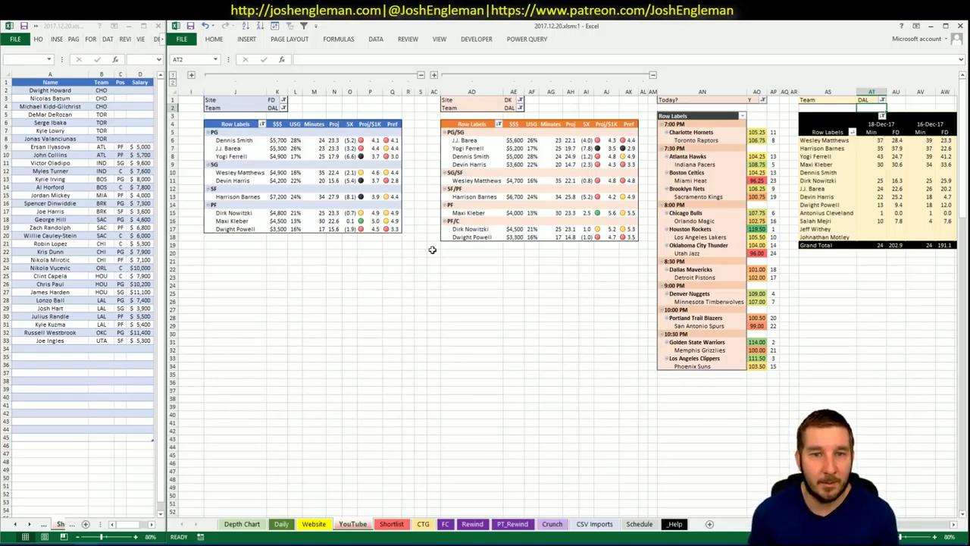
Set the opponent on the CTG sheet to DET
{"action": "left_click", "coordinate": [423, 523]}
{"action": "left_click", "coordinate": [273, 128]}
{"action": "type", "text": "DET"}
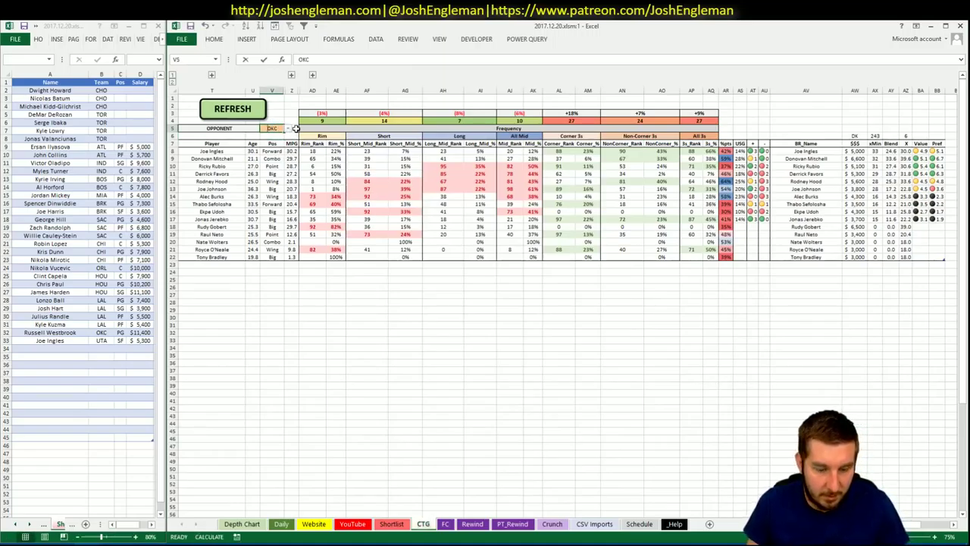
{"action": "key", "text": "Return"}
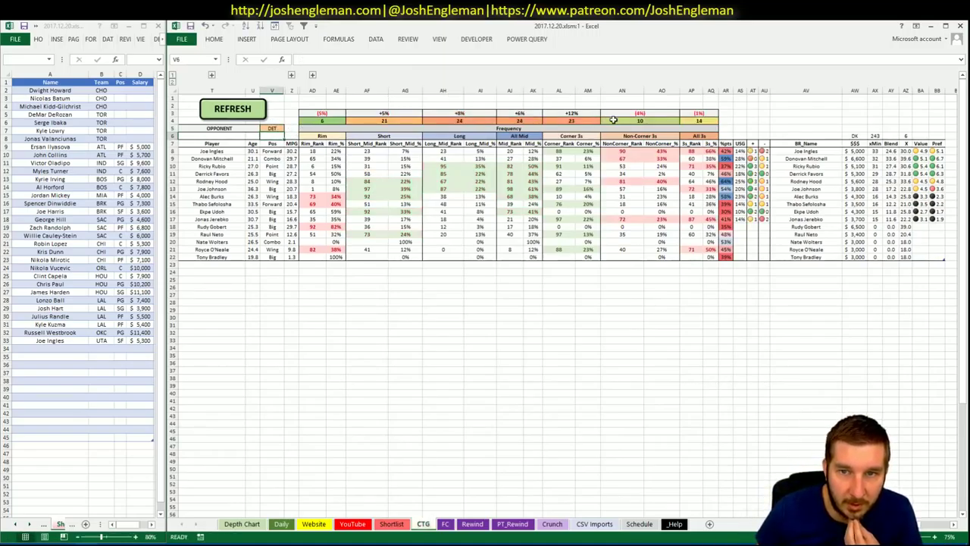
Return to the YouTube sheet, check the Dallas game log and add Maxi Kleber to the shortlist's next empty row
{"action": "left_click", "coordinate": [295, 524]}
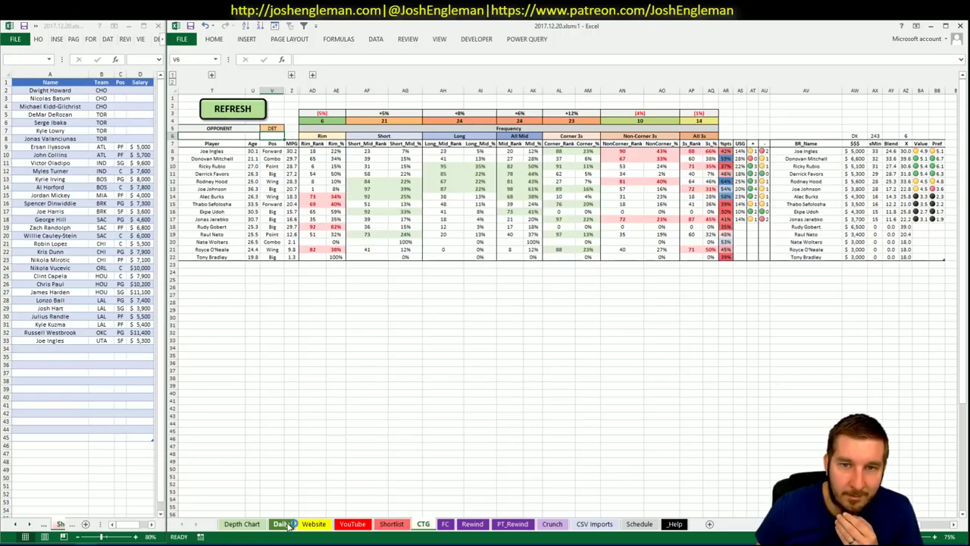
{"action": "left_click", "coordinate": [361, 525]}
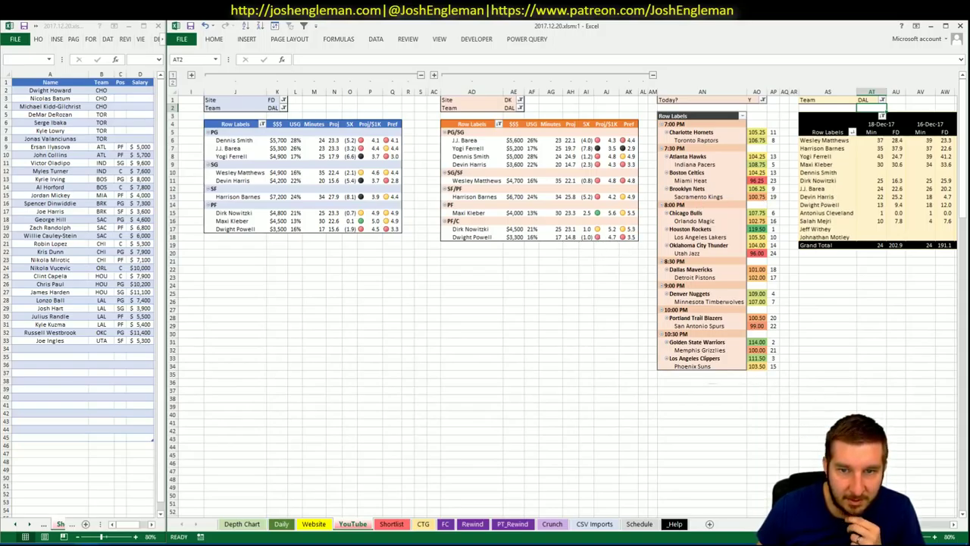
{"action": "scroll", "coordinate": [566, 293], "scroll_direction": "right", "scroll_amount": 7}
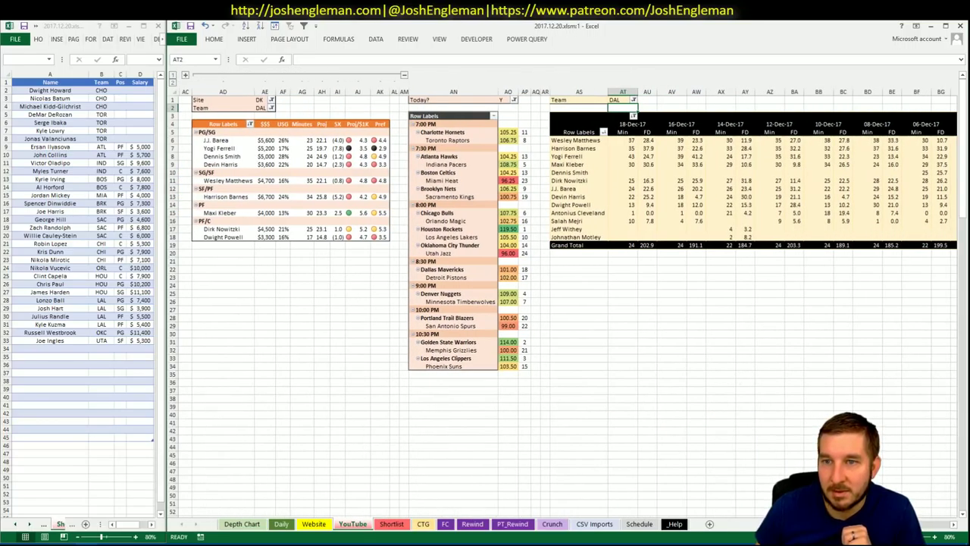
{"action": "scroll", "coordinate": [566, 293], "scroll_direction": "left", "scroll_amount": 7}
{"action": "left_click", "coordinate": [454, 301]}
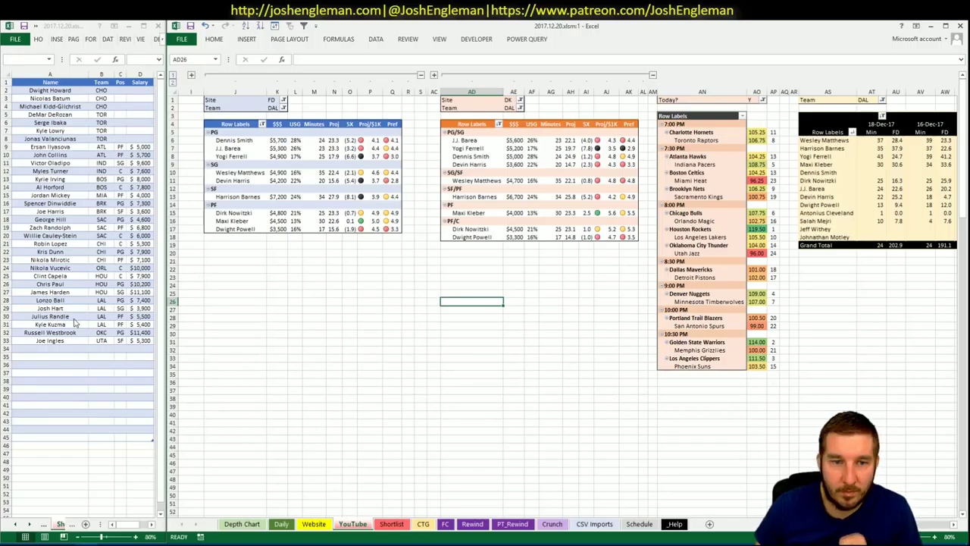
{"action": "left_click", "coordinate": [55, 348]}
{"action": "type", "text": "Max"}
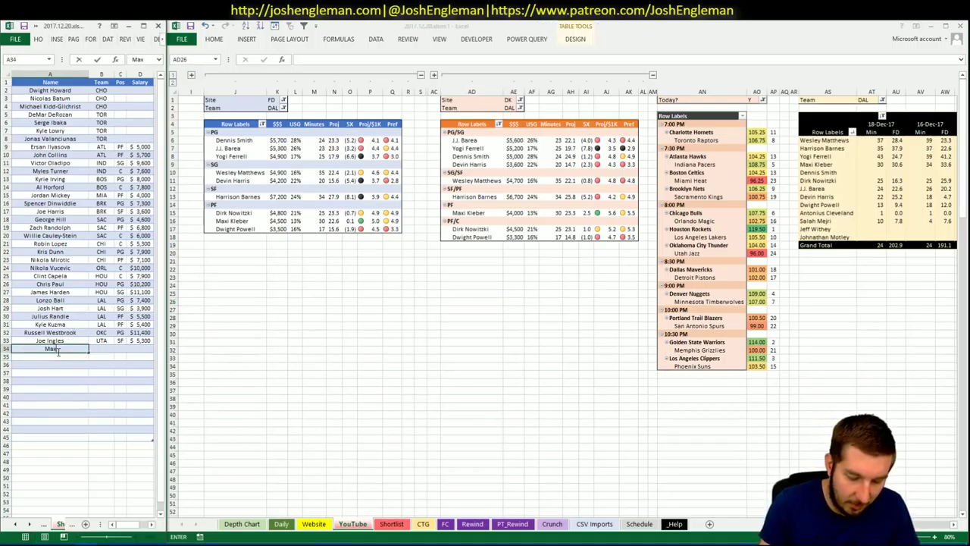
{"action": "type", "text": "i Kleber"}
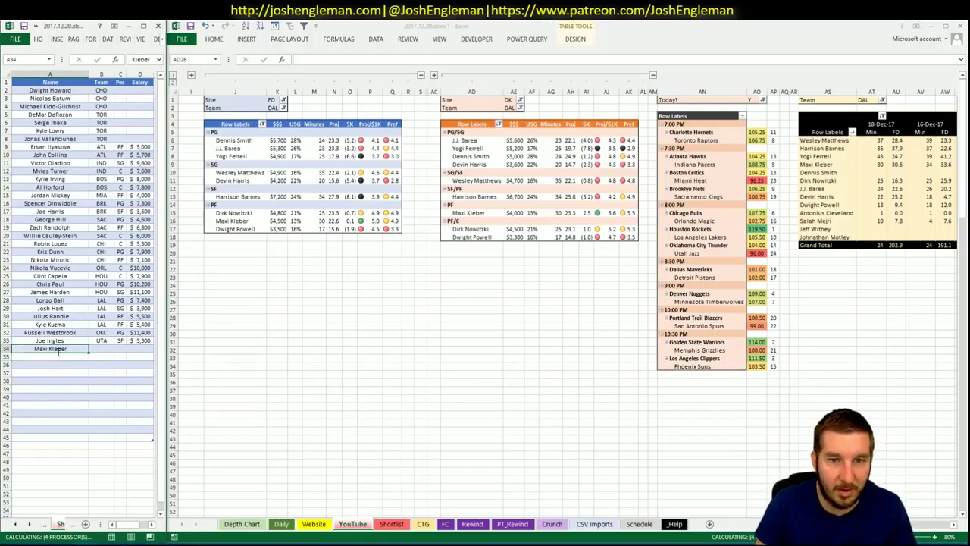
{"action": "key", "text": "Return"}
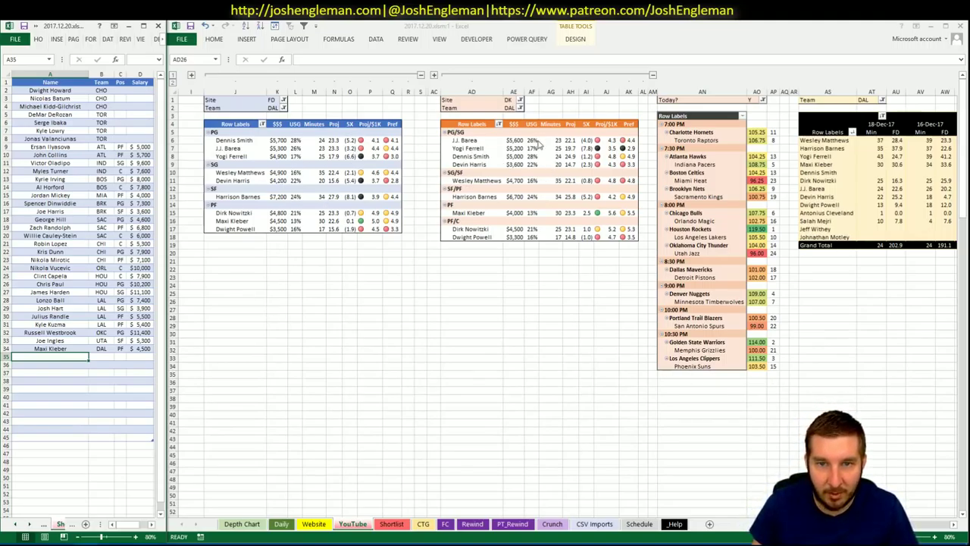
Change the team filter of the FD, DK and game log pivot tables to DET
{"action": "left_click", "coordinate": [348, 106]}
{"action": "left_click", "coordinate": [274, 108]}
{"action": "type", "text": "DET"}
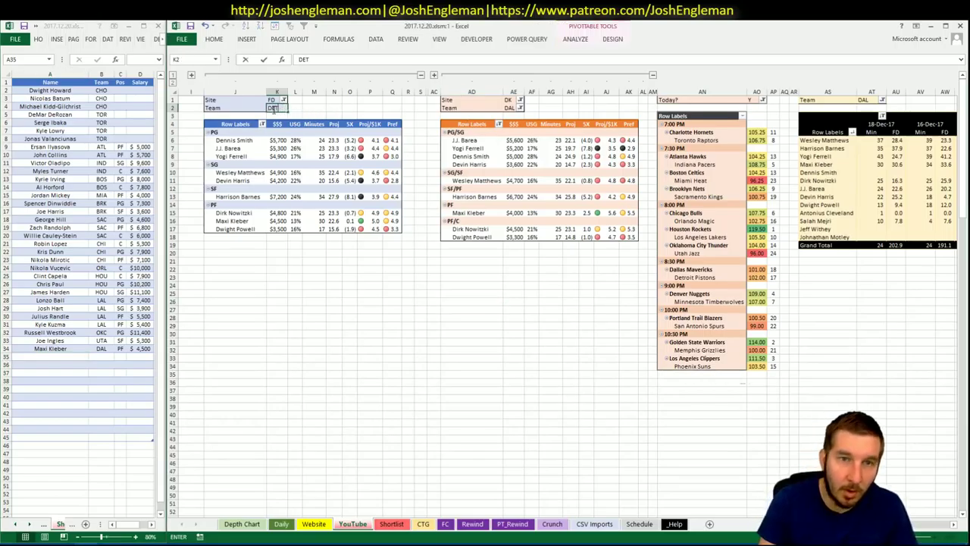
{"action": "key", "text": "Return"}
{"action": "left_click", "coordinate": [512, 107]}
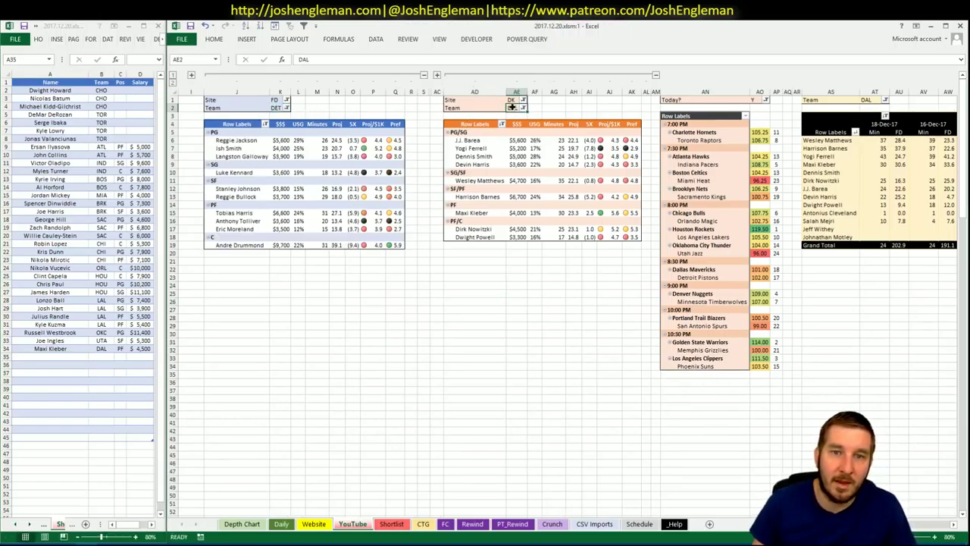
{"action": "type", "text": "DET"}
{"action": "key", "text": "Return"}
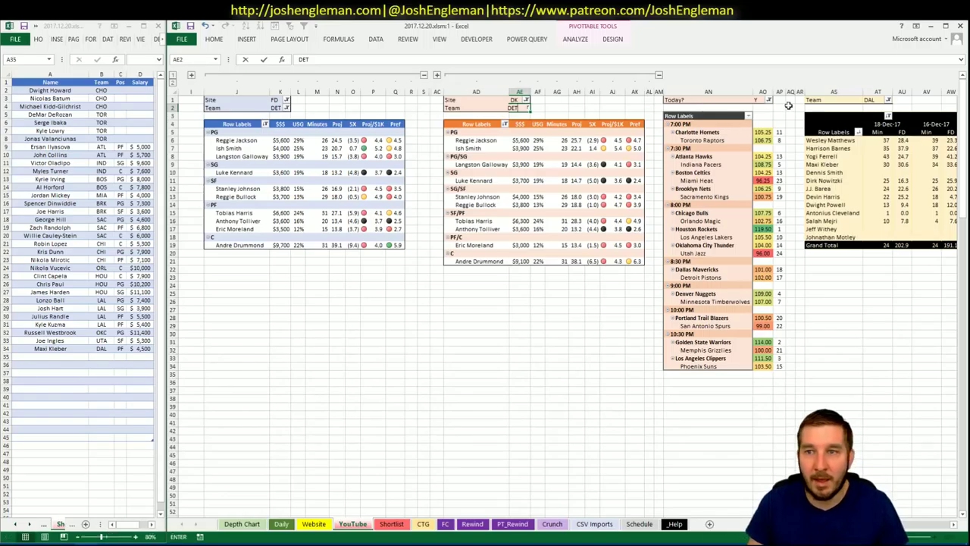
{"action": "left_click", "coordinate": [868, 100]}
{"action": "type", "text": "DET"}
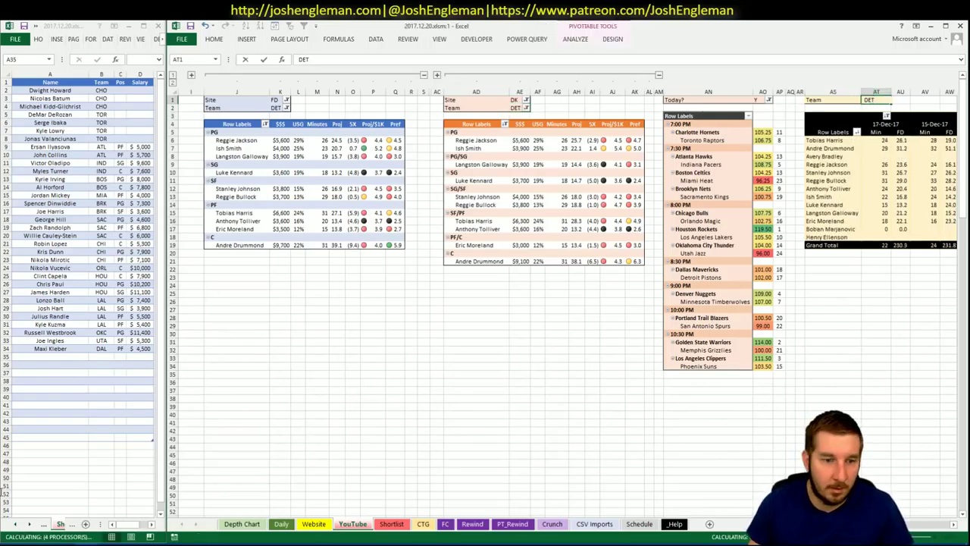
{"action": "key", "text": "Return"}
Switch to the browser and open the Detroit team stats on Cleaning the Glass at the Shooting: Frequency table
{"action": "key", "text": "alt+Tab"}
{"action": "left_click", "coordinate": [293, 114]}
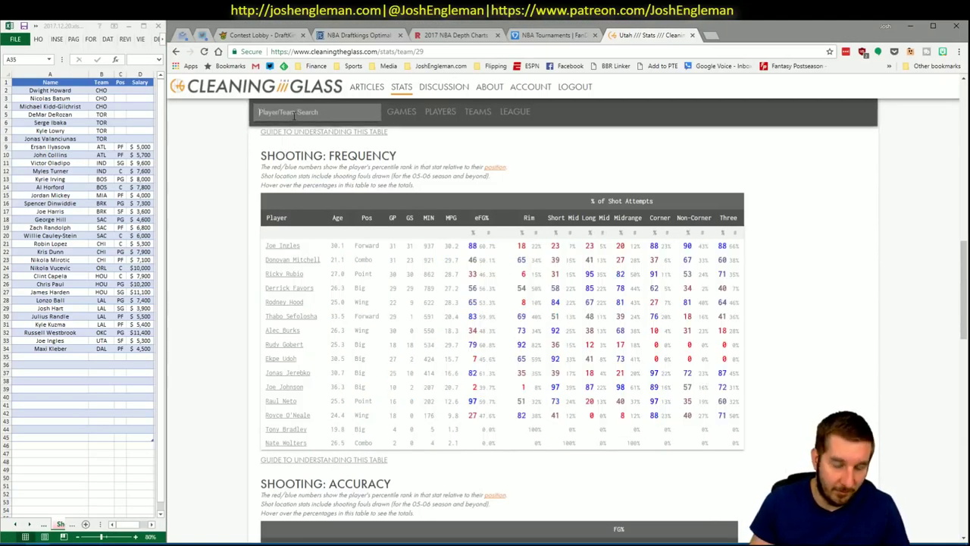
{"action": "type", "text": "det"}
{"action": "key", "text": "Return"}
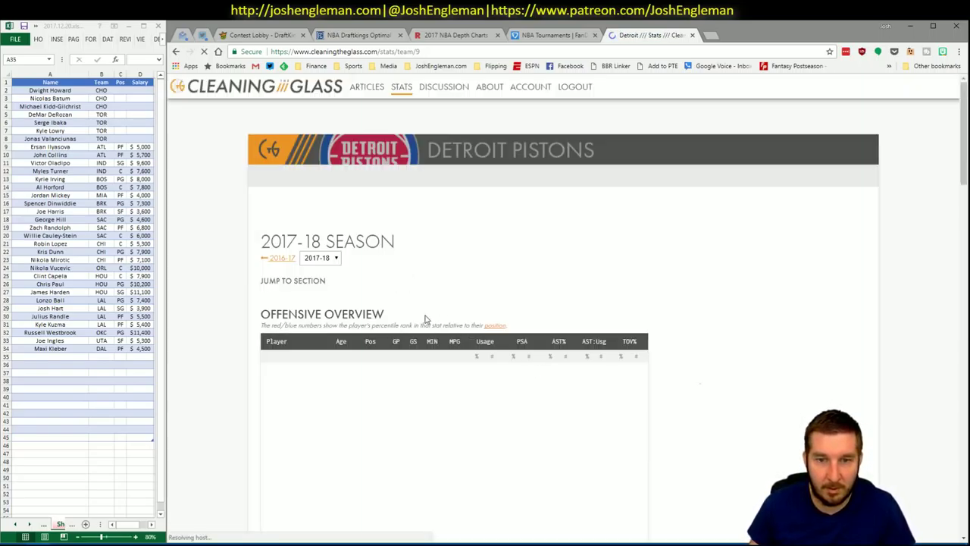
{"action": "scroll", "coordinate": [402, 297], "scroll_direction": "down", "scroll_amount": 1}
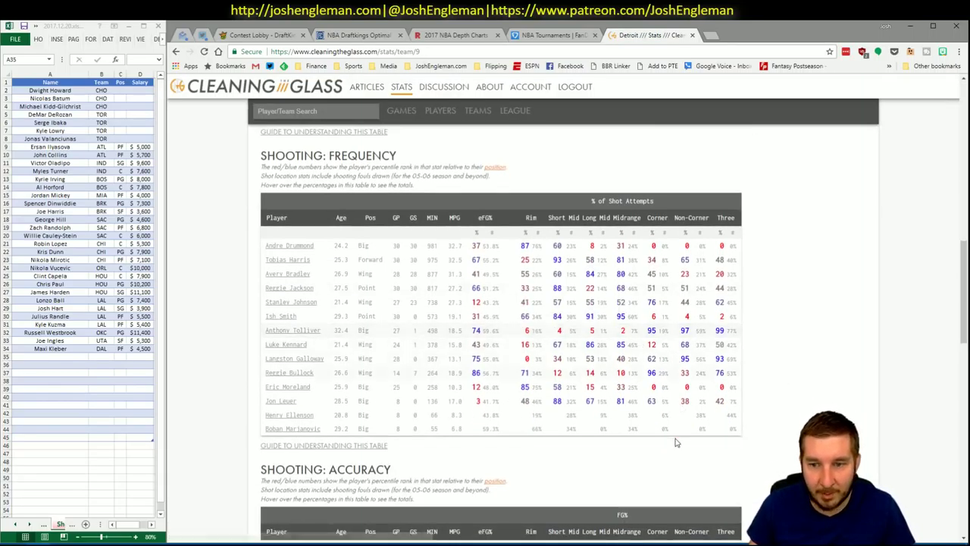
Copy all Detroit player rows from the Shooting: Frequency table and load them into the workbook's CTG sheet
{"action": "left_click_drag", "start_coordinate": [746, 430], "coordinate": [262, 245]}
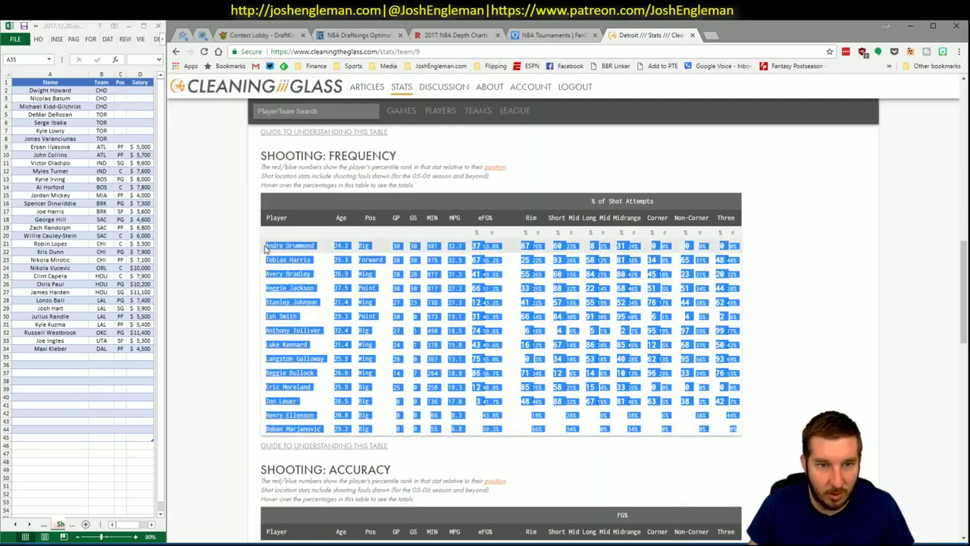
{"action": "key", "text": "alt+Tab"}
{"action": "left_click", "coordinate": [423, 523]}
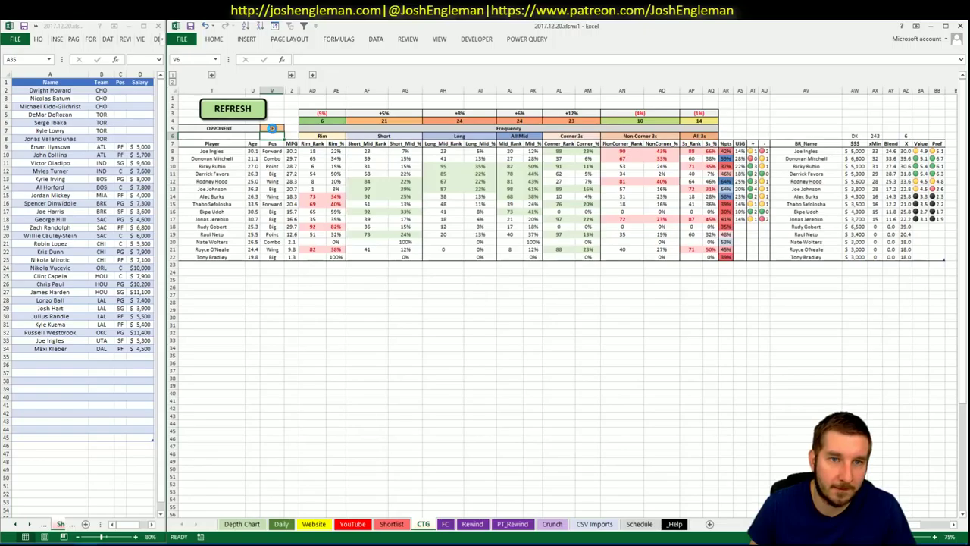
{"action": "key", "text": "ctrl+v"}
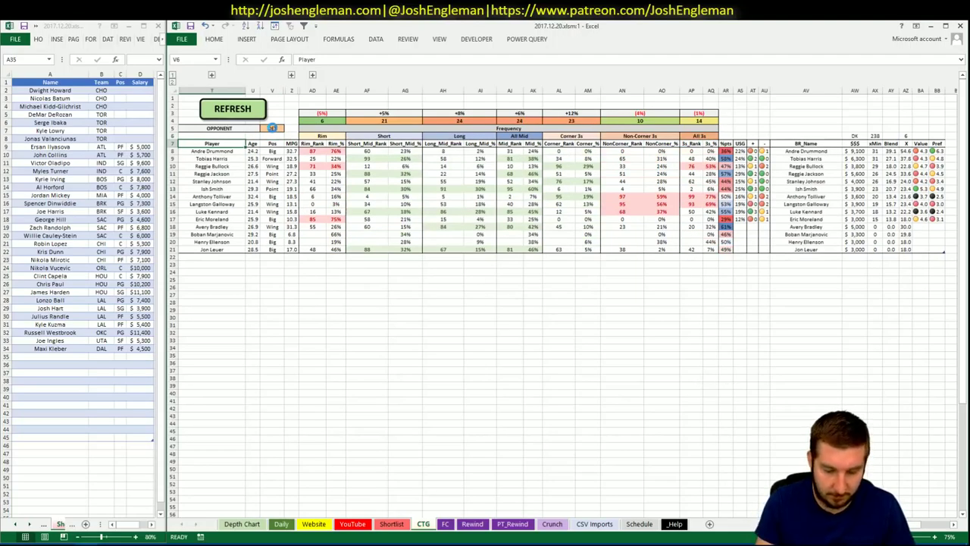
Set the opponent for the Detroit shooting table on the CTG sheet to DAL
{"action": "type", "text": "DAL"}
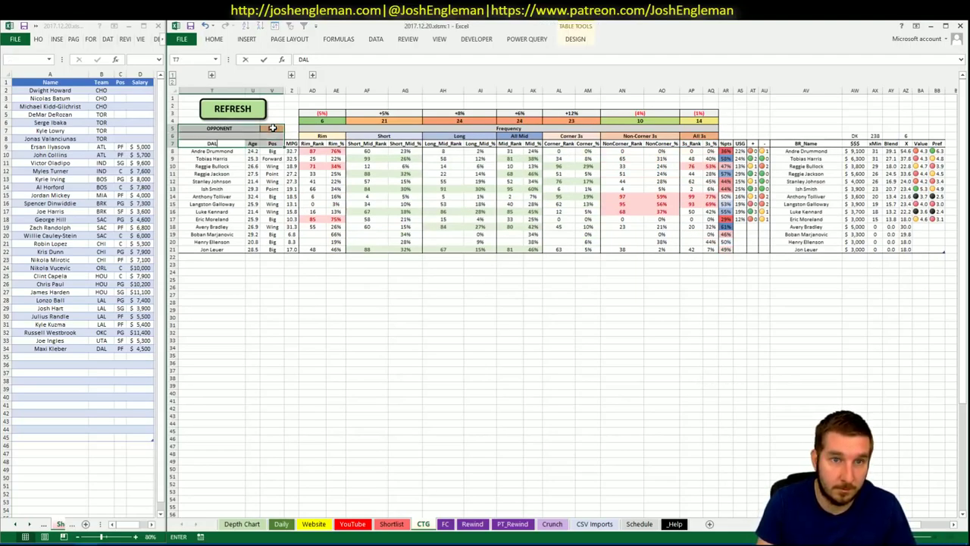
{"action": "key", "text": "Escape"}
{"action": "left_click", "coordinate": [272, 128]}
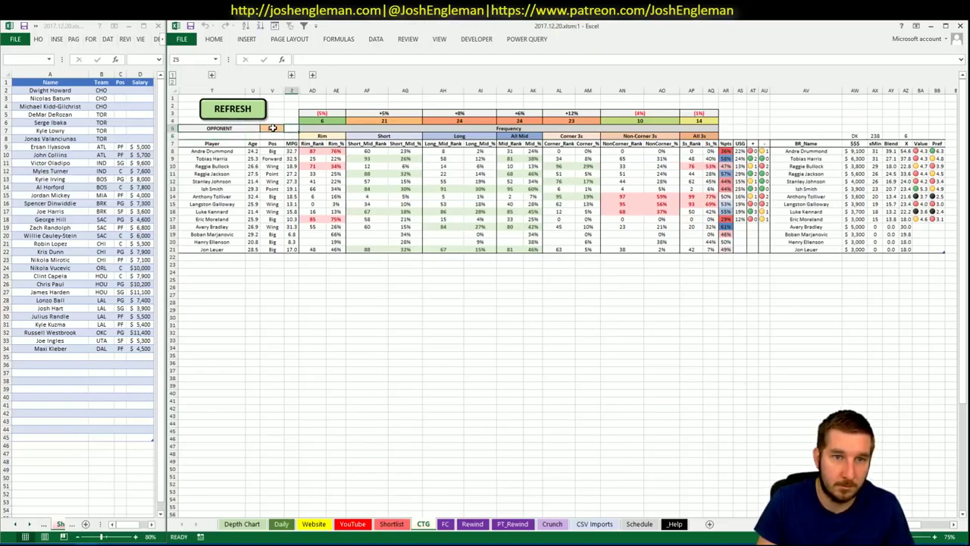
{"action": "type", "text": "DAL"}
{"action": "key", "text": "Return"}
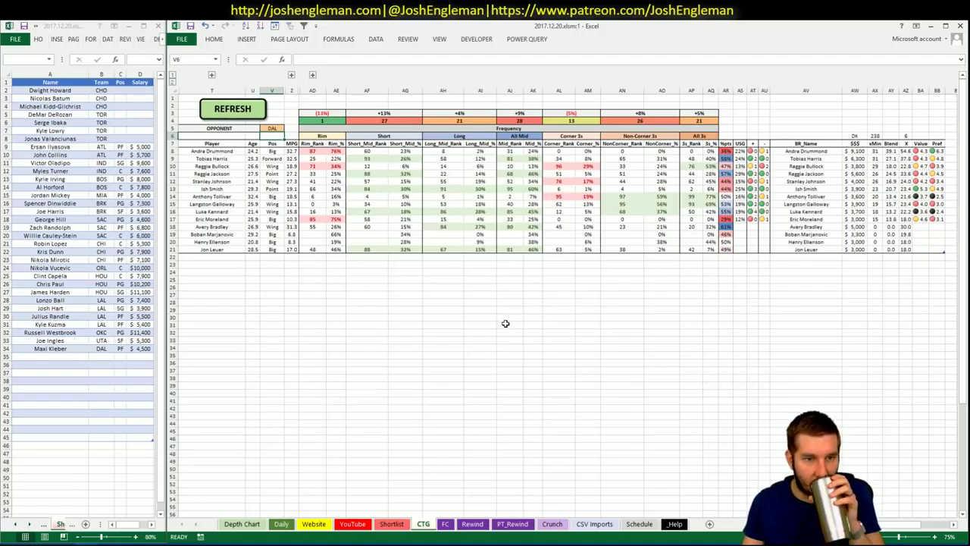
Return to the YouTube sheet, check the Detroit game log and add Andre Drummond to the shortlist's next empty row
{"action": "left_click", "coordinate": [312, 523]}
{"action": "left_click", "coordinate": [352, 523]}
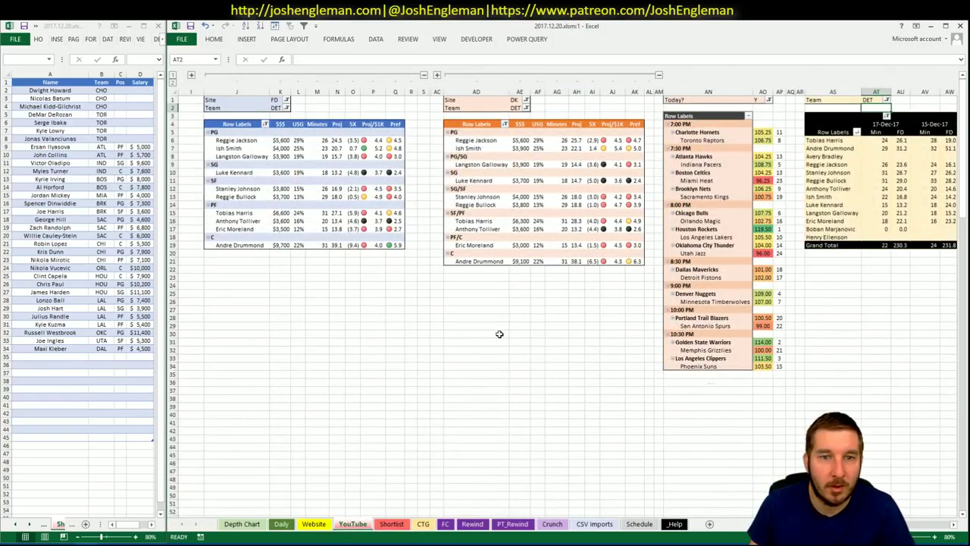
{"action": "scroll", "coordinate": [918, 531], "scroll_direction": "right", "scroll_amount": 5}
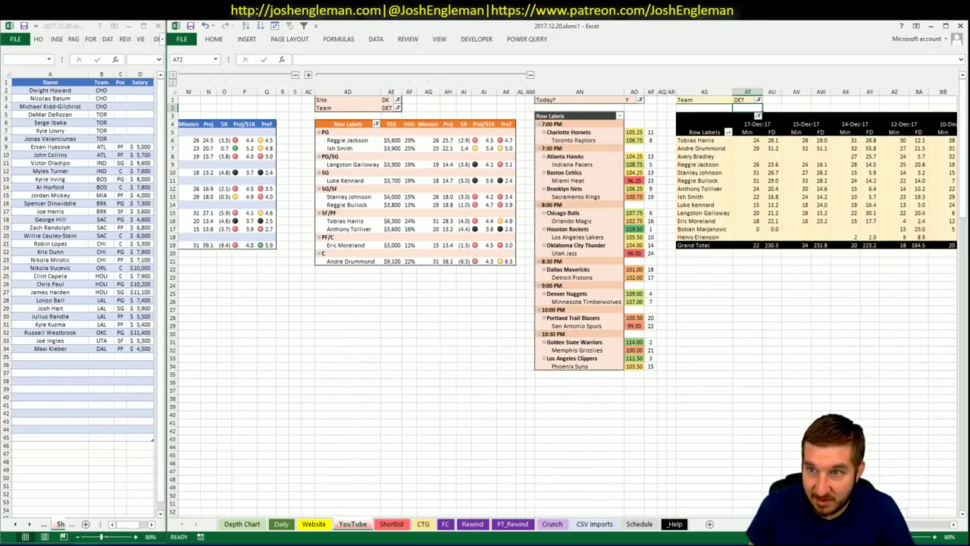
{"action": "scroll", "coordinate": [921, 531], "scroll_direction": "right", "scroll_amount": 3}
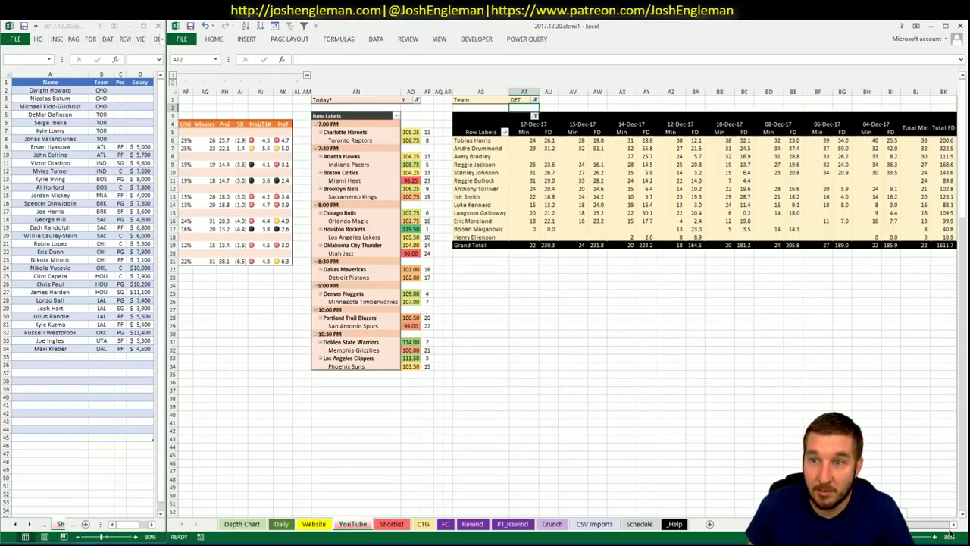
{"action": "scroll", "coordinate": [949, 535], "scroll_direction": "left", "scroll_amount": 8}
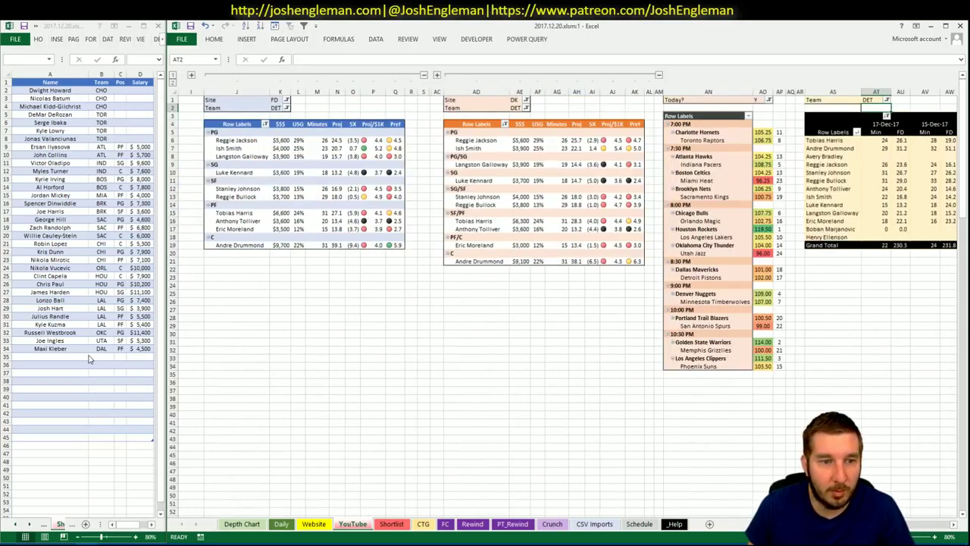
{"action": "left_click", "coordinate": [76, 356]}
{"action": "type", "text": "Al"}
{"action": "key", "text": "BackSpace"}
{"action": "key", "text": "BackSpace"}
{"action": "type", "text": "and"}
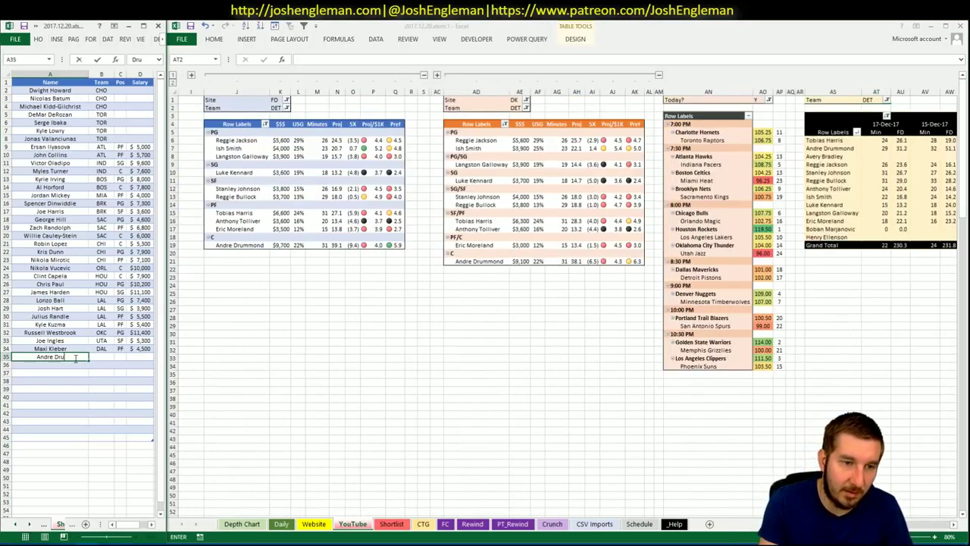
{"action": "key", "text": "Return"}
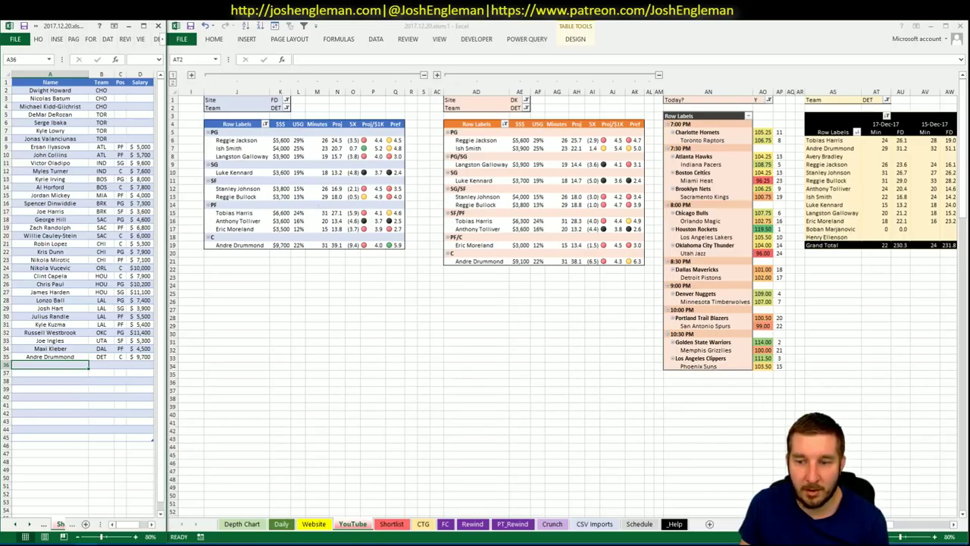
Check the Detroit game log on the YouTube sheet and add Reggie Bullock to the shortlist's next empty row
{"action": "key", "text": "alt+Tab"}
{"action": "scroll", "coordinate": [500, 303], "scroll_direction": "right", "scroll_amount": 4}
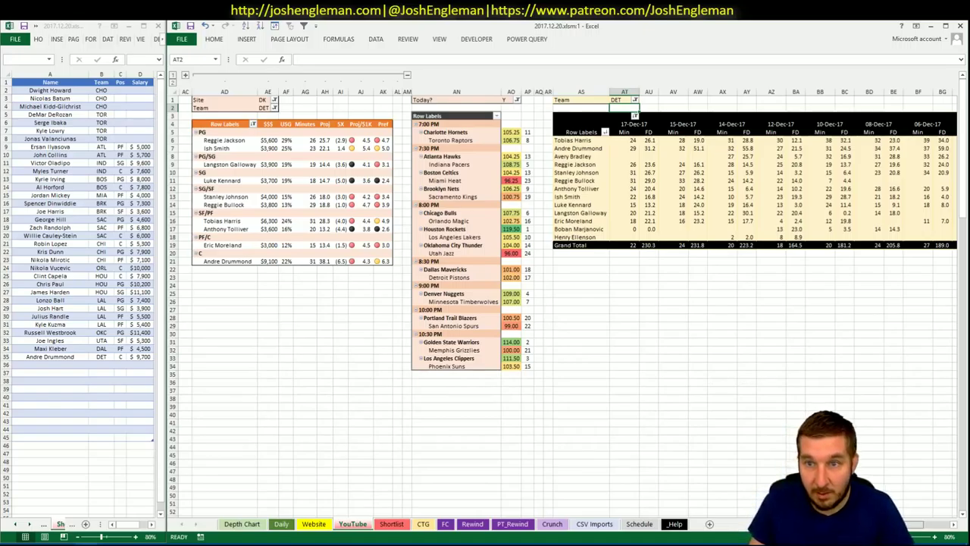
{"action": "scroll", "coordinate": [519, 395], "scroll_direction": "left", "scroll_amount": 4}
{"action": "left_click", "coordinate": [91, 374]}
{"action": "left_click", "coordinate": [87, 365]}
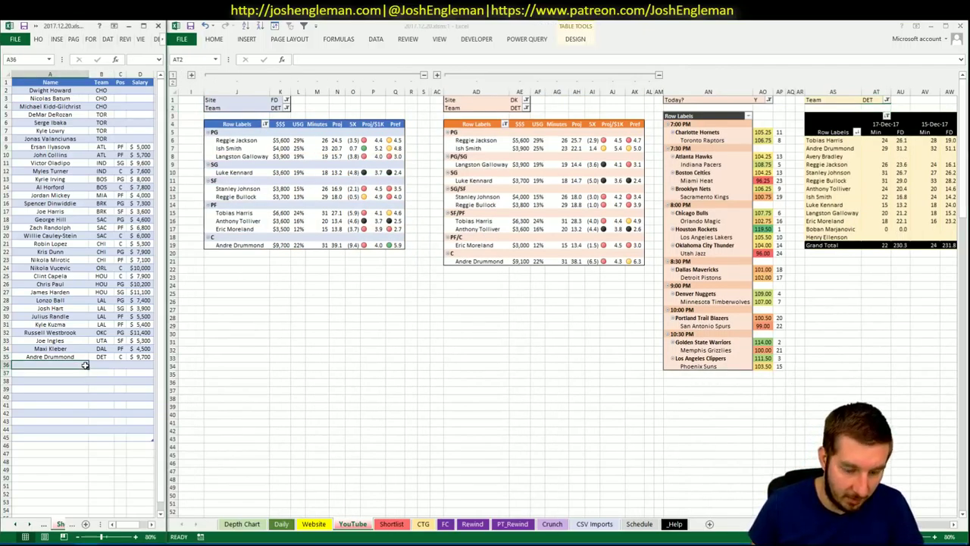
{"action": "type", "text": "Reggie Bullock"}
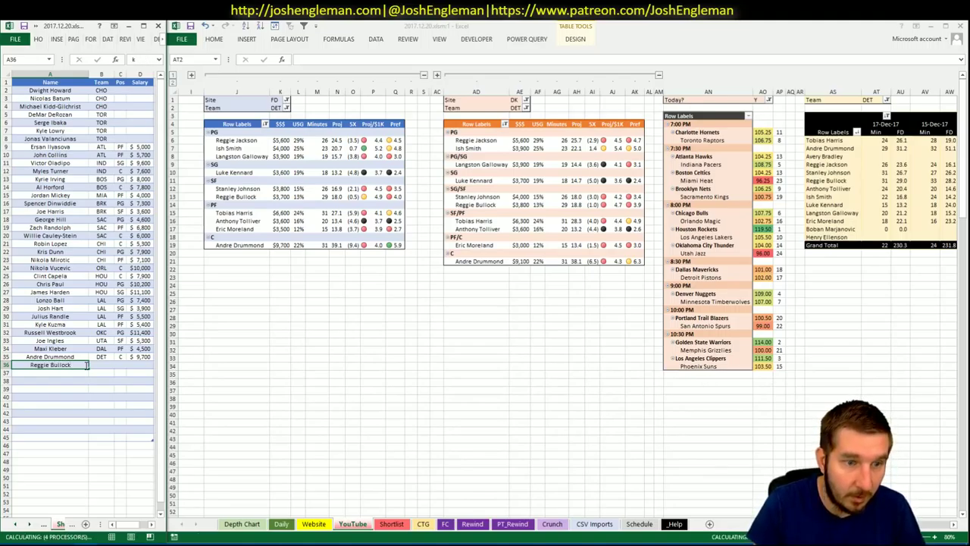
{"action": "key", "text": "Return"}
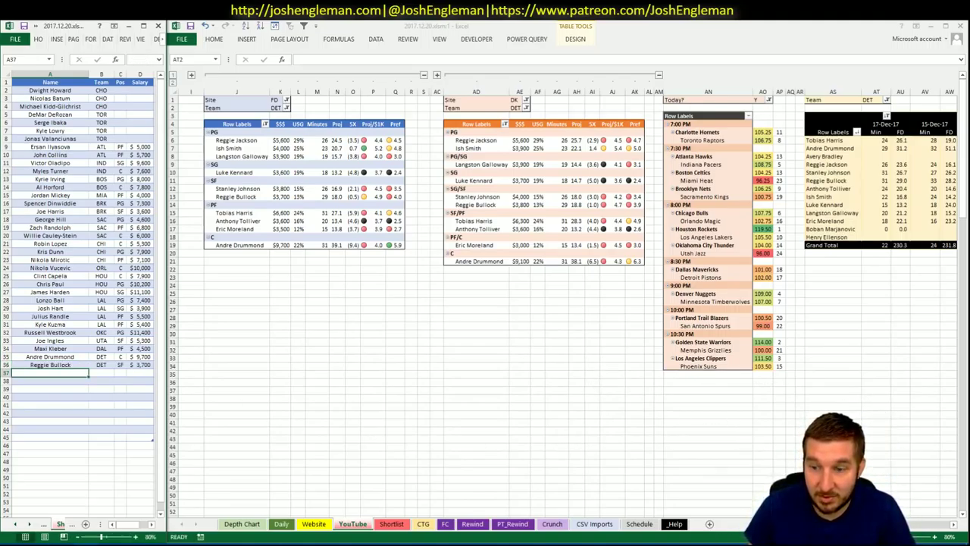
Review the Detroit game log again and add Stanley Johnson to the shortlist below Reggie Bullock
{"action": "key", "text": "alt+Tab"}
{"action": "scroll", "coordinate": [564, 303], "scroll_direction": "right", "scroll_amount": 3}
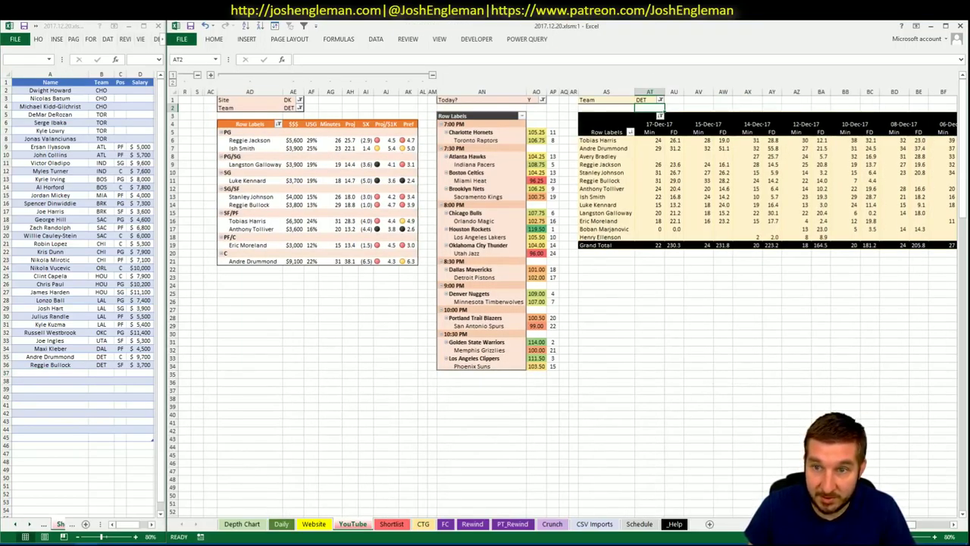
{"action": "scroll", "coordinate": [565, 303], "scroll_direction": "left", "scroll_amount": 3}
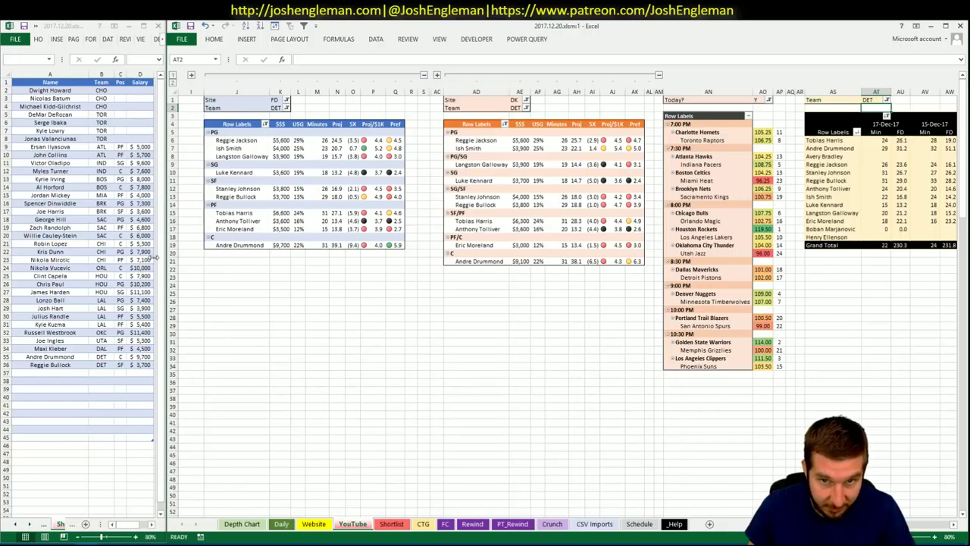
{"action": "left_click", "coordinate": [60, 372]}
{"action": "type", "text": "Stanley"}
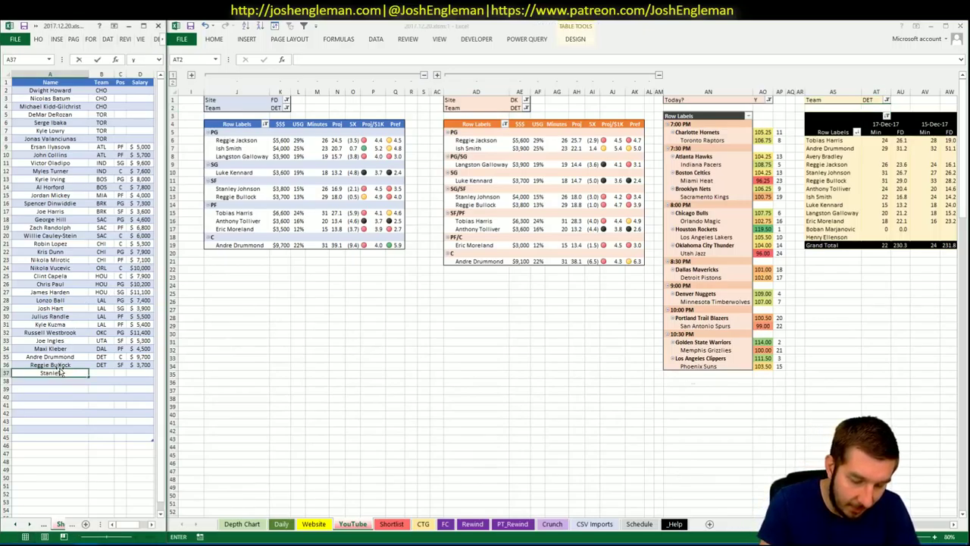
{"action": "type", "text": " Johnson"}
{"action": "key", "text": "Return"}
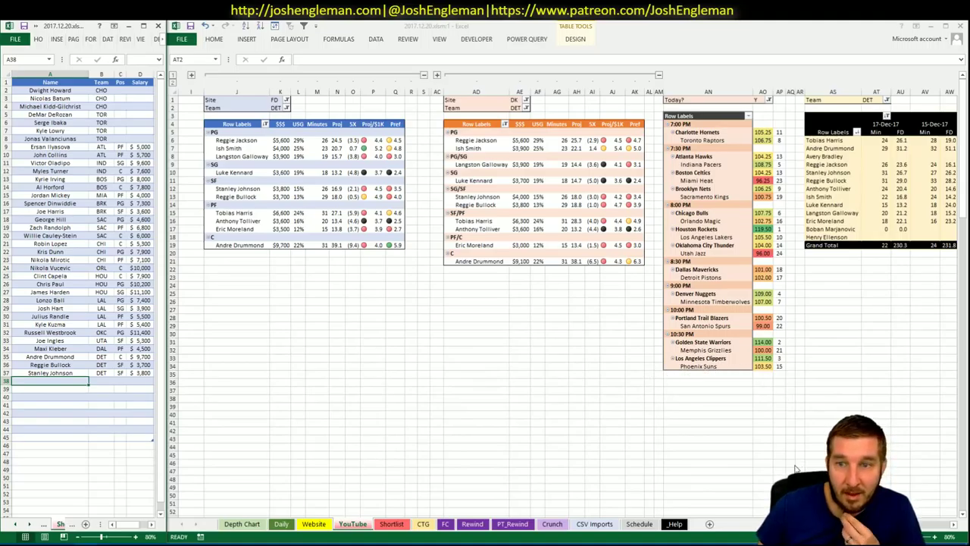
Set the team filter of both the FD and DK projection tables to DEN
{"action": "left_click", "coordinate": [275, 108]}
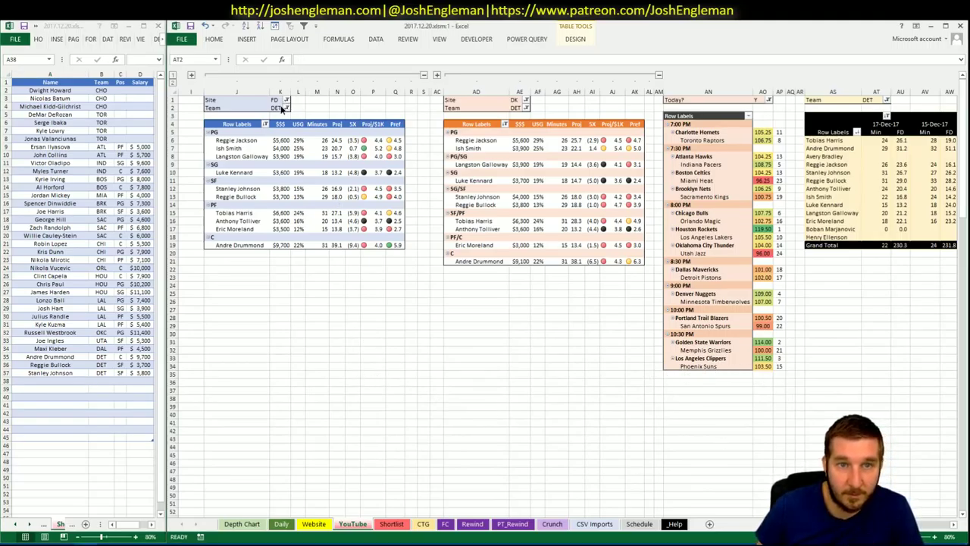
{"action": "key", "text": "ctrl+a"}
{"action": "left_click", "coordinate": [276, 107]}
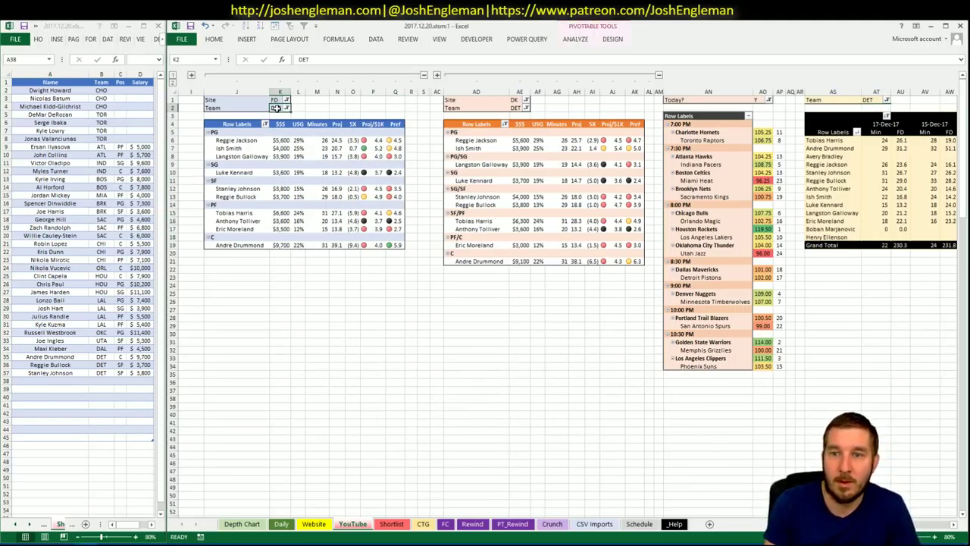
{"action": "type", "text": "DEN"}
{"action": "key", "text": "Tab"}
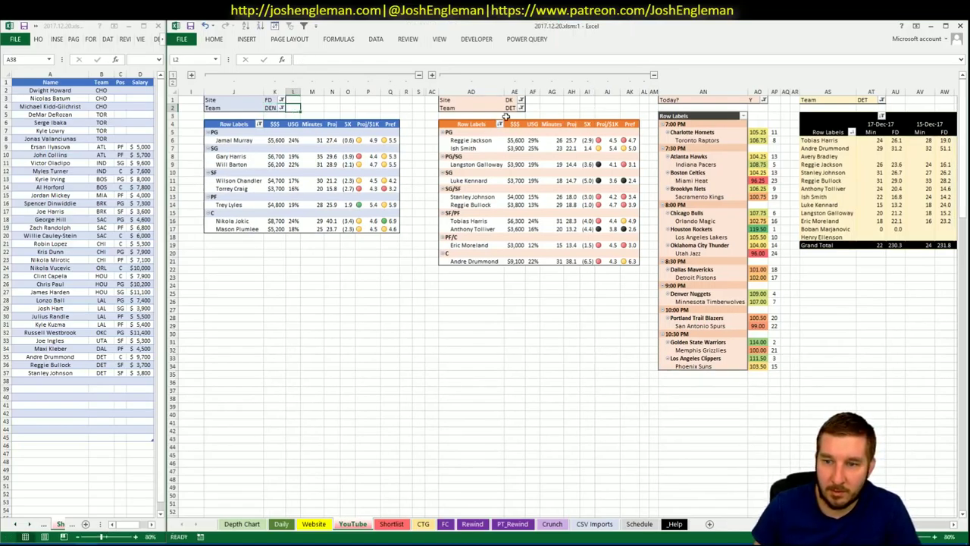
{"action": "left_click", "coordinate": [512, 108]}
{"action": "type", "text": "DE"}
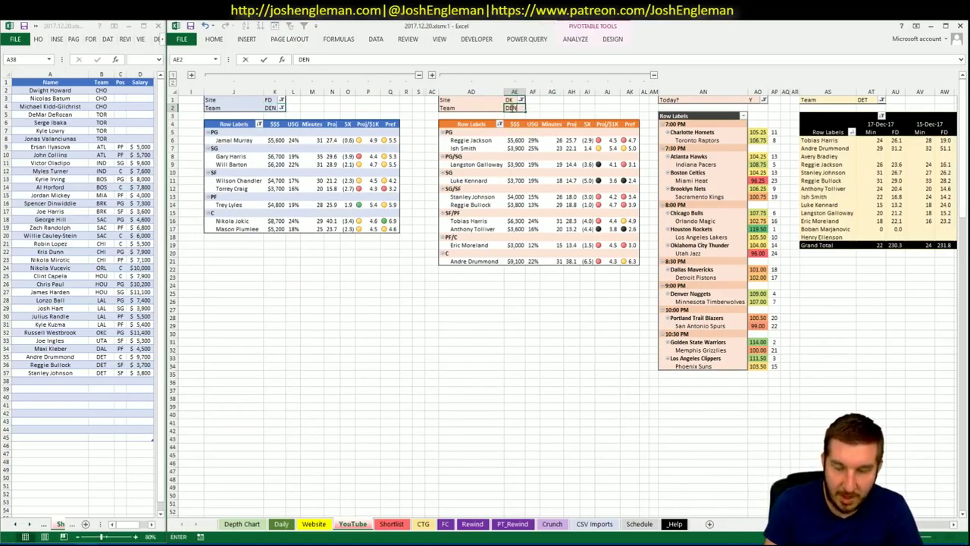
{"action": "key", "text": "Return"}
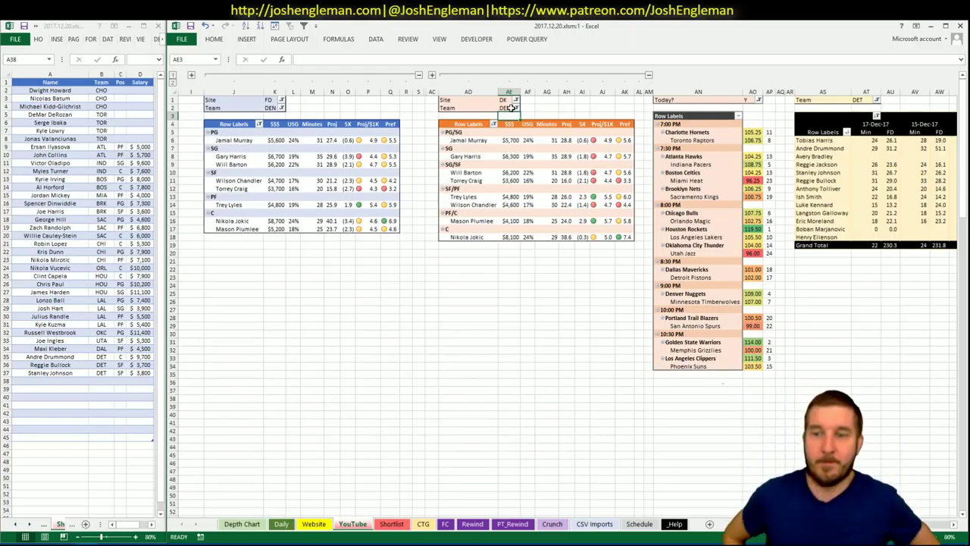
Set the Dec 20 Phoenix Suns at Los Angeles Clippers total to 212 on the Schedule sheet and check the Daily sheet's implied totals
{"action": "left_click", "coordinate": [639, 525]}
{"action": "left_click", "coordinate": [477, 349]}
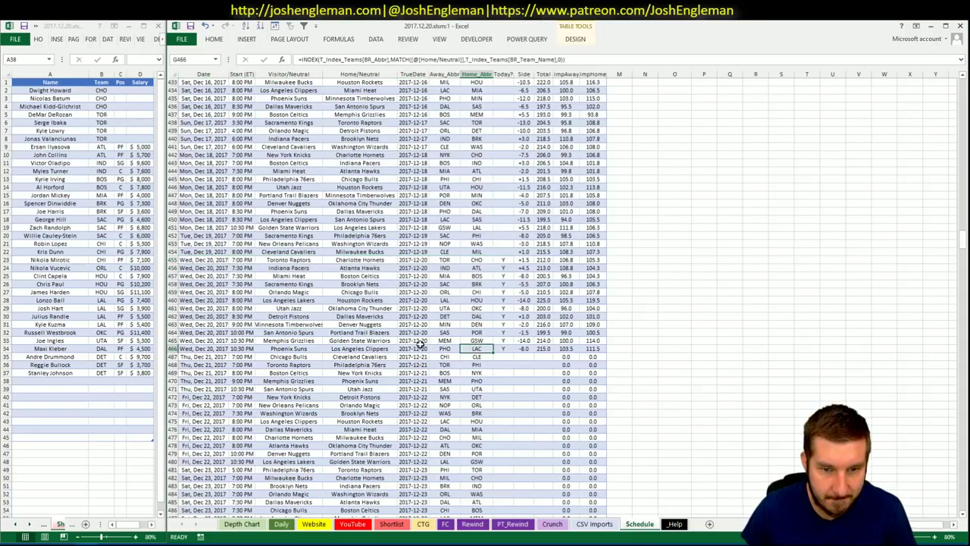
{"action": "left_click", "coordinate": [551, 352]}
{"action": "type", "text": "212"}
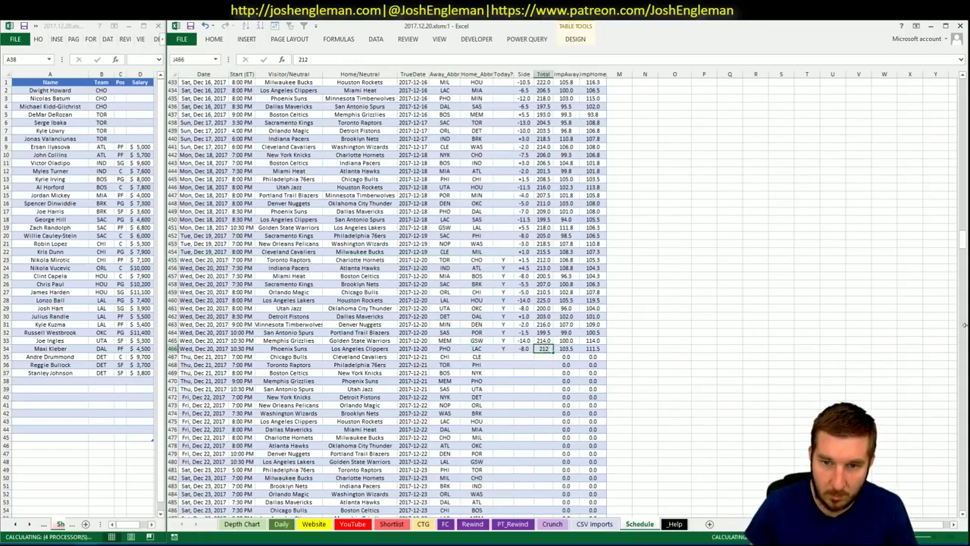
{"action": "key", "text": "Return"}
{"action": "left_click", "coordinate": [279, 524]}
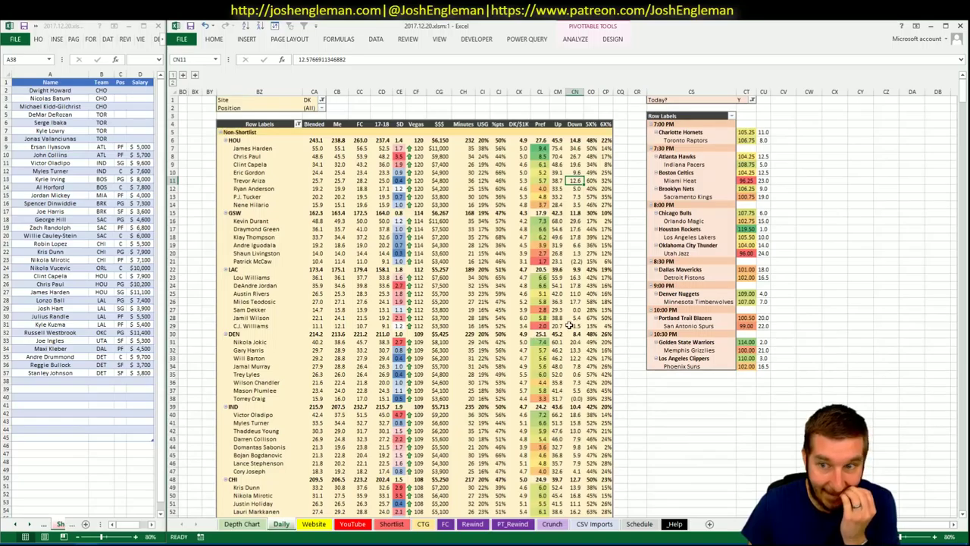
{"action": "left_click", "coordinate": [690, 397]}
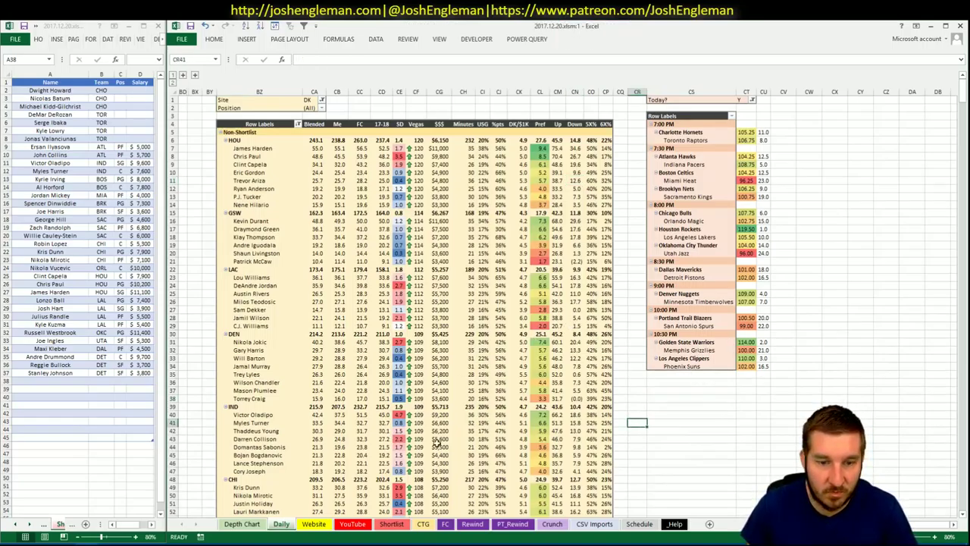
Return to the YouTube sheet and set the game log table's team to DEN
{"action": "left_click", "coordinate": [352, 524]}
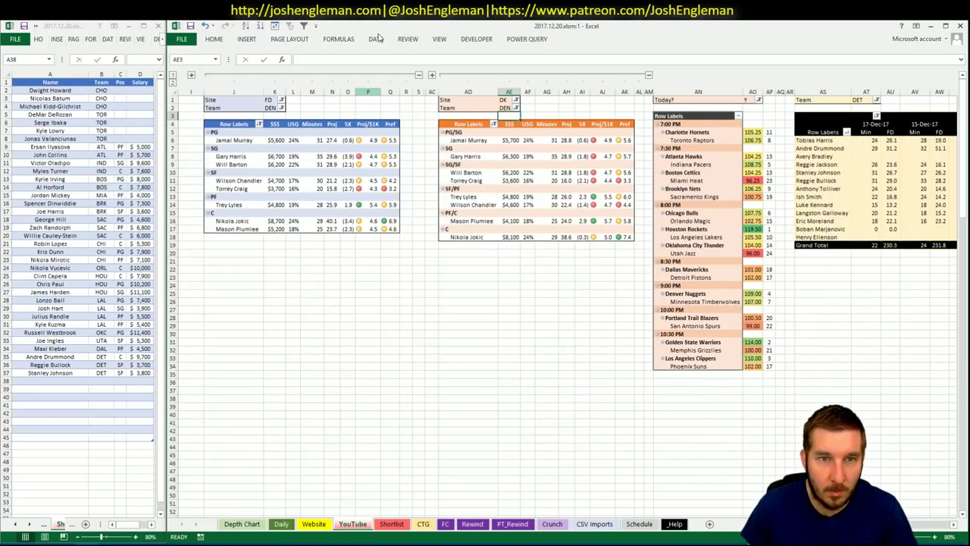
{"action": "left_click", "coordinate": [860, 103]}
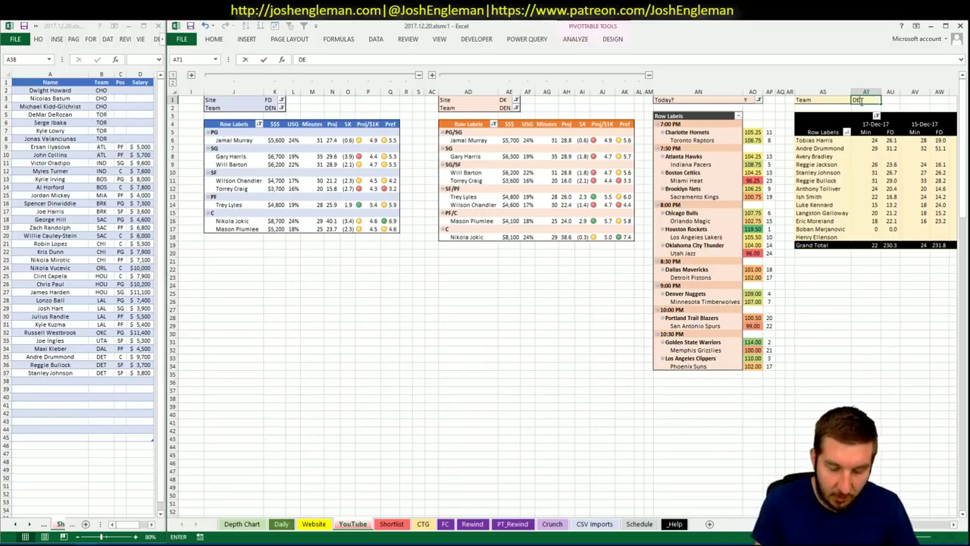
{"action": "type", "text": "DEN"}
{"action": "key", "text": "Return"}
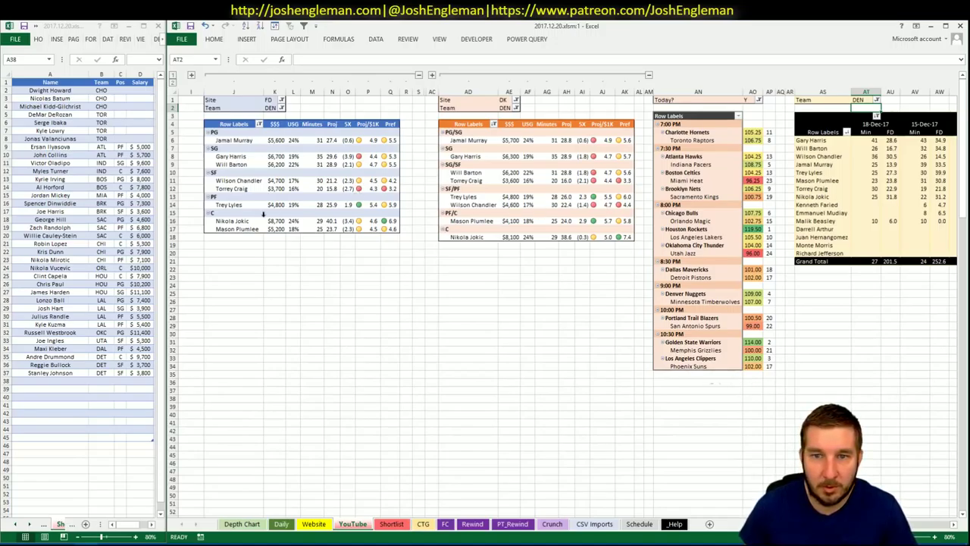
Switch to the browser and open the Denver Nuggets stats on Cleaning the Glass at the Shooting: Frequency table
{"action": "left_click", "coordinate": [38, 543]}
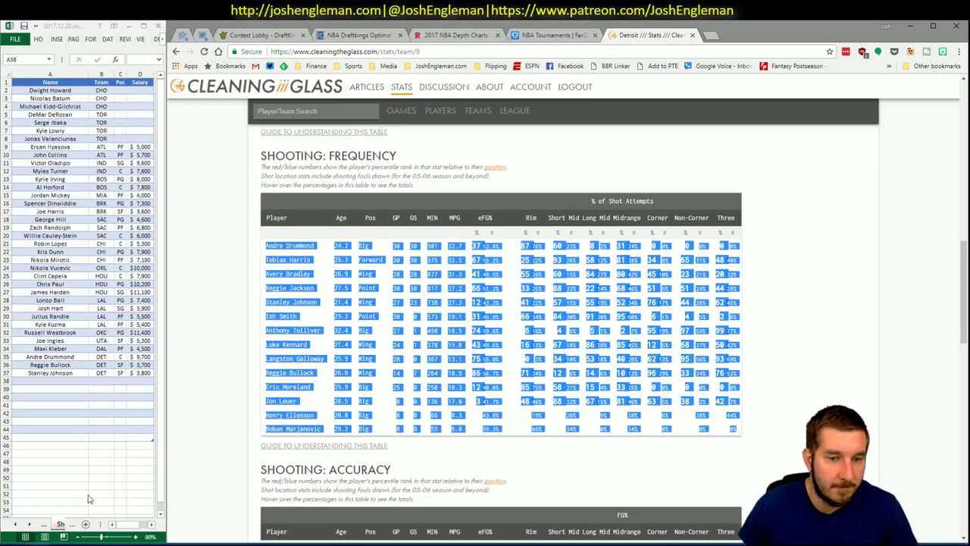
{"action": "left_click", "coordinate": [310, 110]}
{"action": "type", "text": "nuggets"}
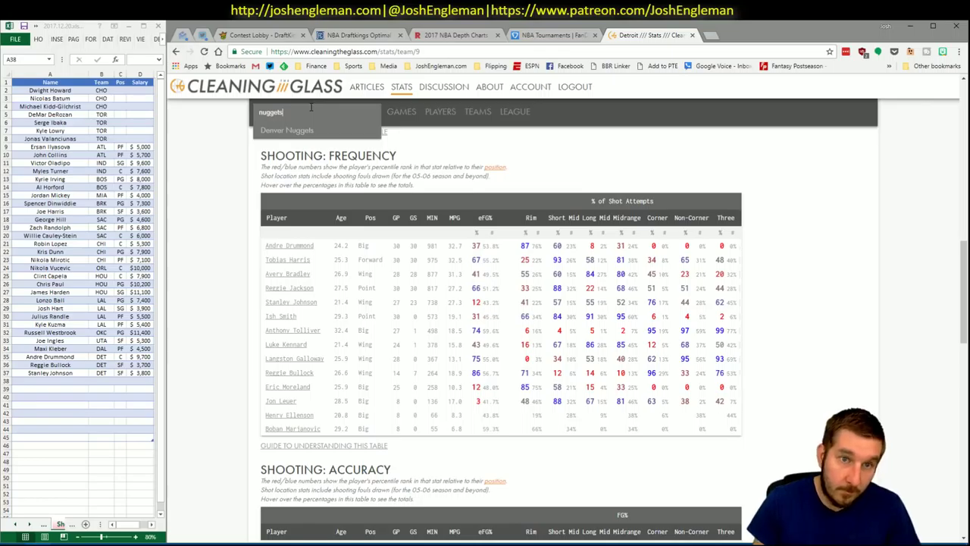
{"action": "left_click", "coordinate": [286, 129]}
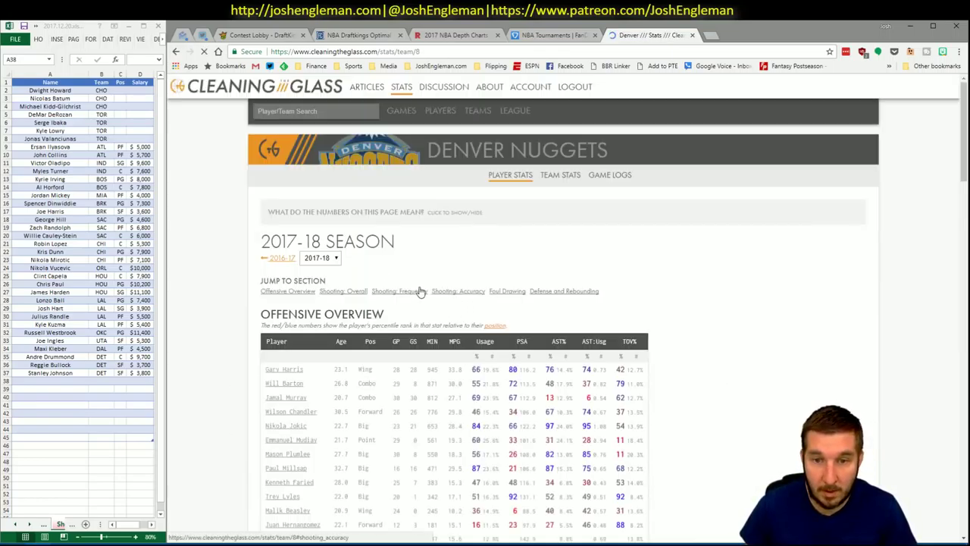
{"action": "left_click", "coordinate": [419, 291]}
Copy all Denver player rows from the Shooting: Frequency table and load them into the workbook's CTG sheet
{"action": "left_click_drag", "start_coordinate": [739, 446], "coordinate": [251, 246]}
{"action": "key", "text": "alt+Tab"}
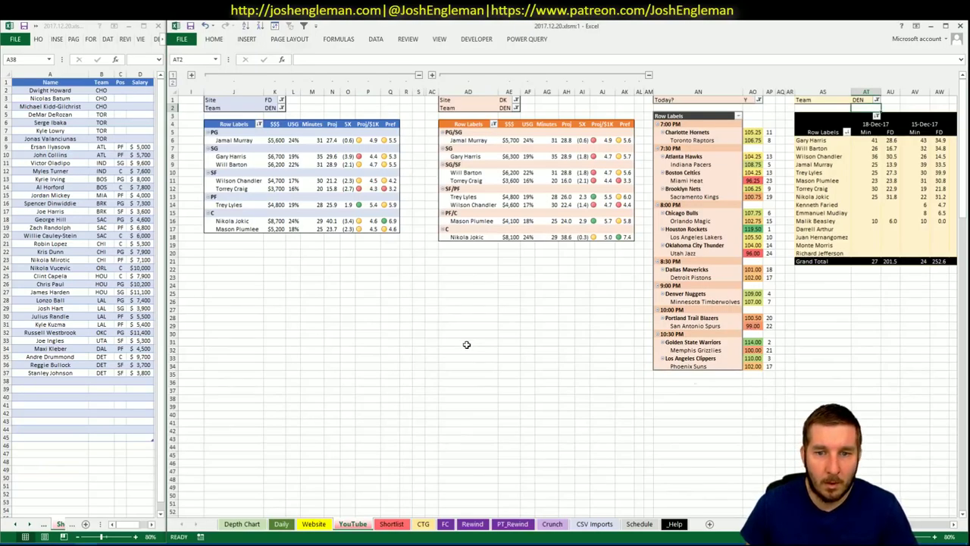
{"action": "left_click", "coordinate": [423, 524]}
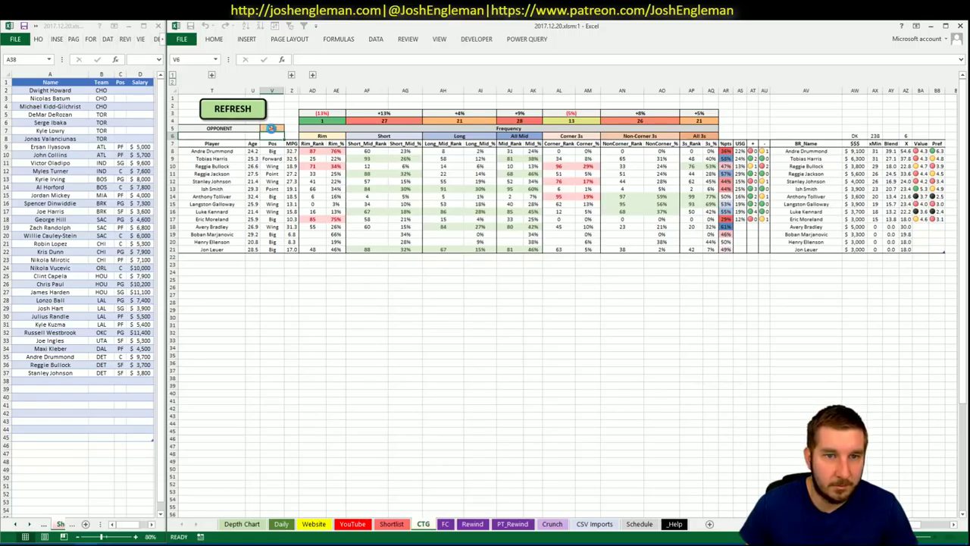
Set the opponent for the Denver shooting table on the CTG sheet to MIN
{"action": "left_click", "coordinate": [270, 128]}
{"action": "type", "text": "DAL"}
{"action": "key", "text": "ctrl+Return"}
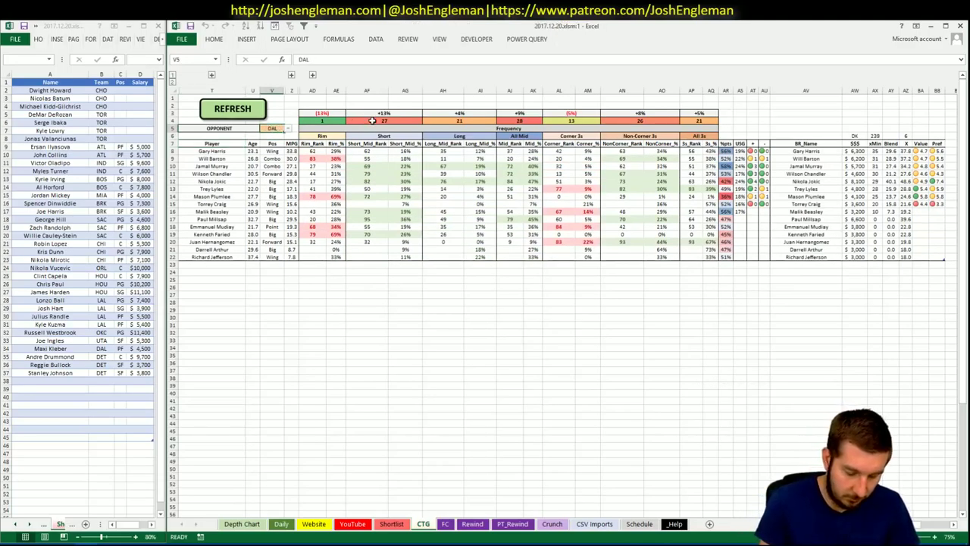
{"action": "type", "text": "MIN"}
{"action": "key", "text": "Return"}
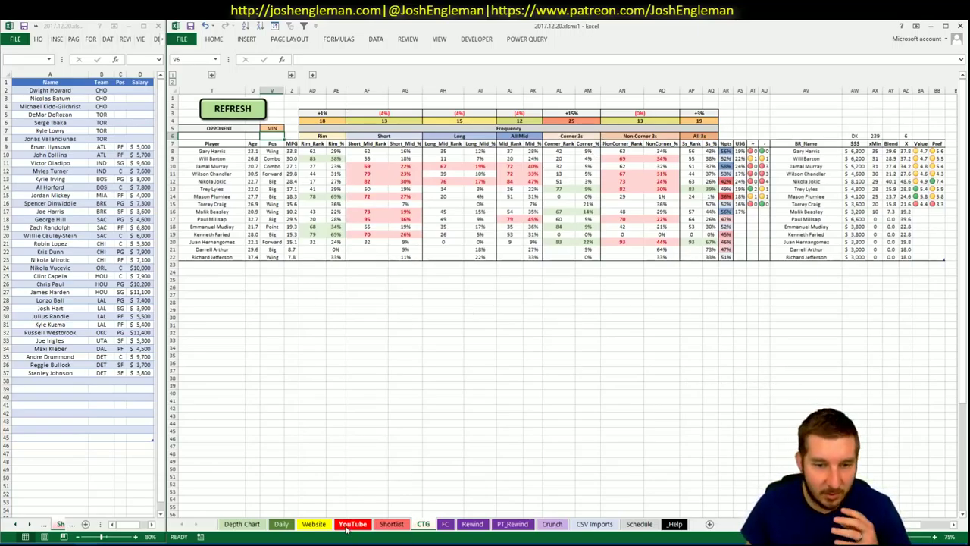
Look over the Daily and Website sheets, and review Denver's game log and projections on the YouTube sheet
{"action": "left_click", "coordinate": [282, 524]}
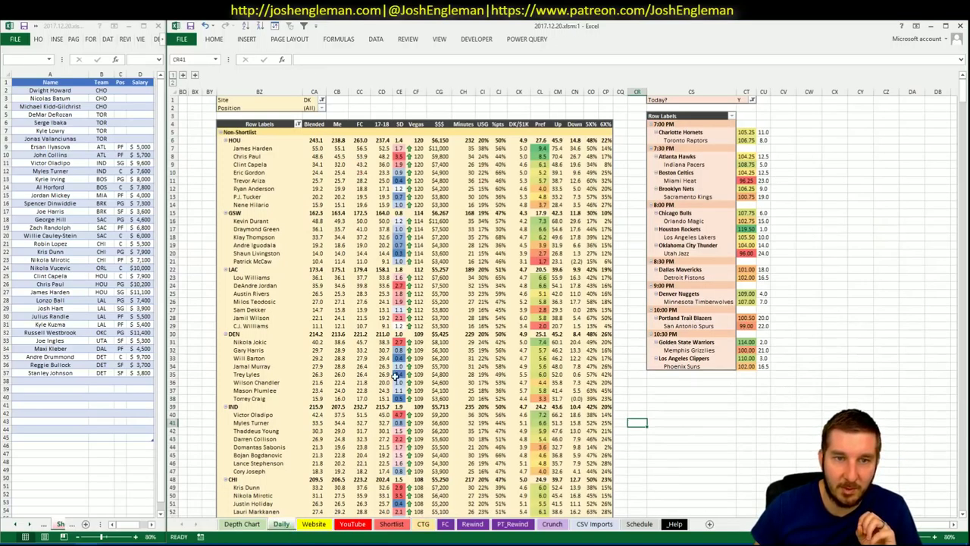
{"action": "left_click", "coordinate": [345, 524]}
{"action": "left_click", "coordinate": [324, 524]}
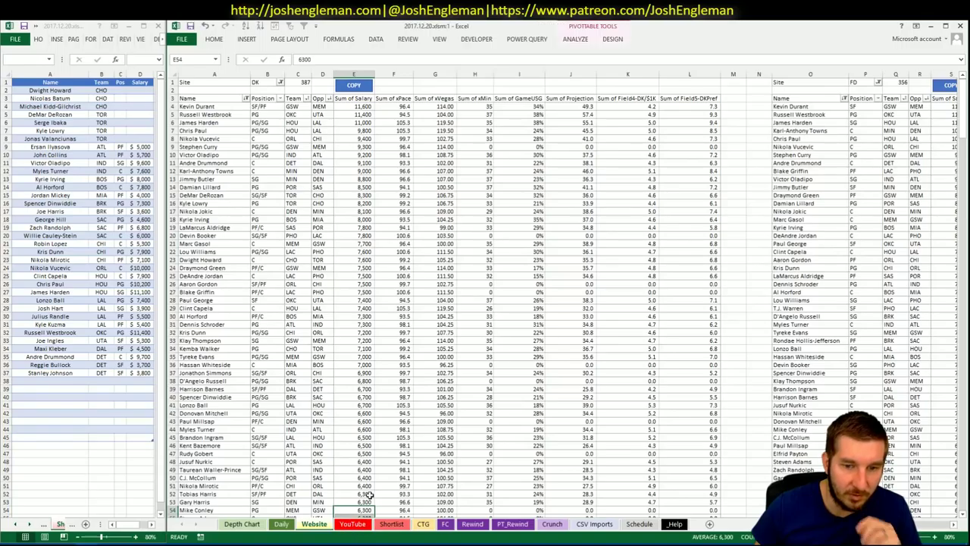
{"action": "left_click", "coordinate": [350, 524]}
{"action": "left_click", "coordinate": [75, 381]}
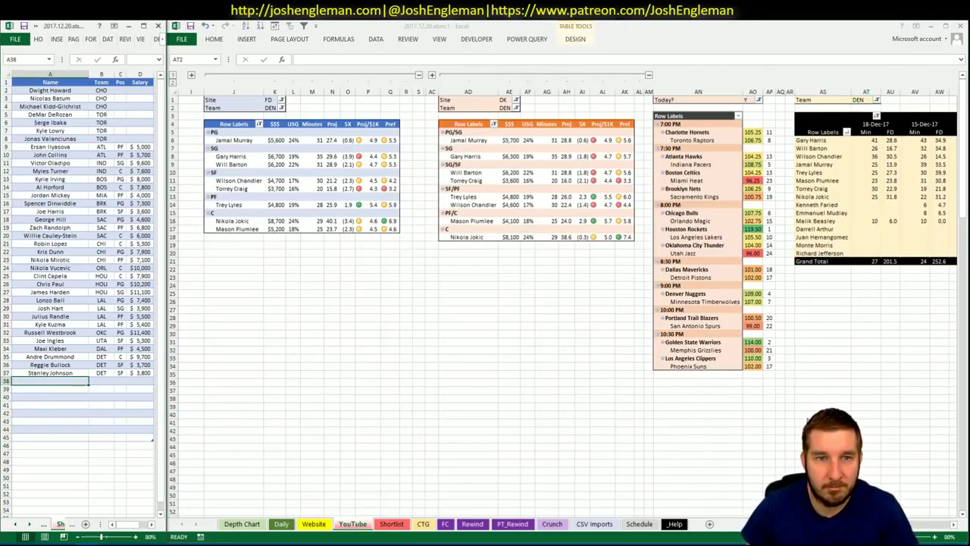
{"action": "scroll", "coordinate": [565, 303], "scroll_direction": "right", "scroll_amount": 3}
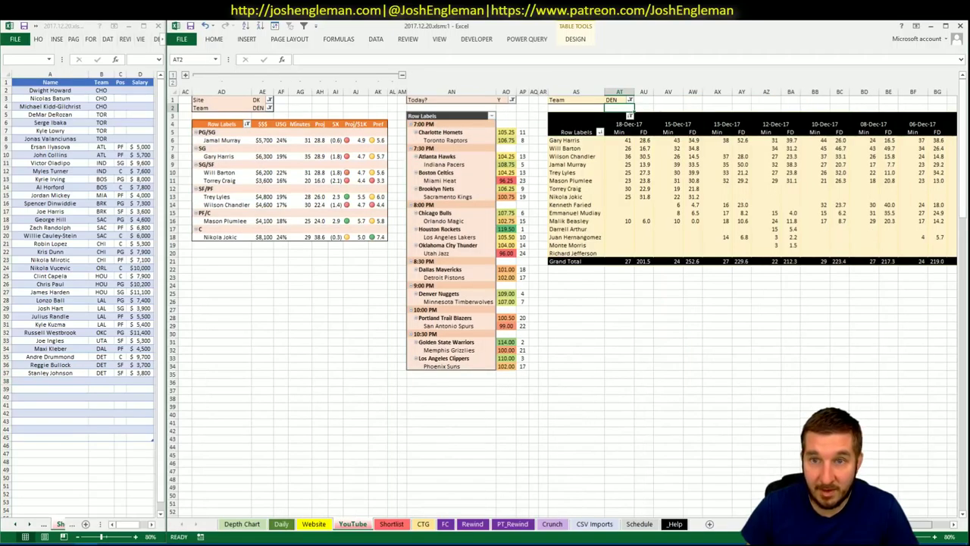
{"action": "scroll", "coordinate": [565, 303], "scroll_direction": "left", "scroll_amount": 1}
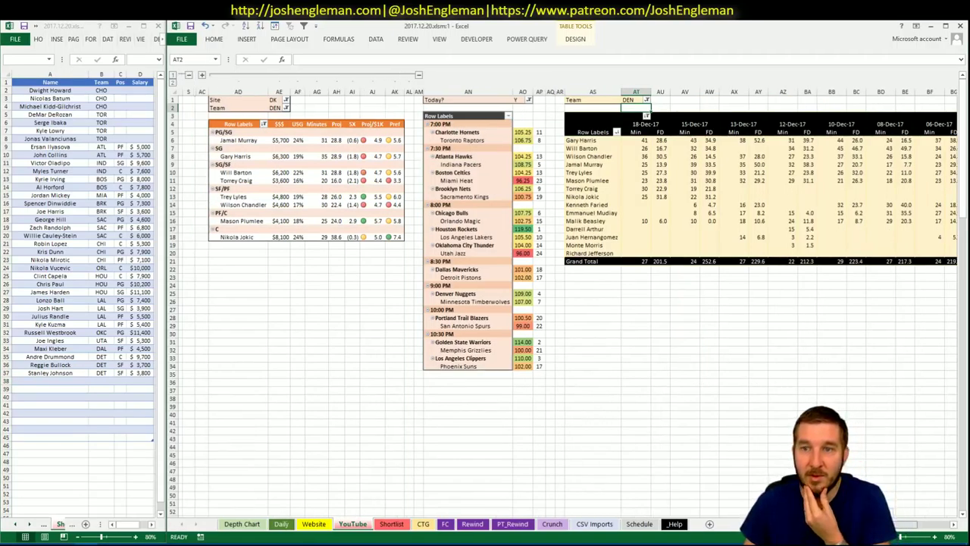
{"action": "scroll", "coordinate": [564, 303], "scroll_direction": "left", "scroll_amount": 1}
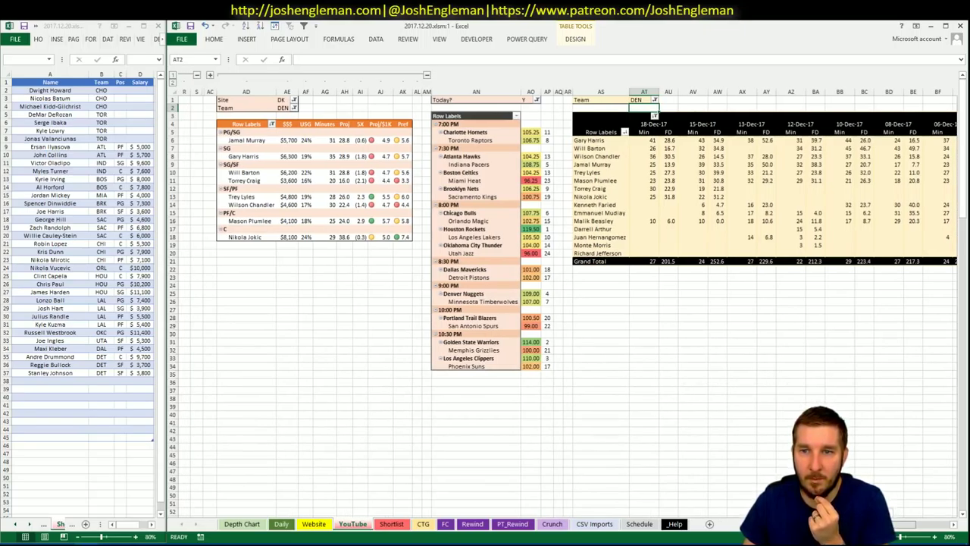
{"action": "scroll", "coordinate": [564, 303], "scroll_direction": "left", "scroll_amount": 3}
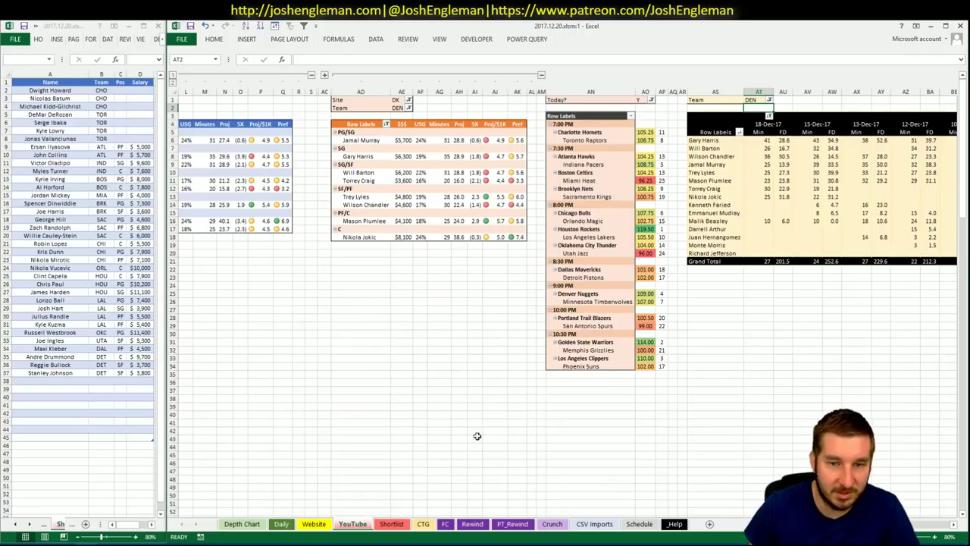
{"action": "scroll", "coordinate": [564, 303], "scroll_direction": "left", "scroll_amount": 3}
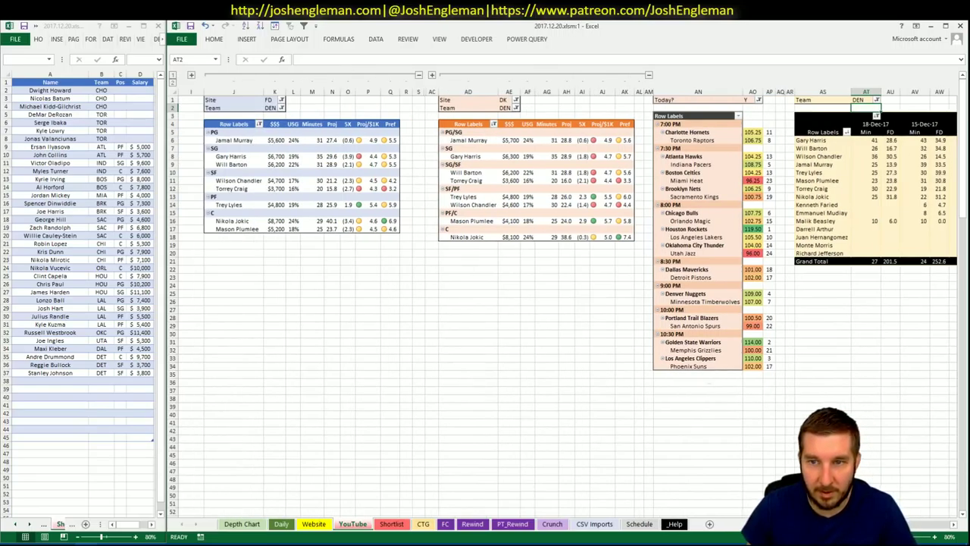
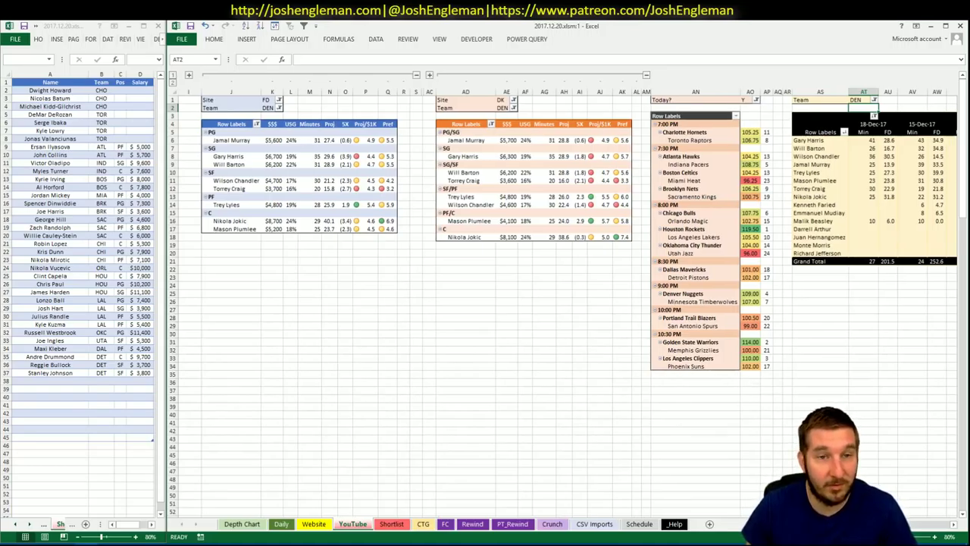
Check Denver's recent game log on the YouTube sheet and add Will Barton to the shortlist below Stanley Johnson
{"action": "scroll", "coordinate": [911, 525], "scroll_direction": "right", "scroll_amount": 5}
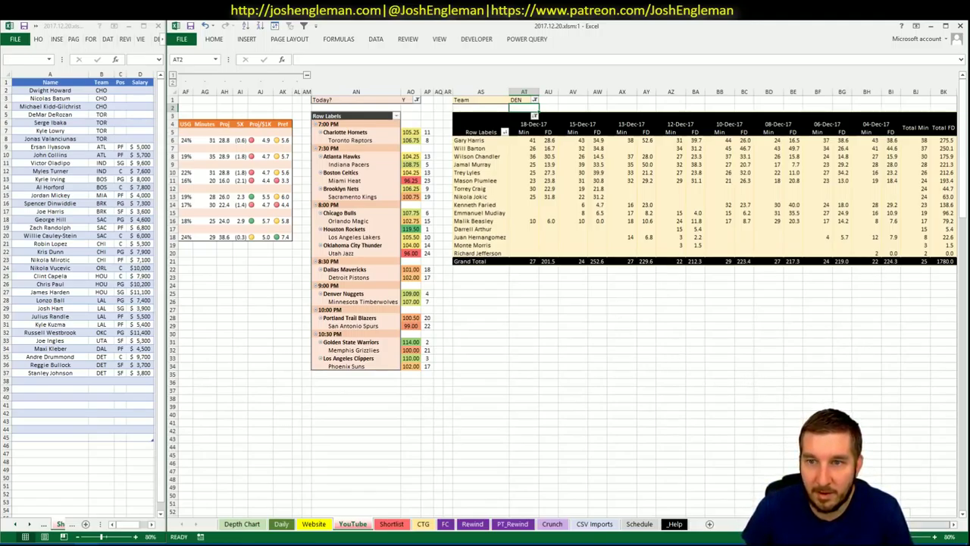
{"action": "scroll", "coordinate": [561, 303], "scroll_direction": "left", "scroll_amount": 1}
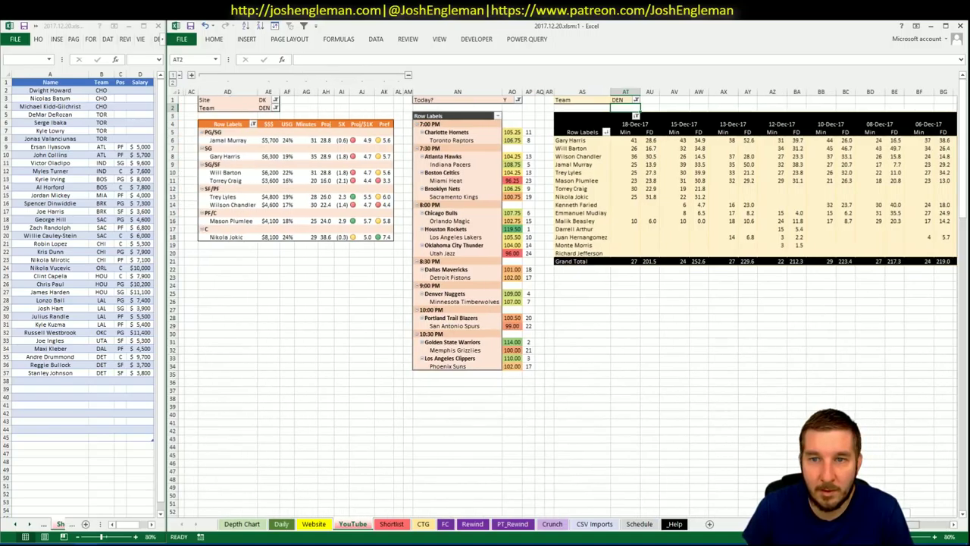
{"action": "scroll", "coordinate": [561, 303], "scroll_direction": "left", "scroll_amount": 5}
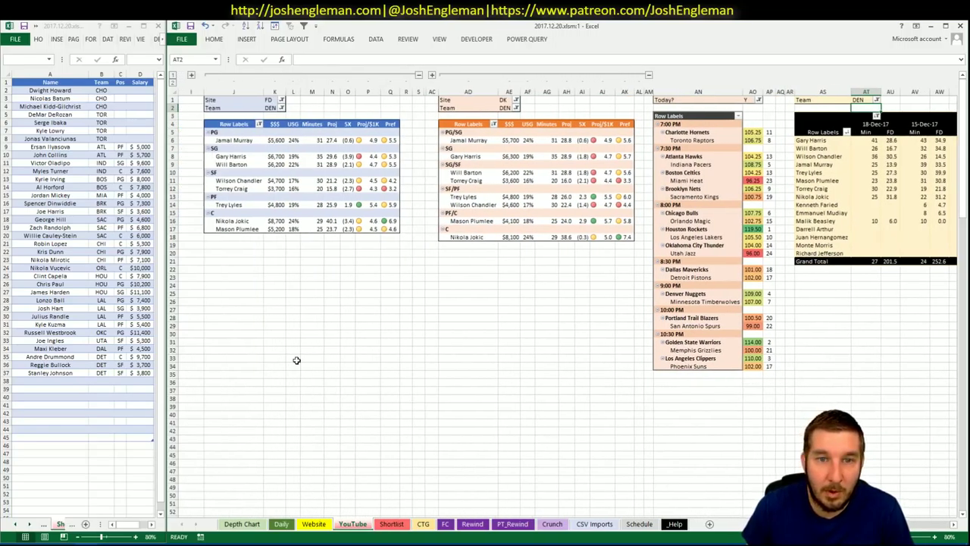
{"action": "left_click", "coordinate": [28, 365]}
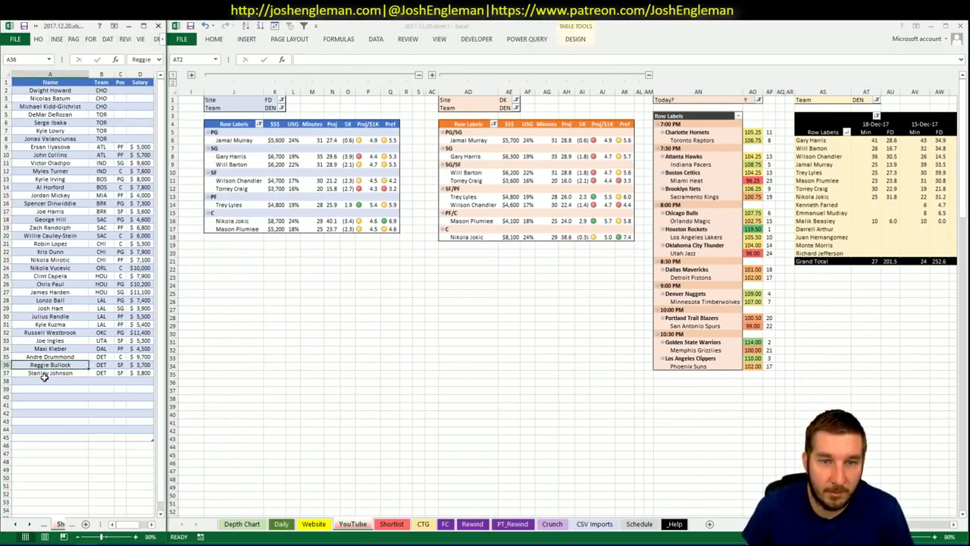
{"action": "left_click", "coordinate": [47, 381]}
{"action": "type", "text": "Will Barton"}
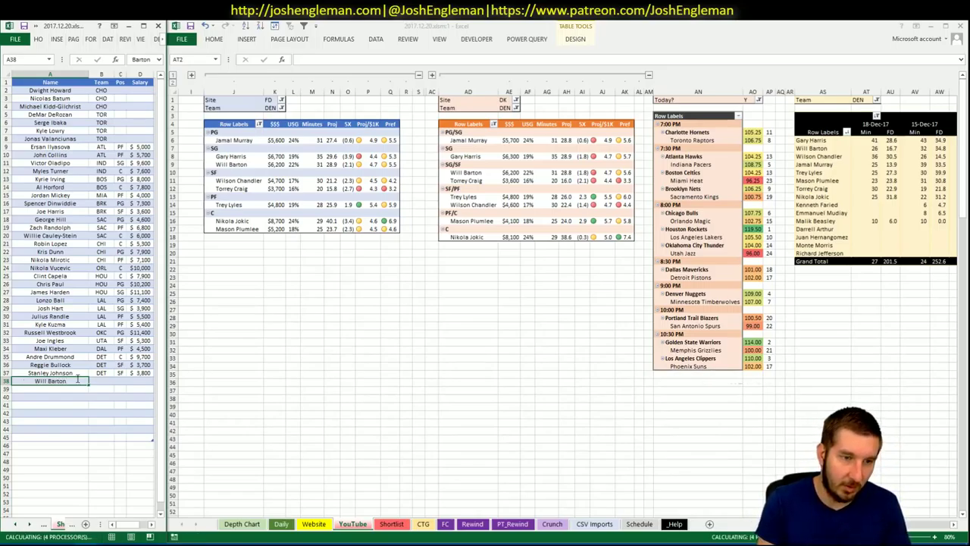
{"action": "key", "text": "Return"}
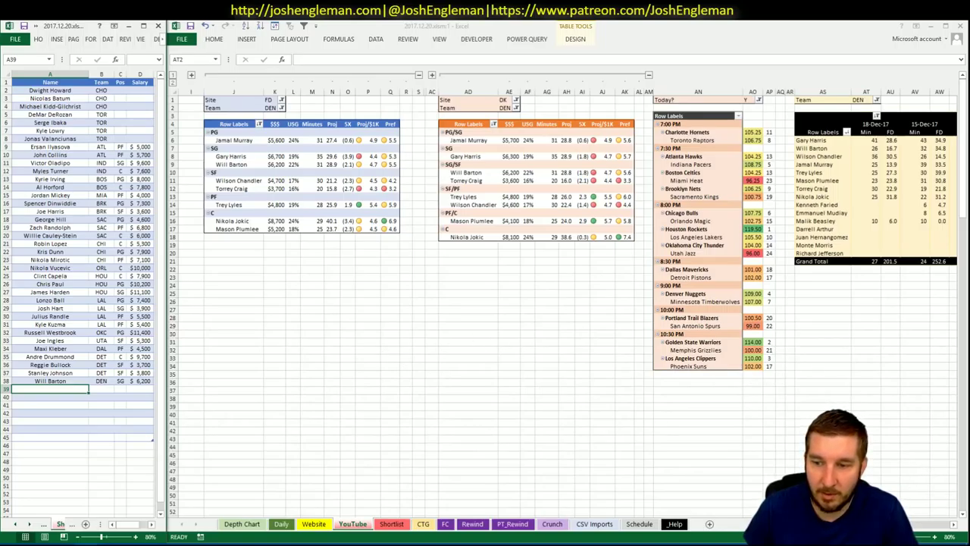
Check Denver's game log again and add Trey Lyles to the shortlist below Will Barton
{"action": "scroll", "coordinate": [914, 531], "scroll_direction": "right", "scroll_amount": 5}
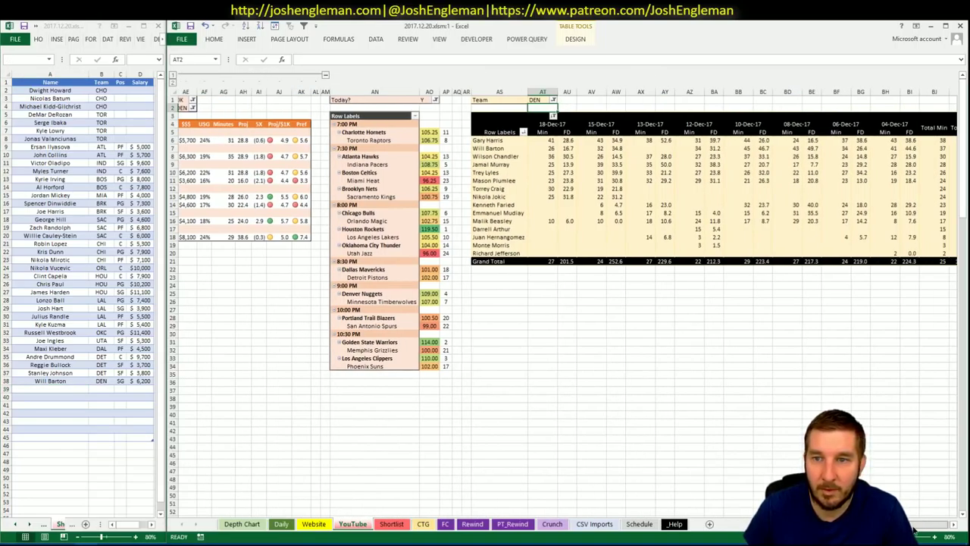
{"action": "scroll", "coordinate": [915, 531], "scroll_direction": "left", "scroll_amount": 5}
{"action": "left_click", "coordinate": [350, 350]}
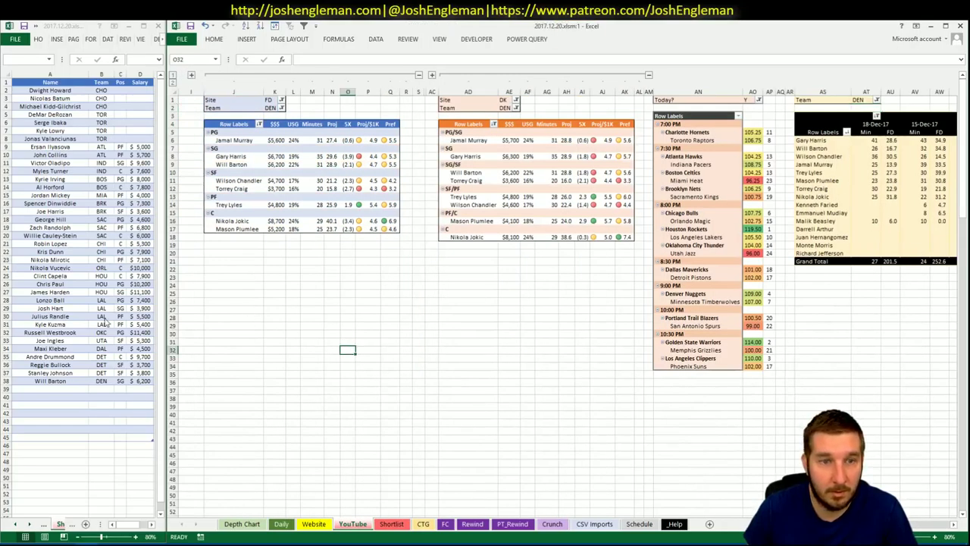
{"action": "left_click", "coordinate": [60, 387]}
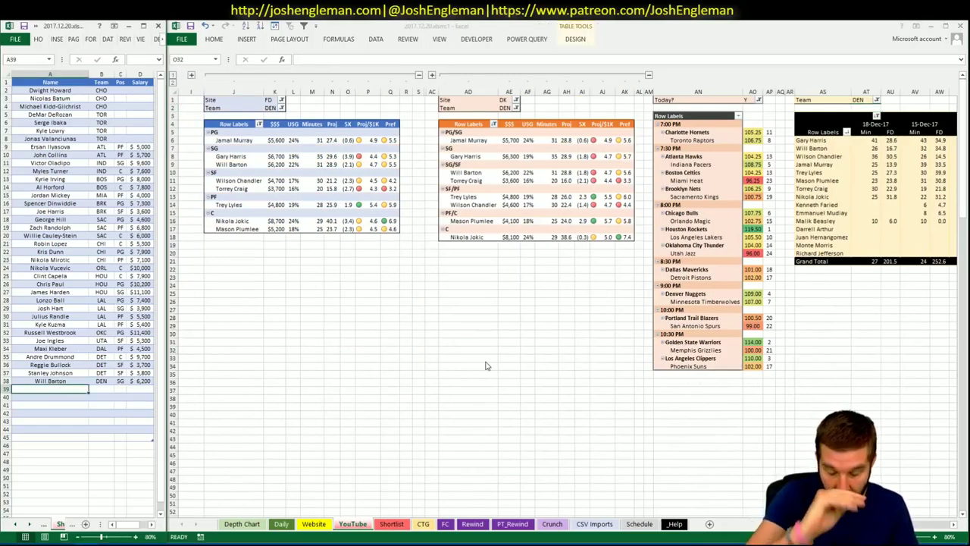
{"action": "type", "text": "Trey Lyles"}
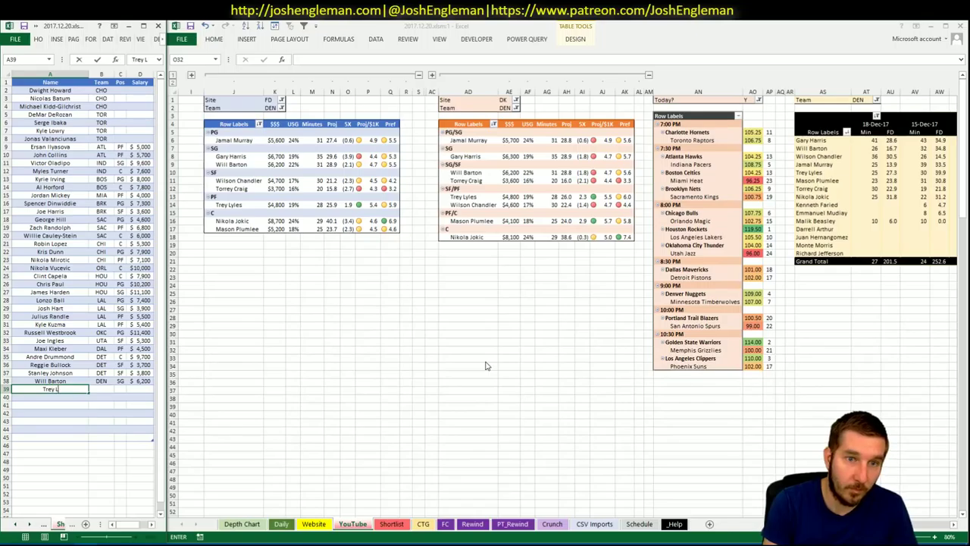
{"action": "key", "text": "ctrl+Return"}
{"action": "key", "text": "Return"}
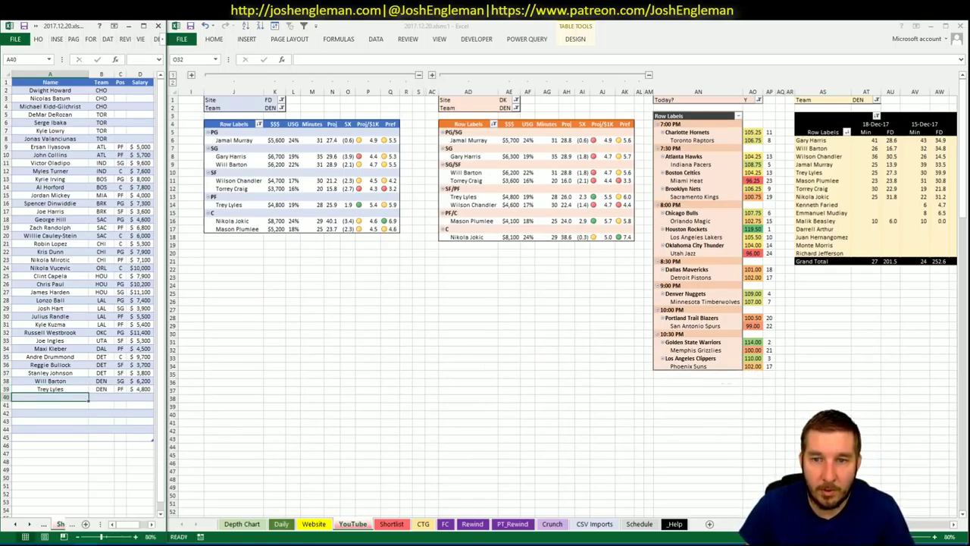
Examine the remaining Denver players' minutes and fantasy points in the game log against their projections
{"action": "left_click", "coordinate": [347, 349]}
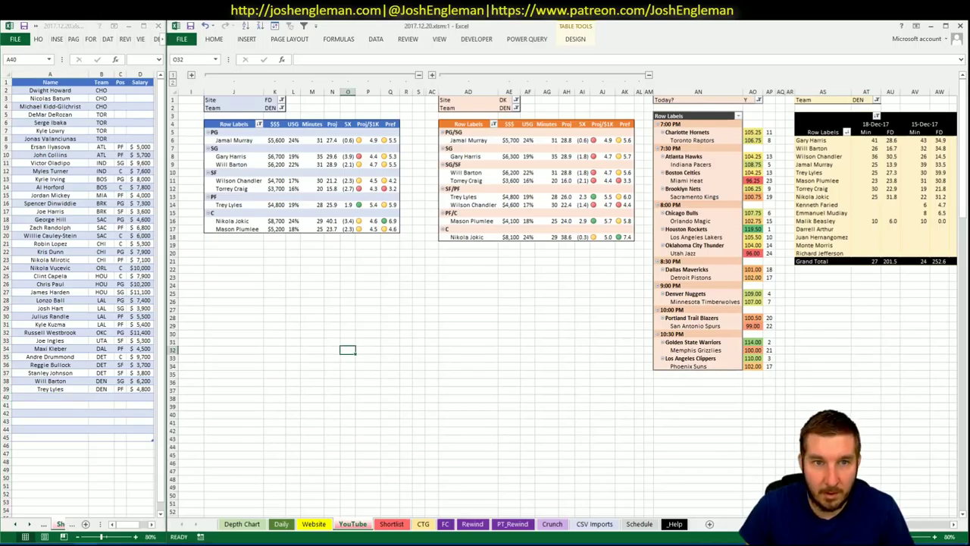
{"action": "scroll", "coordinate": [560, 303], "scroll_direction": "right", "scroll_amount": 3}
{"action": "scroll", "coordinate": [933, 530], "scroll_direction": "right", "scroll_amount": 4}
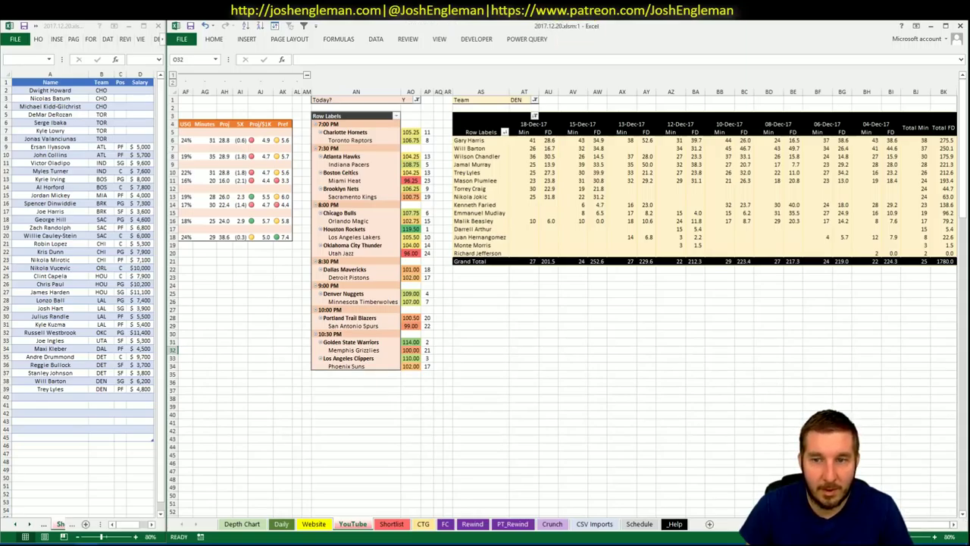
{"action": "scroll", "coordinate": [560, 303], "scroll_direction": "left", "scroll_amount": 7}
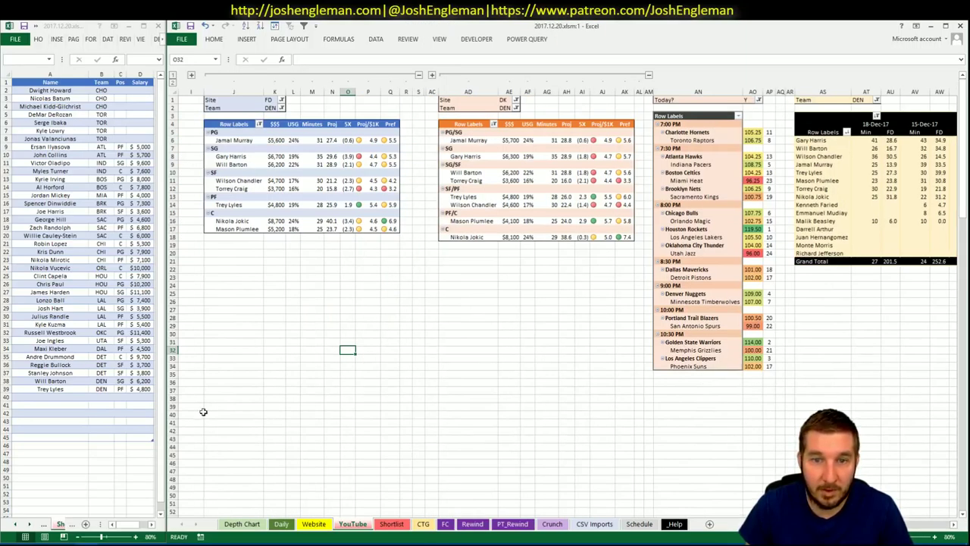
{"action": "left_click", "coordinate": [478, 291]}
{"action": "left_click", "coordinate": [581, 317]}
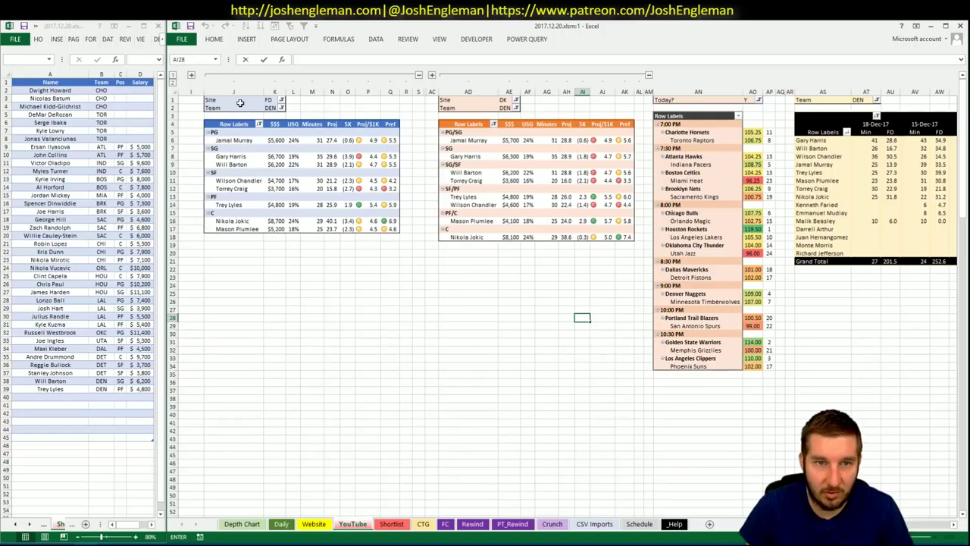
Set the team filter to MIN for the FD projections, the DK projections and the game log on the YouTube sheet
{"action": "left_click", "coordinate": [271, 107]}
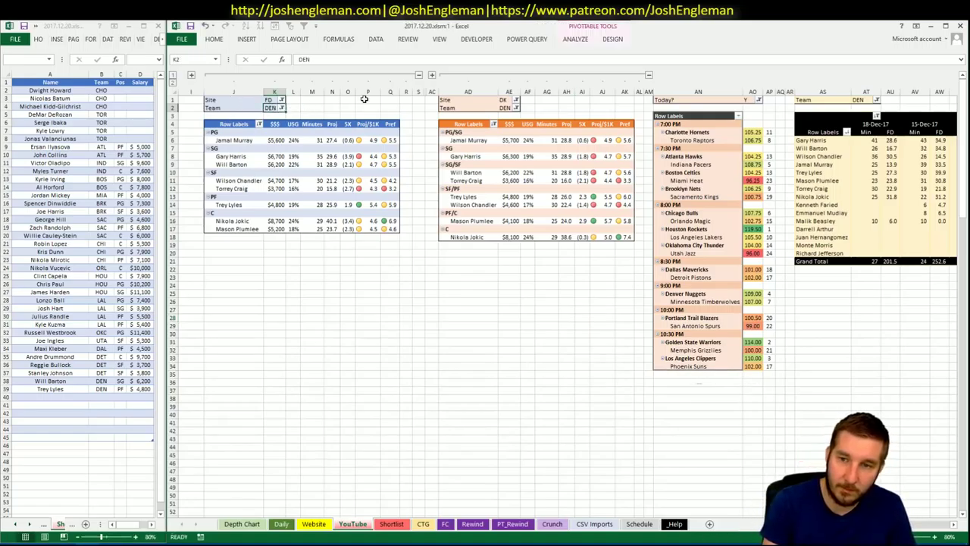
{"action": "type", "text": "MIN"}
{"action": "key", "text": "Return"}
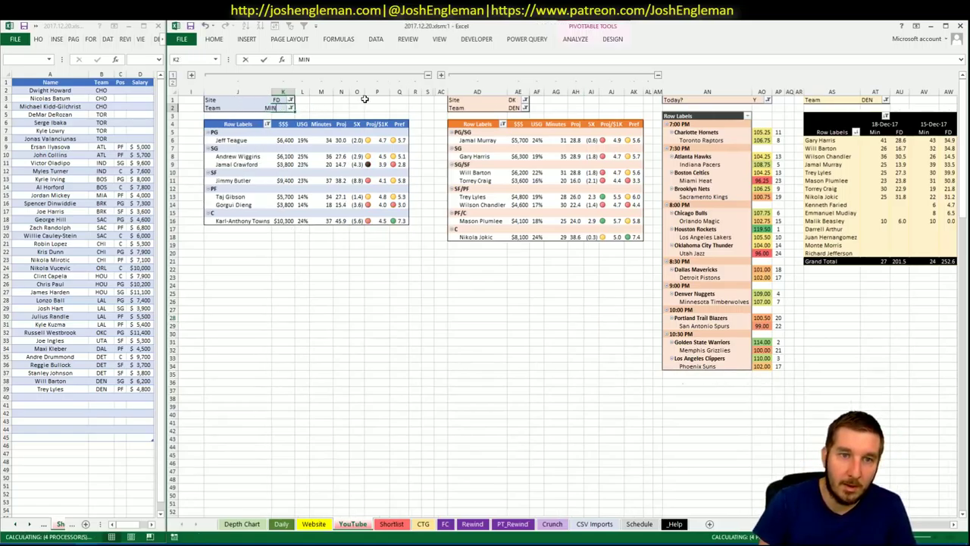
{"action": "left_click", "coordinate": [523, 109]}
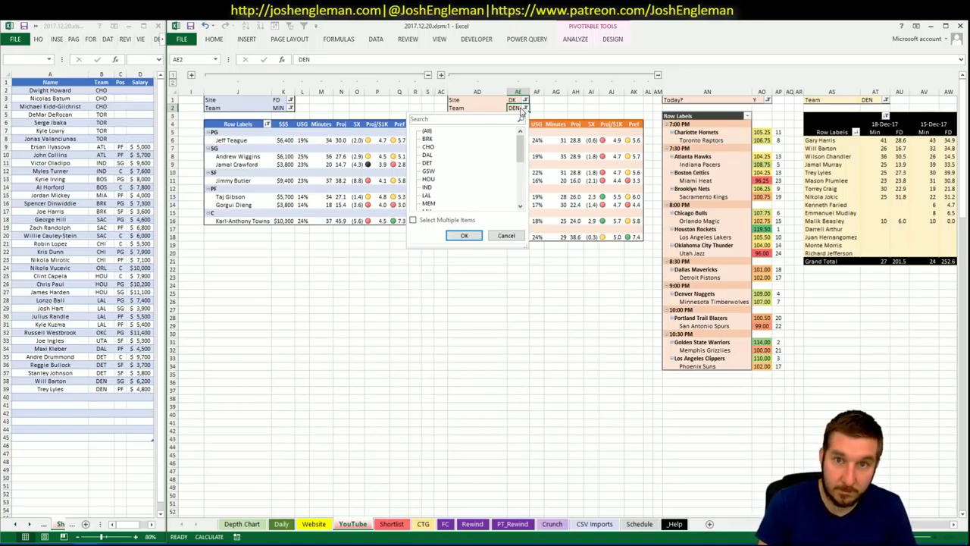
{"action": "left_click", "coordinate": [522, 108]}
{"action": "type", "text": "MIN"}
{"action": "key", "text": "Return"}
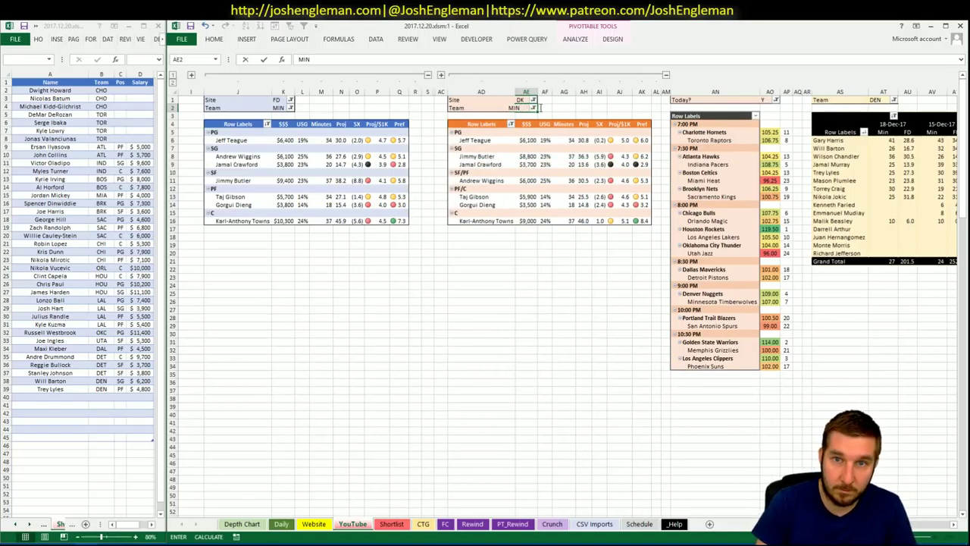
{"action": "left_click", "coordinate": [875, 99]}
{"action": "type", "text": "MIN"}
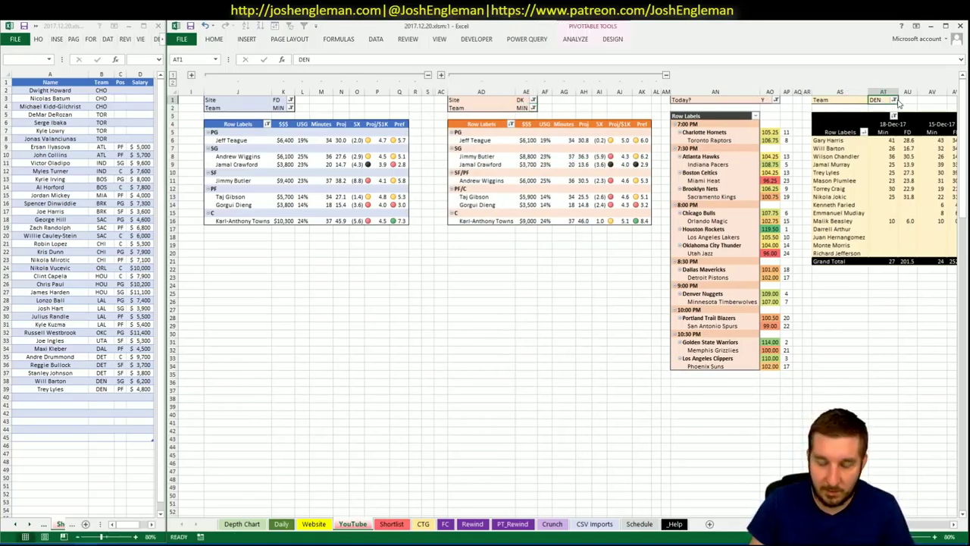
{"action": "key", "text": "Return"}
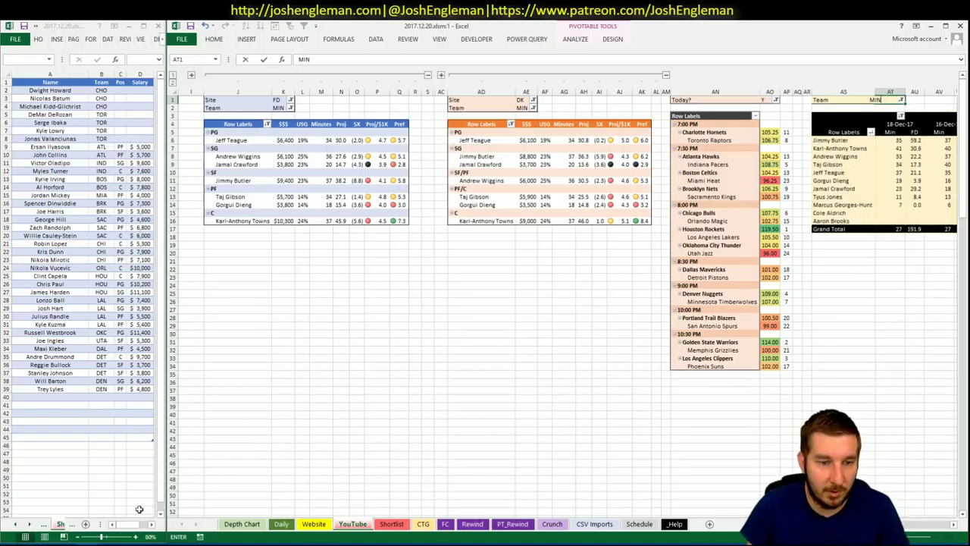
Switch to the browser and open the Minnesota Timberwolves stats on Cleaning the Glass at the Shooting: Frequency table
{"action": "key", "text": "alt+Tab"}
{"action": "left_click", "coordinate": [290, 112]}
{"action": "type", "text": "min"}
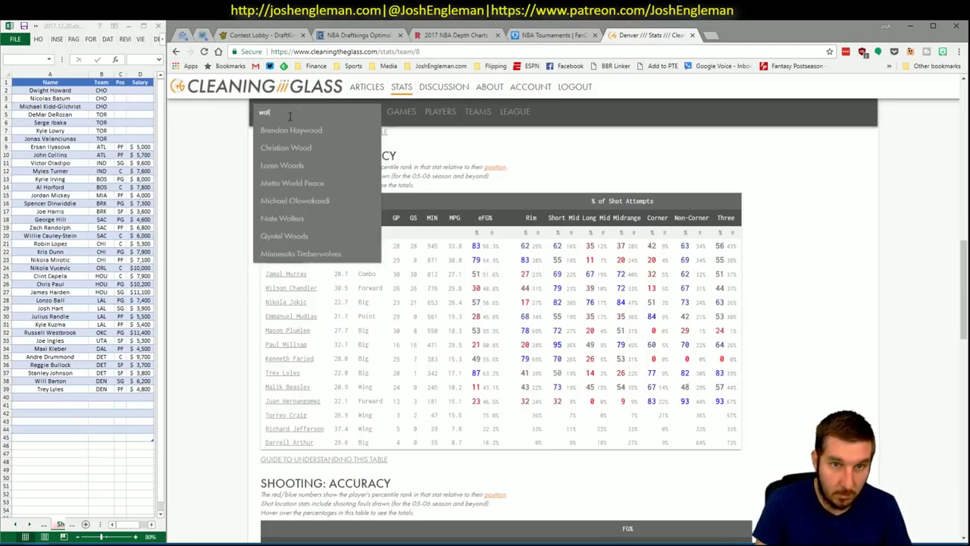
{"action": "key", "text": "Return"}
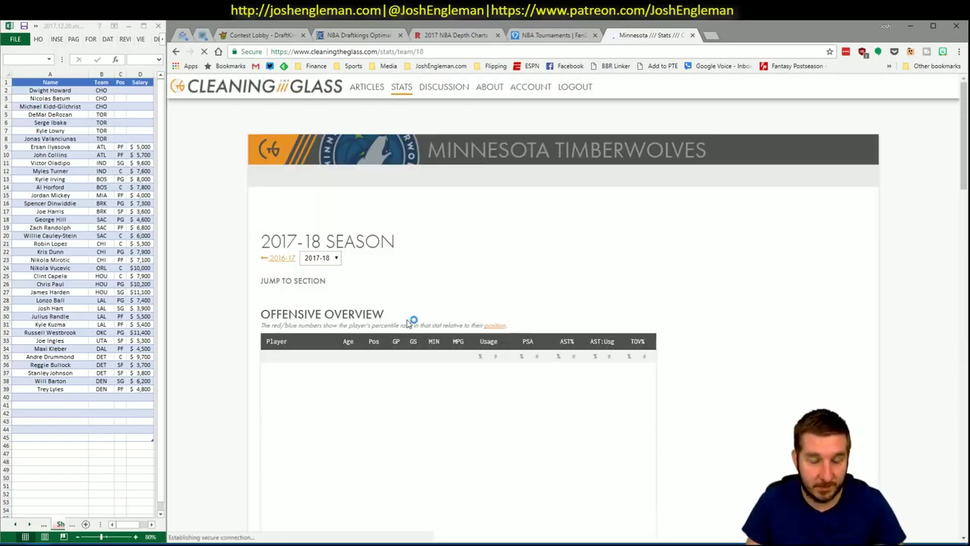
{"action": "scroll", "coordinate": [406, 297], "scroll_direction": "down", "scroll_amount": 1}
{"action": "scroll", "coordinate": [405, 297], "scroll_direction": "down", "scroll_amount": 8}
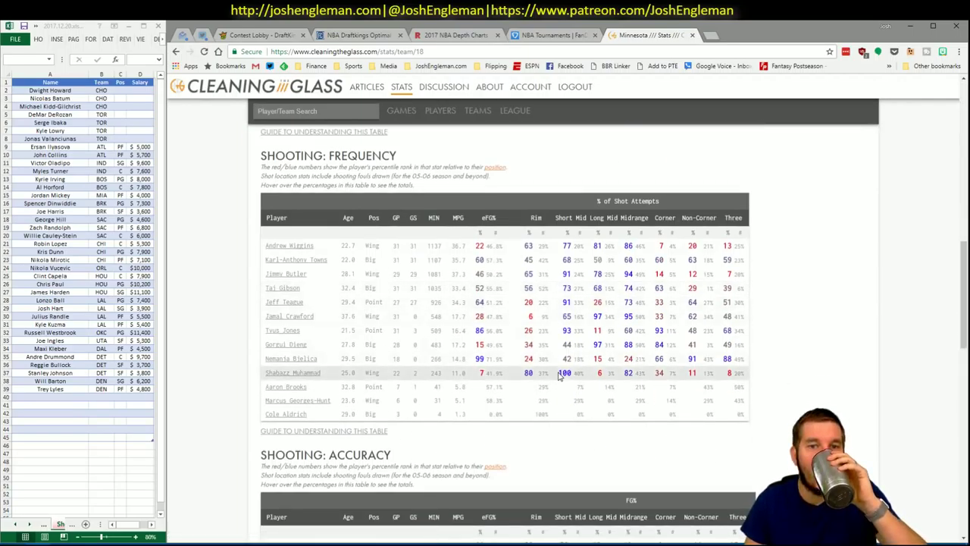
Copy all Minnesota player rows from the Shooting: Frequency table and load them into the workbook's CTG sheet
{"action": "left_click_drag", "start_coordinate": [741, 413], "coordinate": [266, 245]}
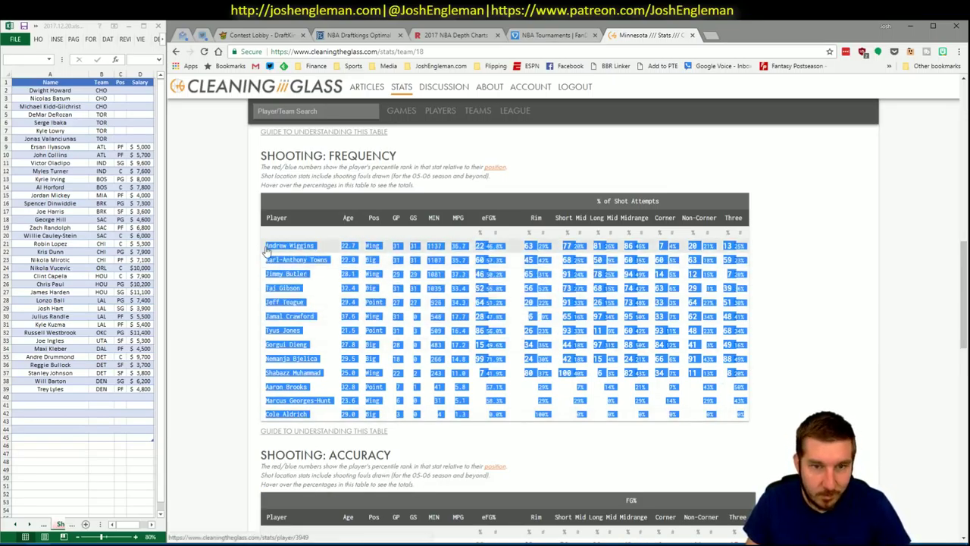
{"action": "key", "text": "alt+Tab"}
{"action": "left_click", "coordinate": [423, 523]}
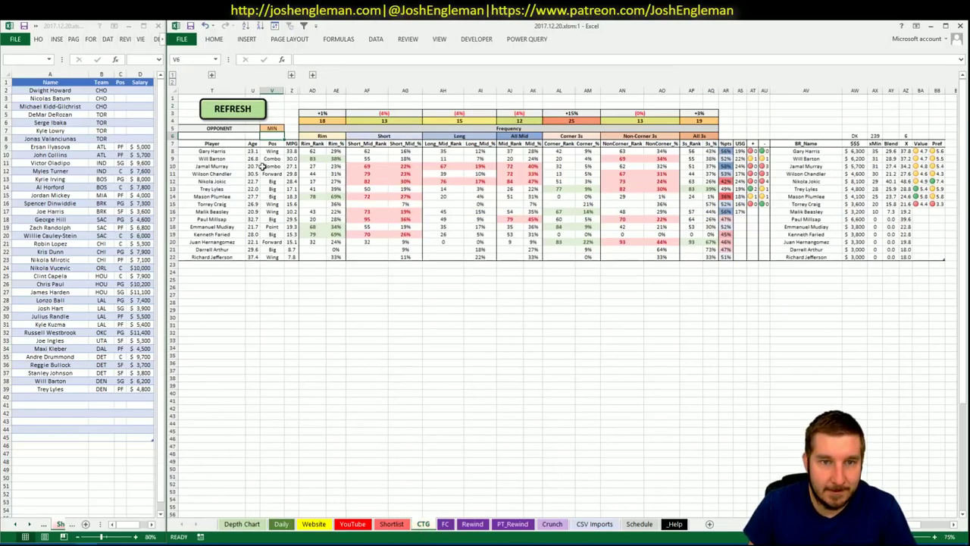
{"action": "left_click", "coordinate": [242, 111]}
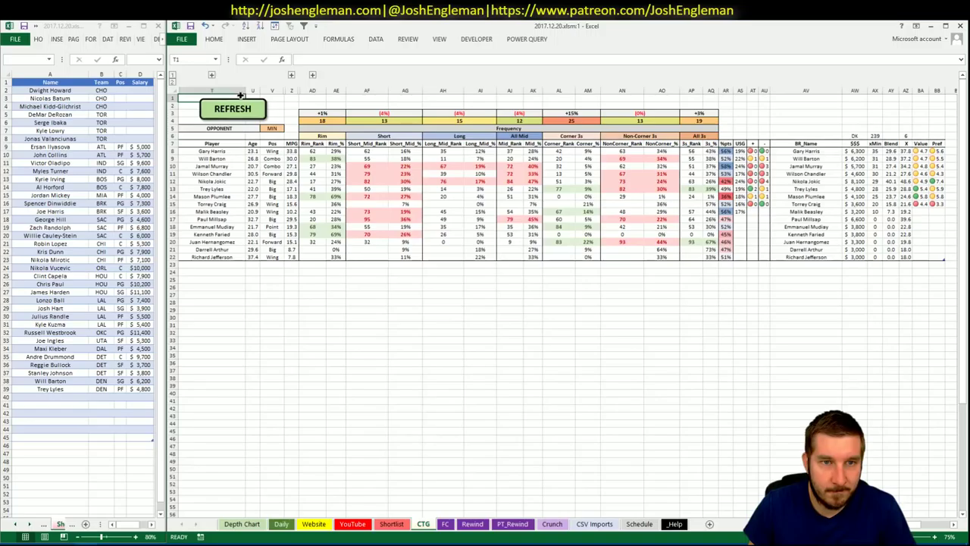
Set the opponent for the Minnesota shooting table on the CTG sheet to DEN
{"action": "left_click", "coordinate": [275, 128]}
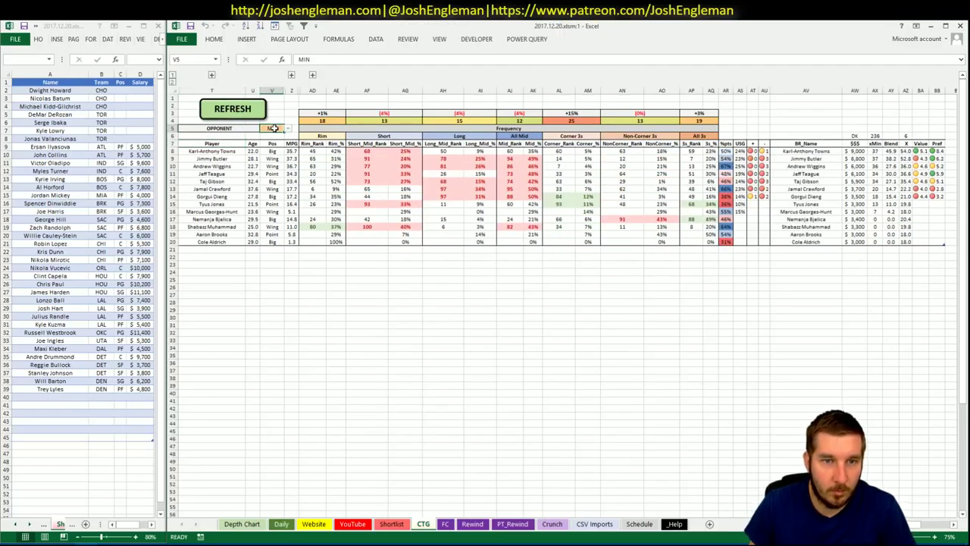
{"action": "left_click", "coordinate": [288, 128]}
{"action": "left_click", "coordinate": [280, 168]}
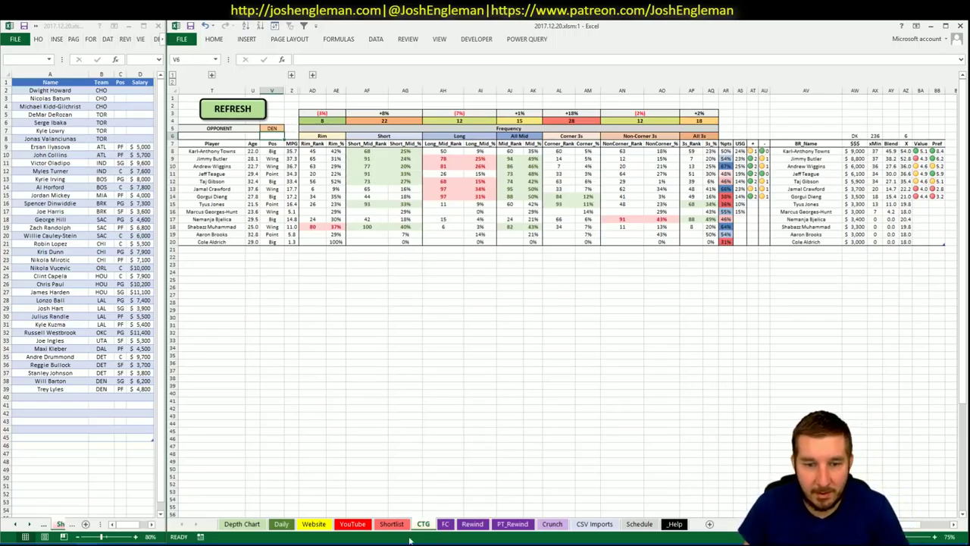
Review Minnesota's projections and game log on the YouTube sheet and add Jeff Teague to the shortlist in row 40
{"action": "left_click", "coordinate": [353, 524]}
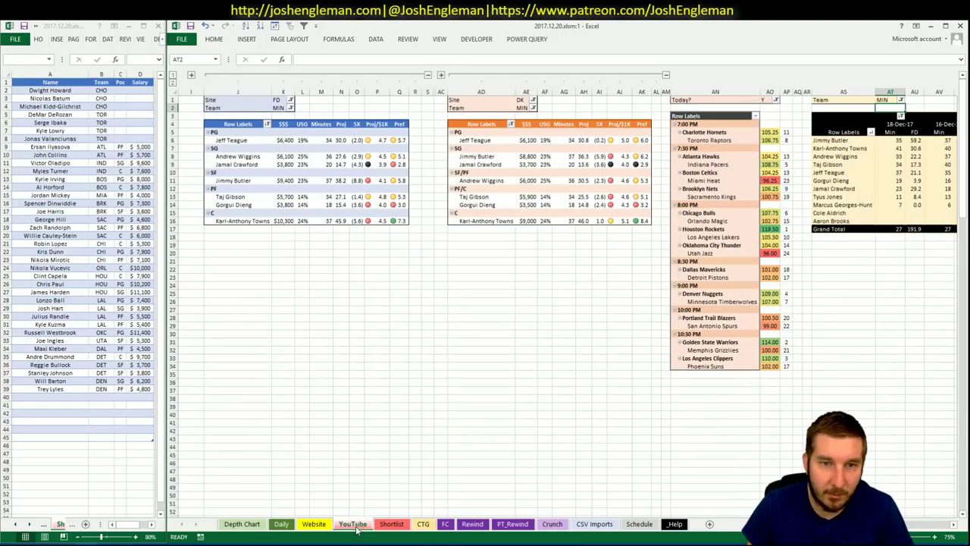
{"action": "left_click", "coordinate": [955, 524]}
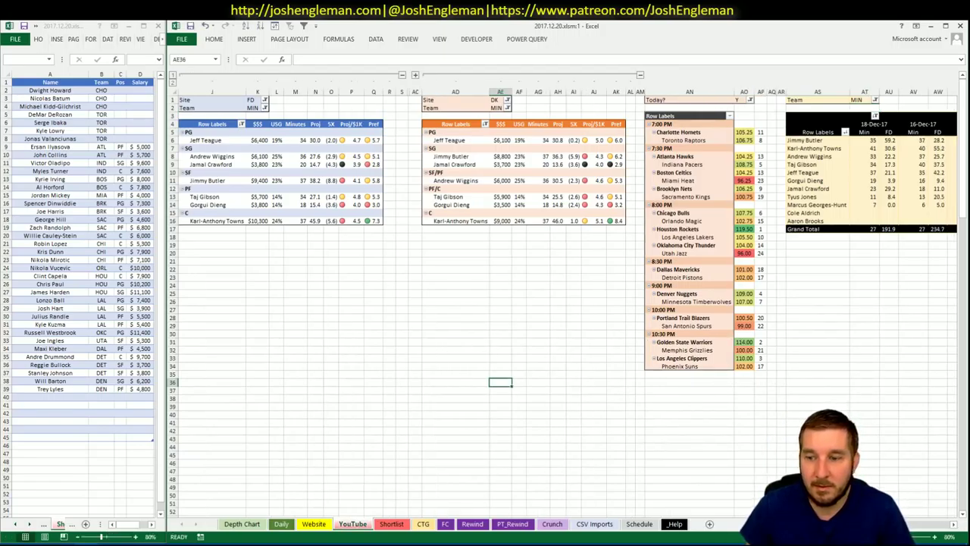
{"action": "scroll", "coordinate": [951, 538], "scroll_direction": "right", "scroll_amount": 6}
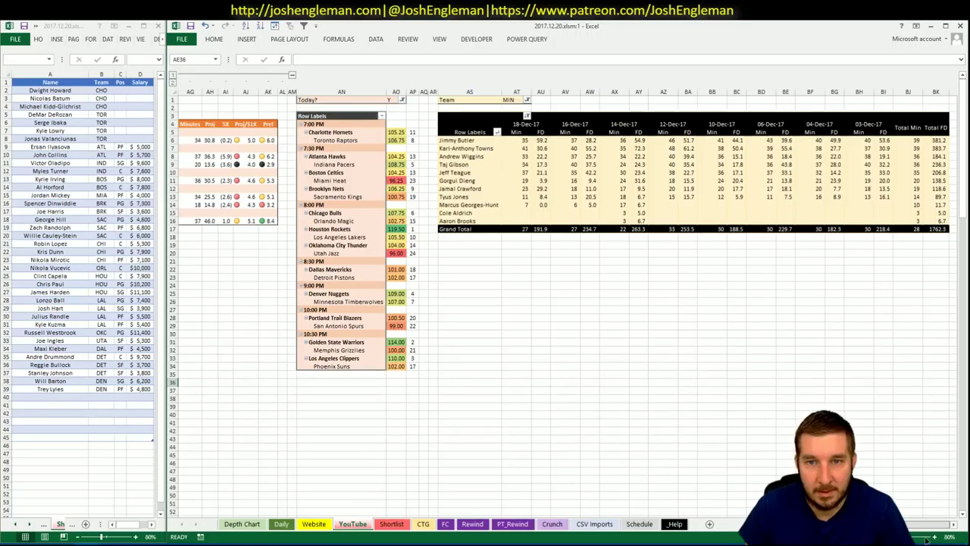
{"action": "scroll", "coordinate": [926, 539], "scroll_direction": "left", "scroll_amount": 6}
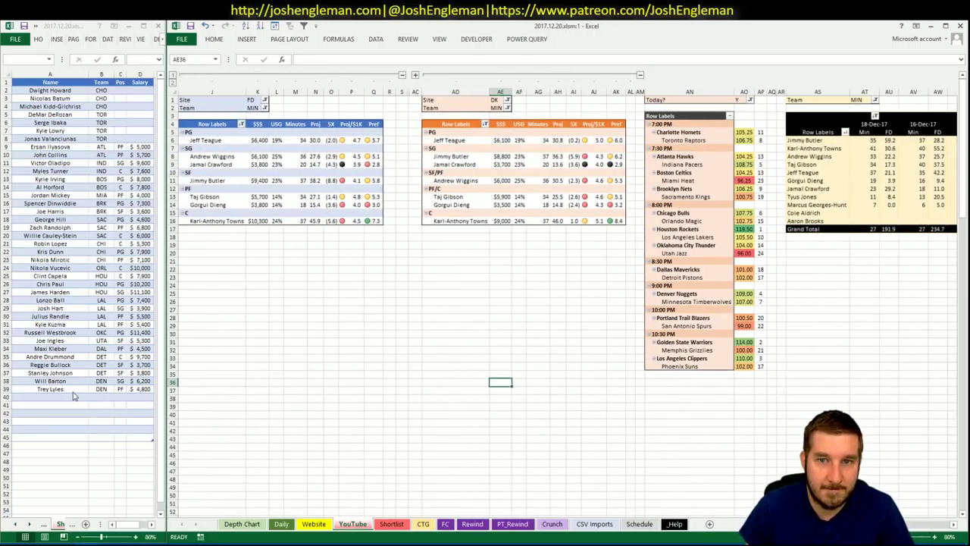
{"action": "left_click", "coordinate": [73, 395]}
{"action": "type", "text": "Je"}
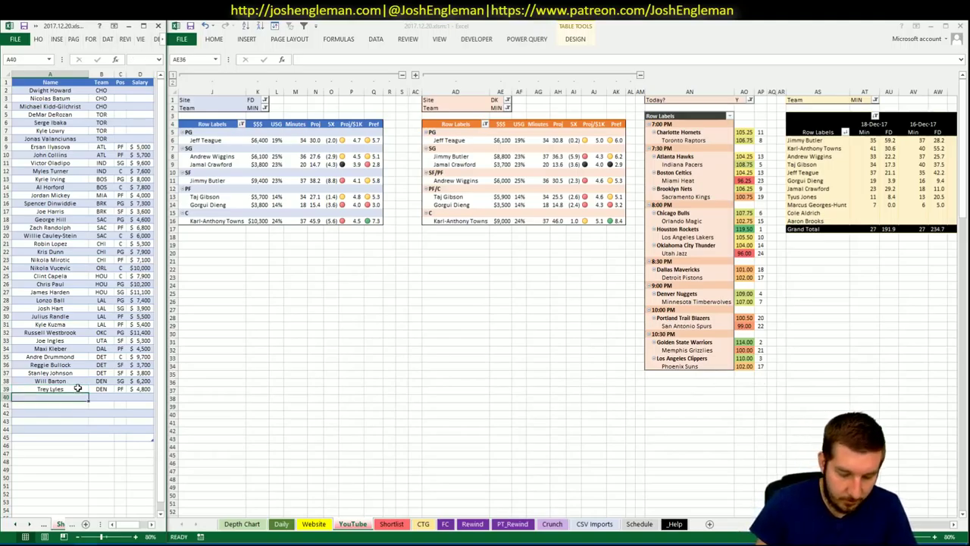
{"action": "type", "text": "ff Teague"}
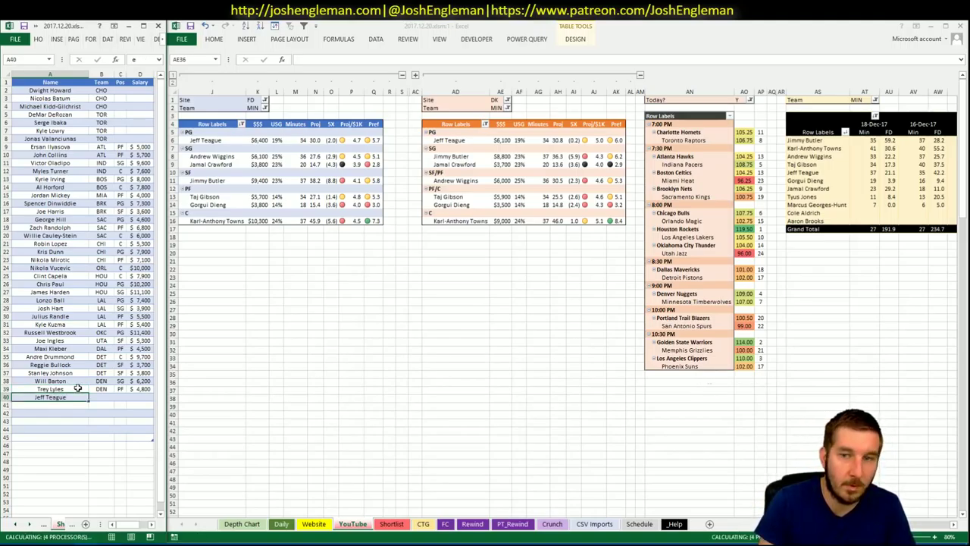
{"action": "key", "text": "Return"}
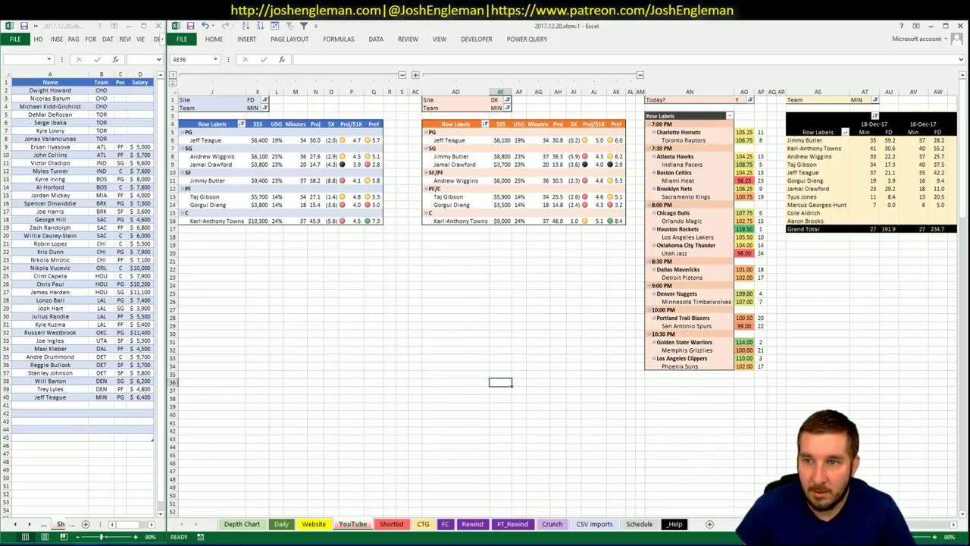
Examine Minnesota's players across the YouTube sheet's projections and game log, the Daily sheet and the CTG shooting table
{"action": "left_click_drag", "start_coordinate": [898, 524], "coordinate": [913, 528]}
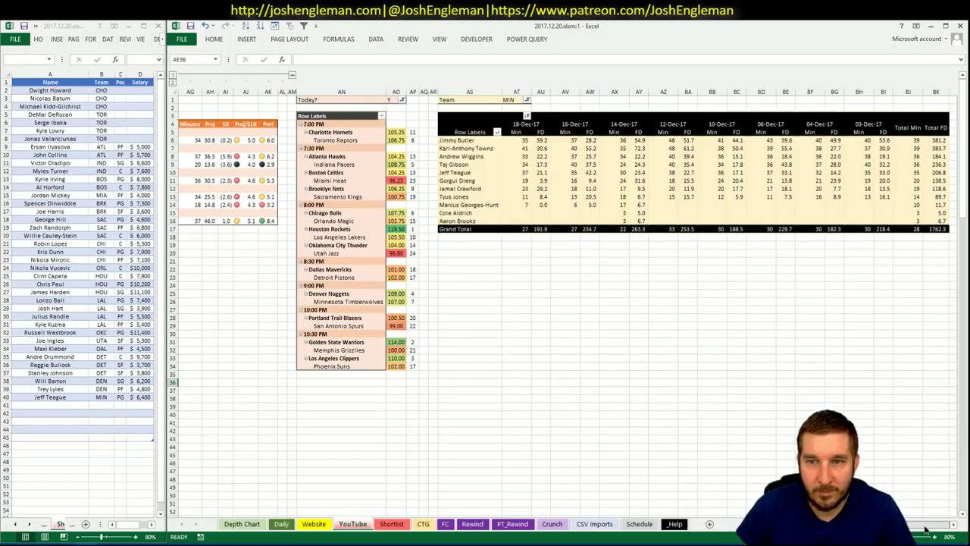
{"action": "scroll", "coordinate": [485, 303], "scroll_direction": "left", "scroll_amount": 8}
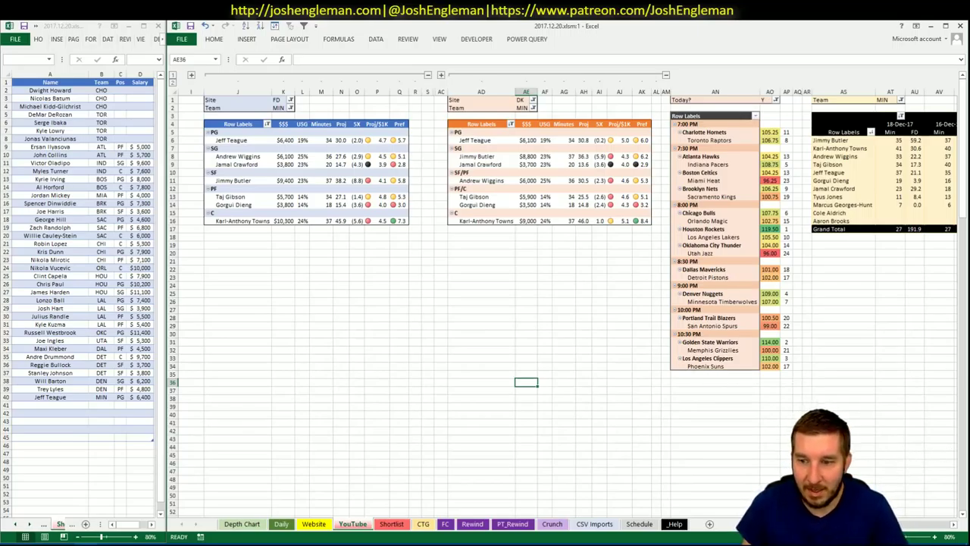
{"action": "scroll", "coordinate": [938, 528], "scroll_direction": "right", "scroll_amount": 5}
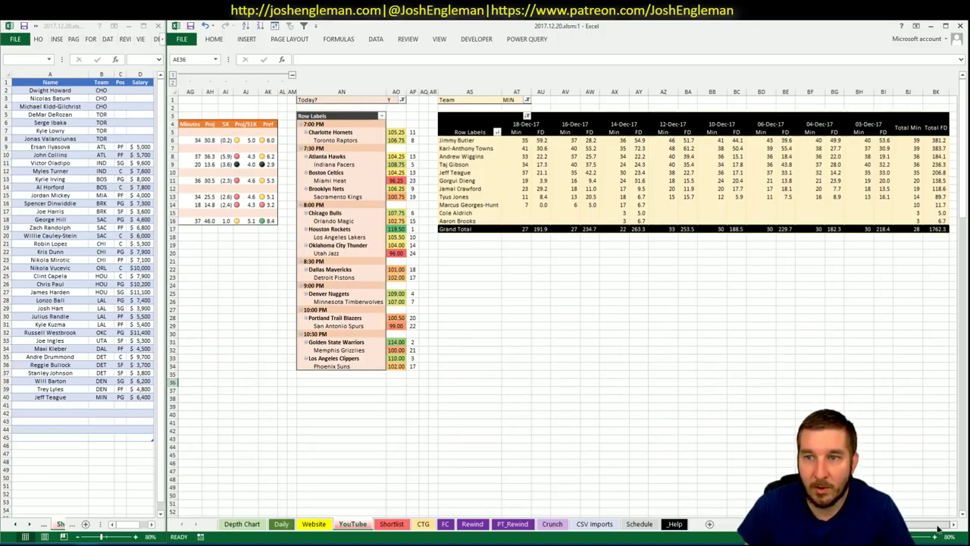
{"action": "scroll", "coordinate": [937, 528], "scroll_direction": "left", "scroll_amount": 5}
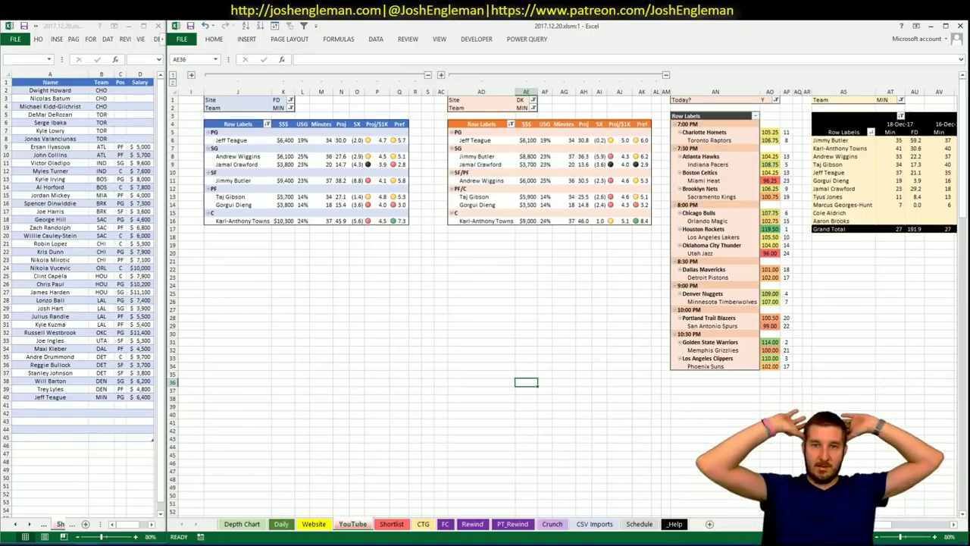
{"action": "left_click", "coordinate": [281, 523]}
{"action": "left_click", "coordinate": [325, 254]}
{"action": "scroll", "coordinate": [324, 257], "scroll_direction": "down", "scroll_amount": 7}
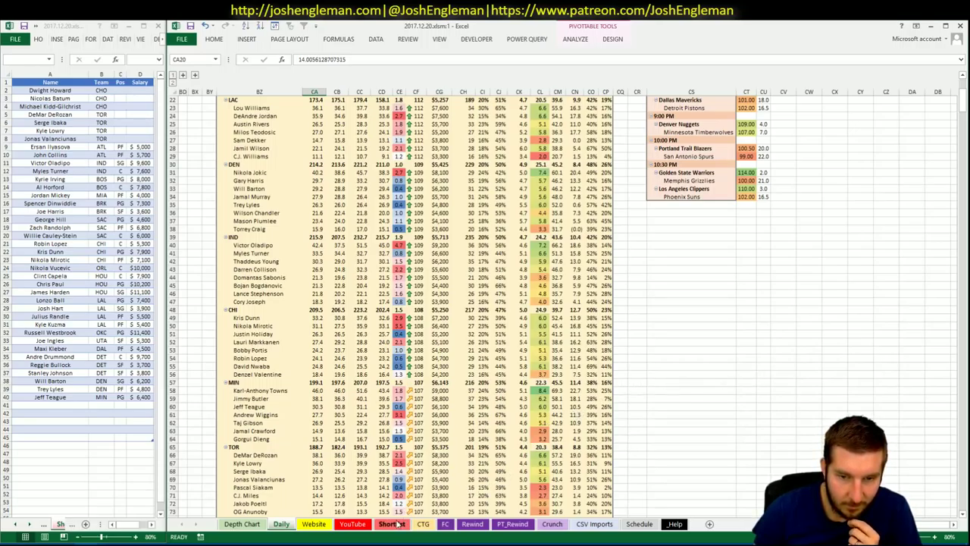
{"action": "left_click", "coordinate": [424, 523]}
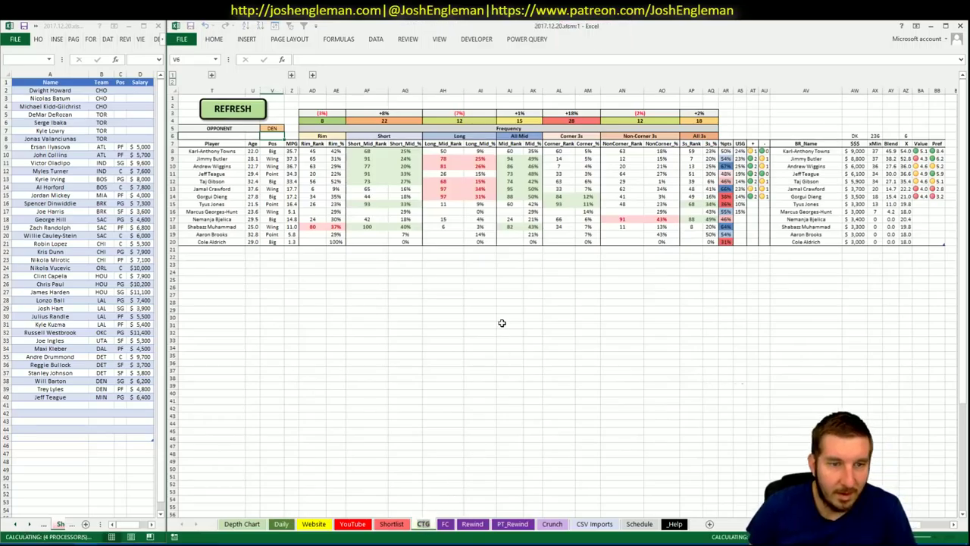
{"action": "left_click", "coordinate": [353, 523]}
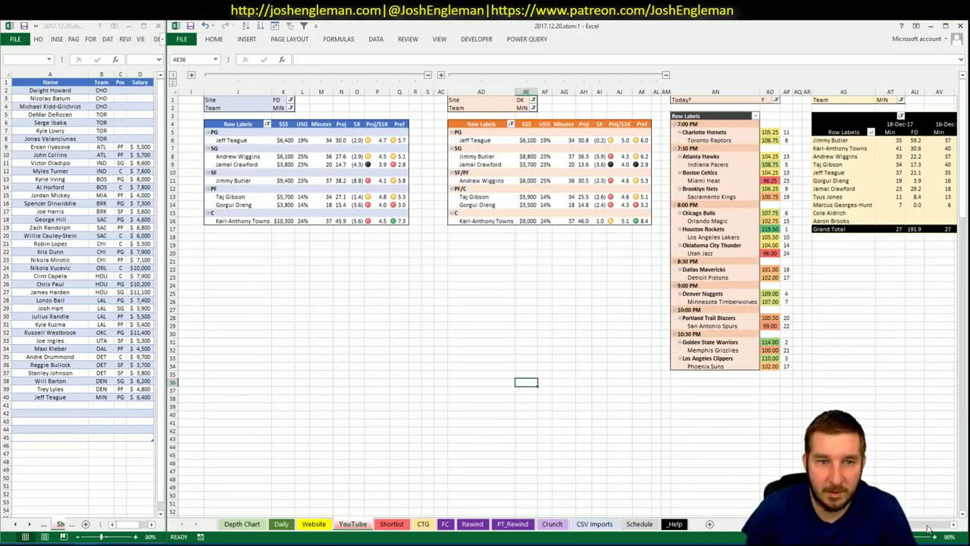
{"action": "left_click", "coordinate": [954, 525]}
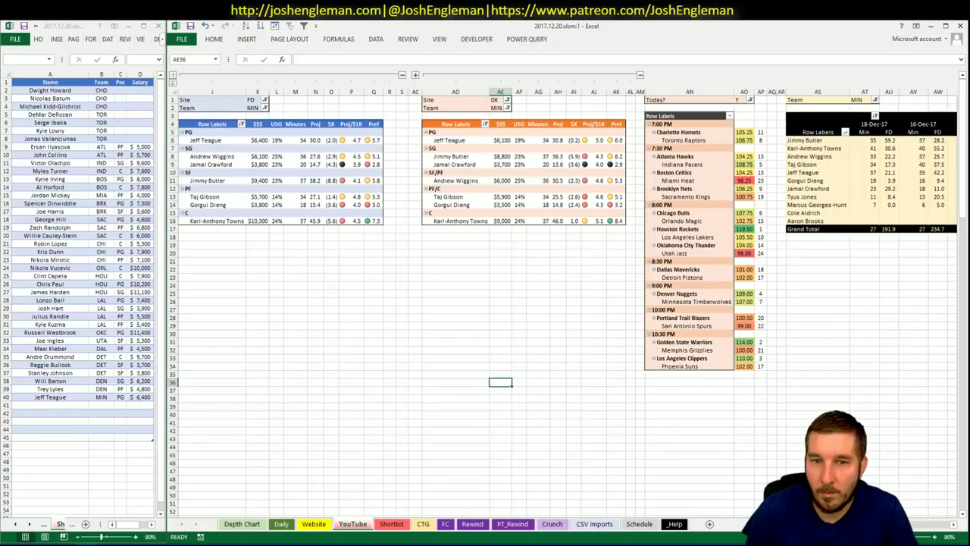
{"action": "scroll", "coordinate": [568, 293], "scroll_direction": "right", "scroll_amount": 5}
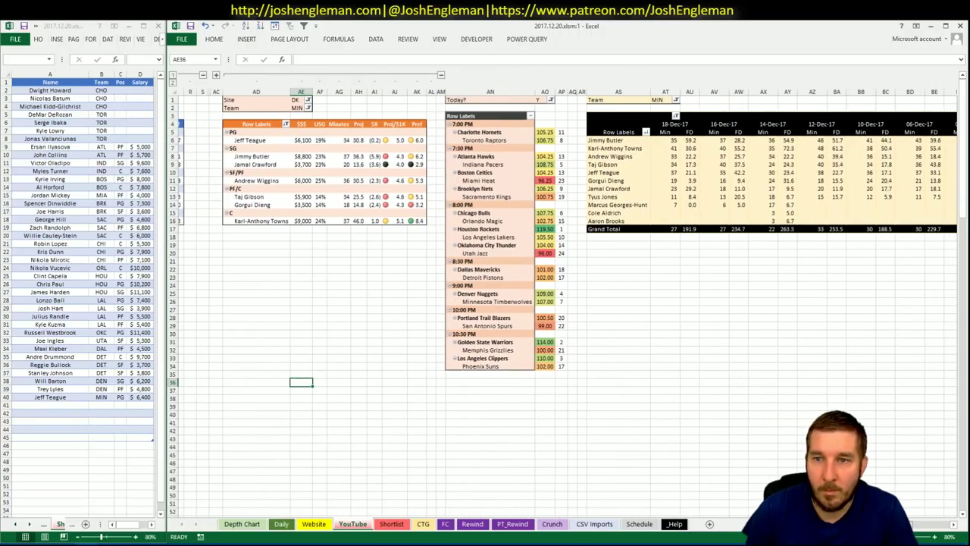
{"action": "scroll", "coordinate": [568, 293], "scroll_direction": "left", "scroll_amount": 1}
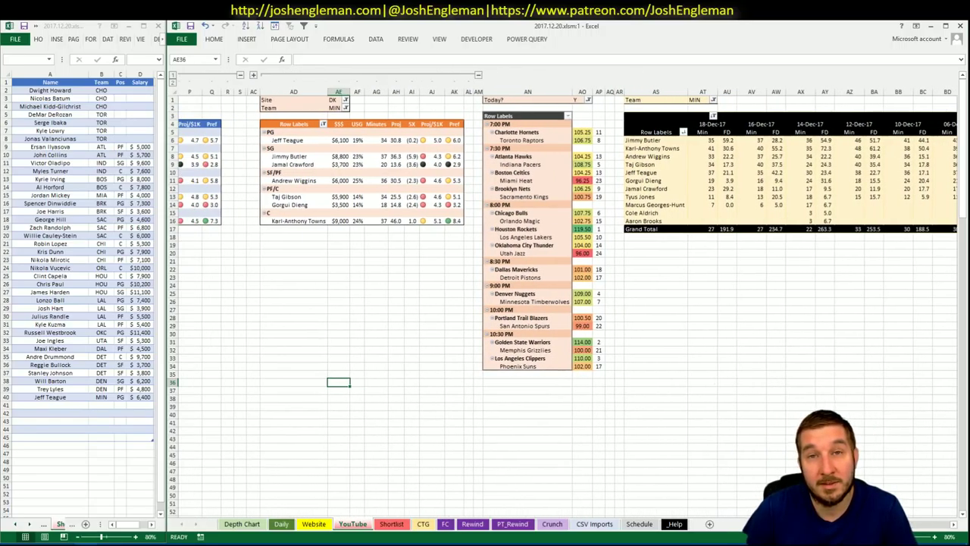
{"action": "scroll", "coordinate": [567, 293], "scroll_direction": "right", "scroll_amount": 2}
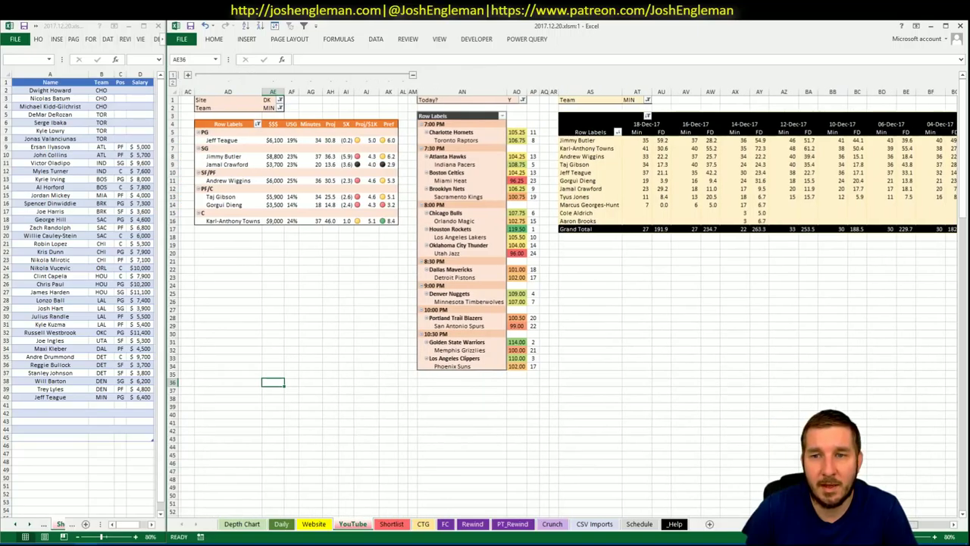
{"action": "scroll", "coordinate": [568, 293], "scroll_direction": "left", "scroll_amount": 4}
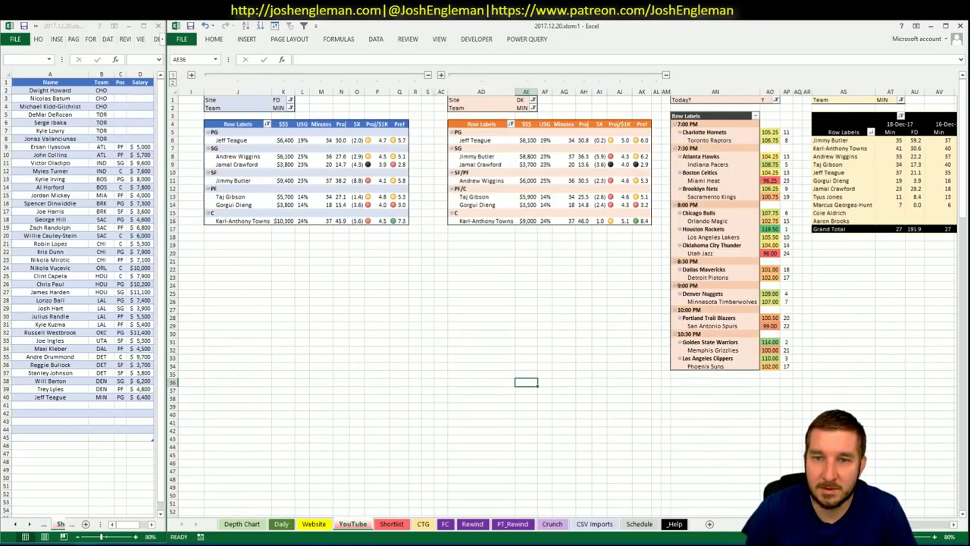
Add Taj Gibson to the shortlist in row 41, below Jeff Teague
{"action": "left_click", "coordinate": [62, 408]}
{"action": "key", "text": "BackSpace"}
{"action": "key", "text": "BackSpace"}
{"action": "key", "text": "BackSpace"}
{"action": "key", "text": "BackSpace"}
{"action": "type", "text": "aj Gibson"}
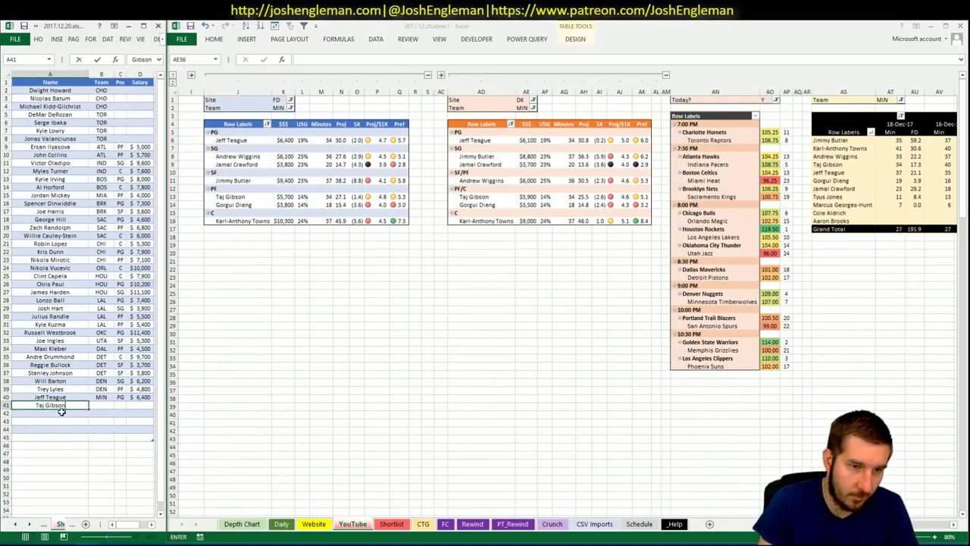
{"action": "key", "text": "Return"}
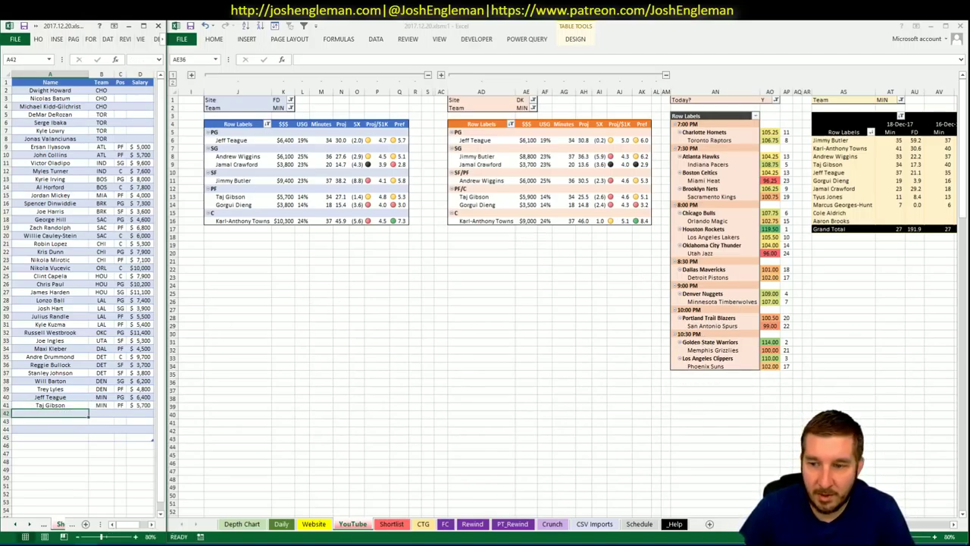
Check the Minnesota game log and add Karl-Anthony Towns to the shortlist in row 42, correcting the surname to Towns
{"action": "left_click", "coordinate": [526, 382]}
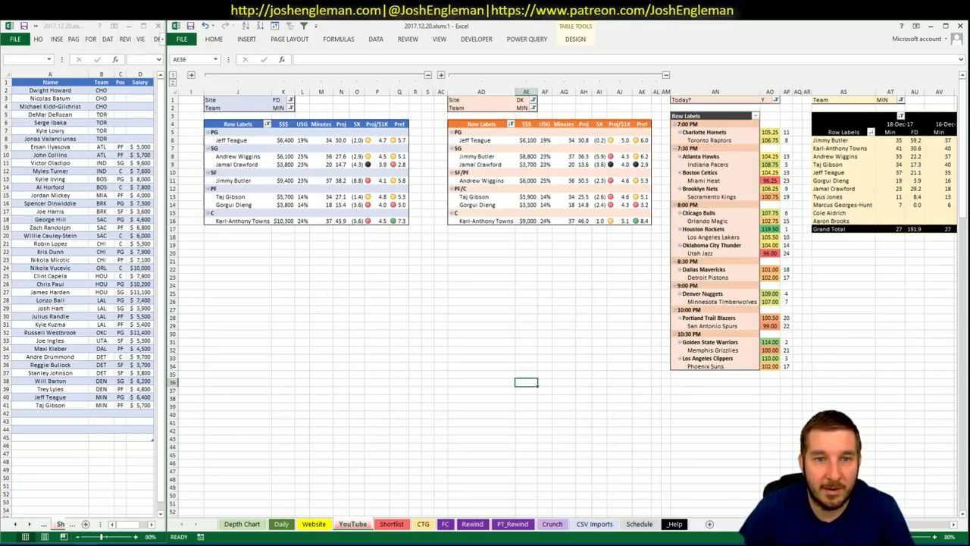
{"action": "scroll", "coordinate": [561, 303], "scroll_direction": "right", "scroll_amount": 5}
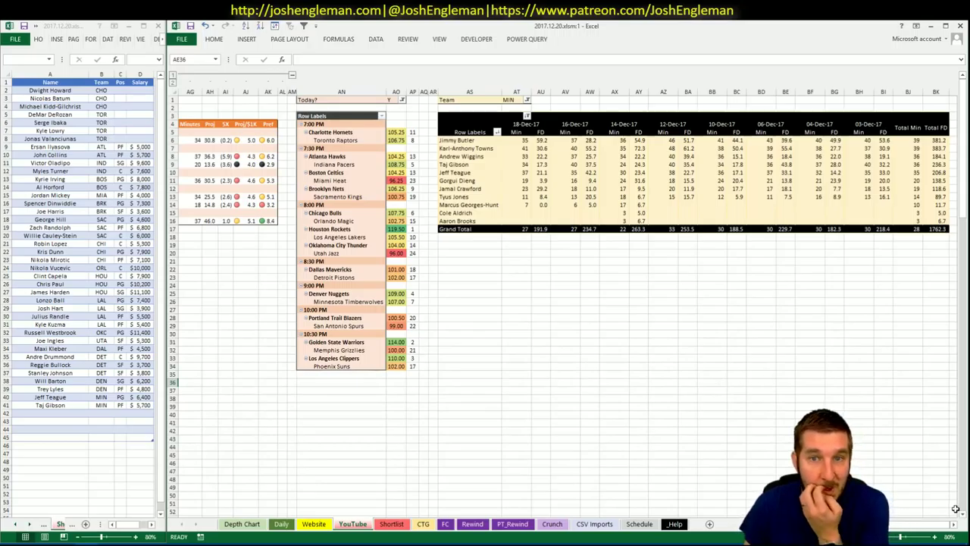
{"action": "left_click", "coordinate": [60, 410]}
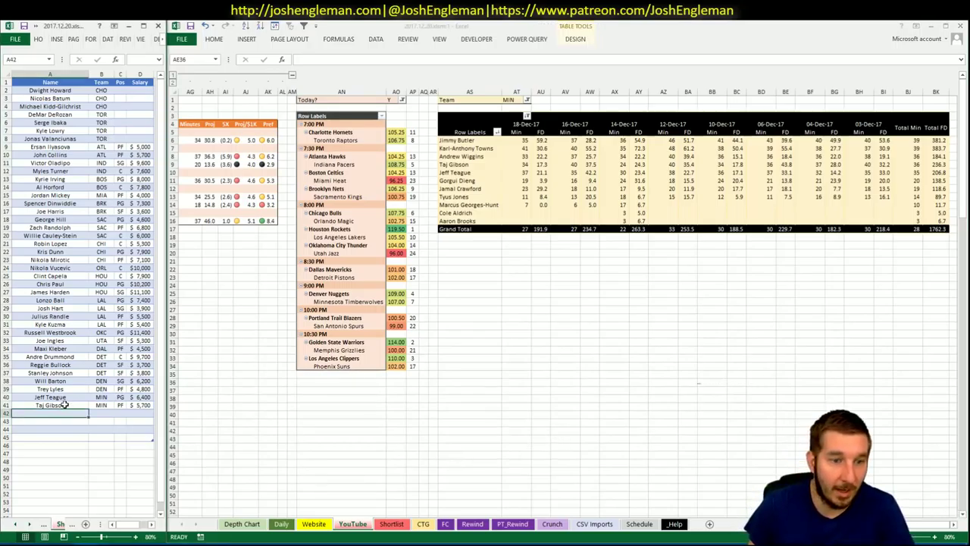
{"action": "type", "text": "Karl-"}
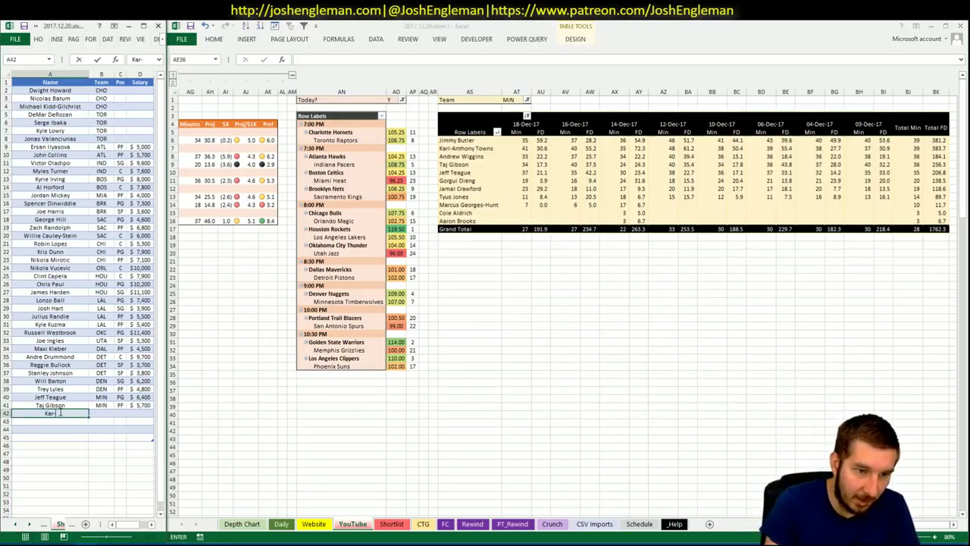
{"action": "key", "text": "BackSpace"}
{"action": "type", "text": "l-A"}
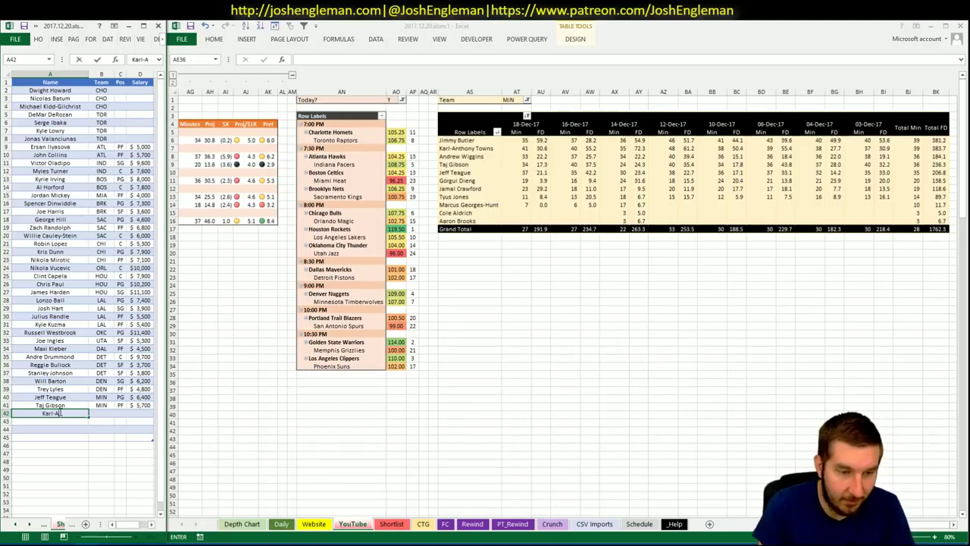
{"action": "type", "text": "nthony Davis"}
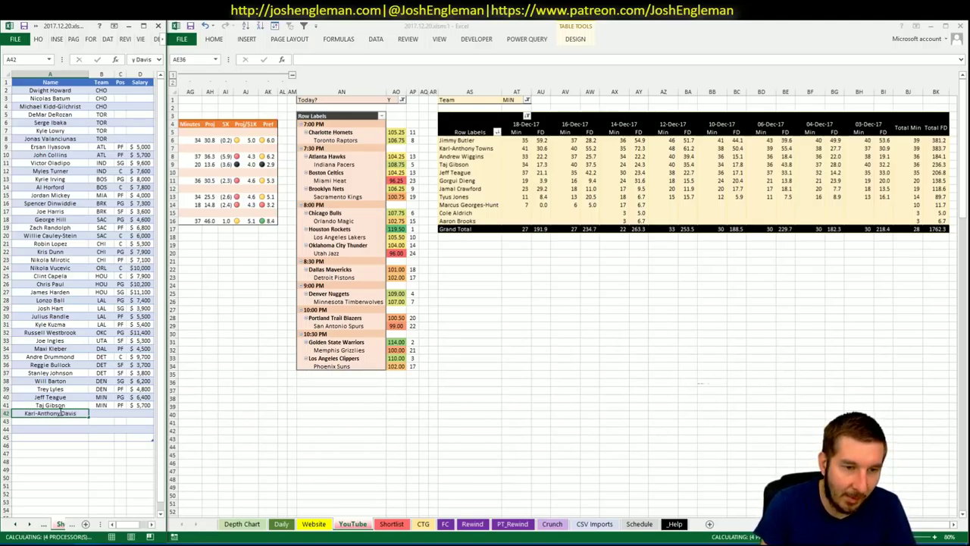
{"action": "double_click", "coordinate": [65, 414]}
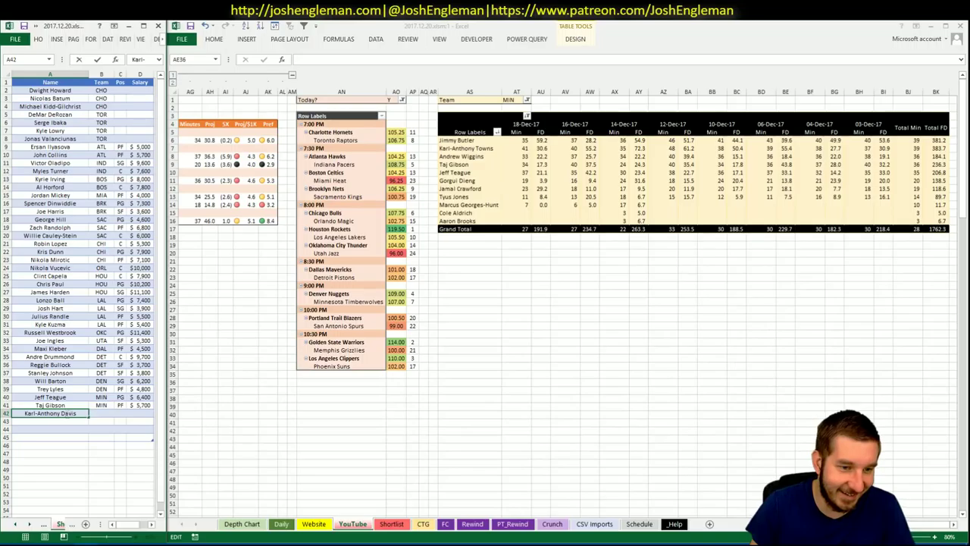
{"action": "double_click", "coordinate": [70, 414]}
{"action": "type", "text": "Towns"}
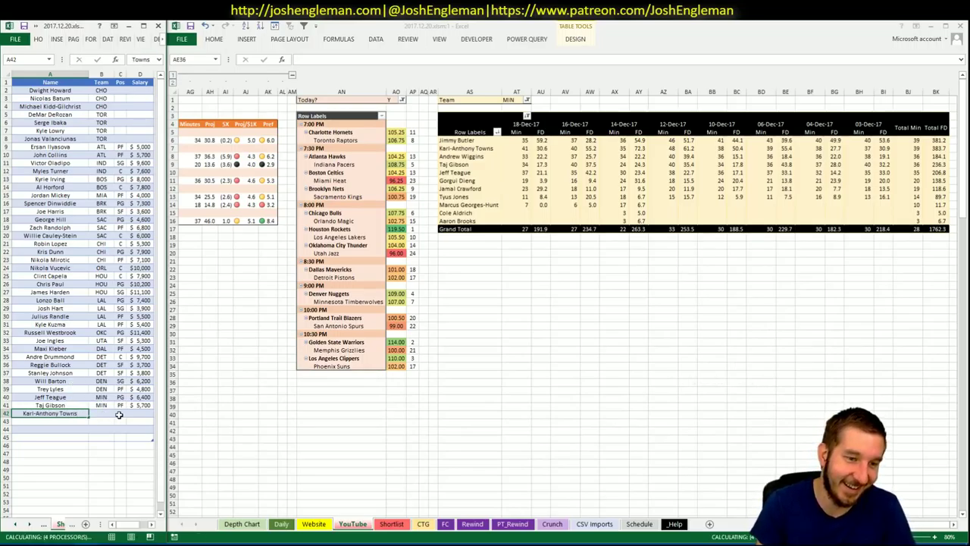
{"action": "key", "text": "Return"}
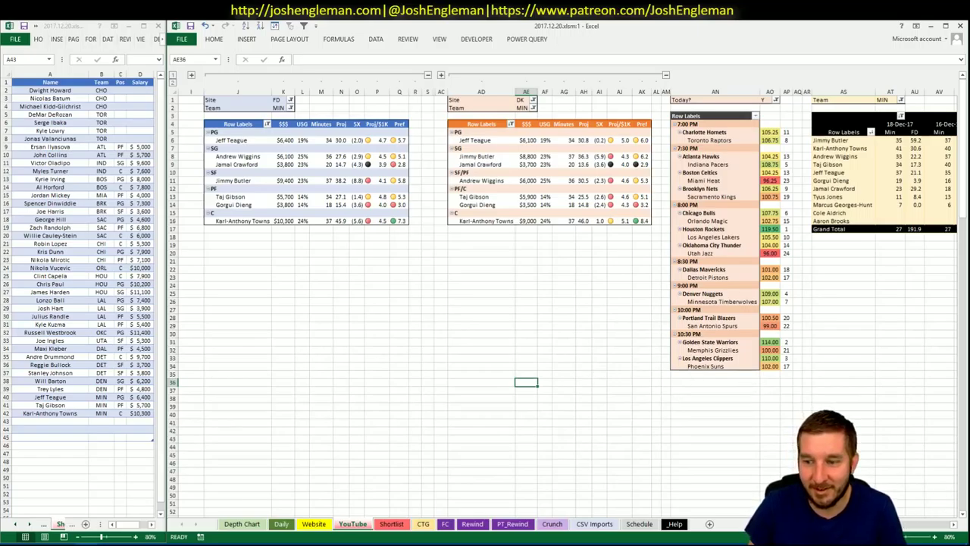
Set the team filter to POR for both the FD and DK projections on the YouTube sheet
{"action": "scroll", "coordinate": [717, 449], "scroll_direction": "right", "scroll_amount": 1}
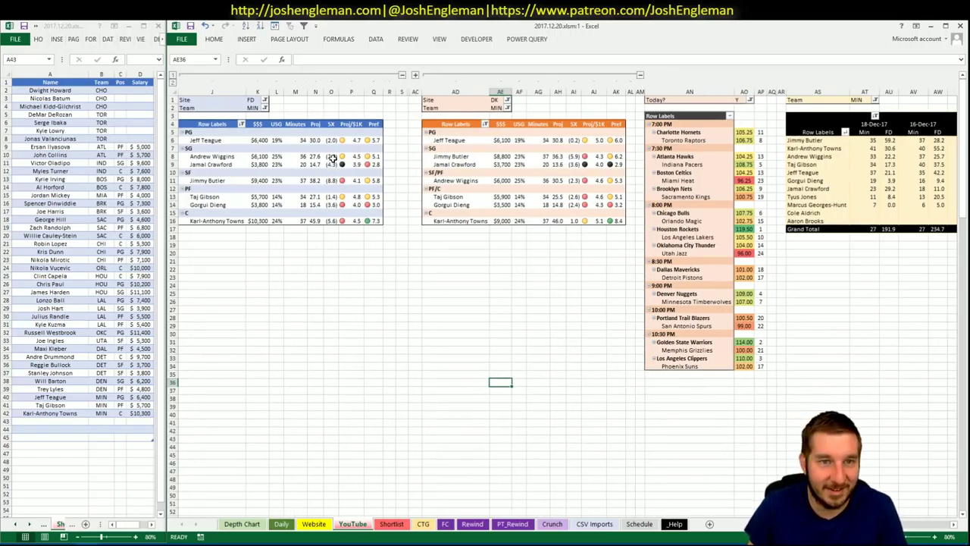
{"action": "left_click", "coordinate": [254, 107]}
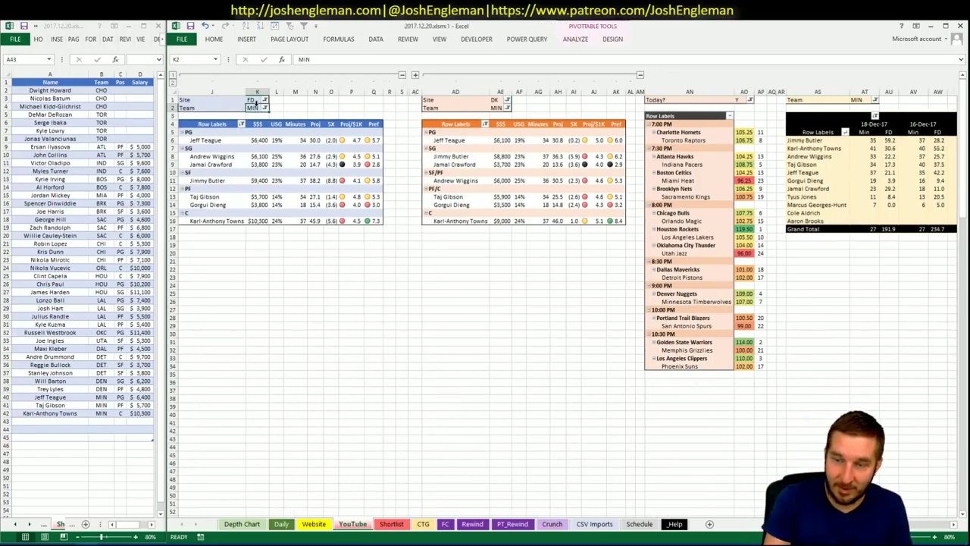
{"action": "type", "text": "POR"}
{"action": "key", "text": "Return"}
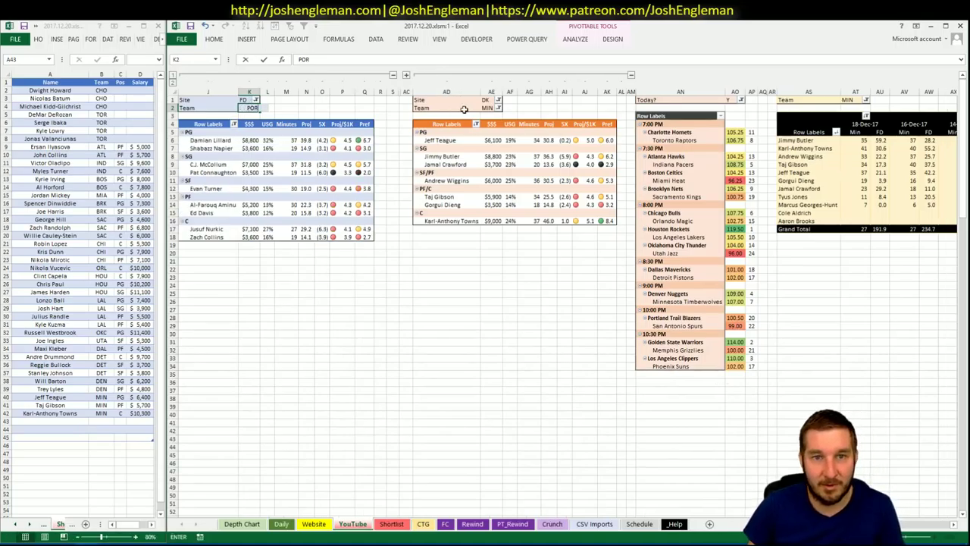
{"action": "left_click", "coordinate": [488, 108]}
{"action": "type", "text": "POR"}
{"action": "key", "text": "Return"}
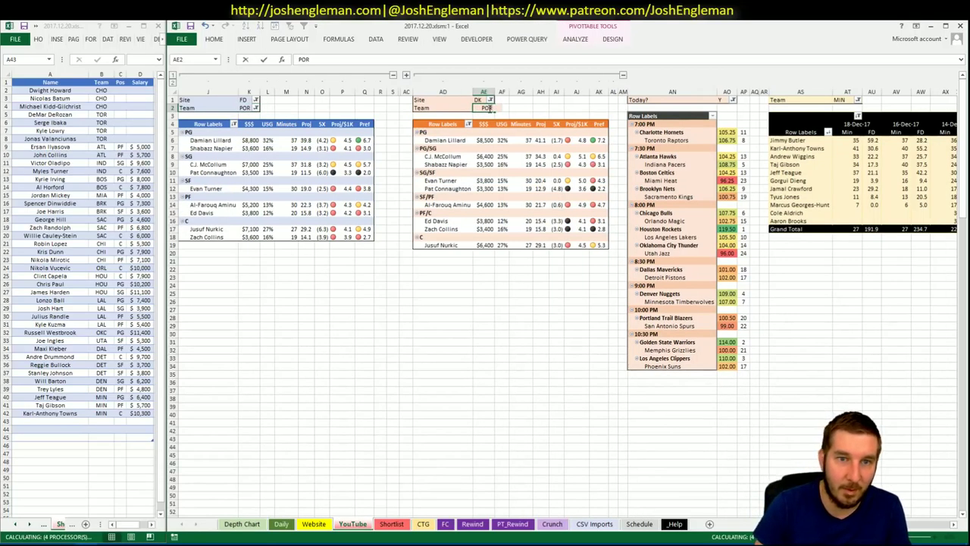
Switch to the Cleaning the Glass site in the browser and open the Portland Trail Blazers' player stats page
{"action": "key", "text": "alt+Tab"}
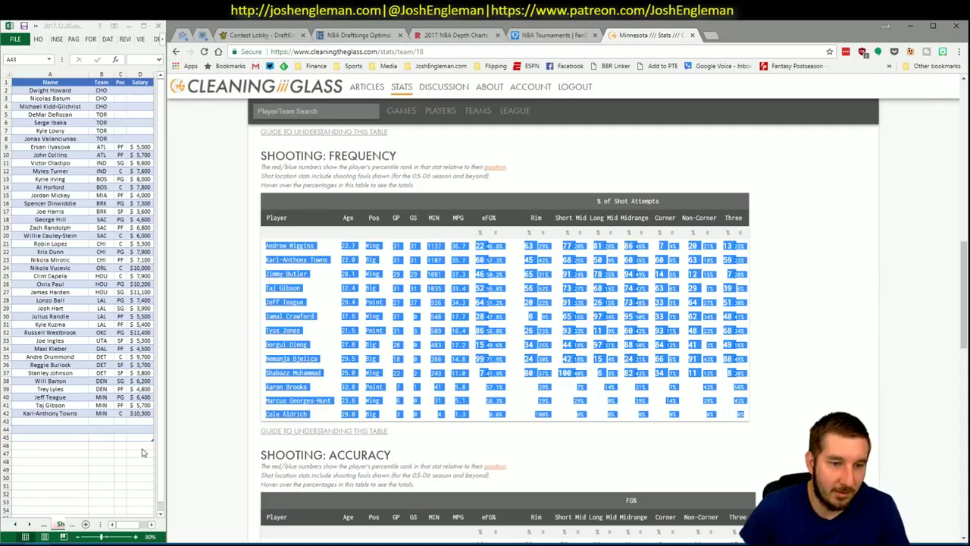
{"action": "left_click", "coordinate": [352, 115]}
{"action": "type", "text": "port"}
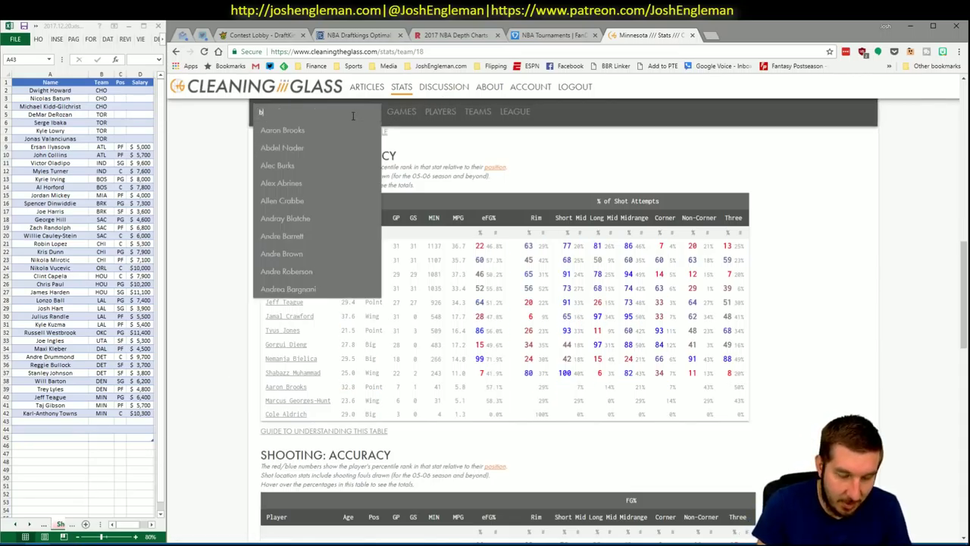
{"action": "key", "text": "alt+Tab"}
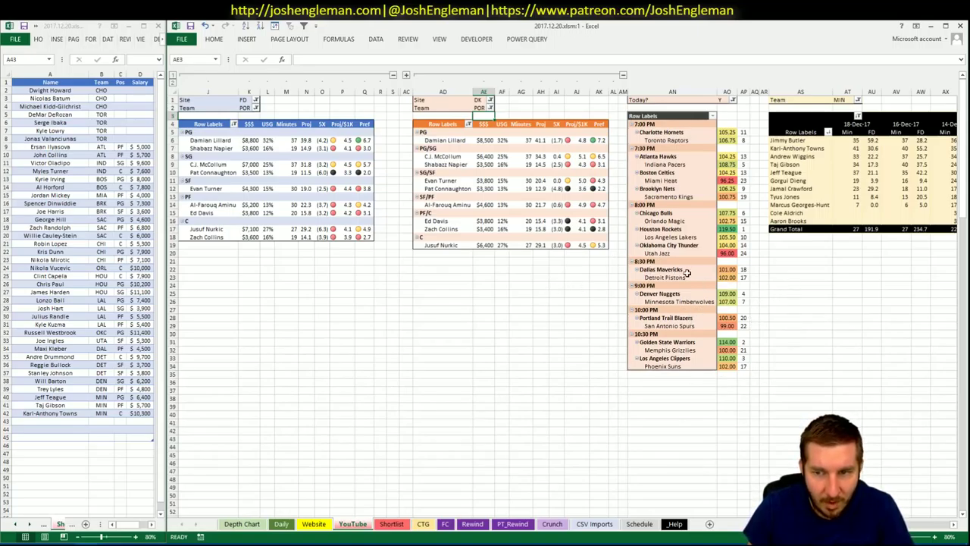
{"action": "key", "text": "alt+Tab"}
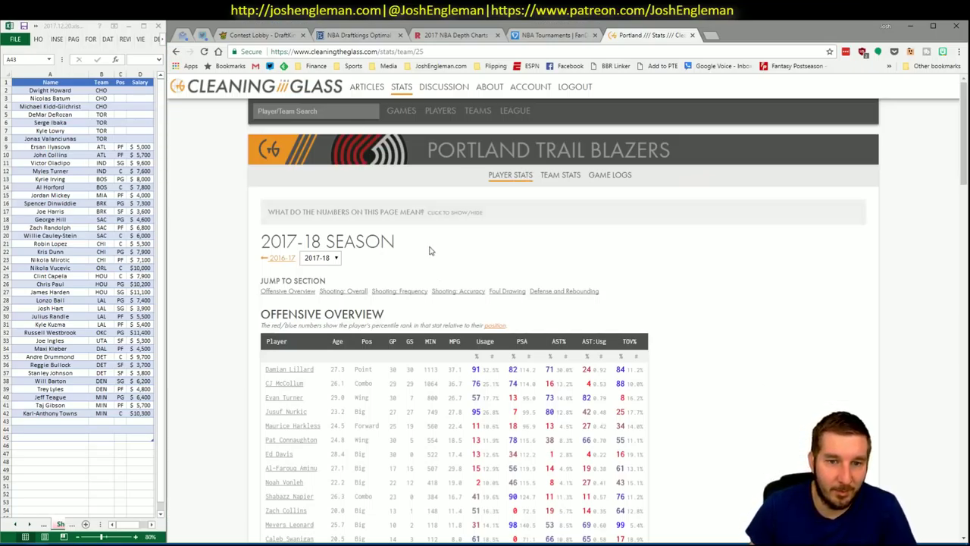
Copy all player rows of Portland's Shooting: Frequency table and return to the Excel workbook
{"action": "left_click", "coordinate": [399, 291]}
{"action": "left_click_drag", "start_coordinate": [747, 429], "coordinate": [256, 251]}
{"action": "key", "text": "alt+Tab"}
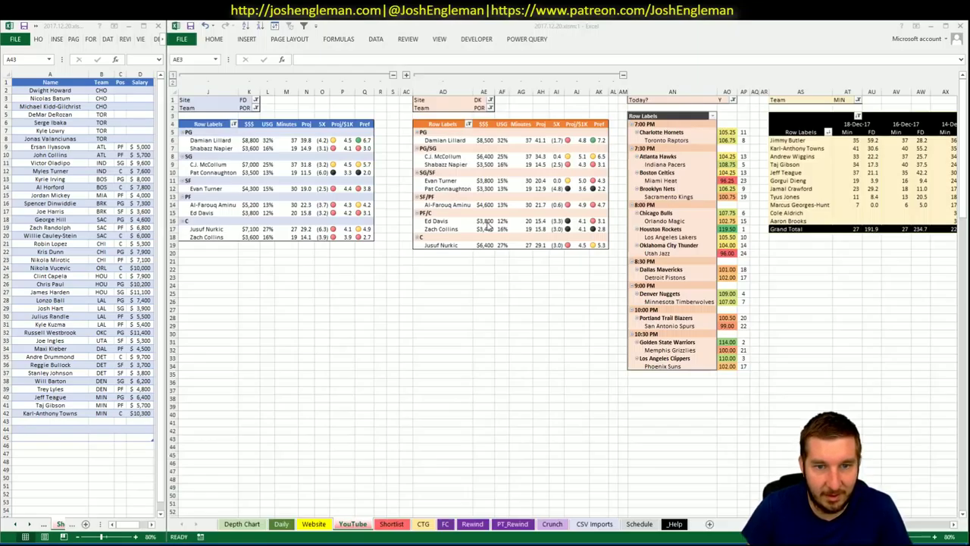
Load Portland's copied shooting data into the CTG sheet and set the opponent to SAS
{"action": "left_click", "coordinate": [421, 525]}
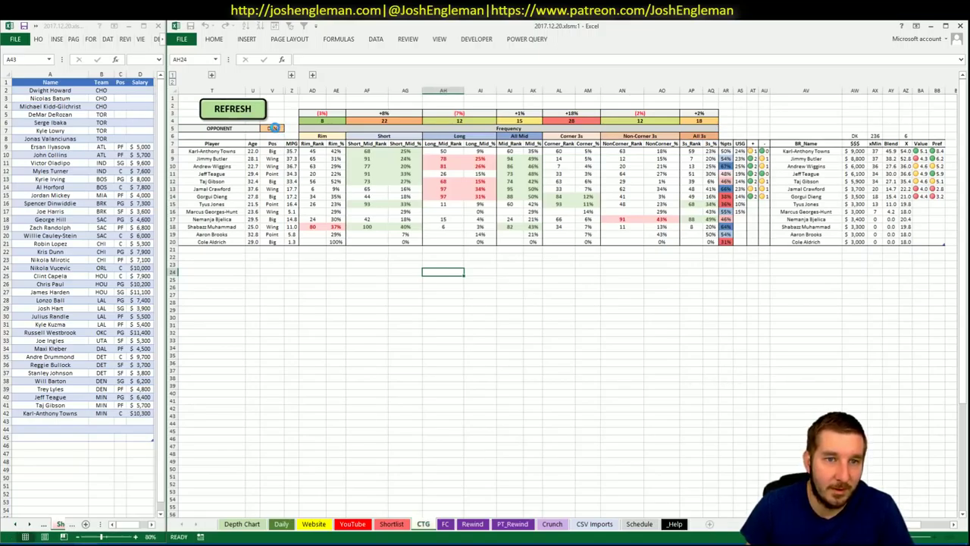
{"action": "left_click", "coordinate": [274, 128]}
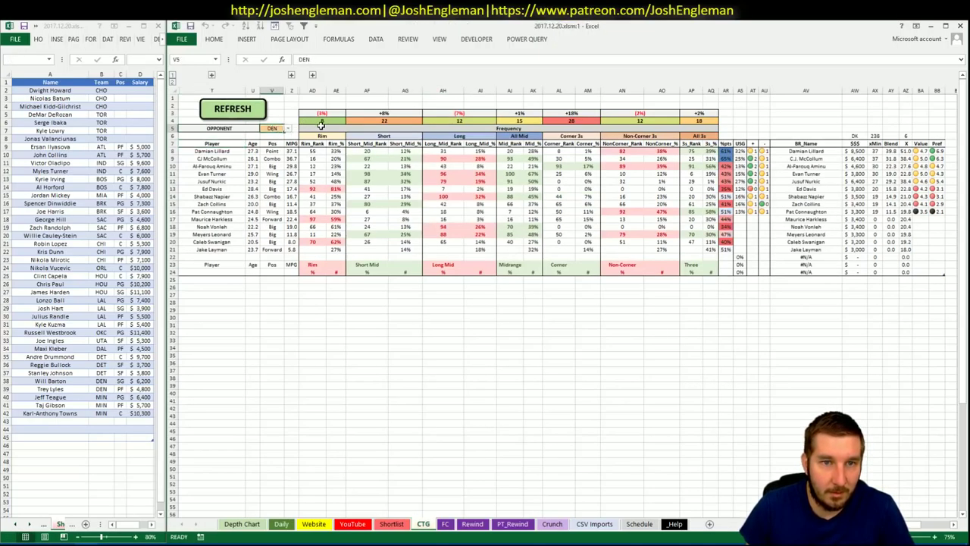
{"action": "left_click", "coordinate": [331, 391]}
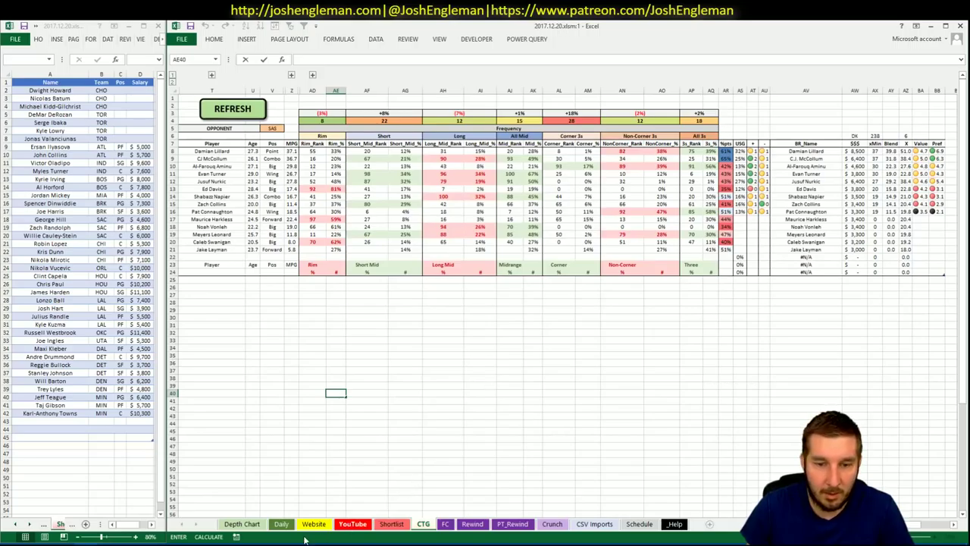
Filter the YouTube sheet's game log to POR and compare Portland's recent minutes and scores with the projections
{"action": "left_click", "coordinate": [353, 524]}
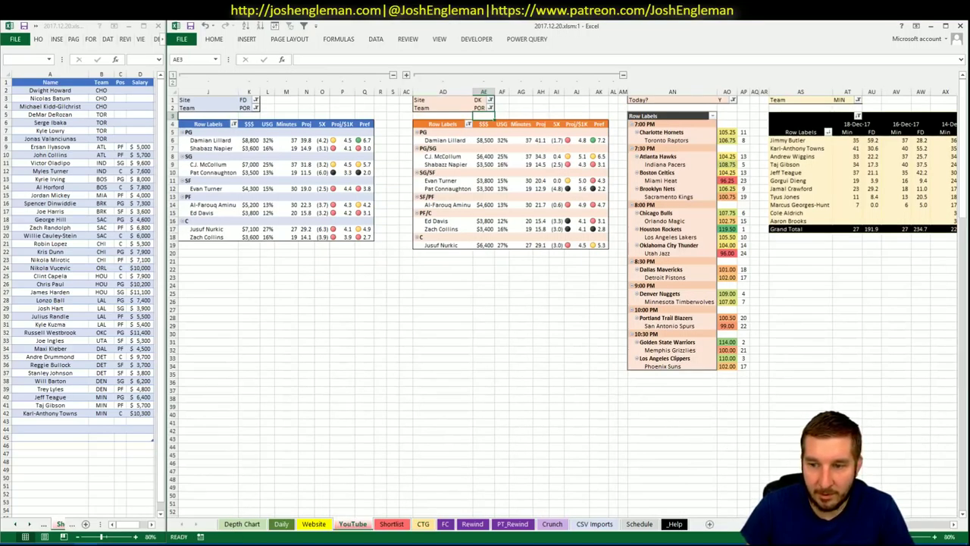
{"action": "left_click", "coordinate": [843, 100]}
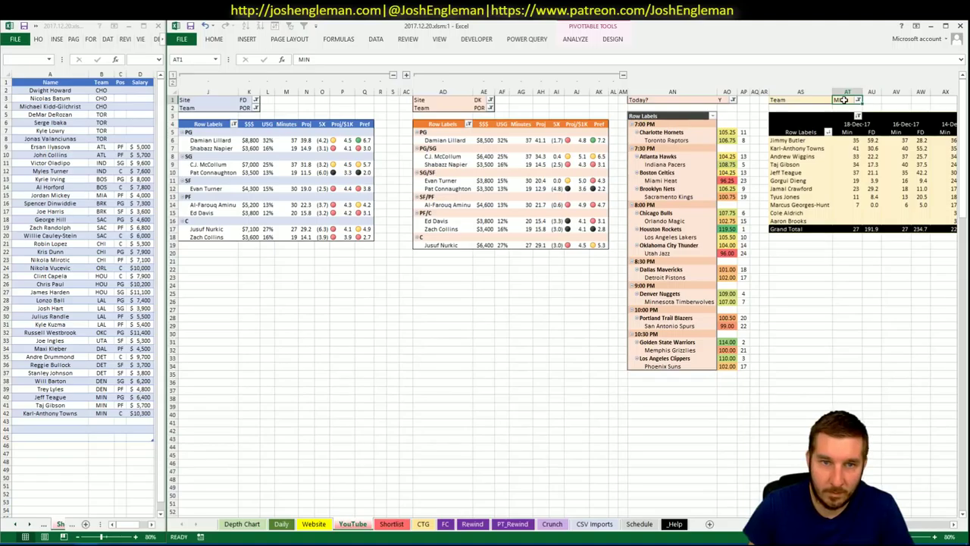
{"action": "type", "text": "POR"}
{"action": "key", "text": "Return"}
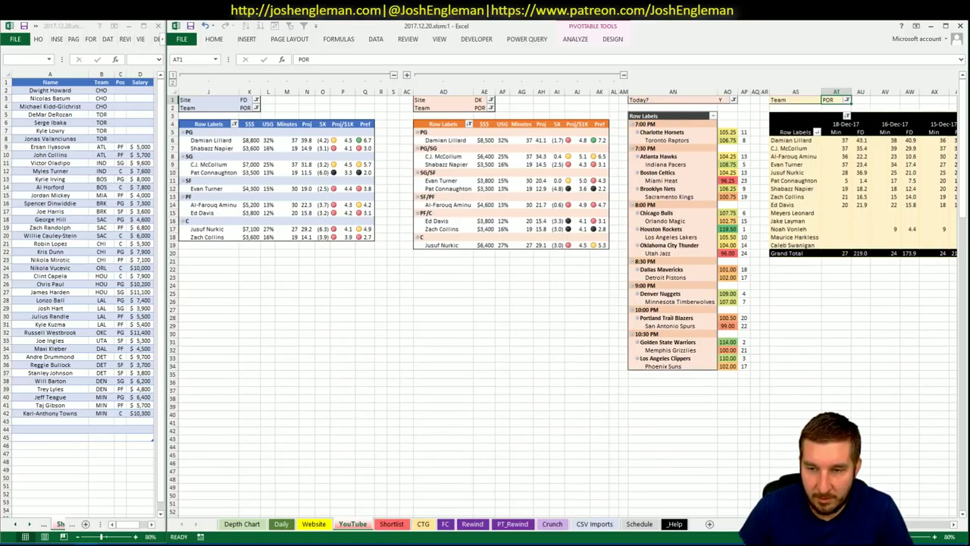
{"action": "scroll", "coordinate": [923, 525], "scroll_direction": "right", "scroll_amount": 5}
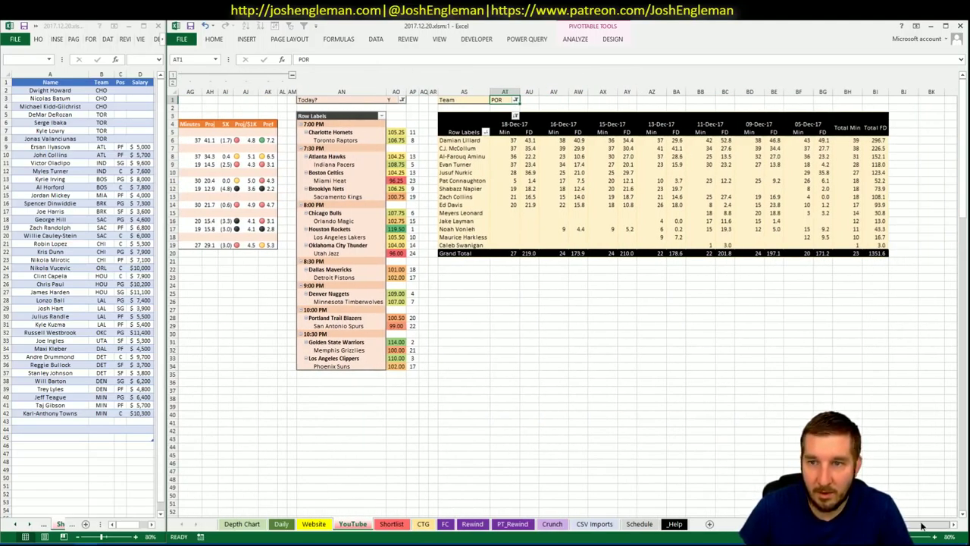
{"action": "scroll", "coordinate": [560, 303], "scroll_direction": "left", "scroll_amount": 8}
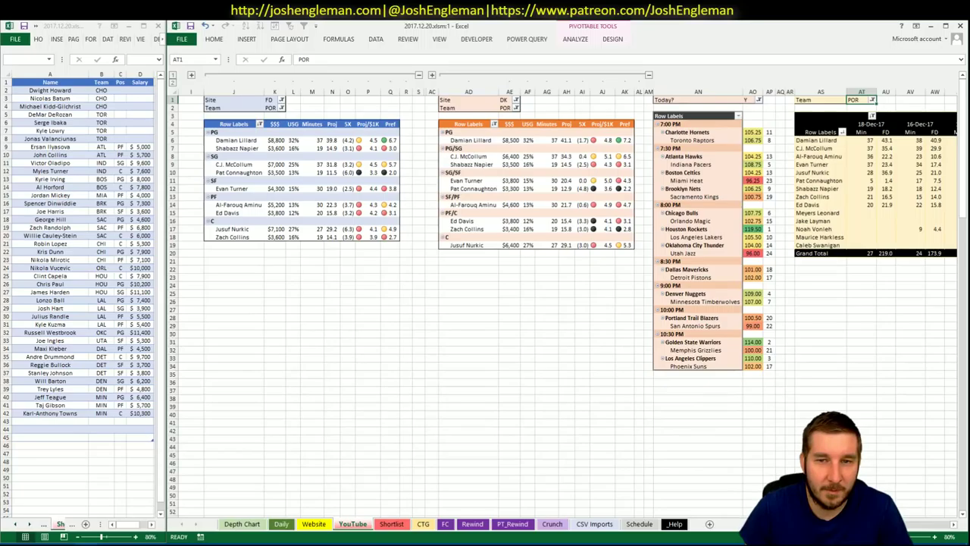
{"action": "scroll", "coordinate": [561, 303], "scroll_direction": "right", "scroll_amount": 8}
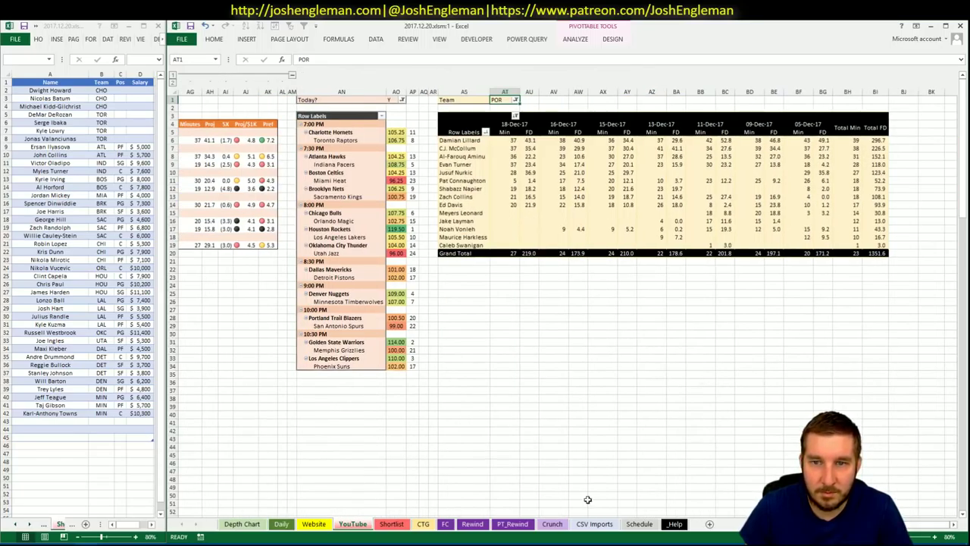
Add C.J. McCollum to the shortlist in row 43 and recheck Portland's game log against the projections
{"action": "left_click", "coordinate": [59, 424]}
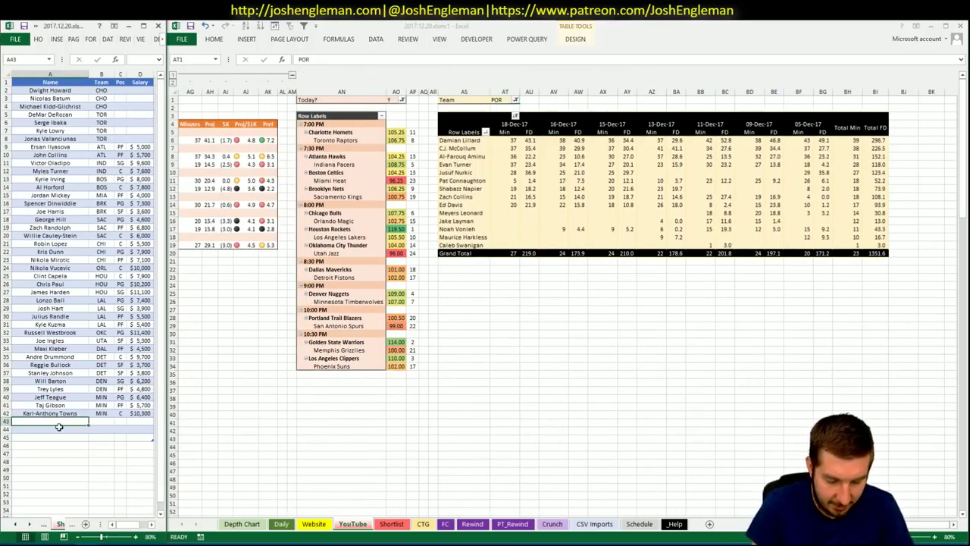
{"action": "type", "text": "C.J. McCollum"}
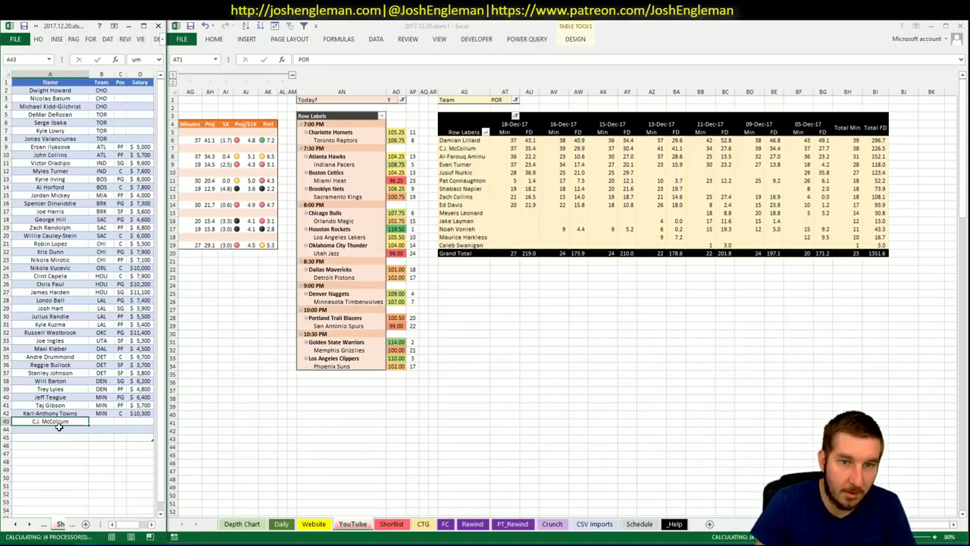
{"action": "key", "text": "Return"}
{"action": "left_click", "coordinate": [497, 99]}
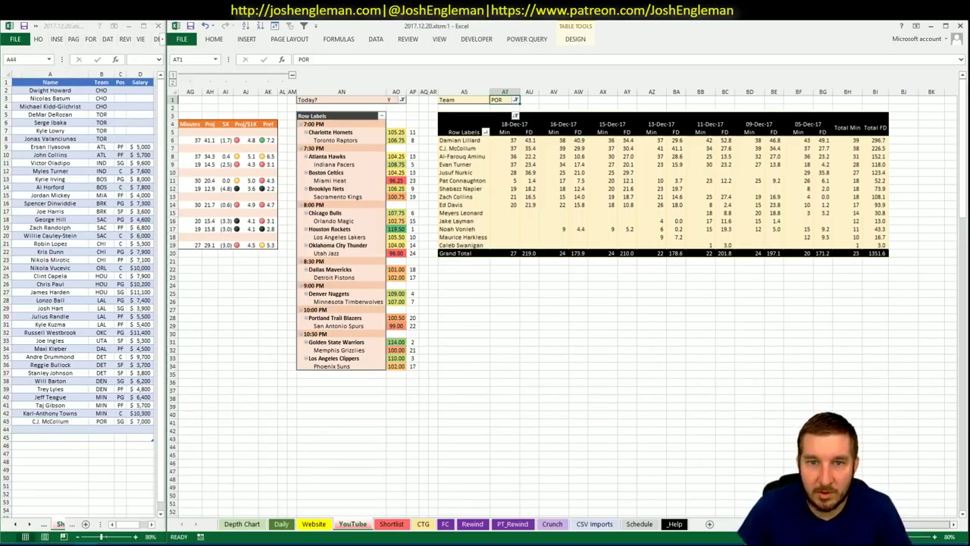
{"action": "scroll", "coordinate": [561, 303], "scroll_direction": "left", "scroll_amount": 8}
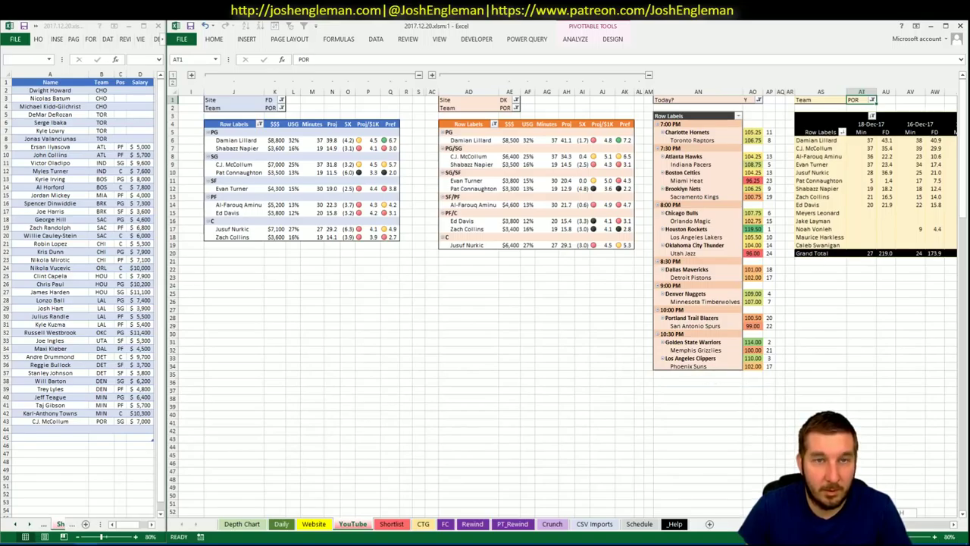
{"action": "scroll", "coordinate": [937, 524], "scroll_direction": "right", "scroll_amount": 8}
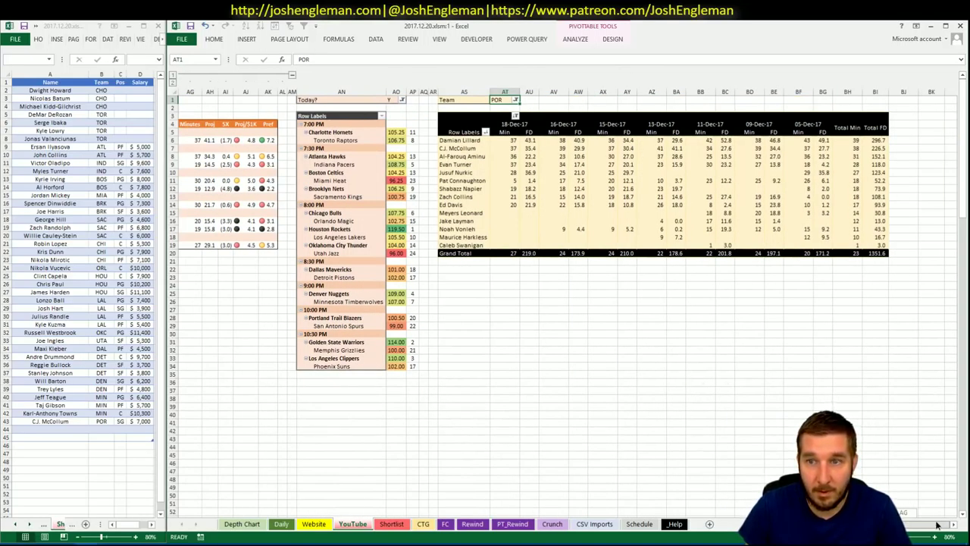
{"action": "scroll", "coordinate": [937, 524], "scroll_direction": "left", "scroll_amount": 8}
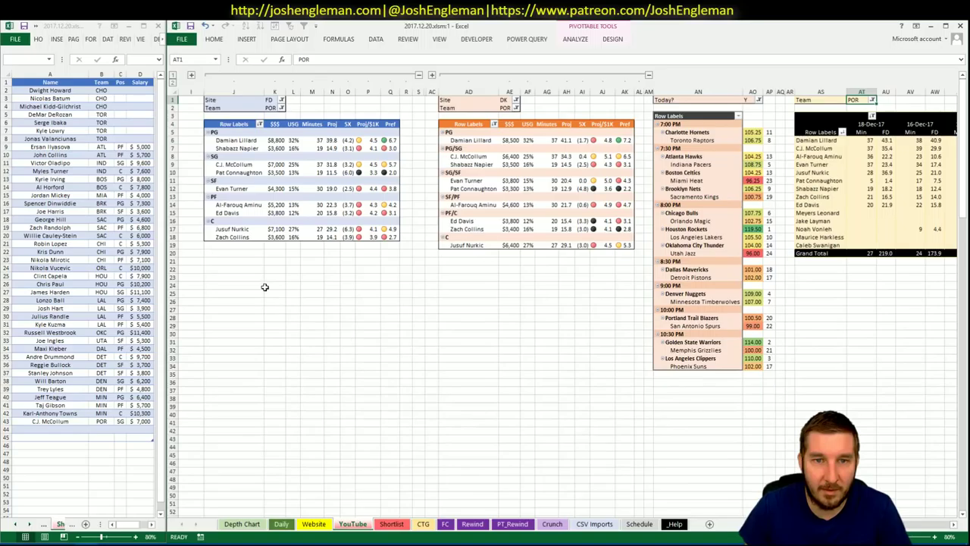
Set the team filter to SAS for both the FD and DK projections on the YouTube sheet
{"action": "left_click", "coordinate": [270, 100]}
{"action": "left_click", "coordinate": [270, 108]}
{"action": "type", "text": "SA"}
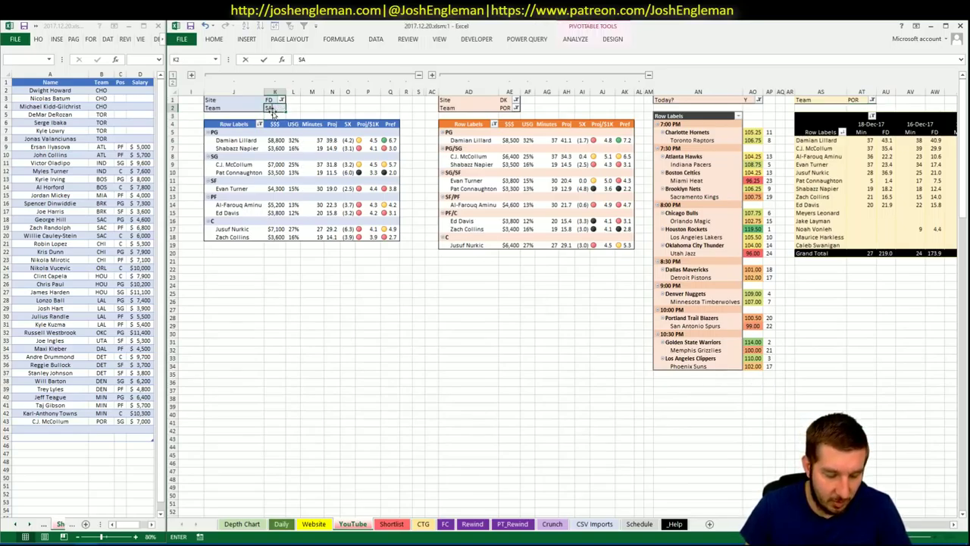
{"action": "type", "text": "S"}
{"action": "key", "text": "Return"}
{"action": "left_click", "coordinate": [523, 106]}
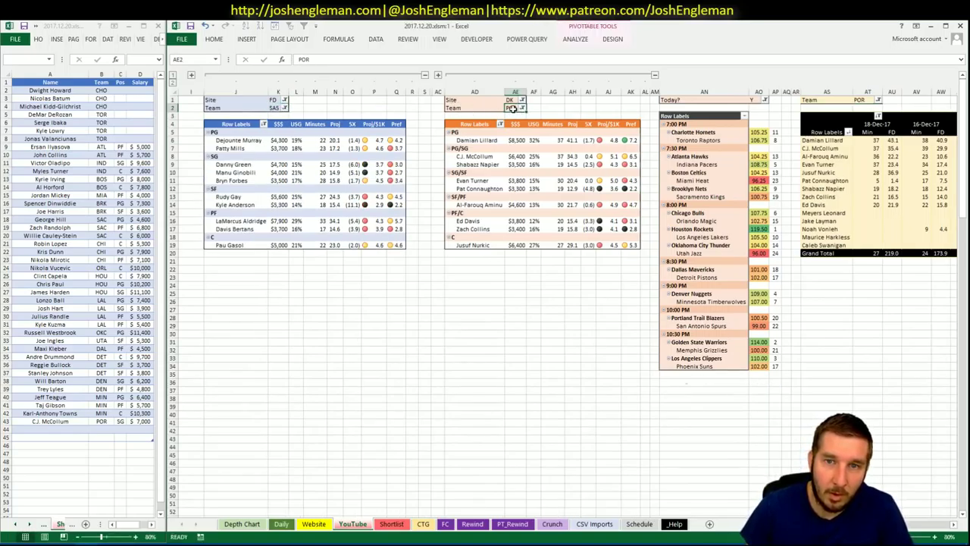
{"action": "type", "text": "SAS"}
{"action": "key", "text": "Return"}
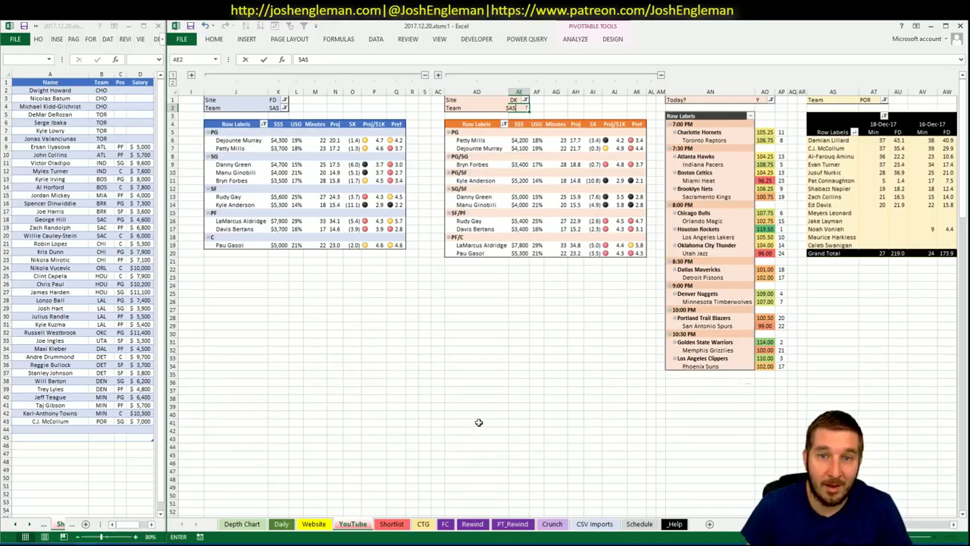
Filter the game log to SAS and review San Antonio's recent minutes and fantasy scores across all listed dates
{"action": "left_click", "coordinate": [476, 416]}
{"action": "left_click", "coordinate": [866, 99]}
{"action": "type", "text": "SAS"}
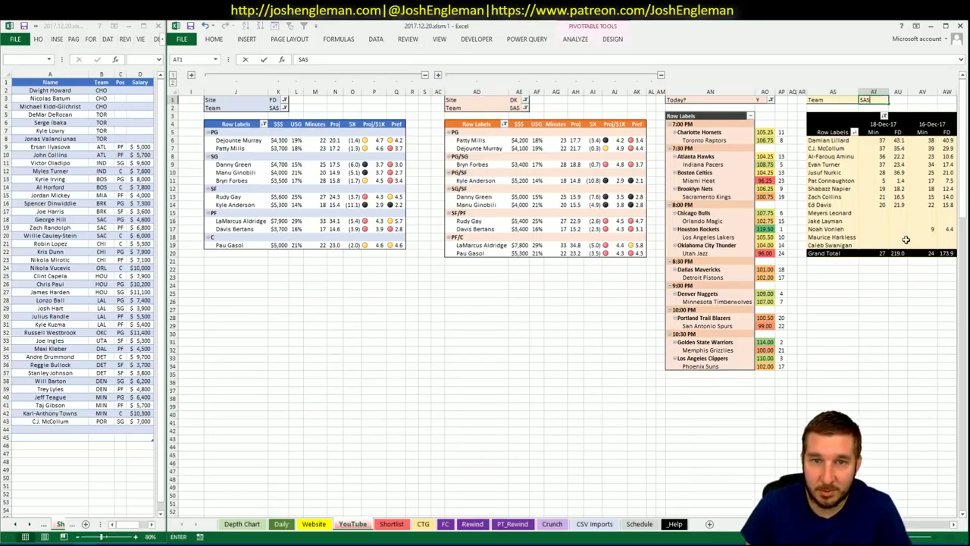
{"action": "key", "text": "Return"}
{"action": "left_click", "coordinate": [891, 284]}
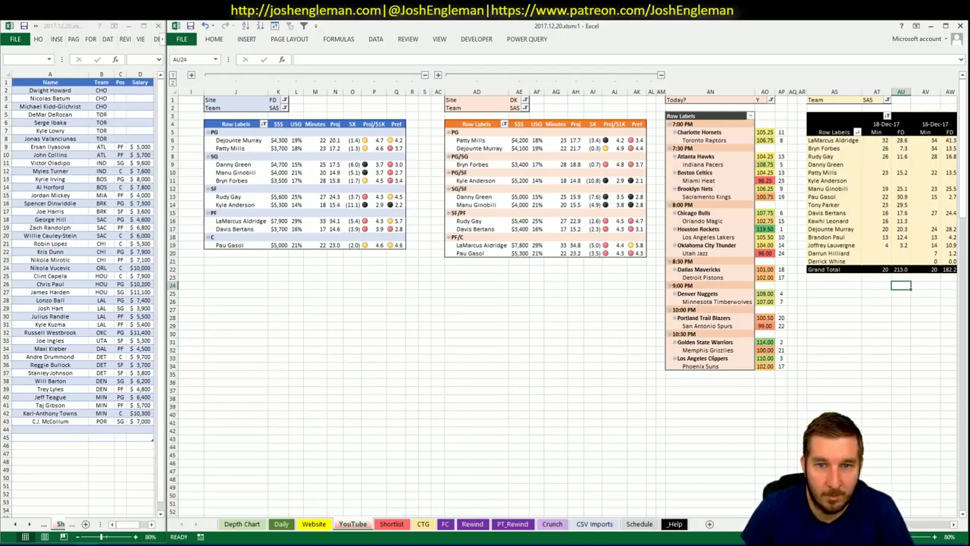
{"action": "scroll", "coordinate": [568, 303], "scroll_direction": "right", "scroll_amount": 9}
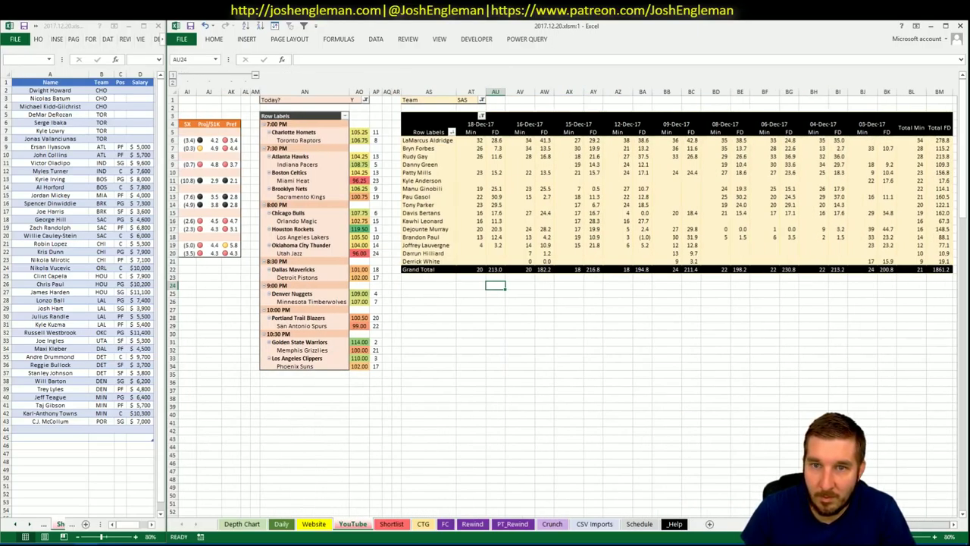
{"action": "scroll", "coordinate": [568, 303], "scroll_direction": "left", "scroll_amount": 9}
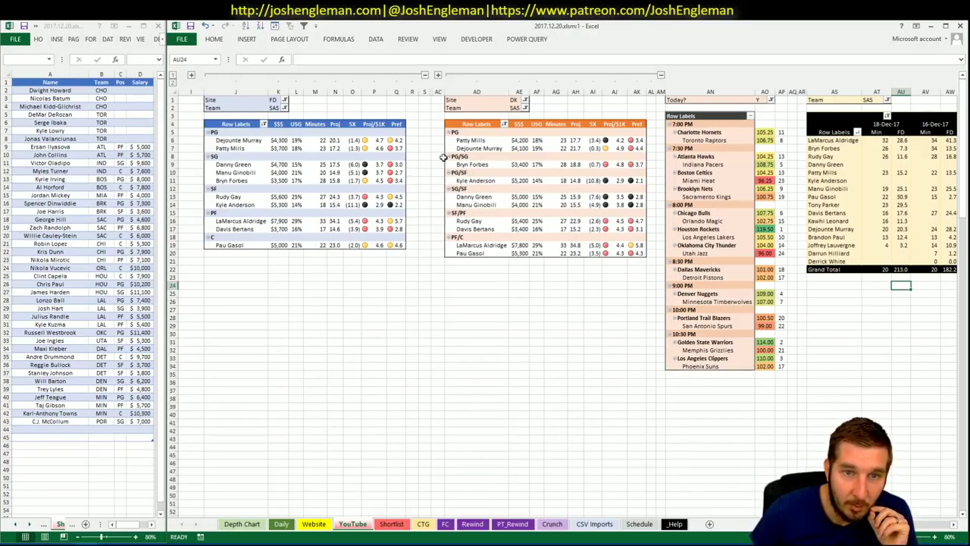
Set the team filter to GSW for both the FD and DK projections
{"action": "left_click", "coordinate": [276, 107]}
{"action": "type", "text": "GSW"}
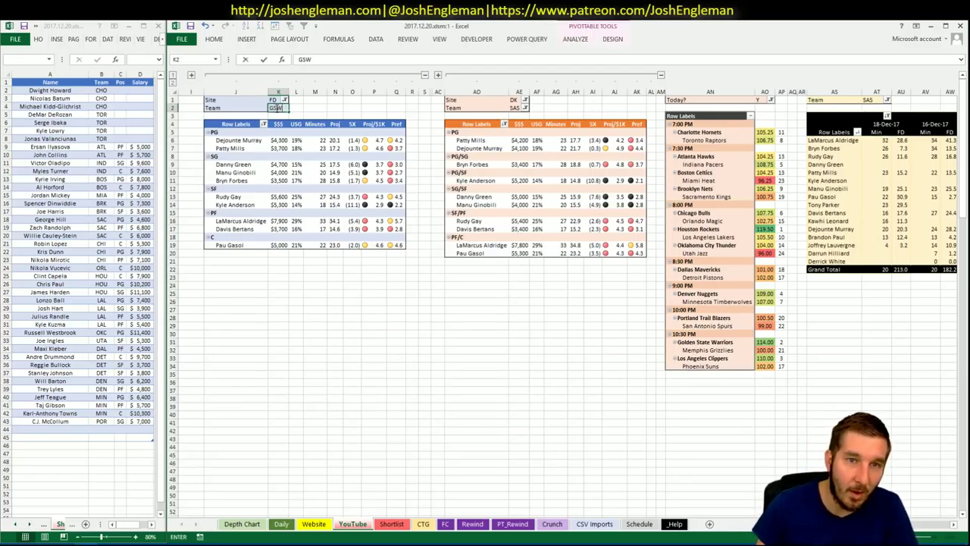
{"action": "key", "text": "Tab"}
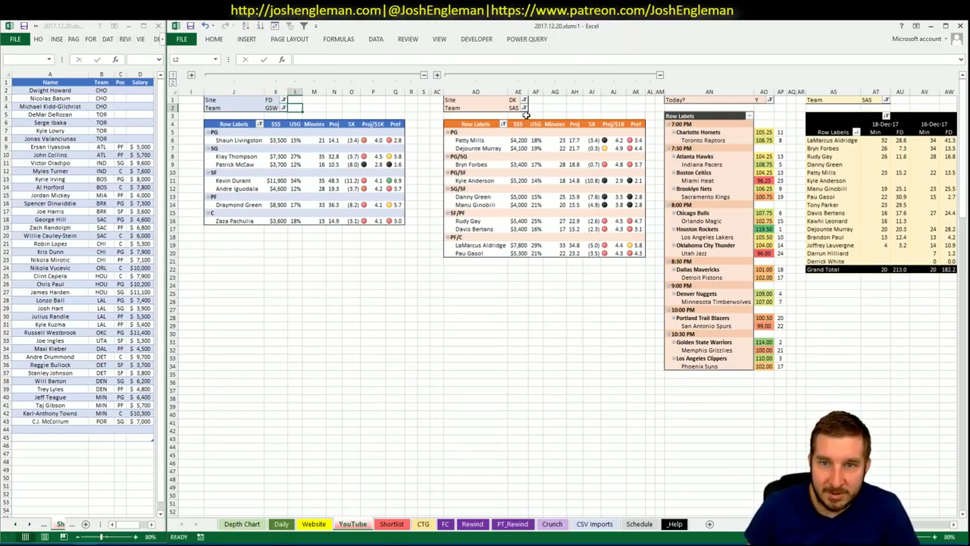
{"action": "left_click", "coordinate": [519, 108]}
{"action": "type", "text": "GSW"}
{"action": "key", "text": "Return"}
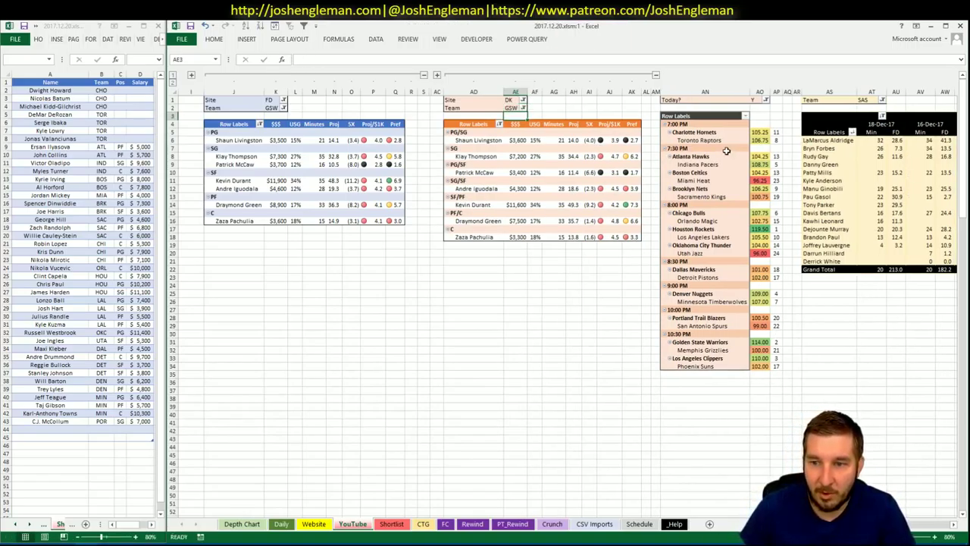
Filter the game log to GSW
{"action": "left_click", "coordinate": [863, 100]}
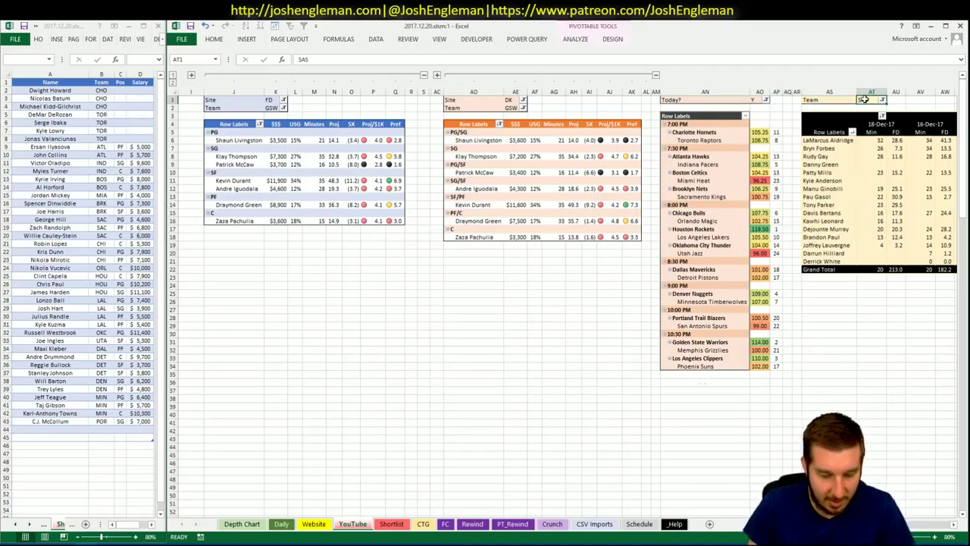
{"action": "type", "text": "GSW"}
{"action": "key", "text": "Return"}
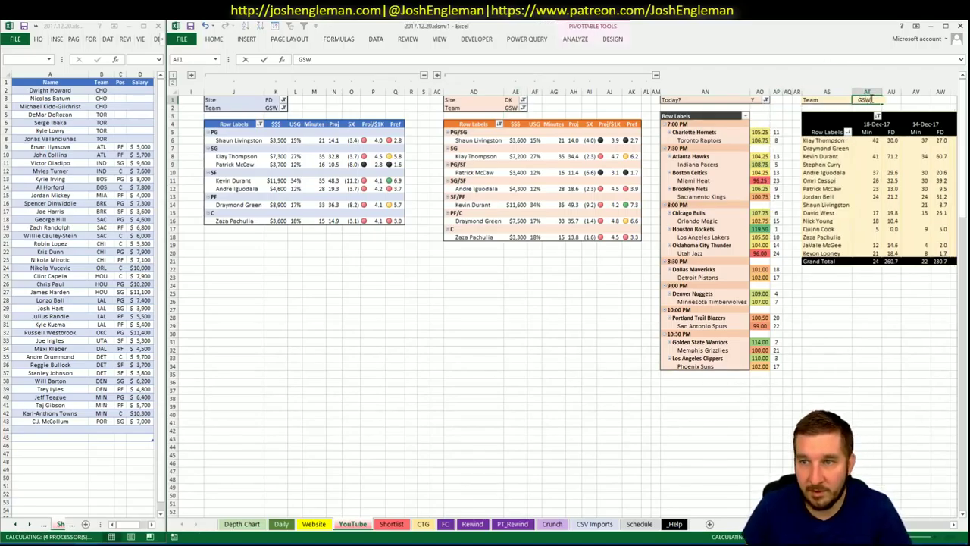
{"action": "left_click", "coordinate": [375, 441]}
{"action": "left_click", "coordinate": [424, 341]}
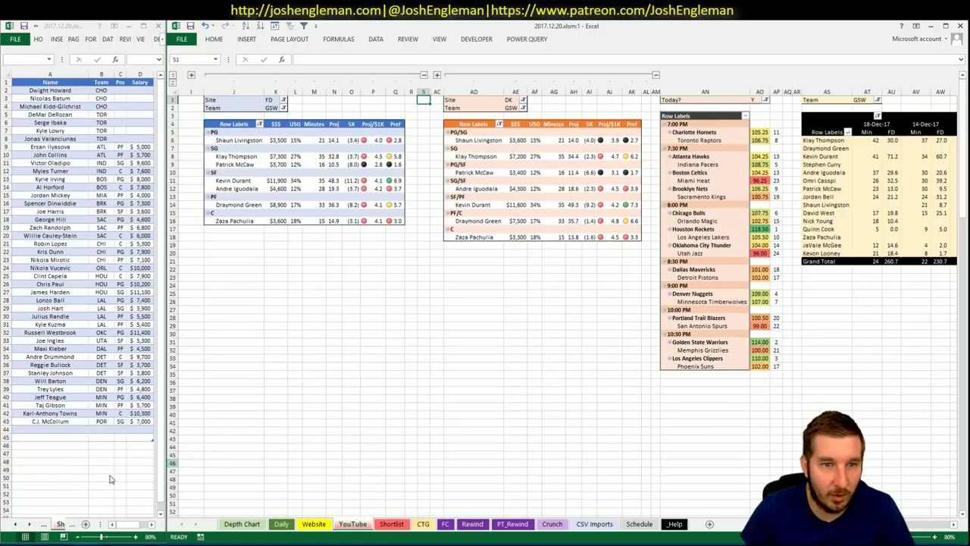
Open the Golden State Warriors stats page on Cleaning the Glass by searching for "warriors", and return to the workbook
{"action": "key", "text": "alt+Tab"}
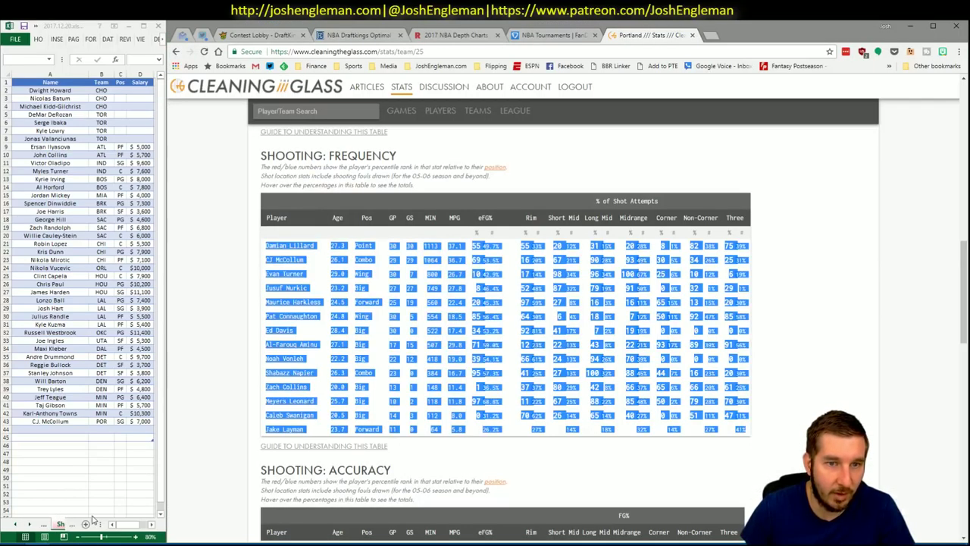
{"action": "left_click", "coordinate": [303, 112]}
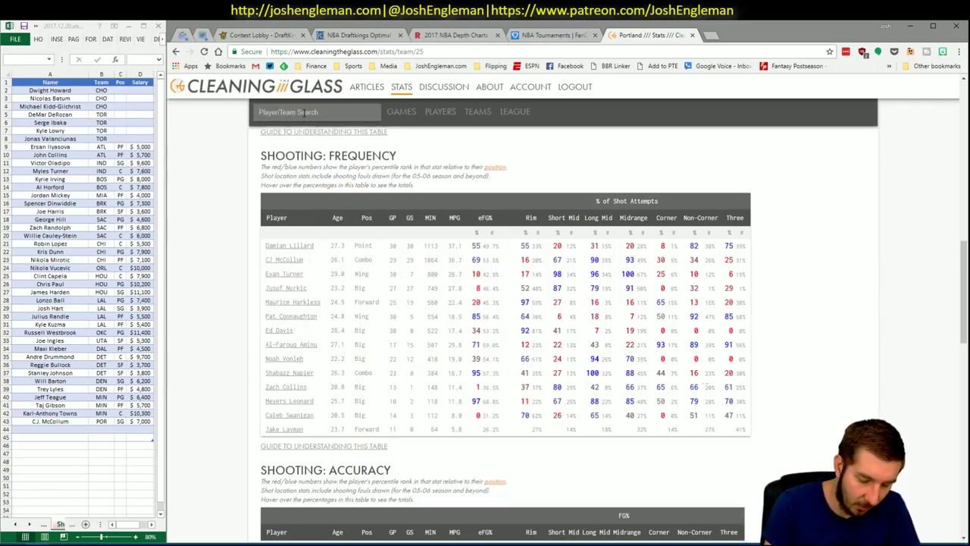
{"action": "type", "text": "gold"}
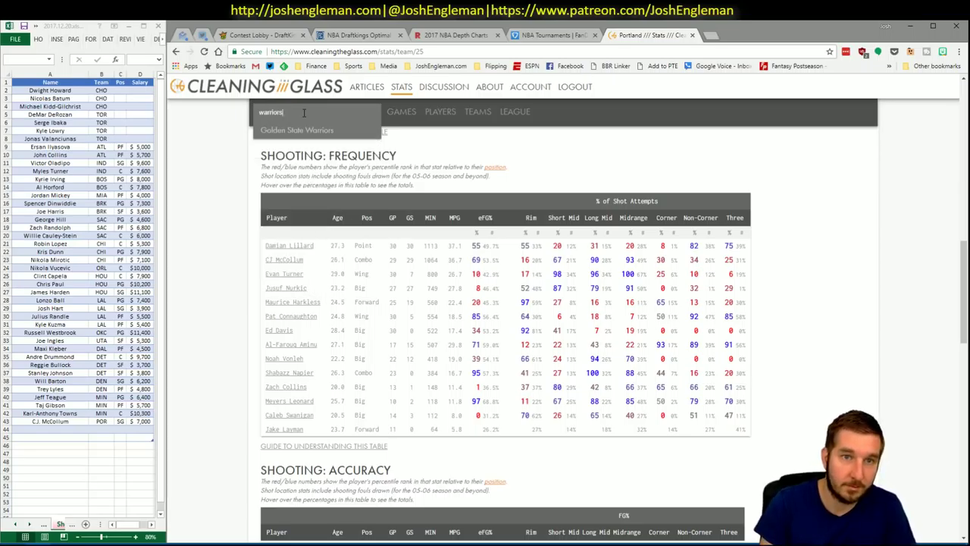
{"action": "key", "text": "Return"}
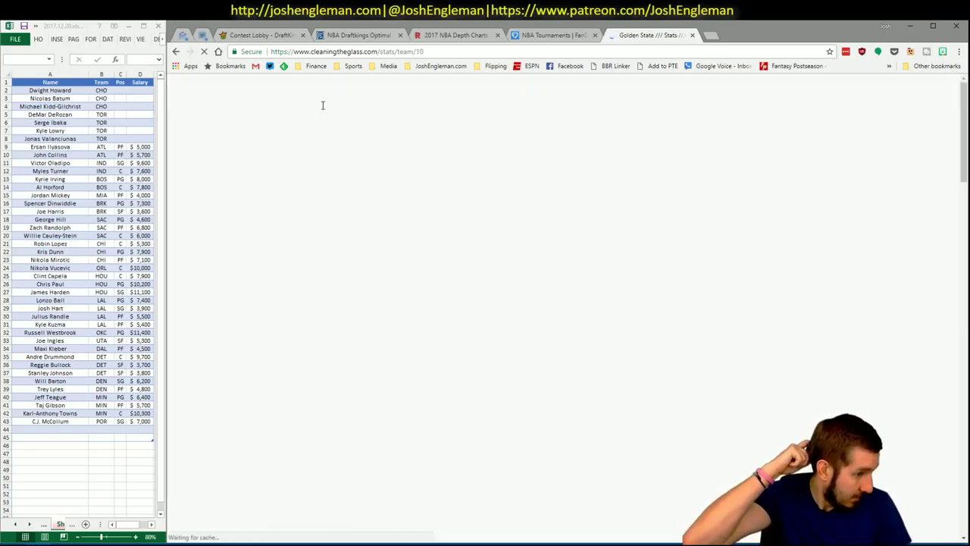
{"action": "key", "text": "alt+Tab"}
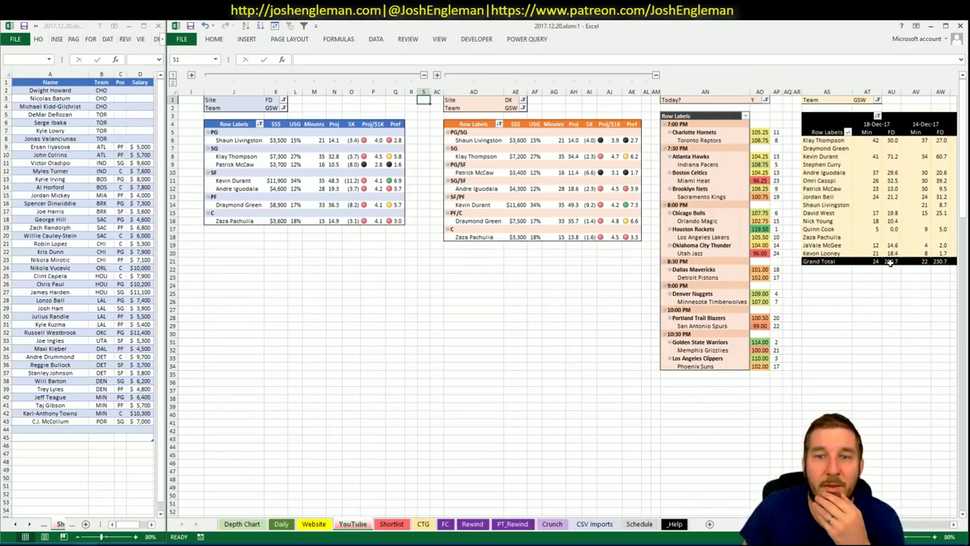
Set the opponent to MEM on the CTG sheet
{"action": "left_click", "coordinate": [575, 366]}
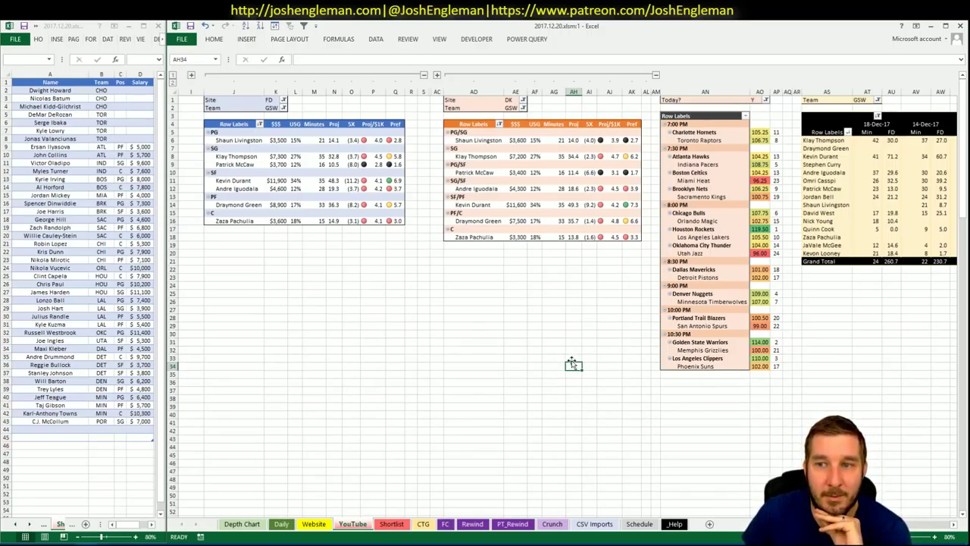
{"action": "left_click", "coordinate": [422, 523]}
{"action": "left_click", "coordinate": [271, 128]}
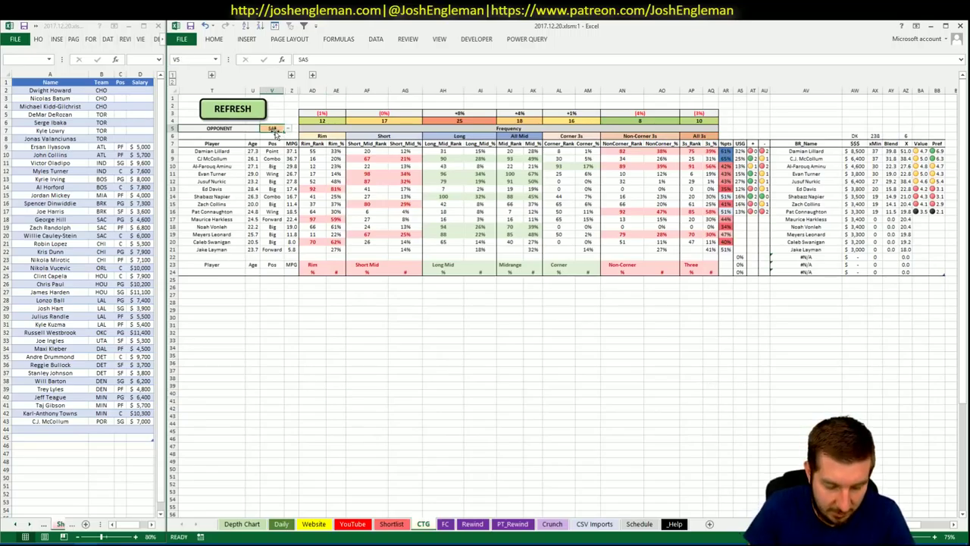
{"action": "type", "text": "MEM"}
{"action": "key", "text": "Return"}
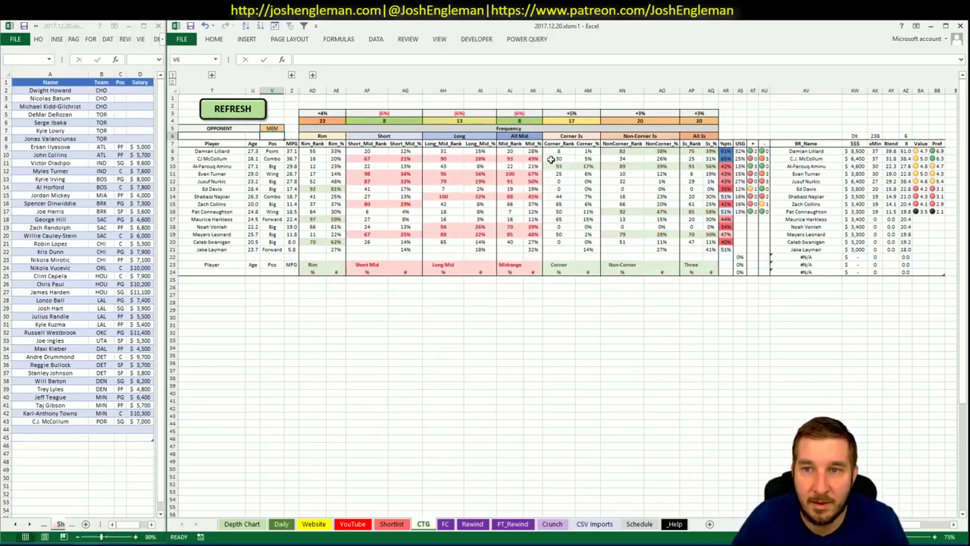
Review Golden State's recent minutes and fantasy scores across all listed dates in the YouTube sheet's game log
{"action": "left_click", "coordinate": [281, 523]}
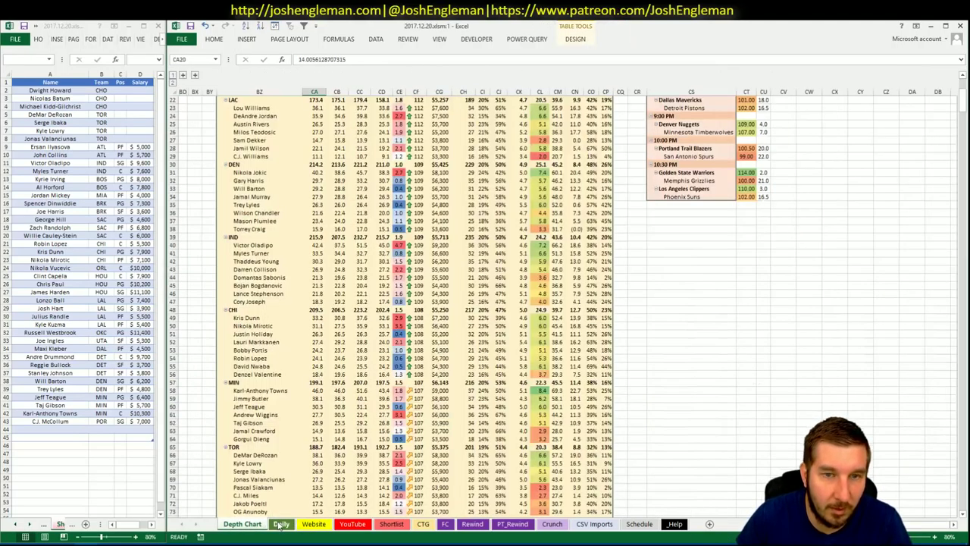
{"action": "left_click", "coordinate": [281, 524]}
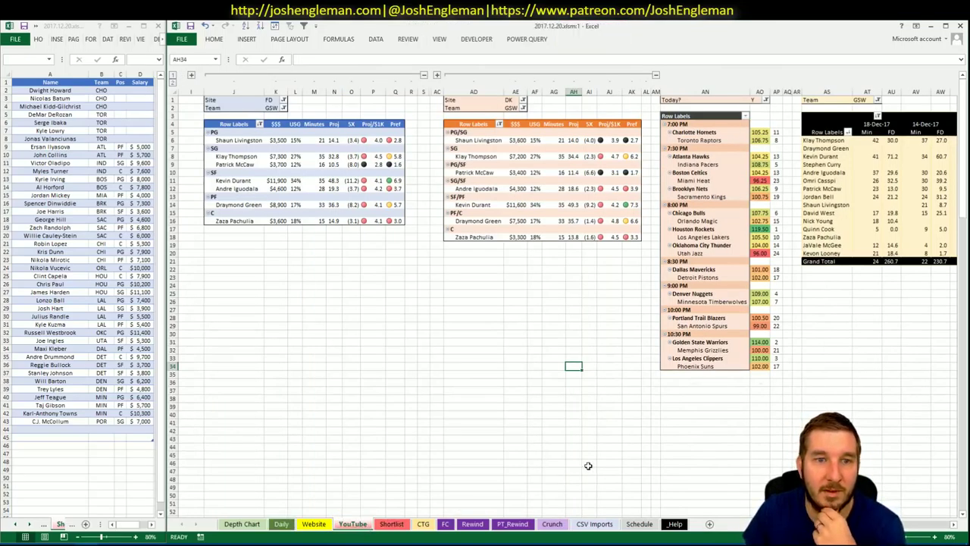
{"action": "scroll", "coordinate": [567, 293], "scroll_direction": "right", "scroll_amount": 2}
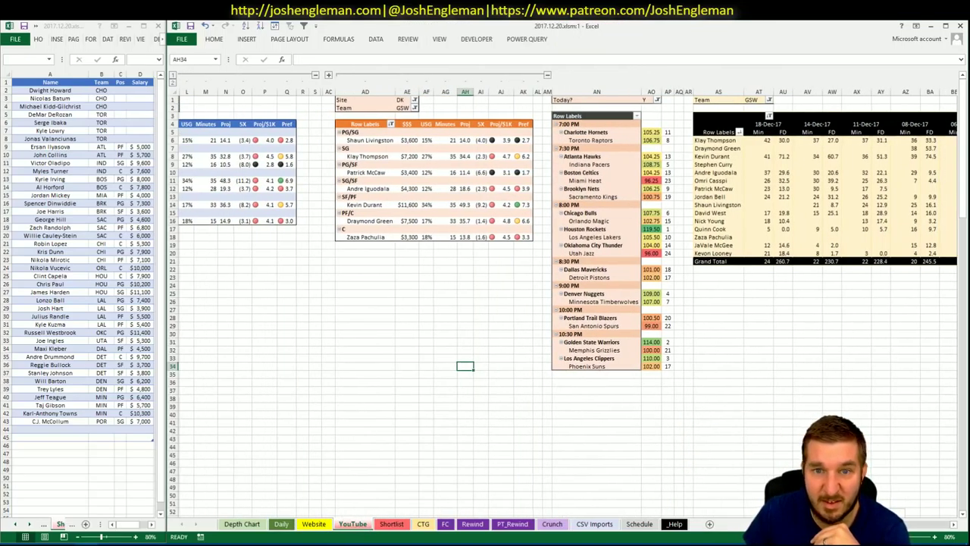
{"action": "scroll", "coordinate": [926, 525], "scroll_direction": "right", "scroll_amount": 3}
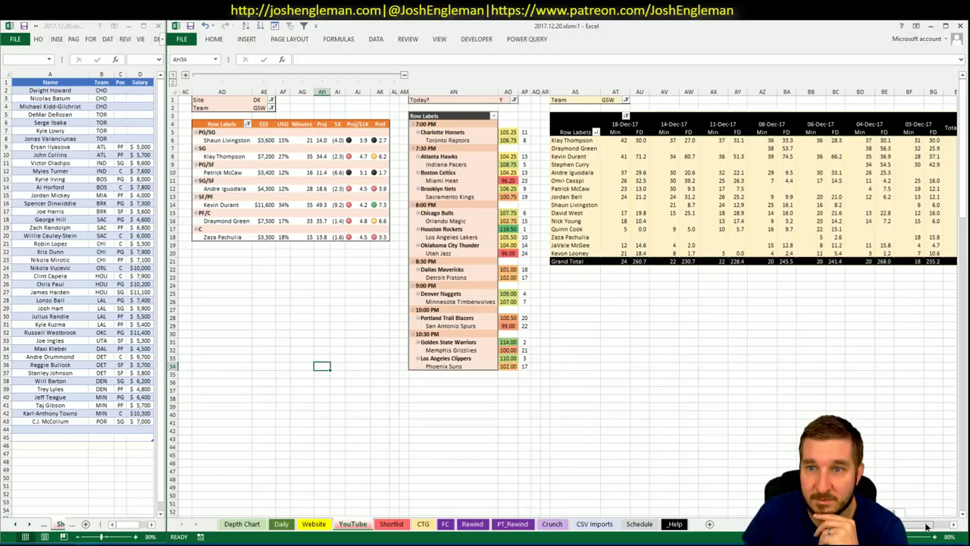
{"action": "scroll", "coordinate": [926, 526], "scroll_direction": "right", "scroll_amount": 3}
{"action": "scroll", "coordinate": [926, 526], "scroll_direction": "left", "scroll_amount": 8}
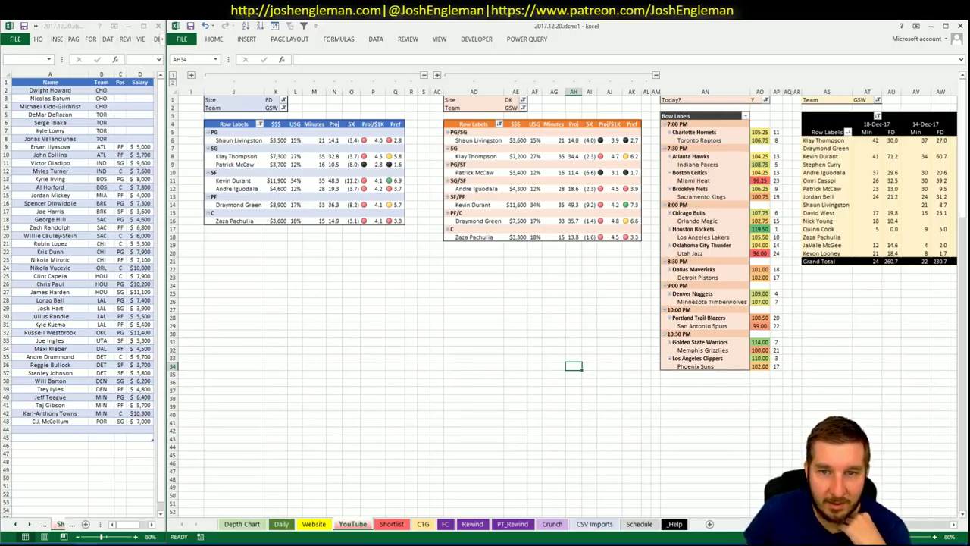
{"action": "scroll", "coordinate": [926, 526], "scroll_direction": "right", "scroll_amount": 5}
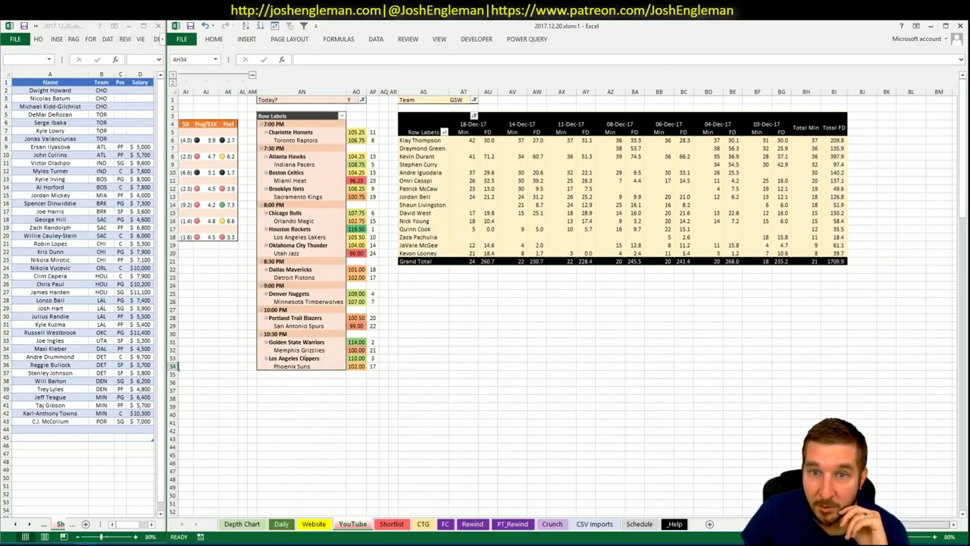
{"action": "scroll", "coordinate": [175, 367], "scroll_direction": "left", "scroll_amount": 5}
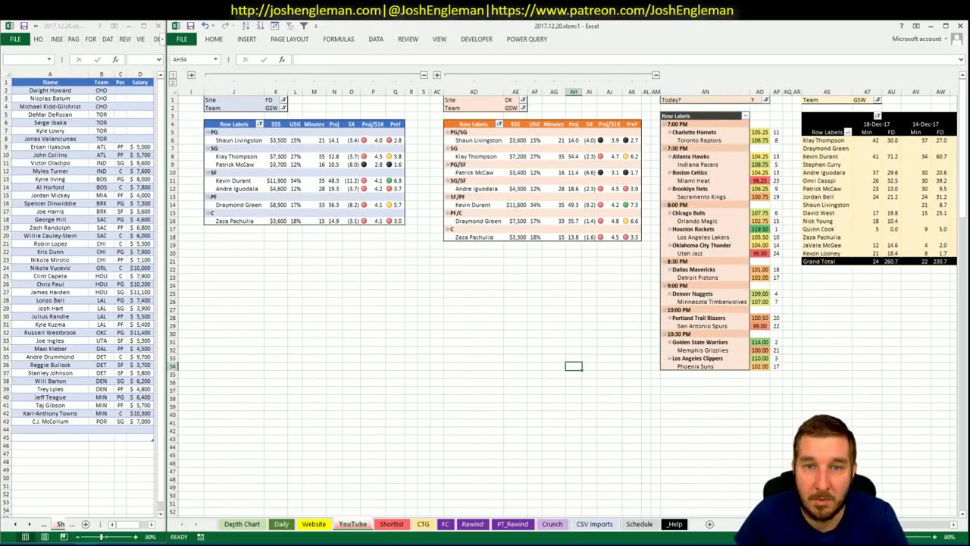
Add Kevin Durant to the shortlist in the first empty row, below C.J. McCollum
{"action": "left_click", "coordinate": [48, 430]}
{"action": "type", "text": "Kevin Durant"}
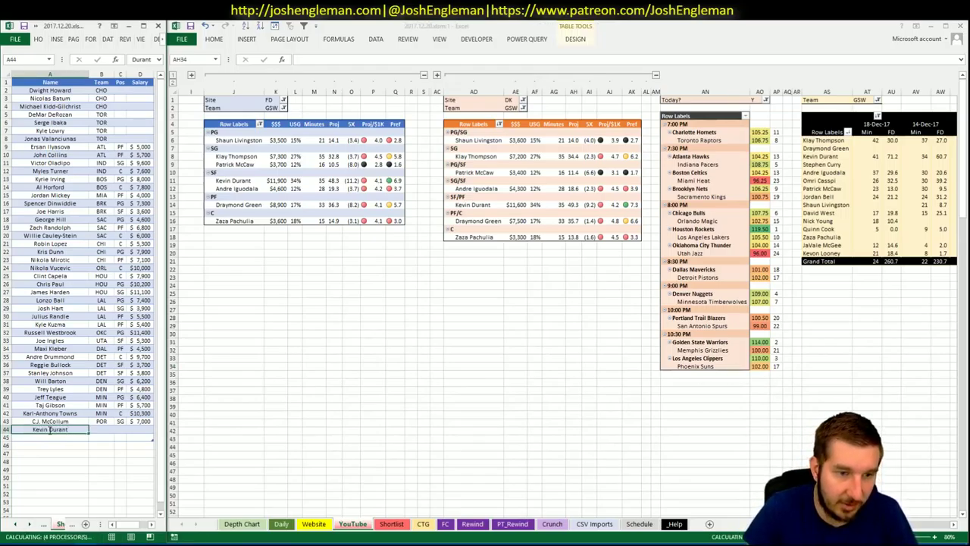
{"action": "key", "text": "Return"}
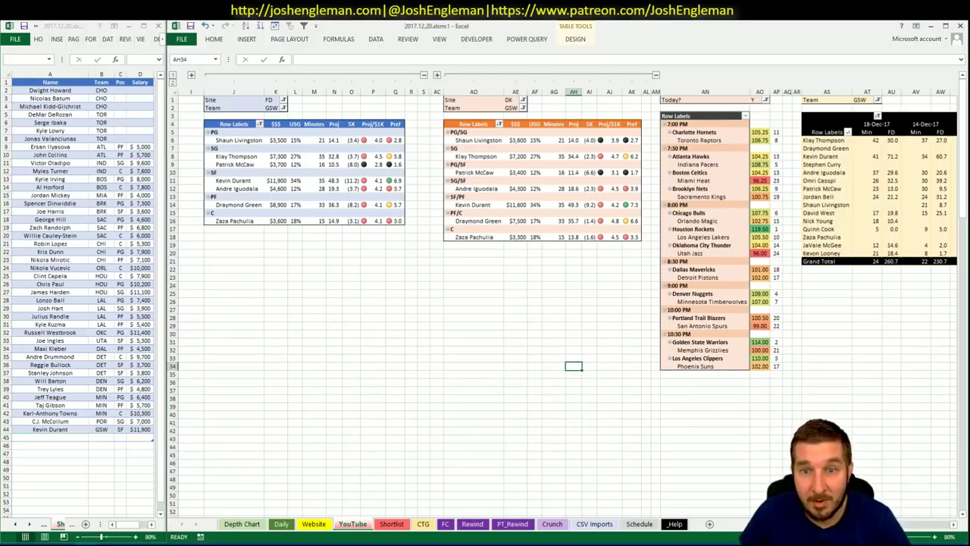
Recheck Golden State's game log and add Draymond Green to the shortlist below Kevin Durant
{"action": "scroll", "coordinate": [914, 518], "scroll_direction": "right", "scroll_amount": 8}
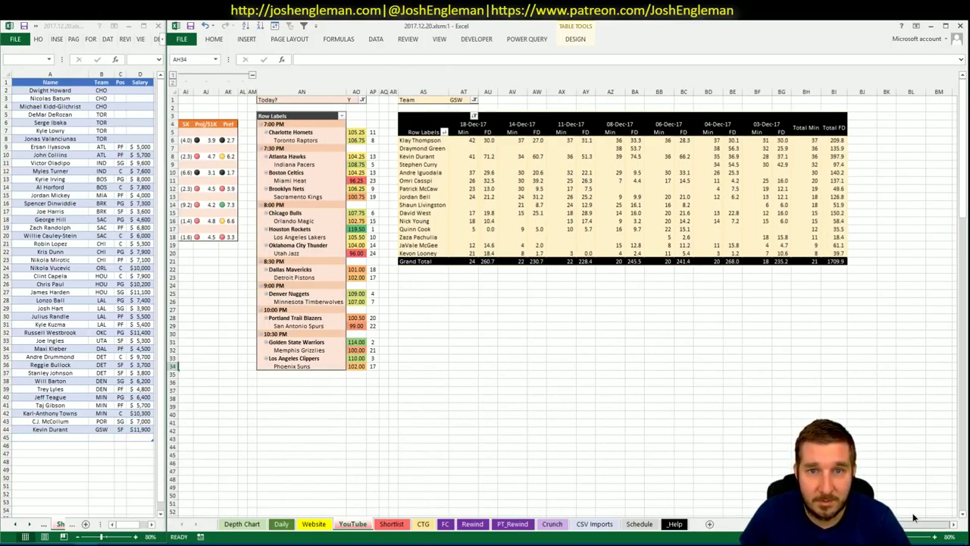
{"action": "scroll", "coordinate": [914, 518], "scroll_direction": "left", "scroll_amount": 8}
{"action": "key", "text": "alt+Tab"}
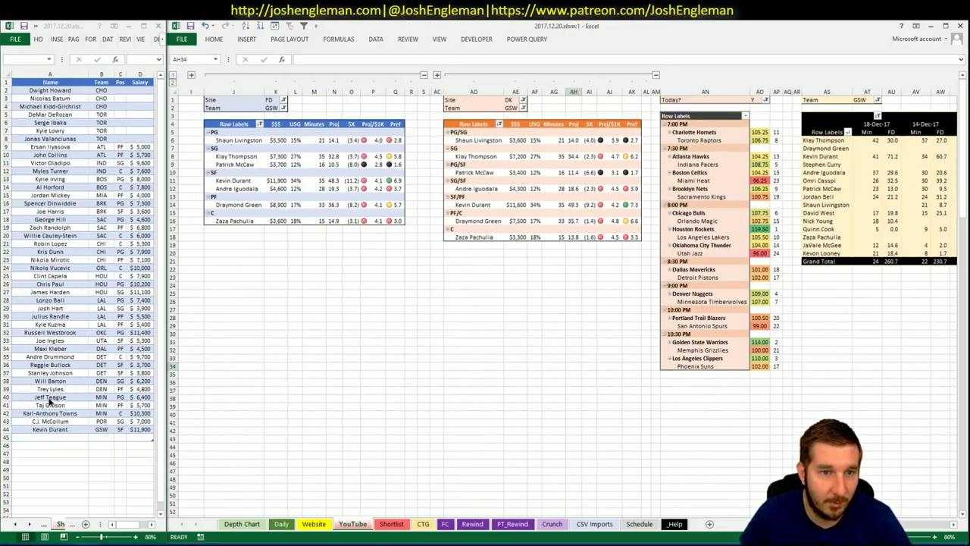
{"action": "type", "text": "Draymond Green"}
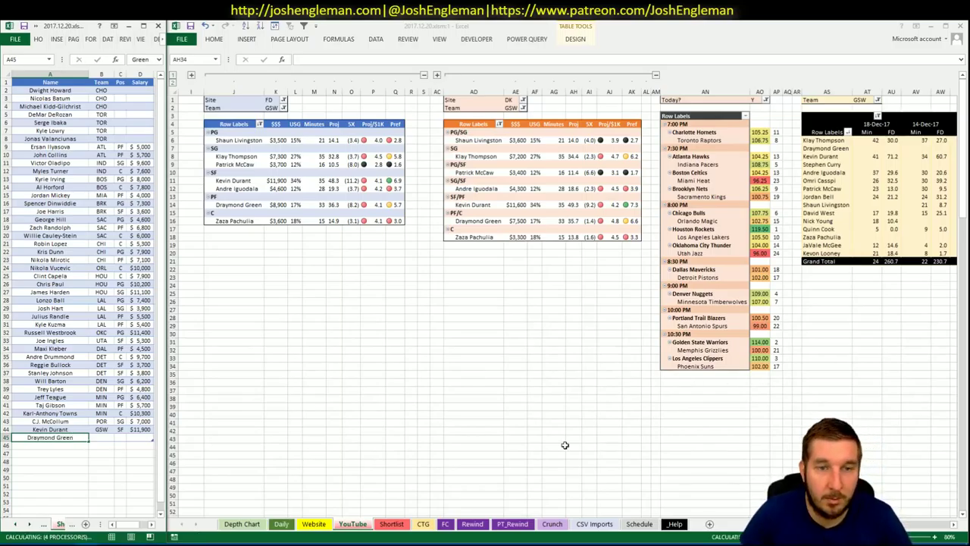
{"action": "key", "text": "Return"}
{"action": "key", "text": "alt+Tab"}
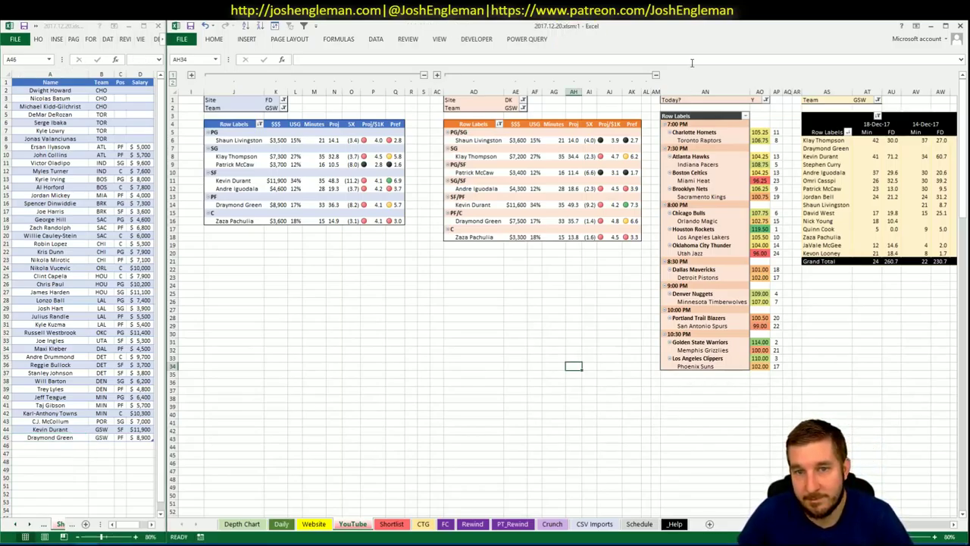
Set the team filter to MEM for both the FD and DK projections
{"action": "left_click", "coordinate": [271, 107]}
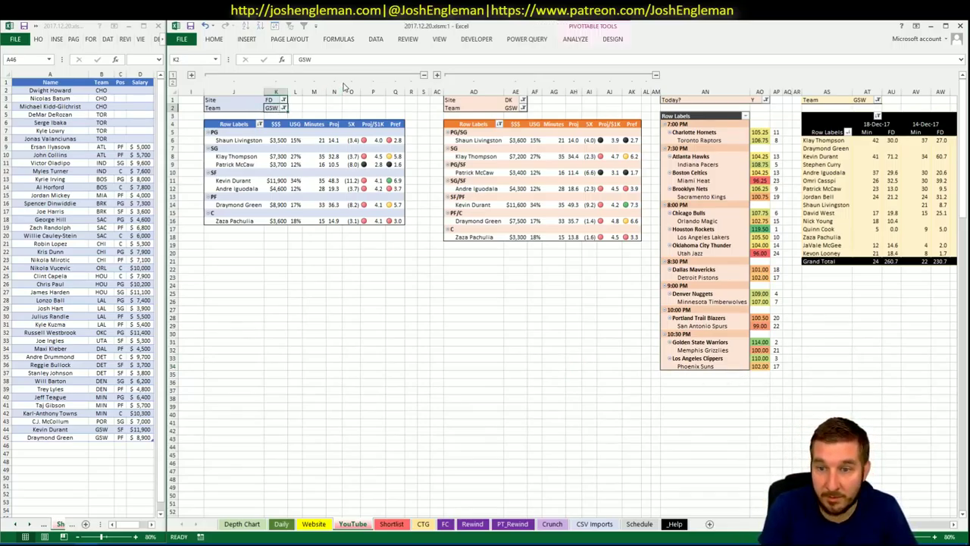
{"action": "type", "text": "MEM"}
{"action": "key", "text": "Return"}
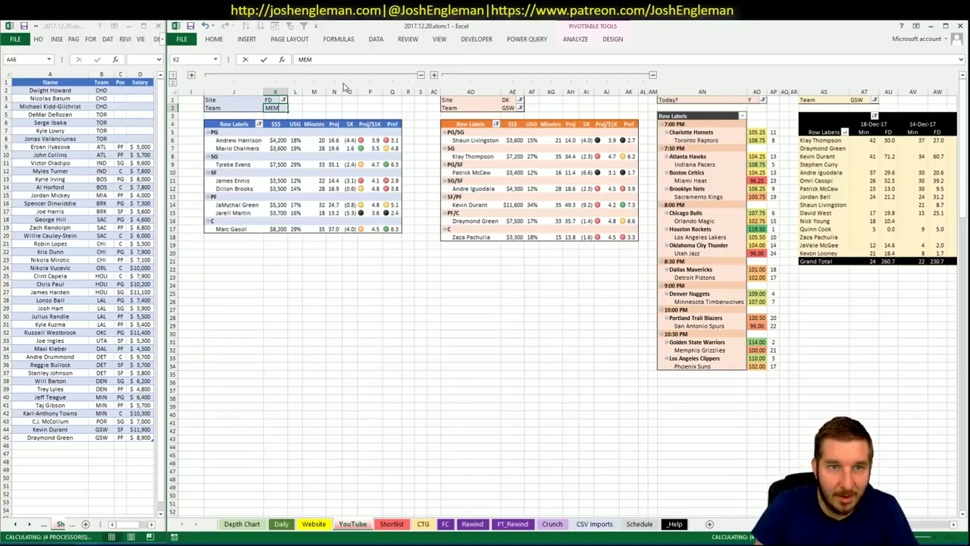
{"action": "left_click", "coordinate": [508, 109]}
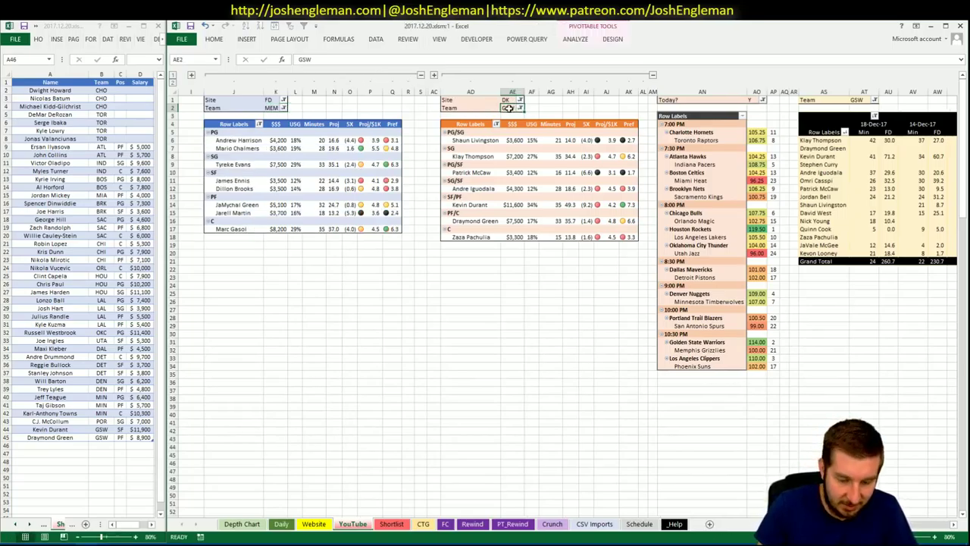
{"action": "type", "text": "MEM"}
{"action": "key", "text": "Return"}
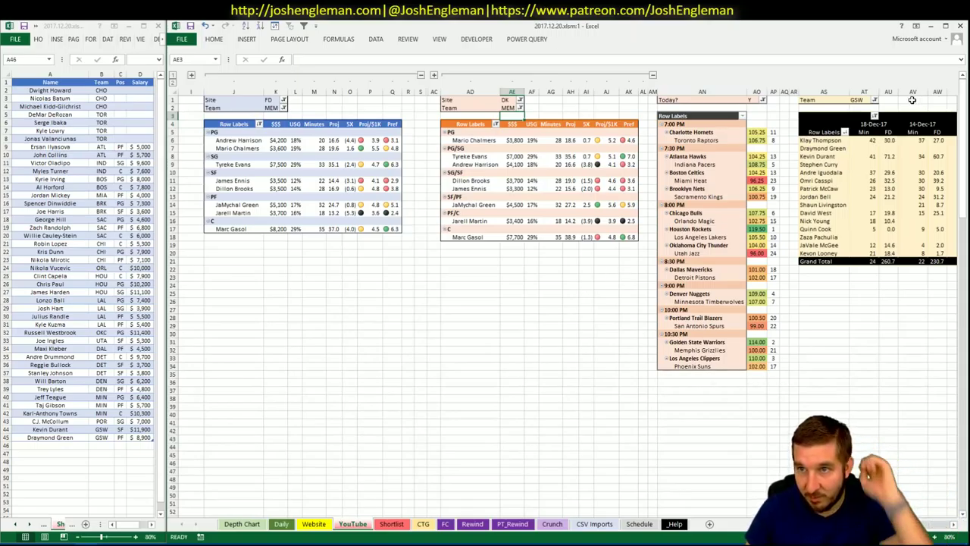
Filter the game log to MEM
{"action": "left_click", "coordinate": [874, 100]}
{"action": "left_click", "coordinate": [864, 100]}
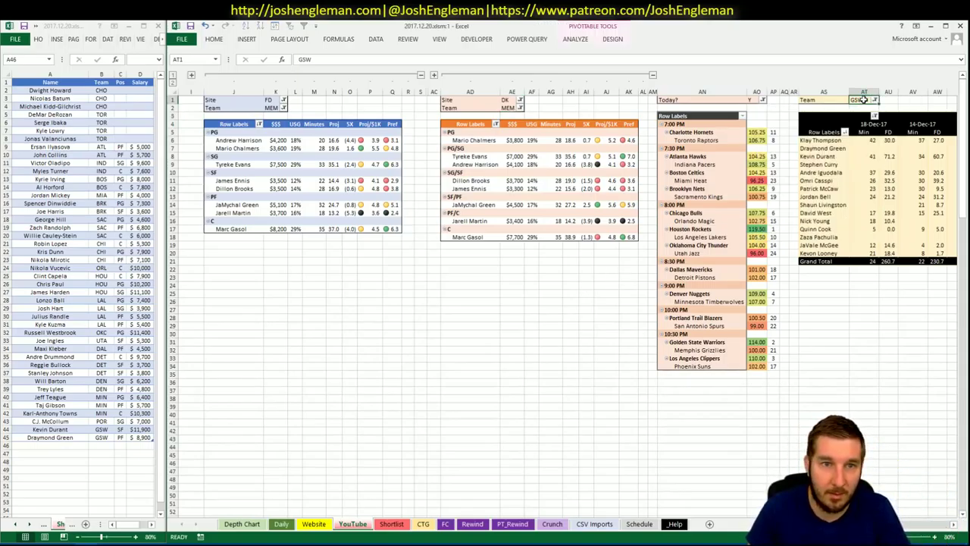
{"action": "type", "text": "MEM"}
{"action": "key", "text": "Return"}
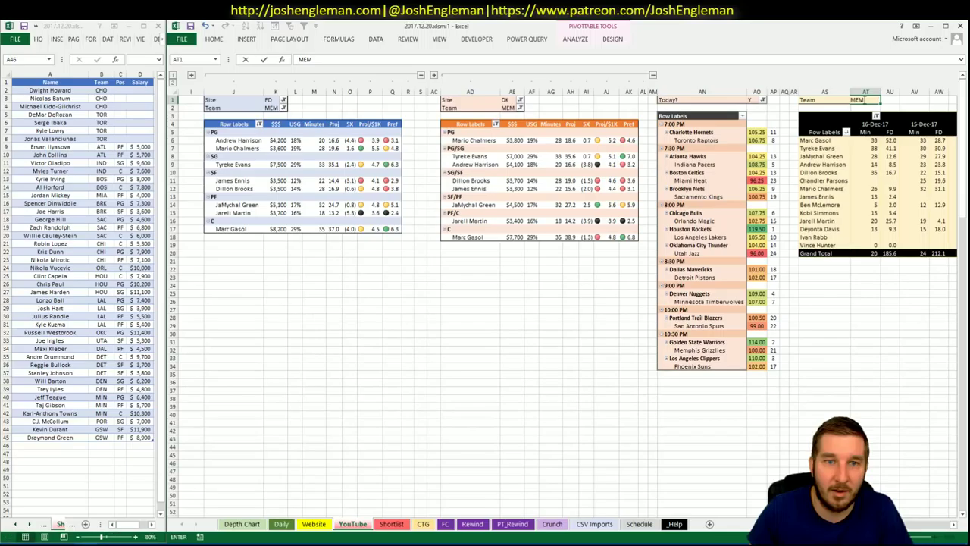
{"action": "key", "text": "Return"}
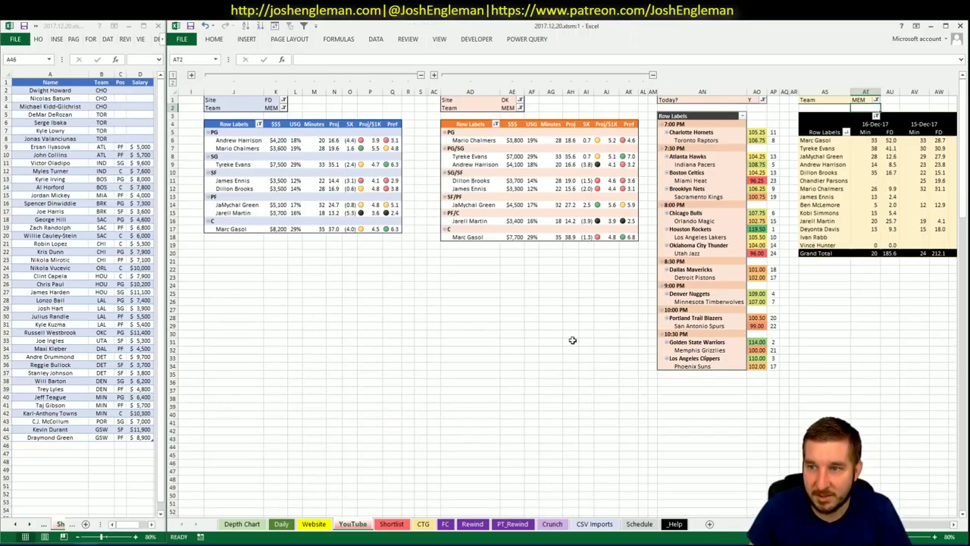
Set the opponent to GSW on the CTG sheet and look briefly at the Golden State stats page
{"action": "left_click", "coordinate": [525, 325]}
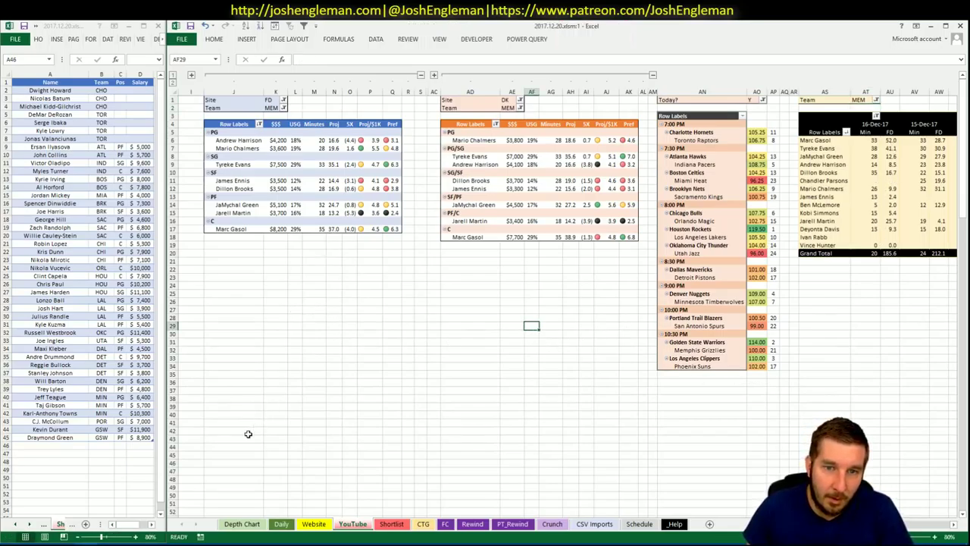
{"action": "left_click", "coordinate": [423, 523]}
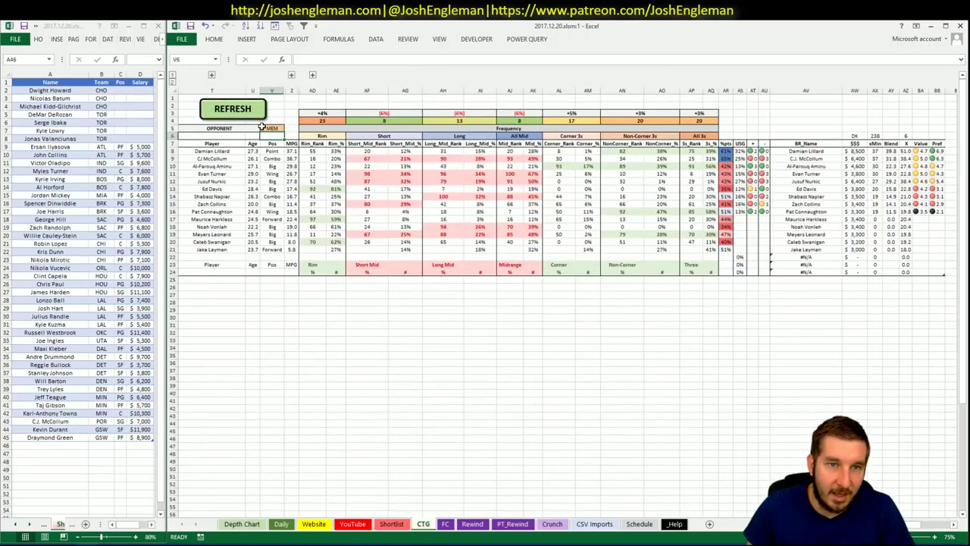
{"action": "left_click", "coordinate": [262, 127]}
{"action": "type", "text": "GSW"}
{"action": "key", "text": "ctrl+Return"}
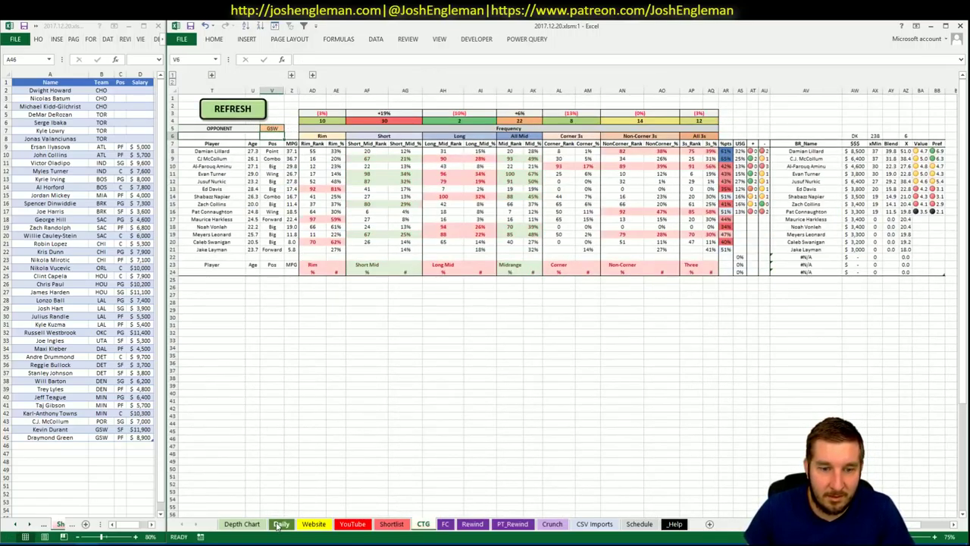
{"action": "key", "text": "alt+Tab"}
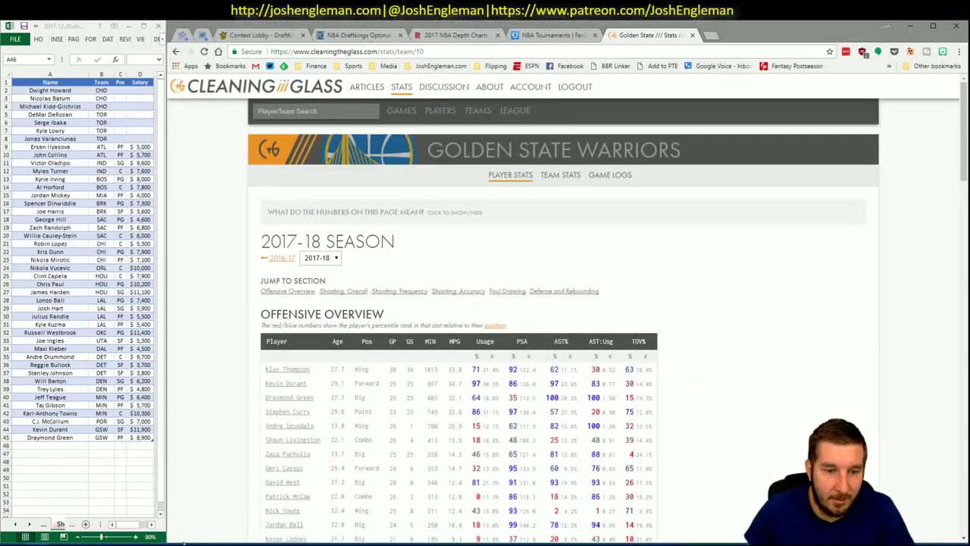
{"action": "left_click", "coordinate": [85, 539]}
{"action": "left_click", "coordinate": [85, 528]}
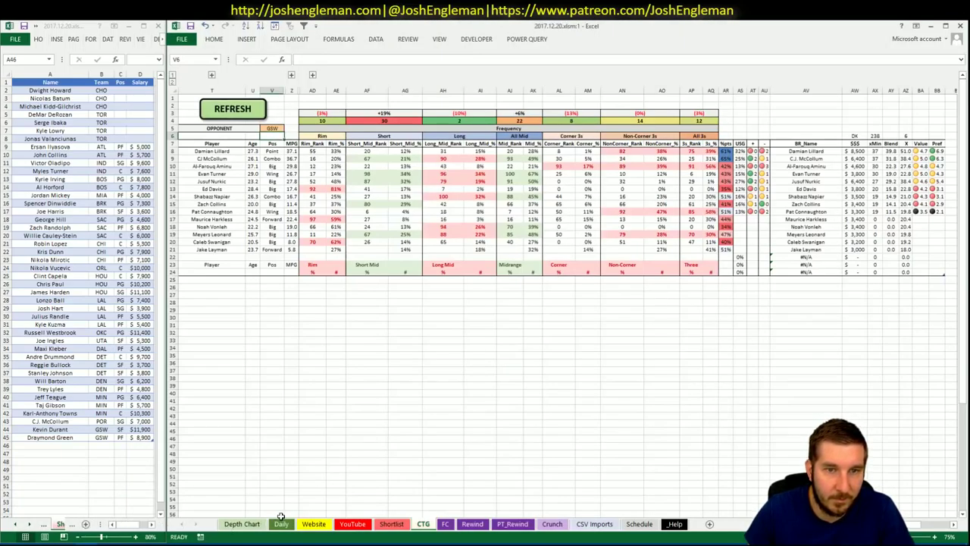
Return to the YouTube sheet and add Mario Chalmers to the shortlist below Draymond Green
{"action": "left_click", "coordinate": [354, 524]}
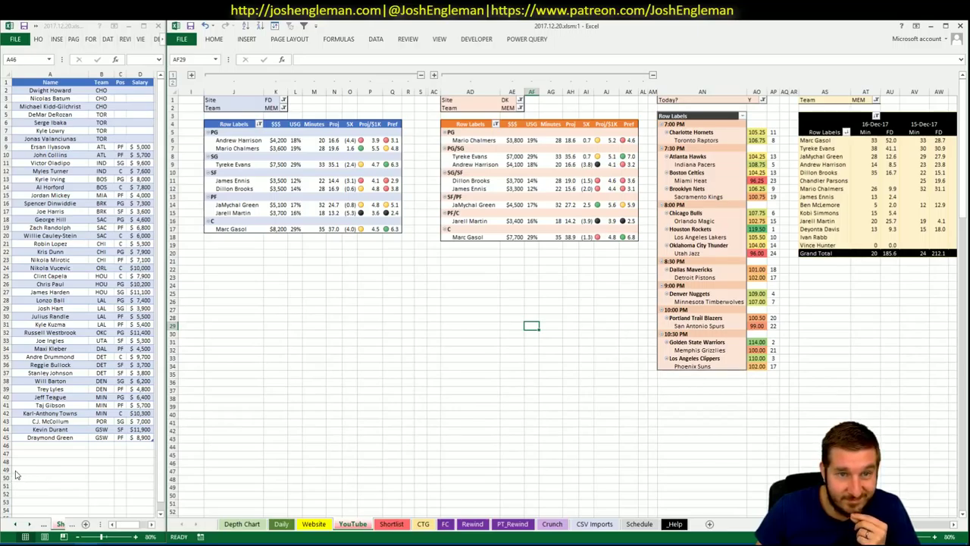
{"action": "left_click", "coordinate": [52, 447]}
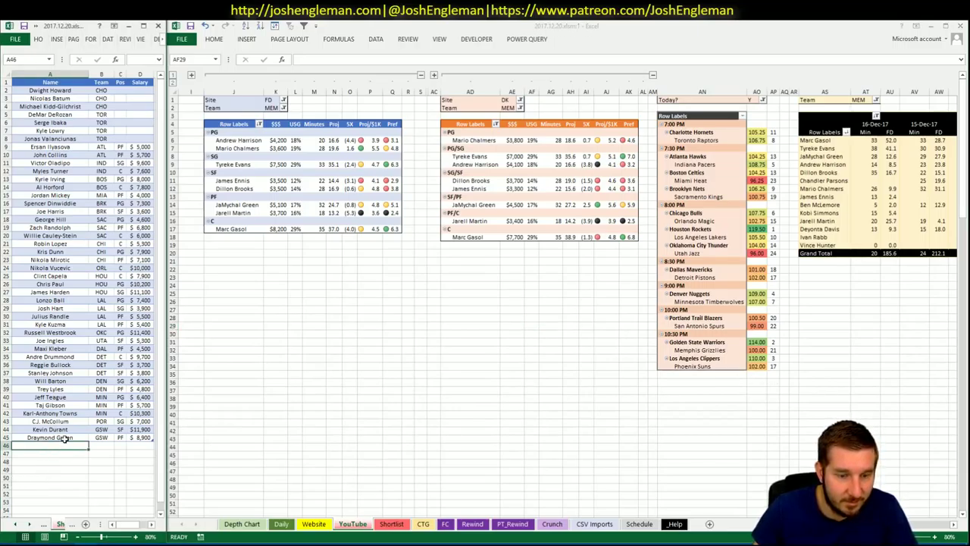
{"action": "type", "text": "Mario Chalmers"}
{"action": "key", "text": "Return"}
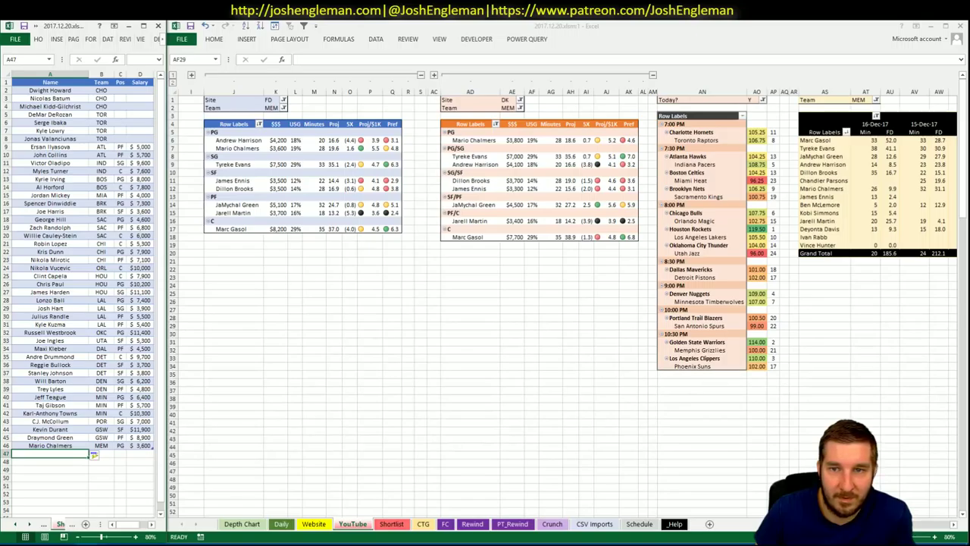
Check Memphis's full game log and add Tyreke Evans to the shortlist below Mario Chalmers
{"action": "scroll", "coordinate": [560, 303], "scroll_direction": "right", "scroll_amount": 3}
{"action": "scroll", "coordinate": [921, 526], "scroll_direction": "right", "scroll_amount": 3}
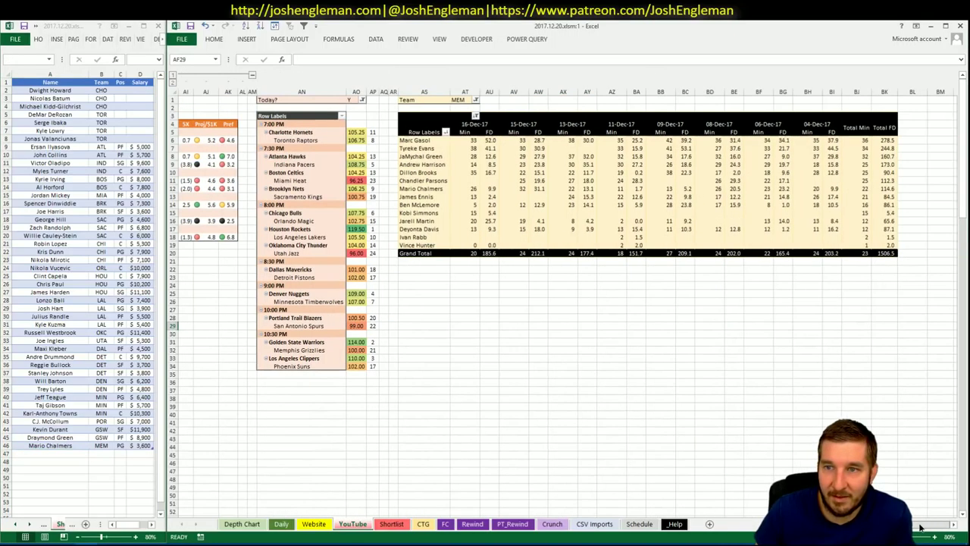
{"action": "scroll", "coordinate": [916, 526], "scroll_direction": "left", "scroll_amount": 8}
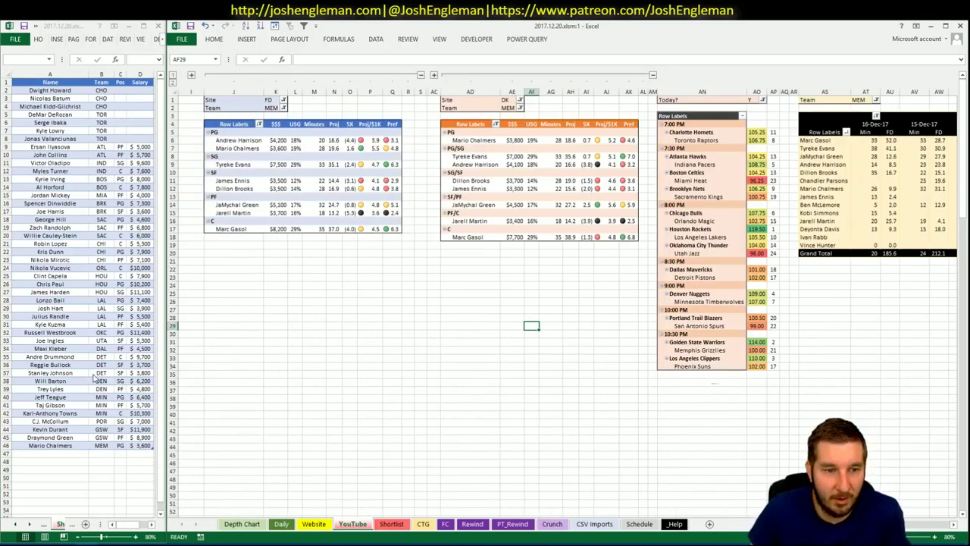
{"action": "left_click", "coordinate": [82, 453]}
{"action": "type", "text": "Tyreke Evans"}
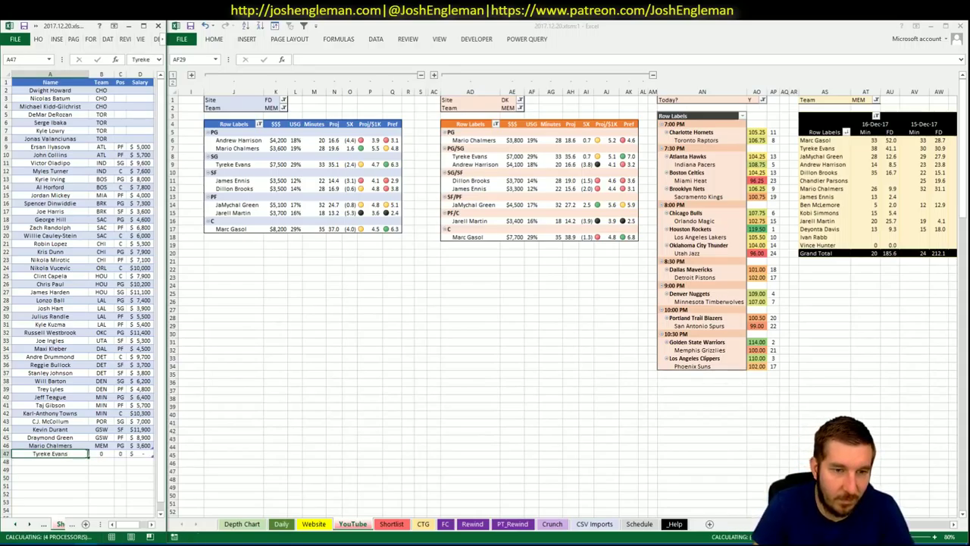
{"action": "key", "text": "Return"}
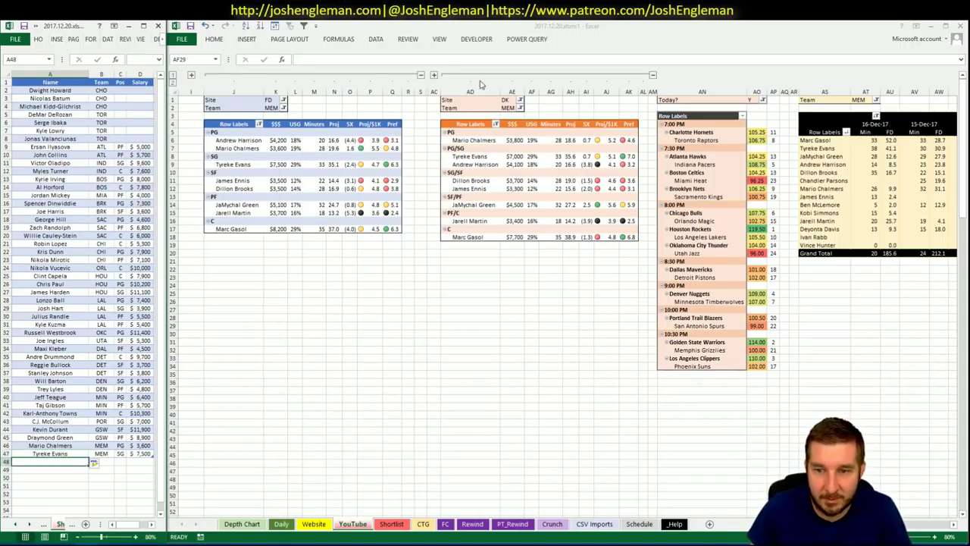
Set the team filter to LAC for both the FD and DK projections
{"action": "left_click", "coordinate": [271, 107]}
{"action": "type", "text": "LAC"}
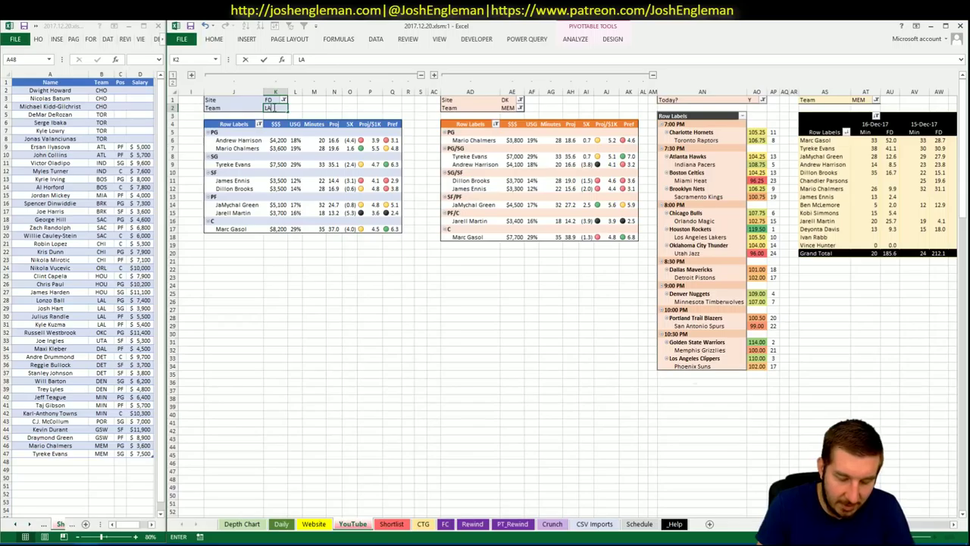
{"action": "key", "text": "Return"}
{"action": "key", "text": "Up"}
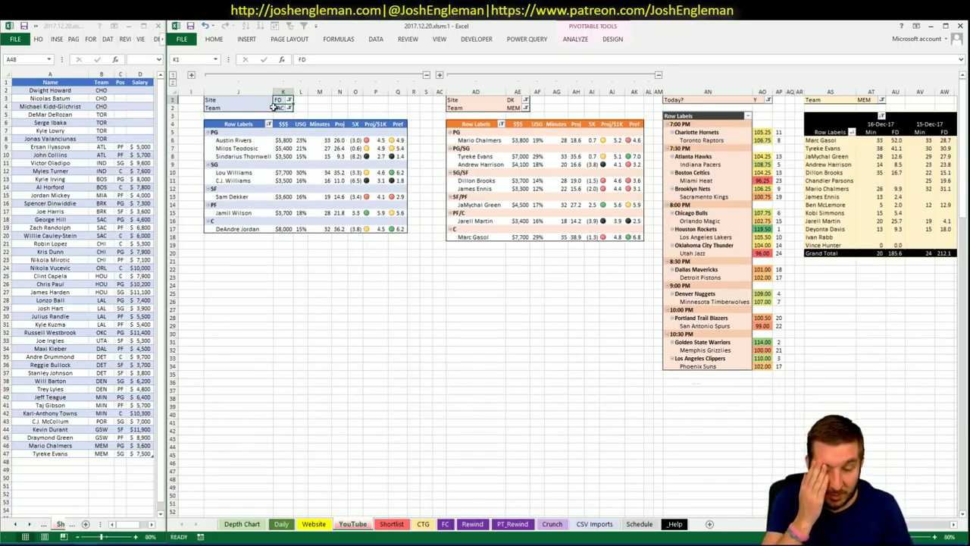
{"action": "left_click", "coordinate": [514, 107]}
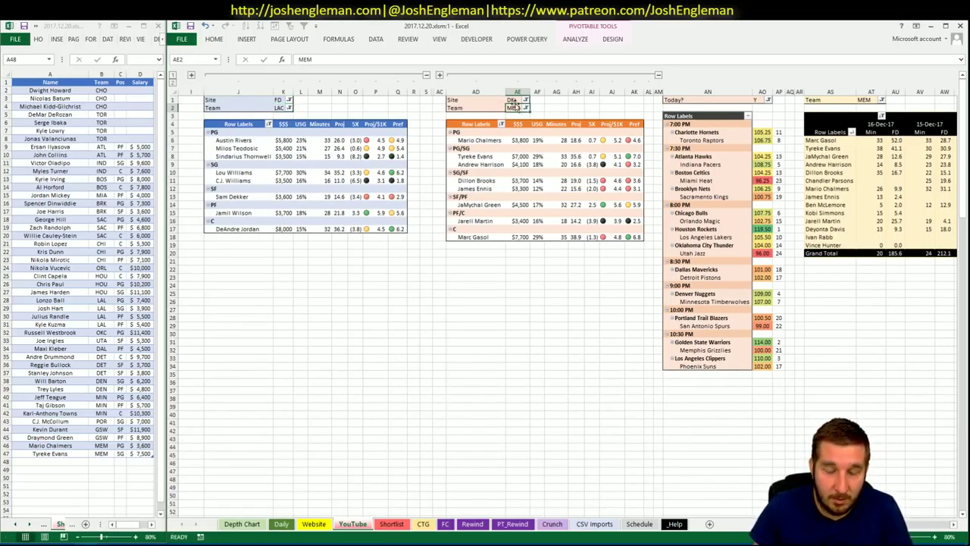
{"action": "type", "text": "LAC"}
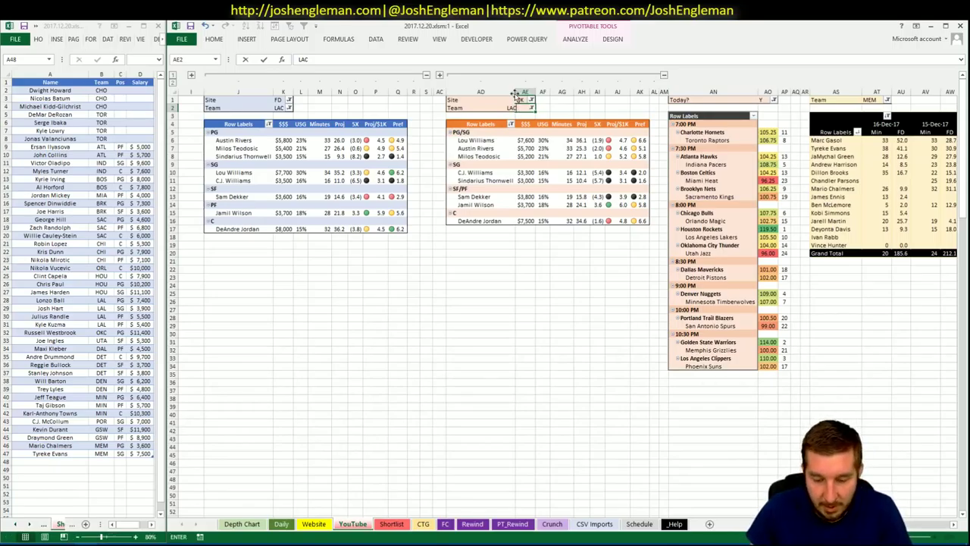
{"action": "key", "text": "Up"}
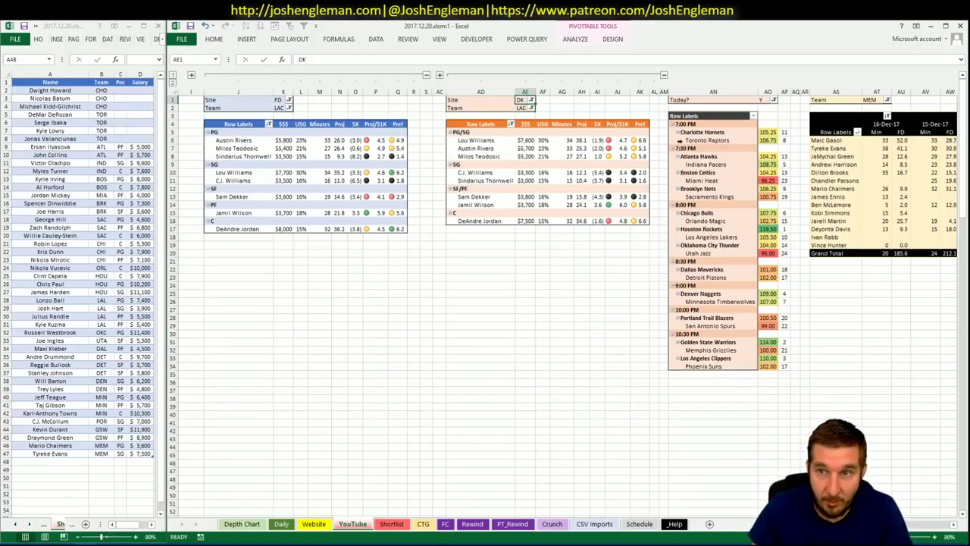
Filter the game log to LAC
{"action": "left_click", "coordinate": [873, 99]}
{"action": "type", "text": "LAC"}
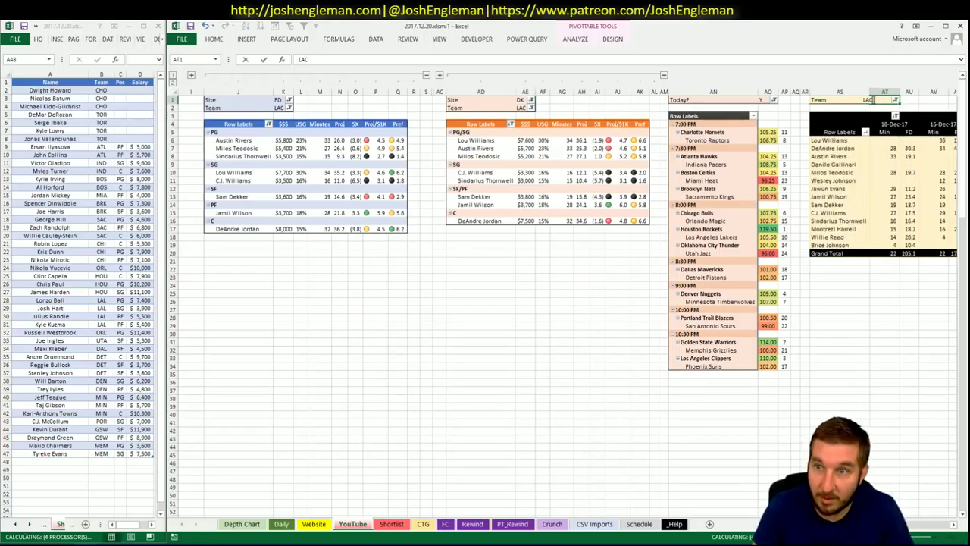
{"action": "key", "text": "Return"}
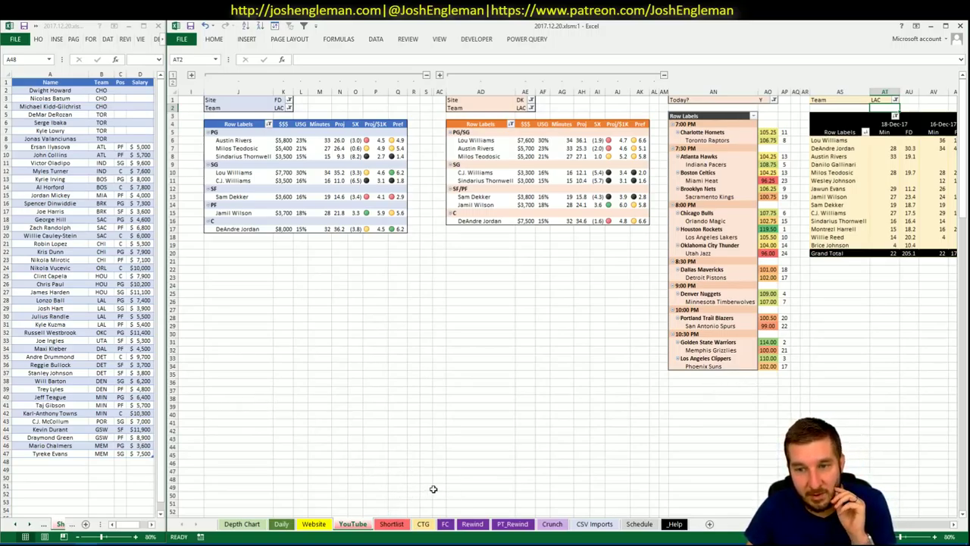
{"action": "left_click", "coordinate": [423, 524]}
{"action": "key", "text": "alt+Tab"}
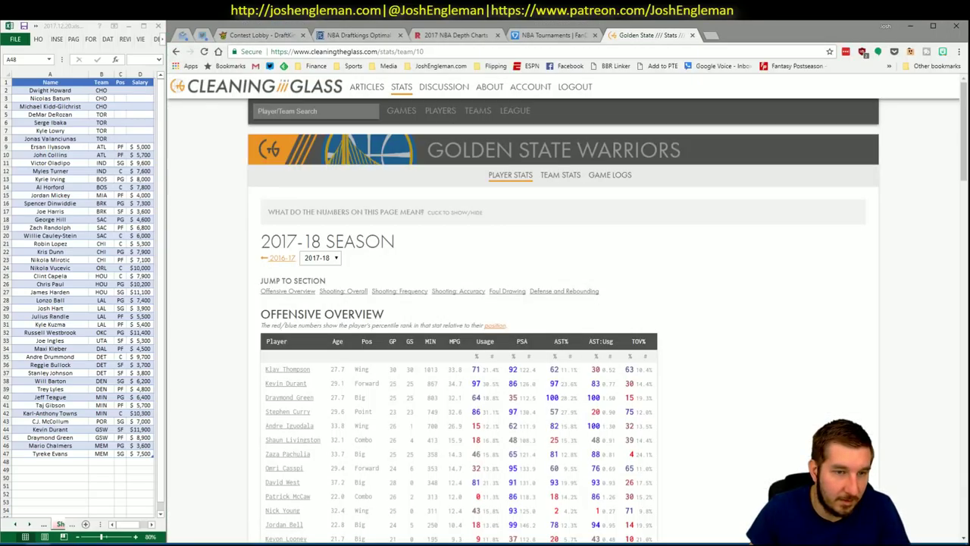
{"action": "left_click", "coordinate": [377, 48]}
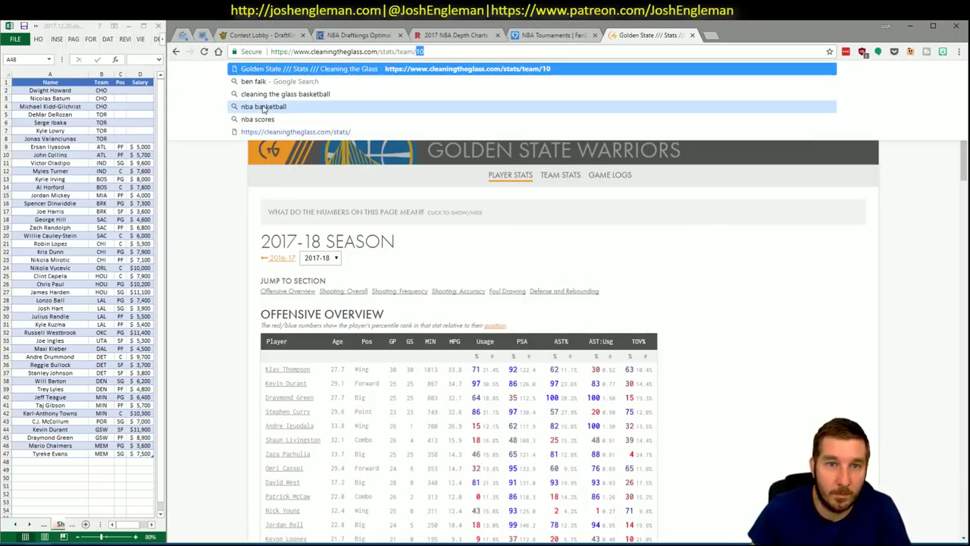
{"action": "left_click", "coordinate": [683, 228]}
{"action": "left_click", "coordinate": [684, 228]}
{"action": "key", "text": "alt+Tab"}
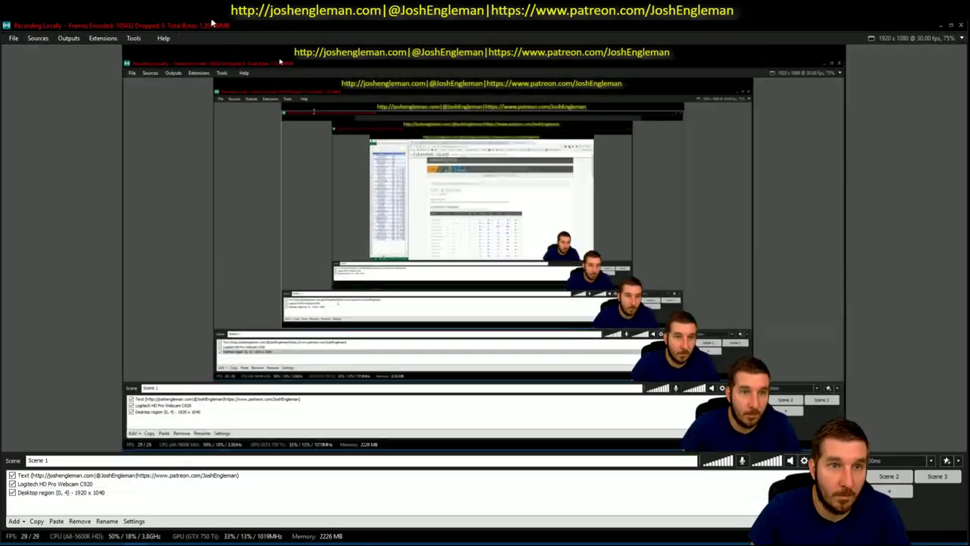
{"action": "left_click", "coordinate": [68, 38]}
{"action": "left_click", "coordinate": [258, 245]}
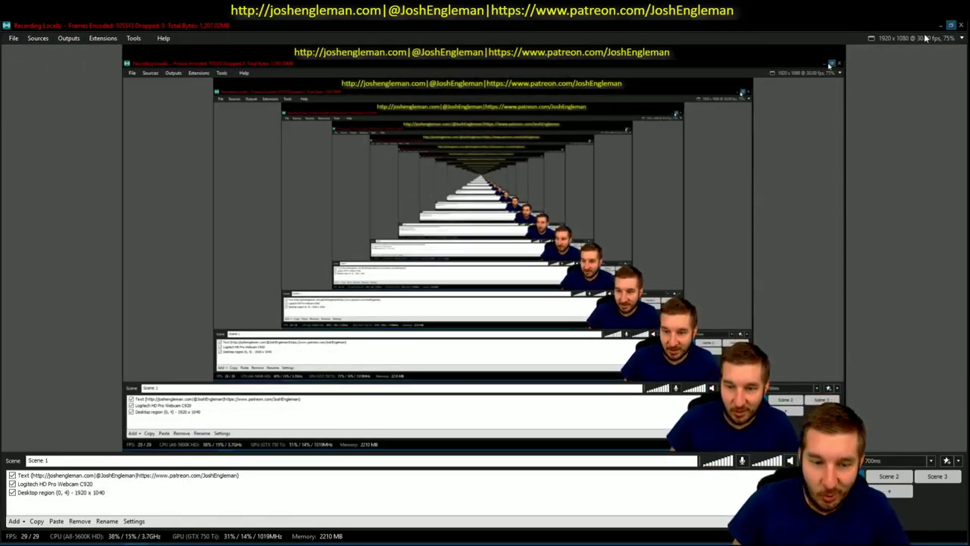
{"action": "left_click", "coordinate": [59, 500]}
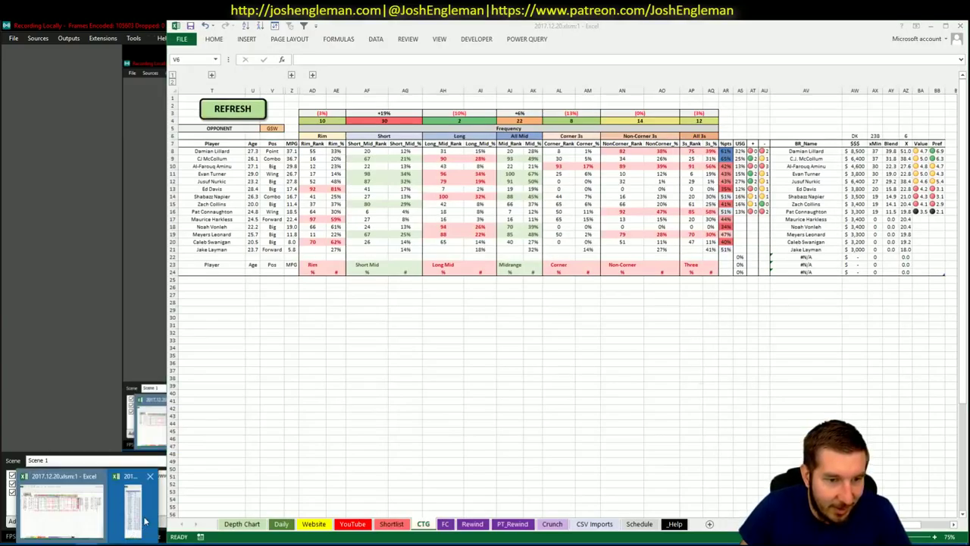
{"action": "left_click", "coordinate": [147, 516]}
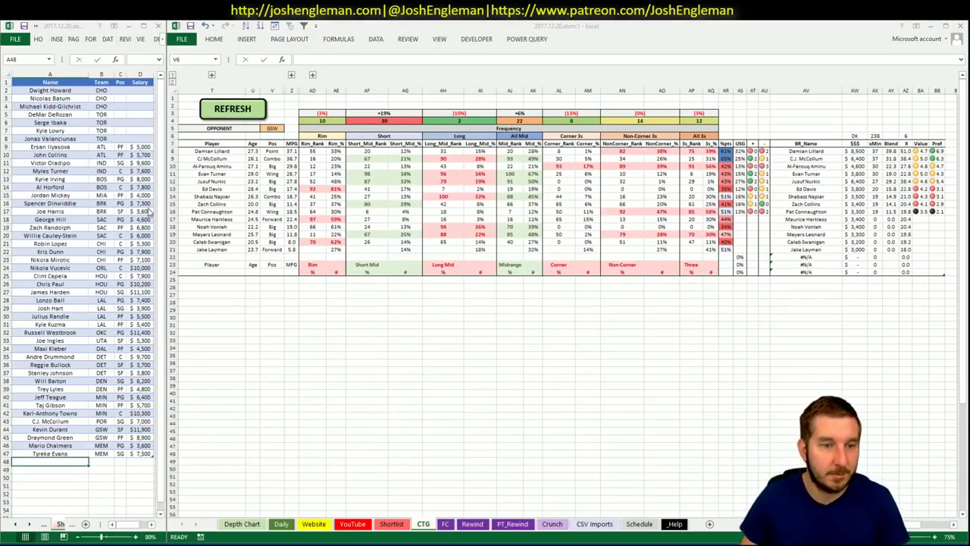
{"action": "left_click", "coordinate": [353, 523]}
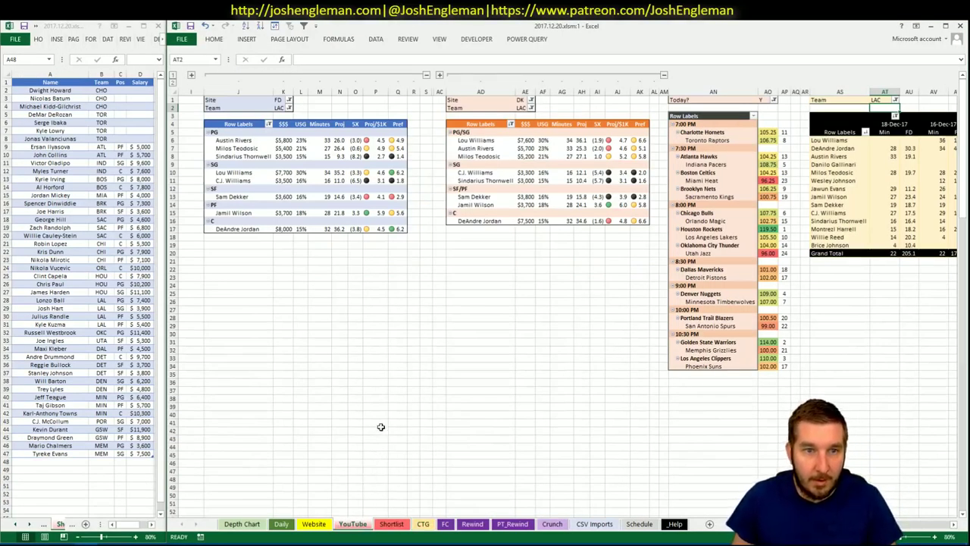
Switch to the Cleaning the Glass site in the browser and open the Los Angeles Clippers stats page by searching for "clippers"
{"action": "key", "text": "alt+Tab"}
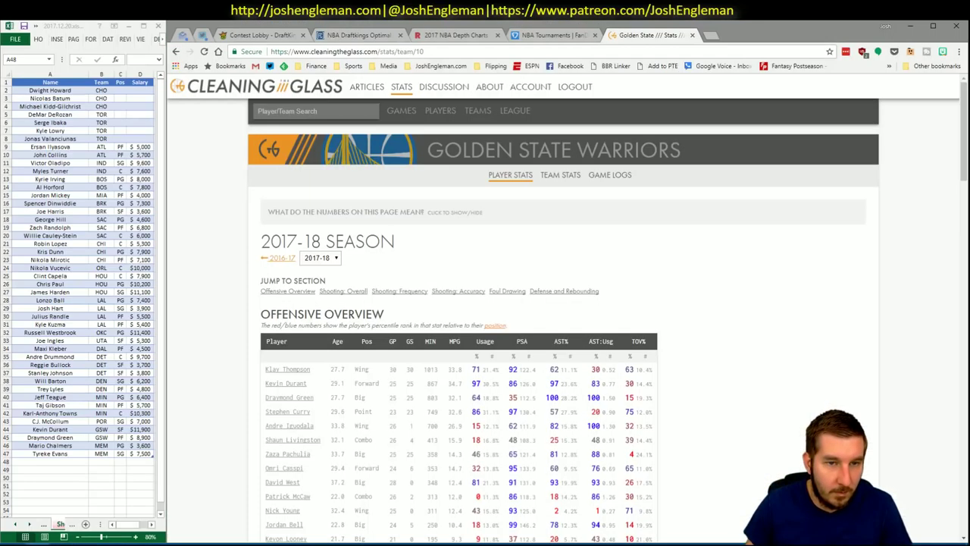
{"action": "left_click", "coordinate": [332, 112]}
{"action": "type", "text": "clippers"}
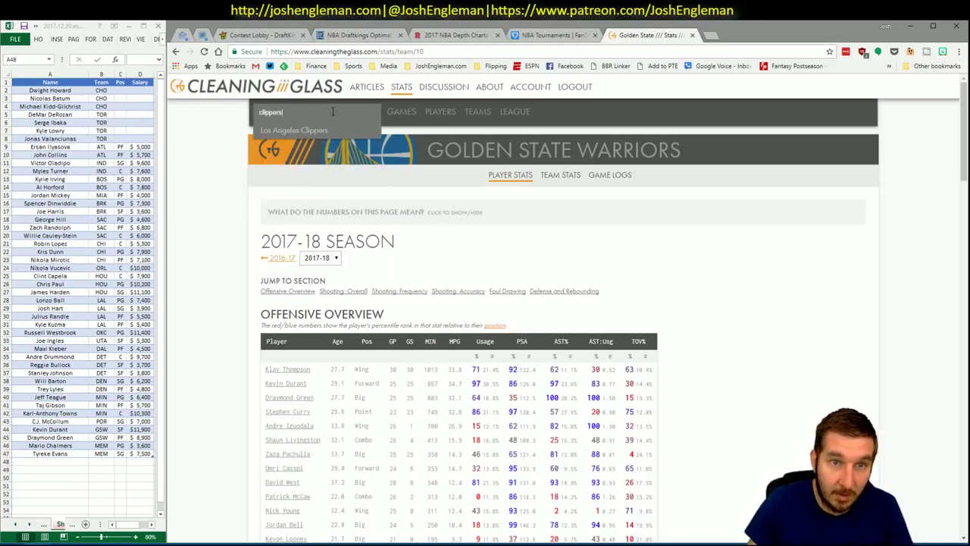
{"action": "key", "text": "Return"}
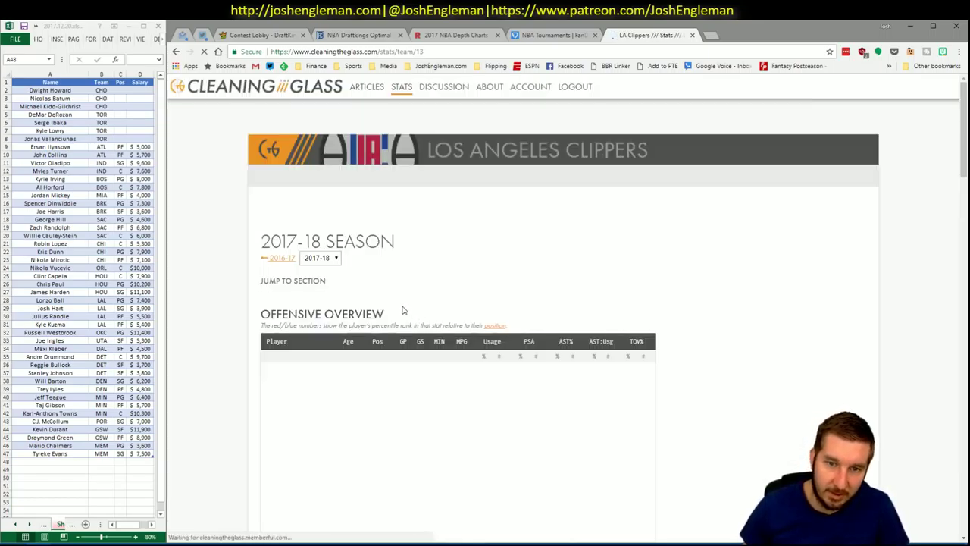
Copy all player rows of the Clippers' Shooting: Frequency table, load them into Excel's CTG sheet, and set the opponent to PHO
{"action": "scroll", "coordinate": [409, 303], "scroll_direction": "down", "scroll_amount": 5}
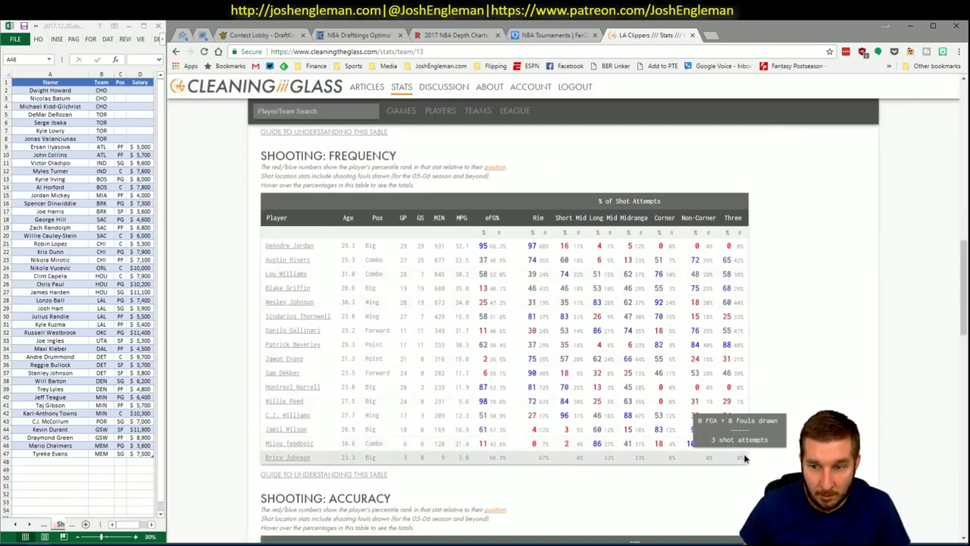
{"action": "left_click_drag", "start_coordinate": [744, 457], "coordinate": [267, 252]}
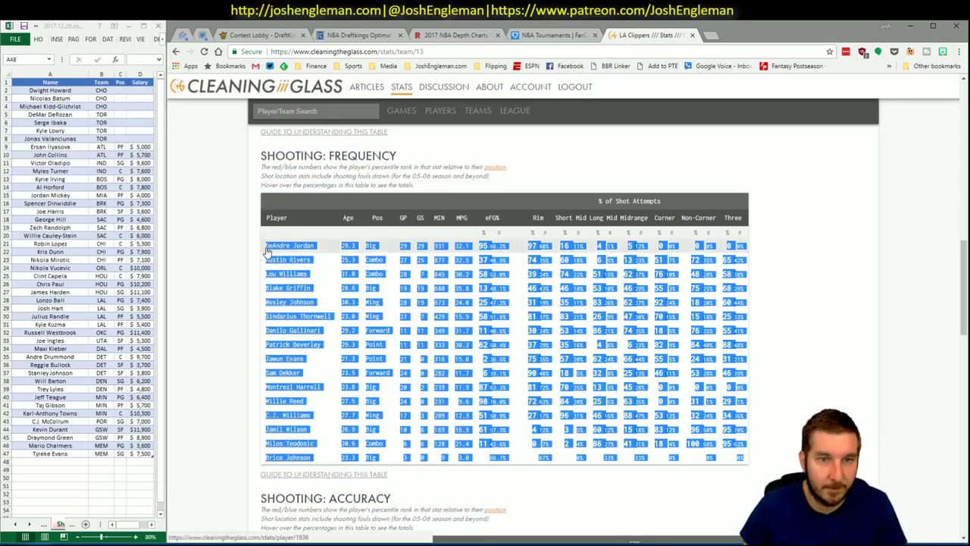
{"action": "key", "text": "ctrl+c"}
{"action": "key", "text": "alt+Tab"}
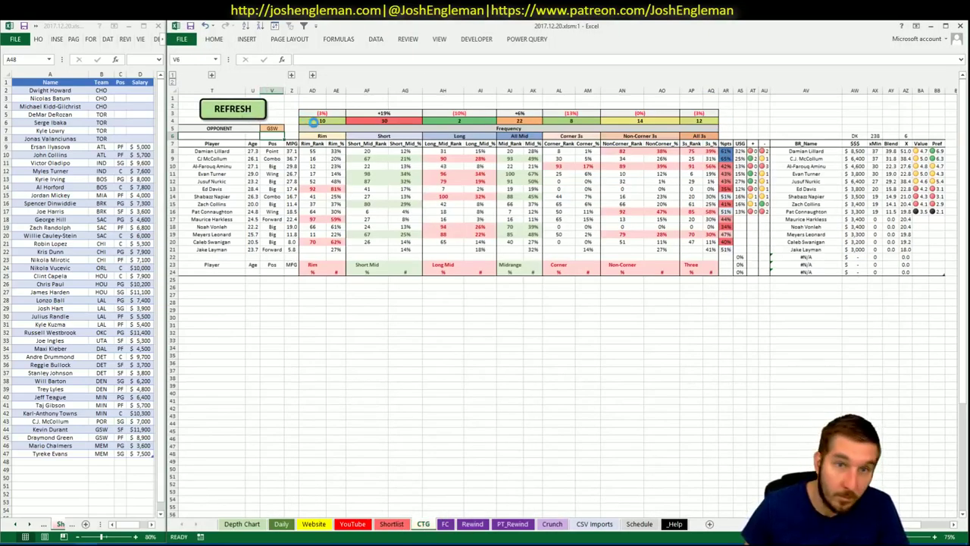
{"action": "left_click", "coordinate": [274, 129]}
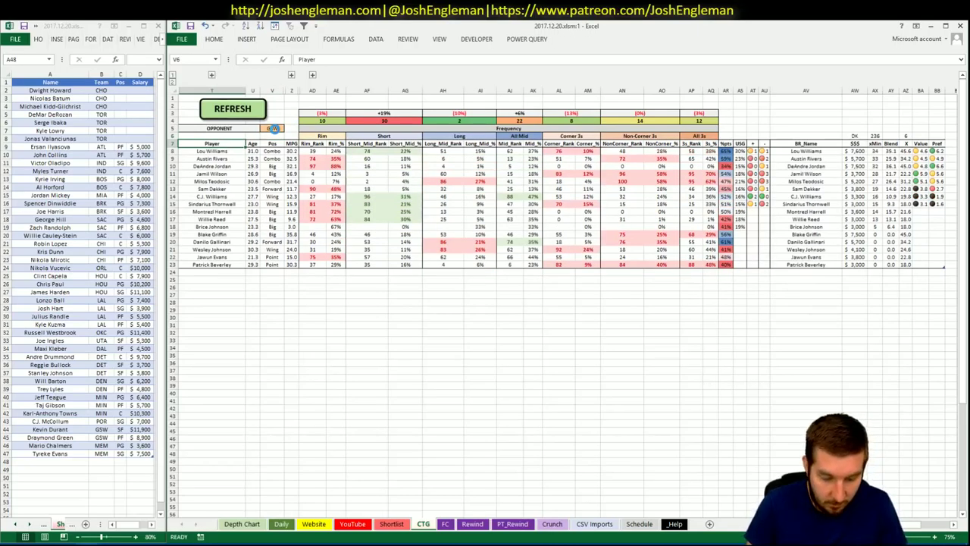
{"action": "left_click", "coordinate": [274, 128]}
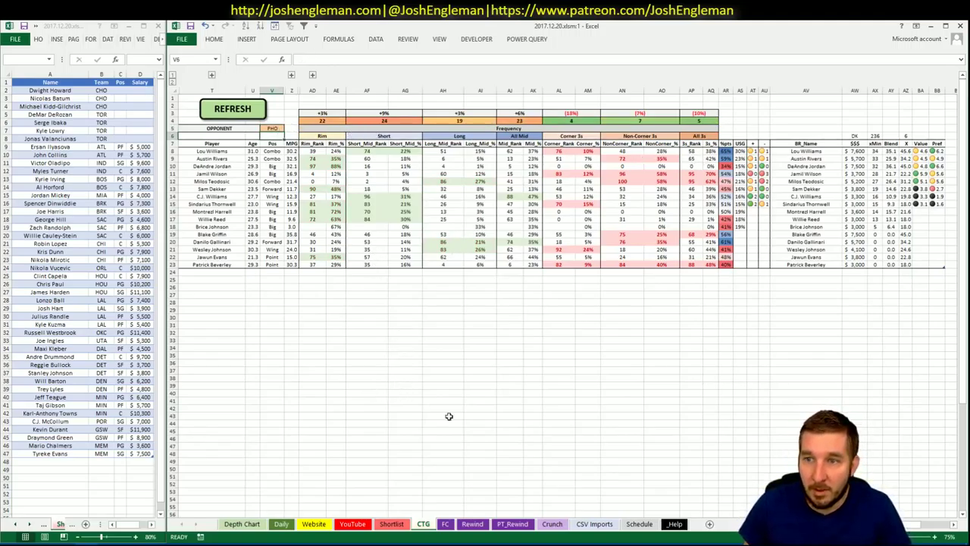
Review the Clippers' game log on the YouTube sheet and add Lou Williams to the shortlist below Tyreke Evans
{"action": "left_click", "coordinate": [353, 523]}
{"action": "left_click", "coordinate": [511, 382]}
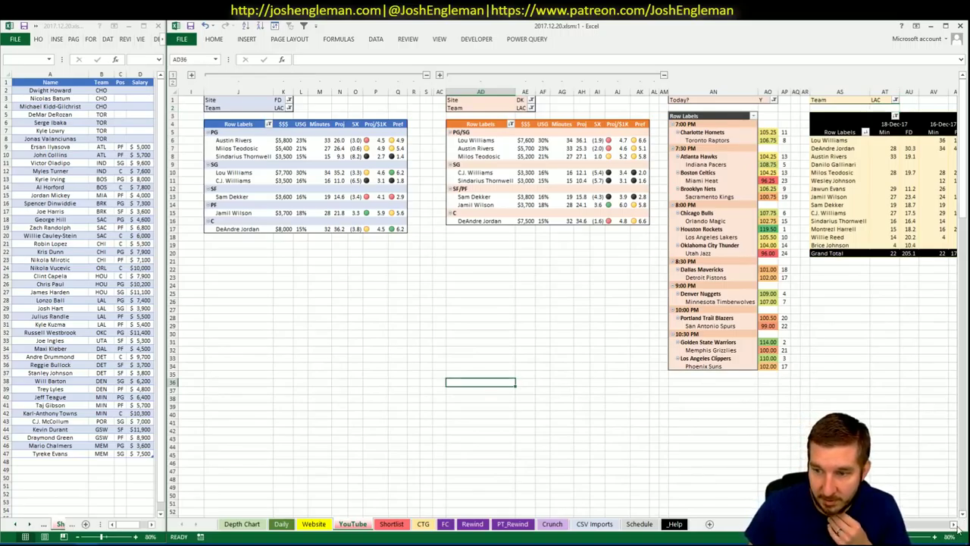
{"action": "scroll", "coordinate": [584, 372], "scroll_direction": "right", "scroll_amount": 1}
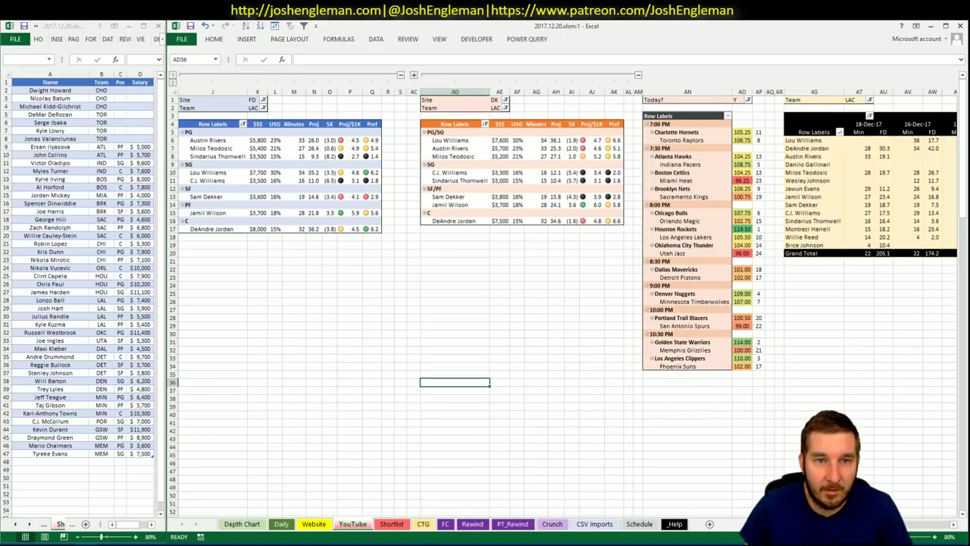
{"action": "scroll", "coordinate": [561, 303], "scroll_direction": "right", "scroll_amount": 10}
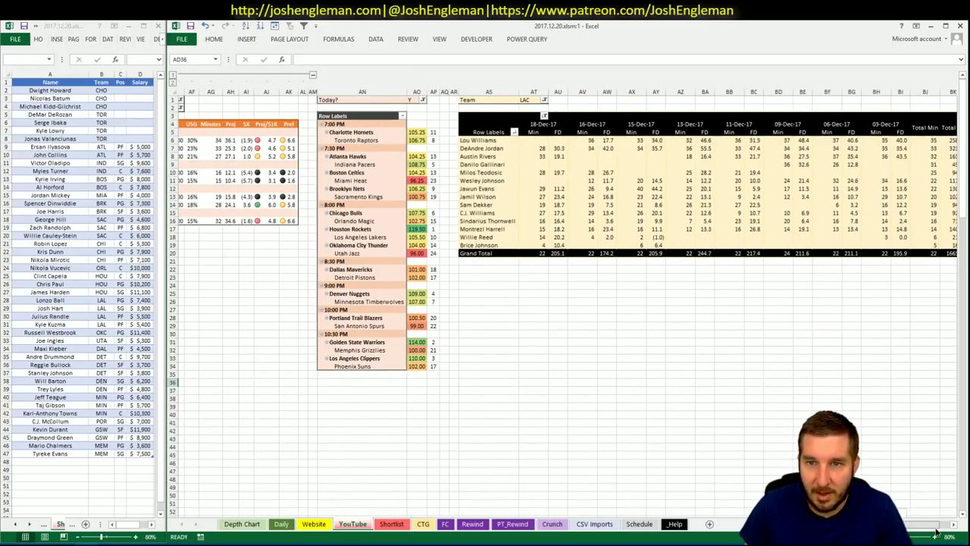
{"action": "scroll", "coordinate": [933, 530], "scroll_direction": "left", "scroll_amount": 10}
{"action": "left_click", "coordinate": [55, 462]}
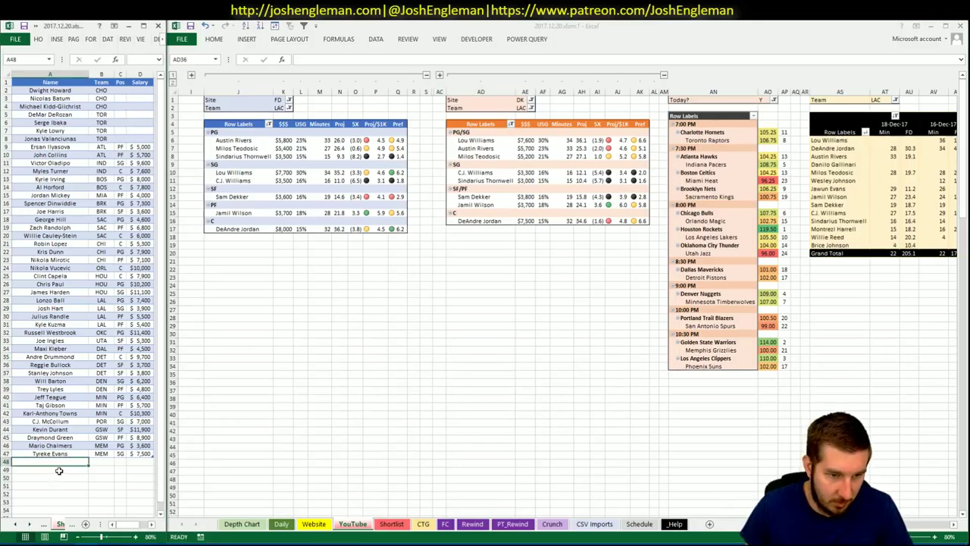
{"action": "type", "text": "Lou Will"}
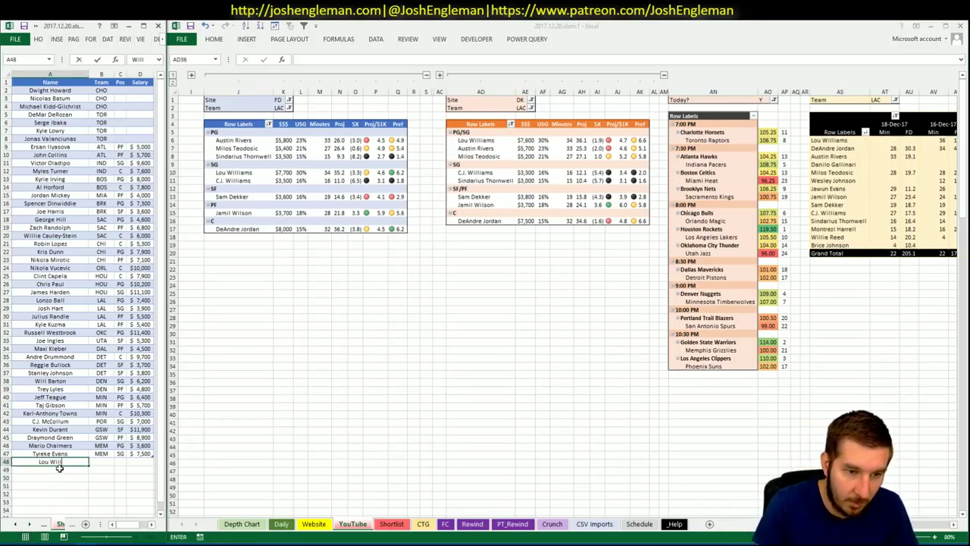
{"action": "type", "text": "iams"}
{"action": "key", "text": "Return"}
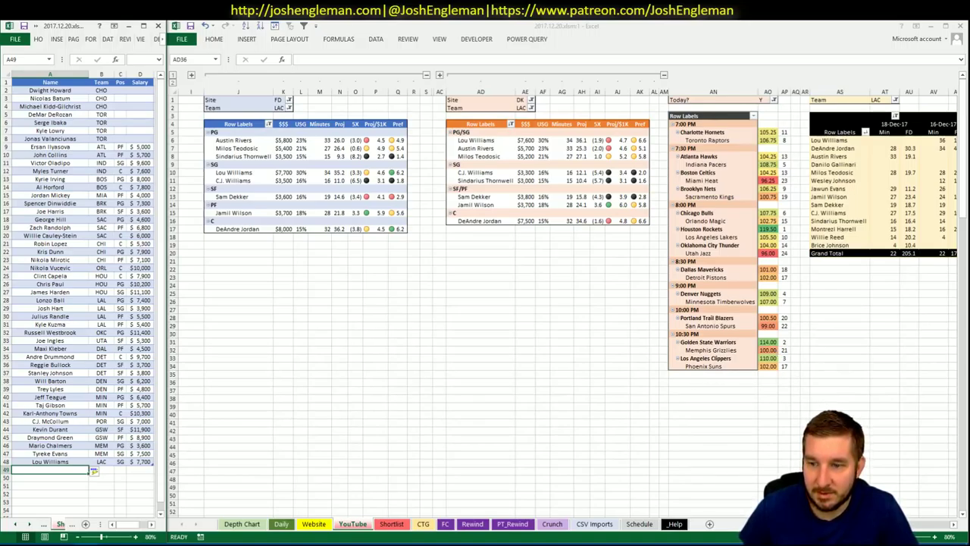
Review the Clippers' game log and add DeAndre Jordan to the shortlist below Lou Williams
{"action": "scroll", "coordinate": [485, 303], "scroll_direction": "right", "scroll_amount": 3}
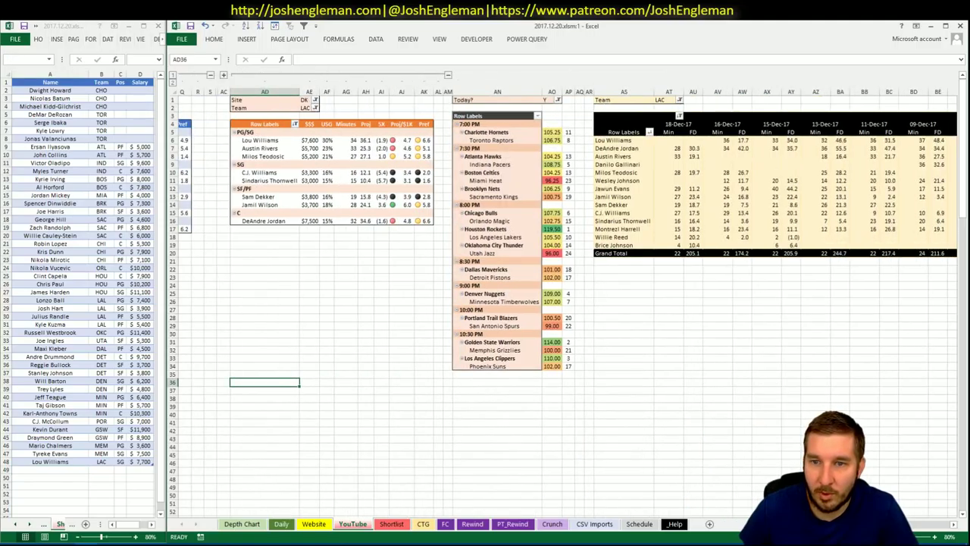
{"action": "scroll", "coordinate": [485, 303], "scroll_direction": "left", "scroll_amount": 3}
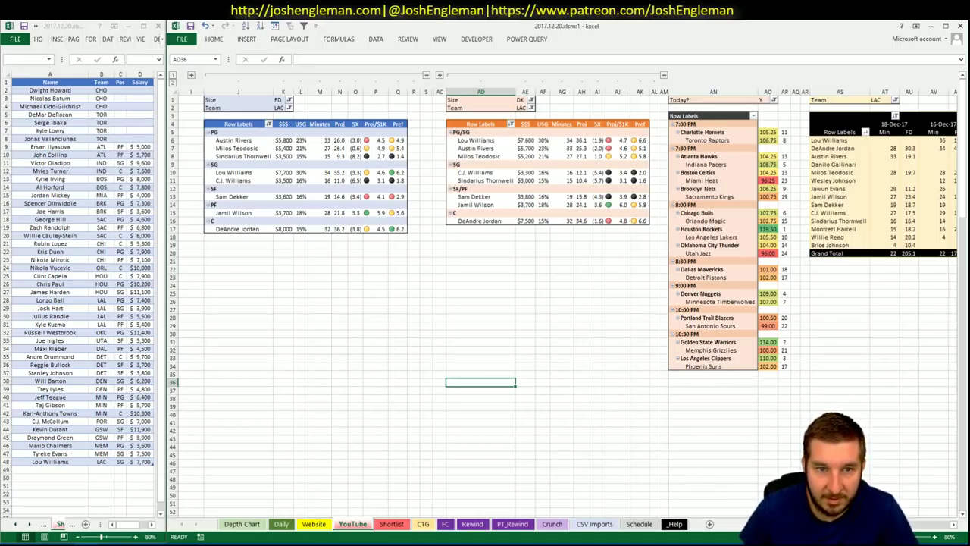
{"action": "scroll", "coordinate": [565, 303], "scroll_direction": "right", "scroll_amount": 5}
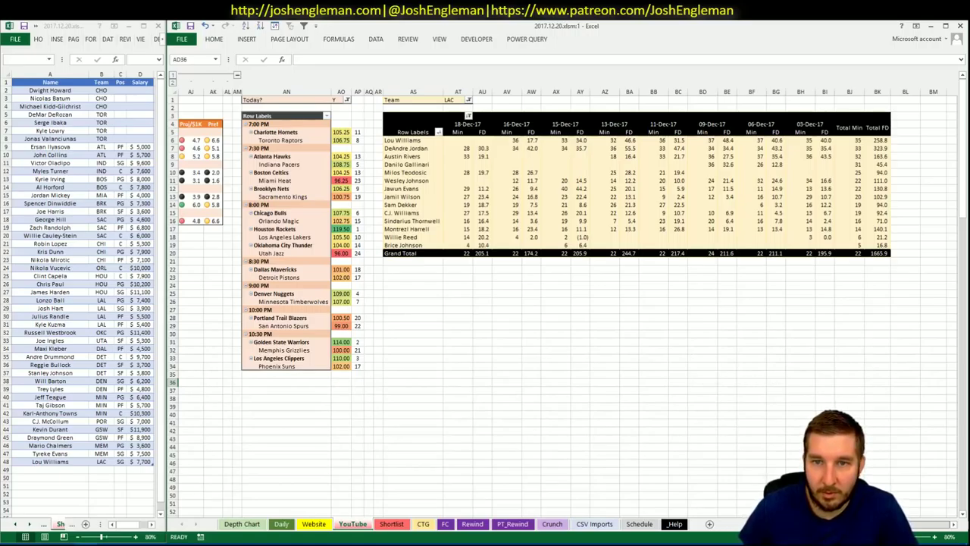
{"action": "scroll", "coordinate": [564, 303], "scroll_direction": "left", "scroll_amount": 5}
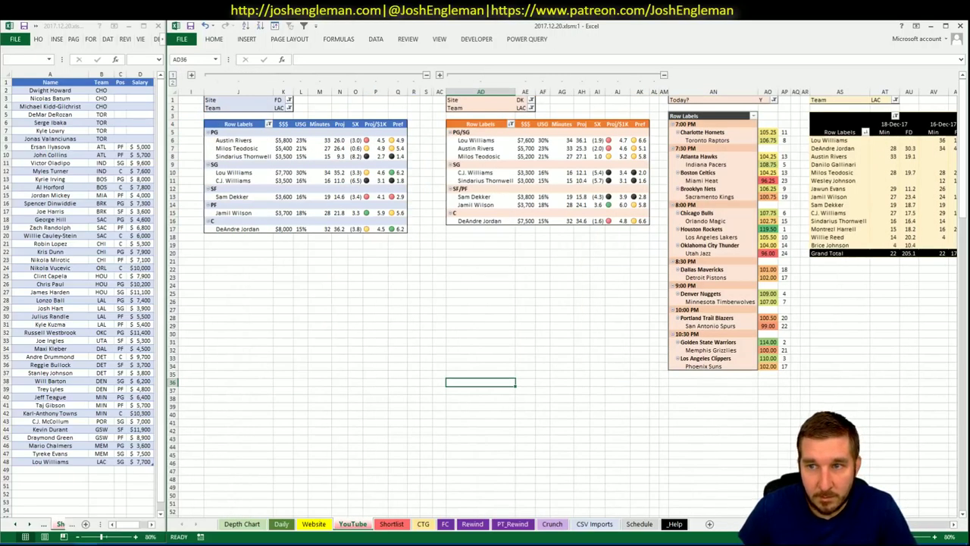
{"action": "left_click", "coordinate": [84, 469]}
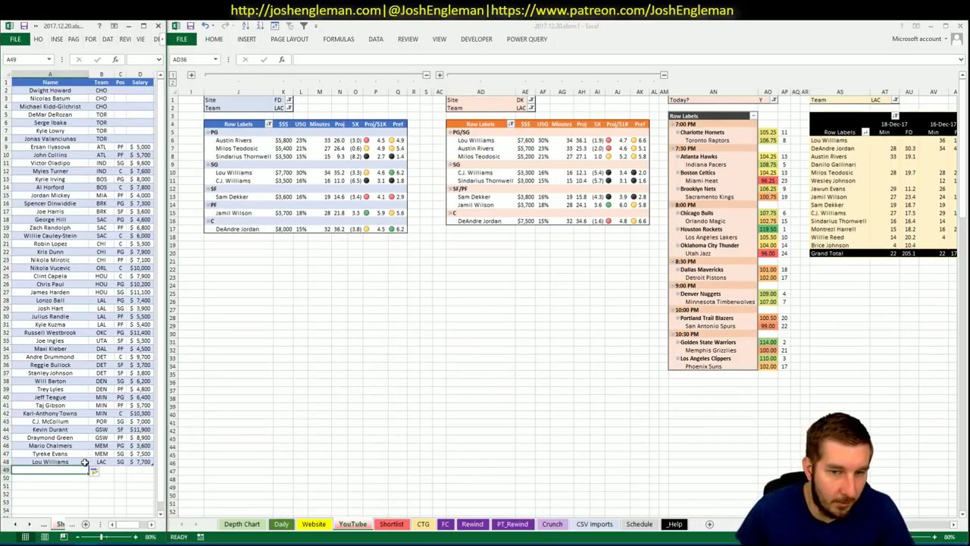
{"action": "type", "text": "DeAndre Jordan"}
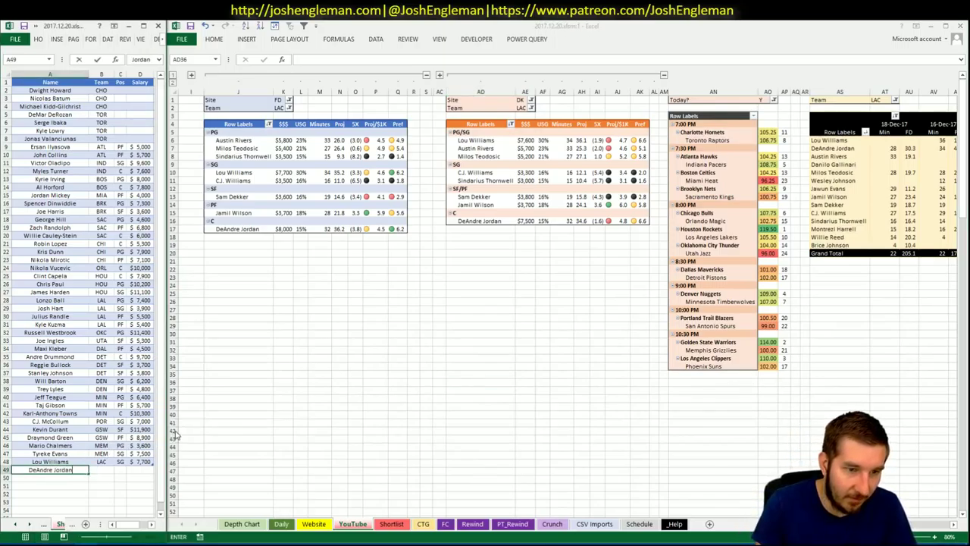
{"action": "key", "text": "Return"}
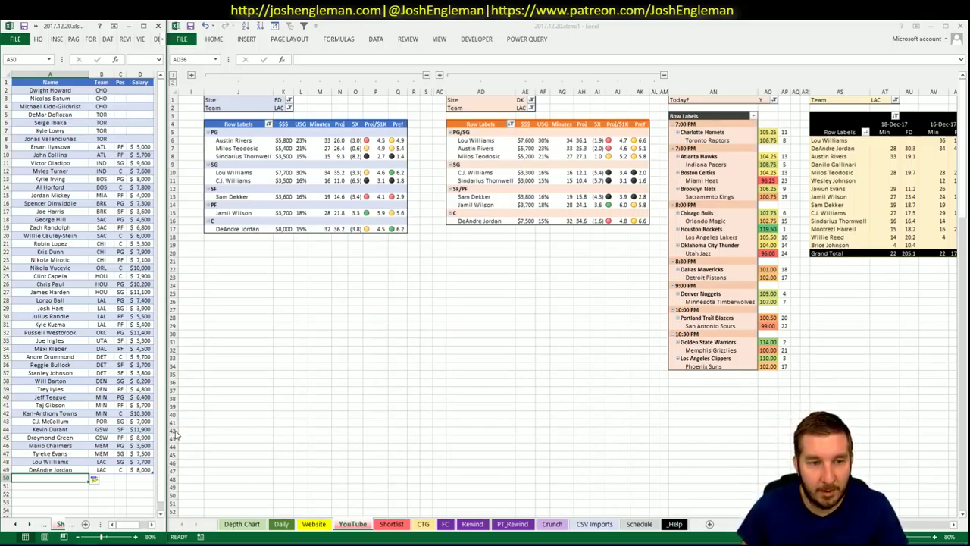
Set the Team filter to PHO in both the FD and DK projection tables
{"action": "left_click", "coordinate": [336, 107]}
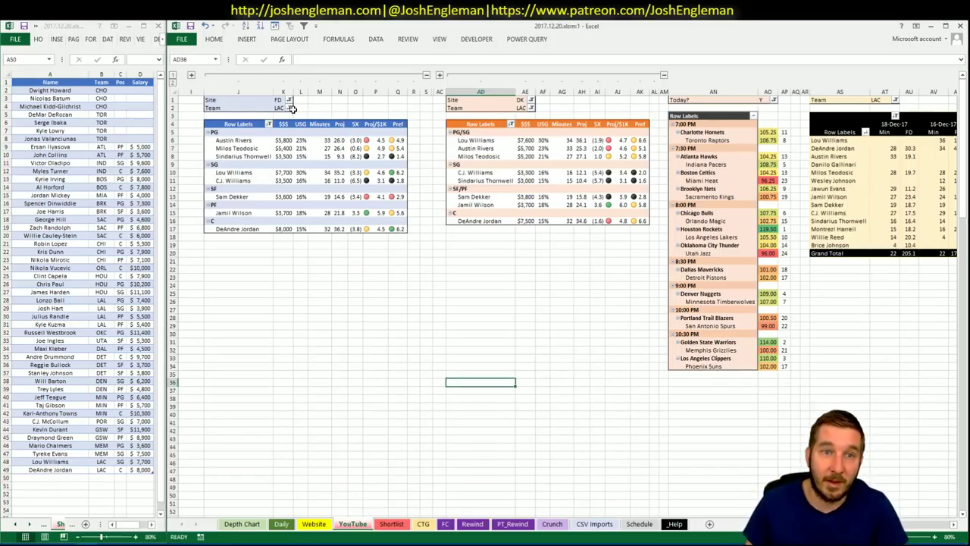
{"action": "left_click", "coordinate": [301, 108]}
{"action": "left_click", "coordinate": [326, 106]}
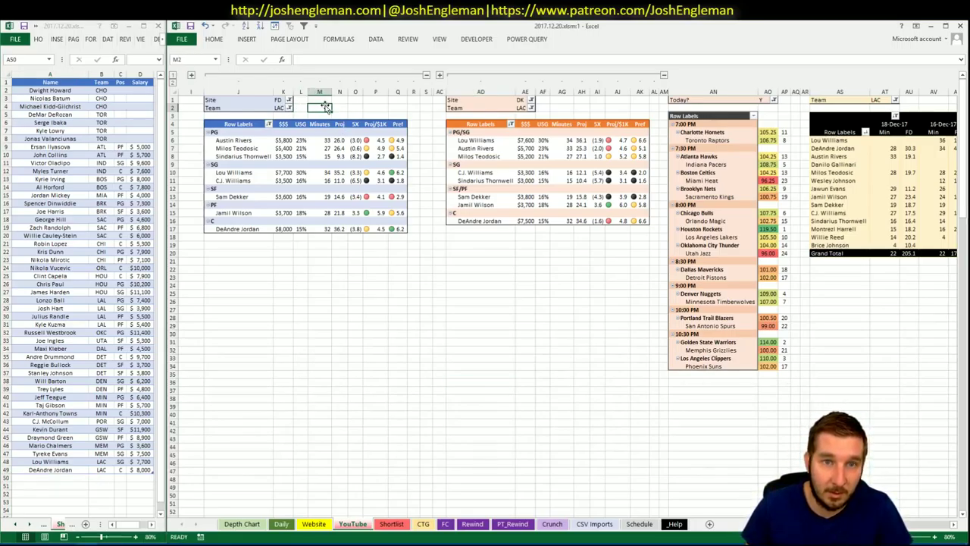
{"action": "left_click", "coordinate": [283, 108]}
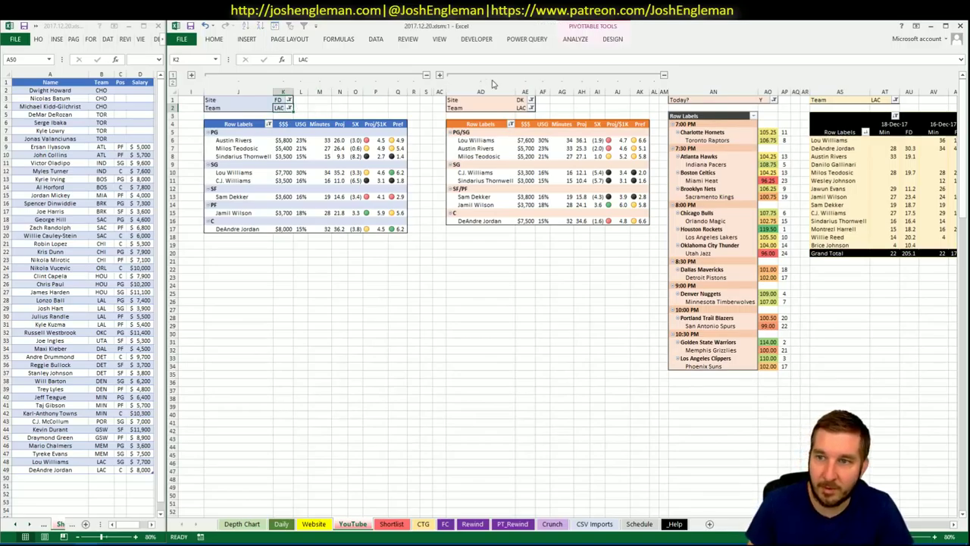
{"action": "type", "text": "PHO"}
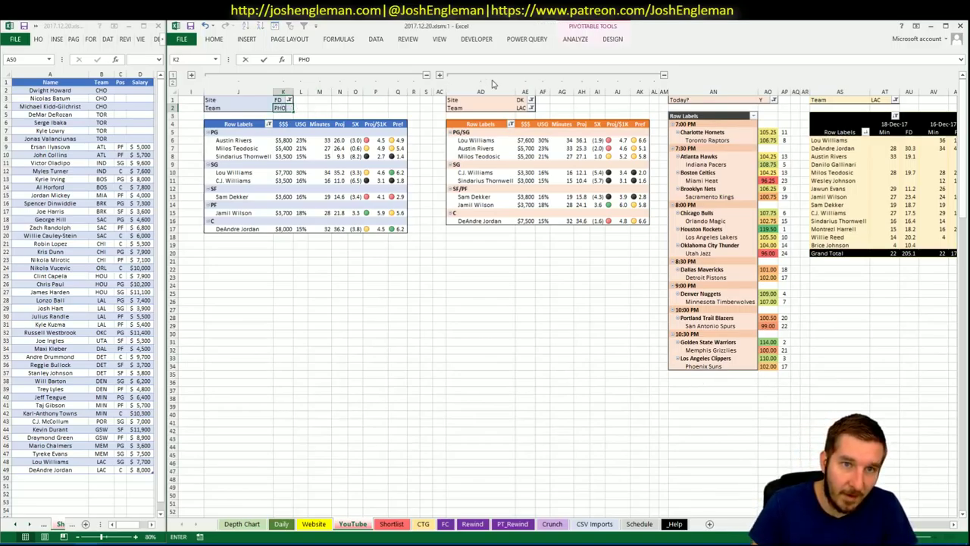
{"action": "key", "text": "Return"}
{"action": "left_click", "coordinate": [516, 108]}
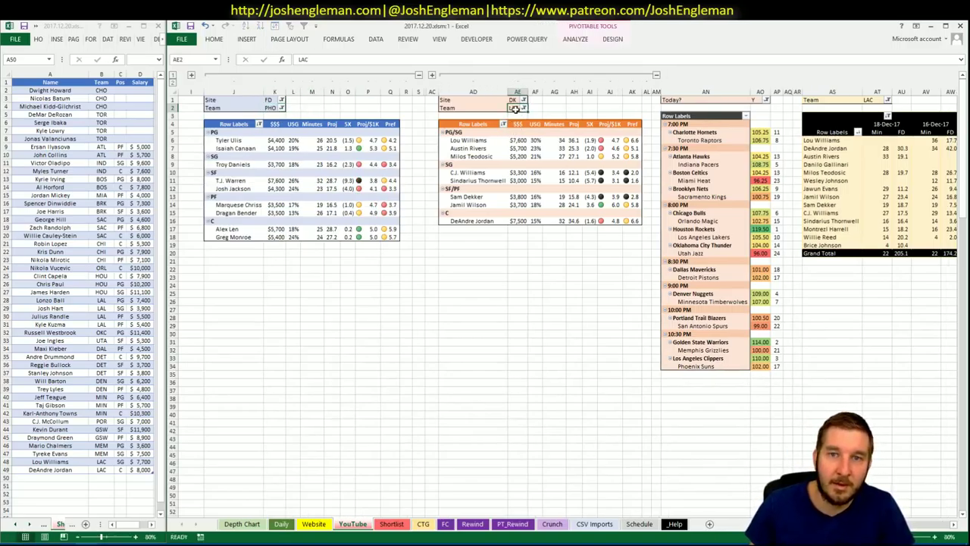
{"action": "type", "text": "PHO"}
{"action": "key", "text": "Return"}
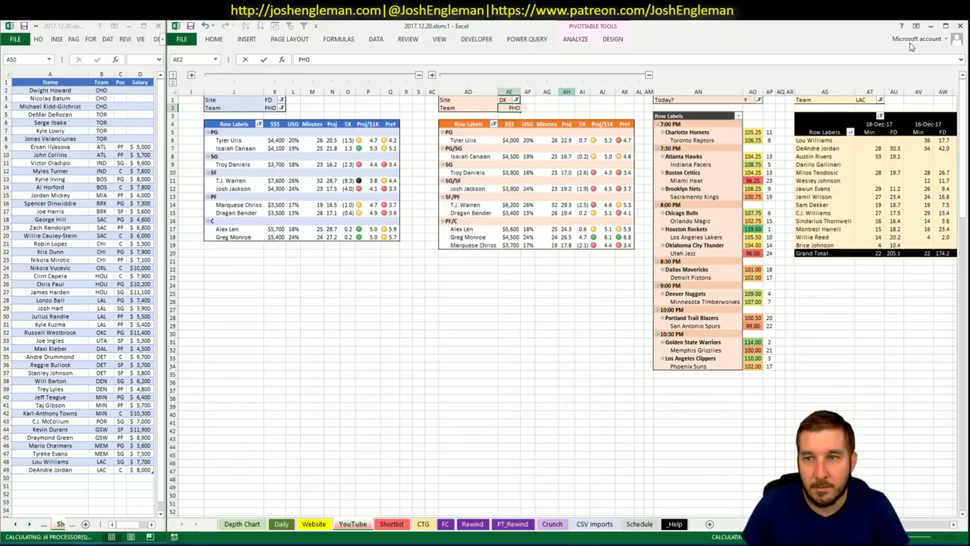
Filter the game log to PHO
{"action": "left_click", "coordinate": [867, 99]}
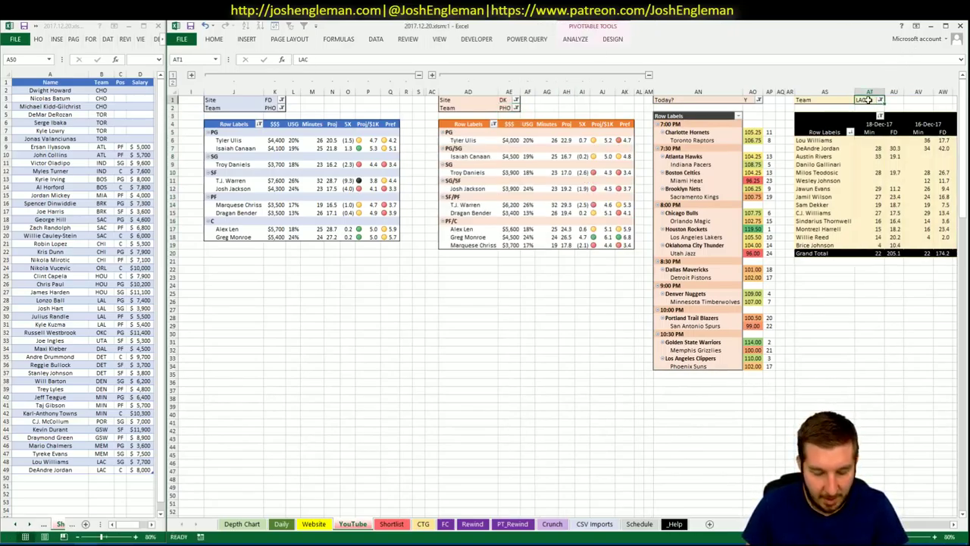
{"action": "type", "text": "PHO"}
{"action": "key", "text": "Return"}
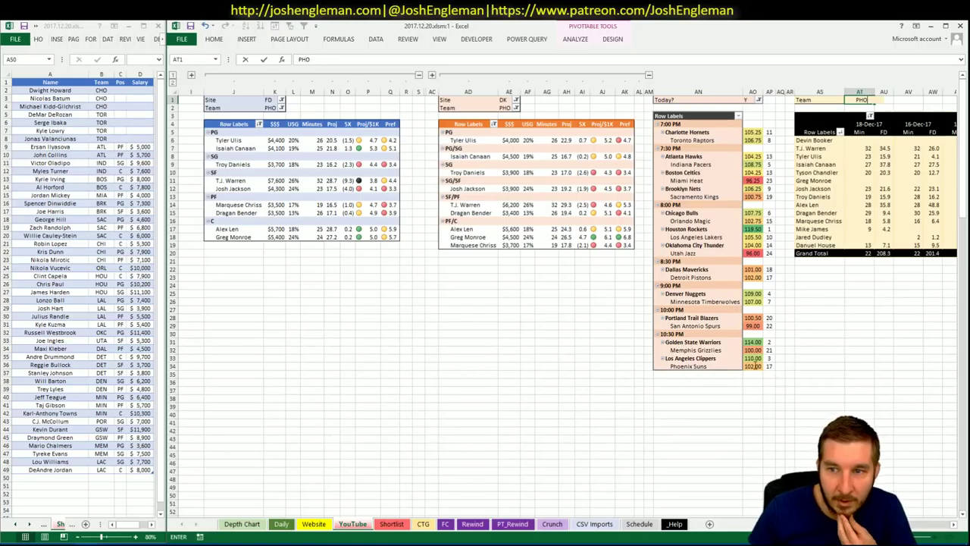
{"action": "key", "text": "Return"}
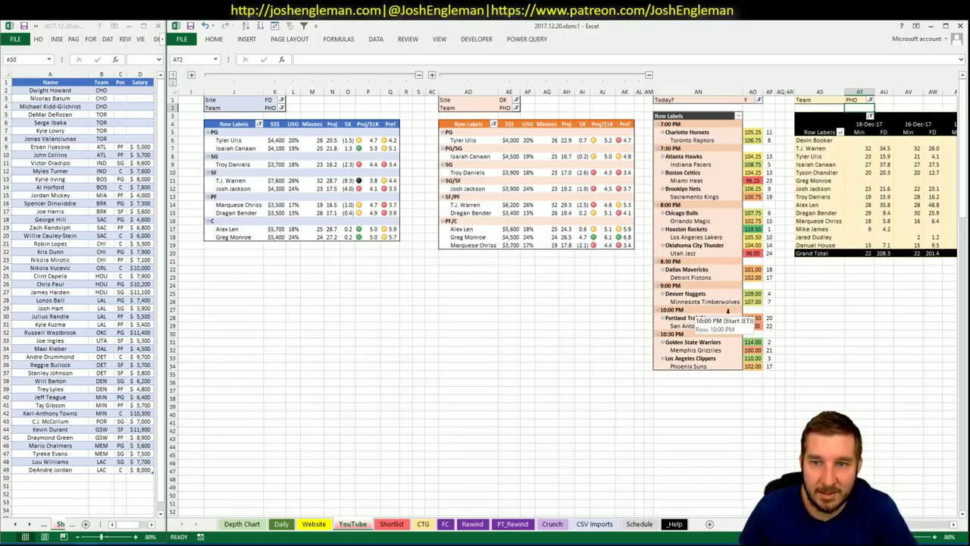
Add Isaiah Canaan to the shortlist below DeAndre Jordan
{"action": "left_click", "coordinate": [41, 479]}
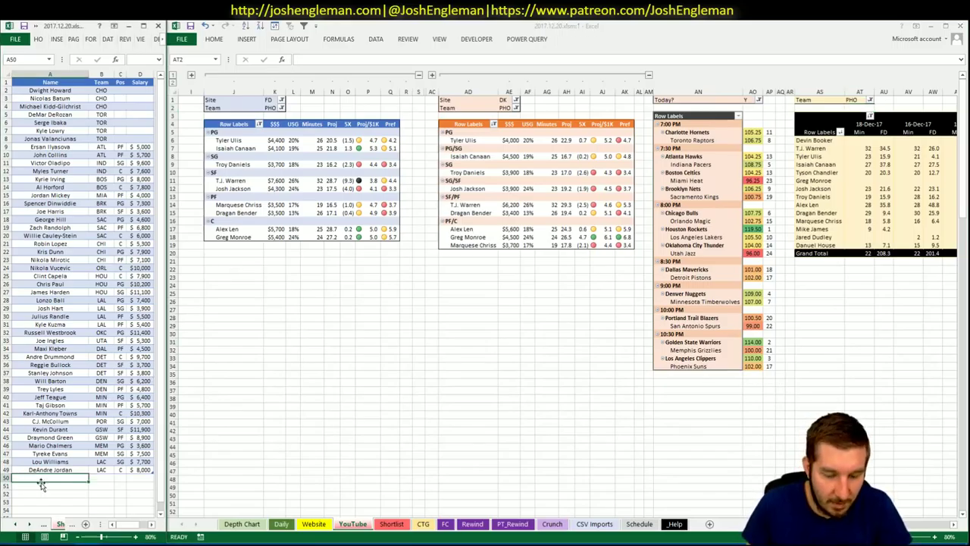
{"action": "type", "text": "Isaiah Cana"}
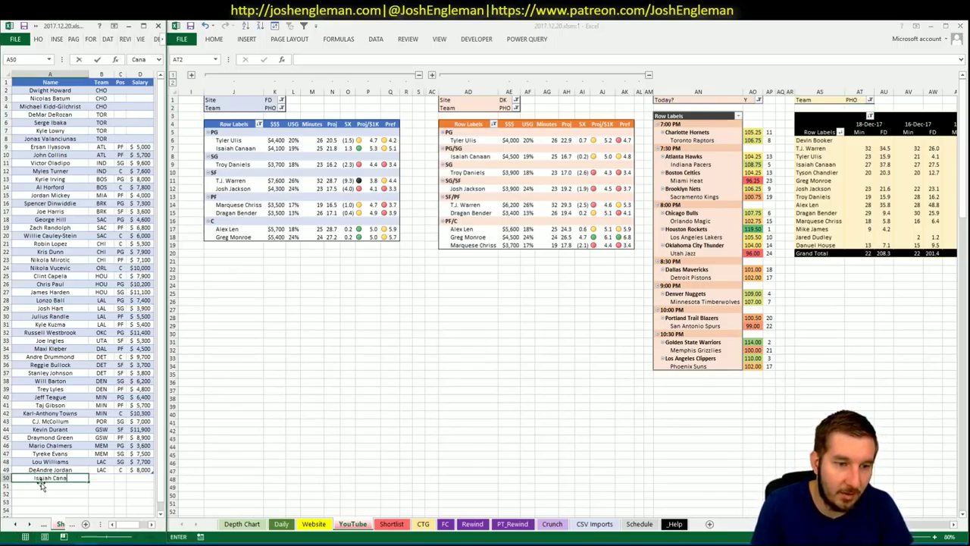
{"action": "type", "text": "an"}
{"action": "key", "text": "Return"}
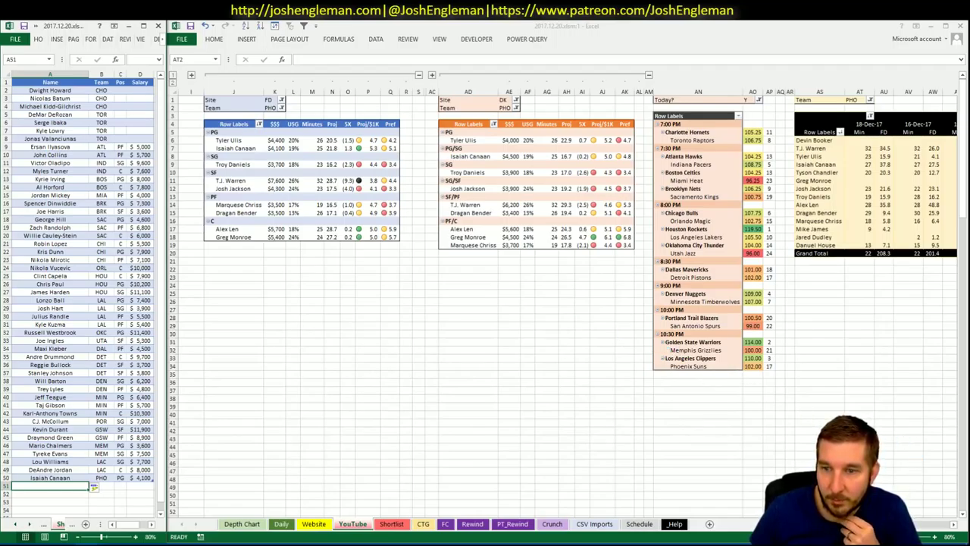
Review the Suns' game log and add T.J. Warren to the shortlist below Isaiah Canaan
{"action": "left_click", "coordinate": [923, 525]}
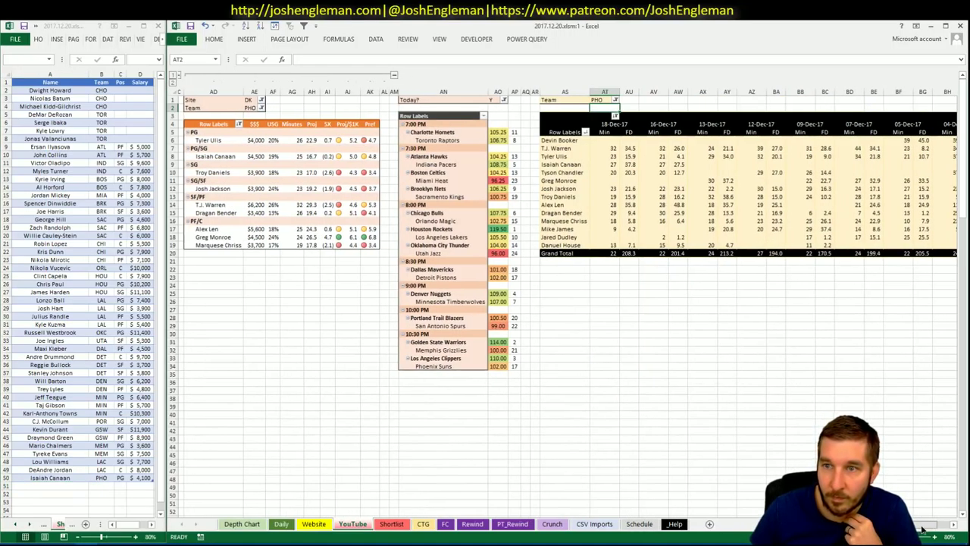
{"action": "left_click_drag", "start_coordinate": [923, 526], "coordinate": [898, 525]}
{"action": "left_click", "coordinate": [76, 486]}
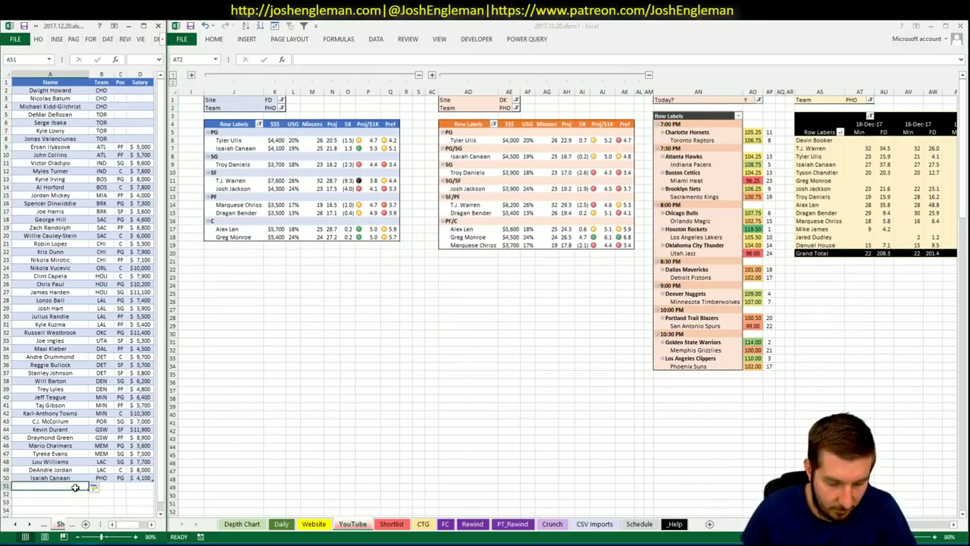
{"action": "type", "text": "T.J. Warren"}
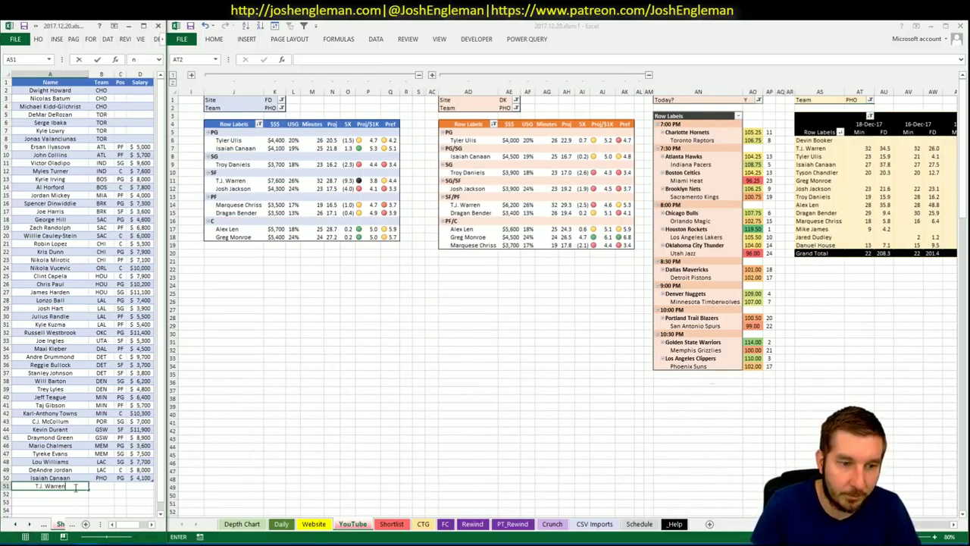
{"action": "key", "text": "Return"}
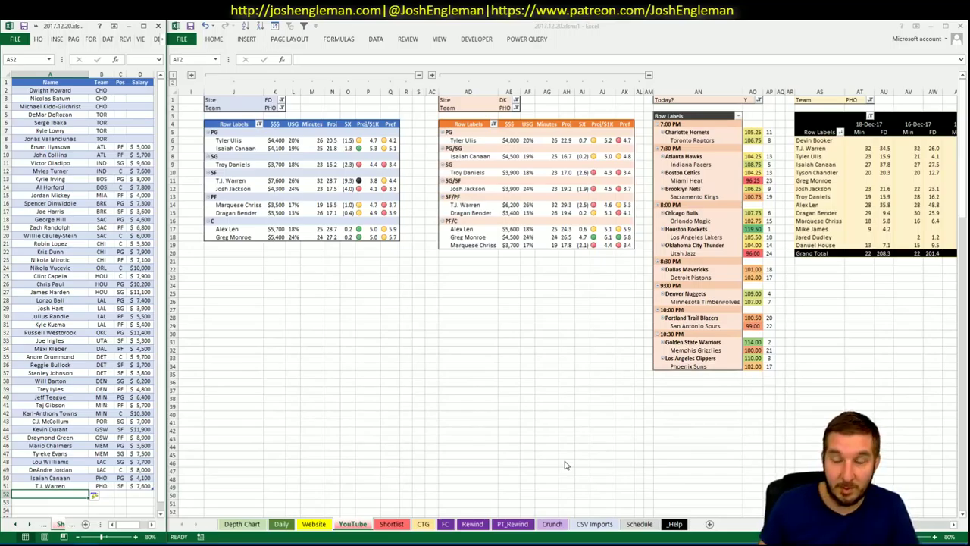
Open the Daily sheet and return to its first cell, A1
{"action": "left_click", "coordinate": [280, 523]}
{"action": "left_click", "coordinate": [361, 236]}
{"action": "key", "text": "ctrl+Home"}
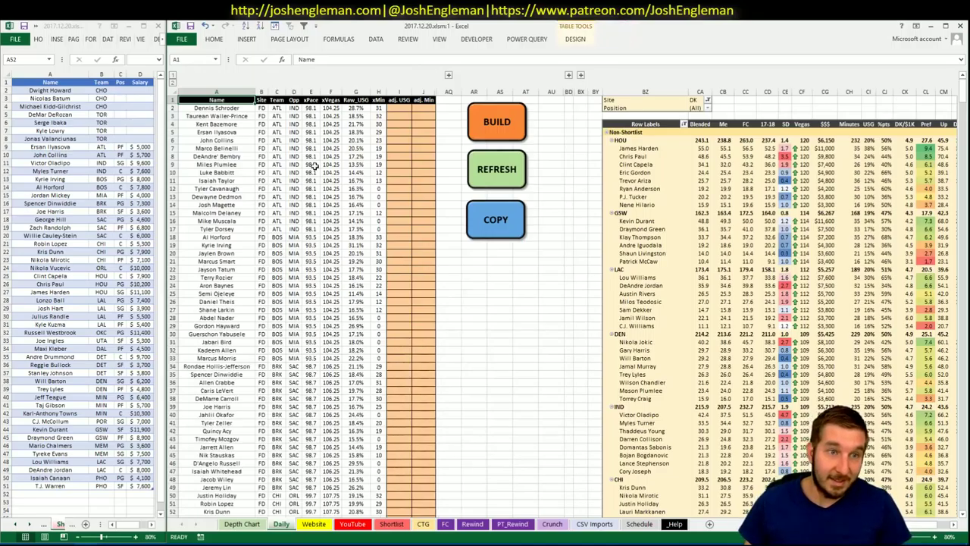
{"action": "left_click", "coordinate": [112, 39]}
{"action": "left_click", "coordinate": [109, 40]}
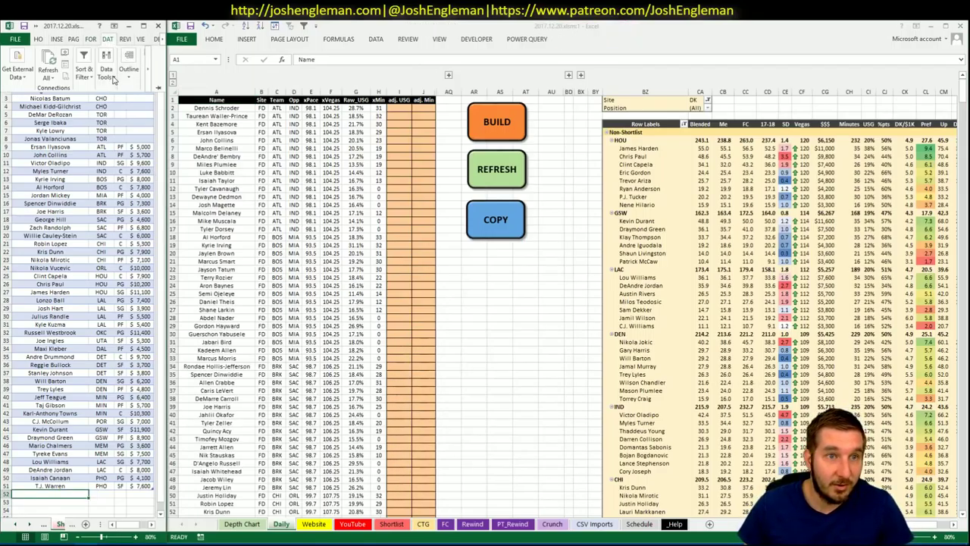
{"action": "left_click", "coordinate": [106, 72]}
{"action": "left_click", "coordinate": [97, 106]}
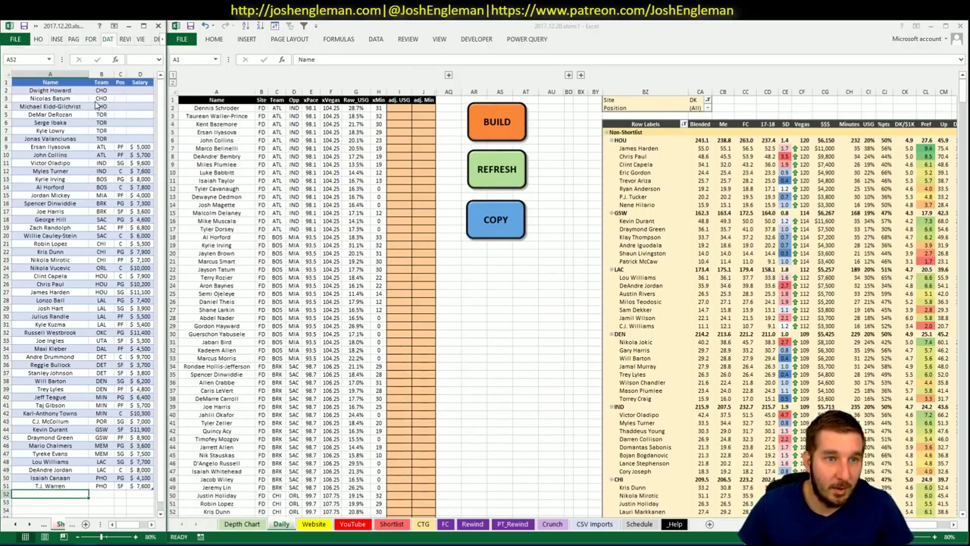
{"action": "left_click", "coordinate": [500, 313]}
Sort the shortlist by Pos in PG, SG, SF, PF, C order, with Salary largest to smallest and Name A to Z as further levels
{"action": "left_click", "coordinate": [140, 81]}
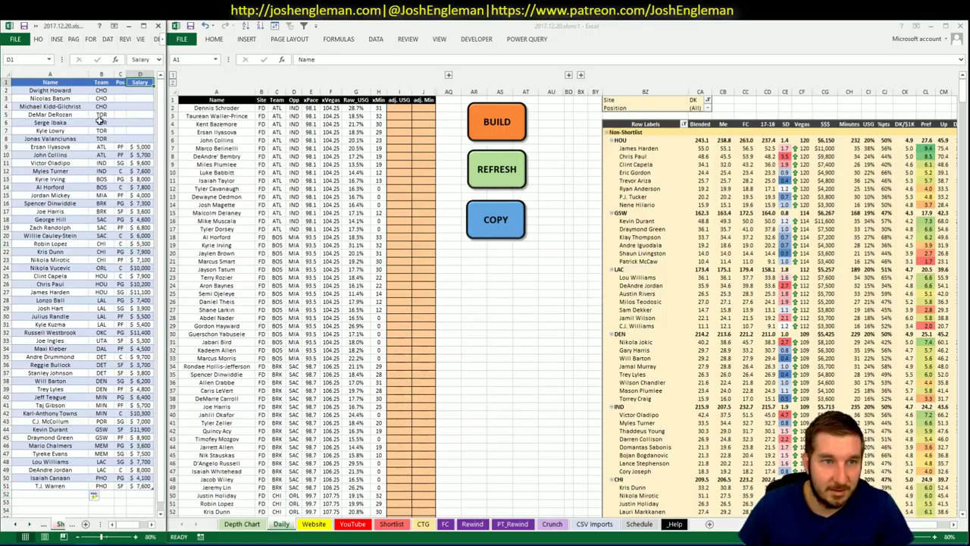
{"action": "left_click", "coordinate": [95, 40]}
{"action": "left_click", "coordinate": [106, 41]}
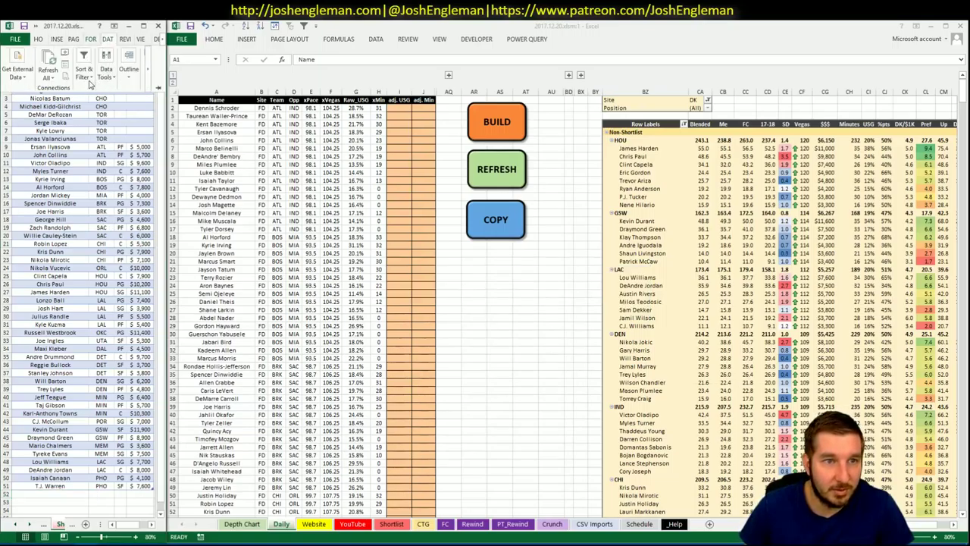
{"action": "left_click", "coordinate": [90, 76]}
{"action": "left_click", "coordinate": [91, 100]}
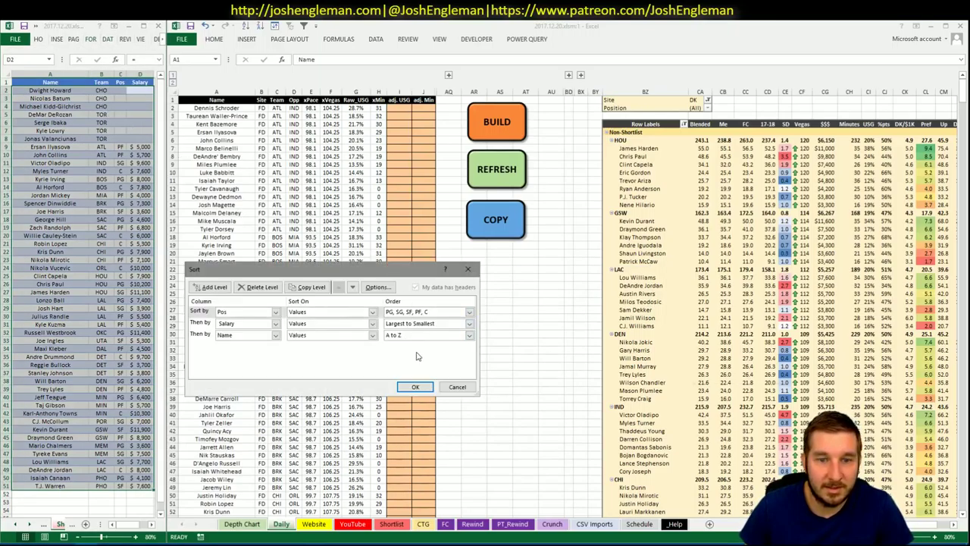
{"action": "left_click", "coordinate": [415, 387]}
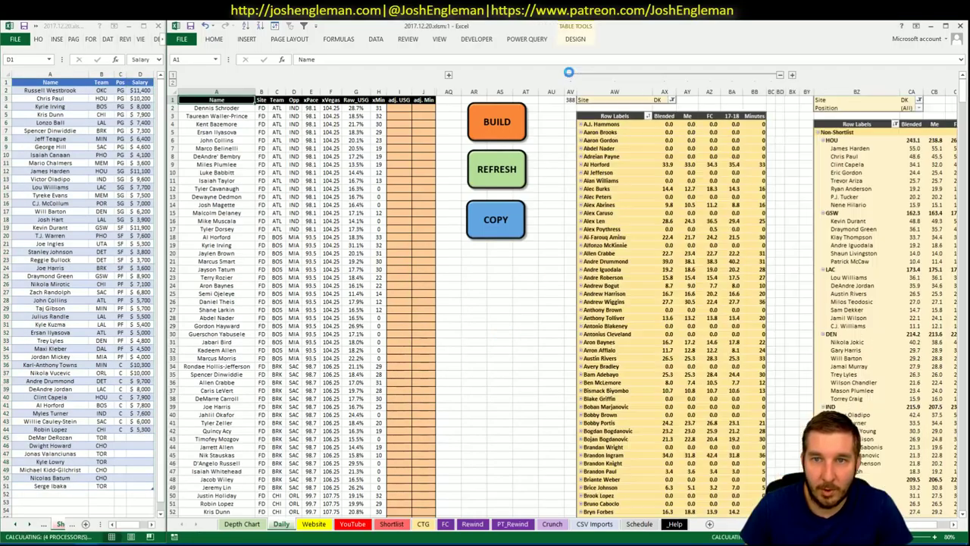
Refresh the Daily sheet's tables for the new shortlist and copy the projections with the sheet's copy macro
{"action": "left_click", "coordinate": [503, 169]}
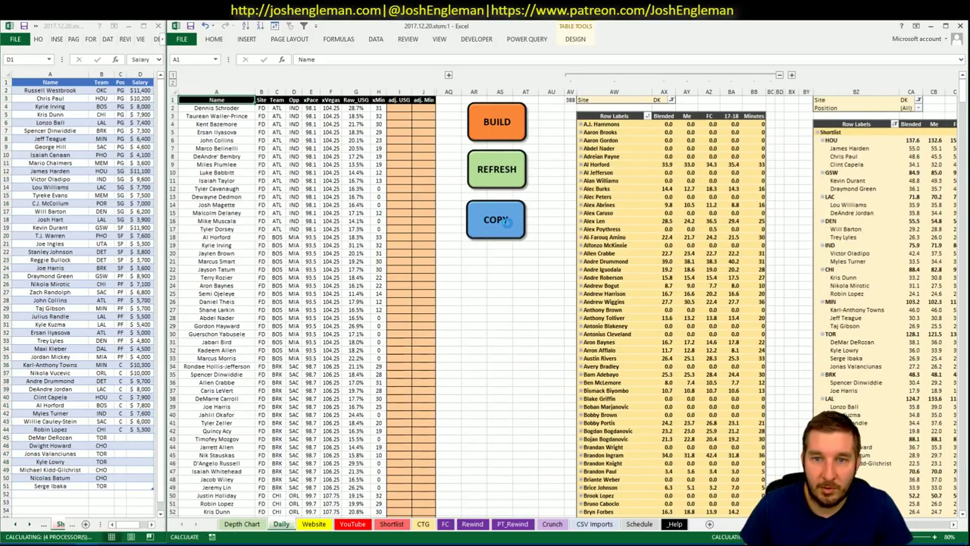
{"action": "left_click", "coordinate": [505, 219]}
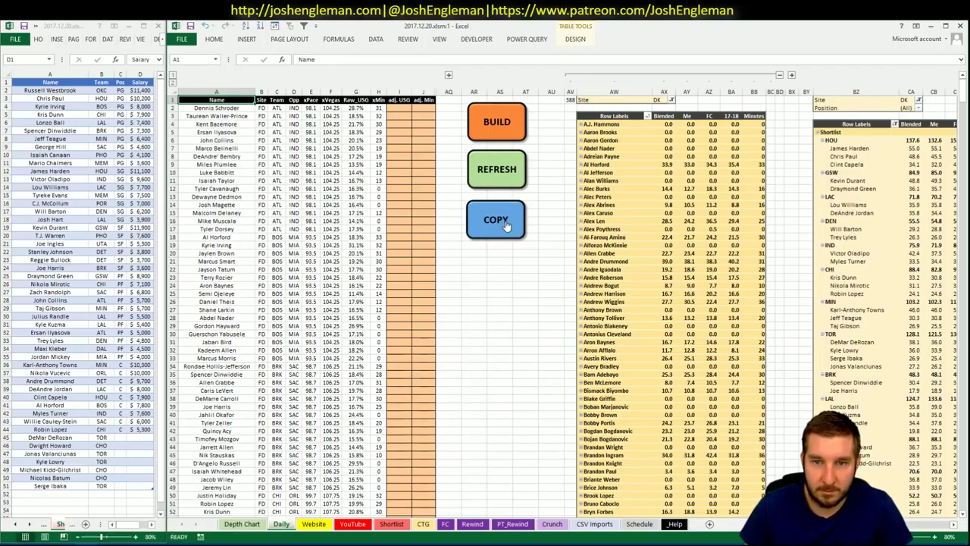
Switch to Fantasy Cruncher in the browser, upload the copied projections for NBA DraftKings 2017-12-20 and return to the Lineup Cruncher
{"action": "key", "text": "alt+Tab"}
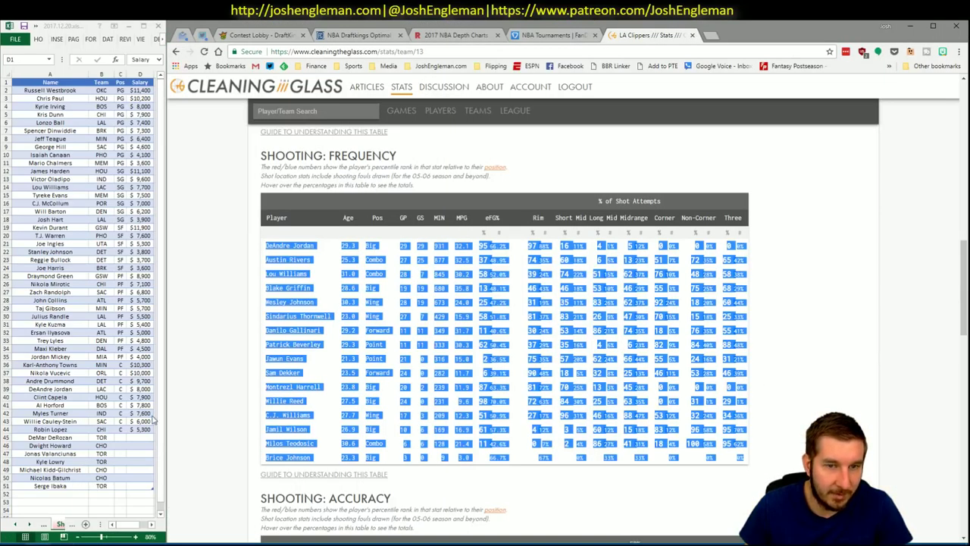
{"action": "left_click", "coordinate": [383, 32]}
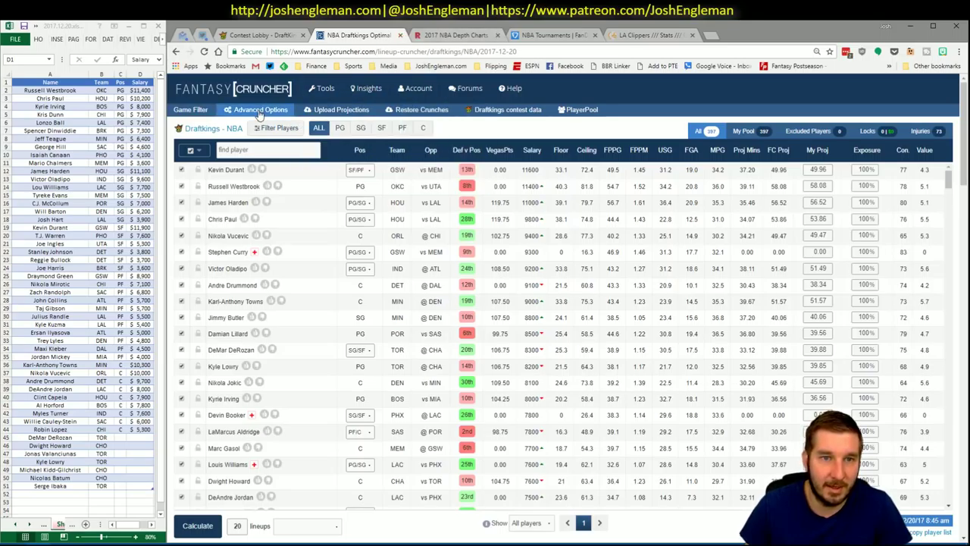
{"action": "left_click", "coordinate": [341, 109]}
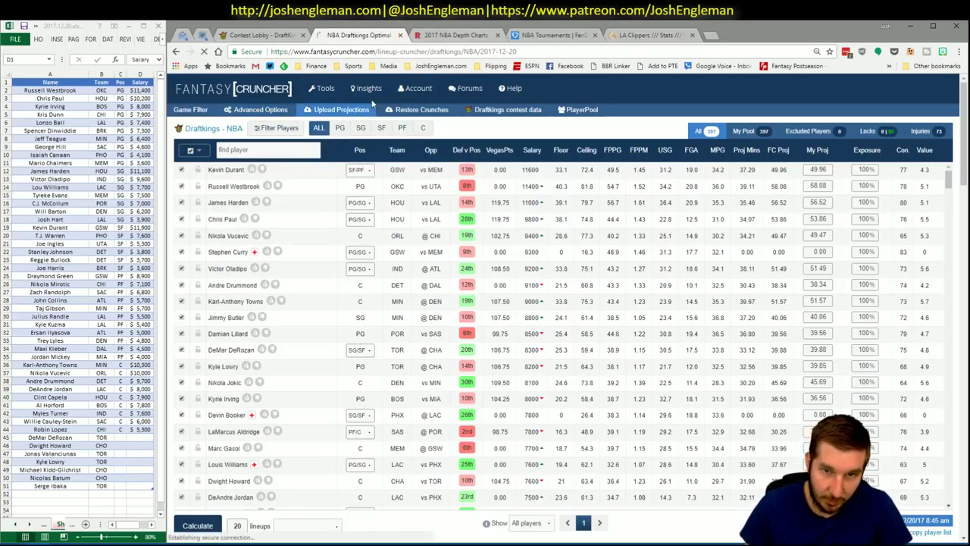
{"action": "left_click", "coordinate": [396, 205]}
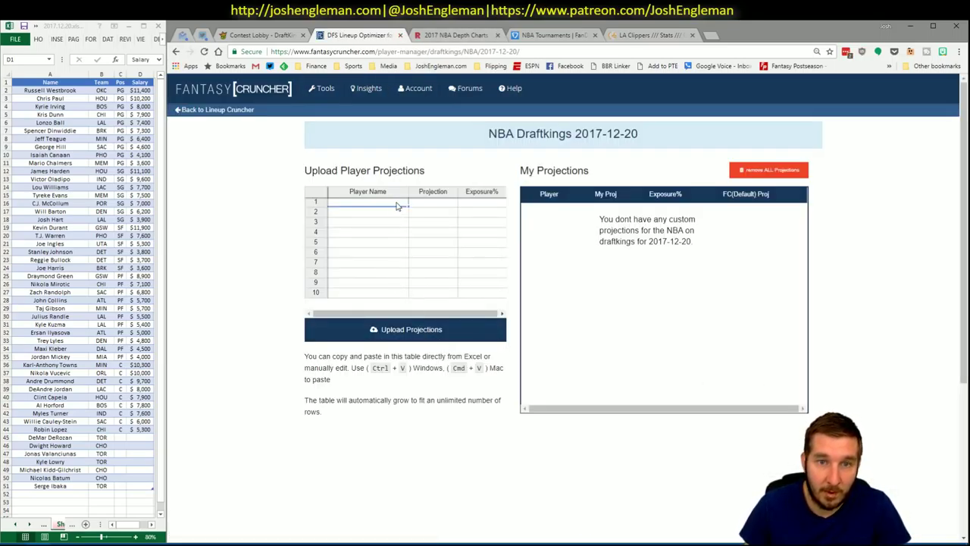
{"action": "key", "text": "ctrl+v"}
{"action": "left_click", "coordinate": [429, 330]}
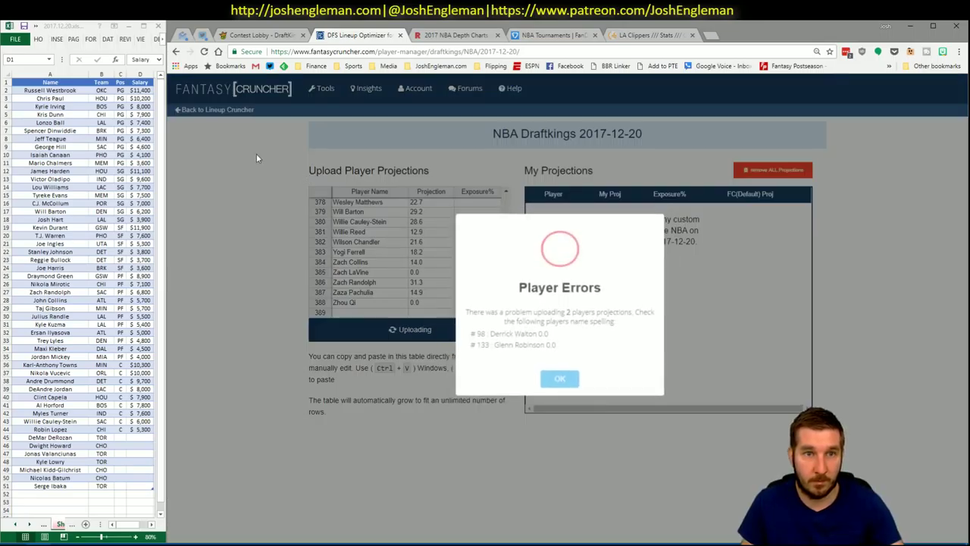
{"action": "left_click", "coordinate": [218, 135]}
{"action": "left_click", "coordinate": [205, 110]}
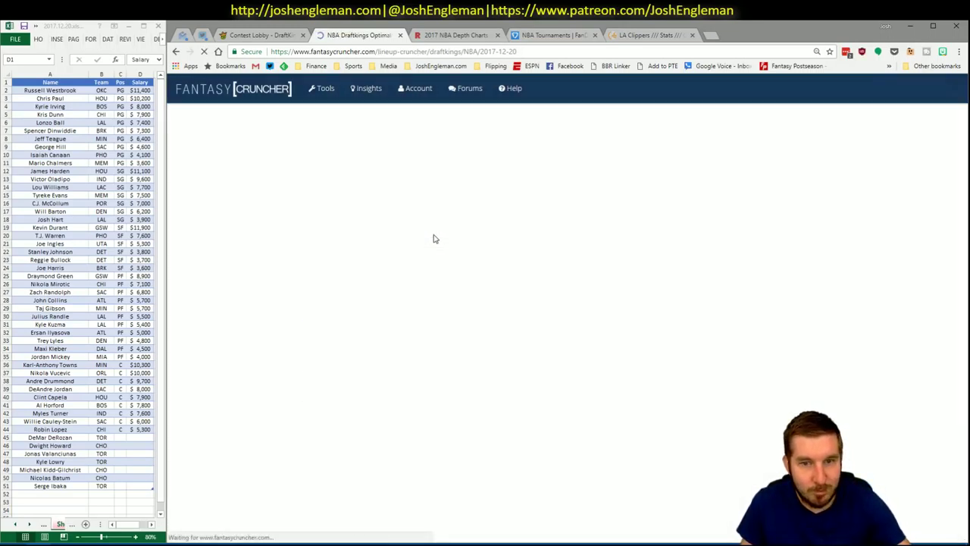
Set Unique Players to 1 unique player (Default) in the DraftKings Advanced Options
{"action": "left_click", "coordinate": [382, 129]}
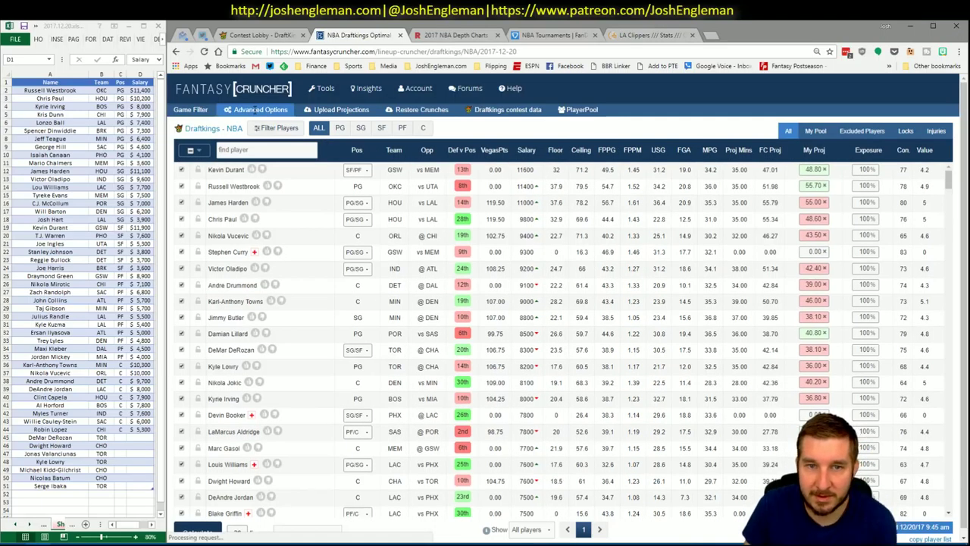
{"action": "left_click", "coordinate": [260, 121]}
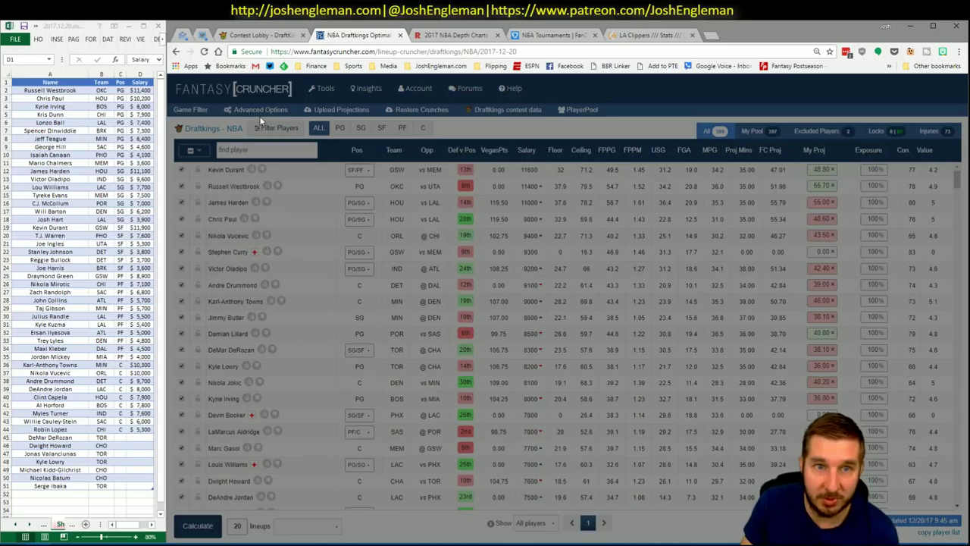
{"action": "left_click", "coordinate": [423, 199]}
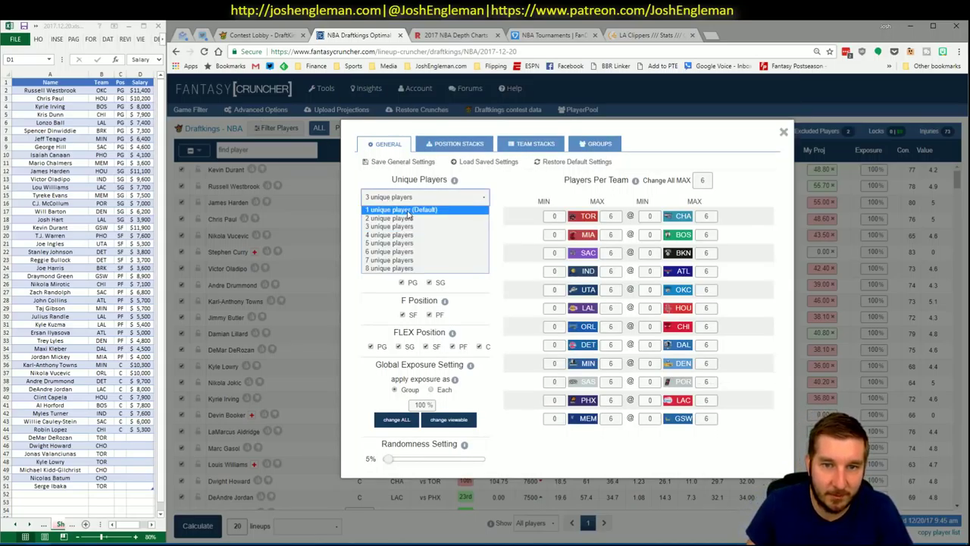
{"action": "left_click", "coordinate": [410, 210]}
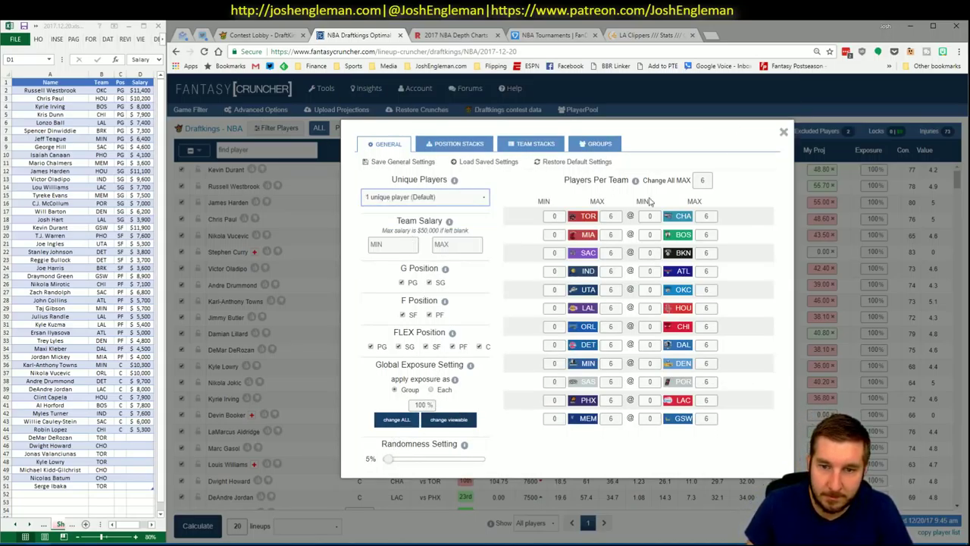
{"action": "left_click", "coordinate": [783, 139]}
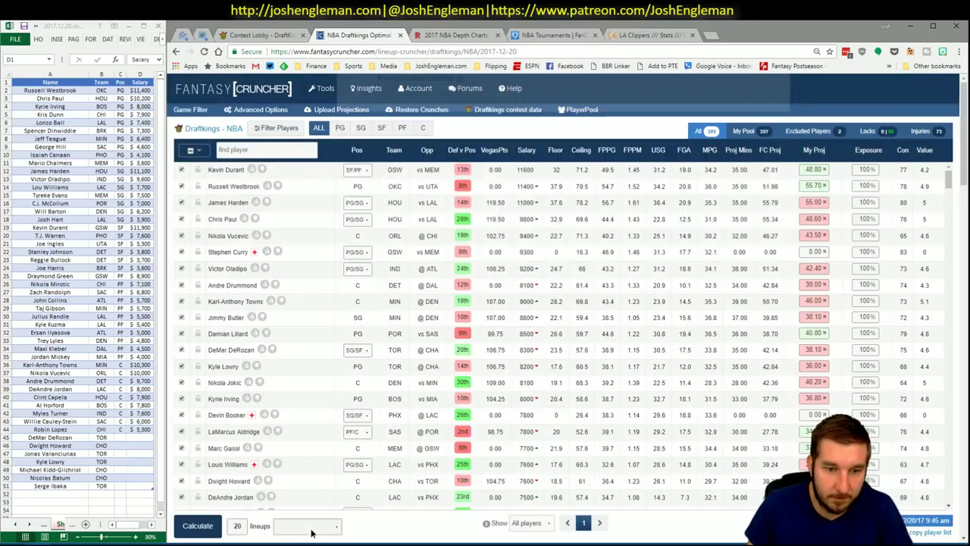
Calculate 10 DraftKings lineups using My Projections and review the resulting lineups and player exposures
{"action": "left_click", "coordinate": [303, 525]}
{"action": "left_click", "coordinate": [306, 480]}
{"action": "double_click", "coordinate": [237, 526]}
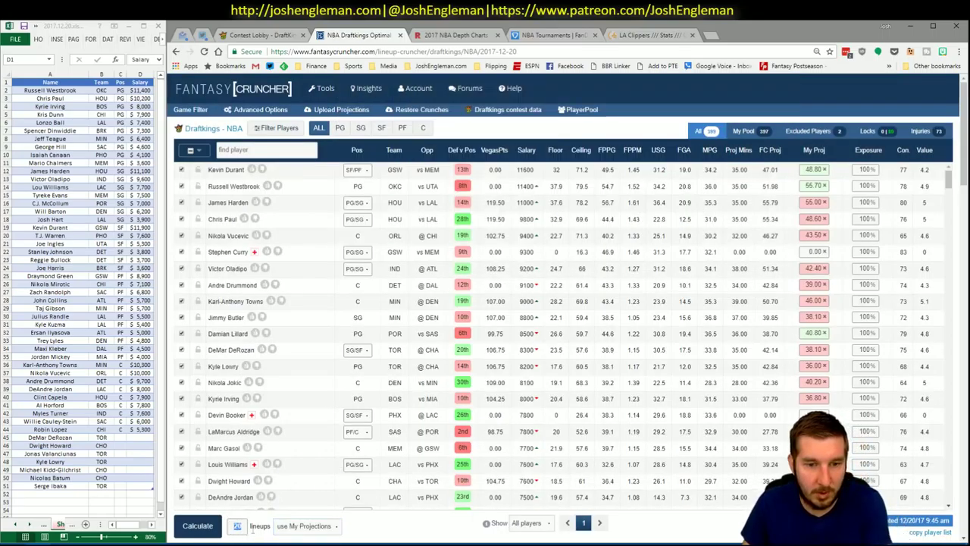
{"action": "type", "text": "10"}
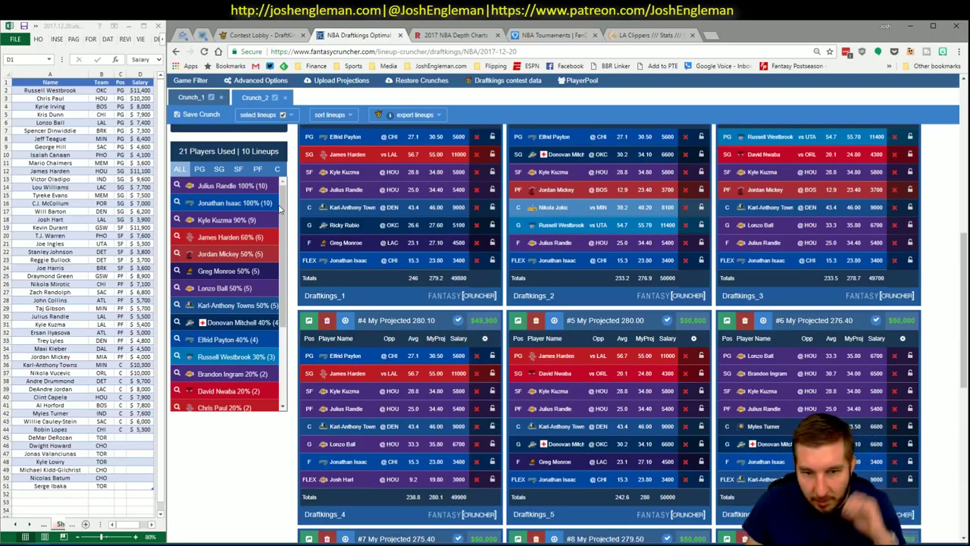
{"action": "scroll", "coordinate": [281, 210], "scroll_direction": "down", "scroll_amount": 1}
{"action": "scroll", "coordinate": [259, 199], "scroll_direction": "up", "scroll_amount": 1}
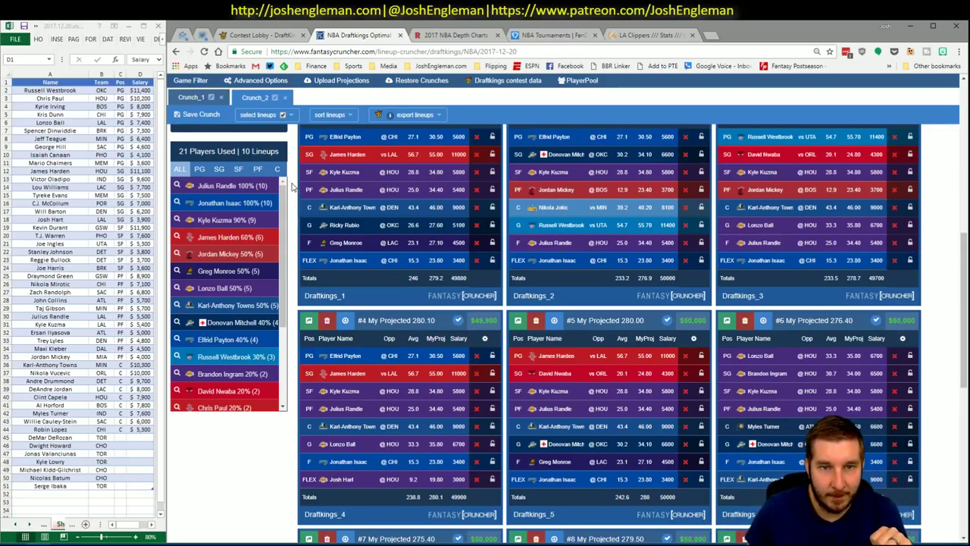
{"action": "scroll", "coordinate": [291, 187], "scroll_direction": "up", "scroll_amount": 10}
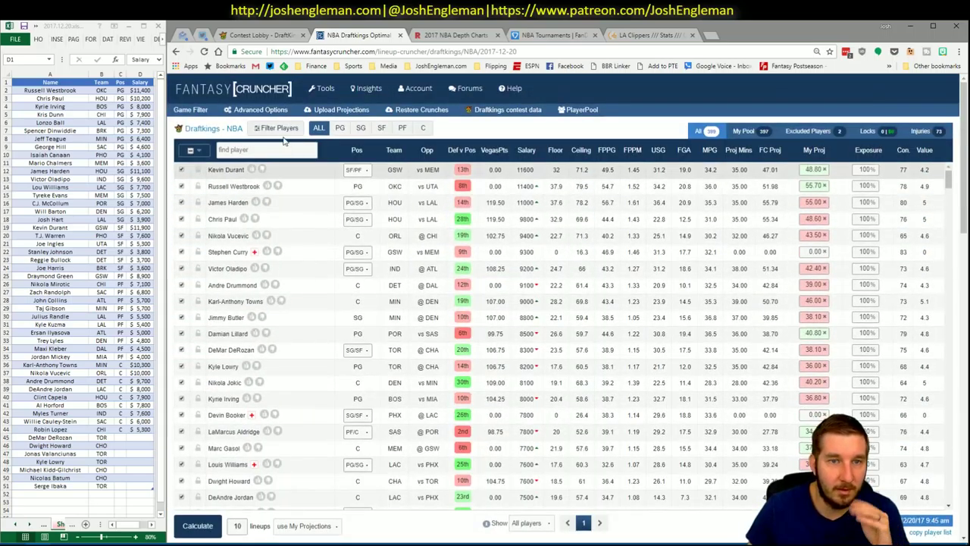
Open the Lineup Cruncher for FanDuel NBA
{"action": "mouse_move", "coordinate": [336, 94]}
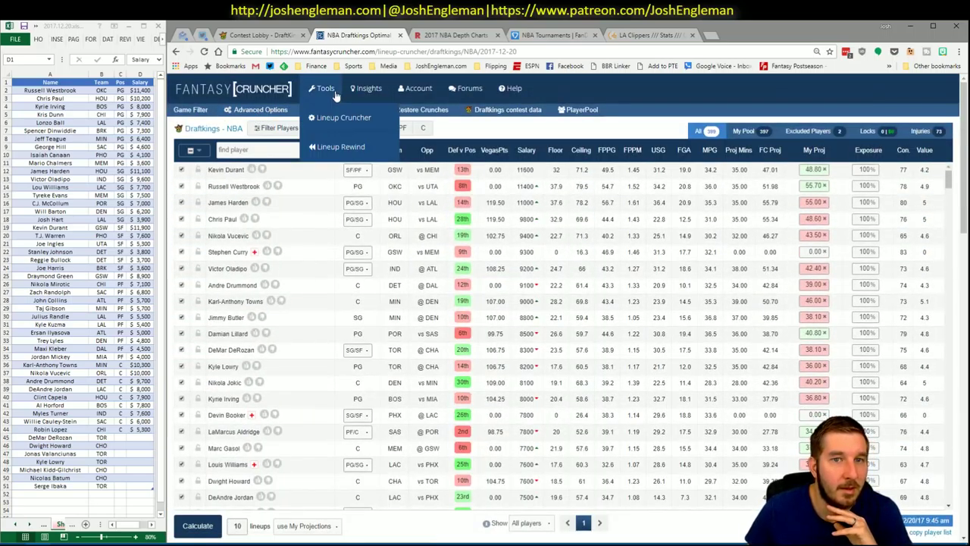
{"action": "mouse_move", "coordinate": [331, 123]}
{"action": "left_click", "coordinate": [504, 175]}
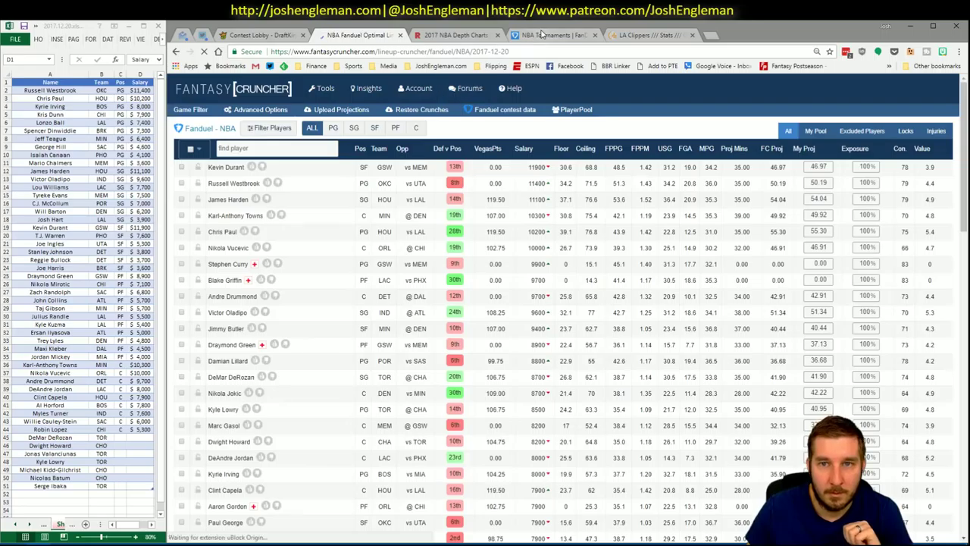
Upload the copied projections for NBA FanDuel 2017-12-20 and return to the FanDuel player list
{"action": "left_click", "coordinate": [266, 111]}
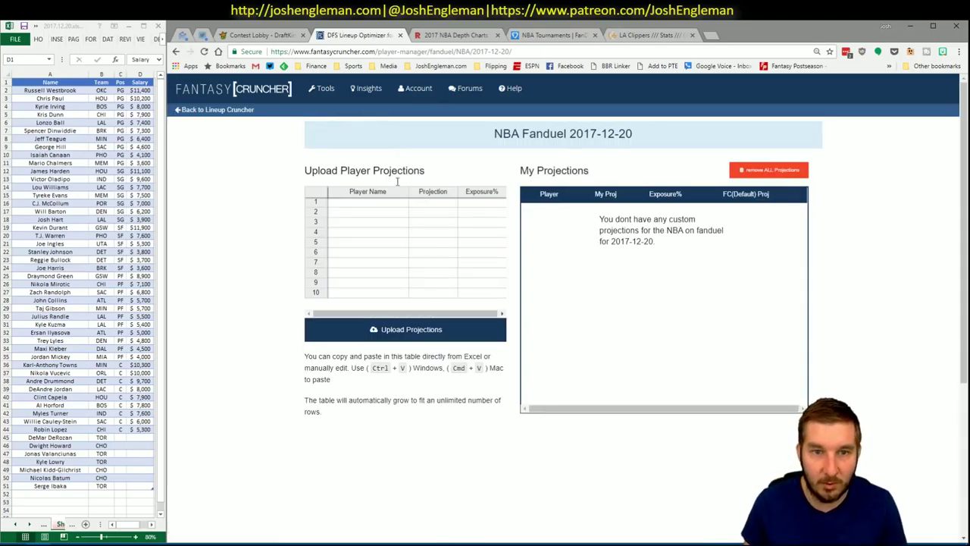
{"action": "left_click", "coordinate": [383, 202]}
{"action": "key", "text": "ctrl+v"}
{"action": "left_click", "coordinate": [395, 330]}
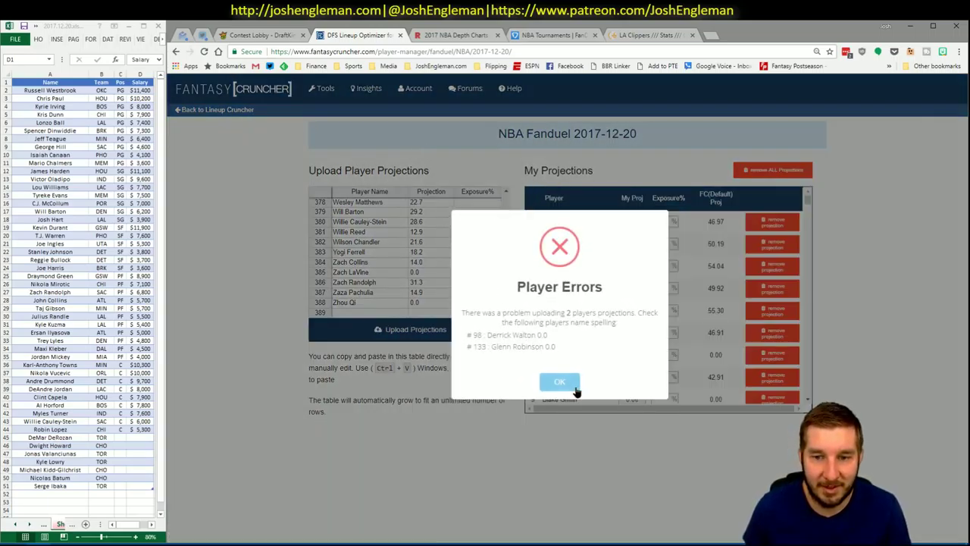
{"action": "left_click", "coordinate": [559, 382]}
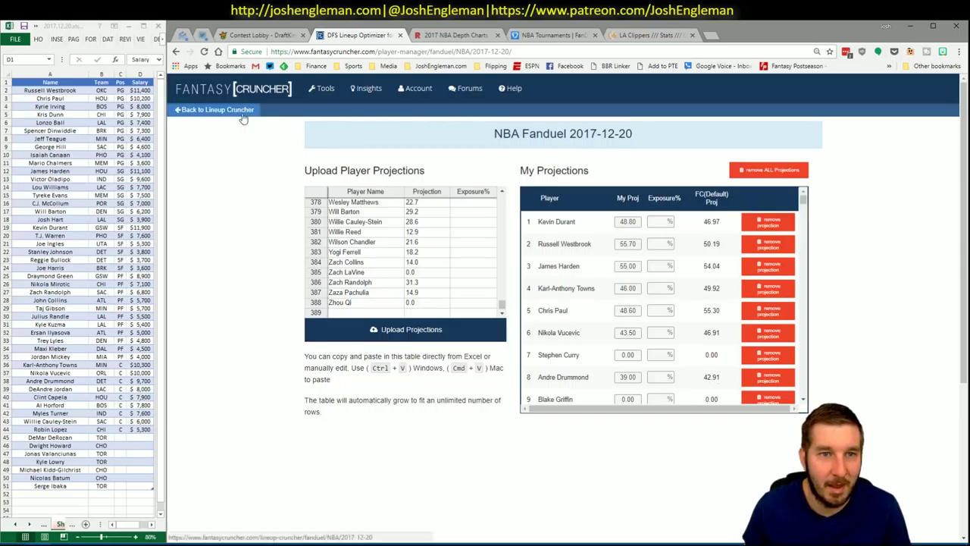
{"action": "left_click", "coordinate": [241, 111]}
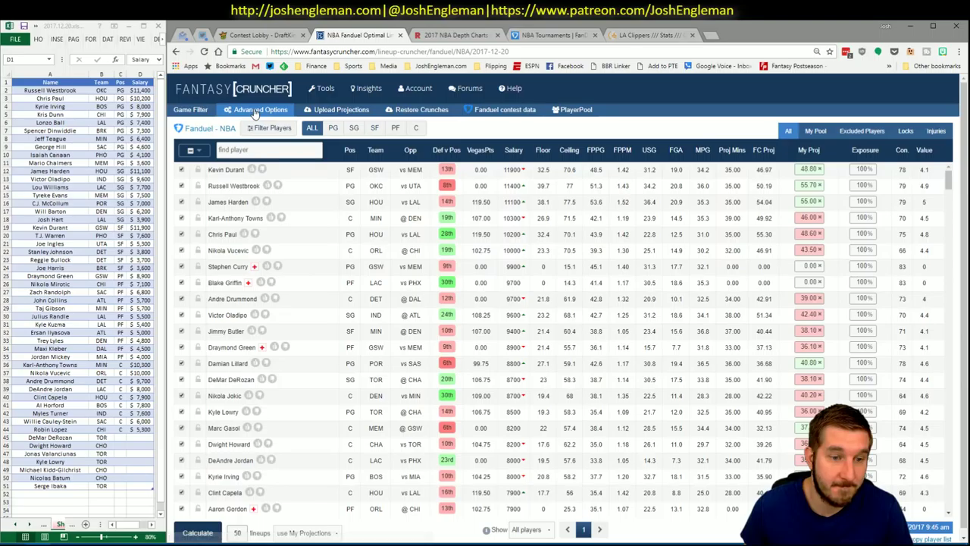
Set the FanDuel Randomness Setting to 5% and calculate 20 lineups using My Projections
{"action": "left_click", "coordinate": [255, 110]}
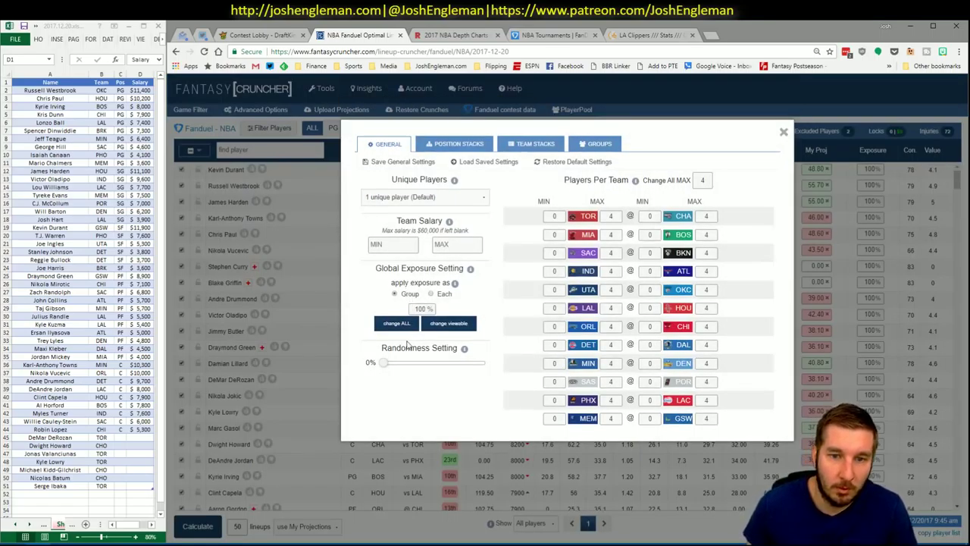
{"action": "left_click_drag", "start_coordinate": [384, 363], "coordinate": [392, 367]}
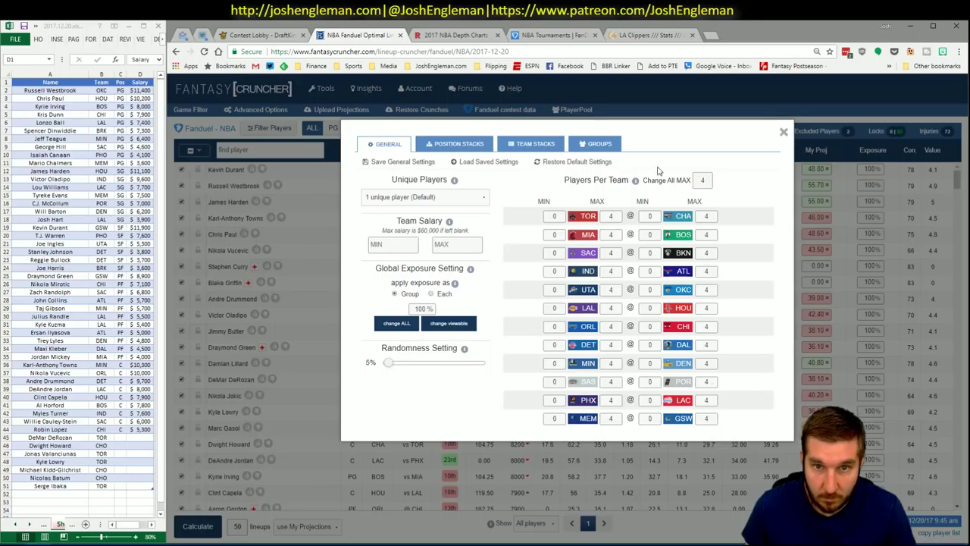
{"action": "left_click", "coordinate": [785, 133]}
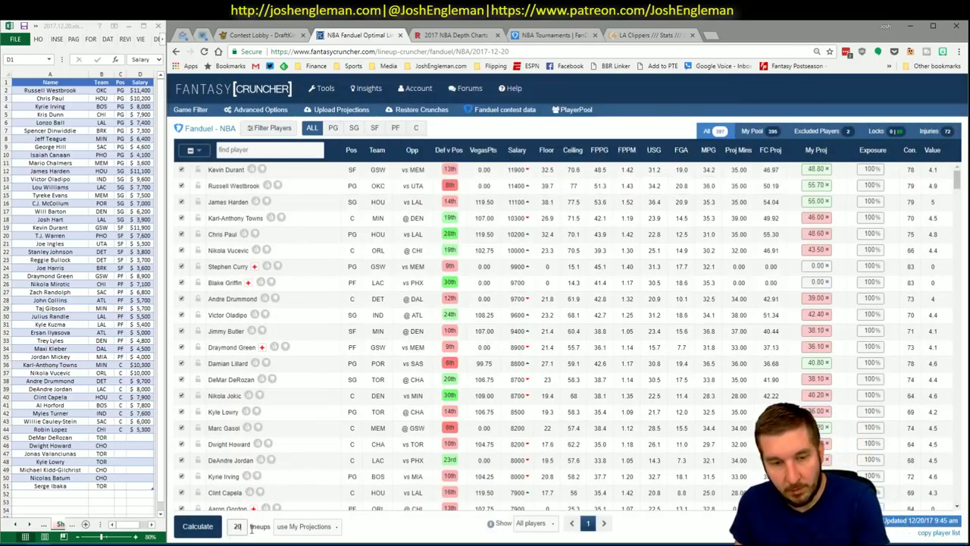
{"action": "left_click", "coordinate": [199, 526]}
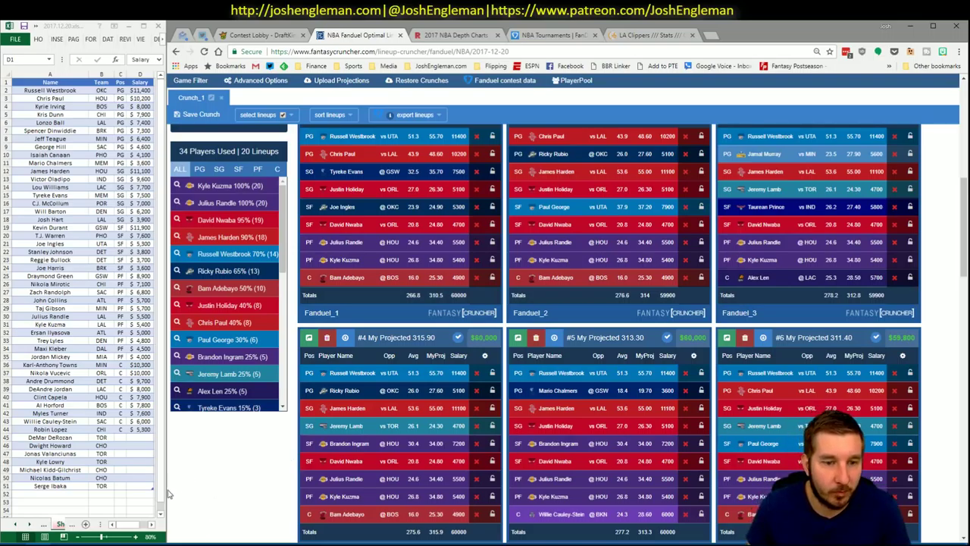
Switch to the 2017.12.20 Excel workbook, expand the FD pivot table's column group on the Daily sheet and clear the pending copy
{"action": "mouse_move", "coordinate": [85, 542]}
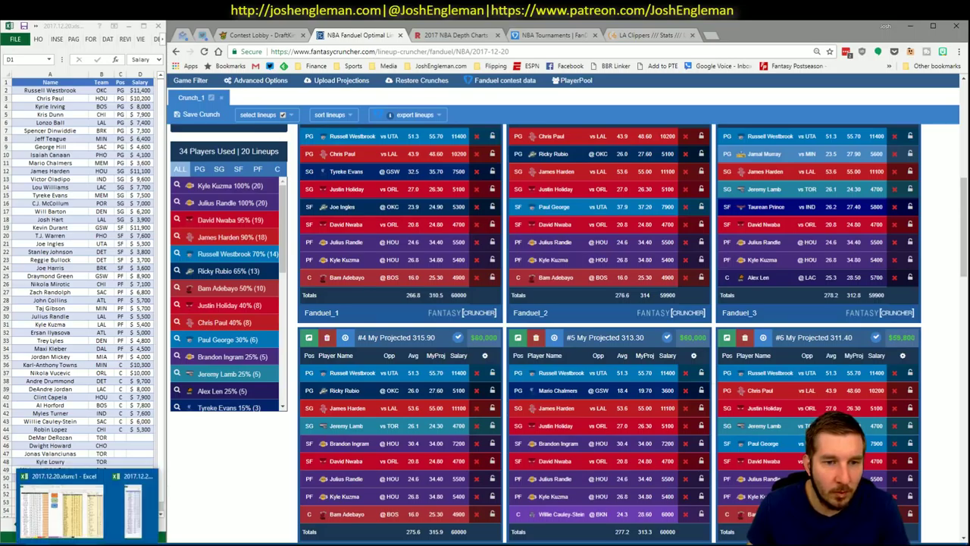
{"action": "left_click", "coordinate": [89, 517]}
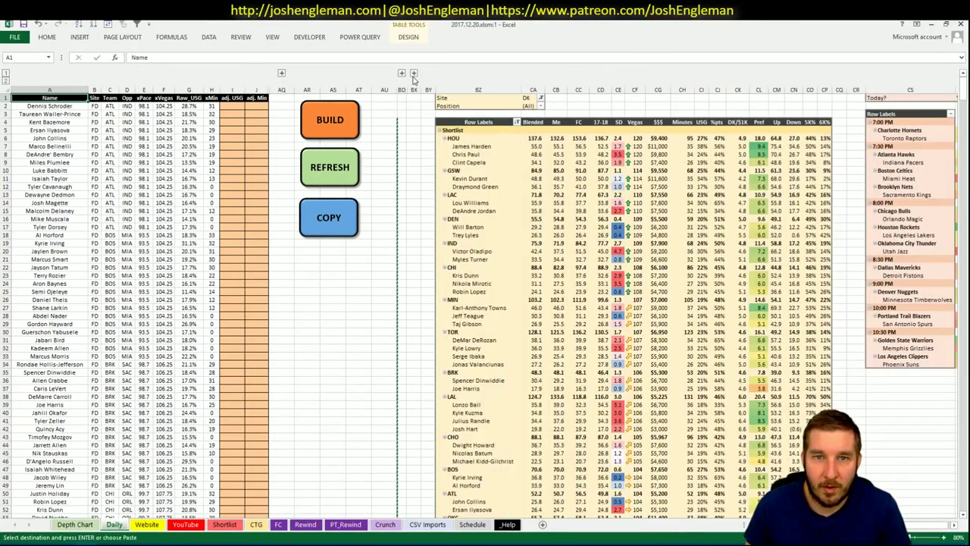
{"action": "left_click", "coordinate": [594, 179]}
{"action": "key", "text": "ctrl+c"}
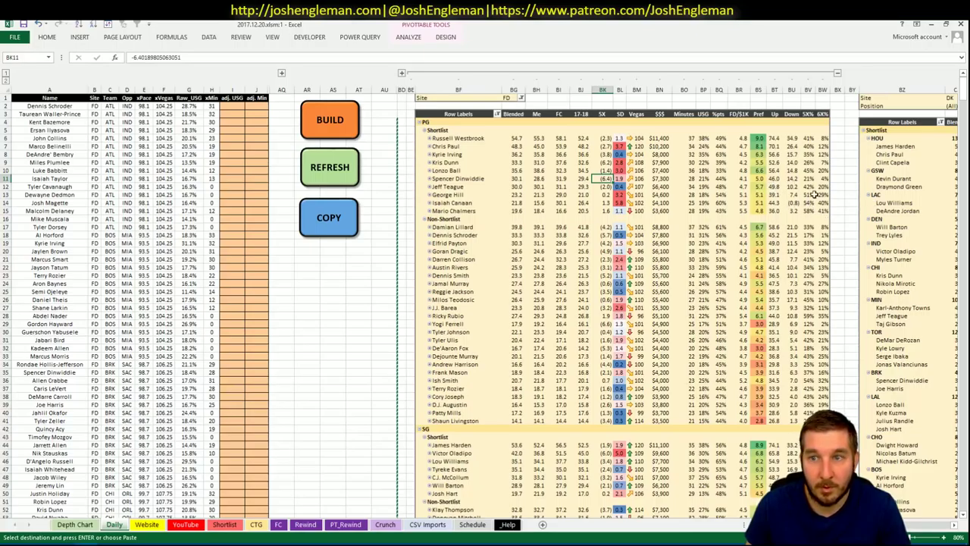
{"action": "left_click", "coordinate": [811, 195]}
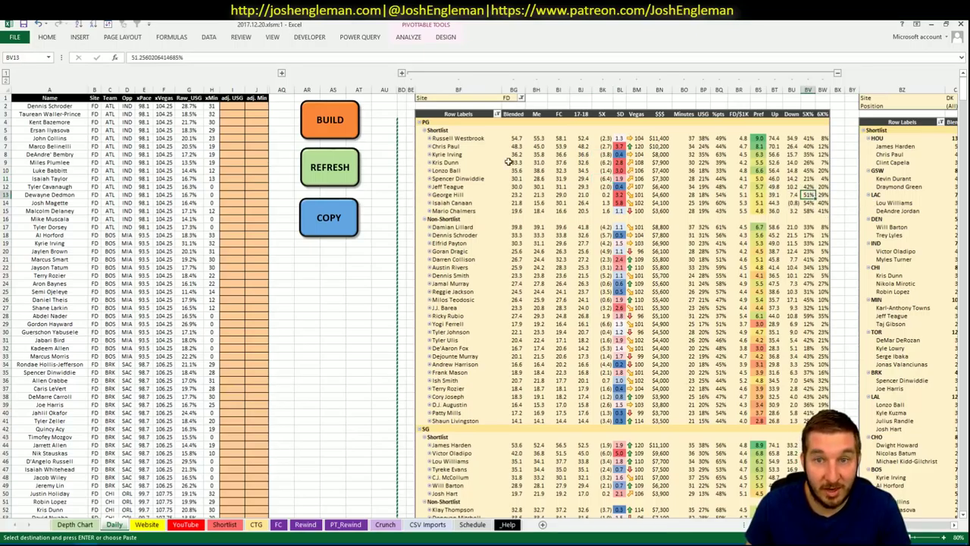
{"action": "right_click", "coordinate": [724, 219]}
{"action": "key", "text": "Escape"}
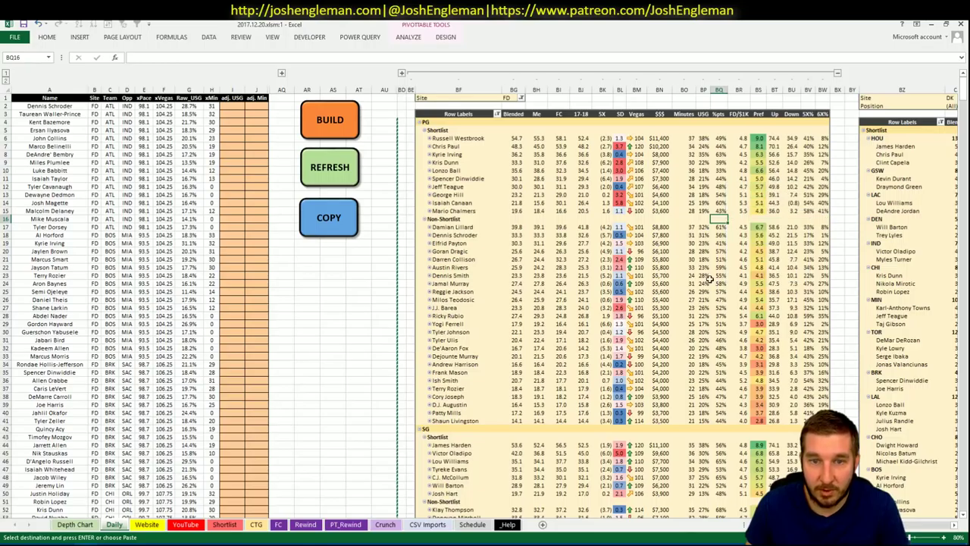
{"action": "key", "text": "Escape"}
Examine the FD pivot table's shortlist and non-shortlist projections for the PG, SG and SF positions
{"action": "scroll", "coordinate": [781, 277], "scroll_direction": "down", "scroll_amount": 5}
{"action": "scroll", "coordinate": [781, 276], "scroll_direction": "down", "scroll_amount": 6}
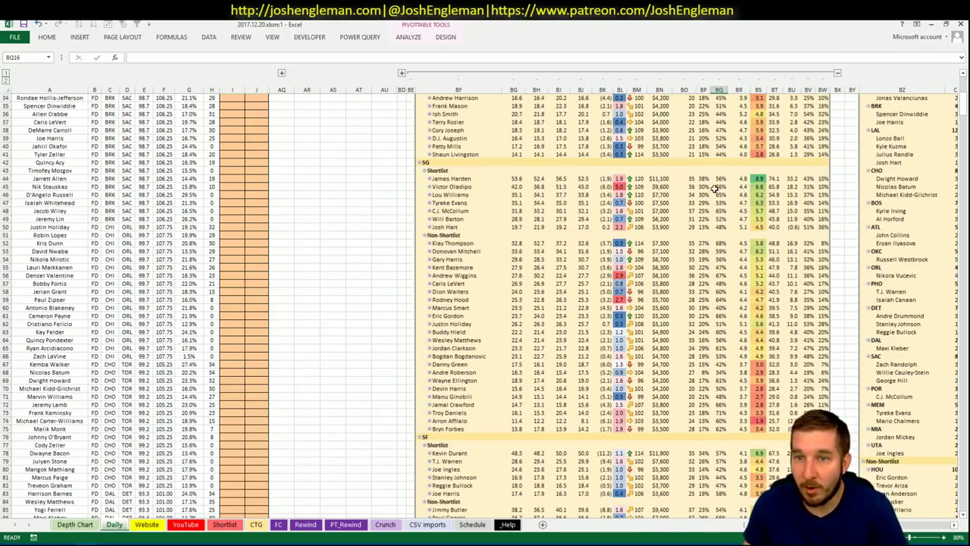
{"action": "scroll", "coordinate": [764, 193], "scroll_direction": "down", "scroll_amount": 3}
{"action": "scroll", "coordinate": [764, 194], "scroll_direction": "up", "scroll_amount": 3}
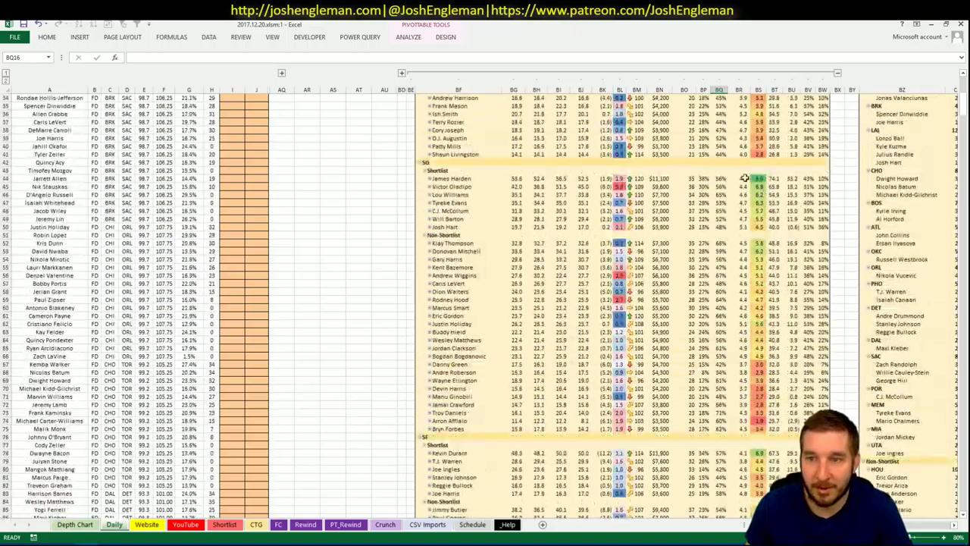
{"action": "scroll", "coordinate": [781, 188], "scroll_direction": "up", "scroll_amount": 1}
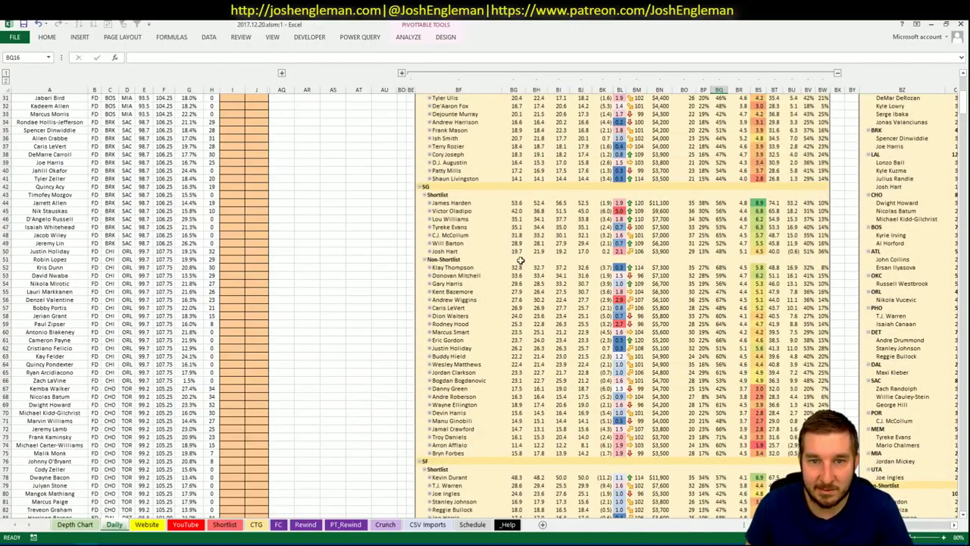
{"action": "scroll", "coordinate": [742, 207], "scroll_direction": "up", "scroll_amount": 9}
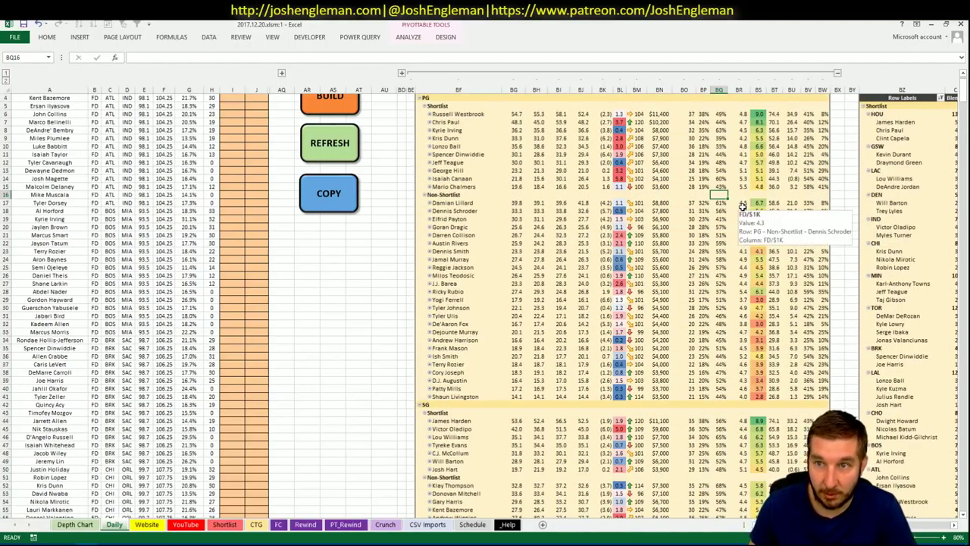
{"action": "scroll", "coordinate": [743, 206], "scroll_direction": "down", "scroll_amount": 18}
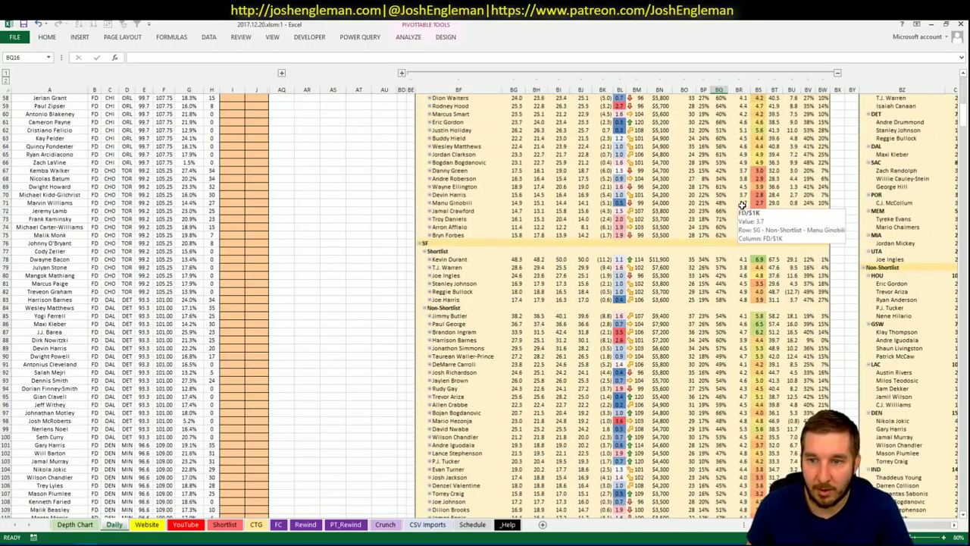
Examine the FD pivot table's shortlist and non-shortlist projections for the SF, PF and C positions
{"action": "scroll", "coordinate": [746, 212], "scroll_direction": "up", "scroll_amount": 7}
{"action": "scroll", "coordinate": [752, 220], "scroll_direction": "down", "scroll_amount": 20}
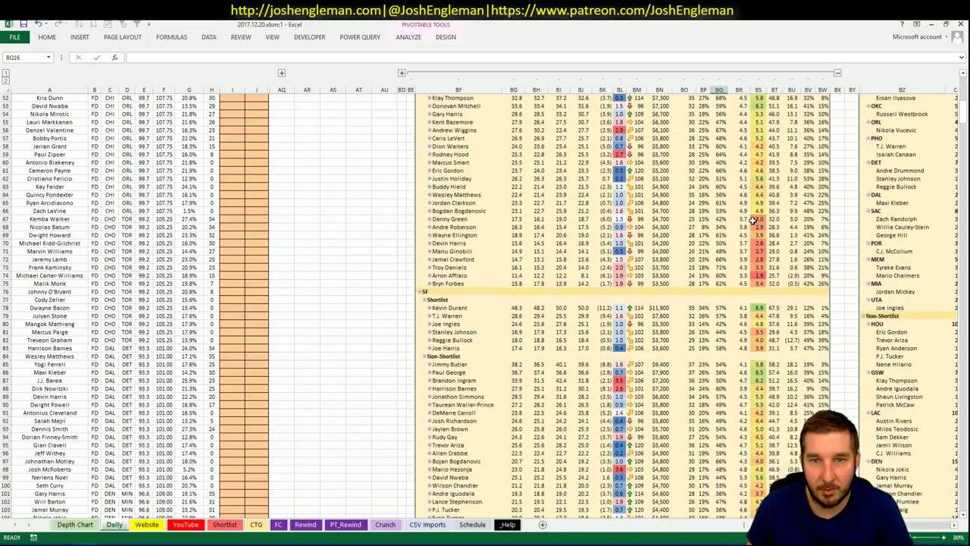
{"action": "scroll", "coordinate": [754, 212], "scroll_direction": "up", "scroll_amount": 6}
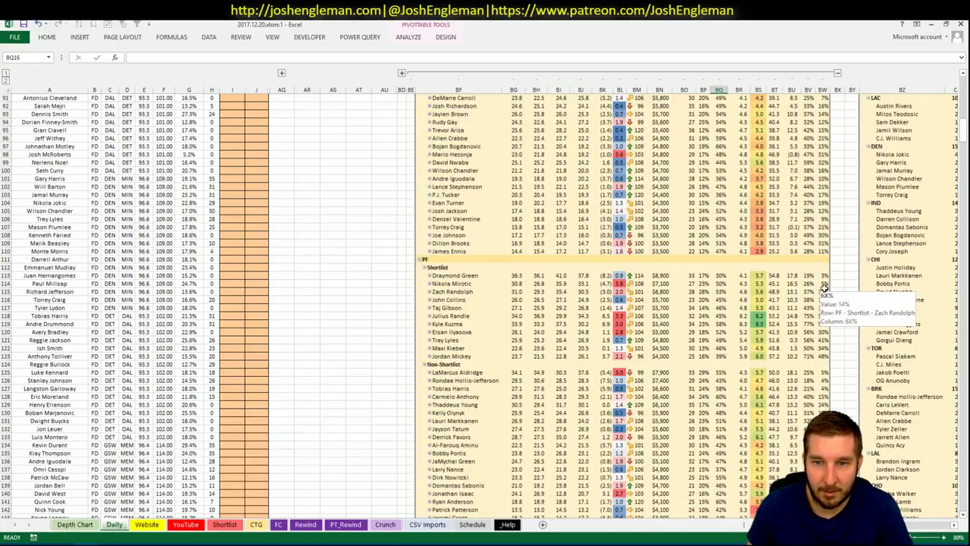
{"action": "scroll", "coordinate": [614, 324], "scroll_direction": "down", "scroll_amount": 2}
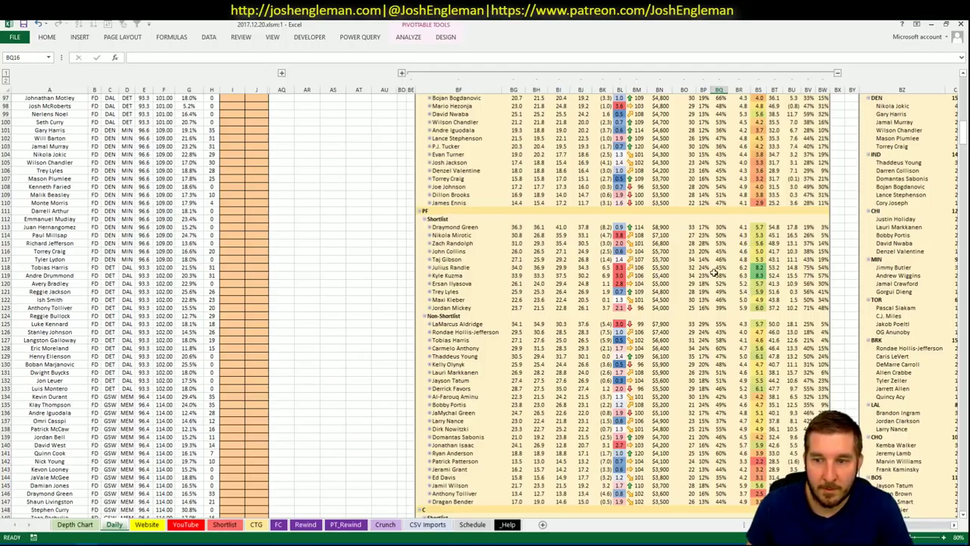
{"action": "left_click", "coordinate": [768, 267]}
{"action": "scroll", "coordinate": [766, 266], "scroll_direction": "down", "scroll_amount": 13}
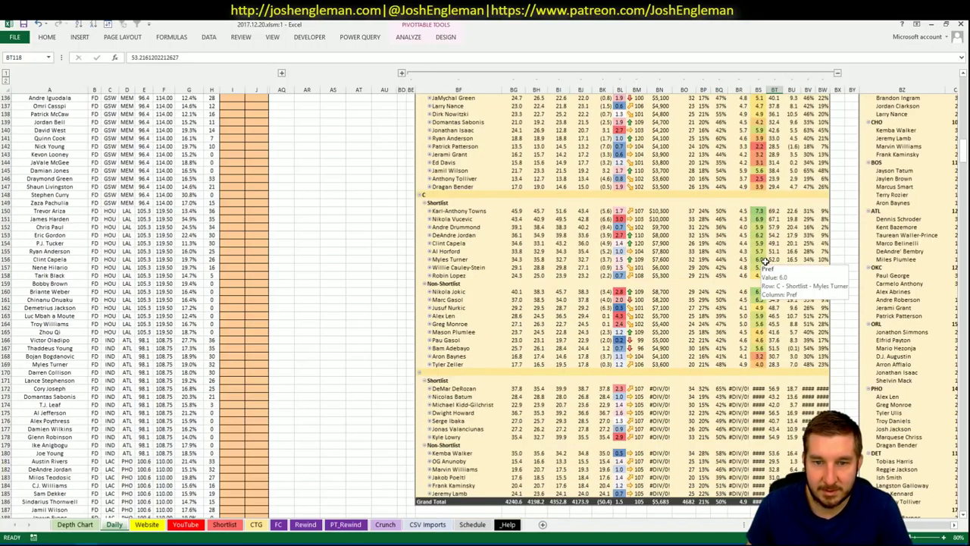
{"action": "scroll", "coordinate": [810, 254], "scroll_direction": "up", "scroll_amount": 20}
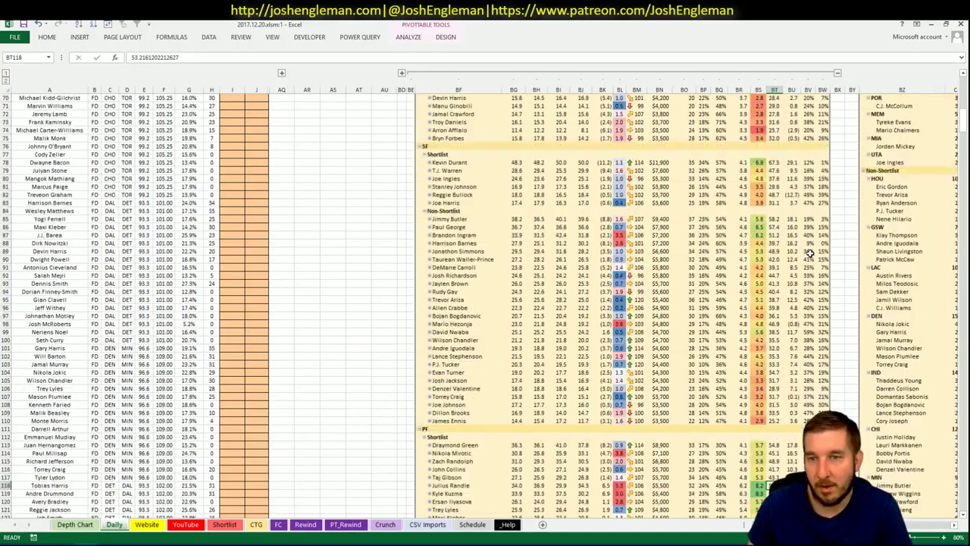
{"action": "scroll", "coordinate": [809, 252], "scroll_direction": "up", "scroll_amount": 20}
Show the field list for the DK pivot table and collapse the FD pivot table's column group
{"action": "scroll", "coordinate": [792, 444], "scroll_direction": "right", "scroll_amount": 10}
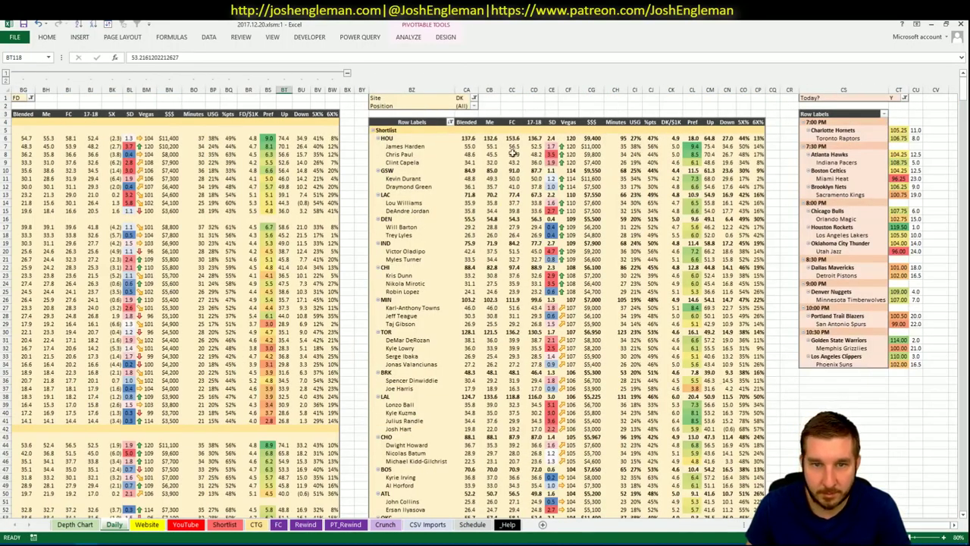
{"action": "right_click", "coordinate": [423, 154]}
{"action": "left_click", "coordinate": [458, 322]}
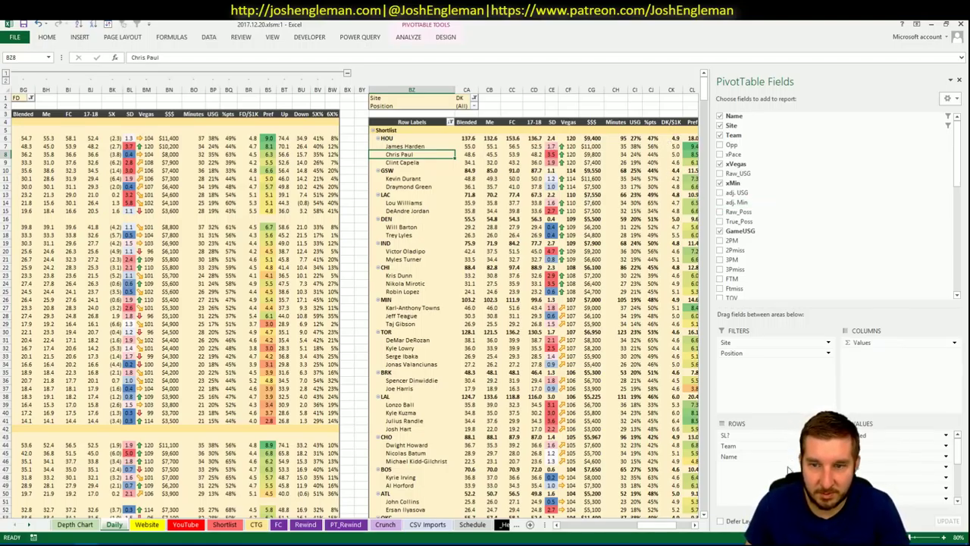
{"action": "left_click", "coordinate": [347, 74]}
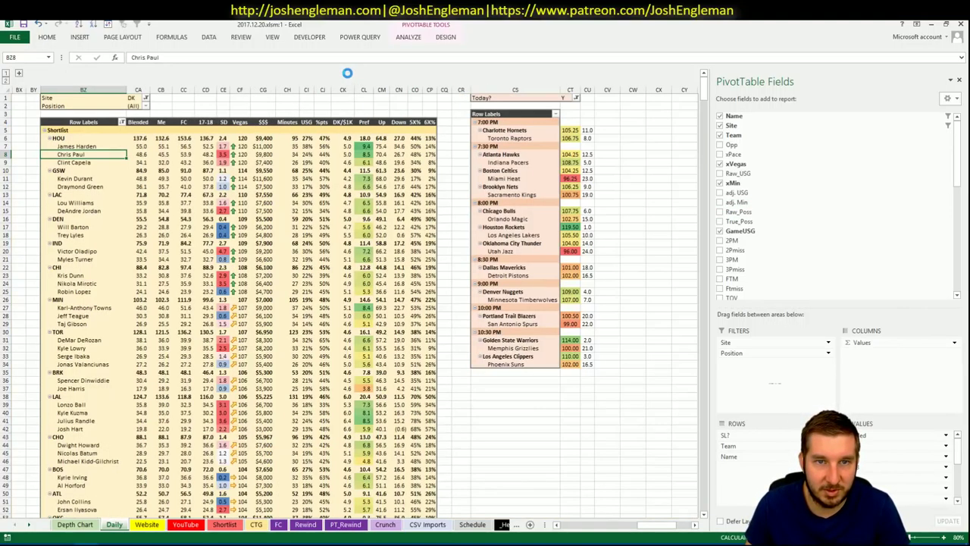
Filter the DK pivot table's Position to the PG options, including PG/SF and PG/SG
{"action": "left_click", "coordinate": [144, 98]}
{"action": "left_click", "coordinate": [94, 118]}
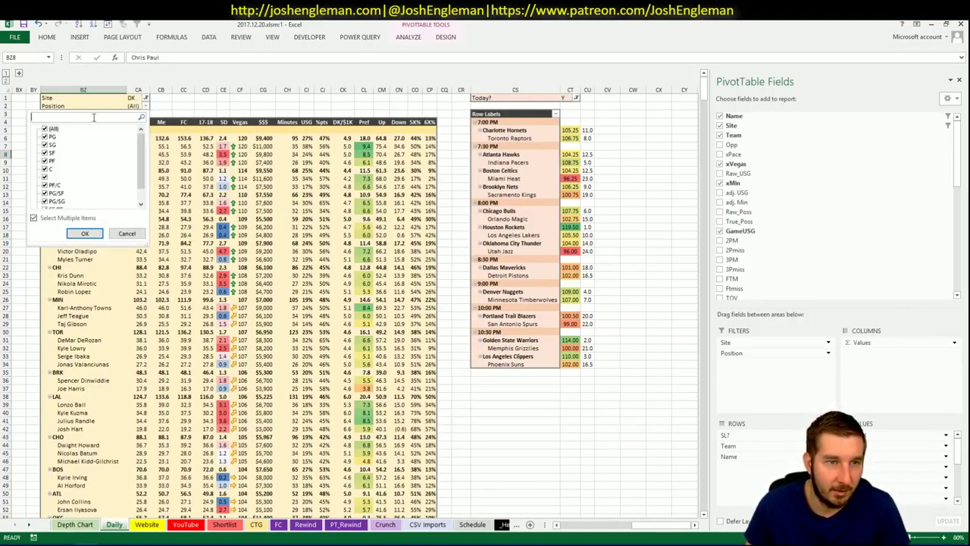
{"action": "type", "text": "g"}
{"action": "key", "text": "Return"}
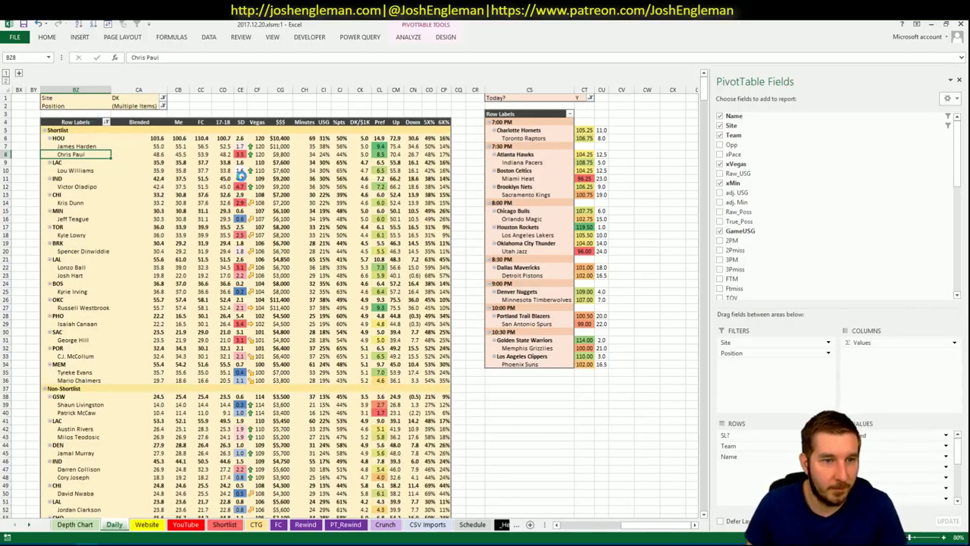
Reorder the DK pivot table's row fields so that Name comes before Team
{"action": "left_click_drag", "start_coordinate": [724, 446], "coordinate": [726, 459]}
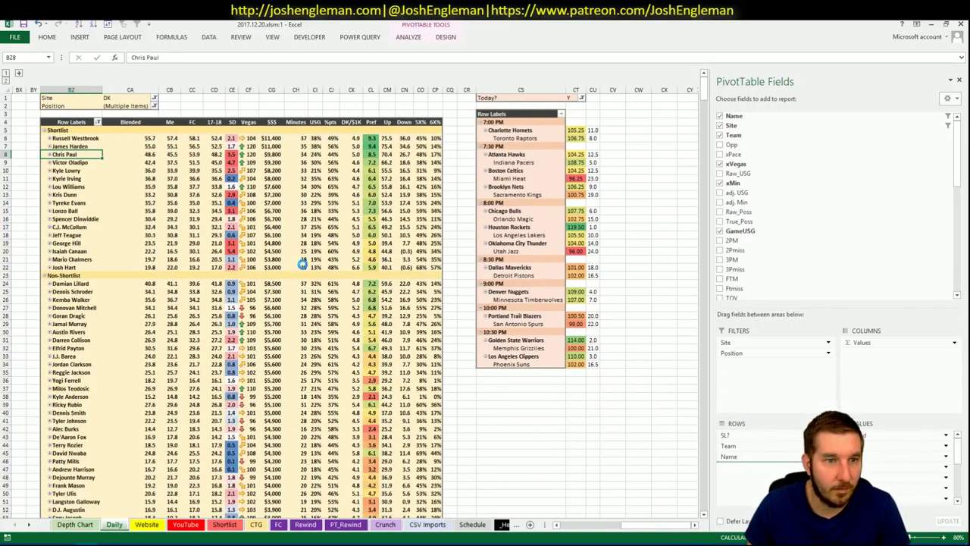
{"action": "scroll", "coordinate": [331, 229], "scroll_direction": "down", "scroll_amount": 1}
{"action": "scroll", "coordinate": [331, 228], "scroll_direction": "up", "scroll_amount": 1}
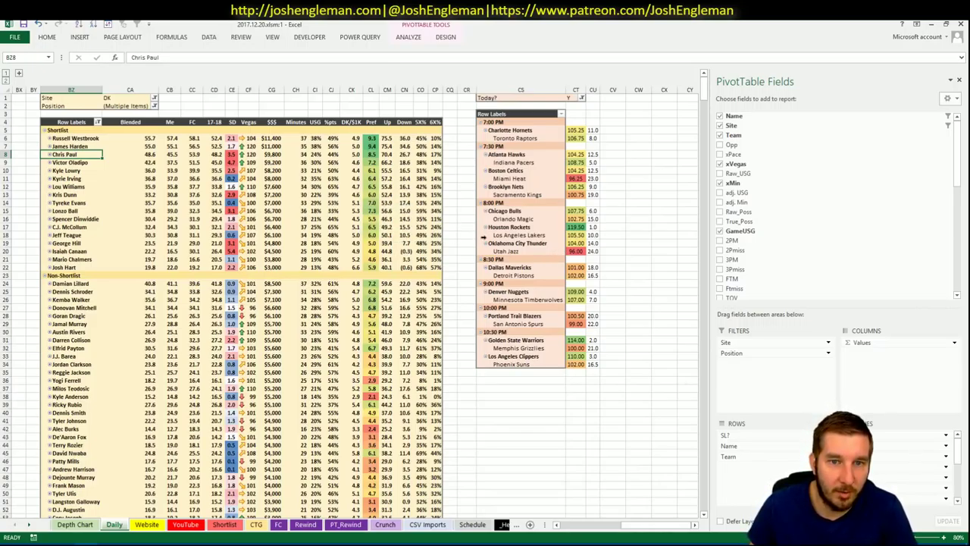
Filter the DK pivot table's Position to SG, PG/SG and SG/SF and review the listed players' projections
{"action": "left_click", "coordinate": [155, 106]}
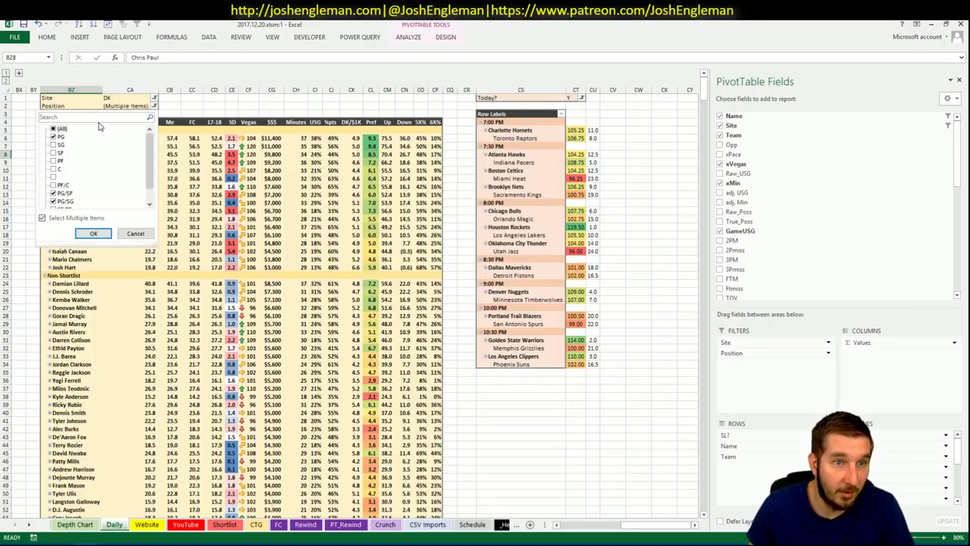
{"action": "type", "text": "SG"}
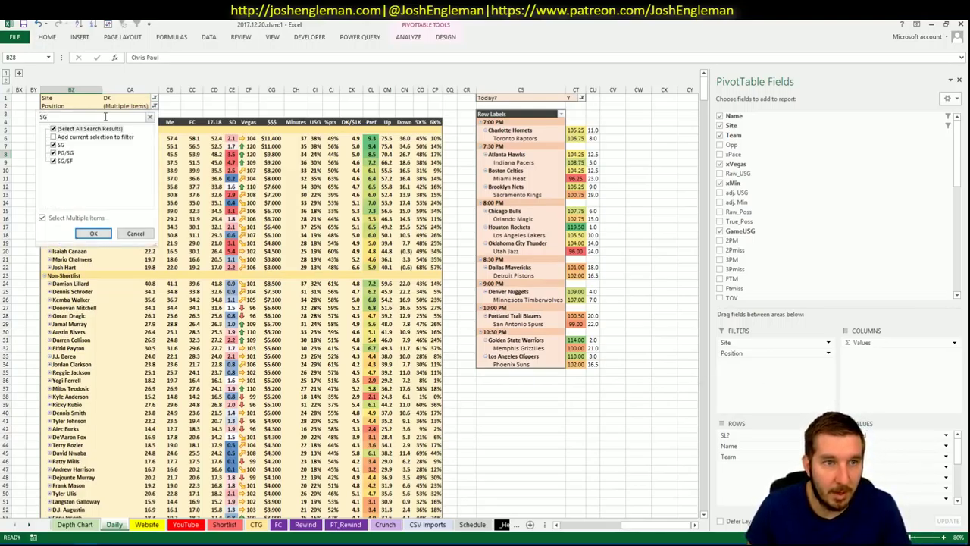
{"action": "key", "text": "Return"}
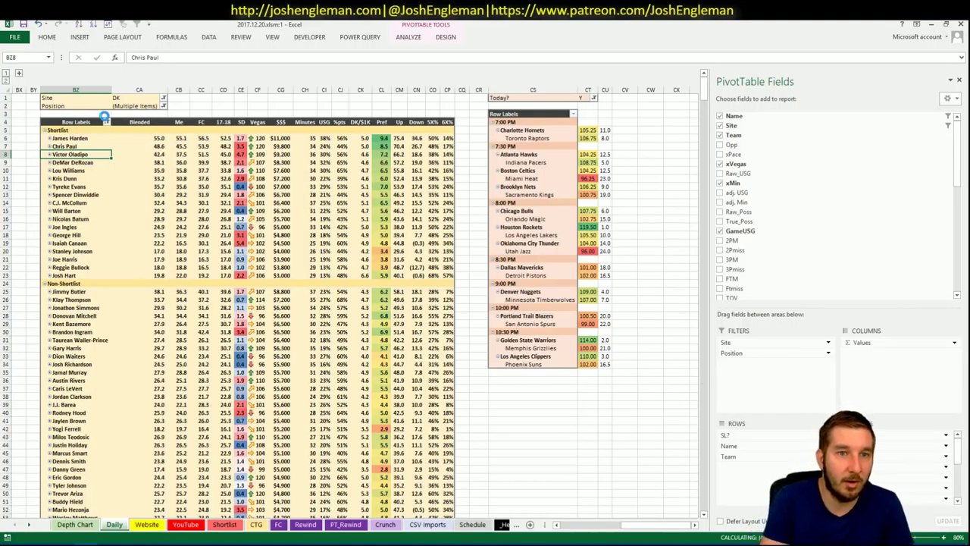
{"action": "scroll", "coordinate": [182, 225], "scroll_direction": "down", "scroll_amount": 10}
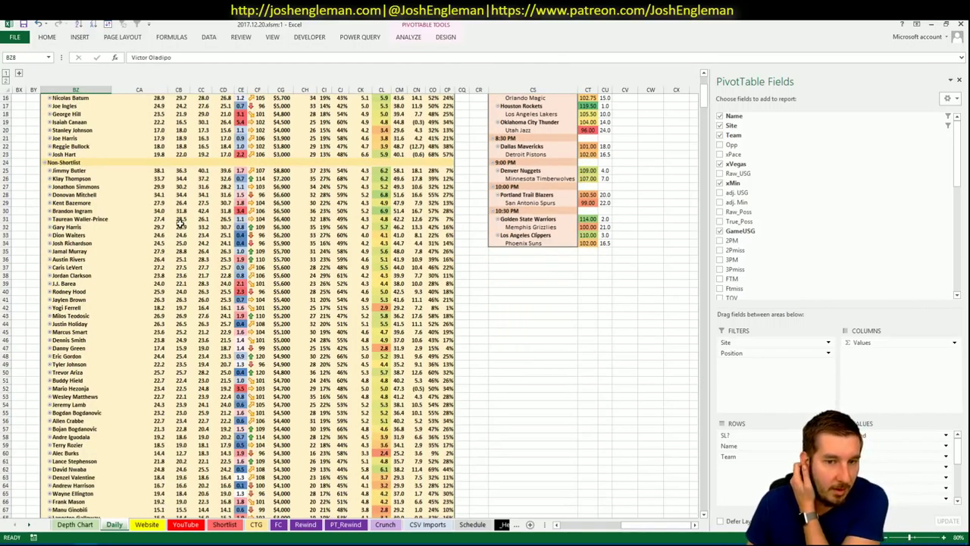
{"action": "scroll", "coordinate": [182, 224], "scroll_direction": "up", "scroll_amount": 10}
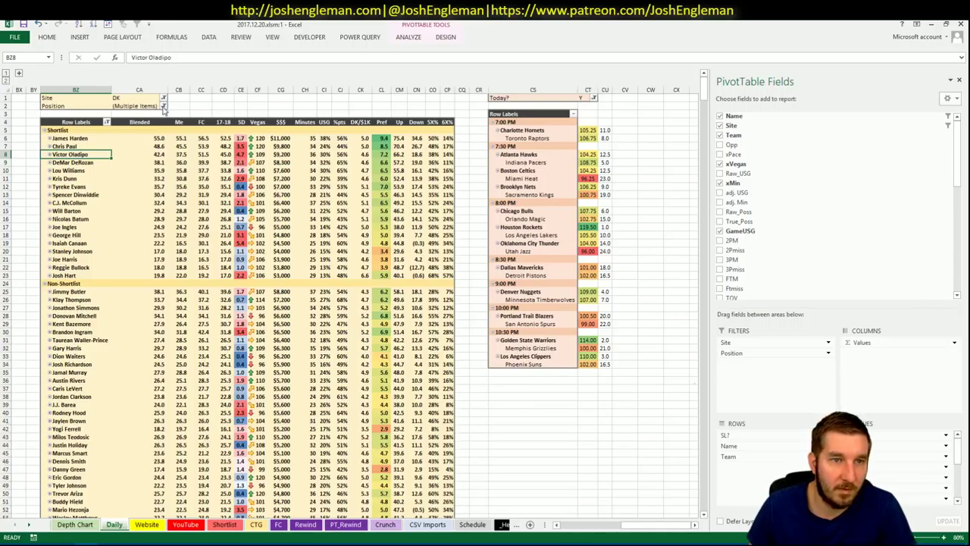
Filter the DK pivot table's Position to the SF options and inspect Kyle Kuzma's Pref value
{"action": "left_click", "coordinate": [164, 106]}
{"action": "left_click", "coordinate": [103, 233]}
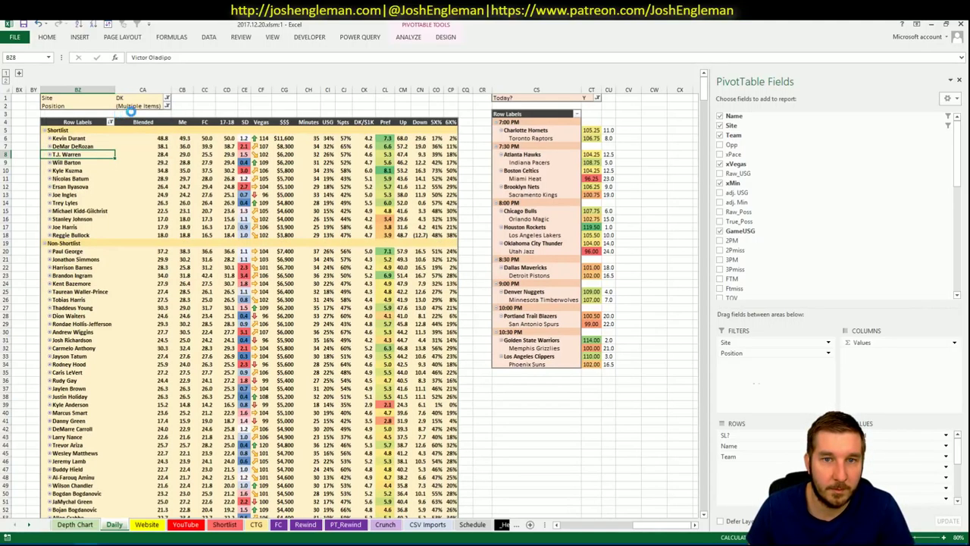
{"action": "left_click", "coordinate": [387, 171]}
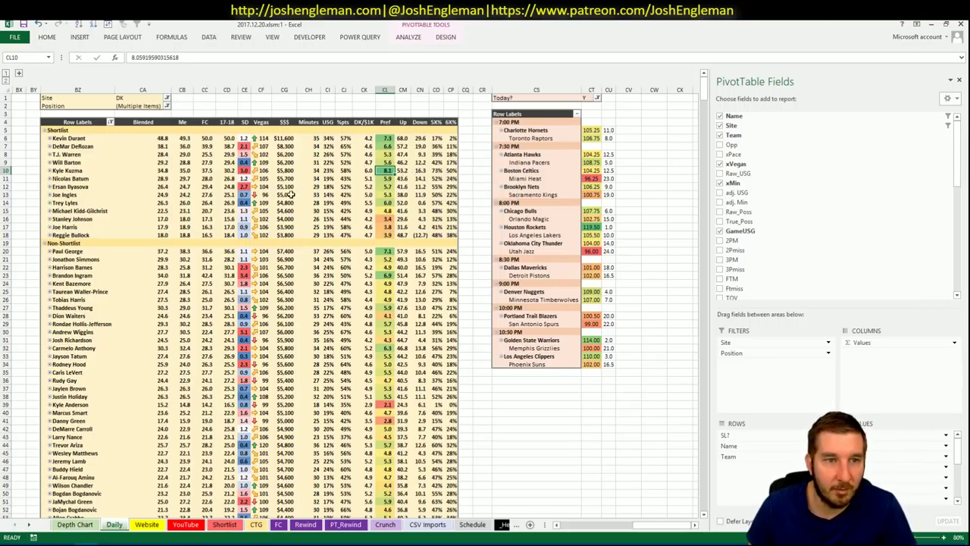
Filter the DK pivot table's Position to PF, PF/C and SF/PF
{"action": "left_click", "coordinate": [168, 106]}
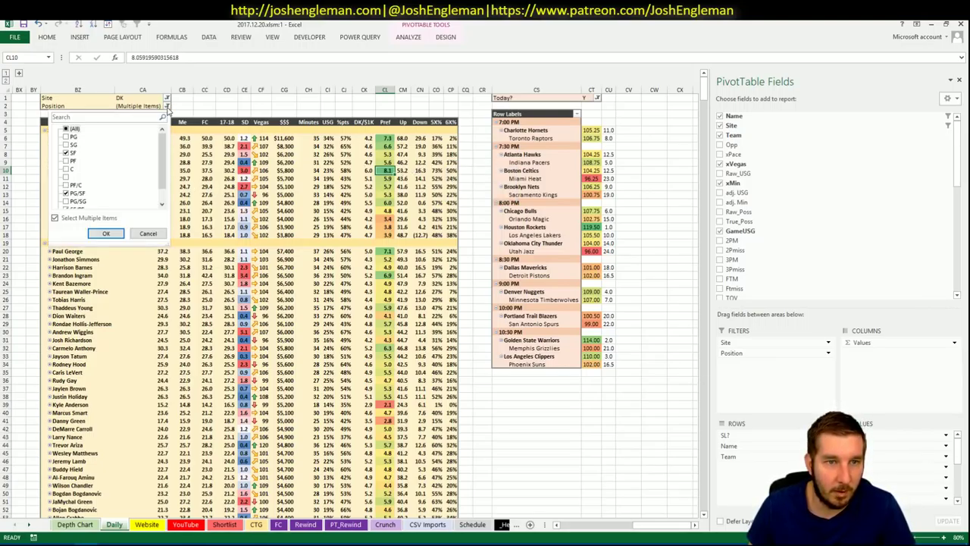
{"action": "type", "text": "PF"}
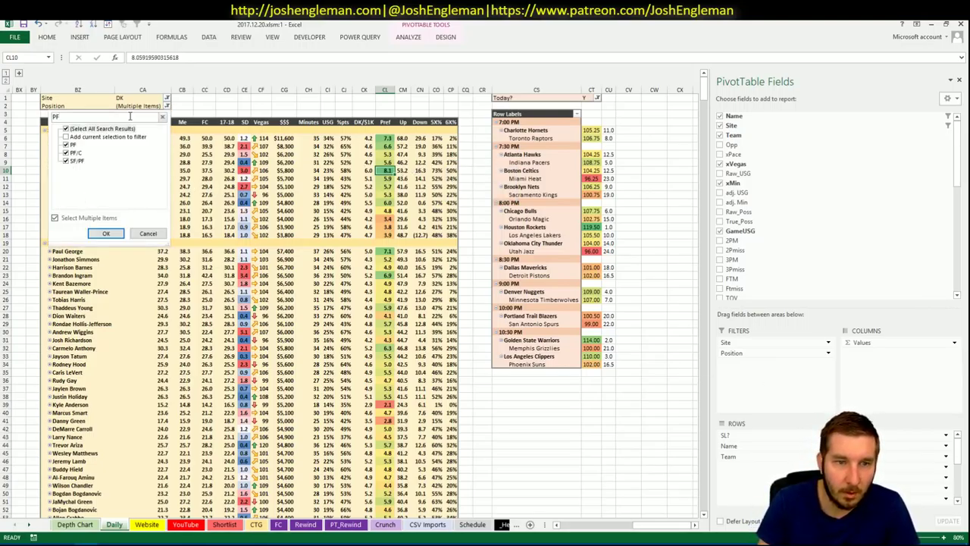
{"action": "left_click", "coordinate": [106, 232]}
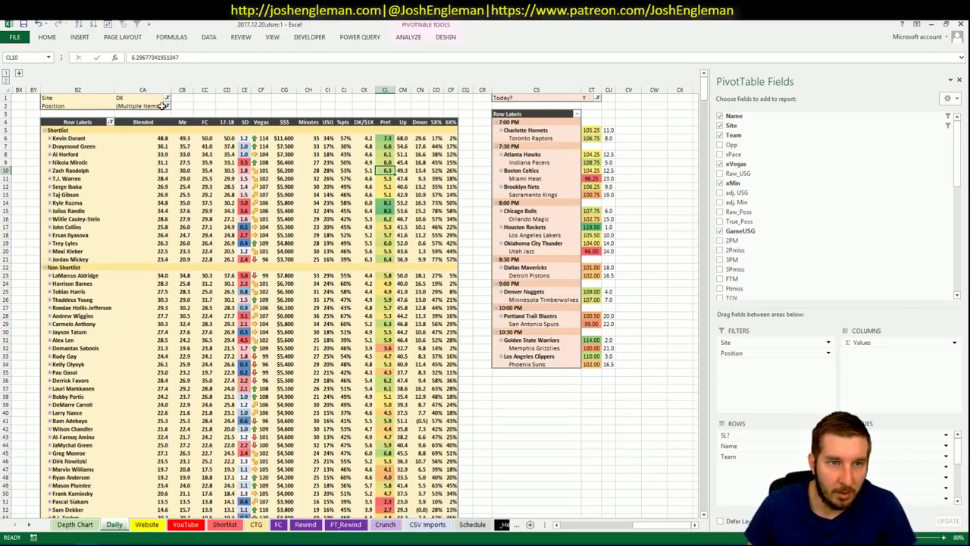
Filter the DK pivot table's Position to the C options, inspect Al Horford's Pref value and leave the pivot table
{"action": "left_click", "coordinate": [165, 106]}
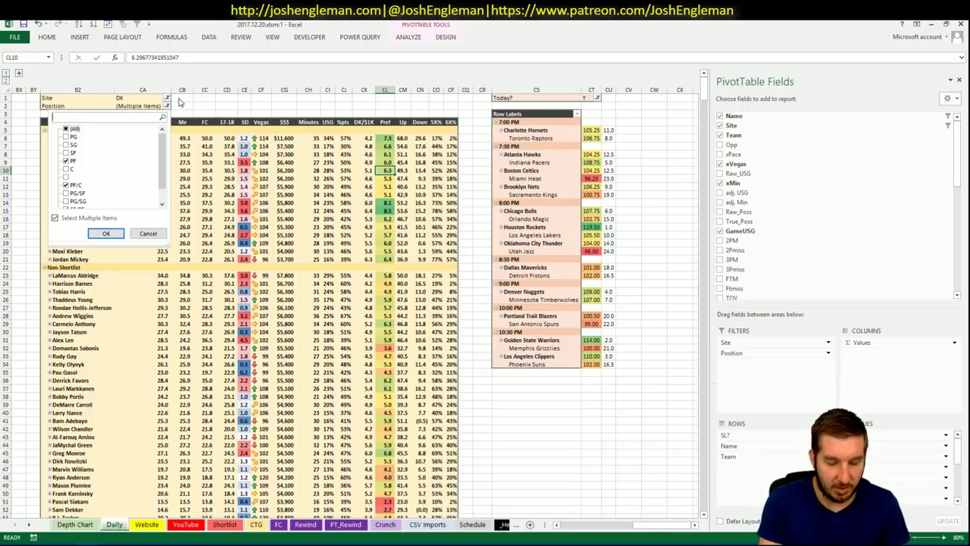
{"action": "key", "text": "Return"}
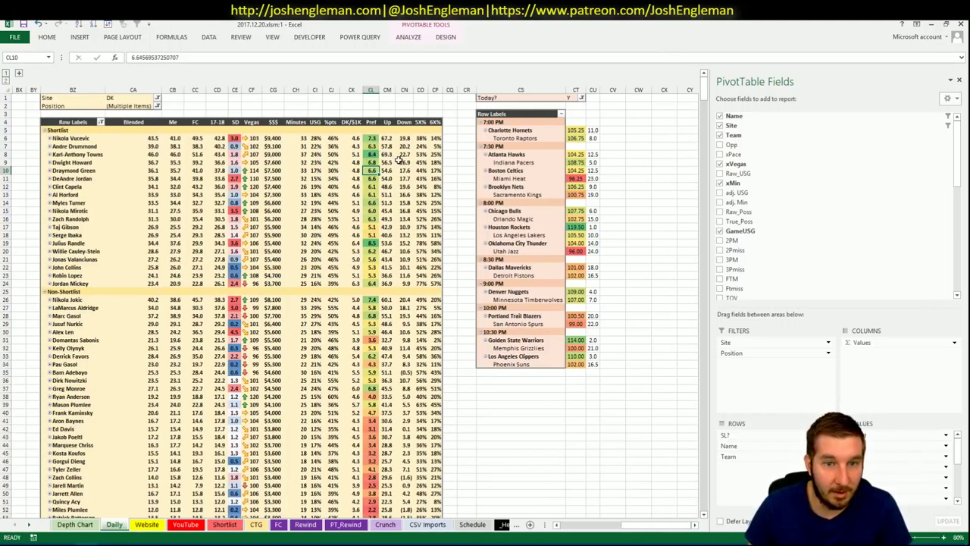
{"action": "left_click", "coordinate": [370, 194]}
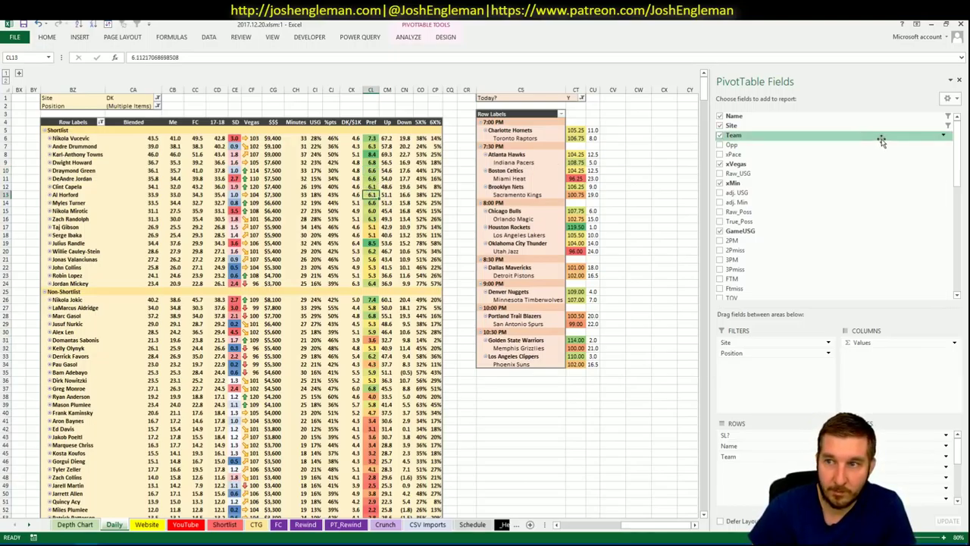
{"action": "left_click", "coordinate": [632, 227]}
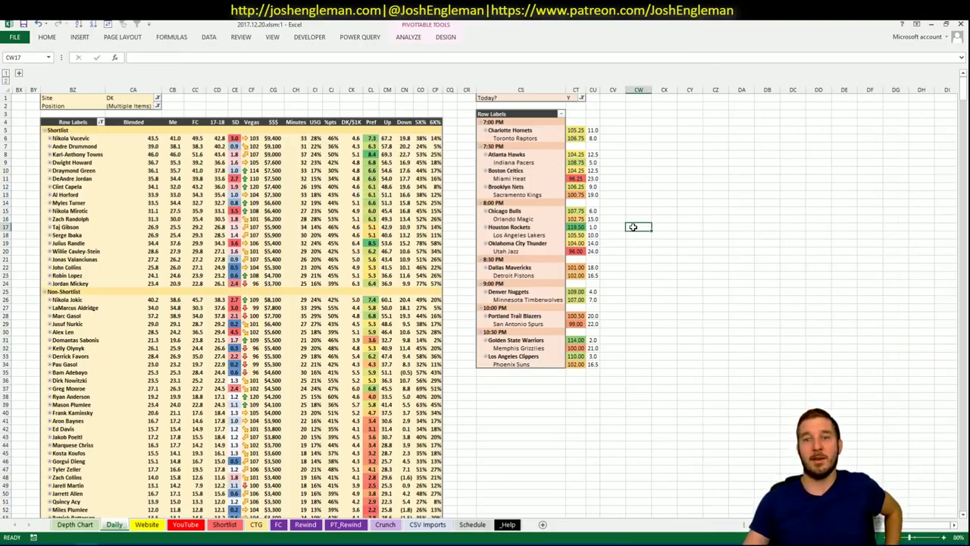